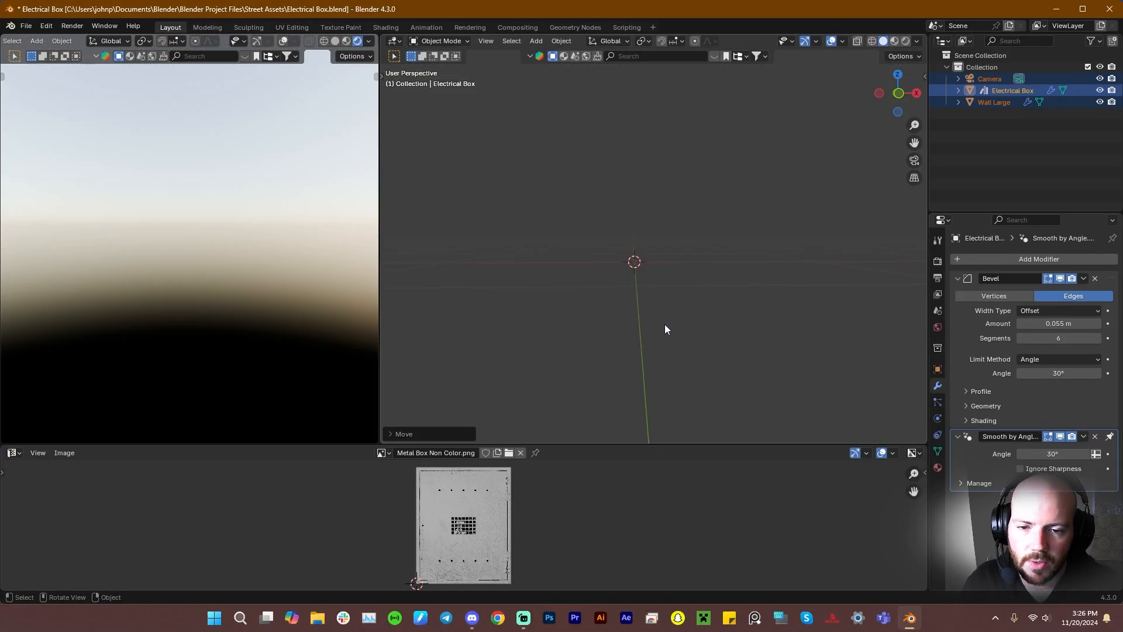
Import the stock photo of the white metal box on a brick wall from the stock Street Assets folder as a mesh plane
key(shift+a)
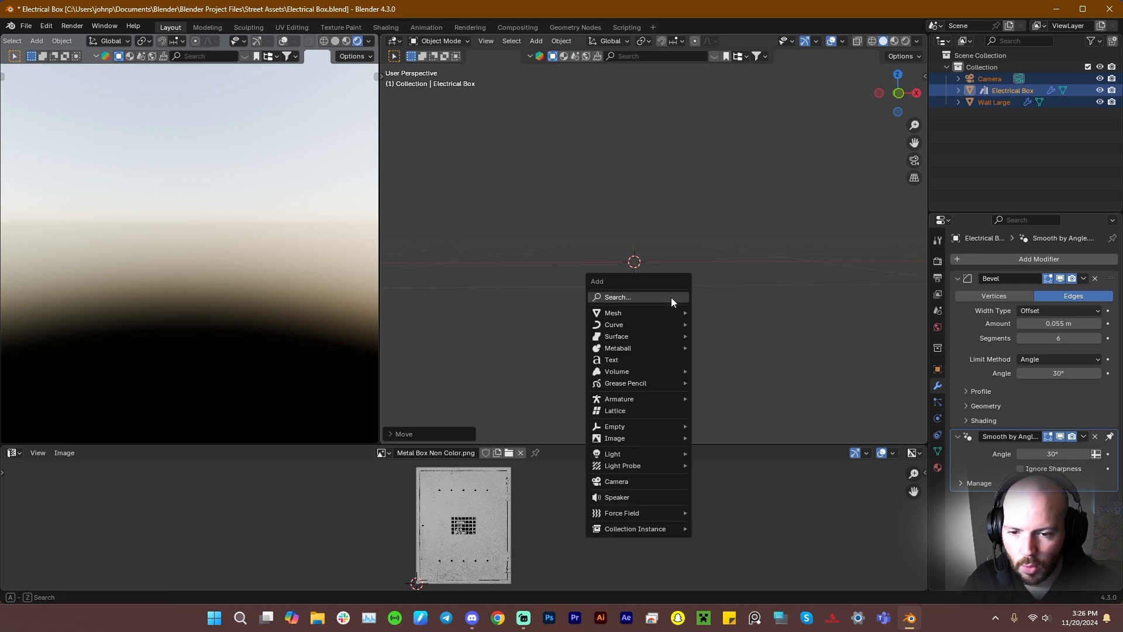
mouse_move(642, 438)
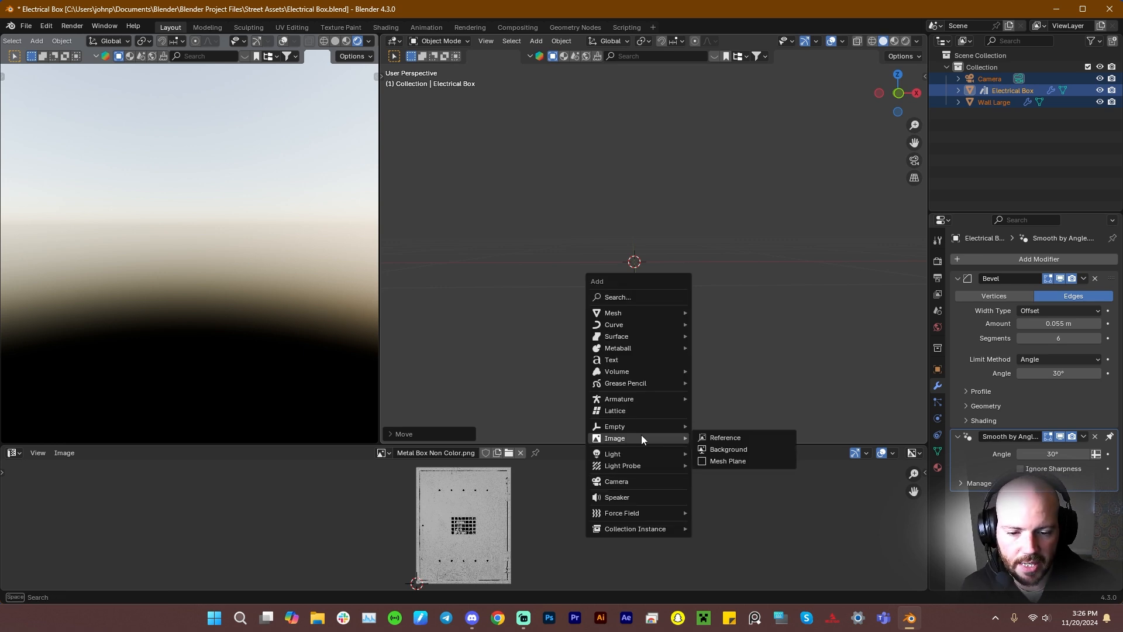
click(715, 462)
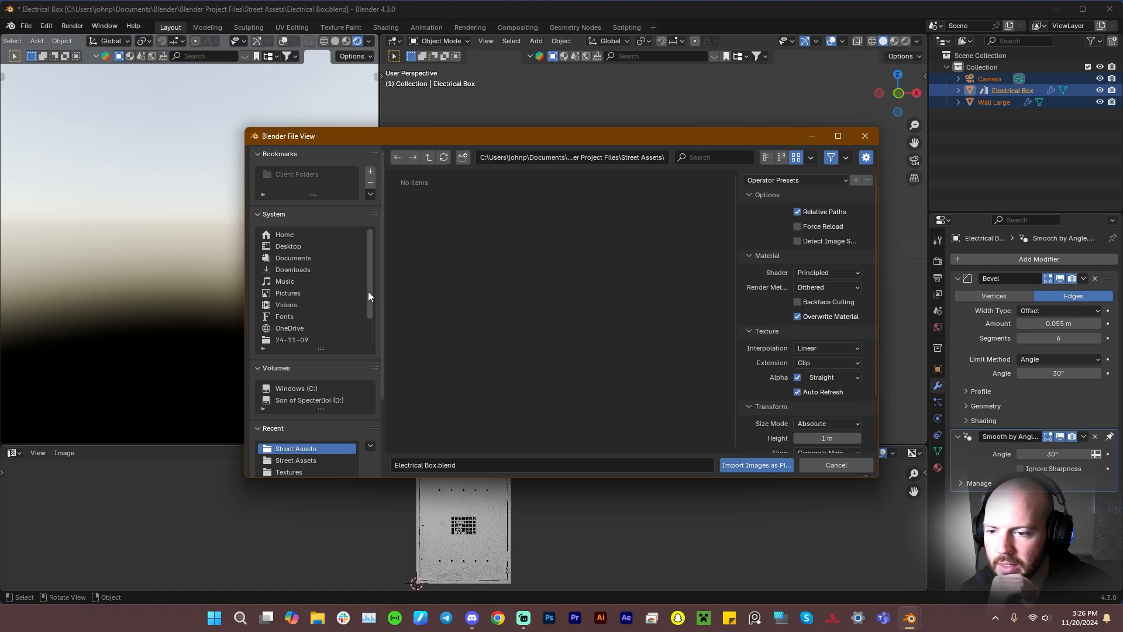
click(317, 459)
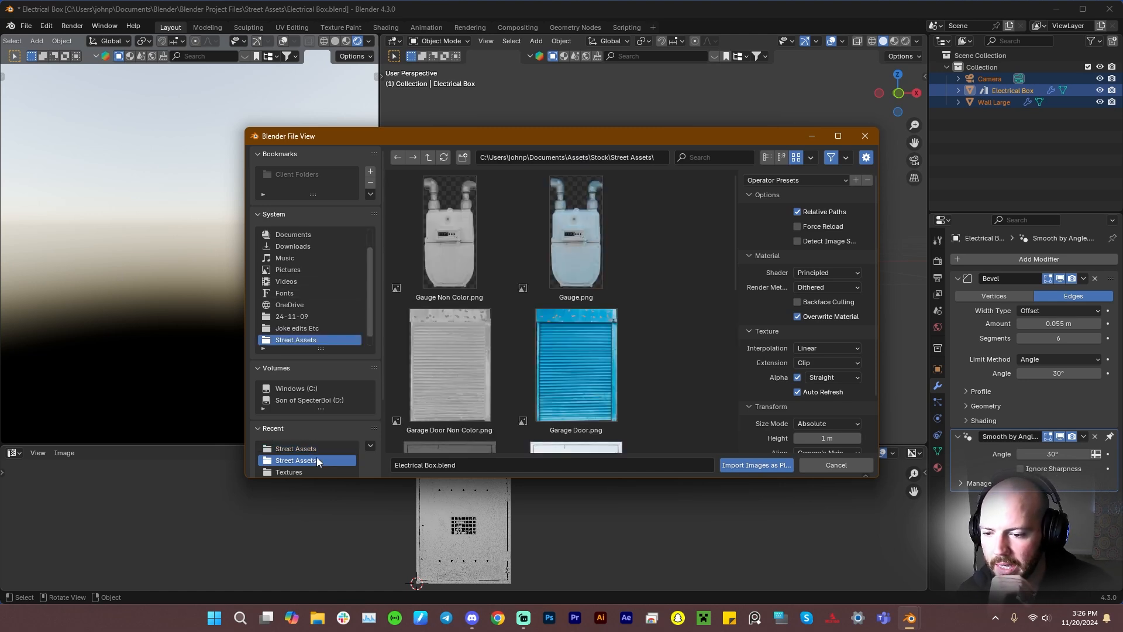
scroll(529, 272, down, 8)
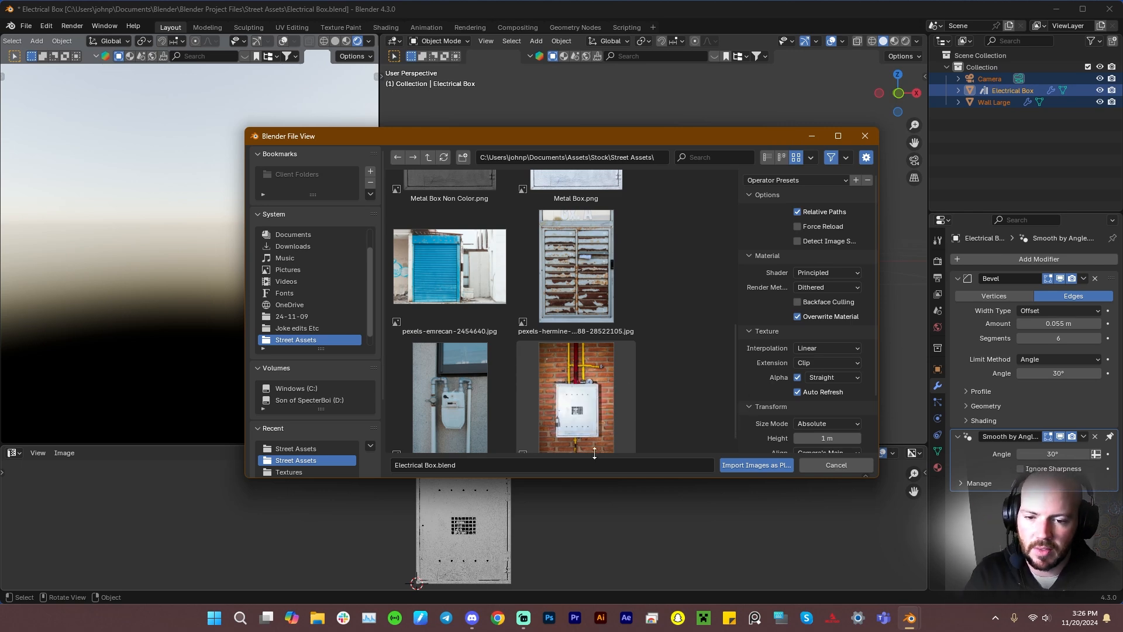
click(581, 403)
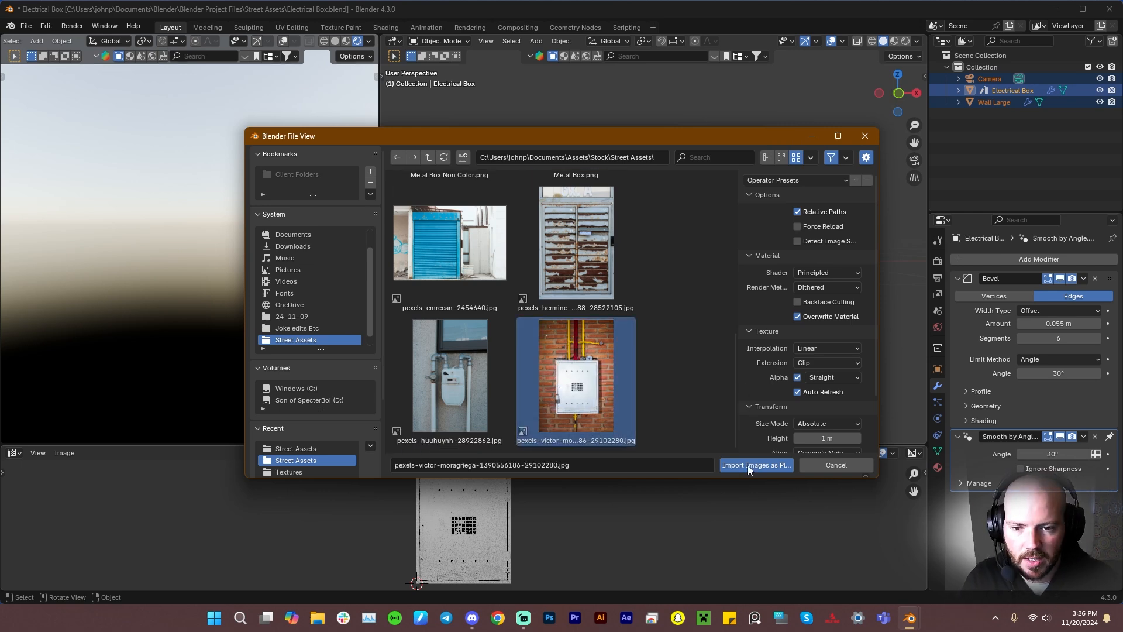
click(748, 465)
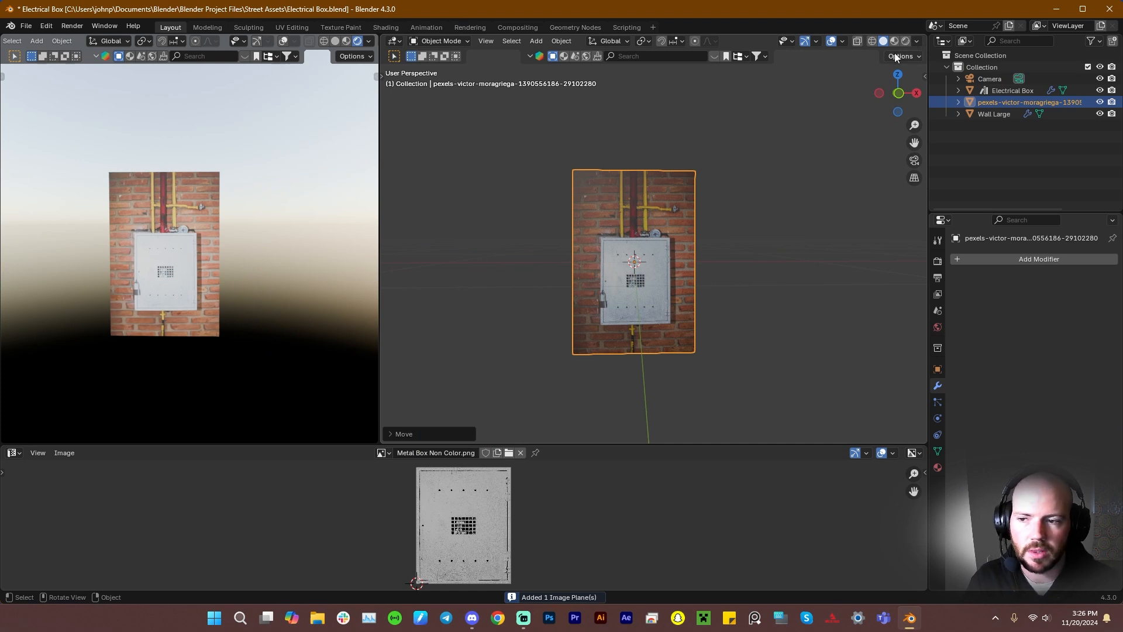
Switch the image plane to Edit Mode with vertex selection and Correct Face Attributes enabled
key(Tab)
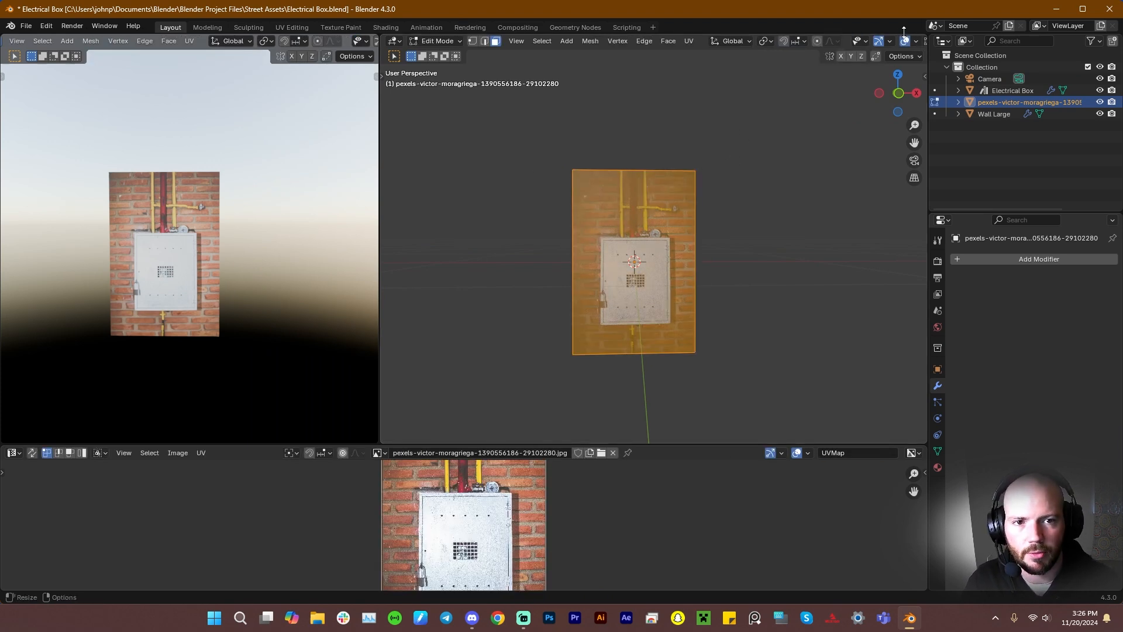
click(917, 56)
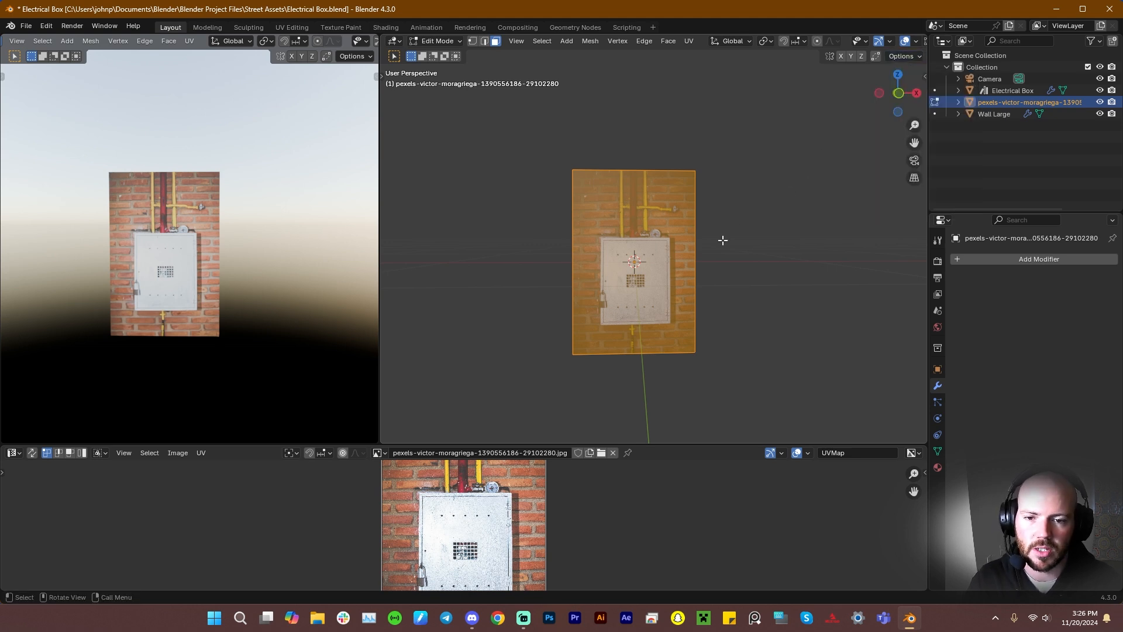
key(1)
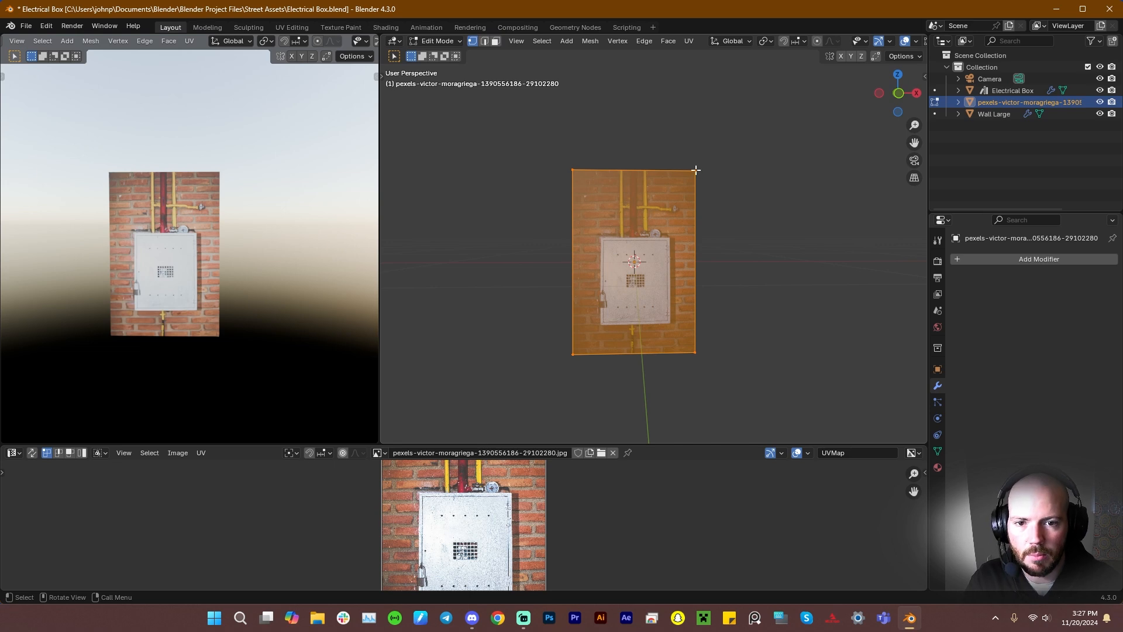
Compare moving the plane's upper-right corner vertex with Correct Face Attributes on and off, leaving the option on
click(695, 171)
key(g)
key(z)
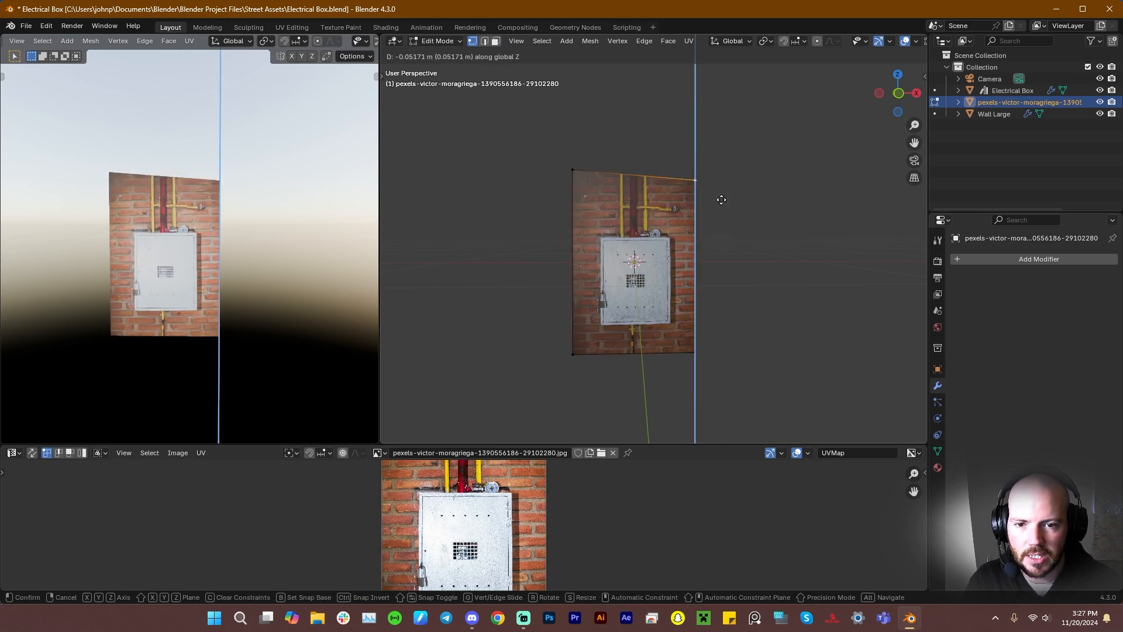
click(727, 170)
click(909, 56)
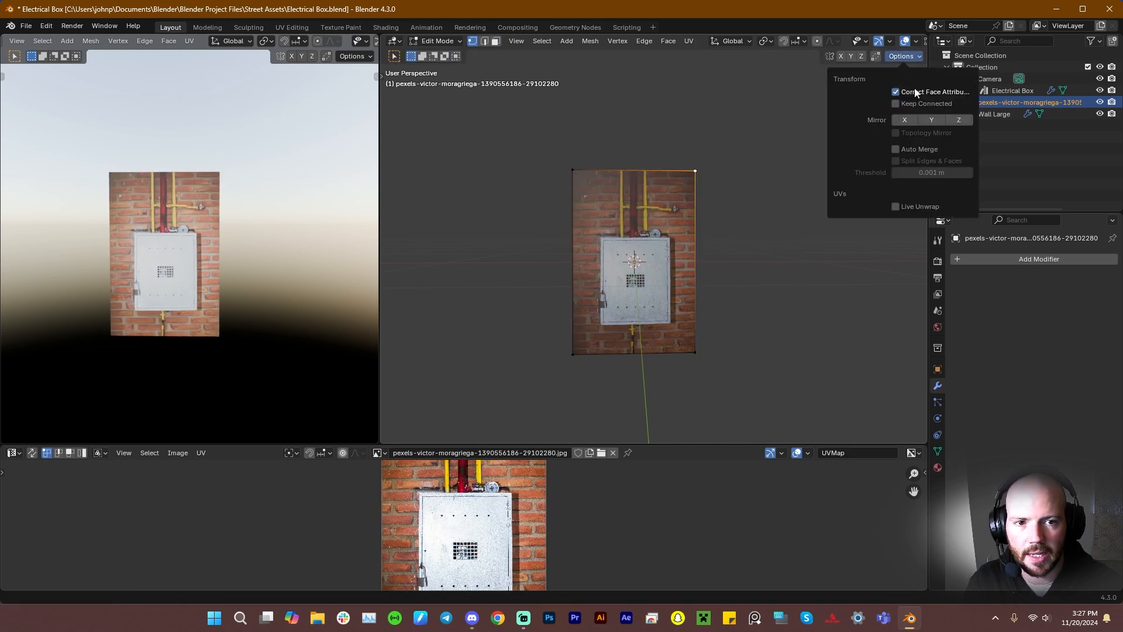
key(g)
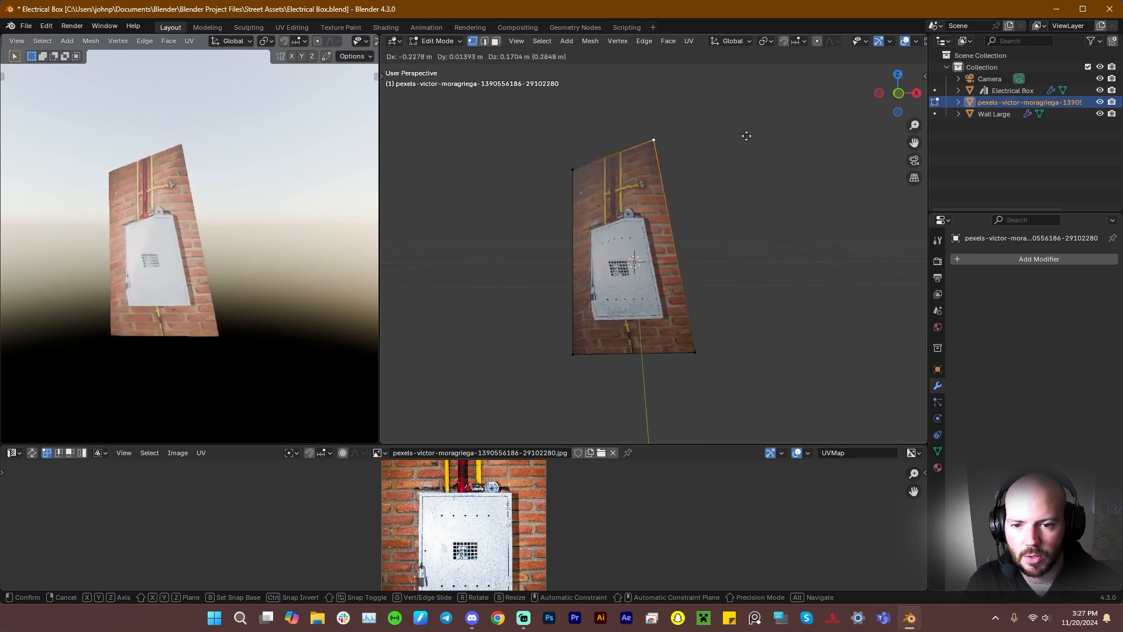
right_click(705, 181)
click(901, 56)
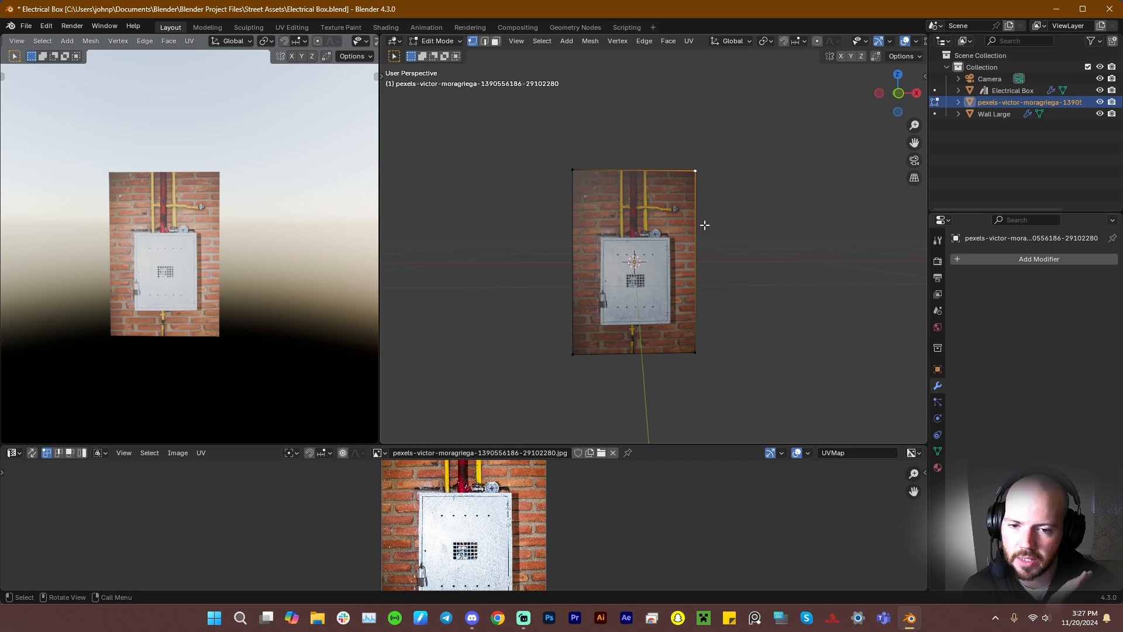
Select all four corners of the image plane, scale them down uniformly, and narrow them along X to the metal box's width
shift+click(570, 166)
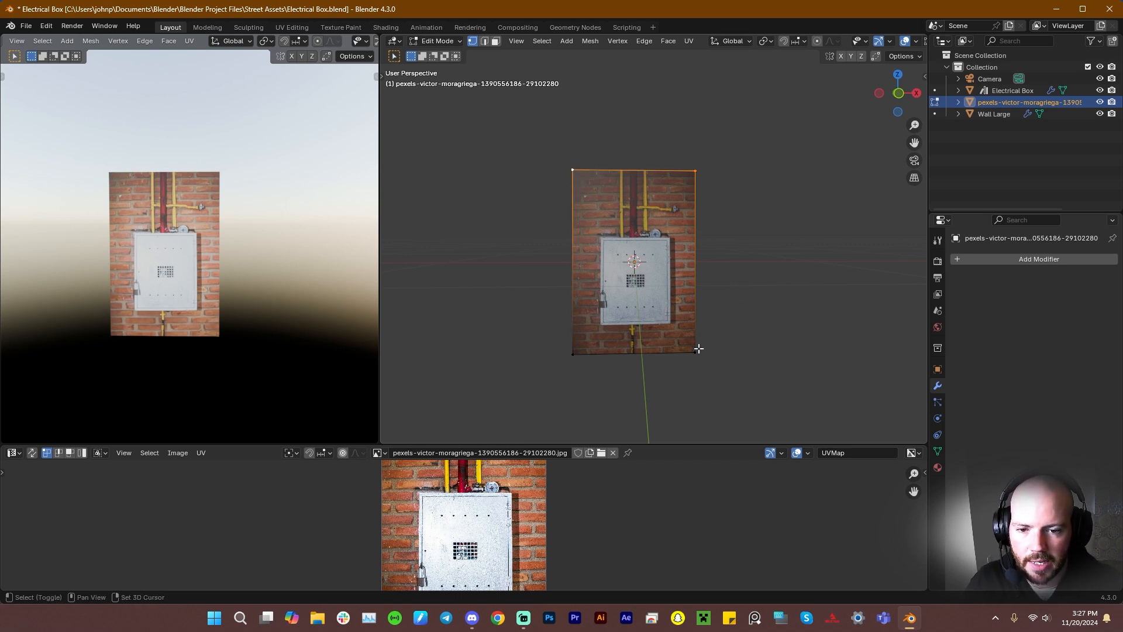
shift+click(695, 352)
shift+click(573, 353)
key(s)
click(755, 275)
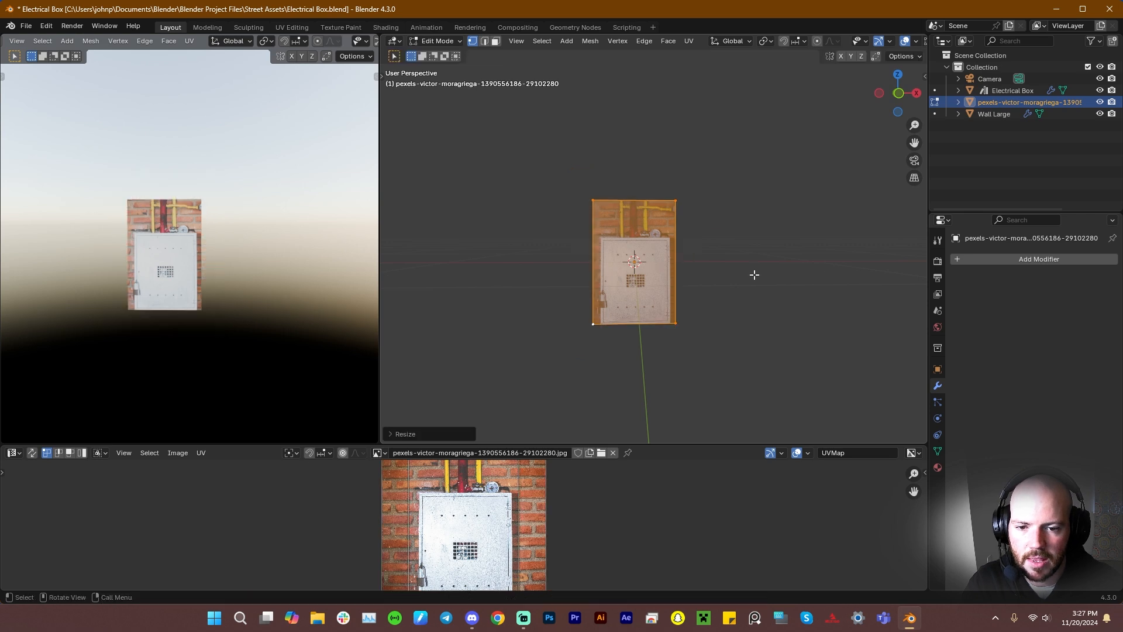
key(s)
key(x)
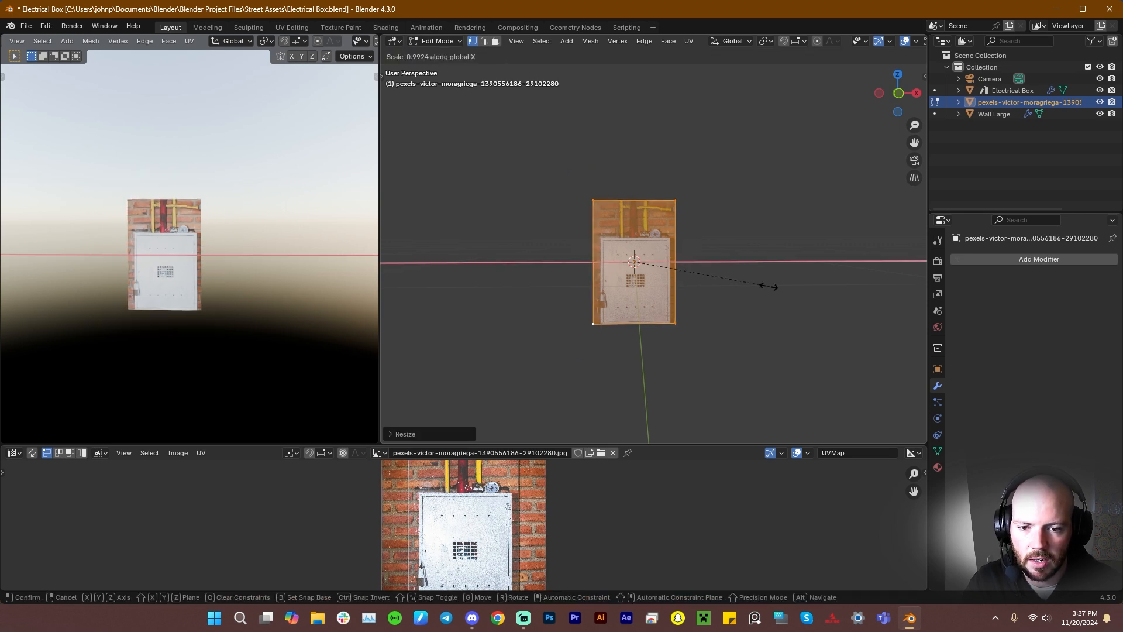
click(747, 286)
Move the plane's corners slightly along X so its side edges line up with the metal box
scroll(690, 307, up, 8)
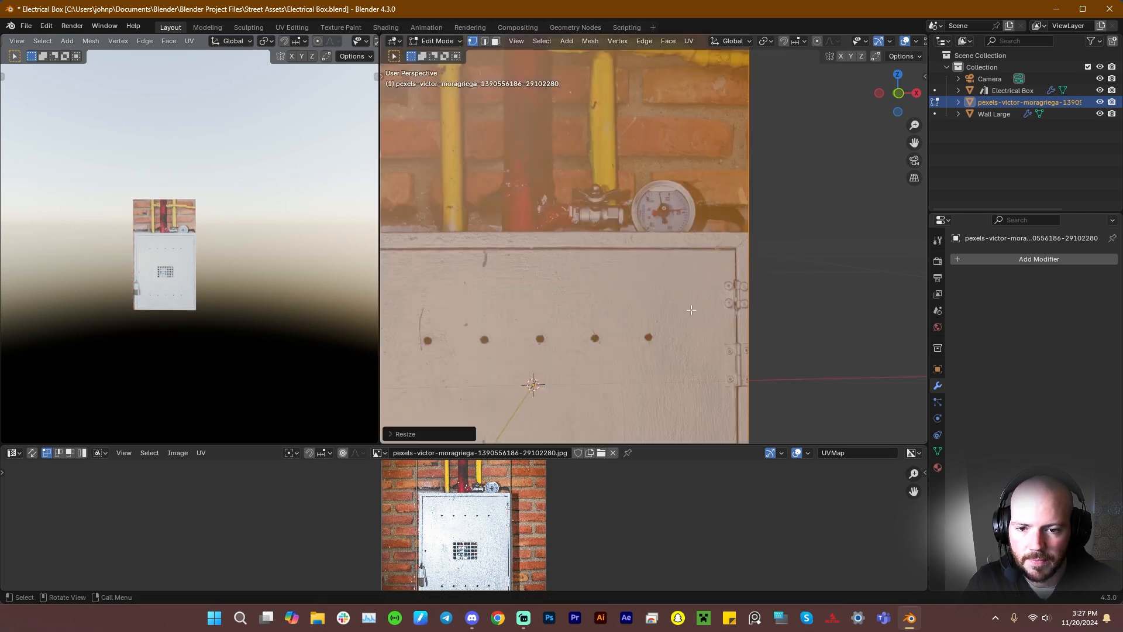
scroll(687, 310, down, 3)
shift+middle_drag(686, 316, 678, 227)
key(g)
key(x)
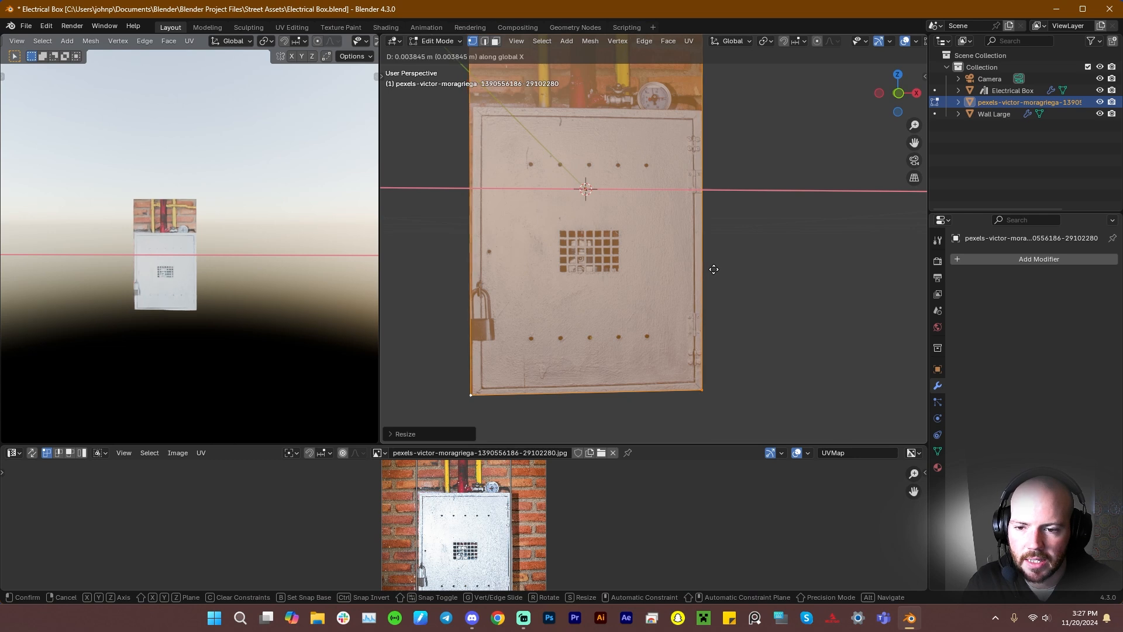
click(716, 269)
scroll(713, 175, down, 3)
shift+middle_drag(712, 67, 717, 155)
key(g)
key(z)
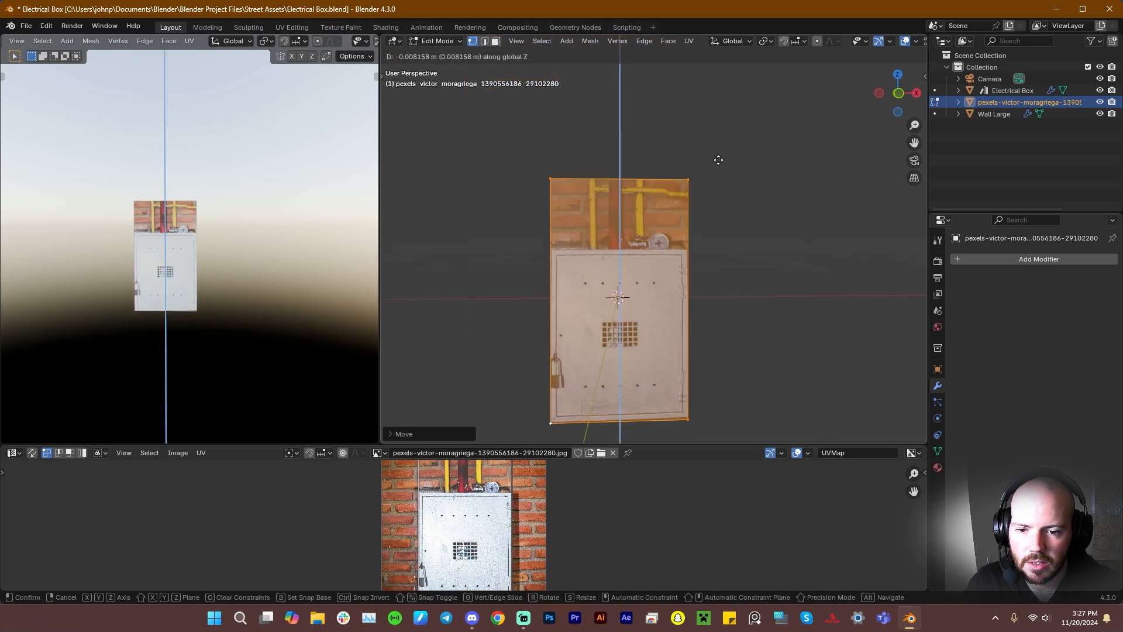
right_click(719, 161)
Lower the plane's two top vertices along Z to the metal box's upper edge, cropping out the bricks and pipes
drag(517, 158, 773, 215)
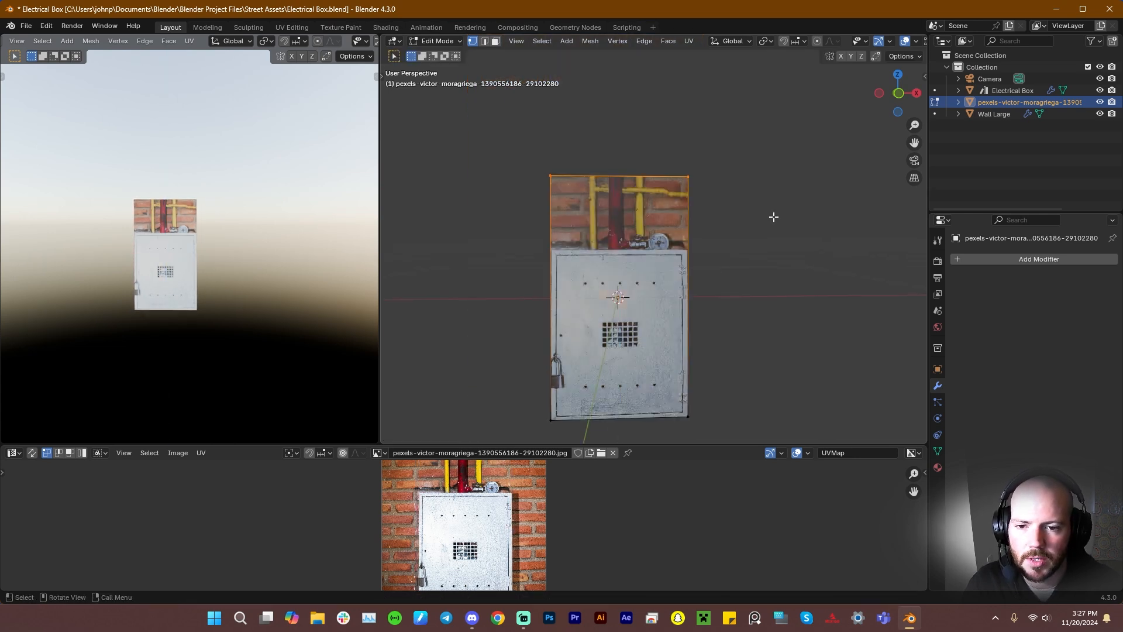
key(g)
key(z)
click(567, 358)
Add two horizontal loop cuts across the plane, one at the top of the padlock's shackle and one at its bottom edge
scroll(566, 358, up, 6)
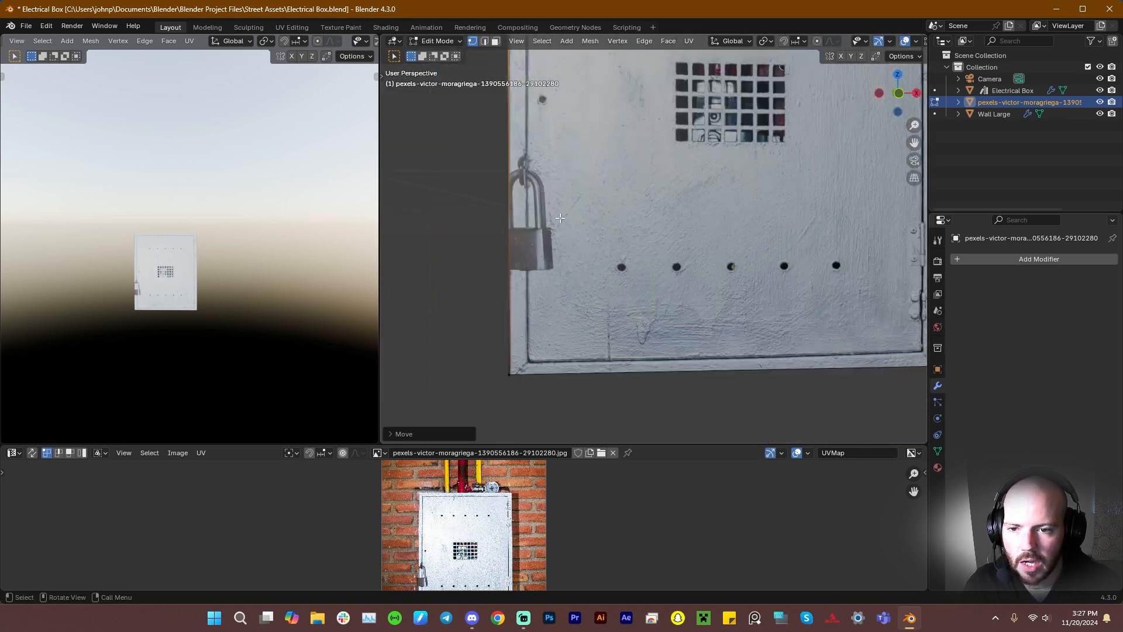
scroll(619, 222, down, 2)
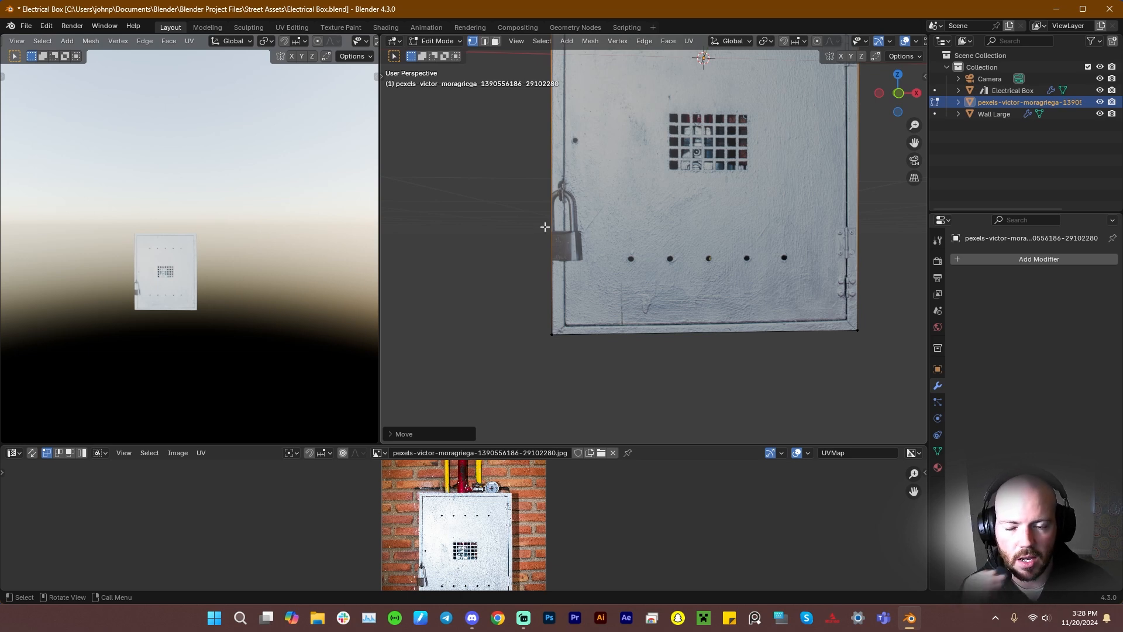
scroll(556, 211, up, 1)
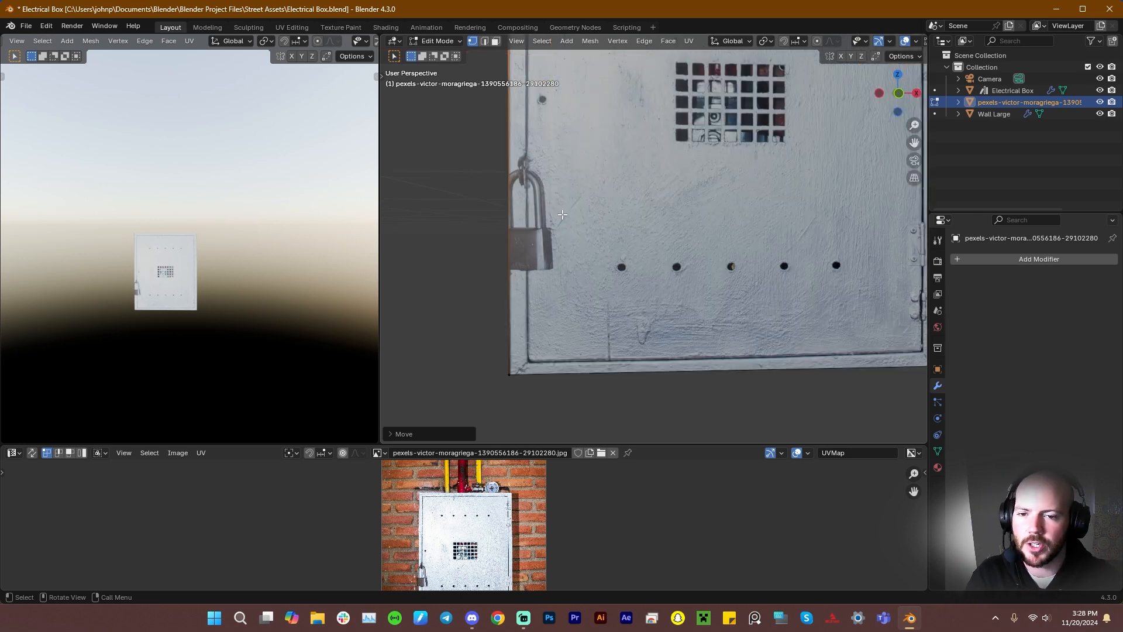
scroll(548, 240, up, 1)
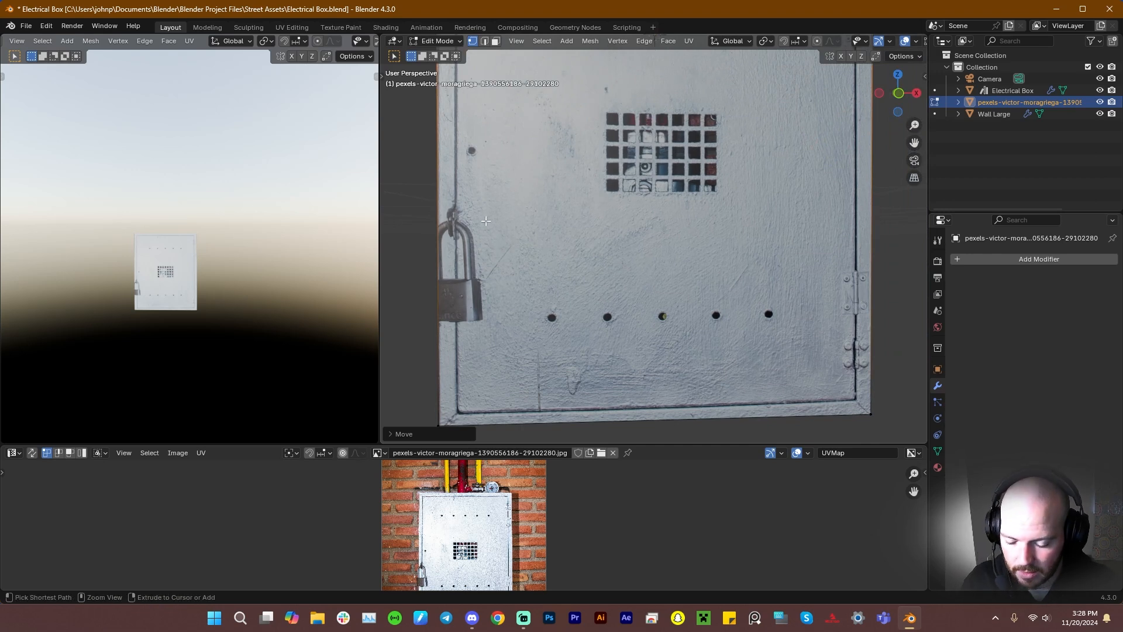
key(ctrl+r)
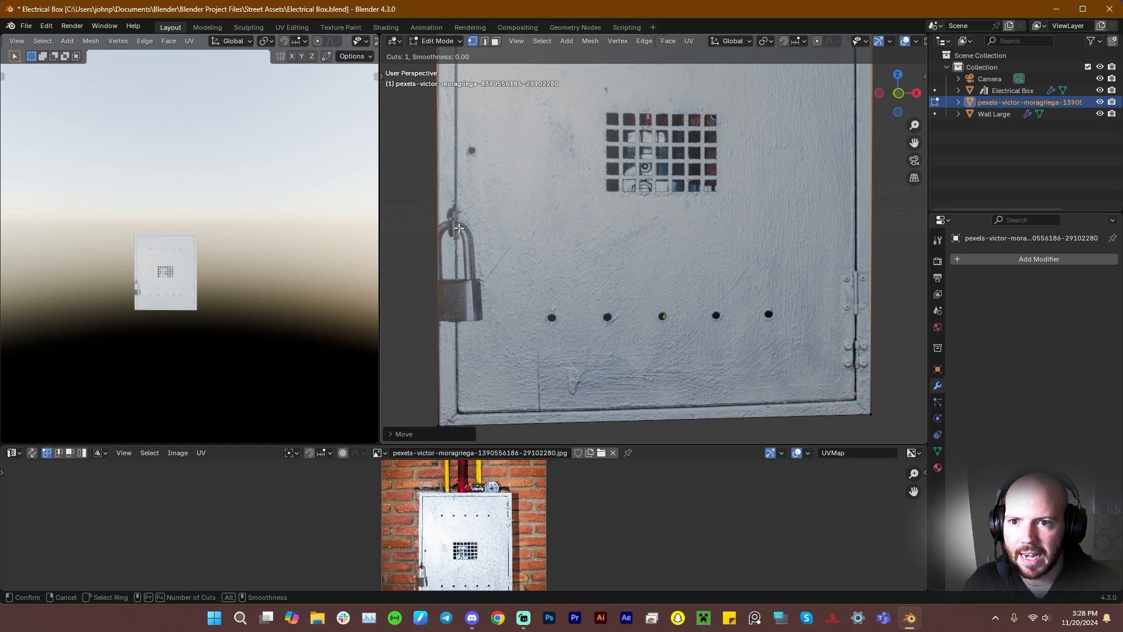
click(453, 165)
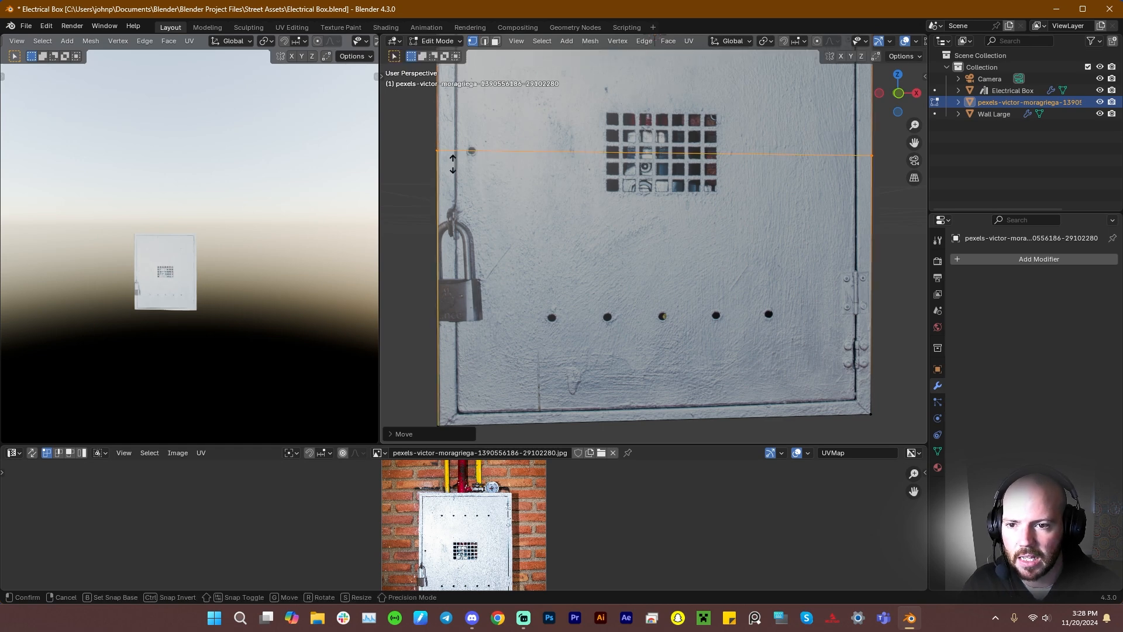
click(454, 218)
key(ctrl+r)
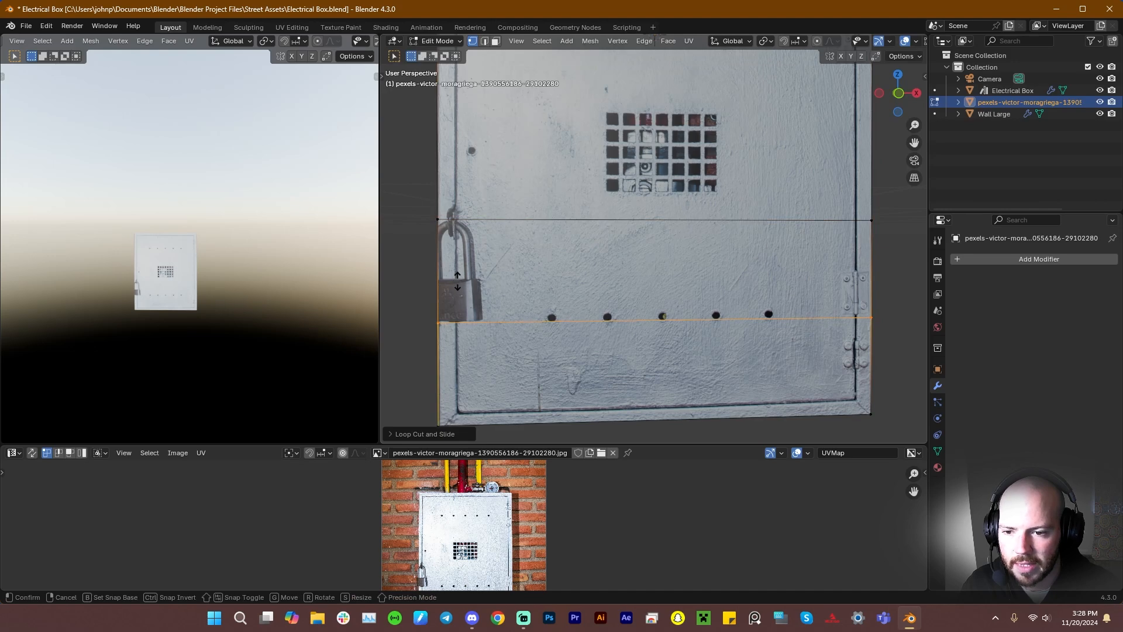
click(507, 311)
click(506, 310)
Add a vertical loop cut along the right side of the padlock
key(ctrl+r)
click(516, 311)
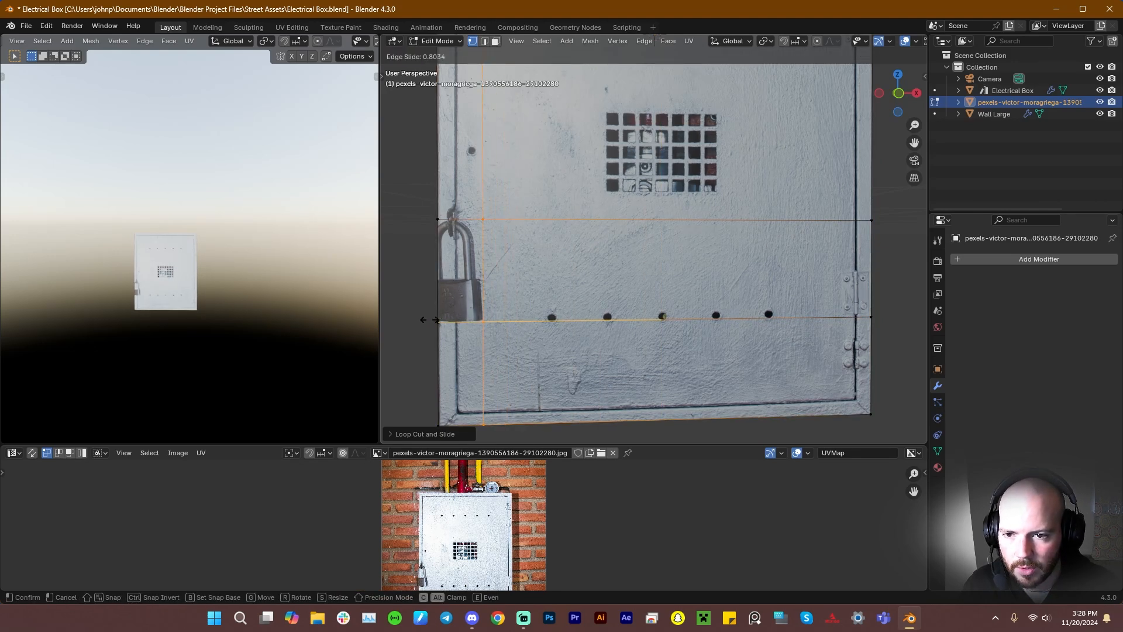
click(434, 270)
Slide the vertex at the padlock's upper right inward and down to follow the shackle's outline
click(484, 217)
key(shift+v)
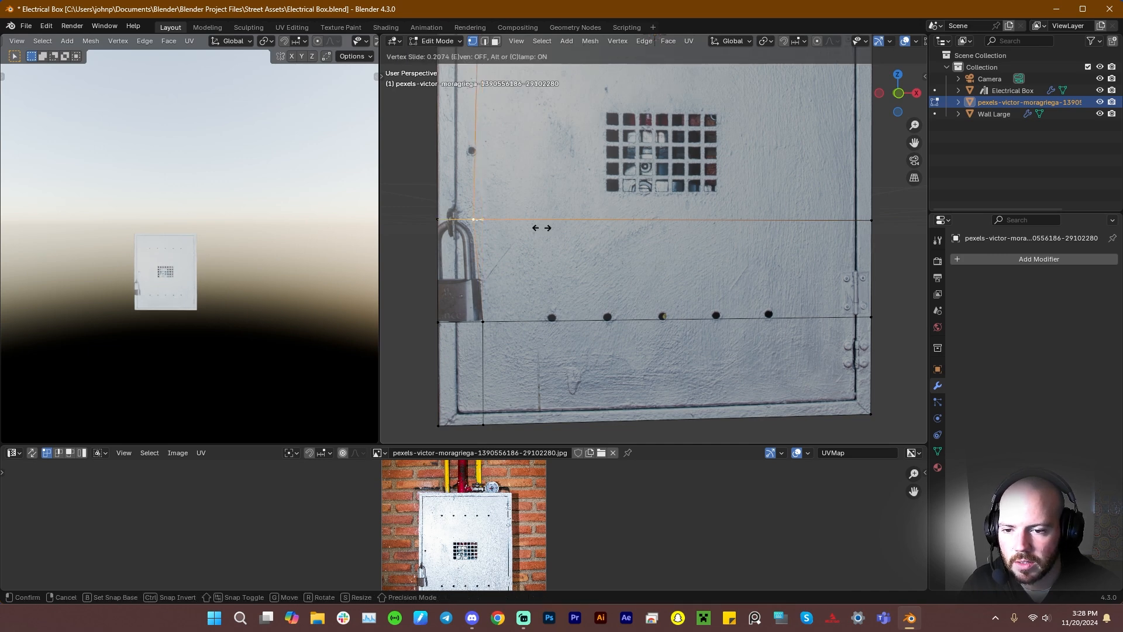
click(542, 228)
key(g)
key(g)
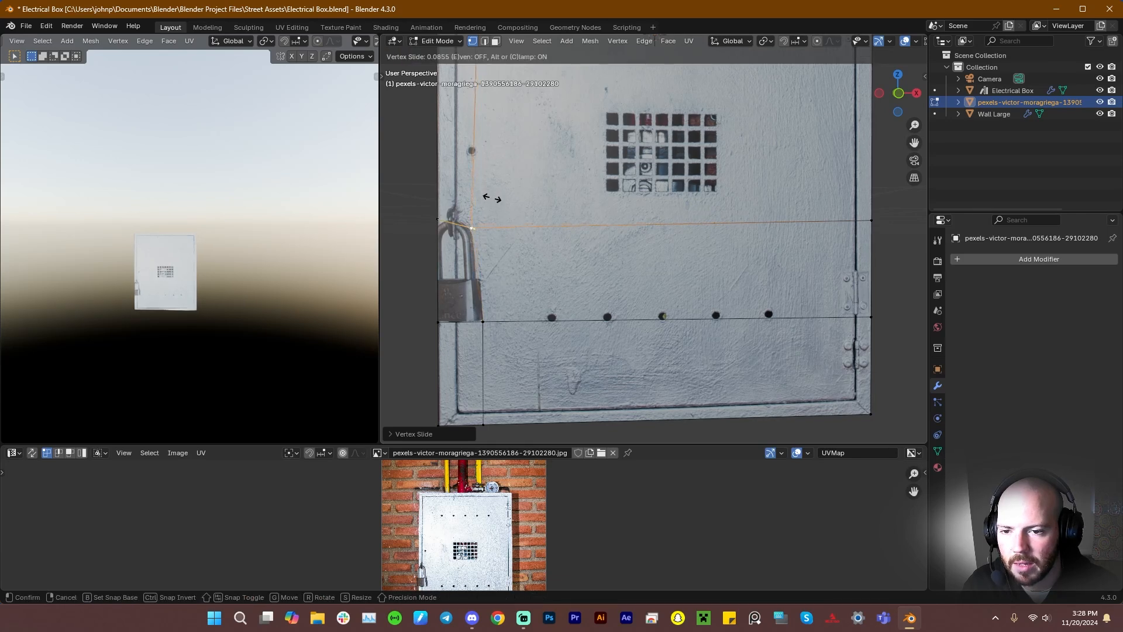
click(493, 205)
Add a horizontal loop cut where the shackle meets the padlock's body and move its vertex onto the body's upper-right corner
key(ctrl+r)
click(497, 276)
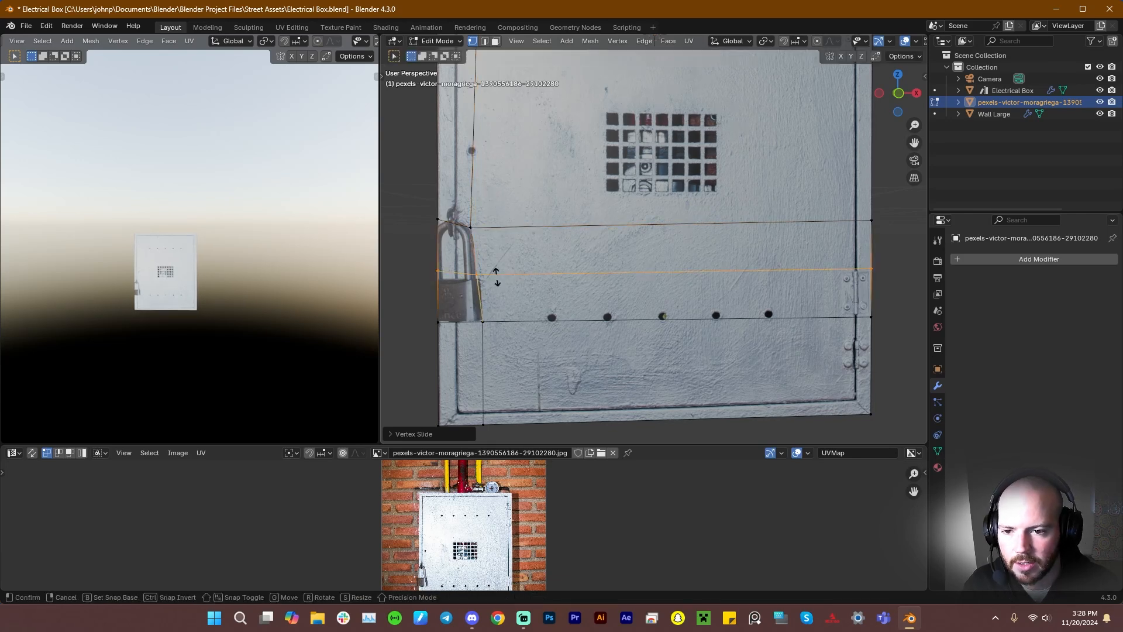
click(497, 281)
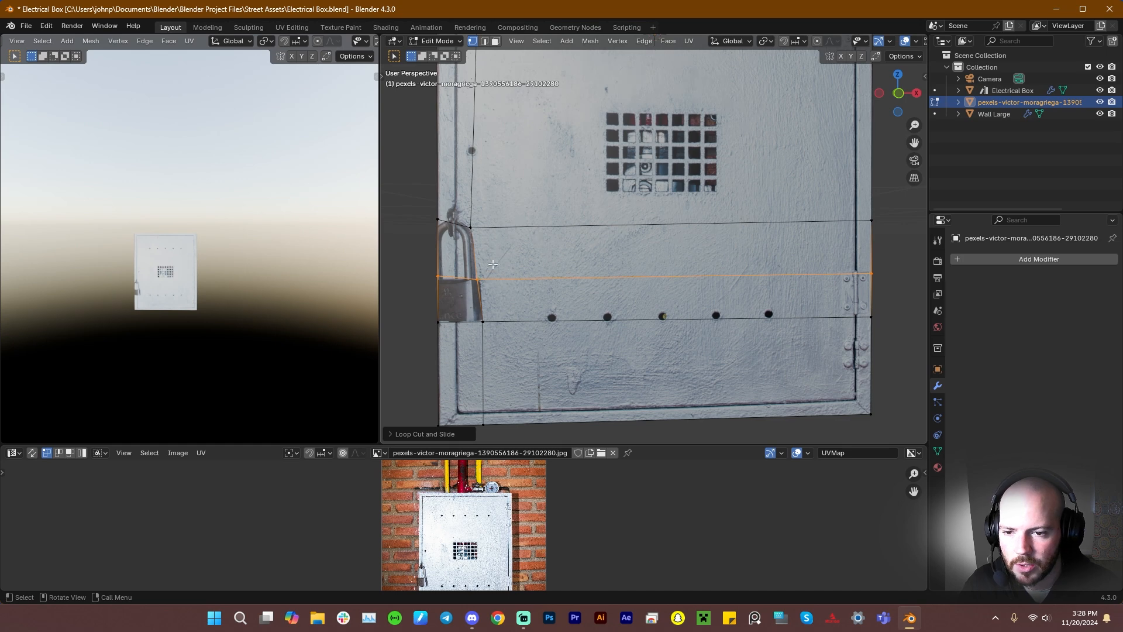
click(479, 279)
key(g)
click(510, 262)
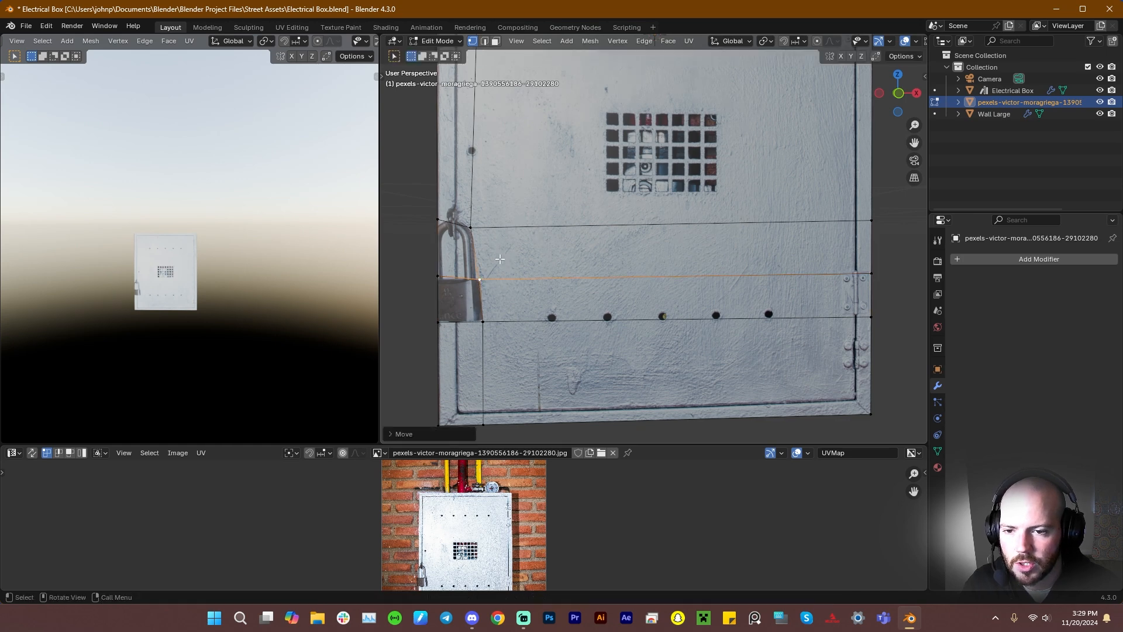
scroll(476, 235, down, 3)
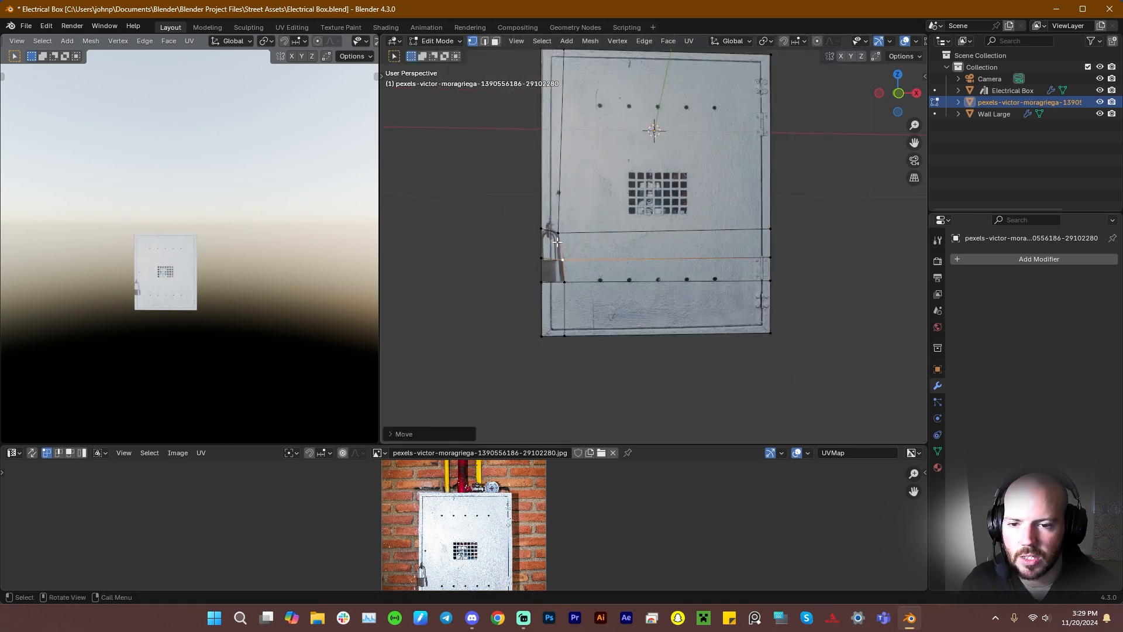
Move the plane's left-edge vertex level with the padlock body's top, down along Z and outward along X to the body's upper-left corner
scroll(563, 259, up, 3)
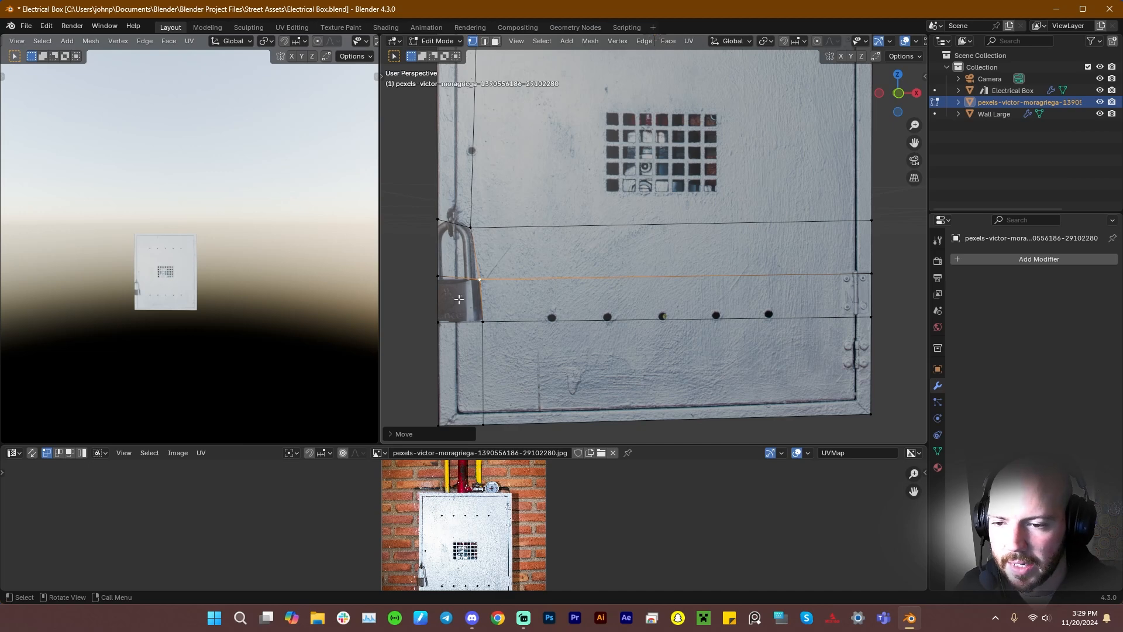
scroll(581, 256, down, 5)
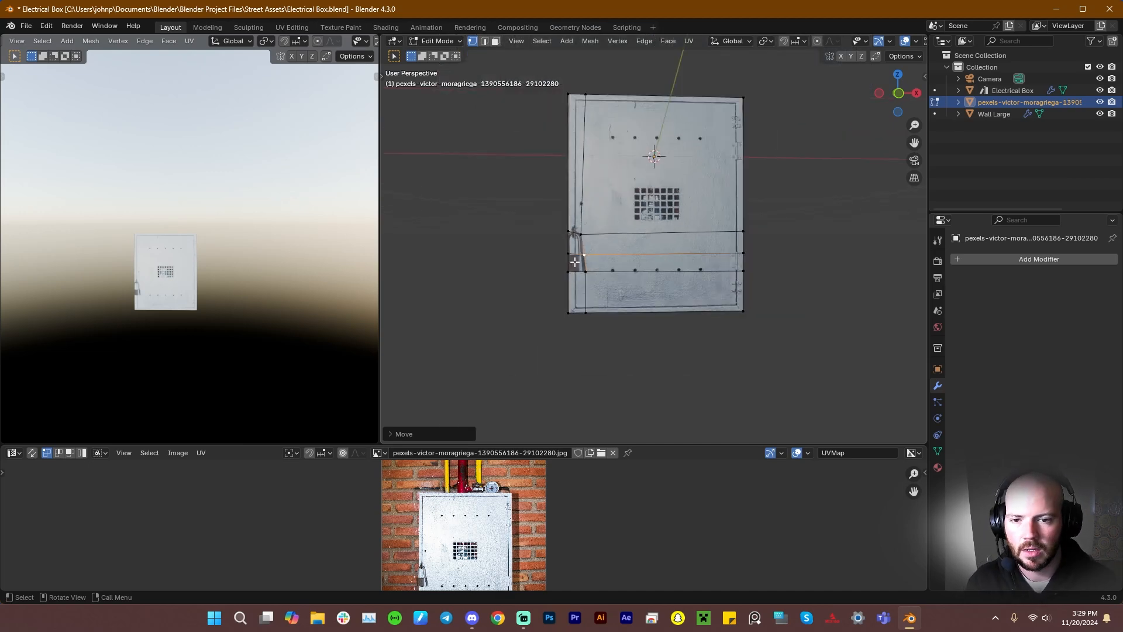
scroll(560, 265, up, 9)
scroll(553, 274, down, 6)
shift+middle_drag(560, 272, 657, 251)
scroll(656, 253, up, 5)
click(646, 203)
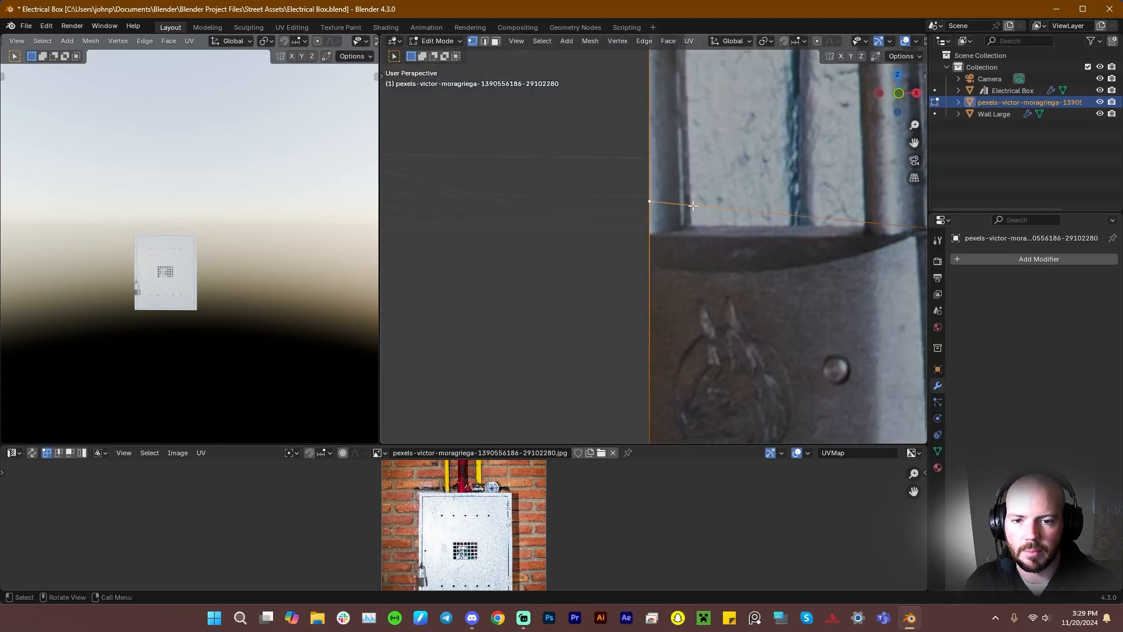
key(g)
key(z)
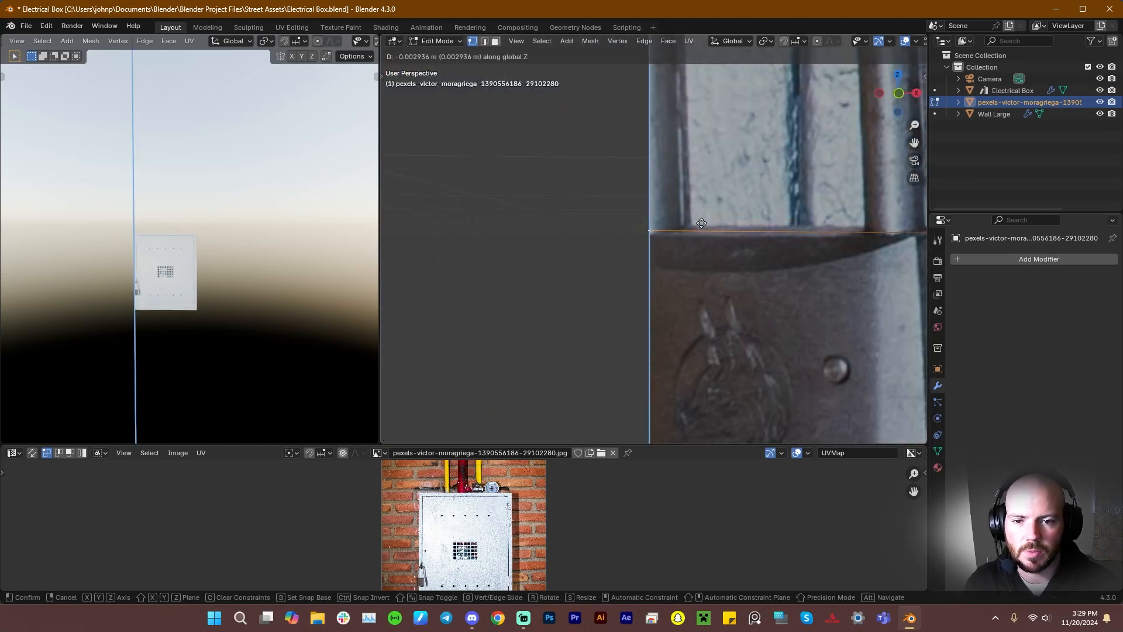
click(702, 221)
key(g)
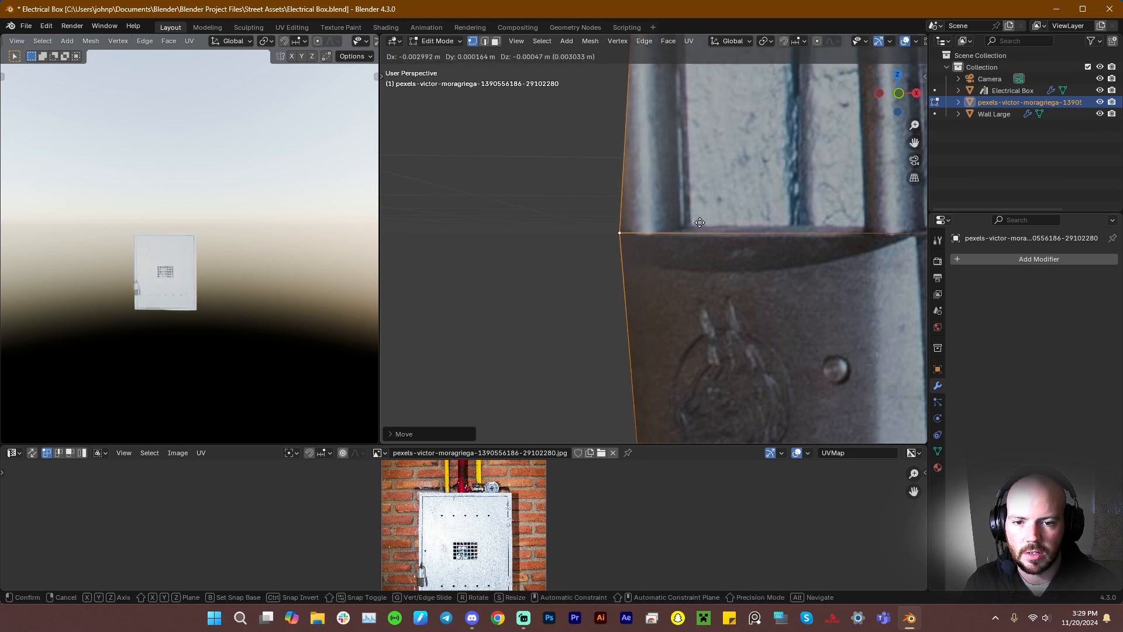
key(x)
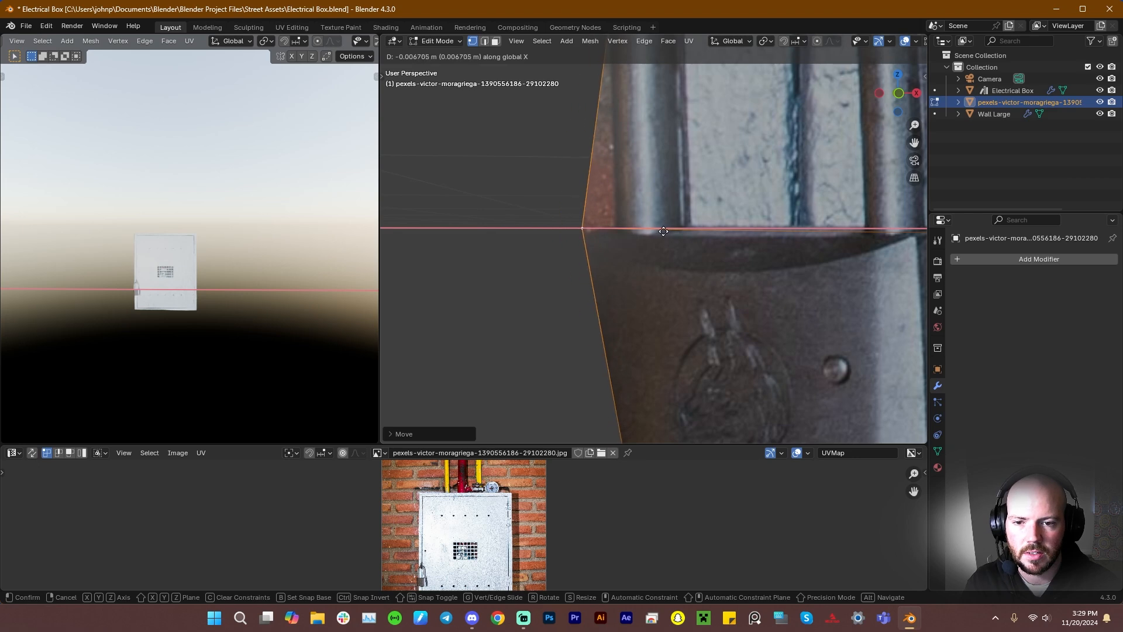
click(658, 235)
Add a horizontal loop cut across the shackle section, centred between the shackle's top and the padlock body
scroll(659, 235, down, 5)
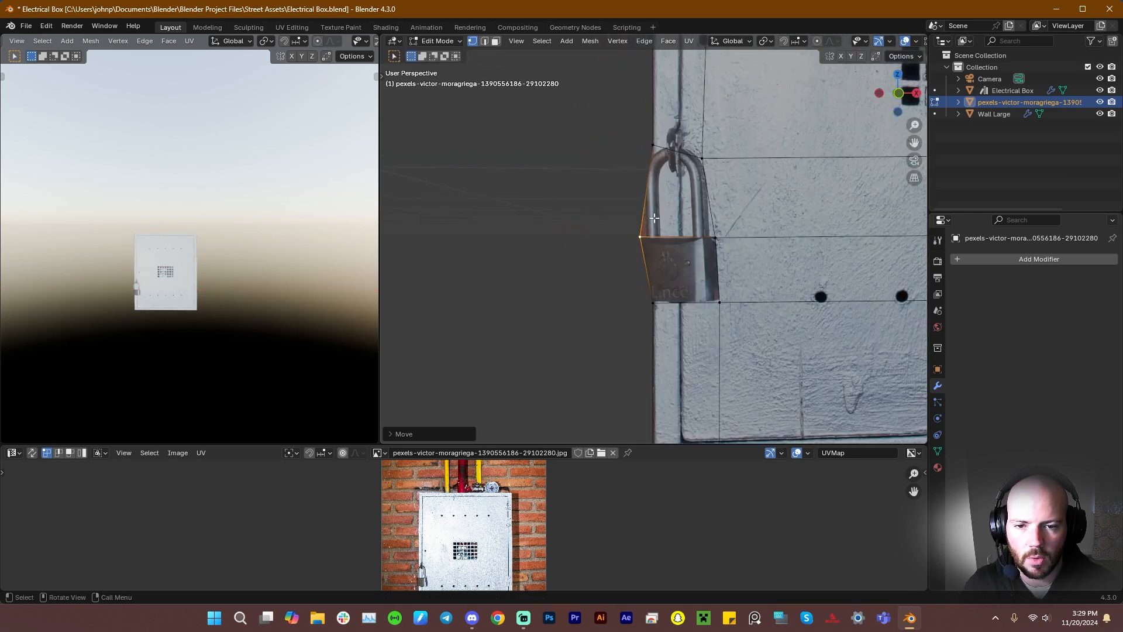
key(ctrl+r)
click(654, 221)
right_click(650, 227)
scroll(644, 230, up, 4)
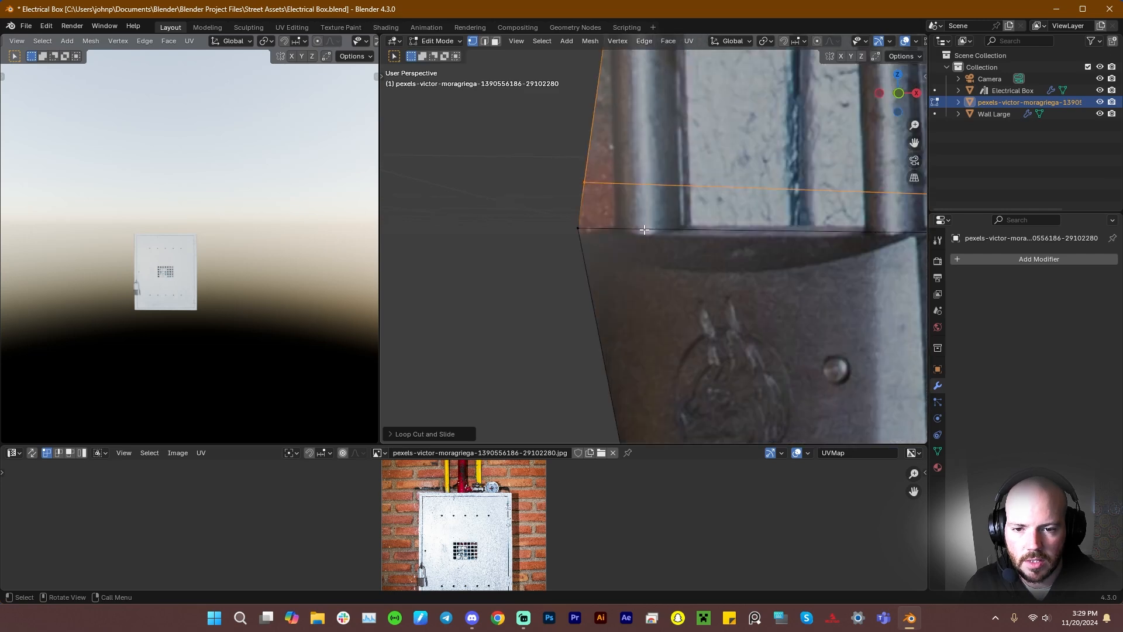
Move the new cut's left vertex down along Z to just above the padlock body and inward along X toward the shackle
click(578, 183)
key(g)
key(z)
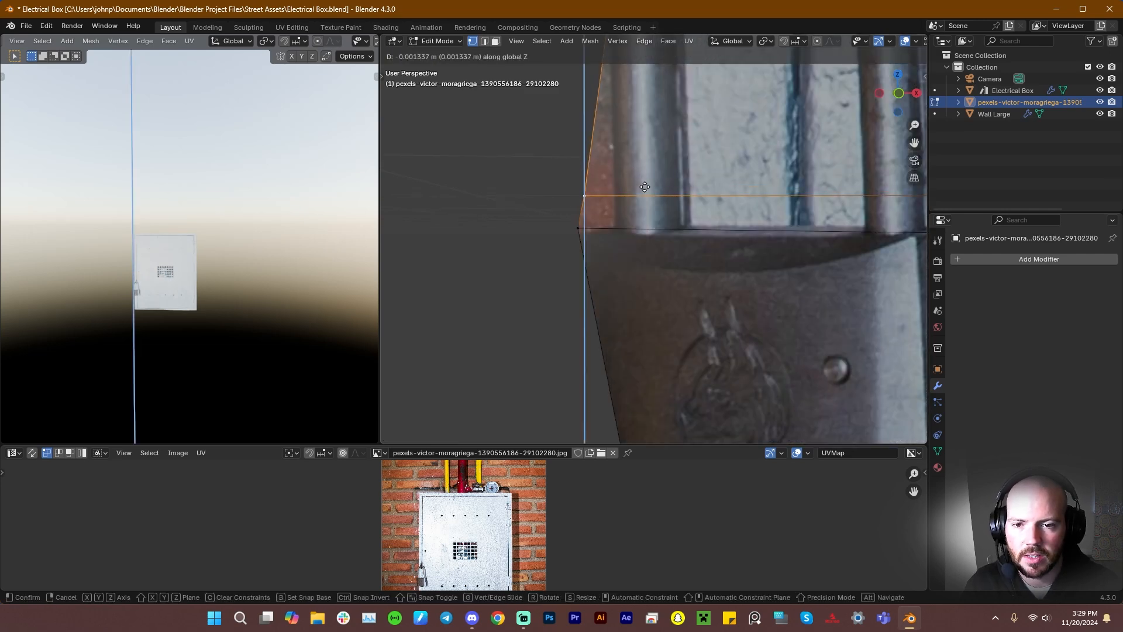
click(648, 202)
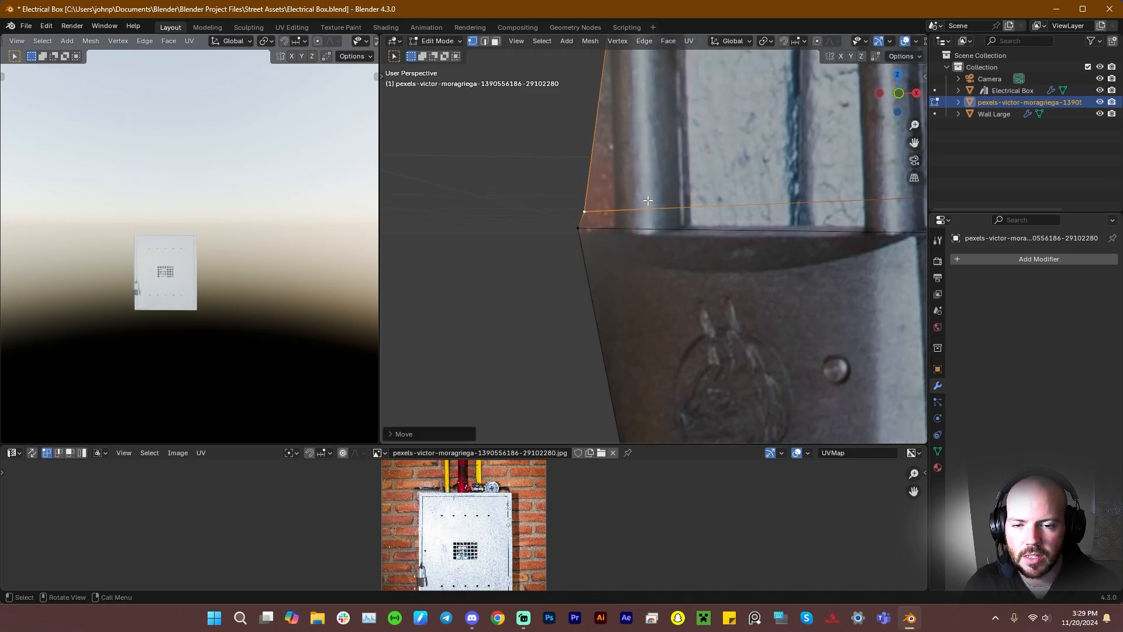
key(g)
key(x)
click(670, 200)
Lower the left-edge vertex at the top of the shackle along Z to follow the shackle's curve
scroll(667, 184, down, 9)
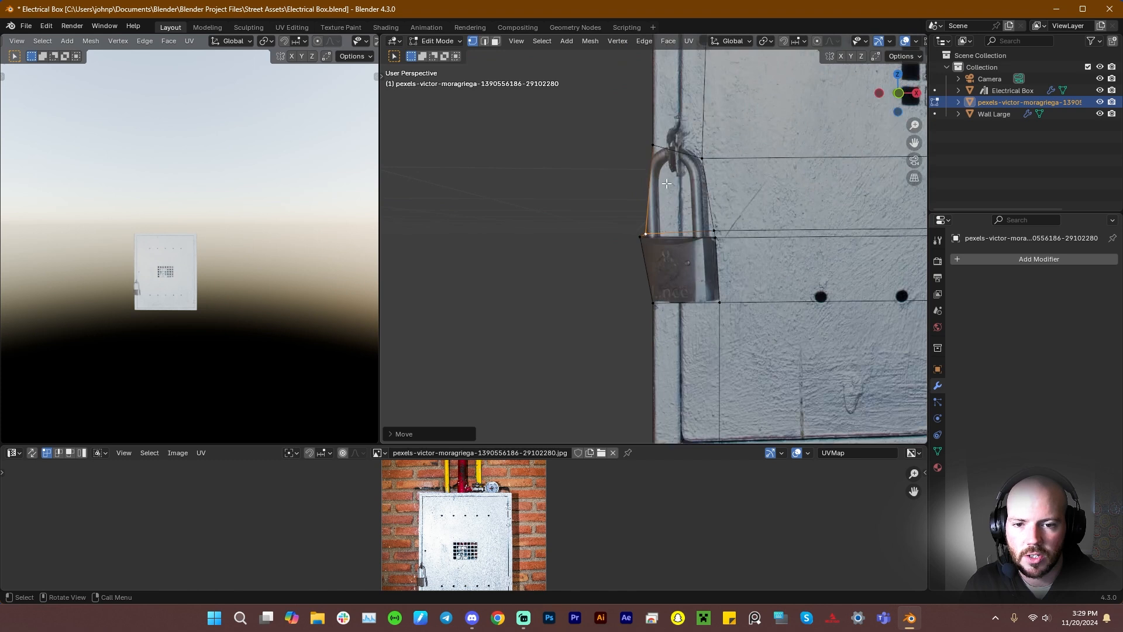
click(653, 150)
key(g)
key(z)
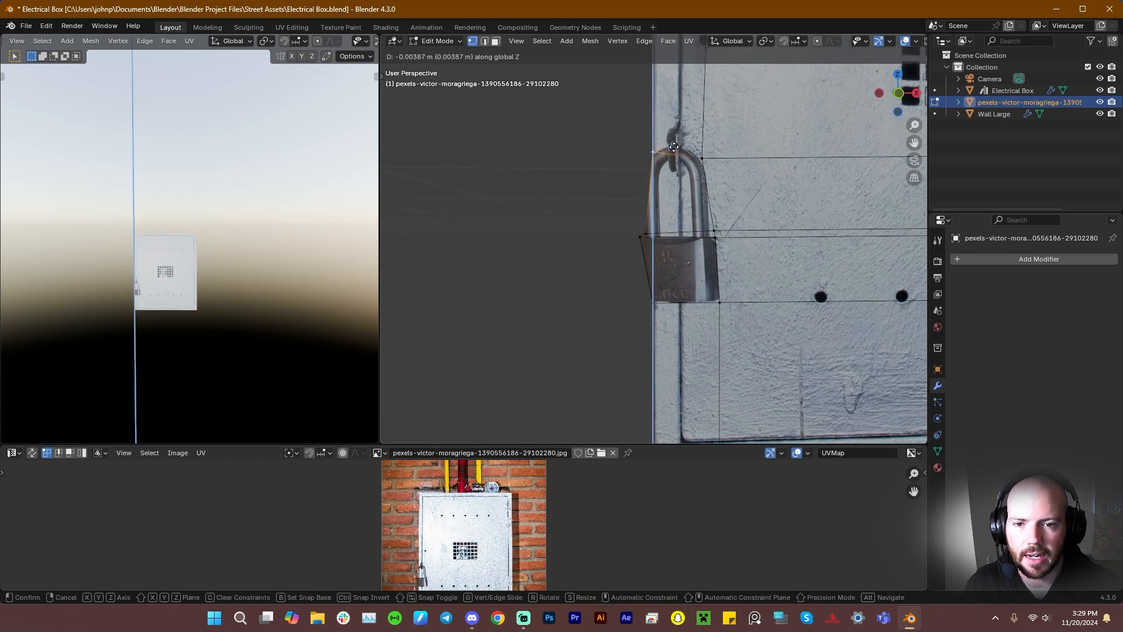
click(674, 148)
Examine the ventilation grille and the cuts across the box door
scroll(670, 224, down, 4)
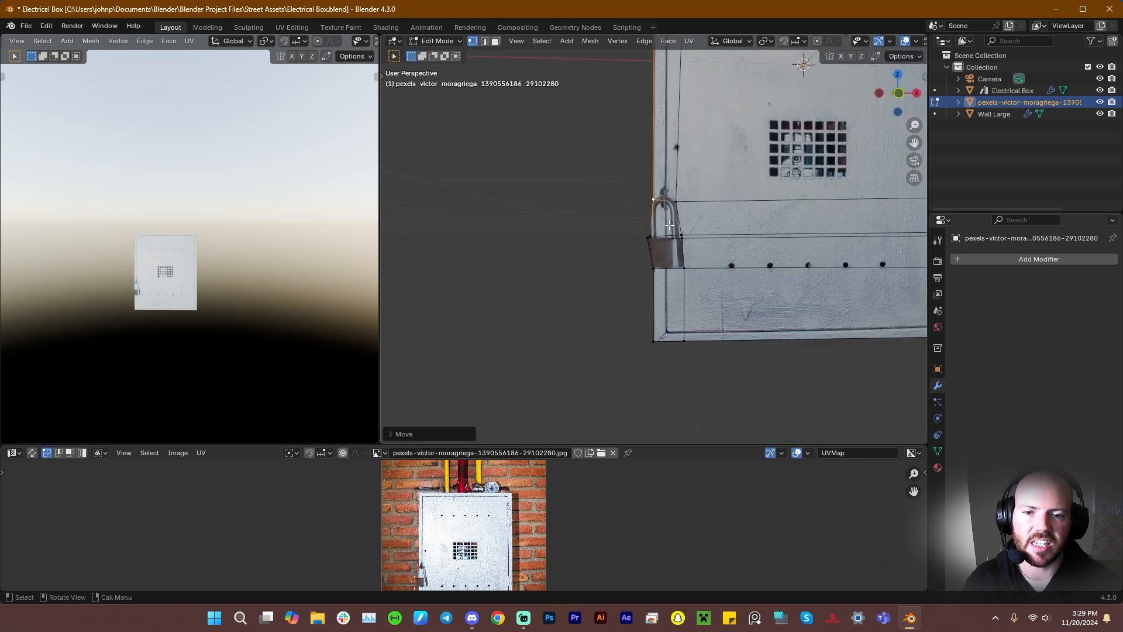
scroll(690, 235, down, 4)
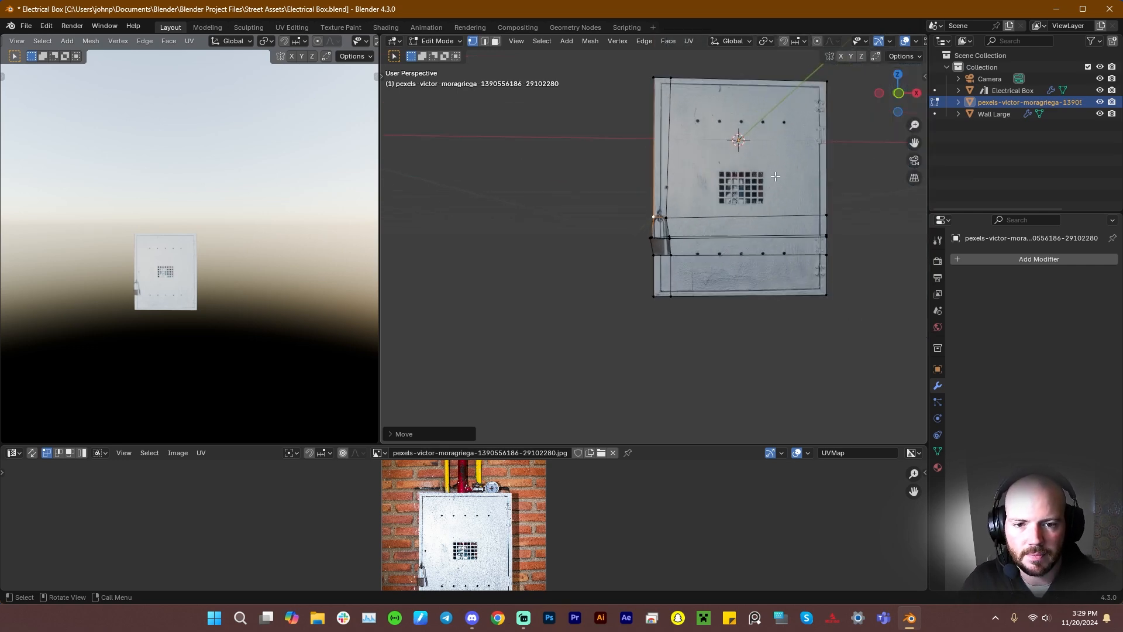
scroll(658, 224, up, 6)
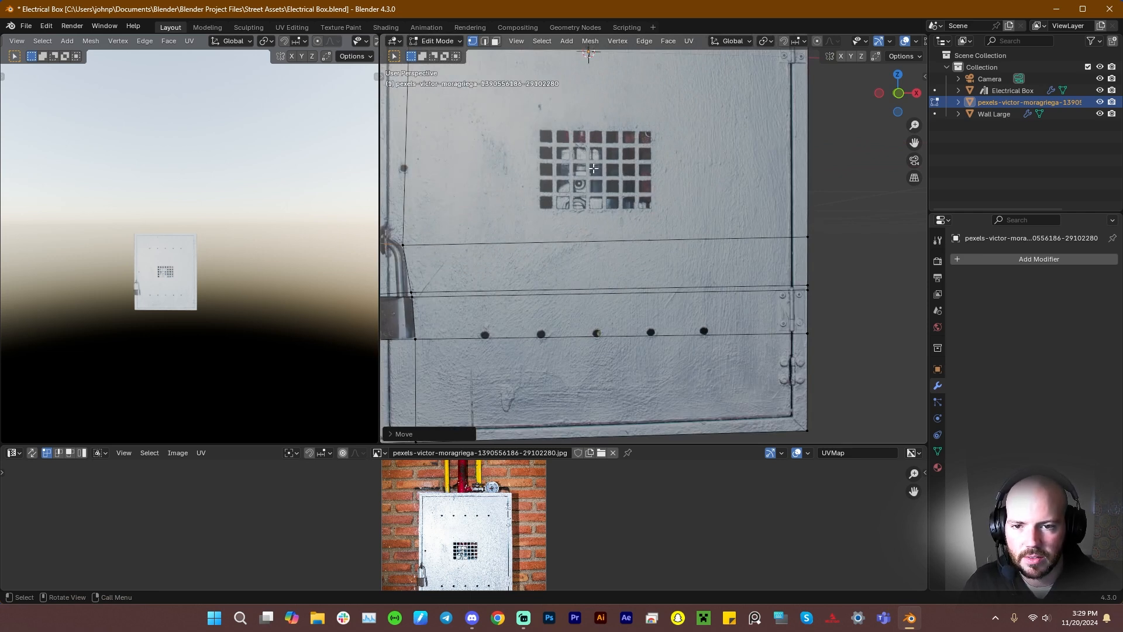
scroll(603, 163, up, 2)
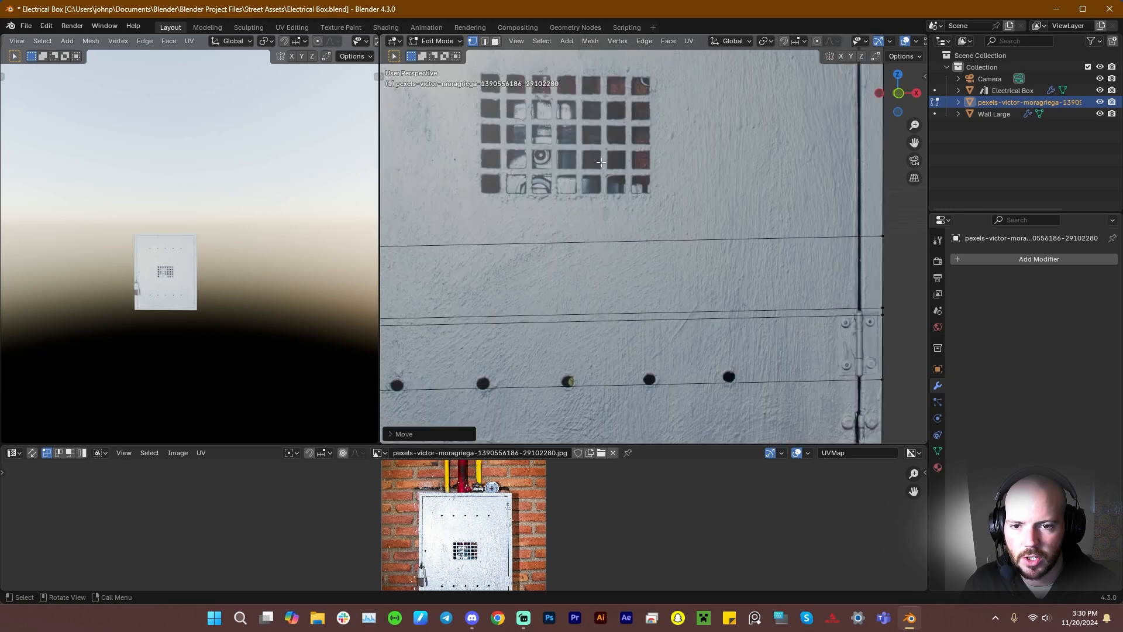
scroll(601, 162, down, 2)
scroll(611, 175, up, 5)
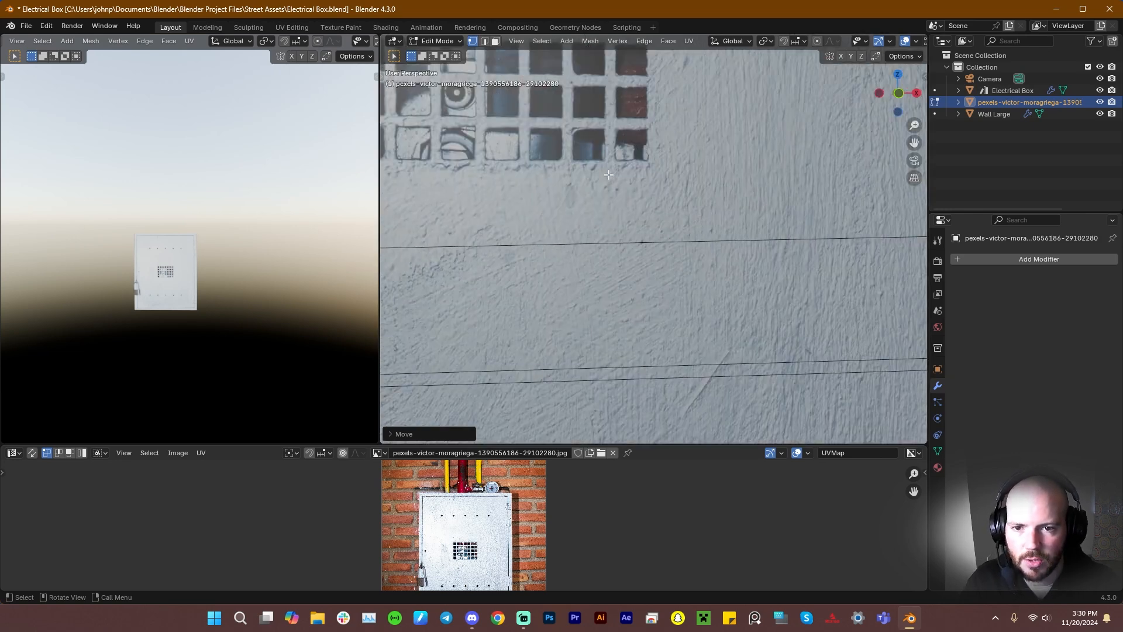
scroll(608, 174, down, 3)
shift+middle_drag(551, 117, 627, 209)
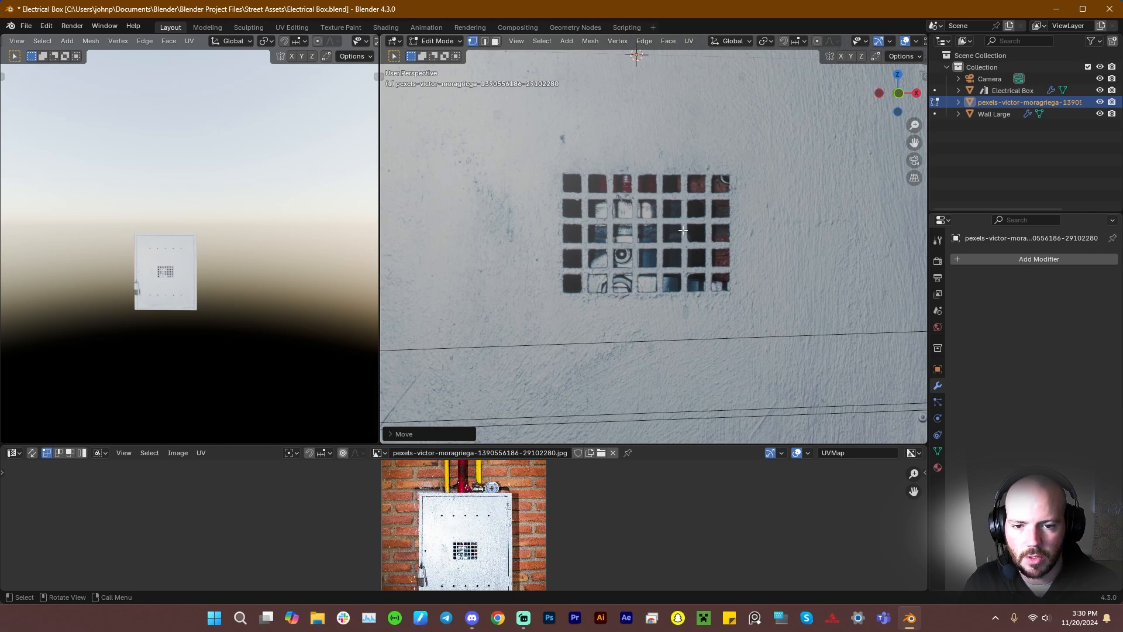
scroll(682, 252, down, 3)
scroll(690, 238, up, 1)
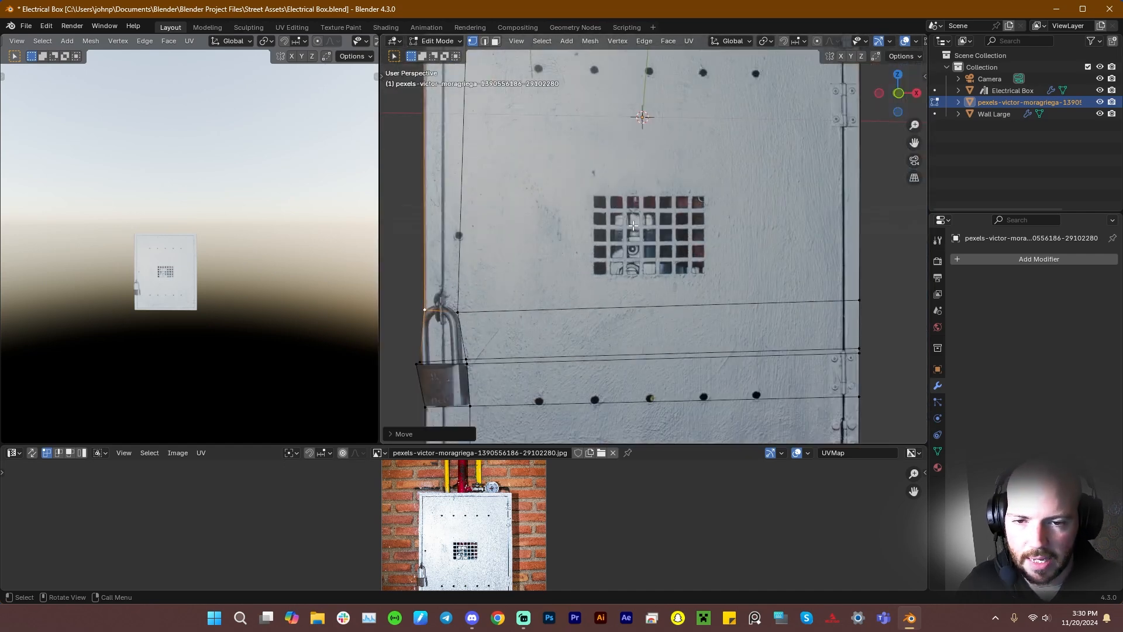
scroll(660, 216, down, 5)
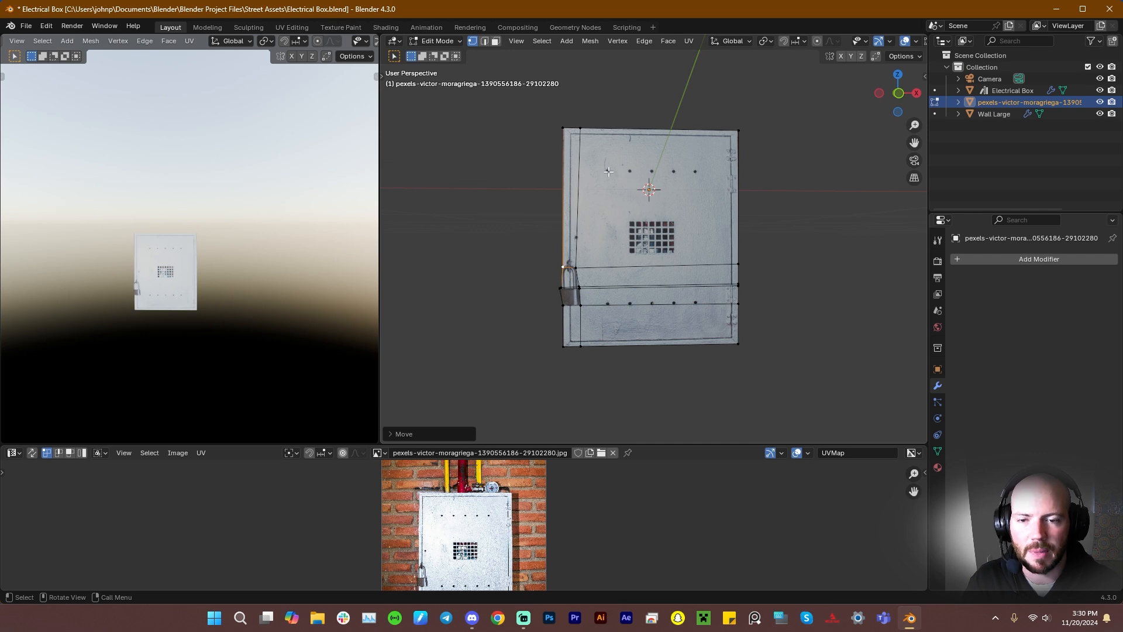
Inset the large upper door face and move the inner face down along Z until its lower edge meets the grille's bottom
key(3)
click(673, 194)
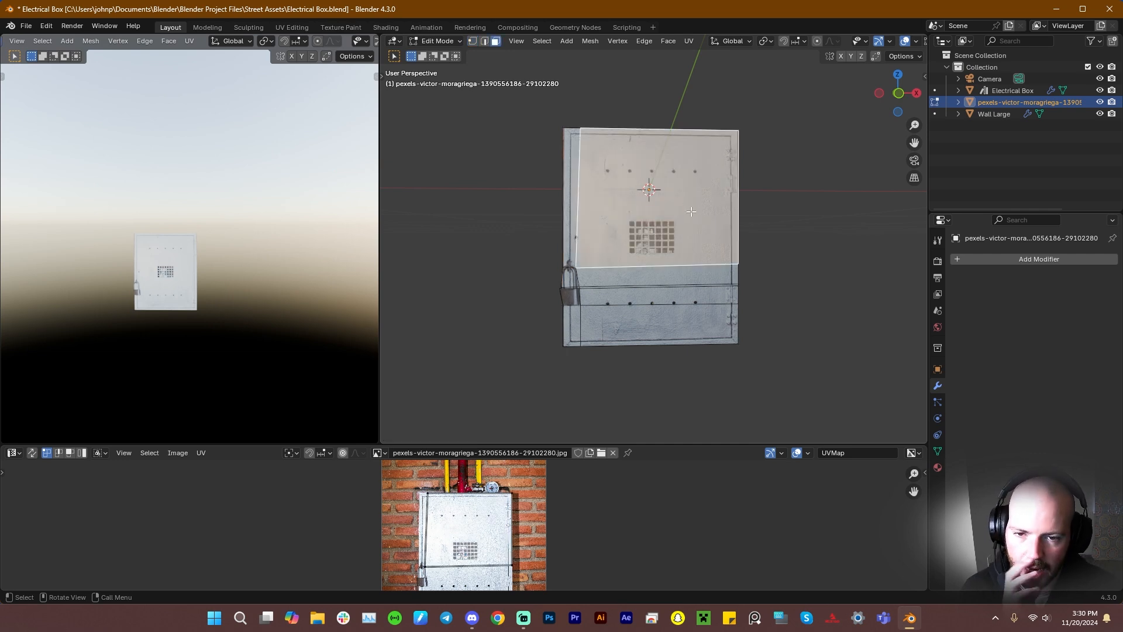
key(i)
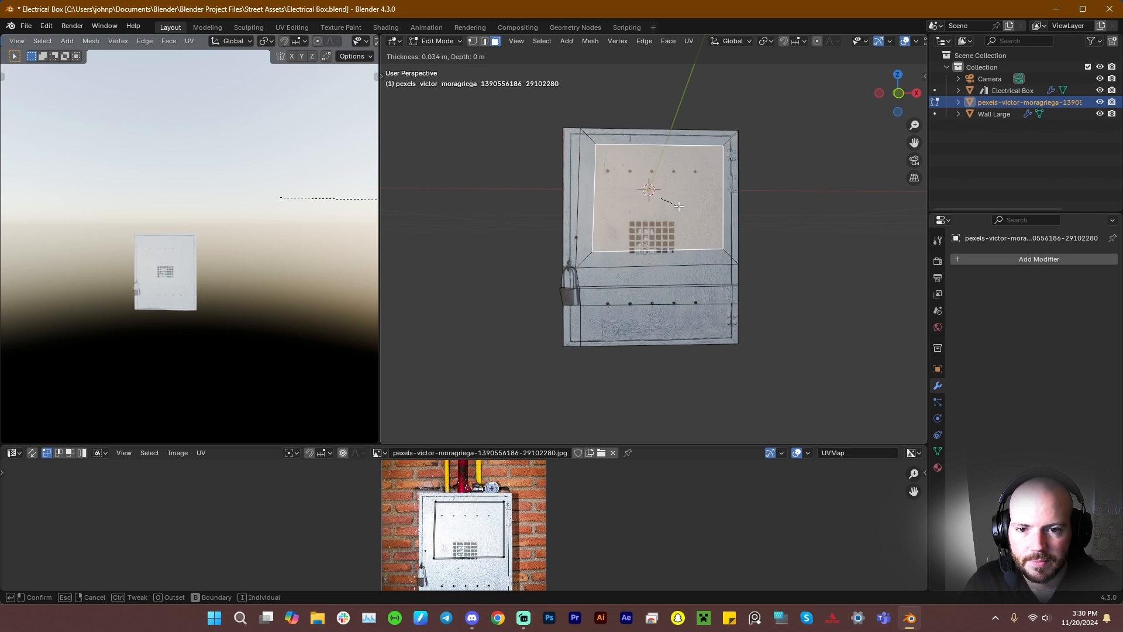
click(669, 200)
key(g)
key(z)
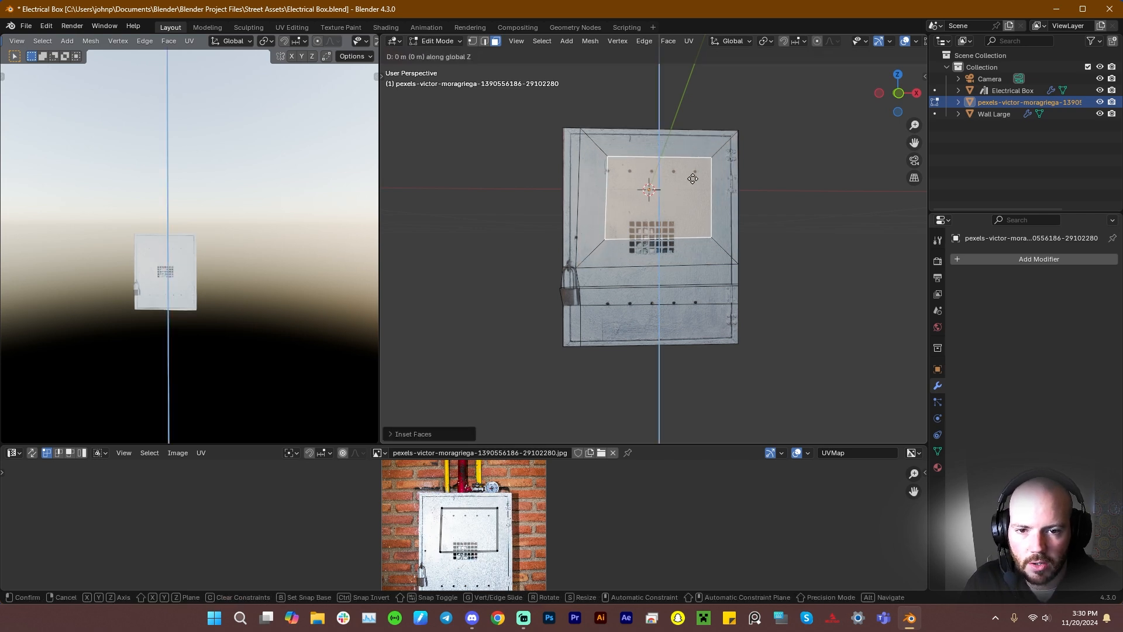
click(694, 196)
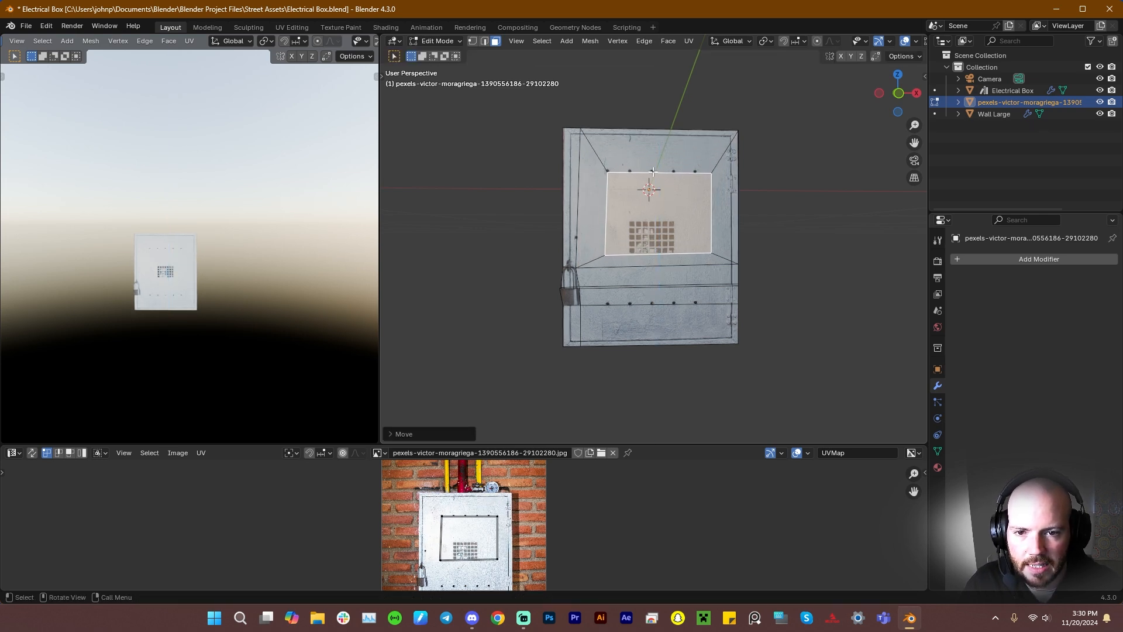
Move the inset face's top edge down along Z to the top of the ventilation grille
key(2)
click(651, 173)
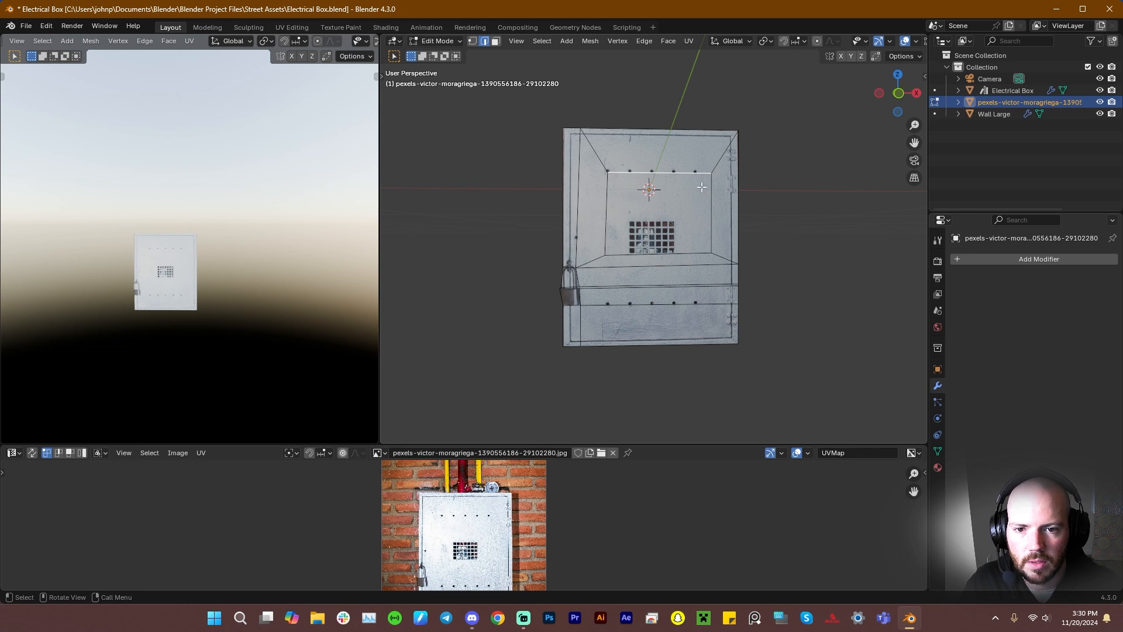
key(g)
key(z)
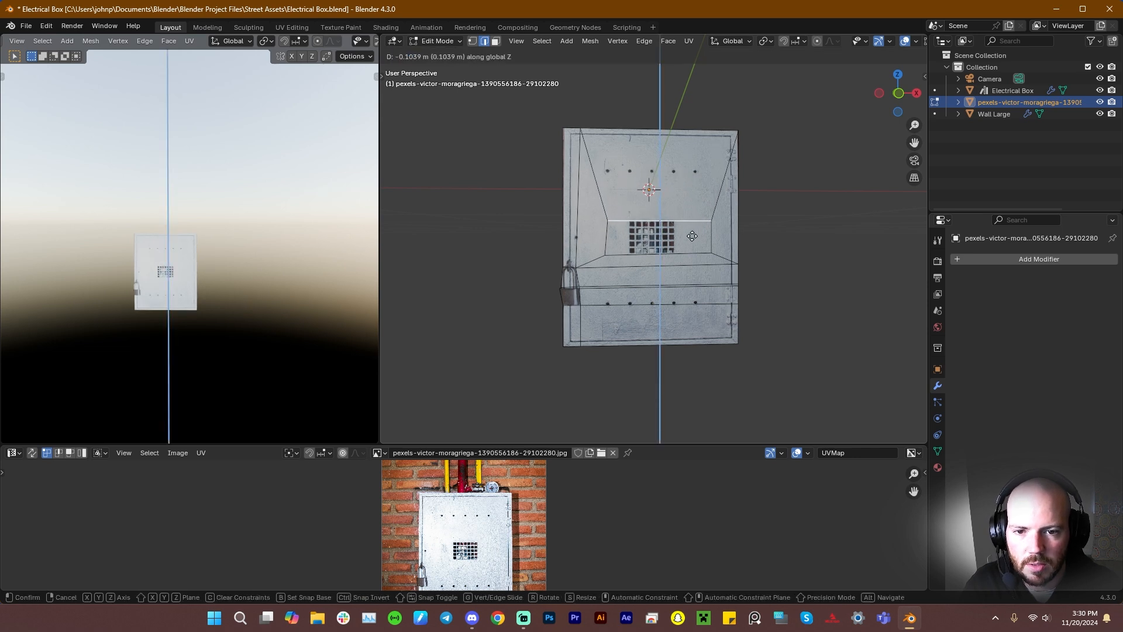
click(692, 234)
Scale the inset face's two side edges inward along X until the left edge meets the grille's left side
click(711, 235)
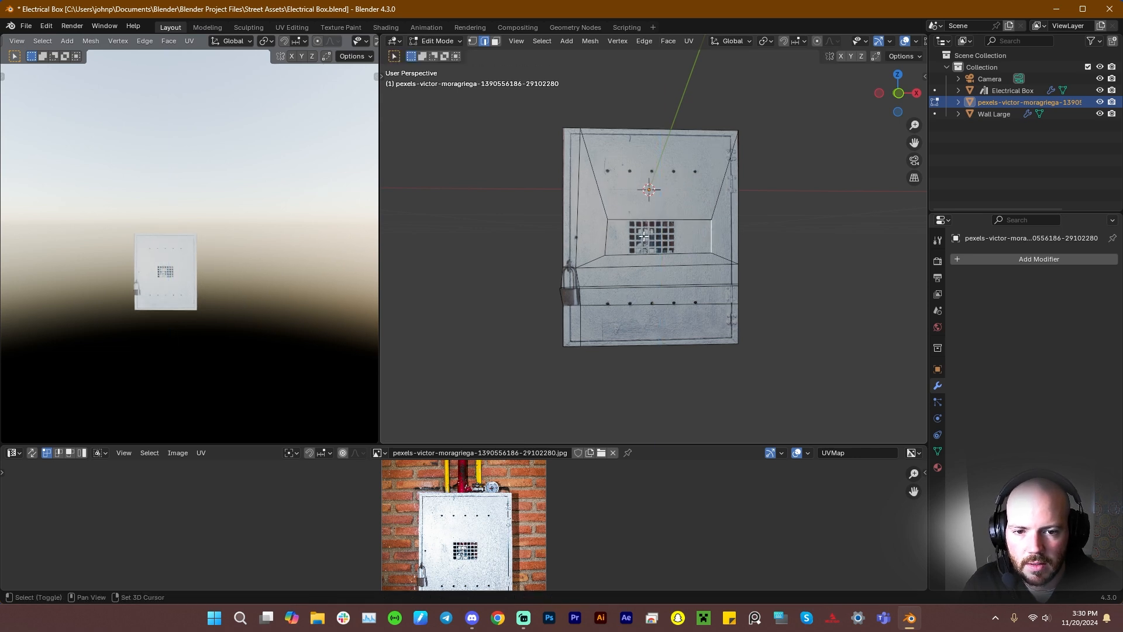
shift+click(609, 236)
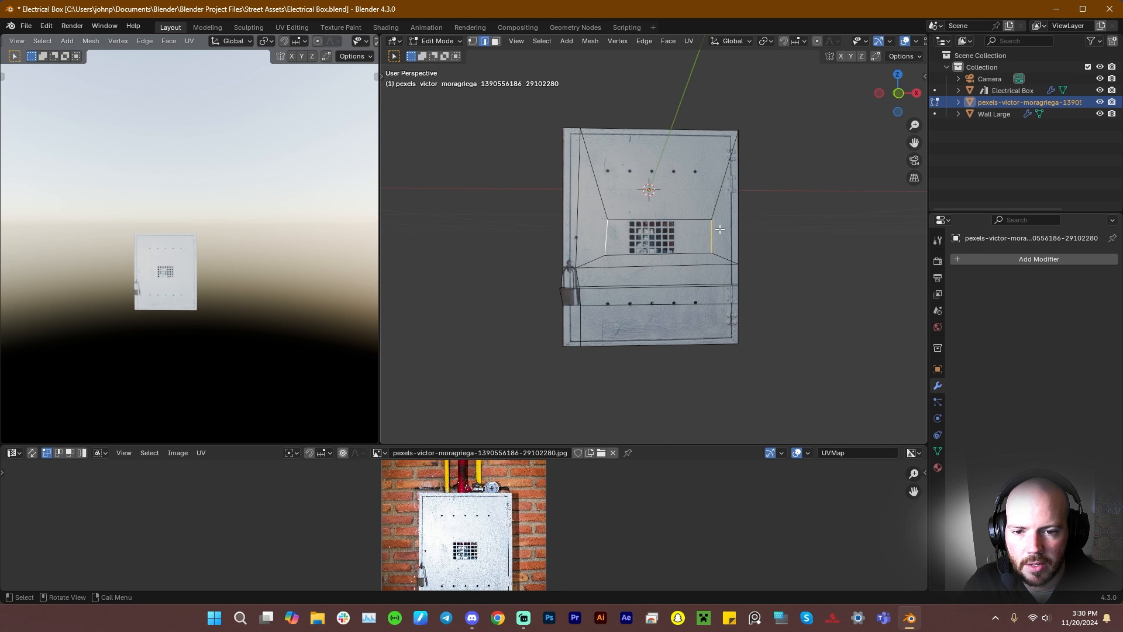
key(s)
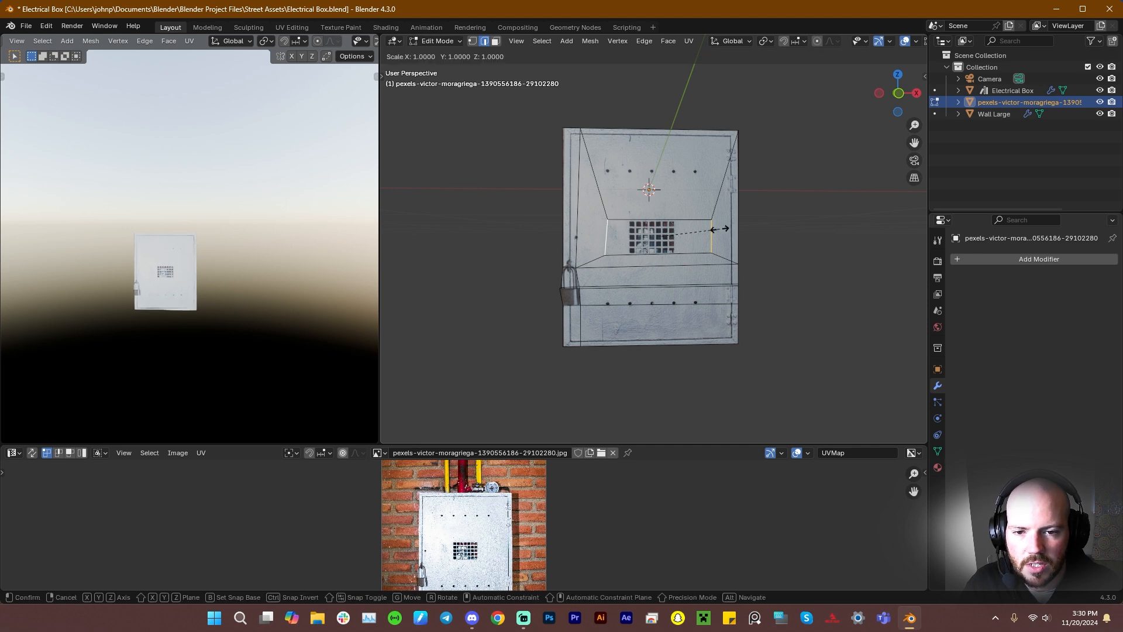
key(x)
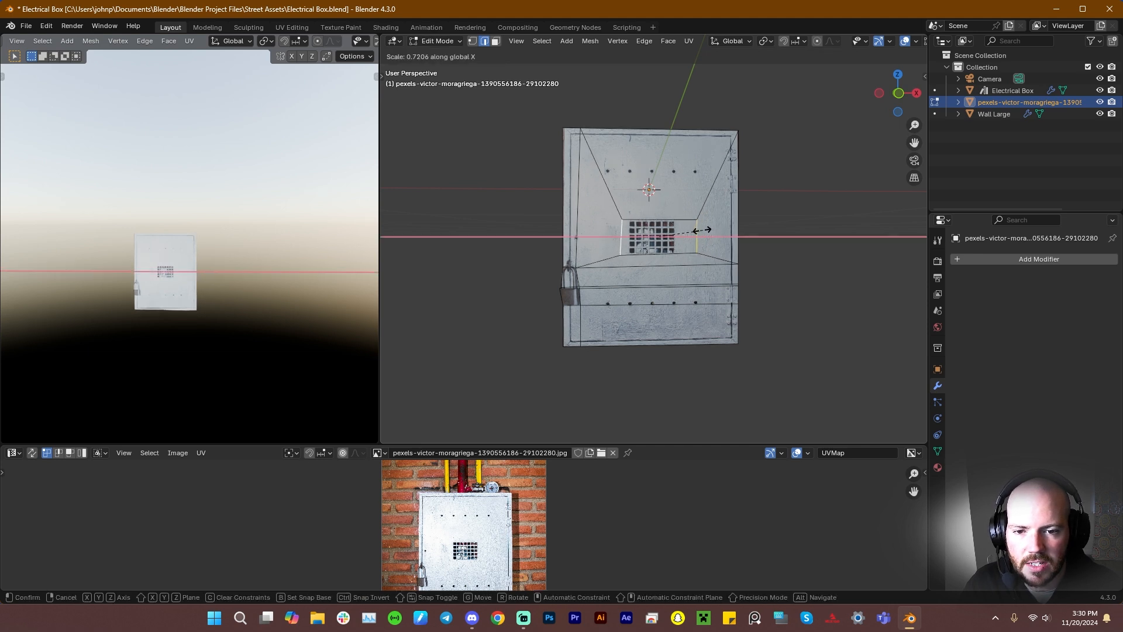
click(693, 231)
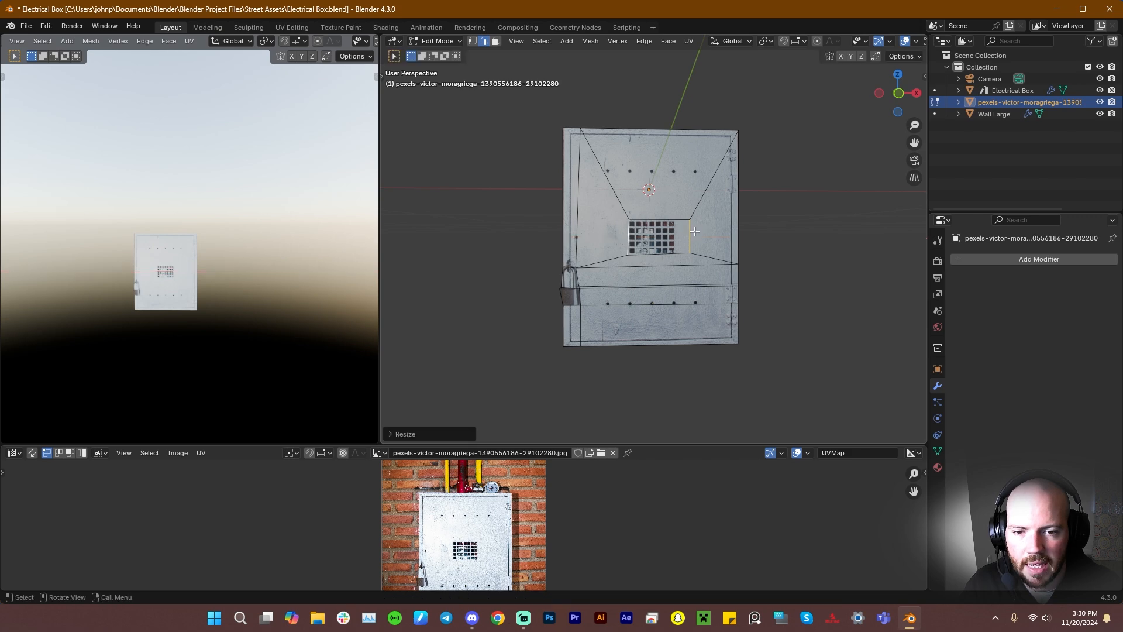
Move the inset face's right edge along X onto the grille's right side
key(g)
key(x)
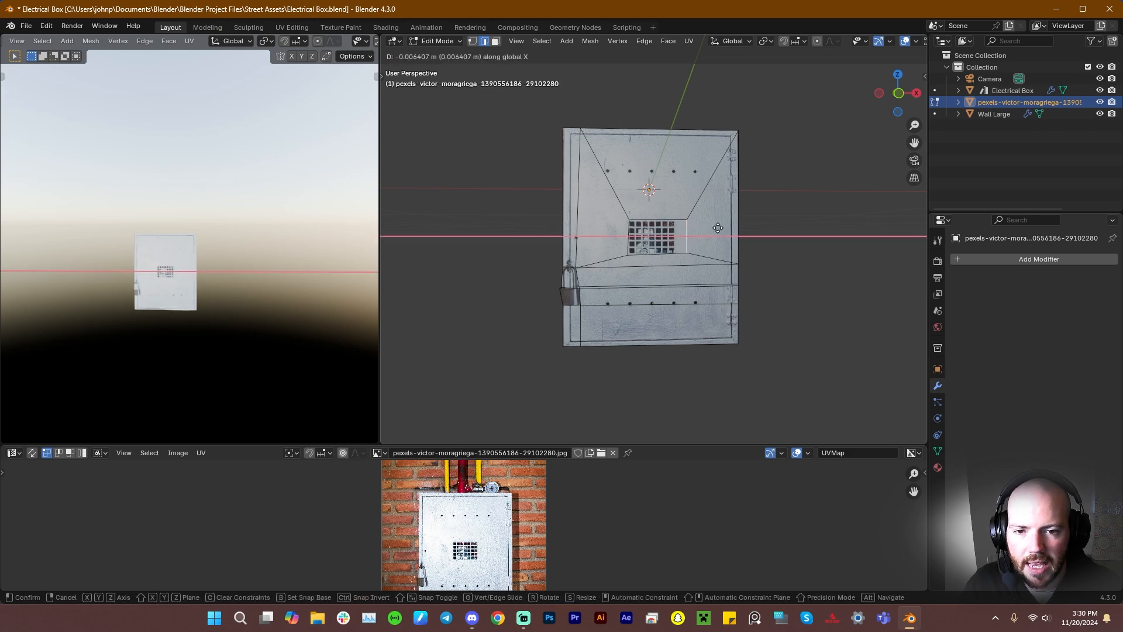
click(706, 229)
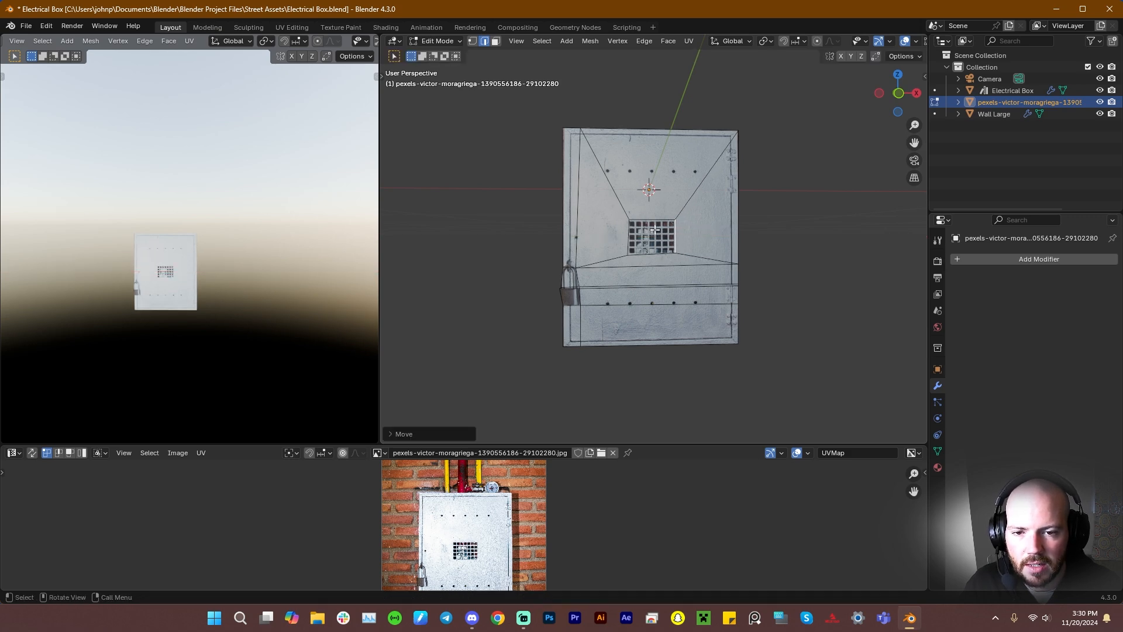
Rotate the grille face's bottom edge about 1.7° around Y and move it up along Z to meet the grille's lower border
scroll(649, 229, up, 5)
click(631, 297)
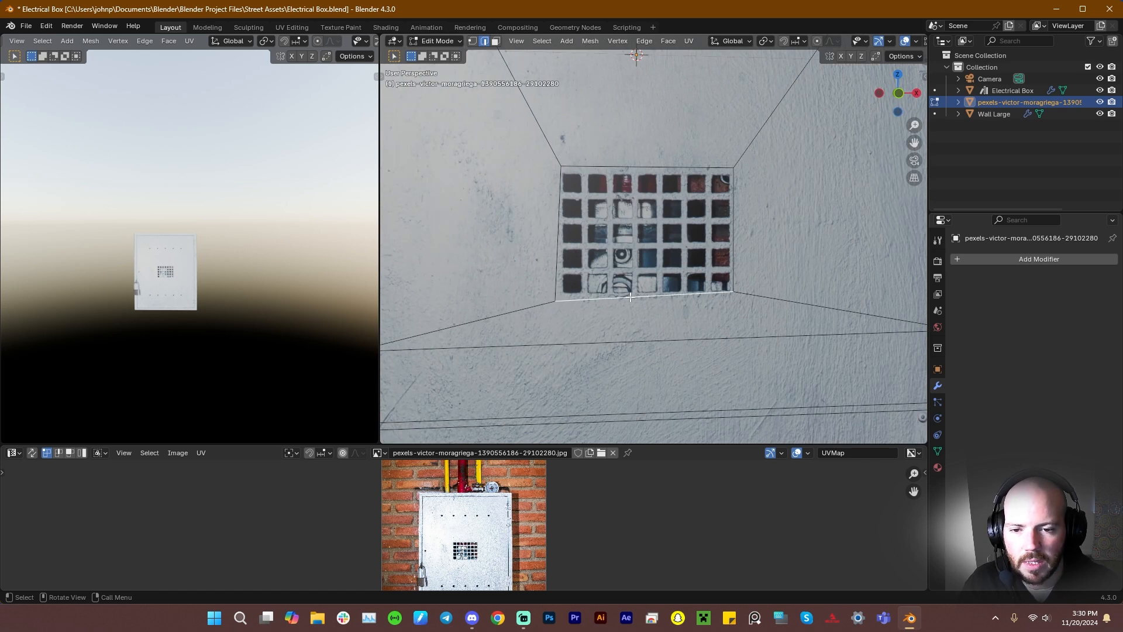
key(r)
key(z)
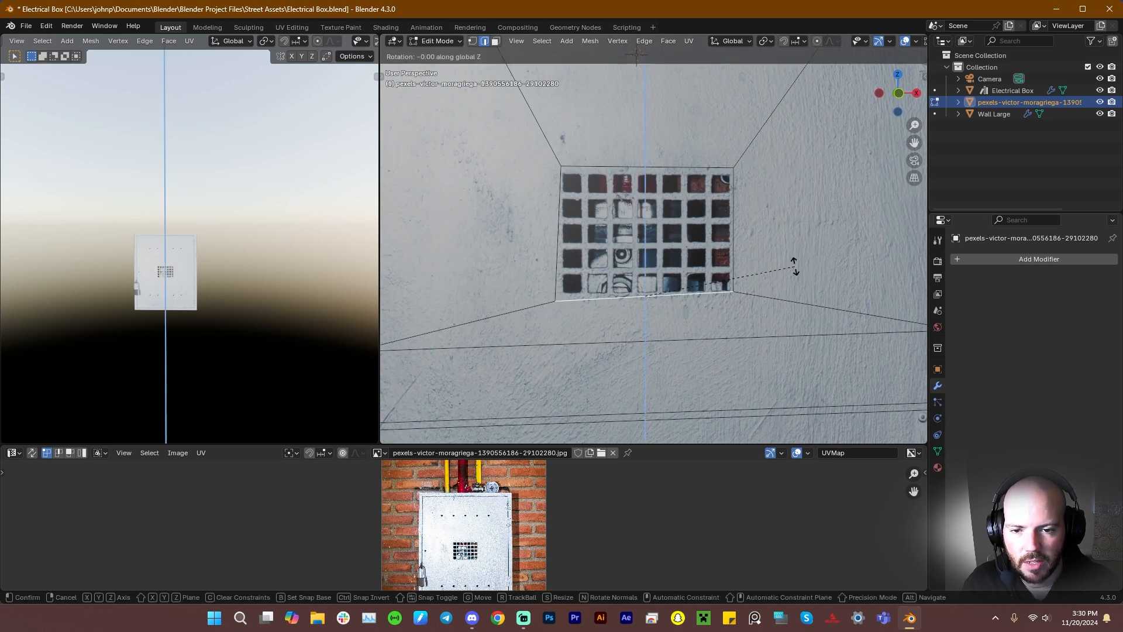
key(y)
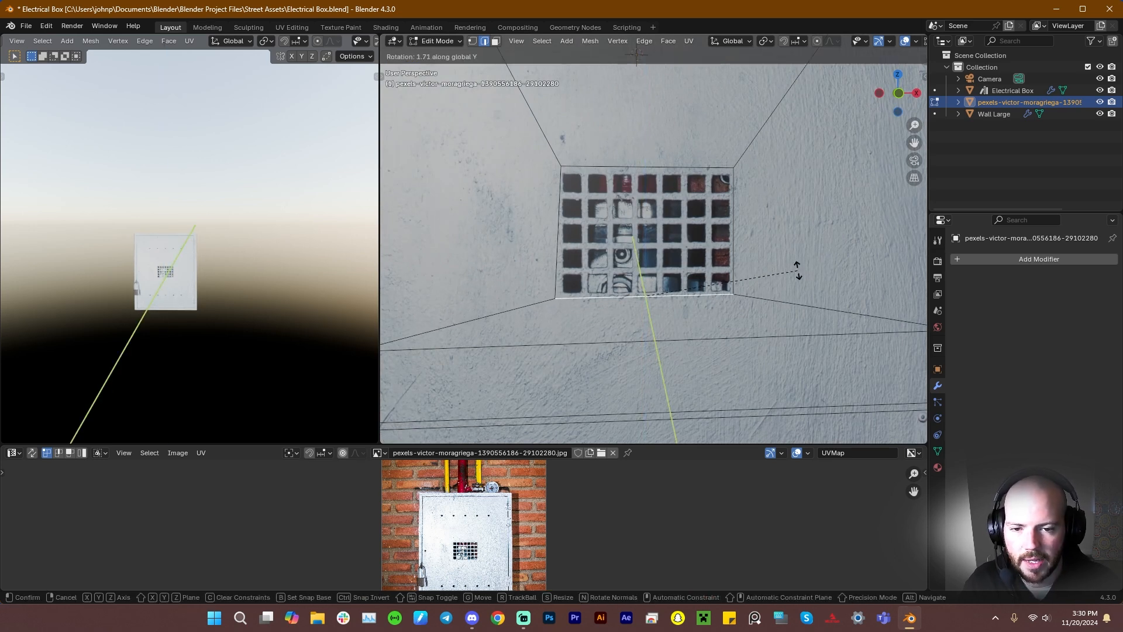
click(797, 270)
key(g)
key(y)
key(z)
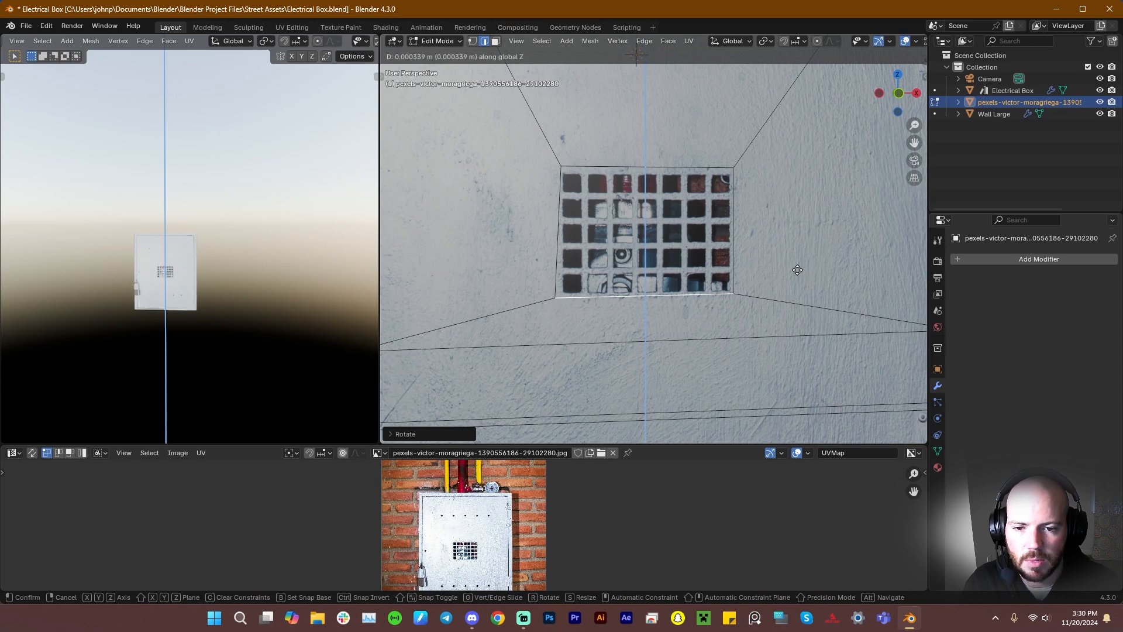
click(797, 269)
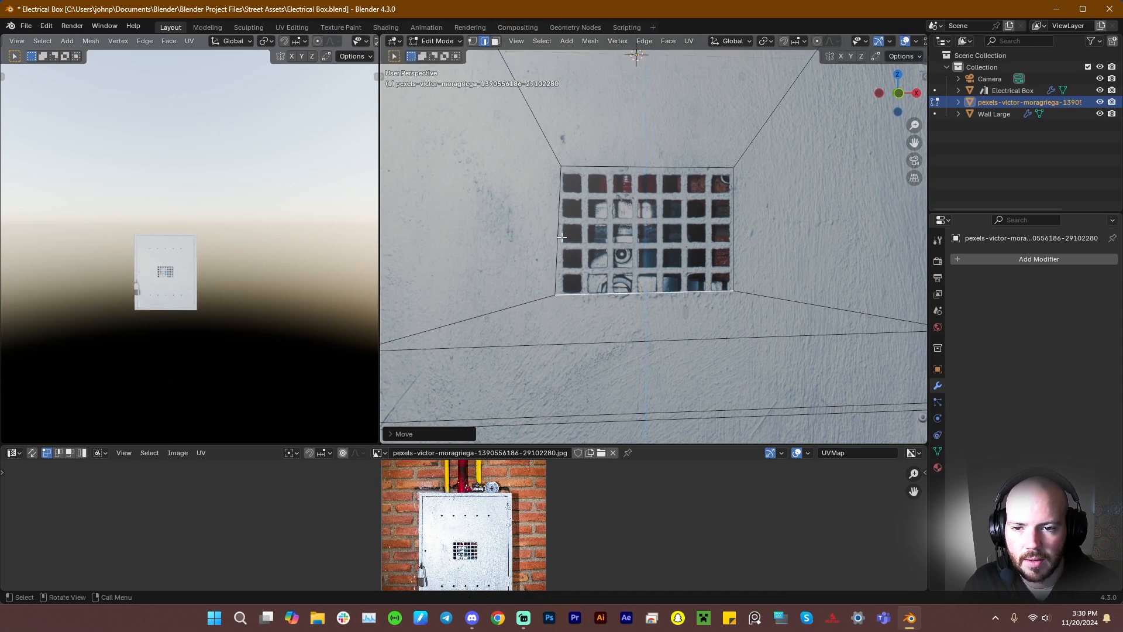
Rotate the grille face's left edge upright and move it along X onto the grille's left side
click(561, 237)
key(r)
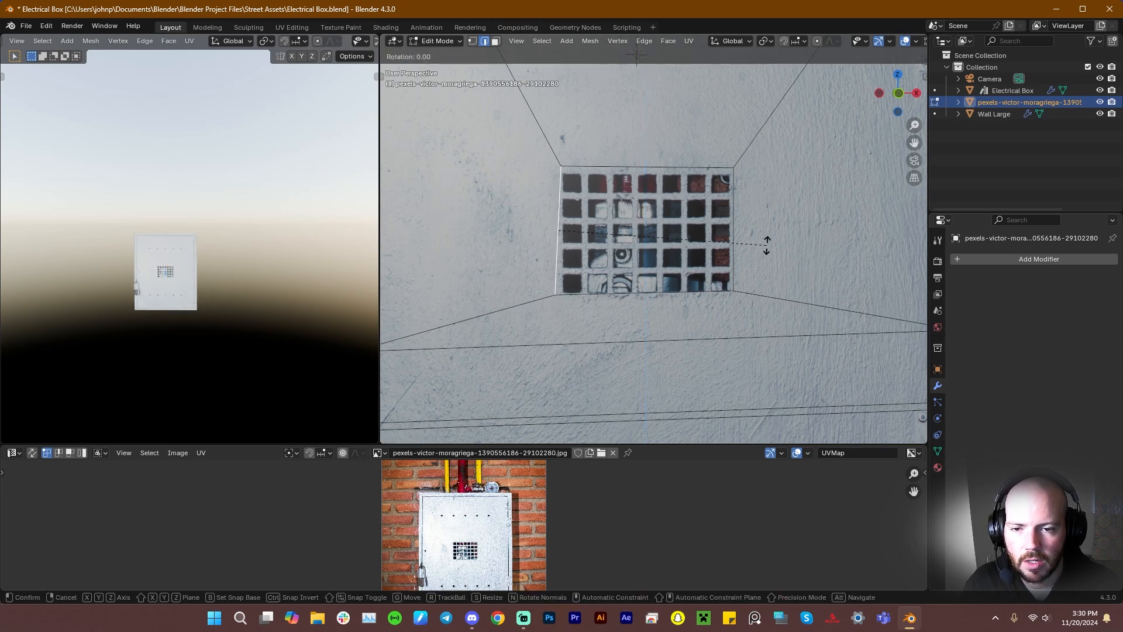
click(771, 234)
key(g)
key(x)
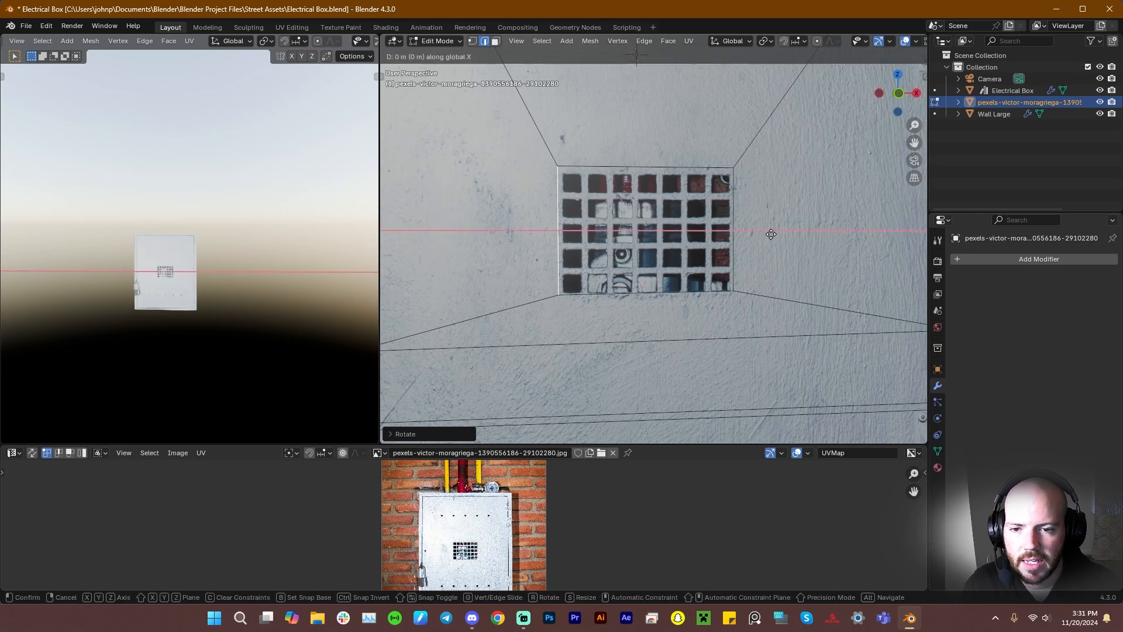
click(775, 235)
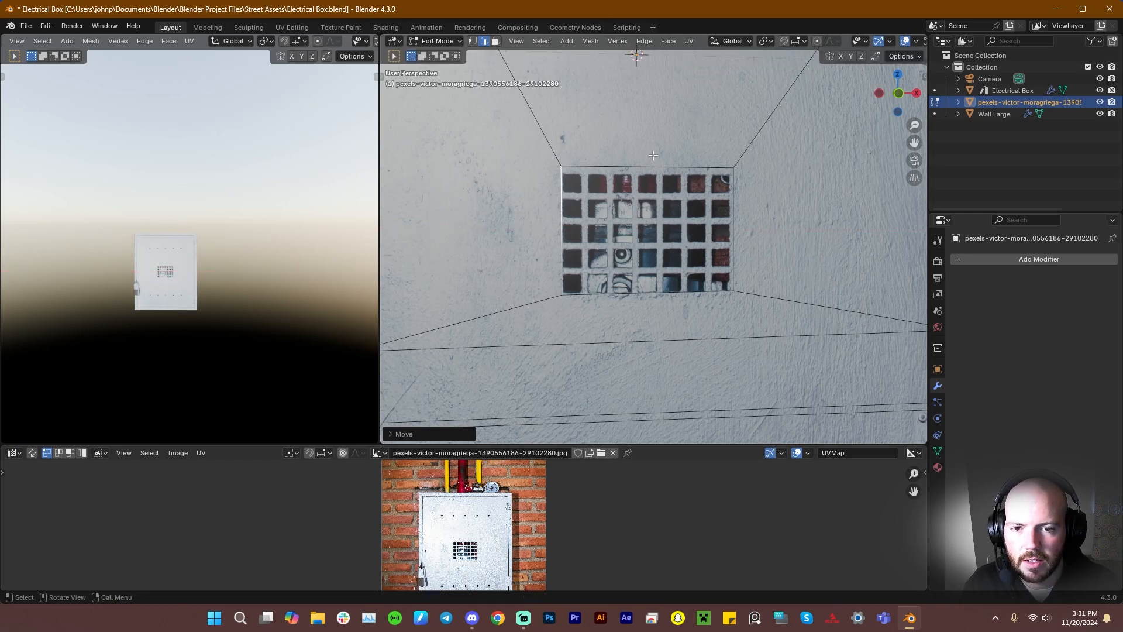
Move the grille face's top edge down along Z and its right edge inward along X to fit the grille's outline
click(656, 168)
key(g)
key(z)
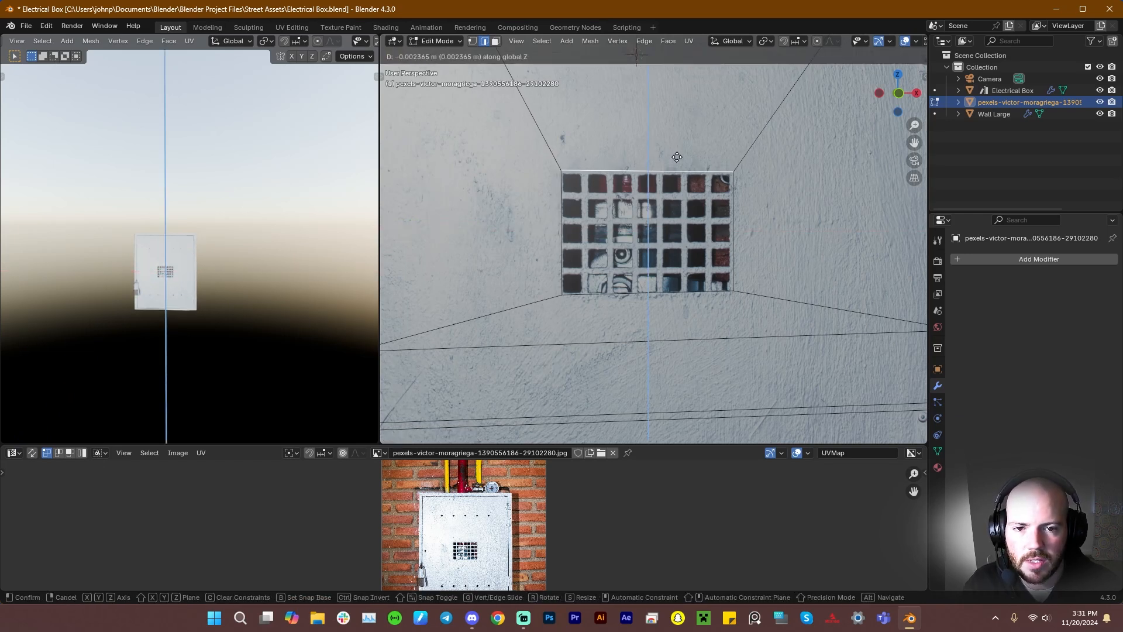
click(679, 162)
click(735, 223)
key(g)
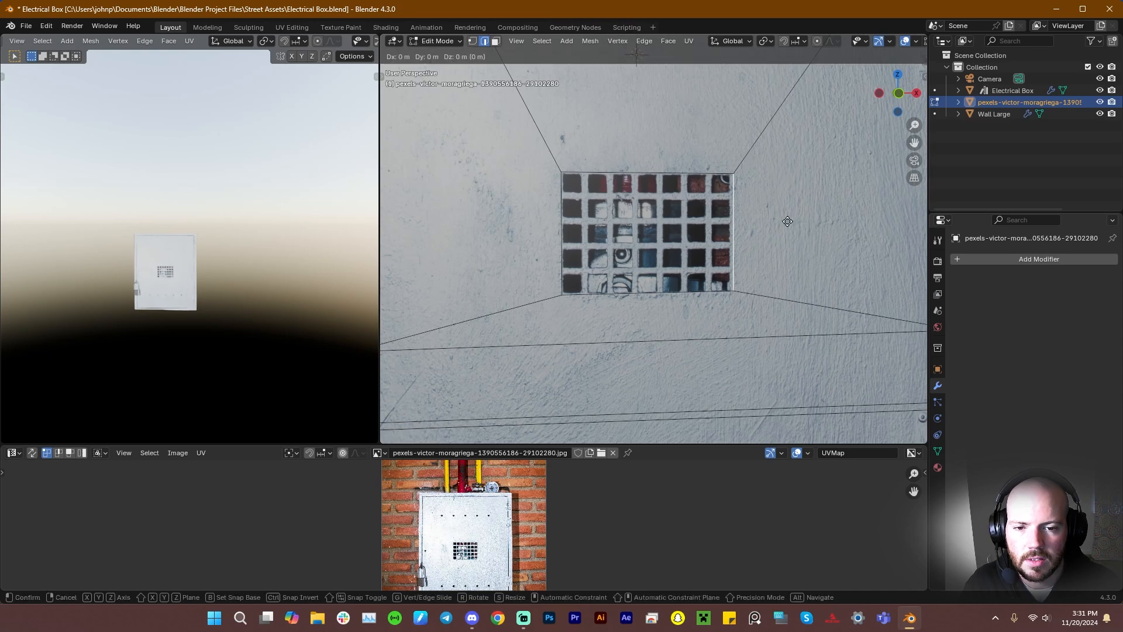
key(x)
click(786, 222)
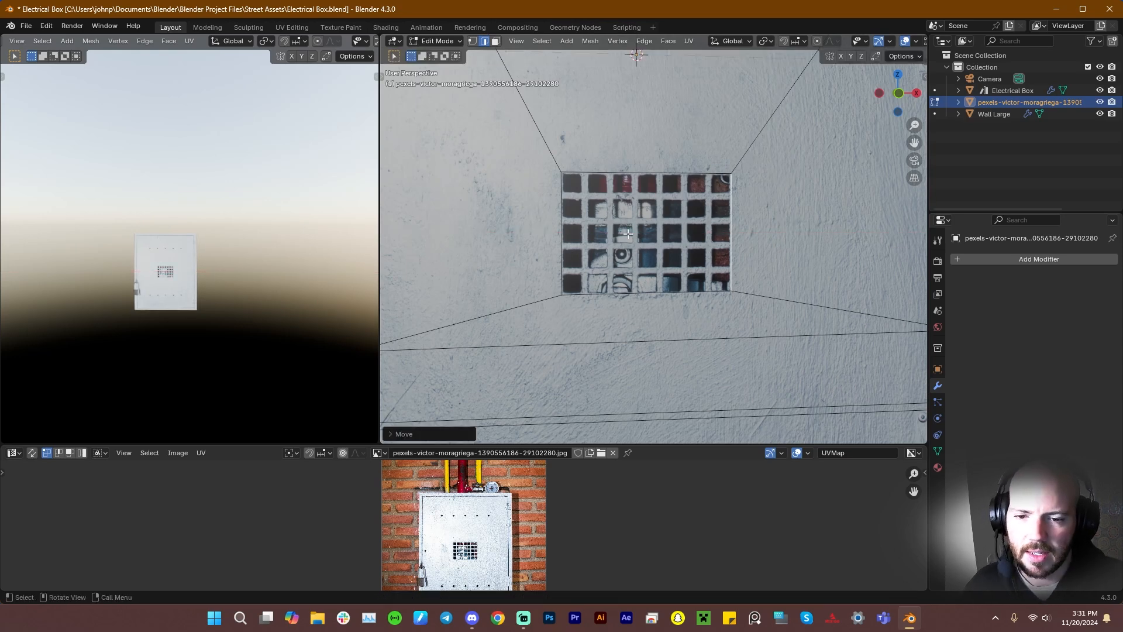
Add six vertical loop cuts through the grille face, evenly spaced along the grille's vertical bars
scroll(632, 229, down, 4)
key(ctrl+r)
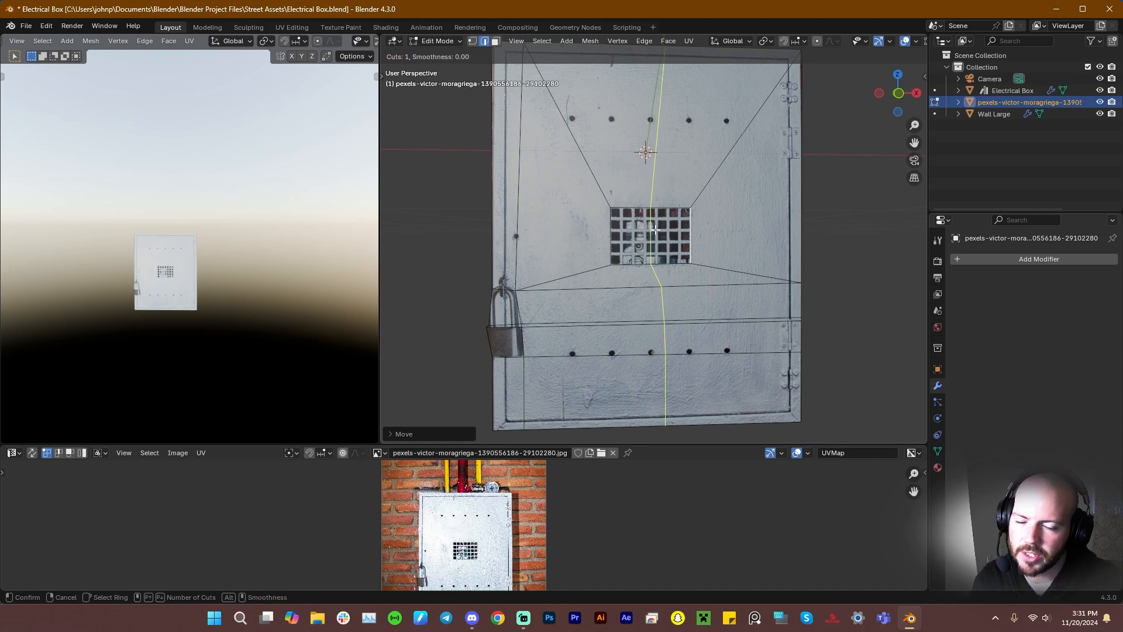
scroll(654, 230, up, 6)
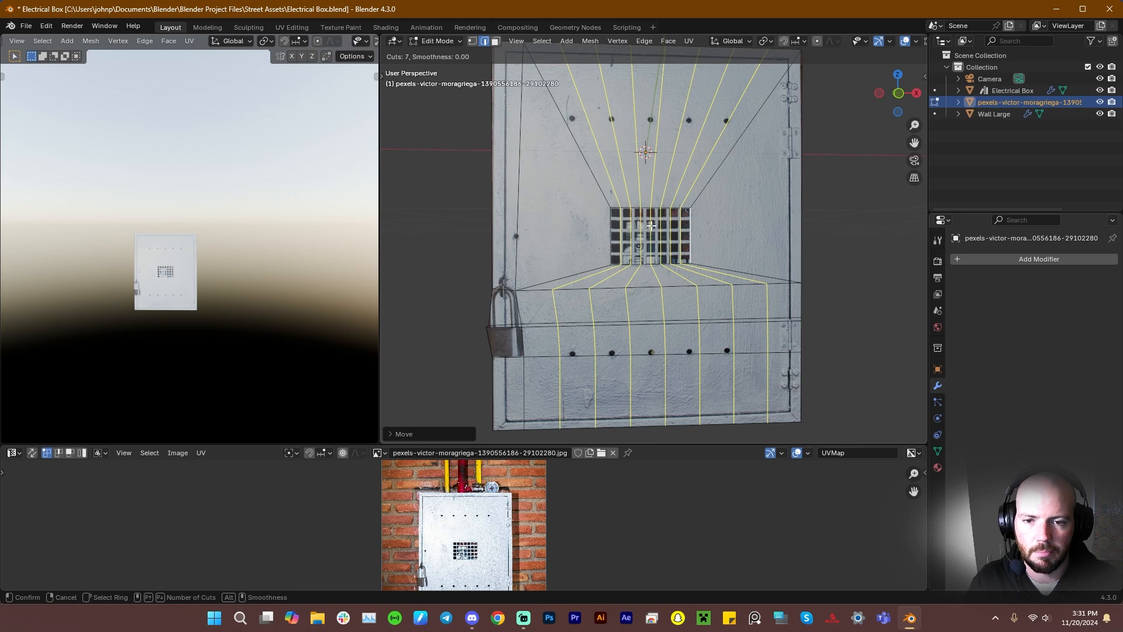
scroll(651, 225, down, 1)
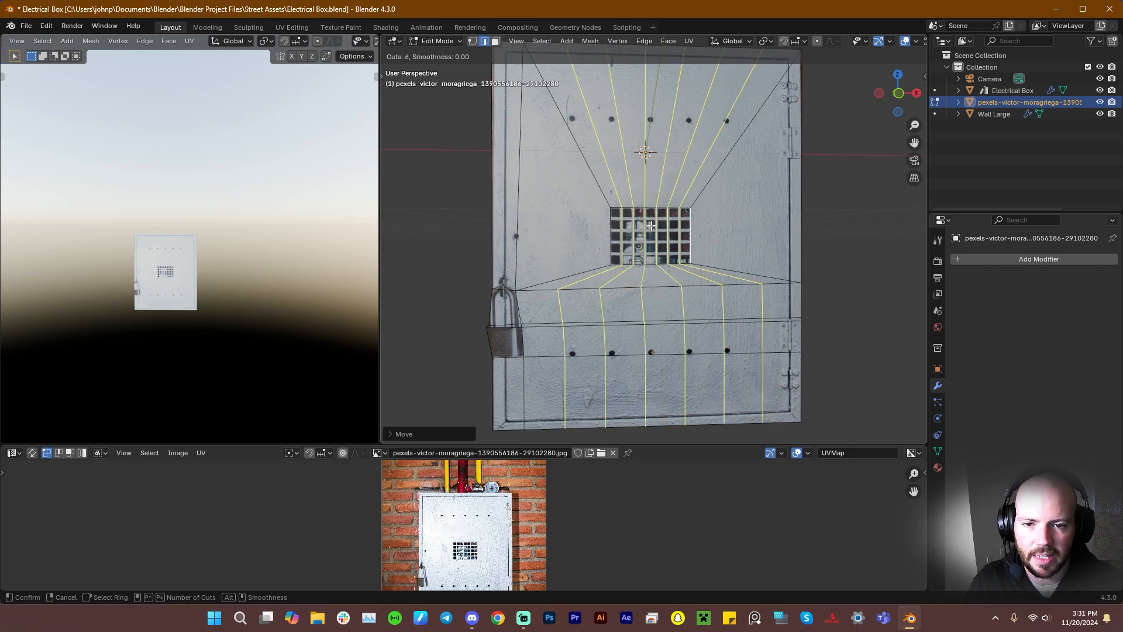
click(652, 225)
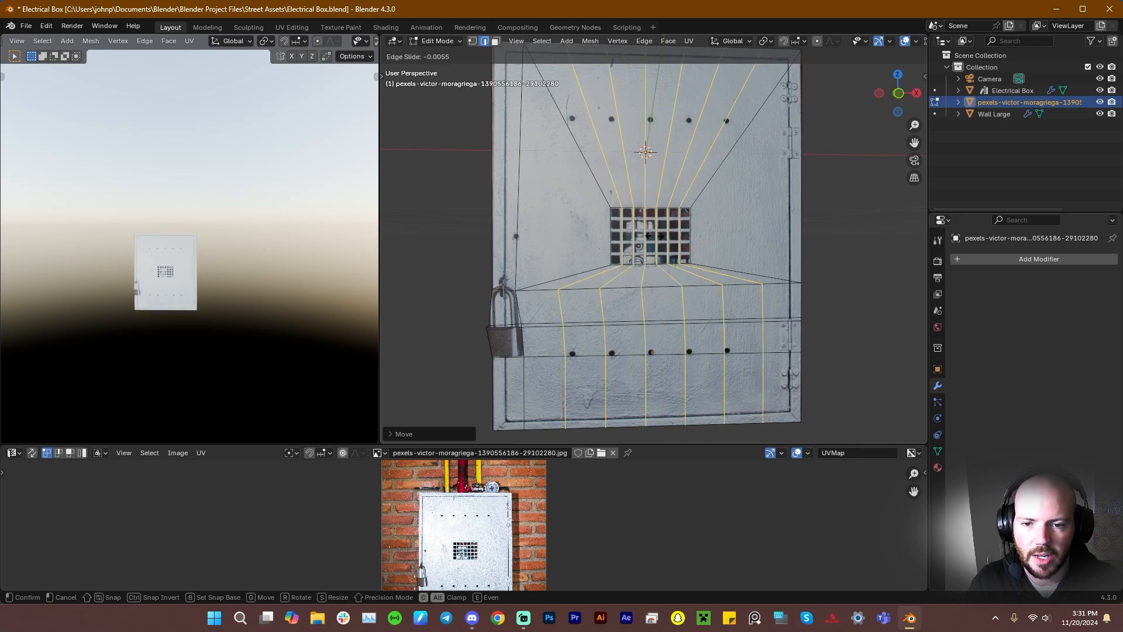
click(654, 236)
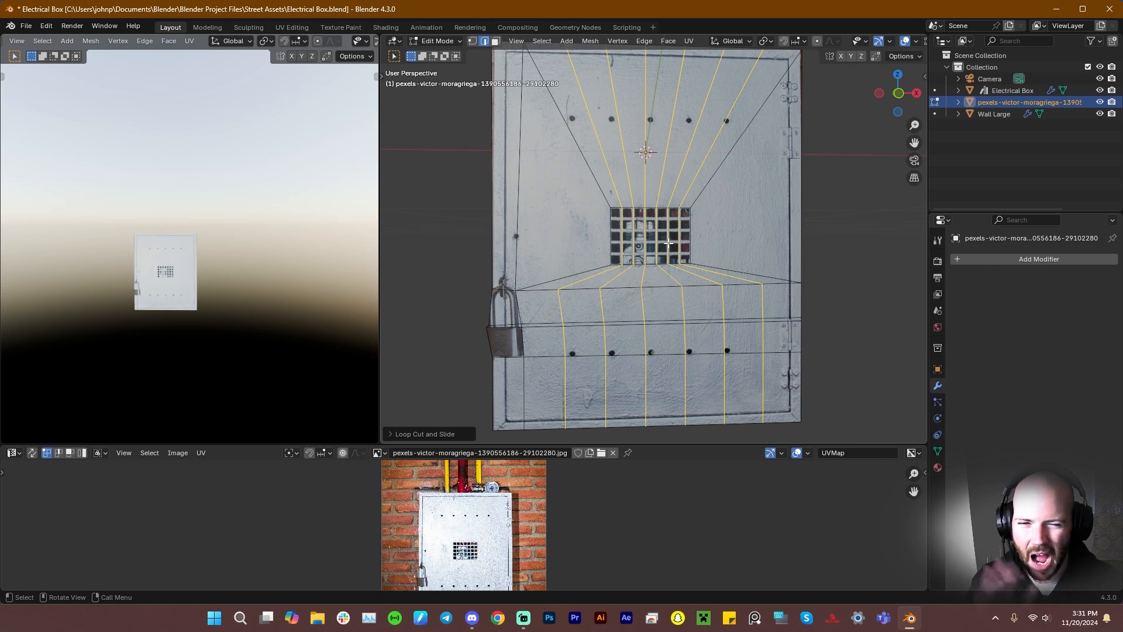
Add four horizontal loop cuts through the grille face along the grille's horizontal bars
key(ctrl+r)
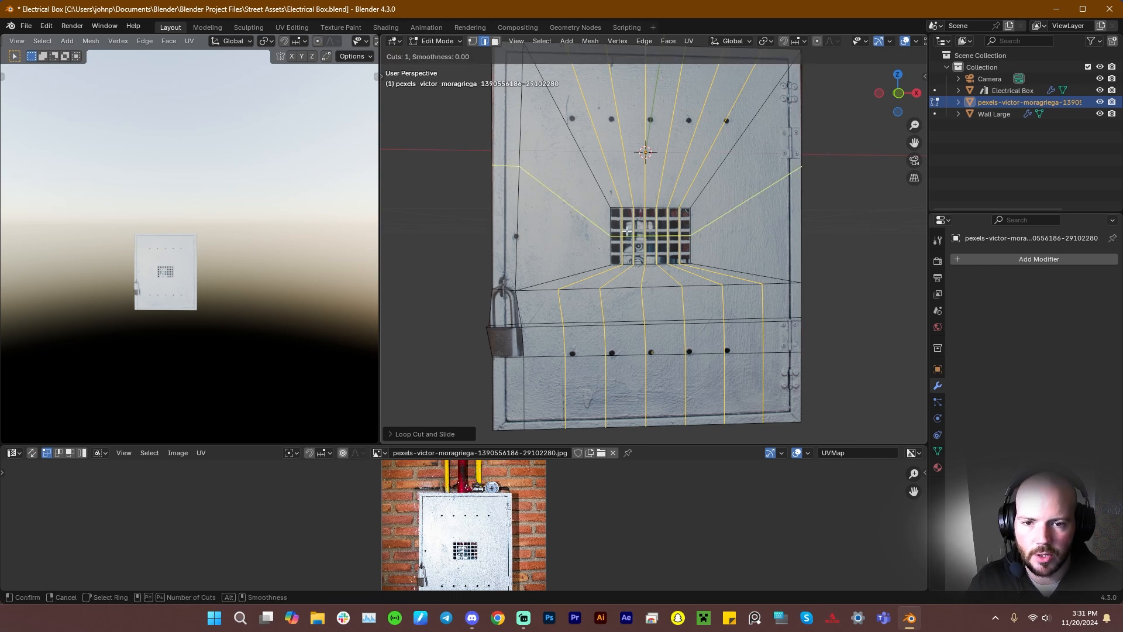
scroll(634, 230, up, 3)
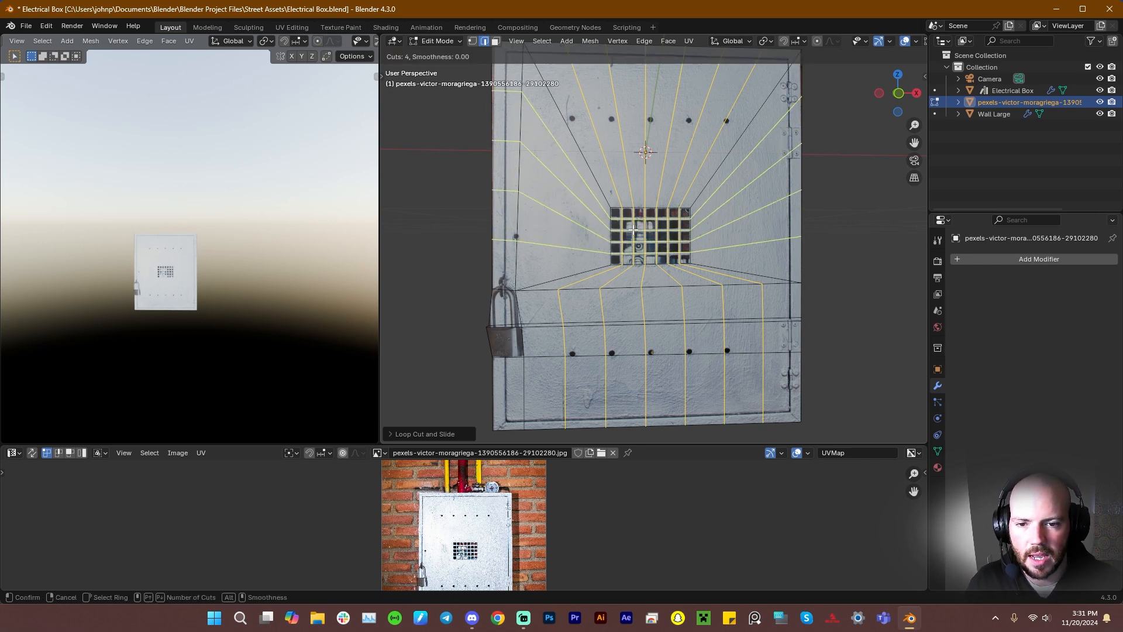
click(634, 230)
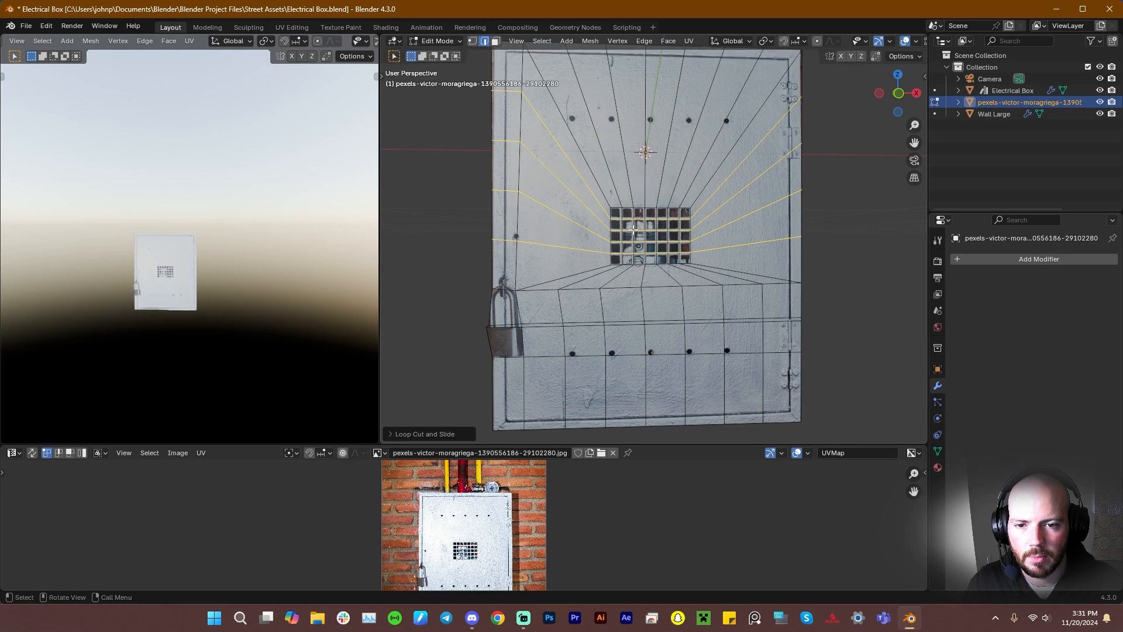
Select all the grille cell faces from the upper left to the lower right and inset them individually by about 0.0014 m
scroll(682, 241, up, 3)
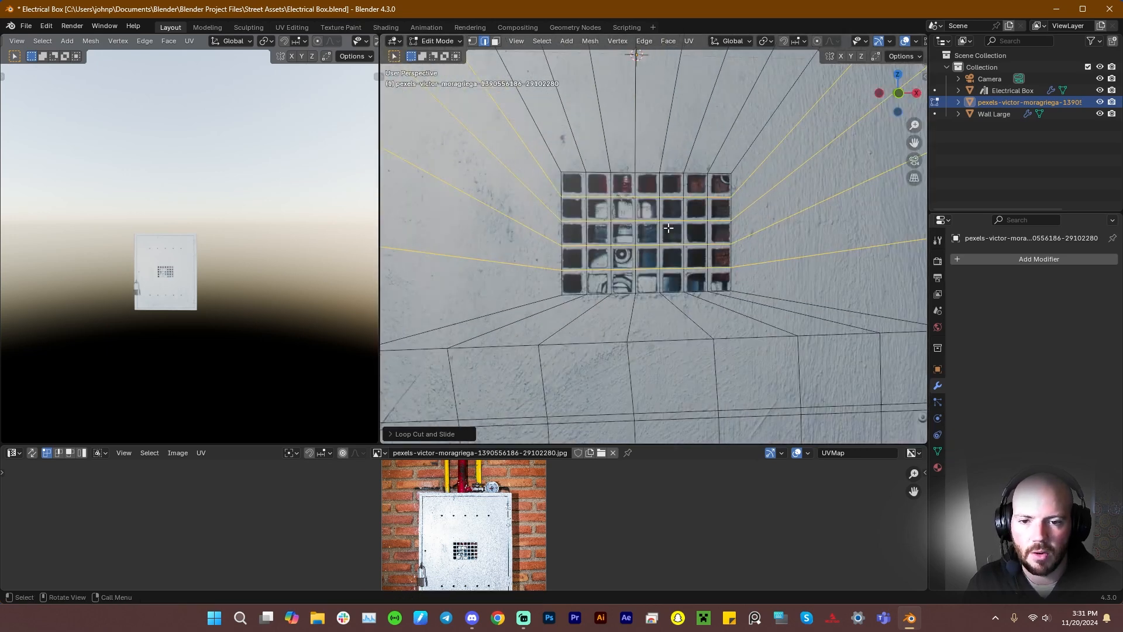
key(3)
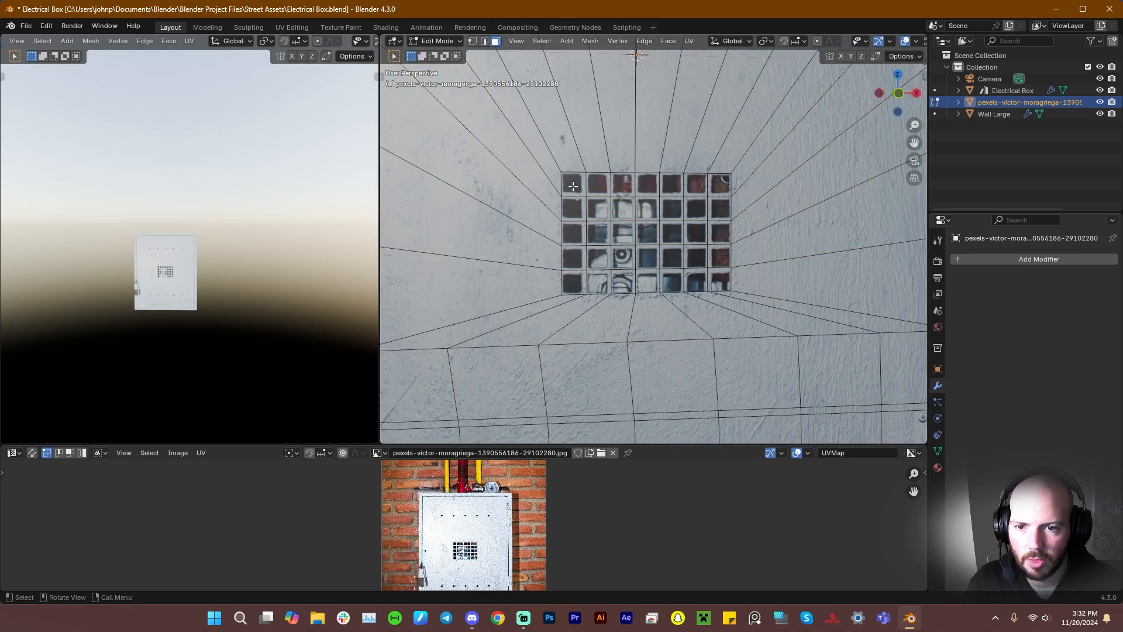
click(572, 188)
ctrl+shift+click(719, 280)
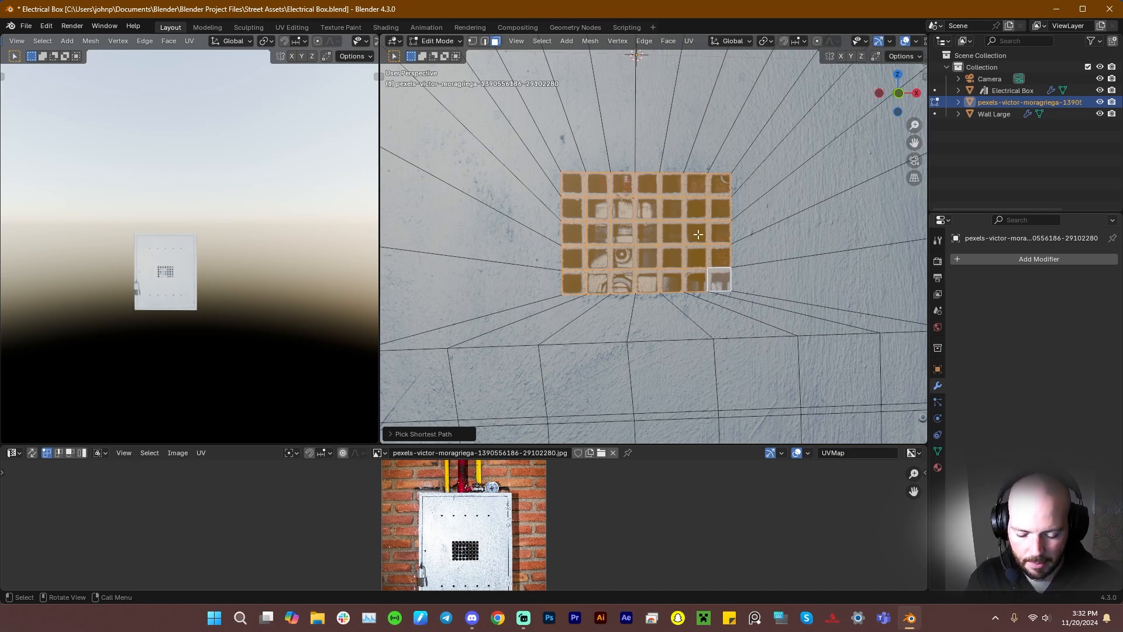
key(i)
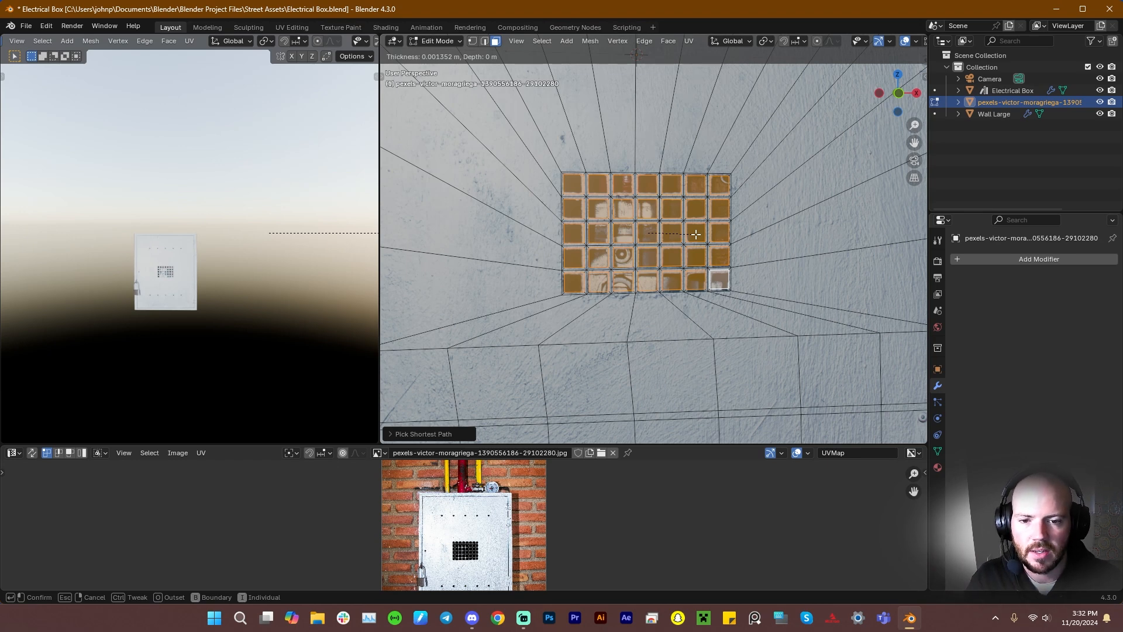
click(695, 234)
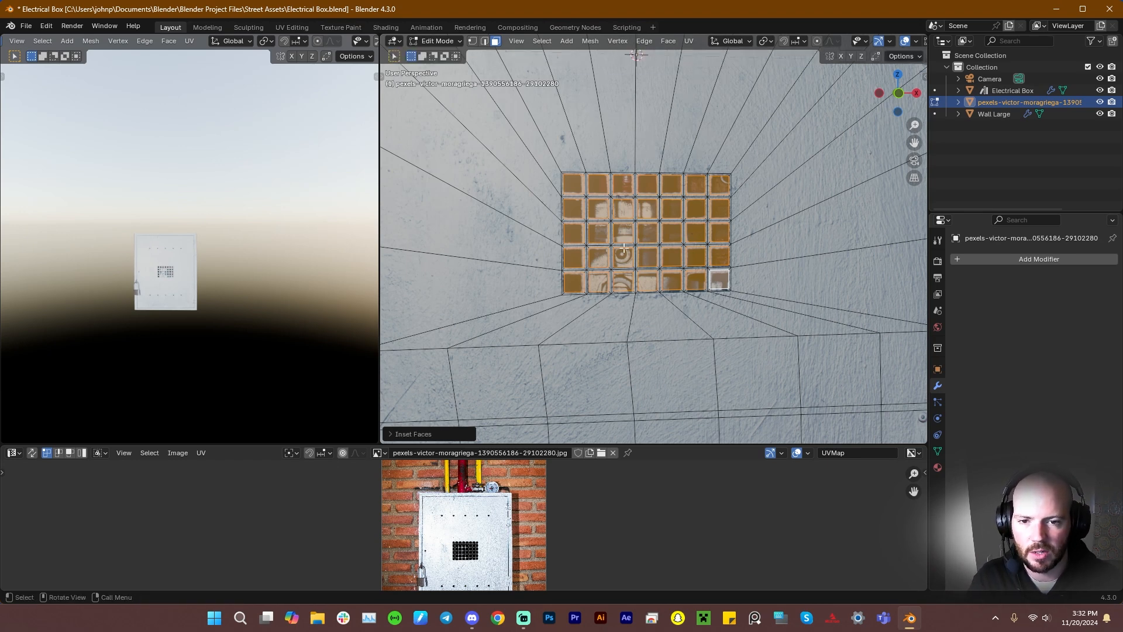
Extrude the inset grille cell faces inward to recess the openings behind the bars
middle_drag(740, 258, 582, 228)
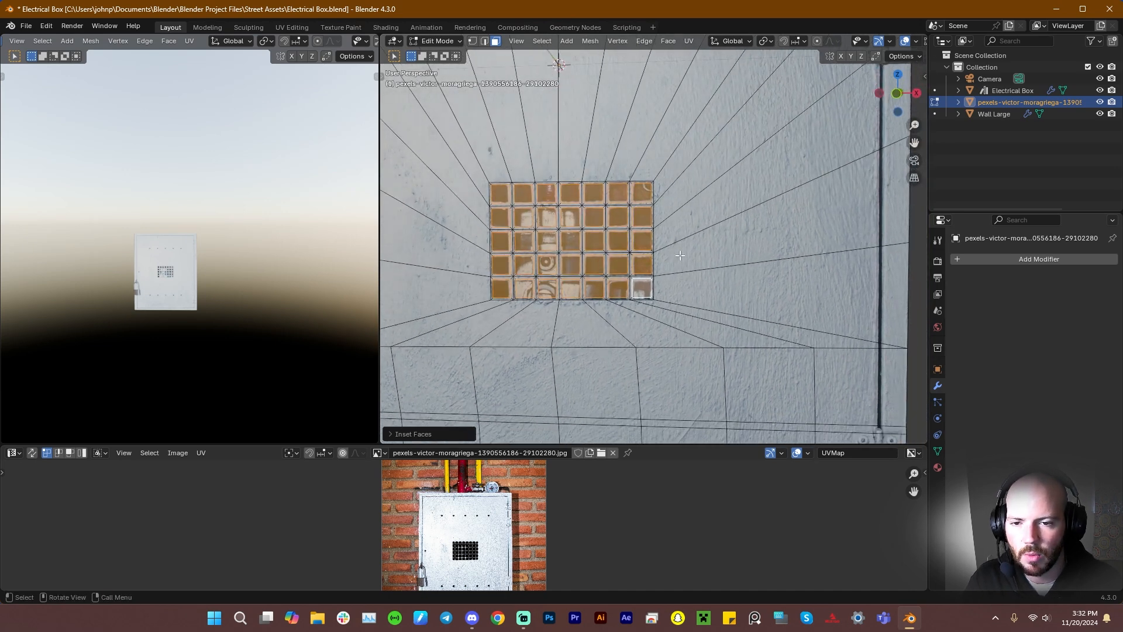
key(e)
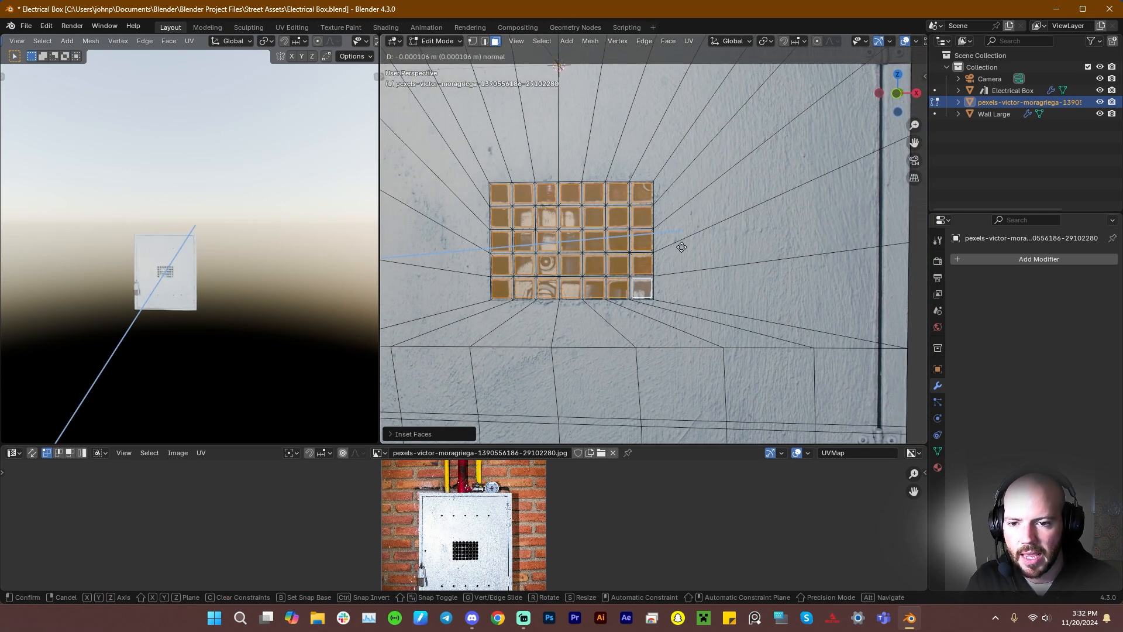
click(699, 203)
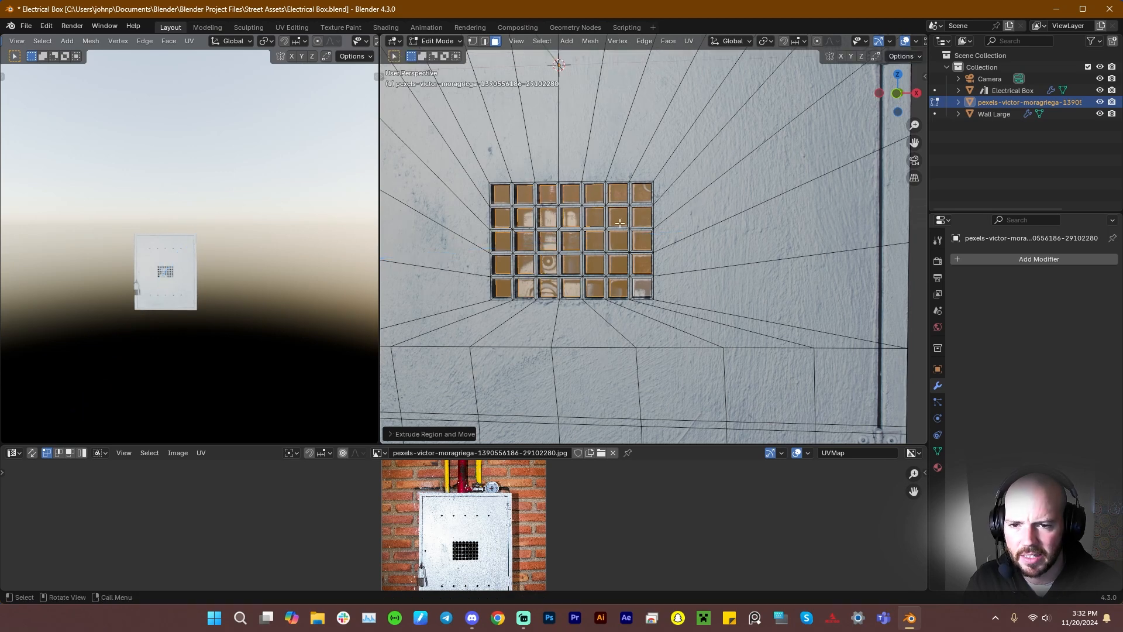
Deselect columns two to four of the grille's lower four rows, the top row's third cell and both right corner cells
shift+click(543, 194)
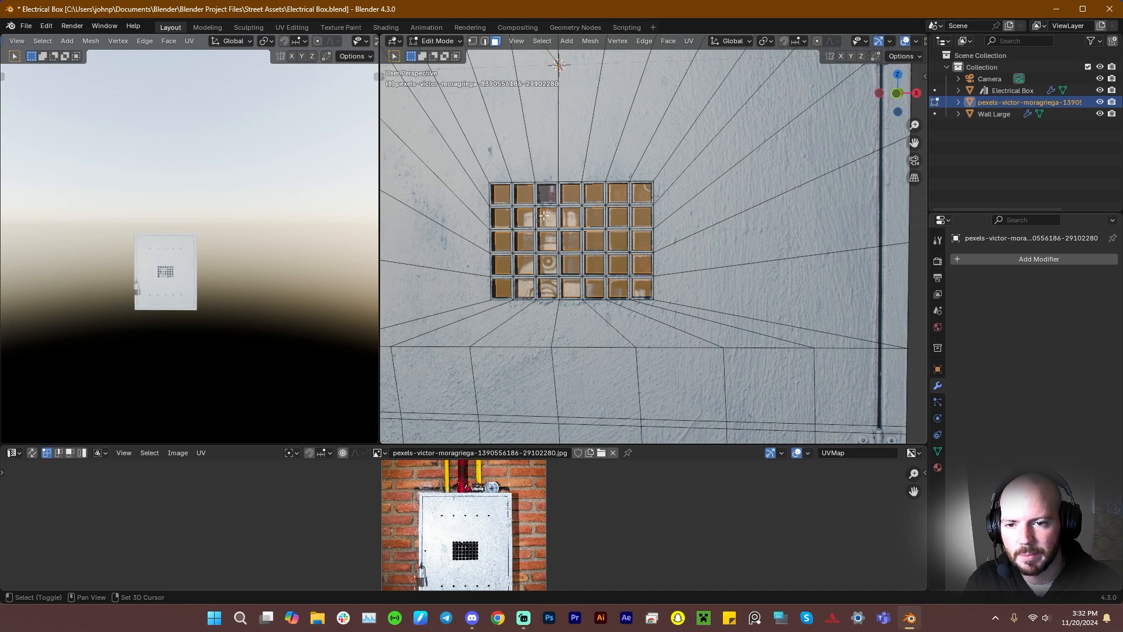
shift+click(549, 217)
shift+click(522, 220)
shift+click(572, 218)
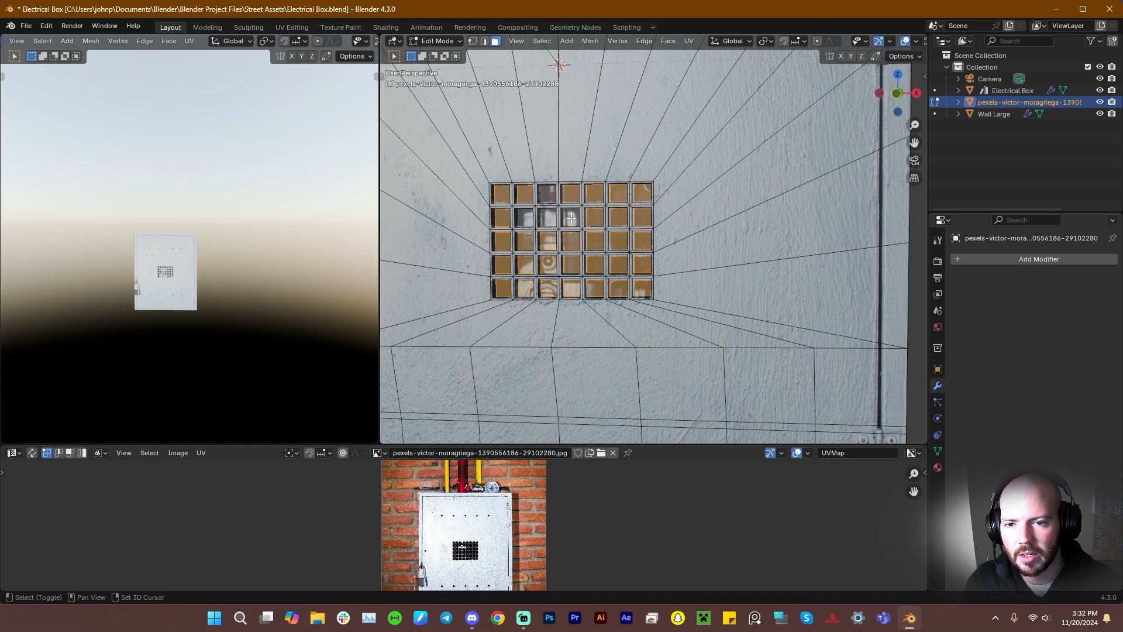
shift+click(549, 241)
shift+click(547, 266)
shift+click(526, 266)
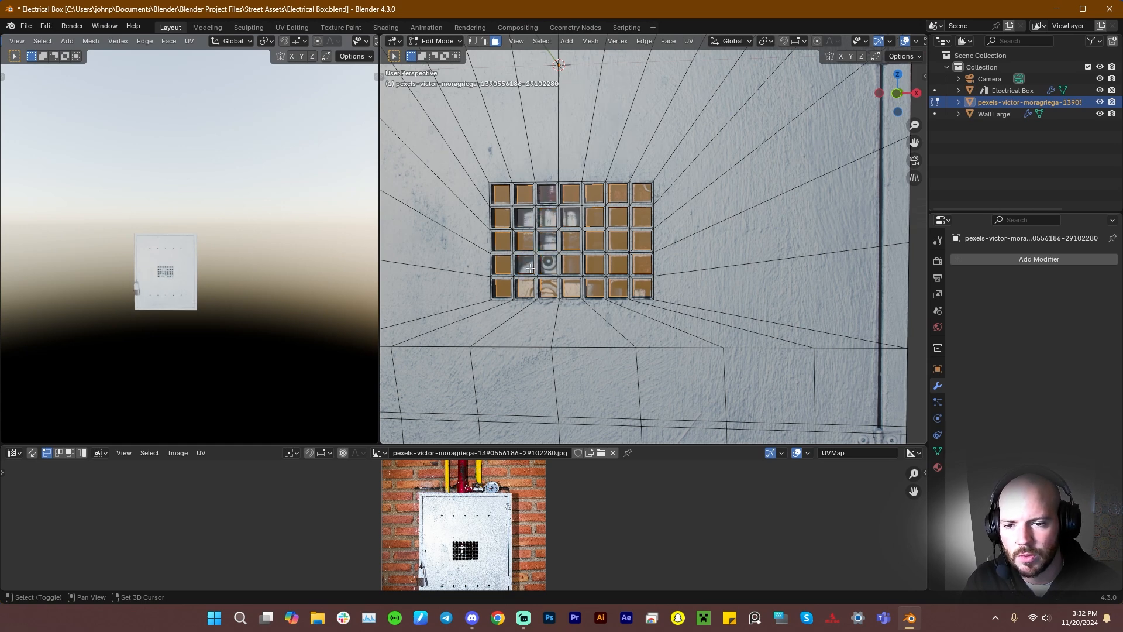
shift+click(528, 288)
shift+click(550, 287)
shift+click(571, 287)
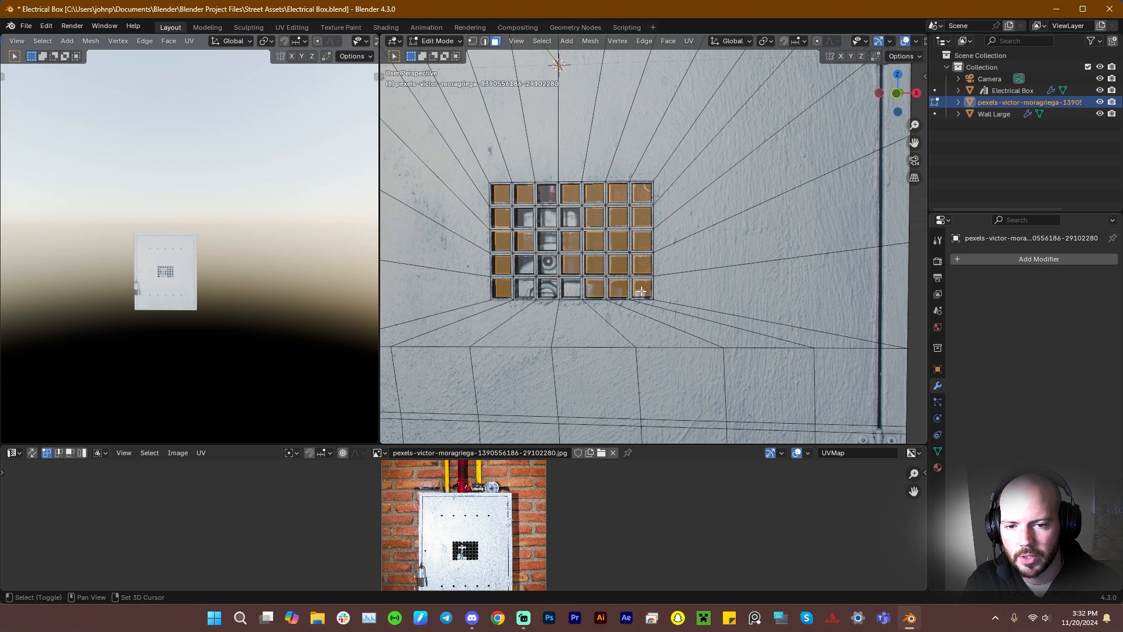
shift+click(635, 288)
shift+click(642, 194)
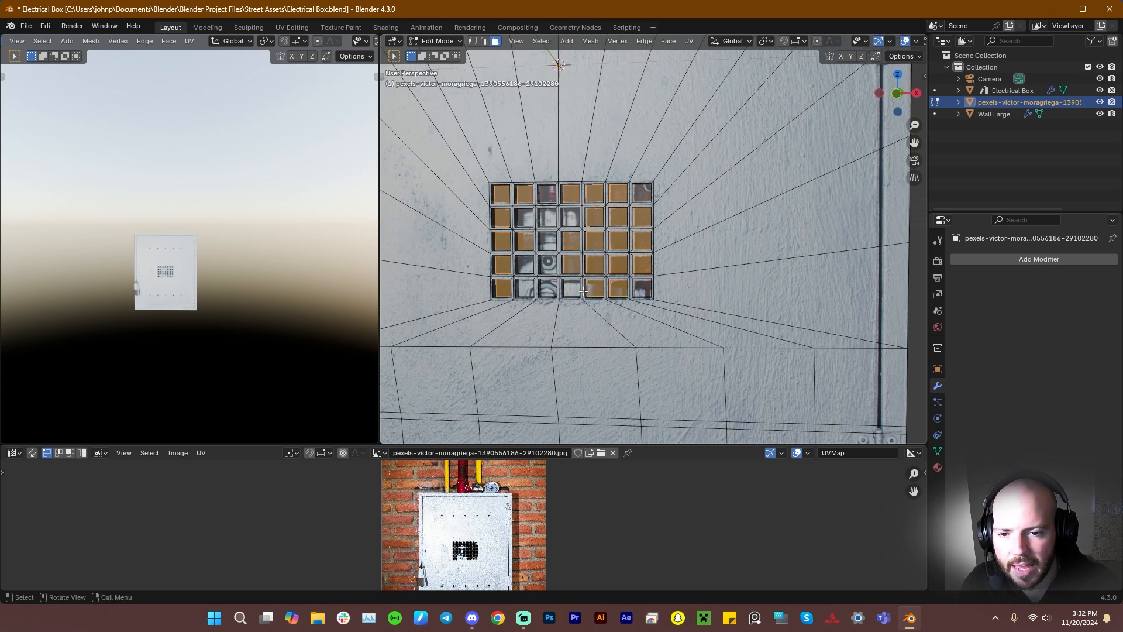
shift+click(571, 262)
shift+click(571, 242)
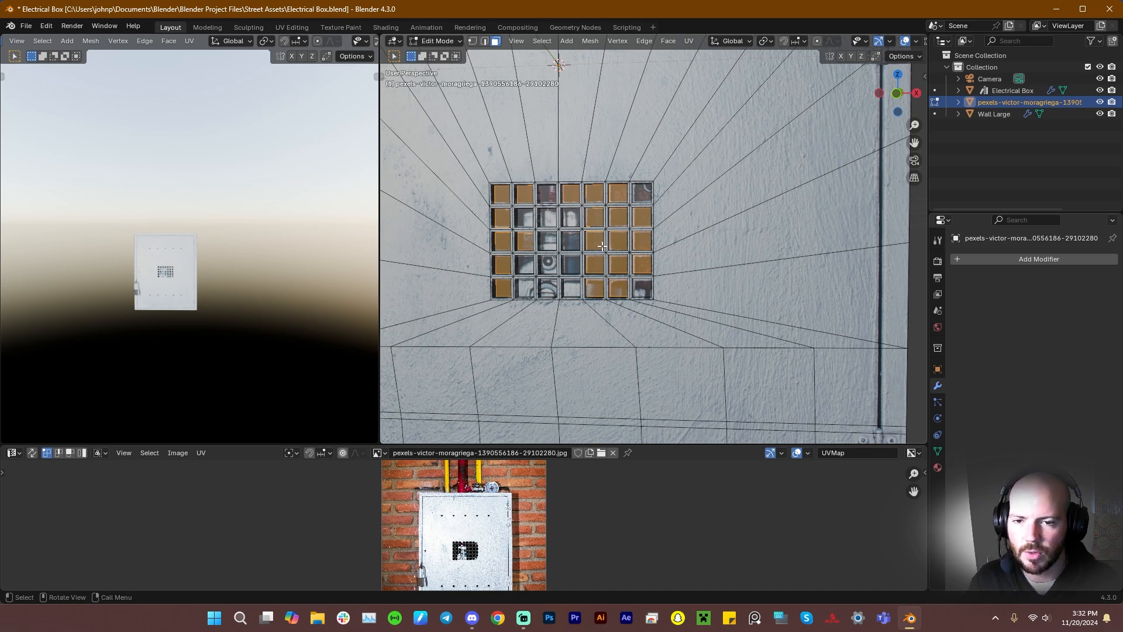
shift+click(529, 241)
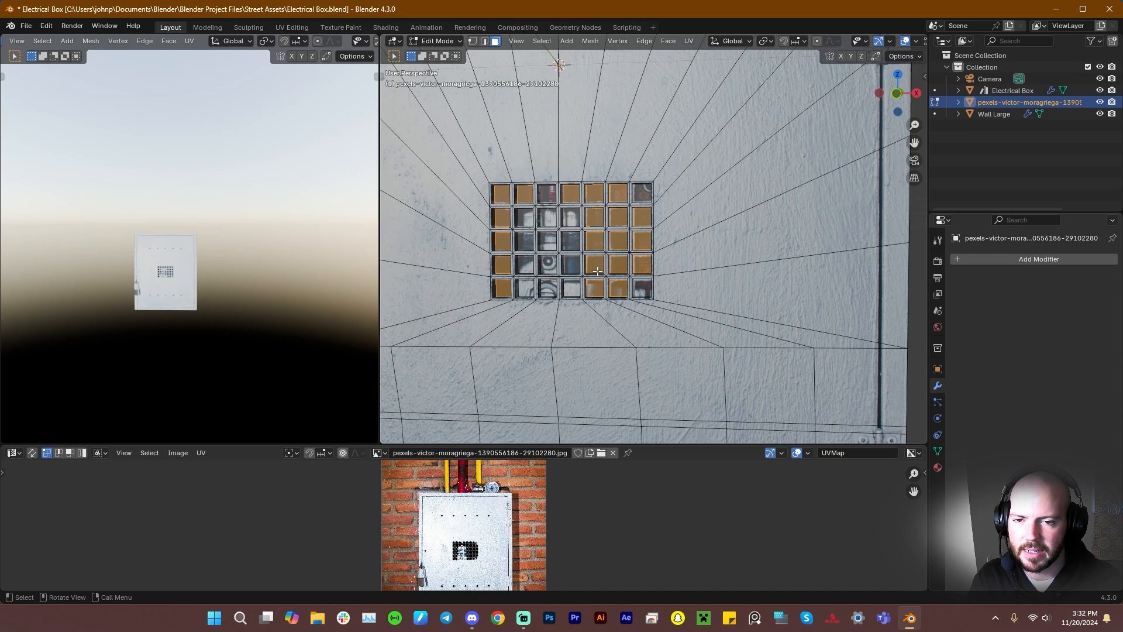
Move the selected grille cell faces deeper into the box along the global Y axis and leave mesh editing
key(g)
key(y)
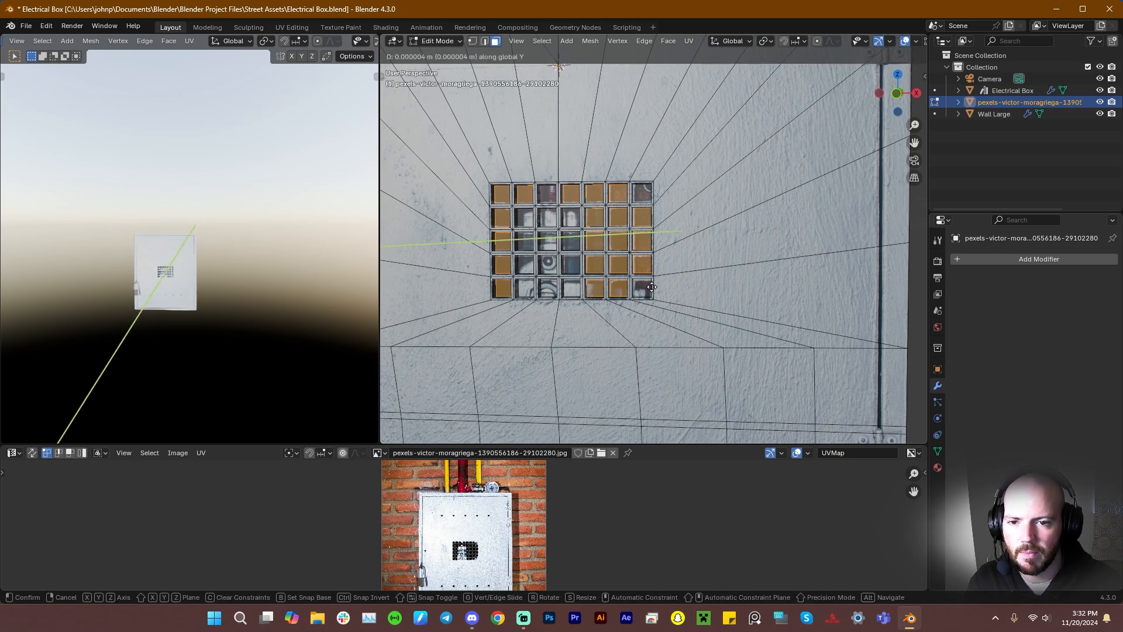
click(606, 389)
key(Tab)
middle_drag(598, 299, 638, 301)
scroll(622, 302, down, 5)
scroll(637, 301, up, 2)
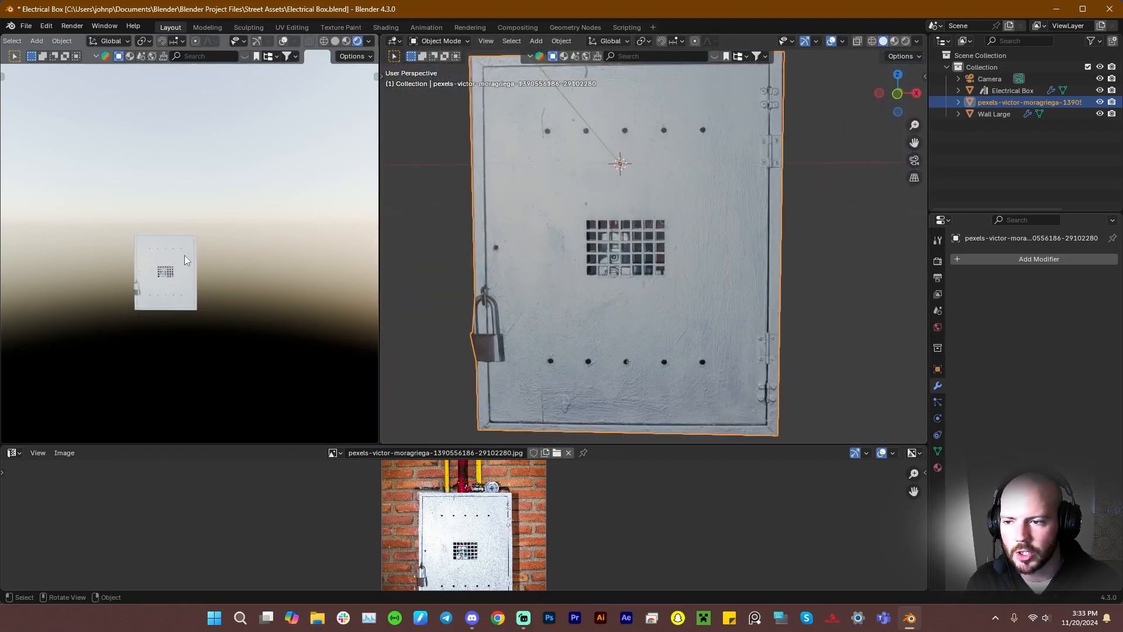
Examine the panel and its recessed grille in the rendered view from several angles and distances
mouse_move(185, 259)
middle_down()
mouse_move(271, 283)
mouse_move(278, 235)
mouse_move(261, 263)
mouse_move(188, 249)
middle_up()
scroll(224, 267, up, 9)
scroll(268, 243, down, 5)
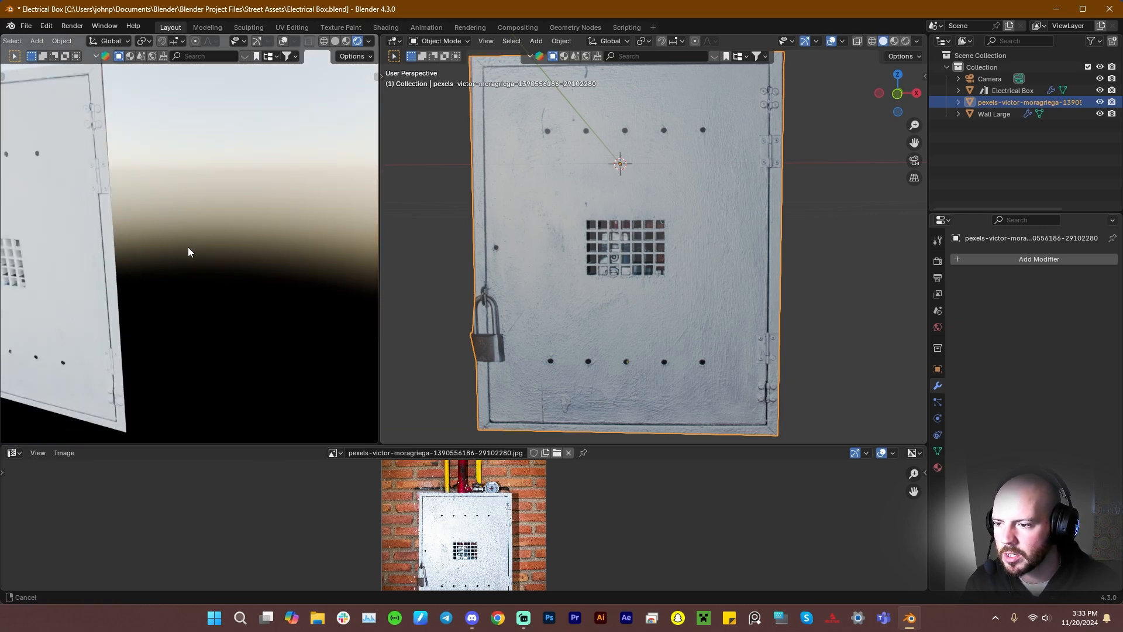
scroll(340, 255, up, 8)
middle_drag(308, 257, 223, 234)
scroll(222, 233, down, 5)
scroll(215, 238, down, 5)
scroll(223, 234, up, 6)
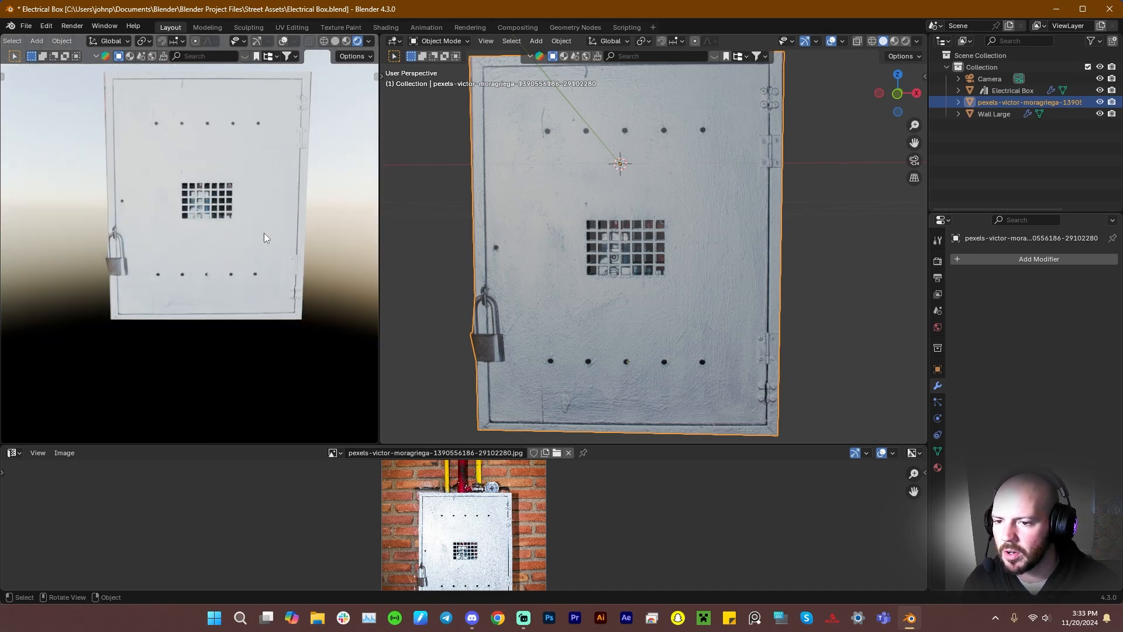
scroll(621, 251, down, 6)
scroll(621, 252, up, 2)
Select the panel's outer boundary edge loop and extrude it backward along the global Y axis to form the box's sides
key(Tab)
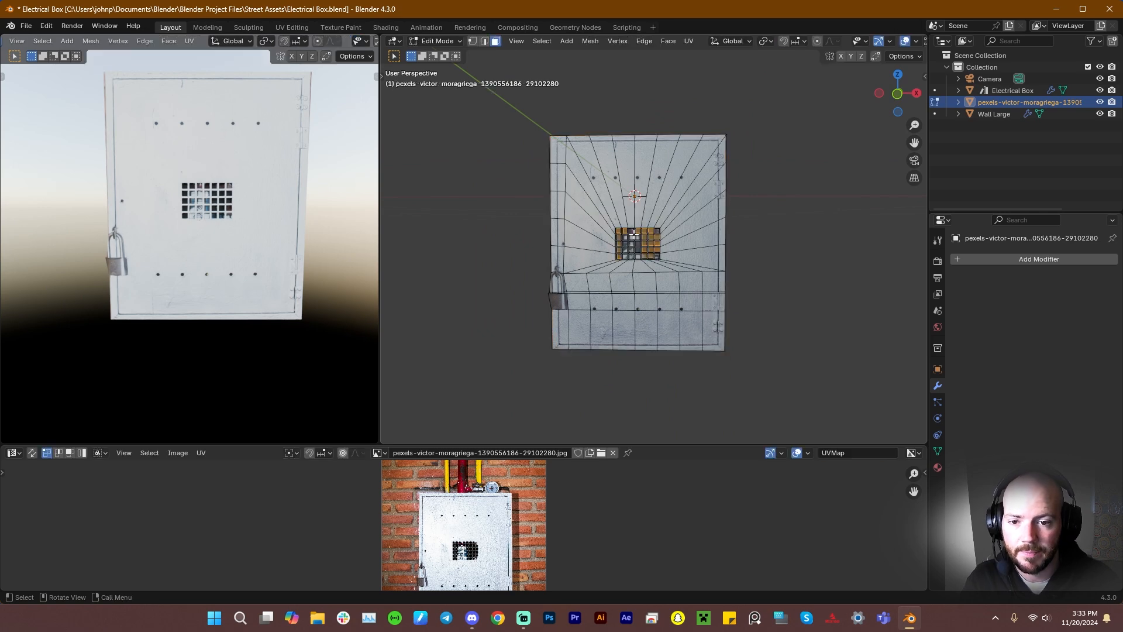
middle_drag(613, 235, 673, 261)
key(a)
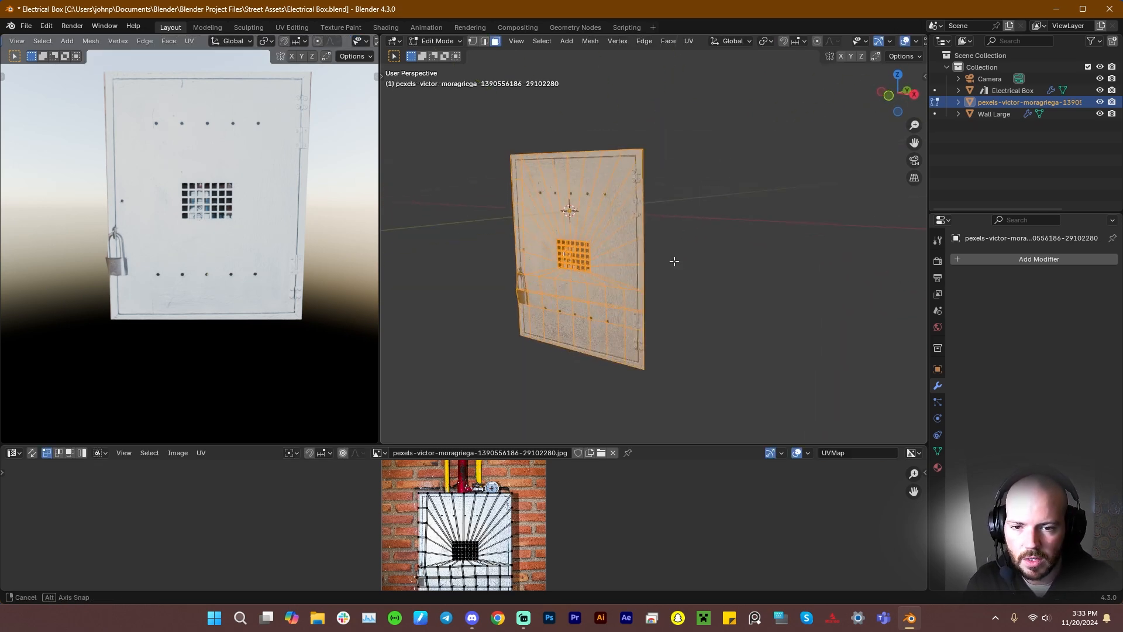
key(Tab)
key(Tab)
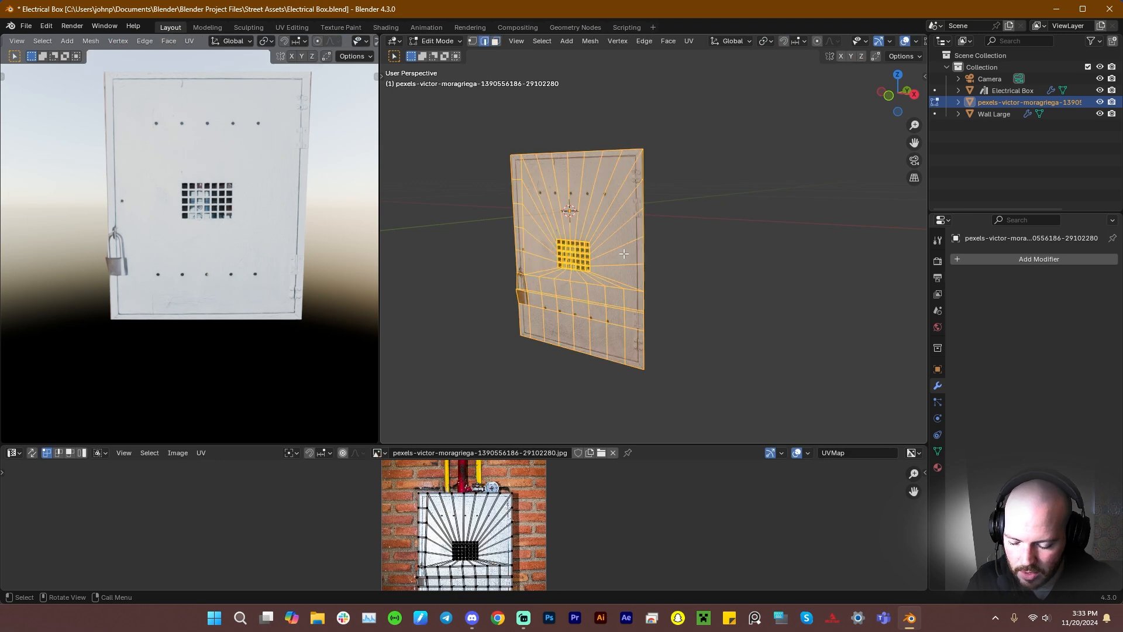
alt+click(644, 251)
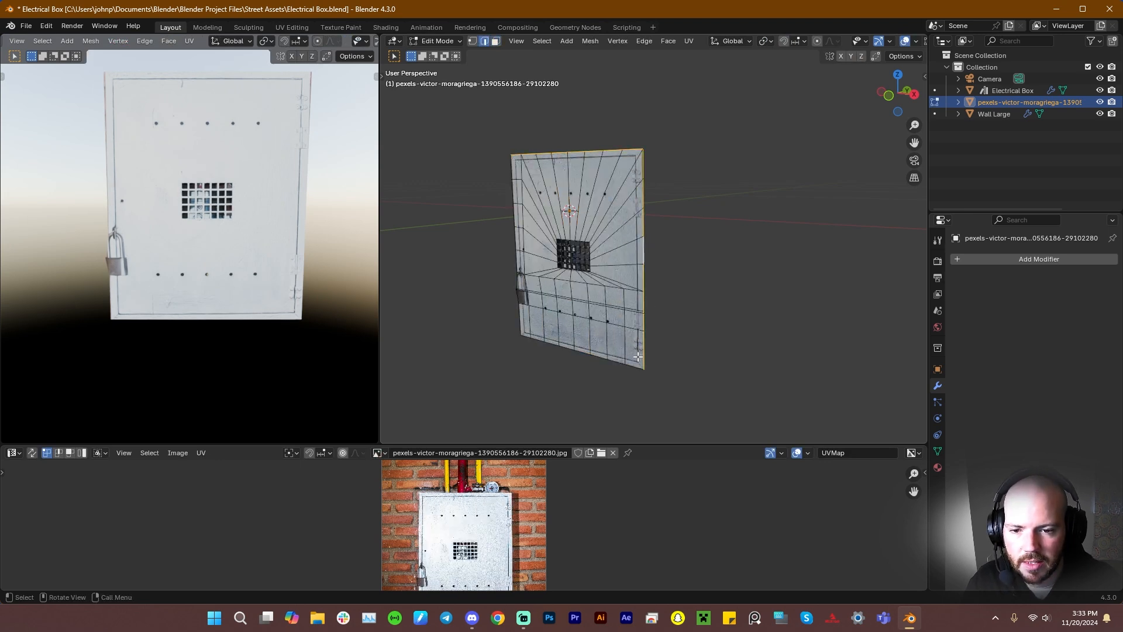
middle_drag(523, 313, 514, 281)
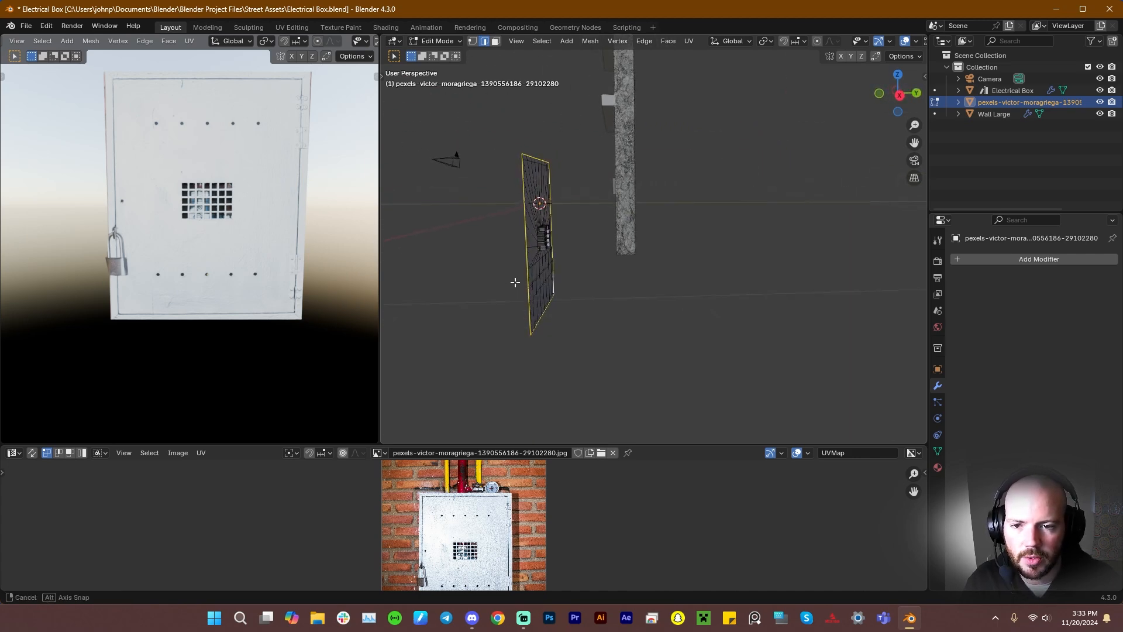
key(e)
key(y)
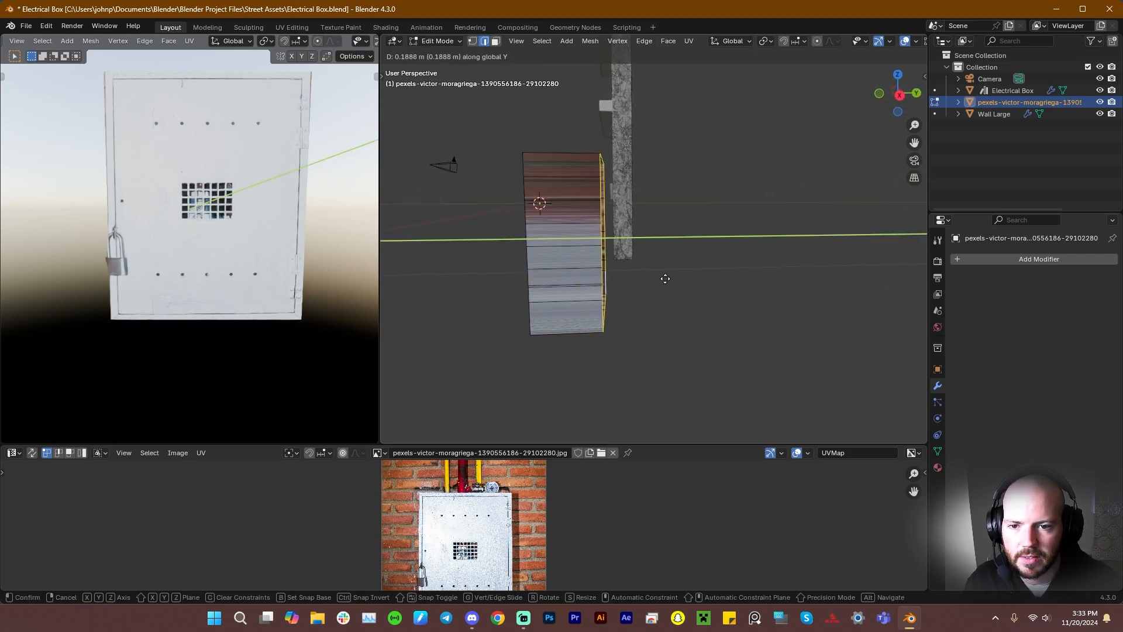
click(643, 274)
Close the open back of the box with a grid fill across the extruded boundary edges
middle_drag(275, 267, 365, 263)
middle_drag(672, 257, 706, 263)
middle_drag(769, 258, 698, 263)
key(q)
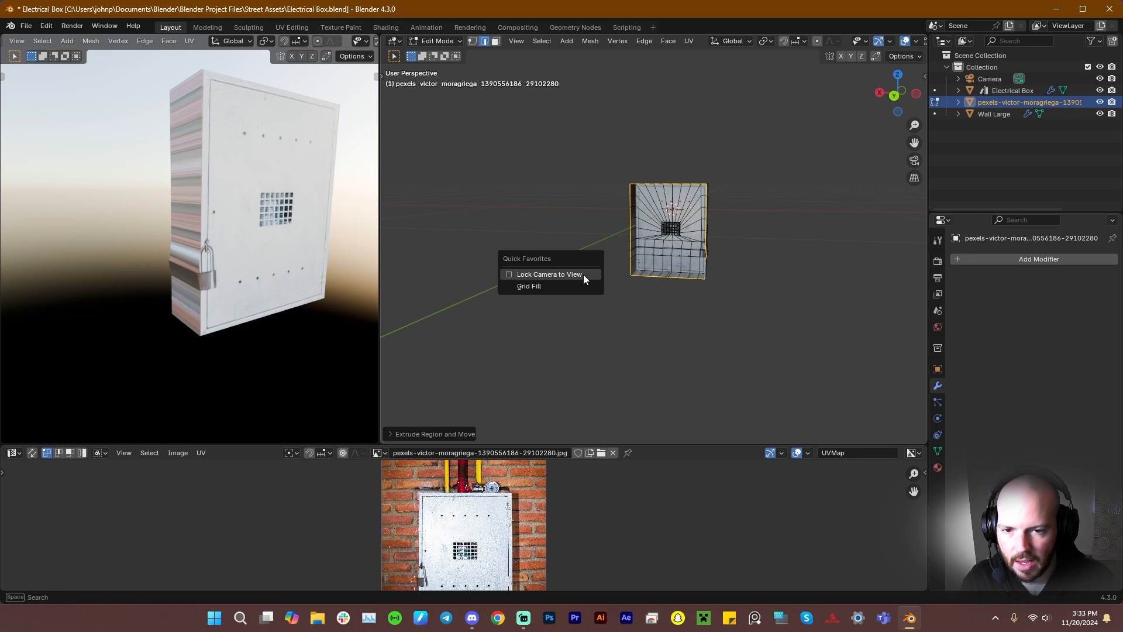
click(556, 286)
scroll(664, 244, up, 4)
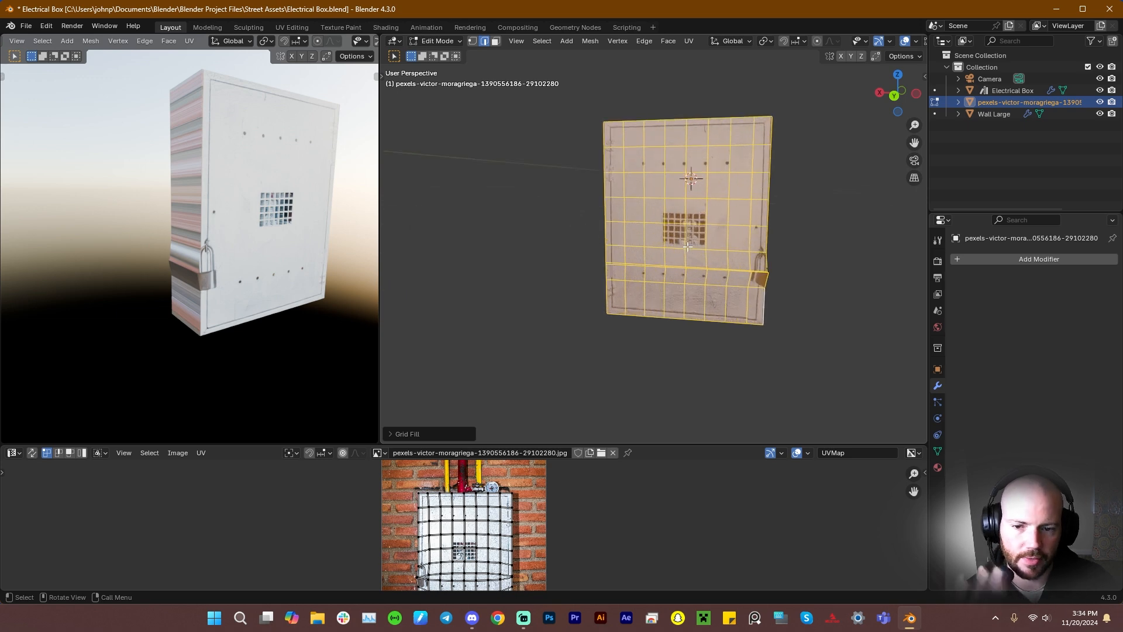
Try other offset values for the back face's grid fill and return the offset to 0
click(393, 433)
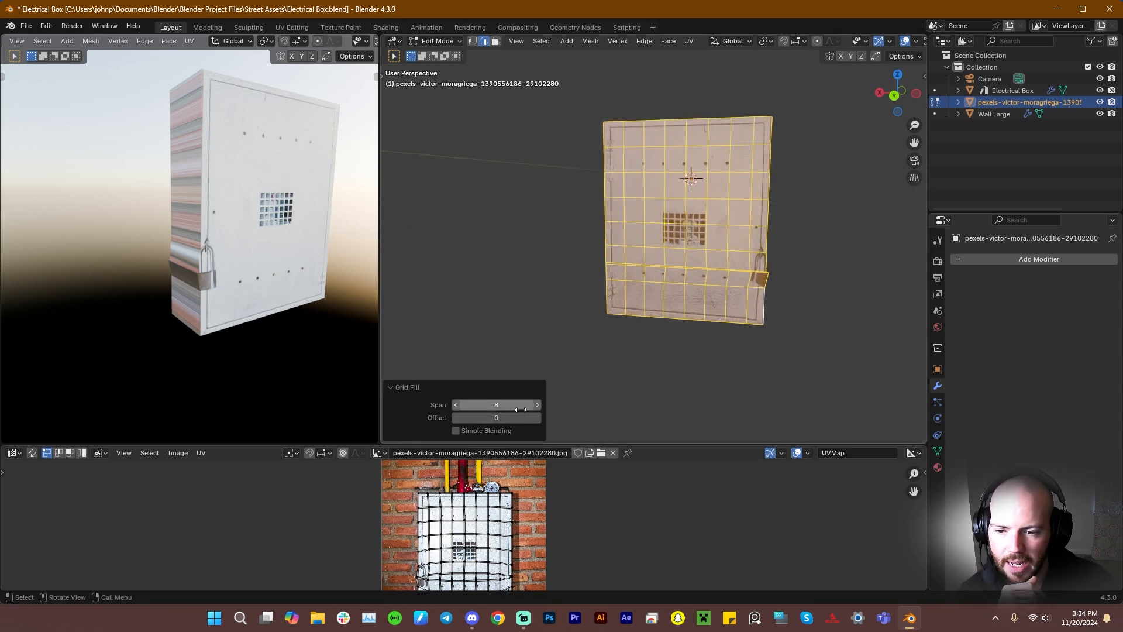
click(539, 416)
click(540, 417)
click(540, 417)
click(455, 417)
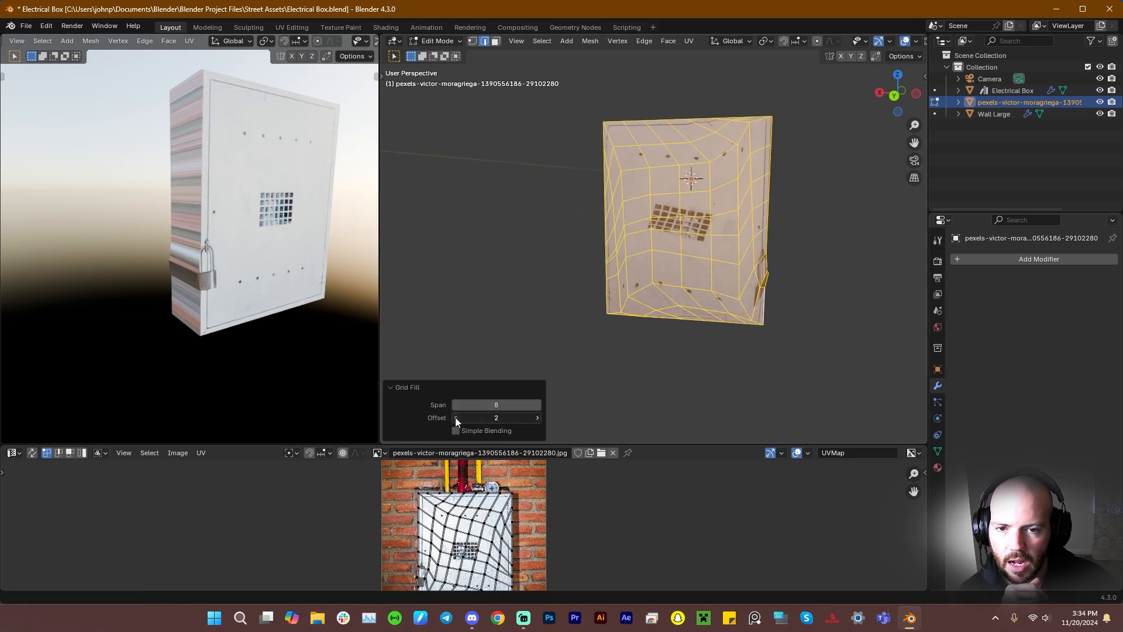
click(455, 417)
click(455, 417)
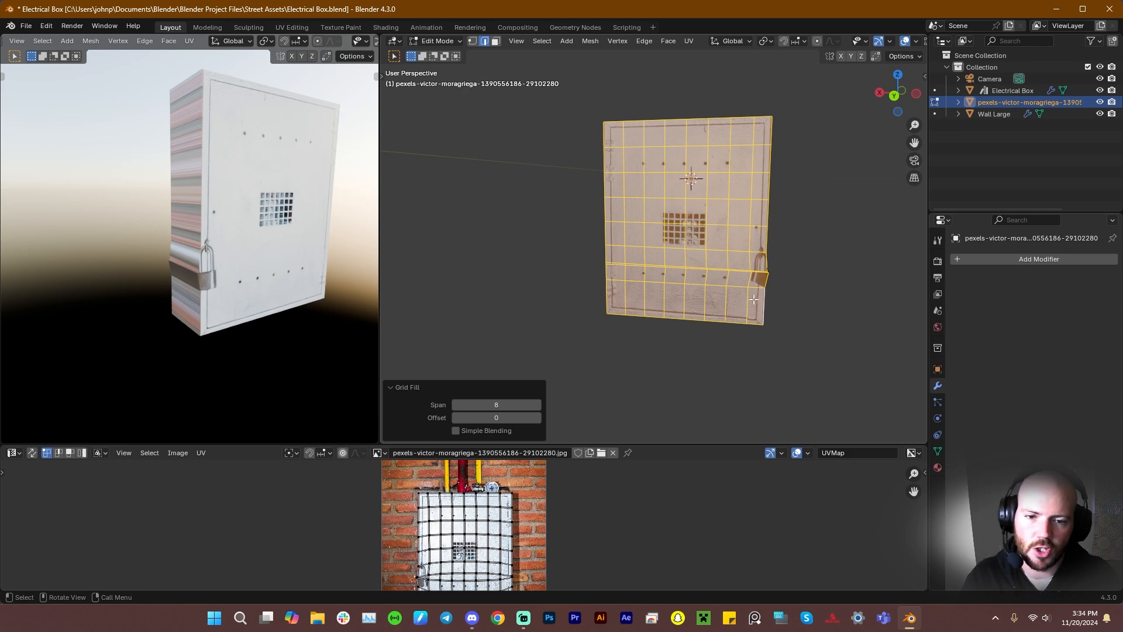
Slide the horizontal edge crossing the top of the padlock's shackle upward with a factor of about 0.085
middle_drag(754, 298, 587, 199)
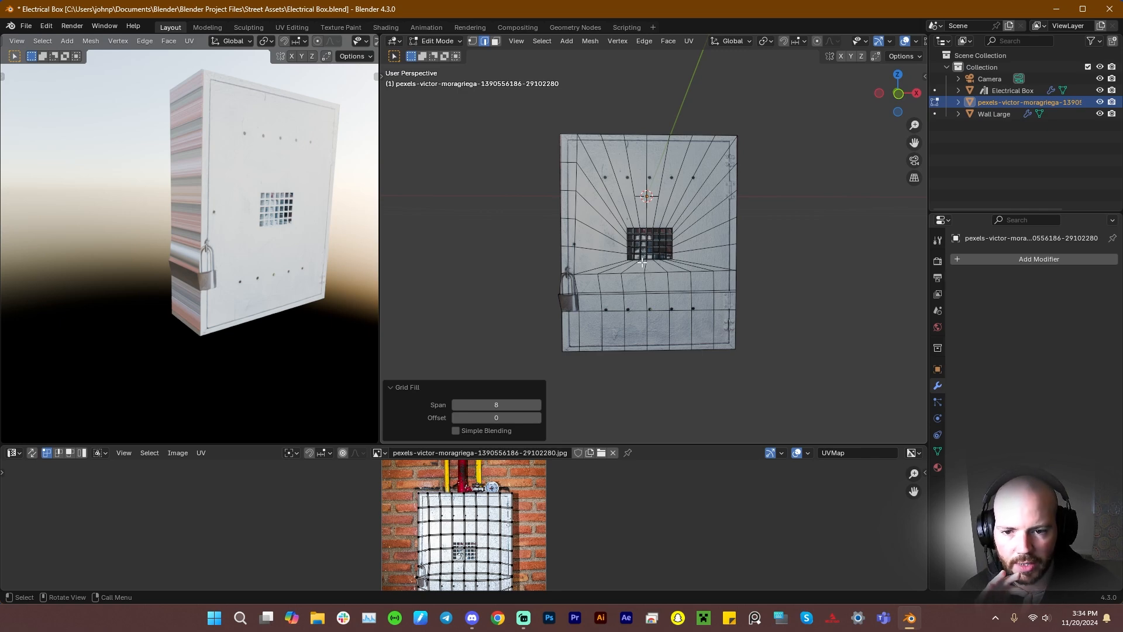
scroll(642, 262, up, 6)
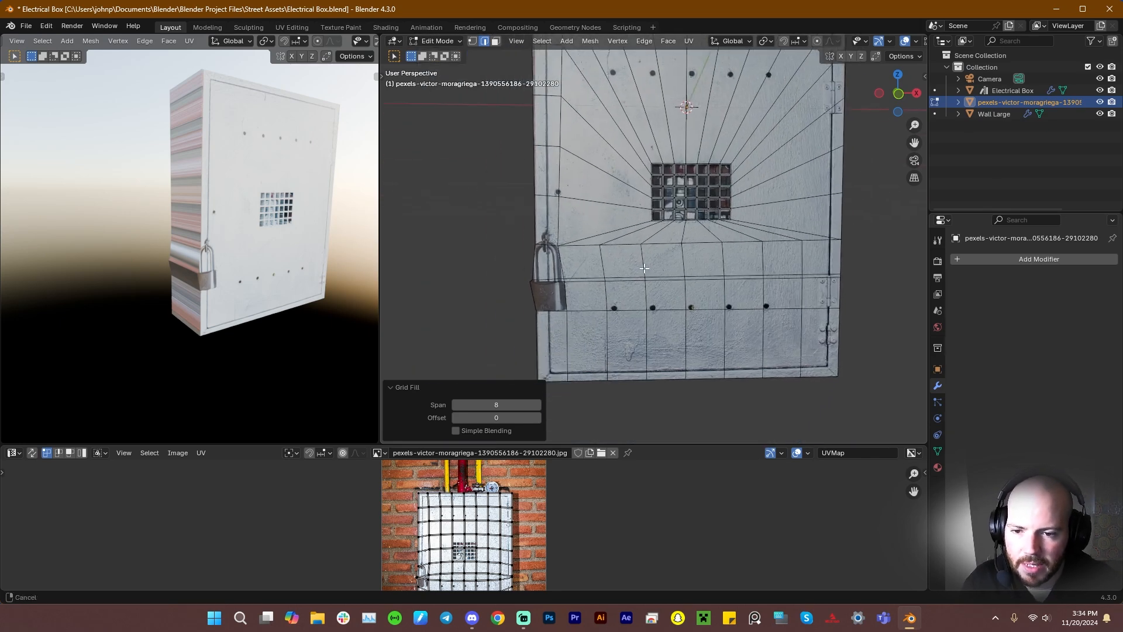
middle_drag(577, 289, 614, 243)
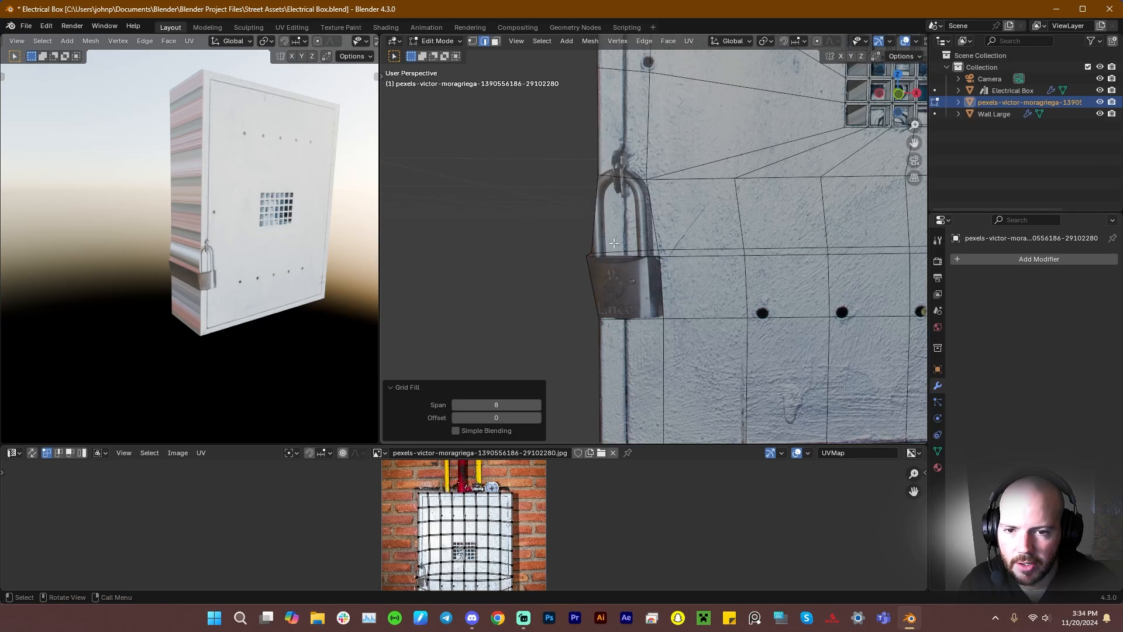
click(636, 178)
key(g)
key(g)
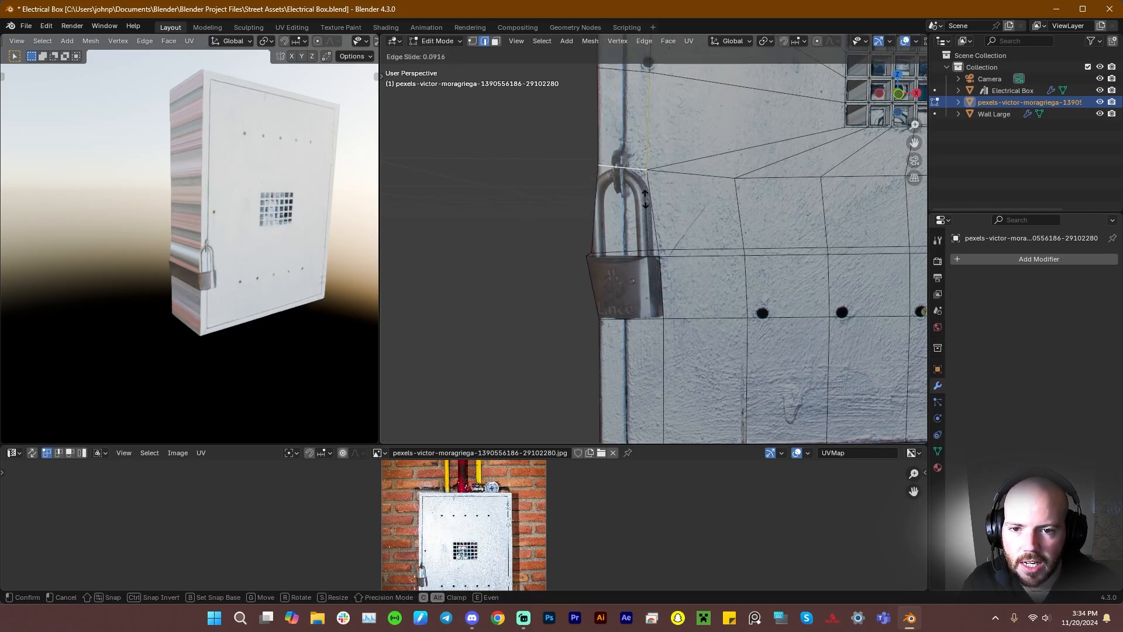
click(645, 201)
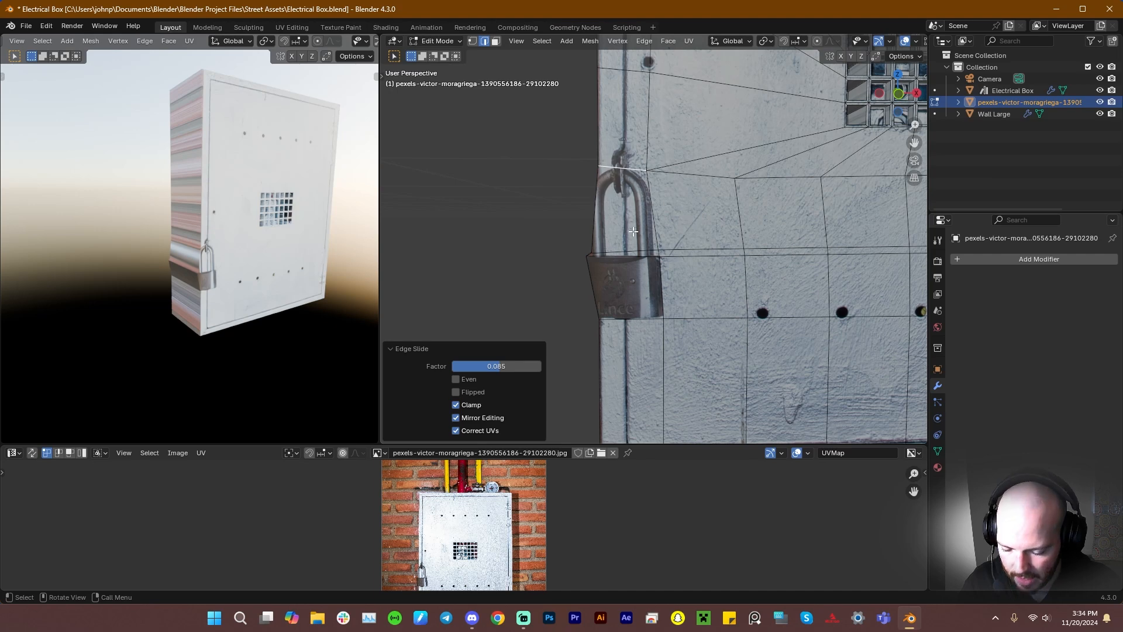
Select the padlock's shackle and body faces and extrude them outward from the door by about 0.00935 m
key(3)
click(622, 222)
shift+click(624, 271)
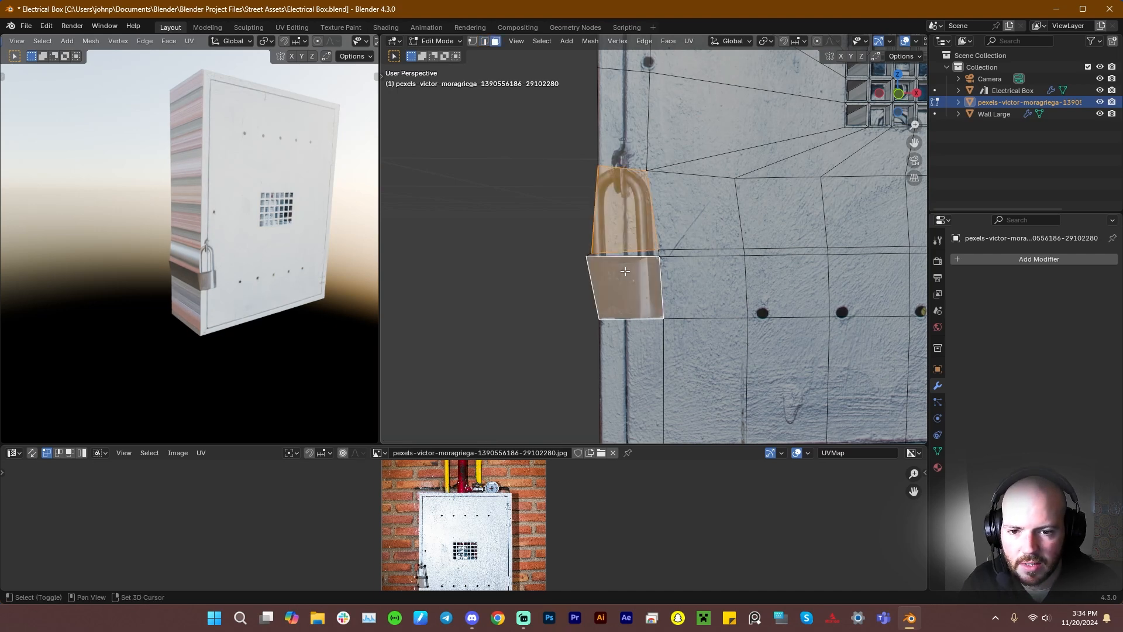
middle_drag(636, 252, 645, 283)
key(e)
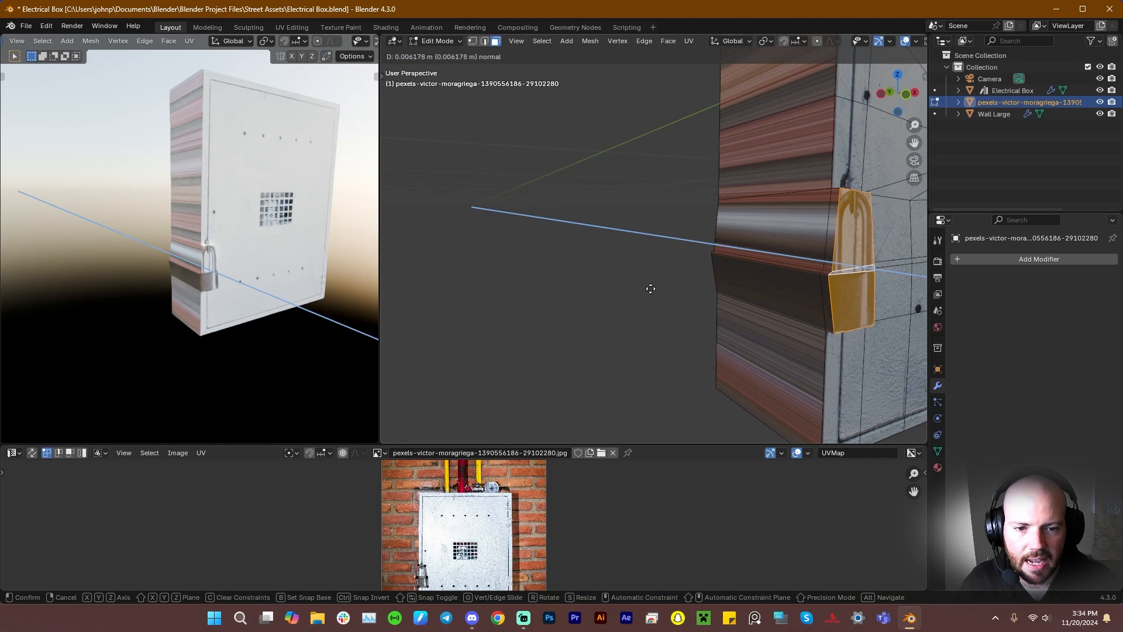
click(653, 291)
key(KP_Decimal)
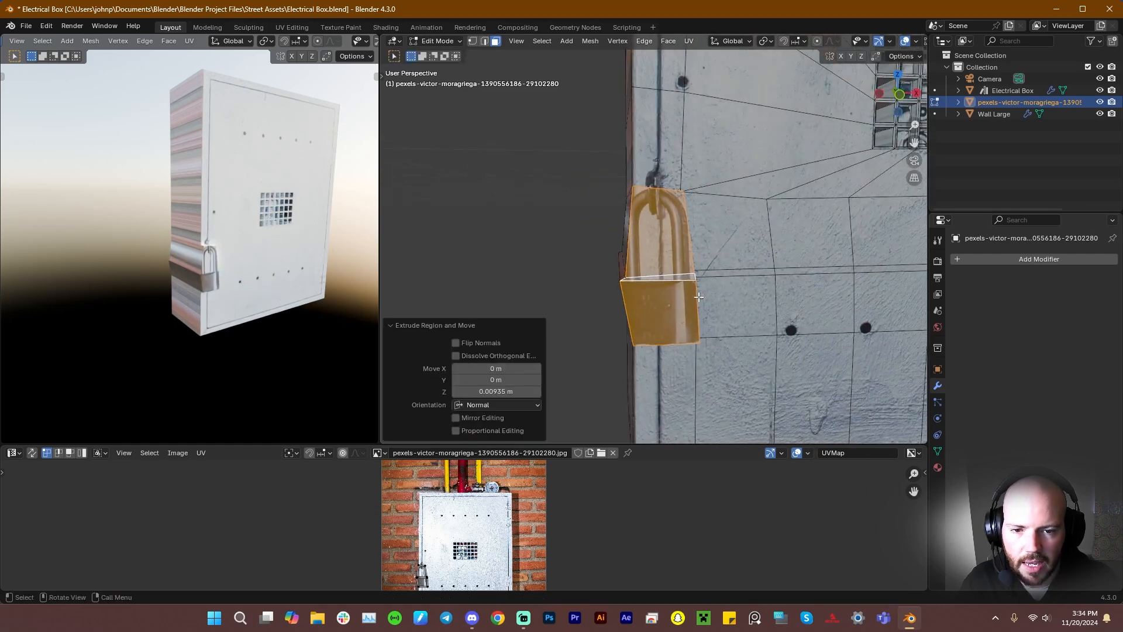
Rotate the extruded padlock faces about -12° around the global X axis and check the padlock in object mode
key(r)
key(x)
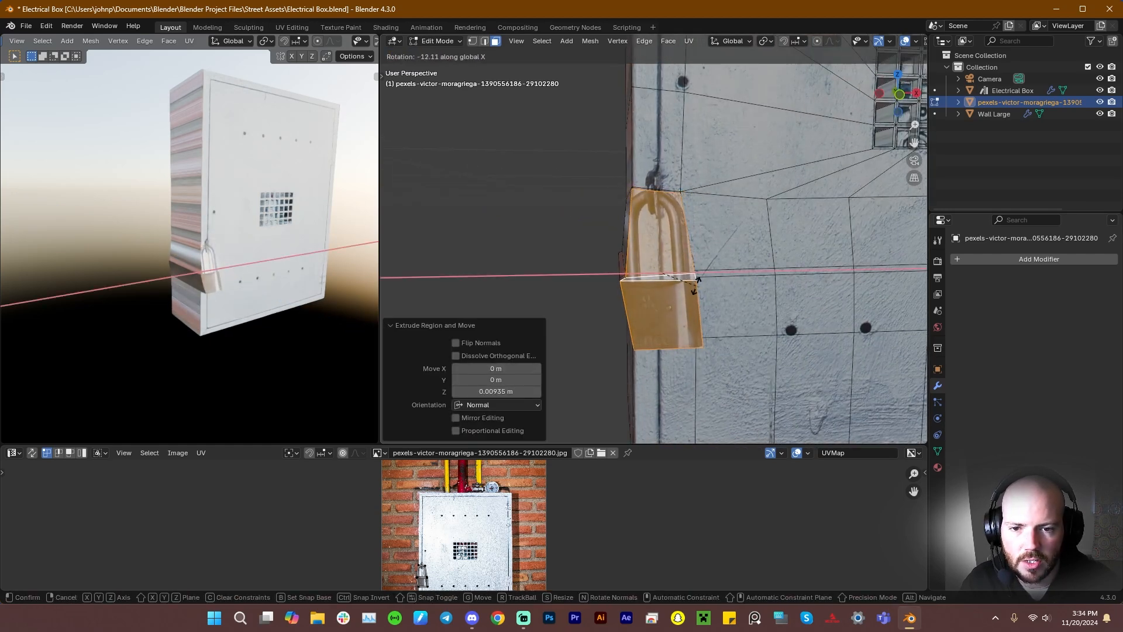
click(695, 287)
key(Tab)
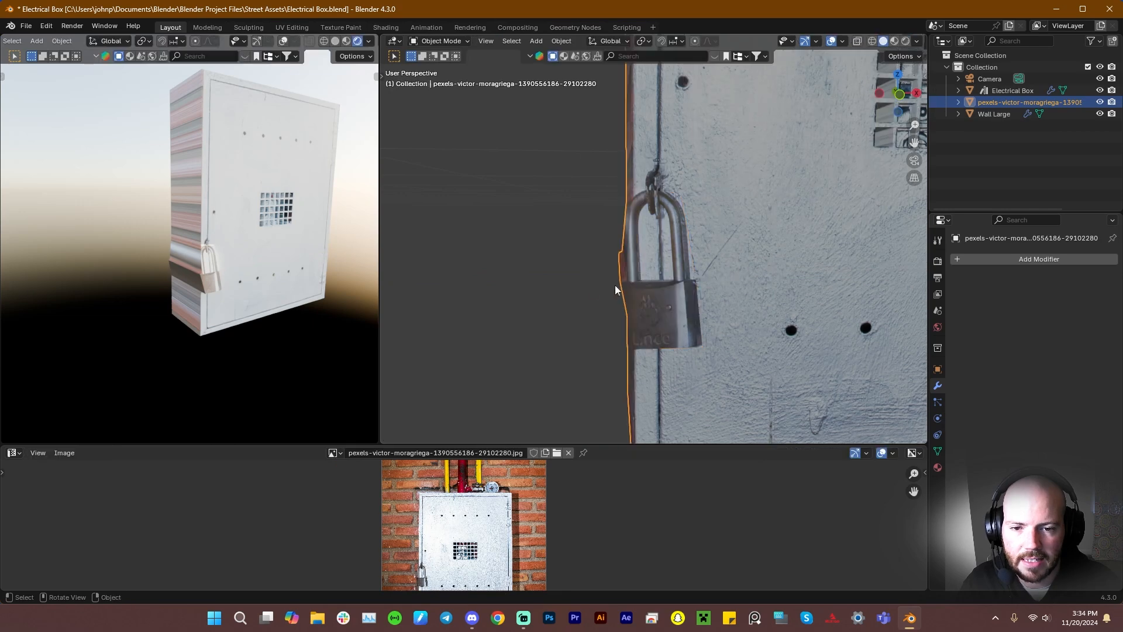
scroll(616, 285, down, 4)
middle_drag(675, 302, 705, 289)
Rotate the padlock faces -4.87° around the global Z axis and leave mesh editing
key(Tab)
scroll(708, 269, up, 4)
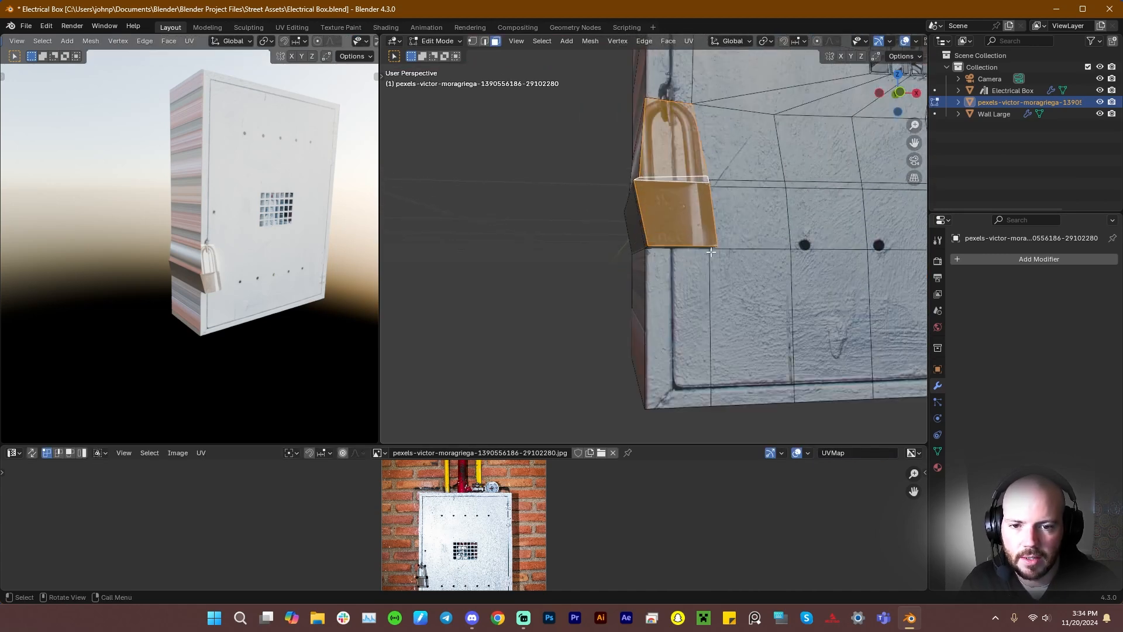
middle_drag(702, 240, 591, 323)
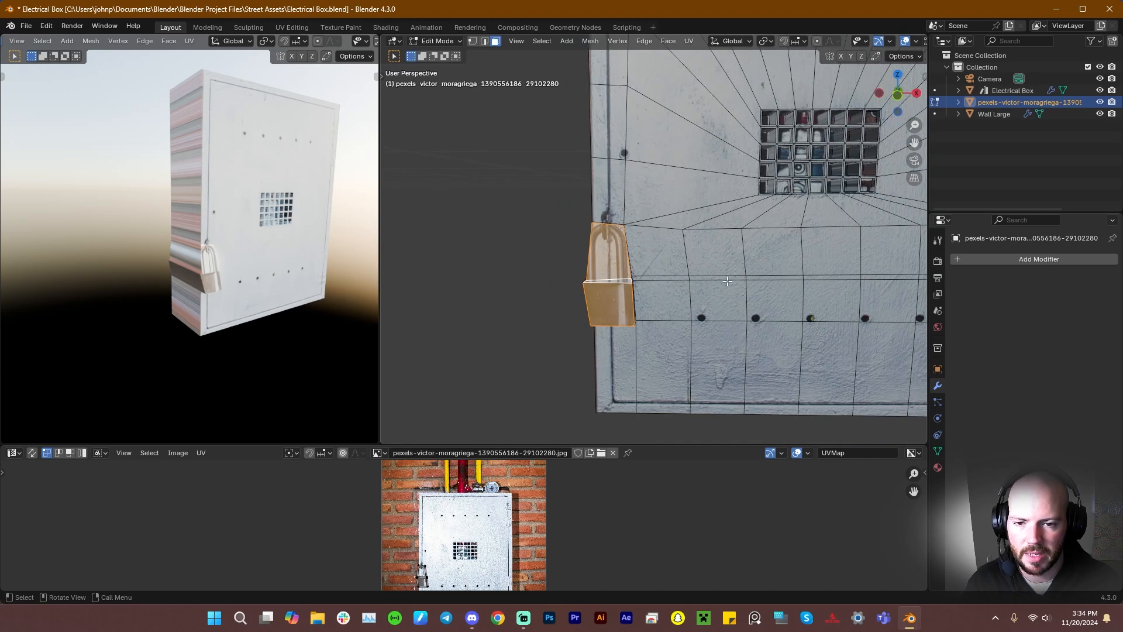
key(r)
key(z)
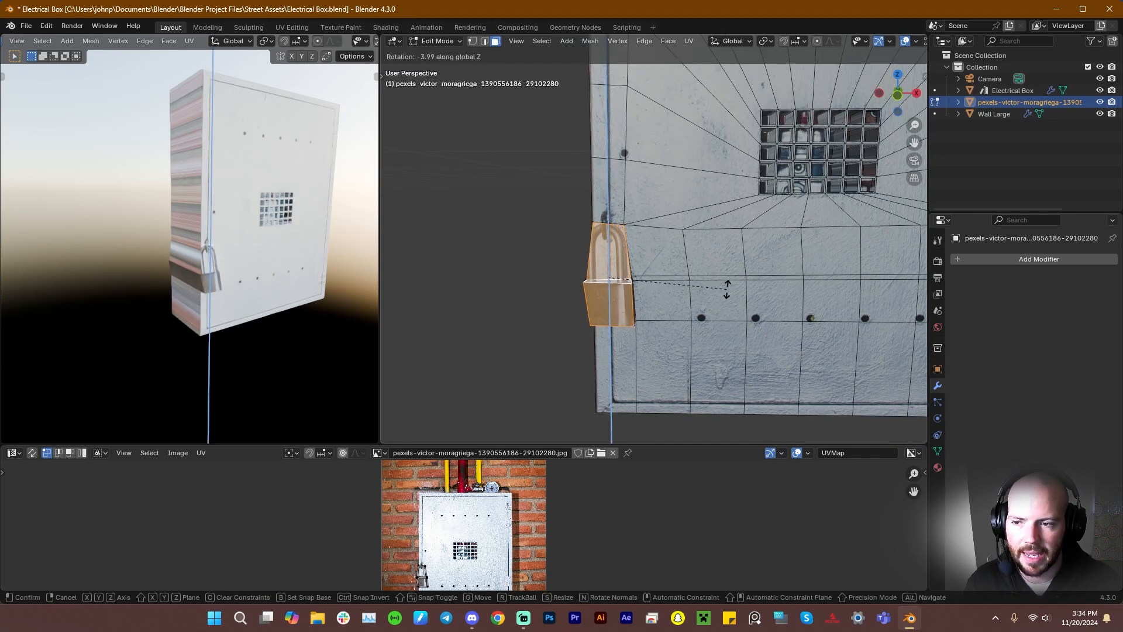
click(726, 290)
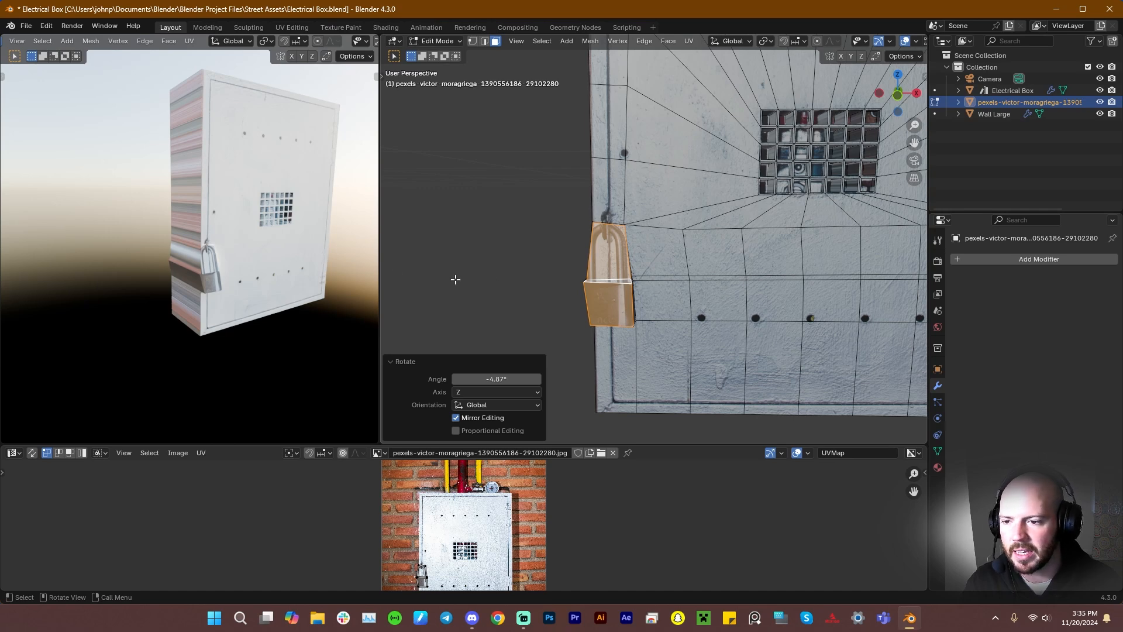
key(Tab)
Select the ring of side faces around the electrical box and unwrap them with Cube Projection
middle_drag(647, 268, 596, 275)
scroll(687, 265, down, 4)
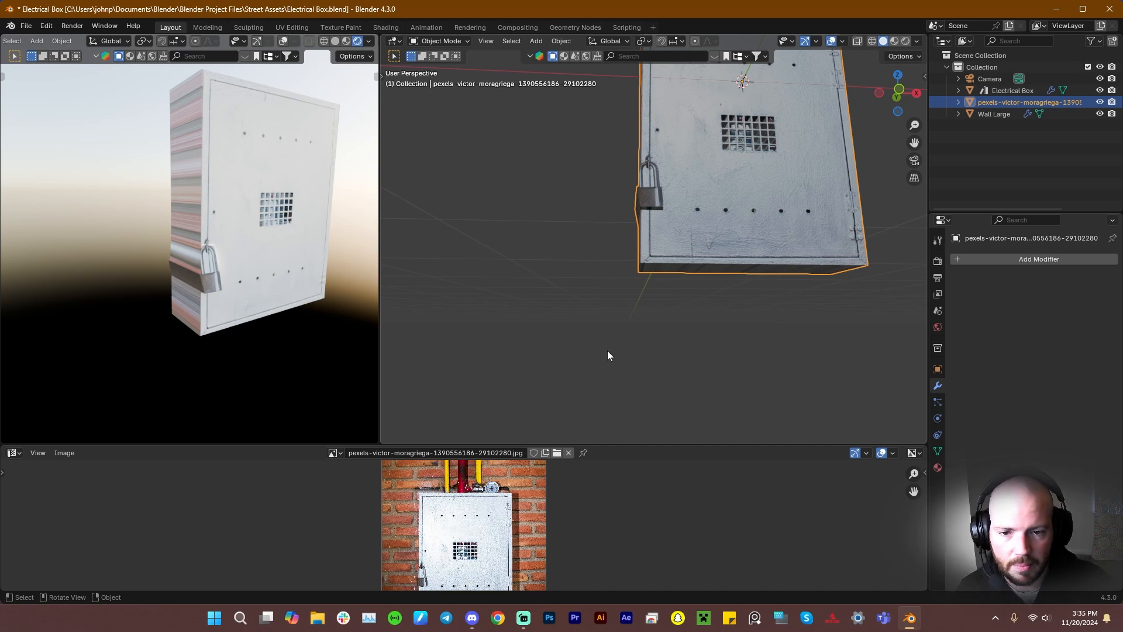
scroll(738, 261, down, 5)
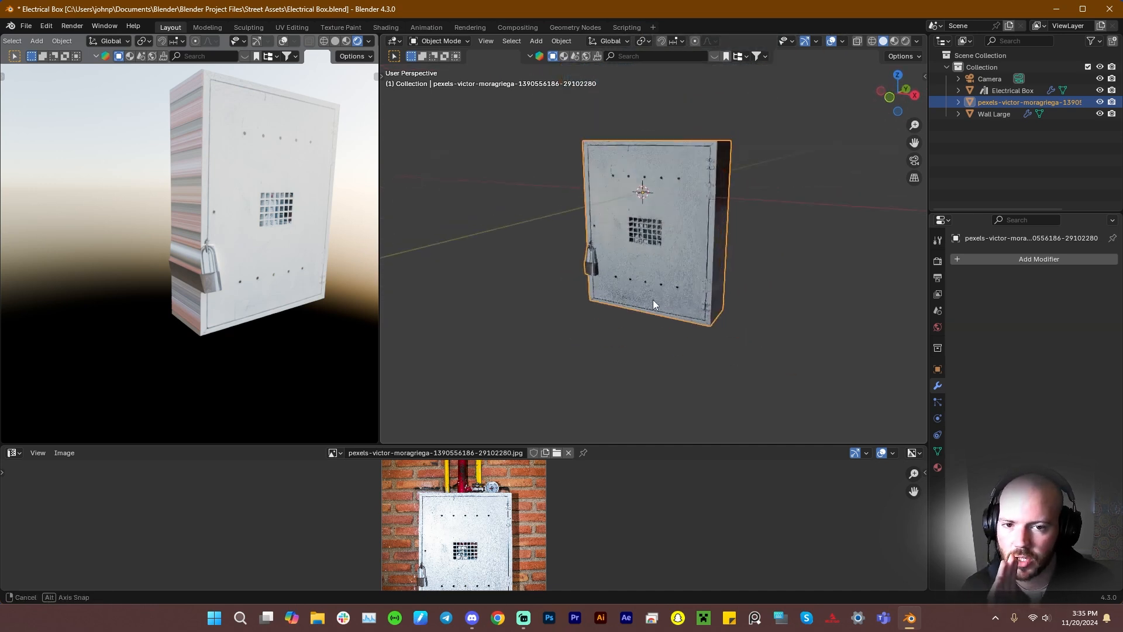
middle_drag(653, 300, 588, 266)
key(Tab)
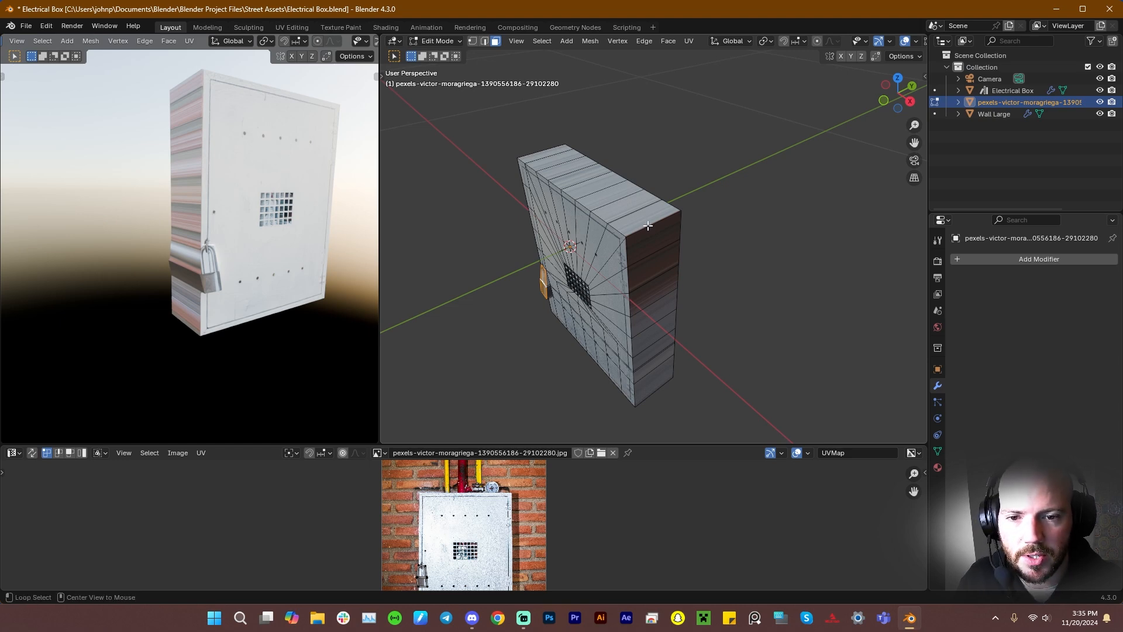
alt+click(648, 226)
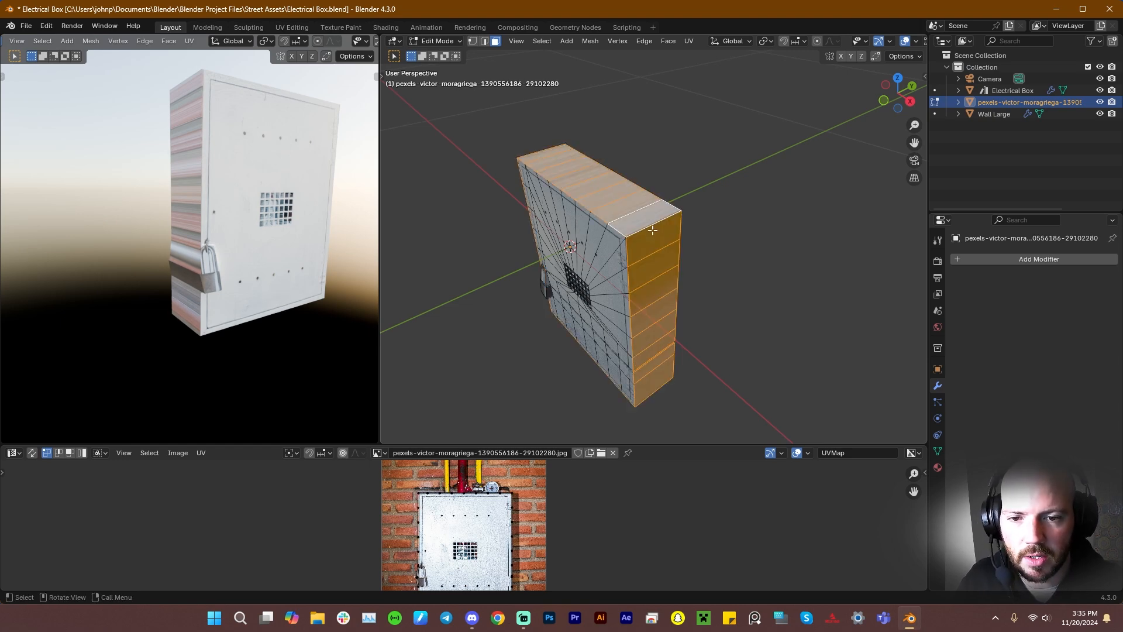
middle_drag(652, 231, 726, 257)
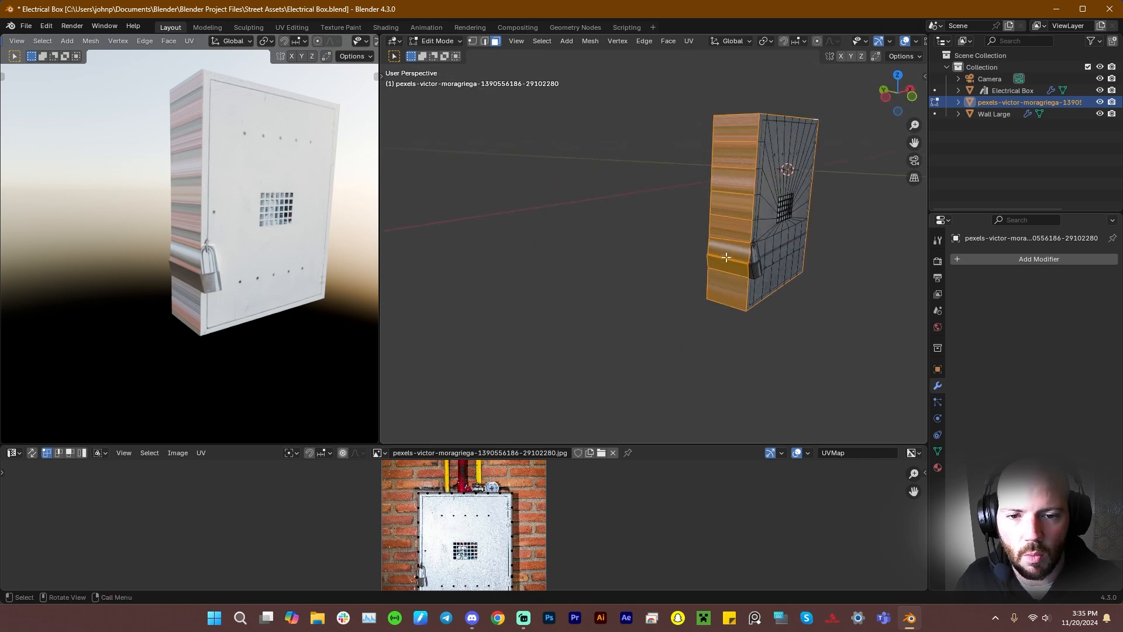
middle_drag(731, 324, 706, 304)
key(u)
mouse_move(705, 304)
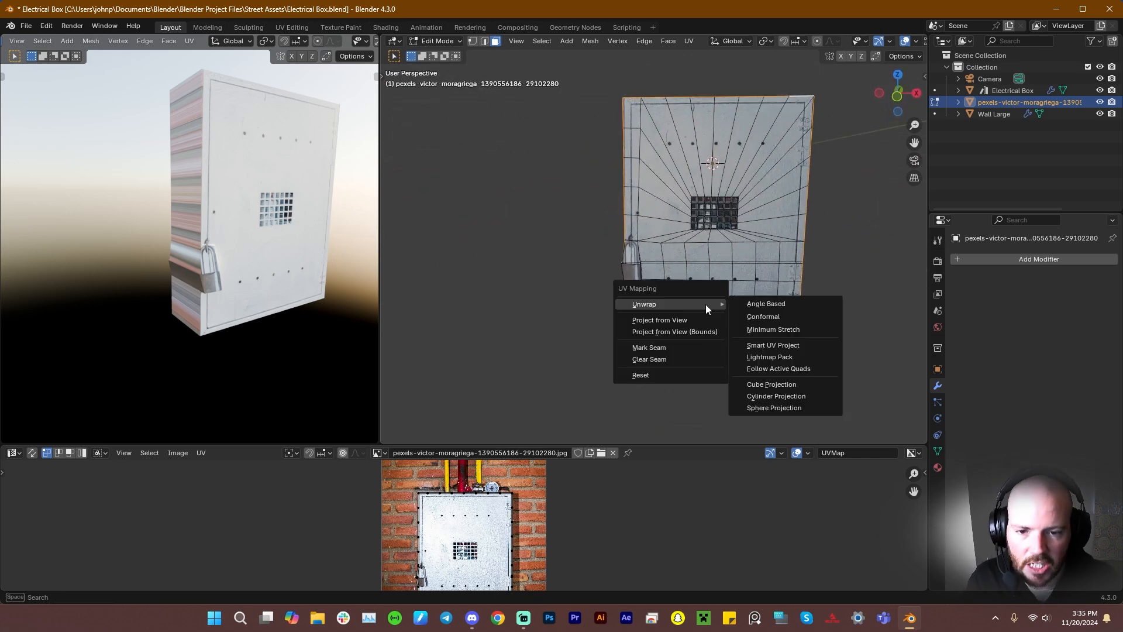
click(771, 384)
Enlarge the UV editor and scale all the side-face UVs down until they fit within the photographed box's width
scroll(474, 536, down, 3)
scroll(474, 535, up, 1)
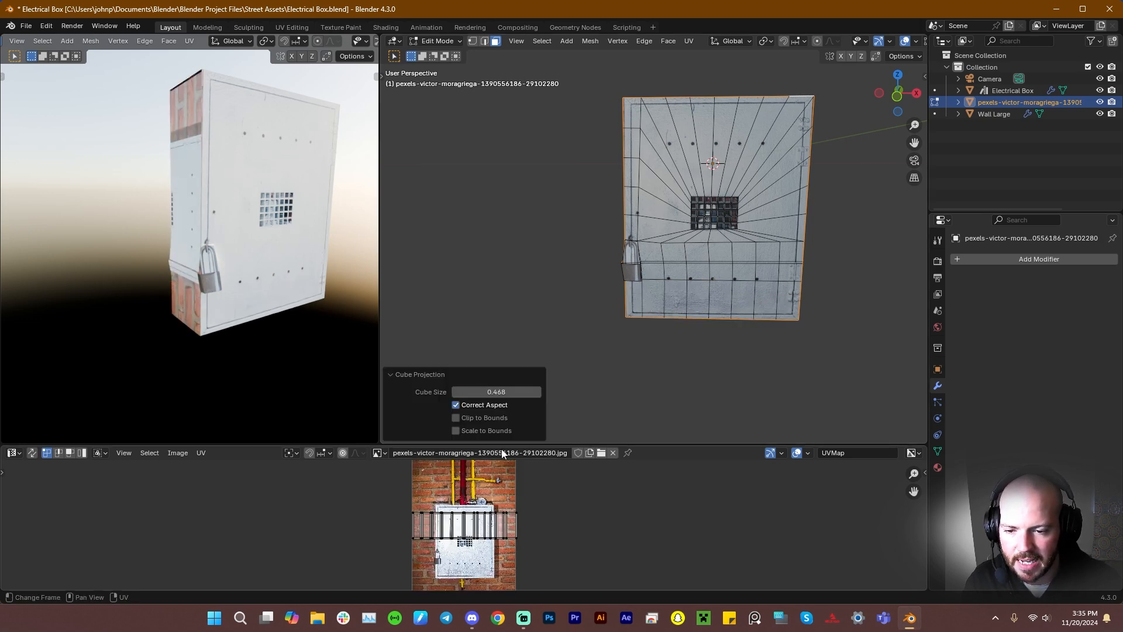
drag(509, 445, 497, 331)
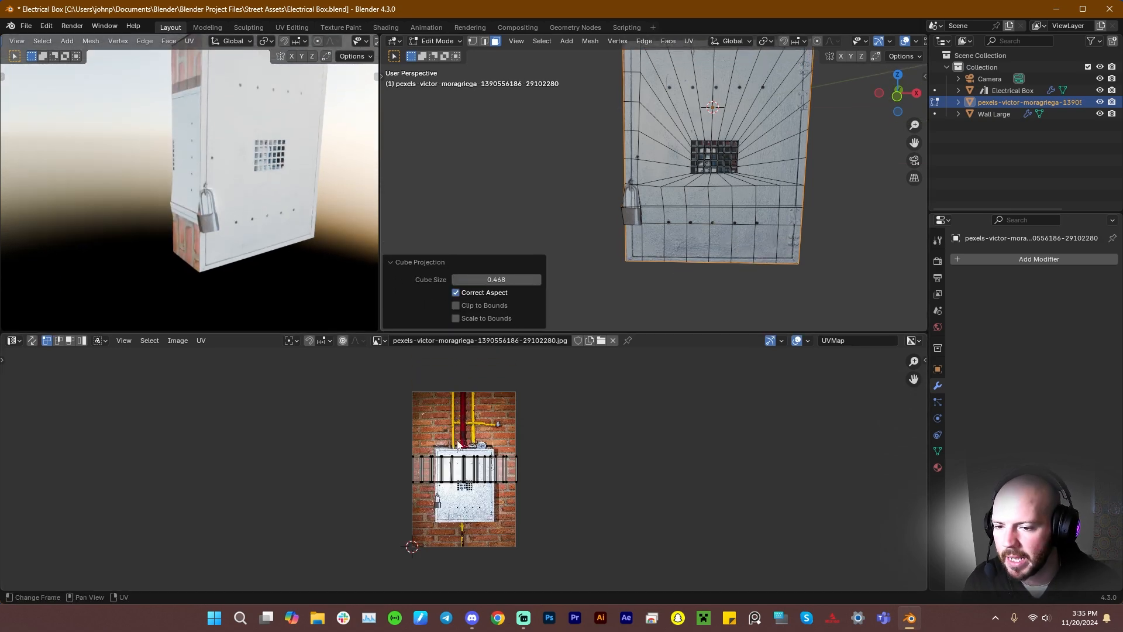
scroll(493, 481, up, 3)
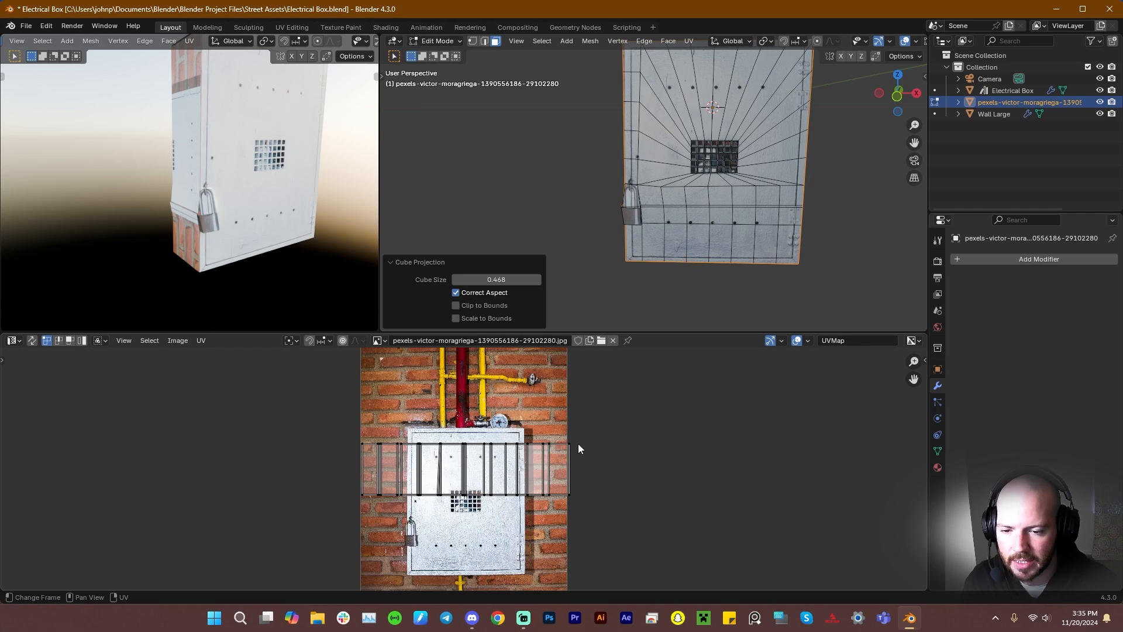
scroll(523, 459, up, 1)
scroll(553, 460, up, 1)
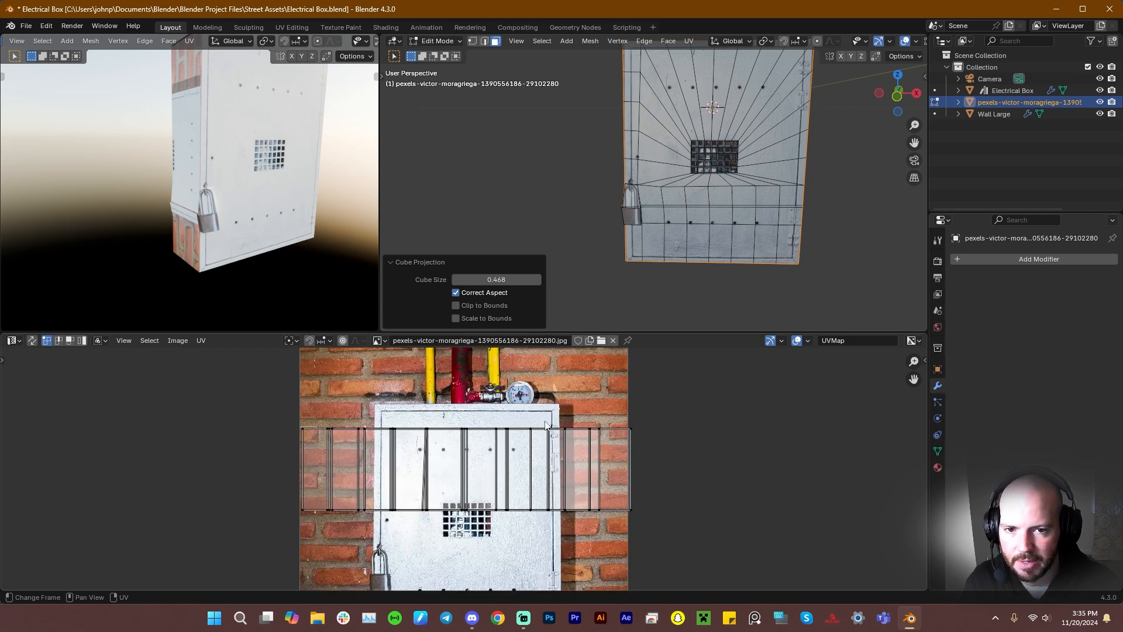
key(a)
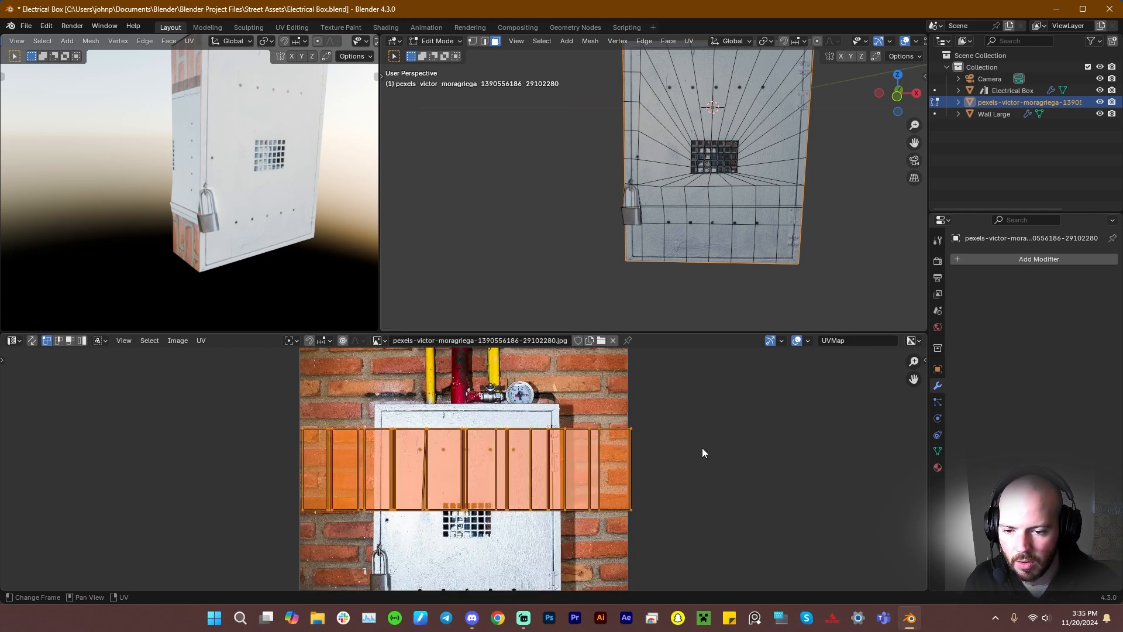
key(s)
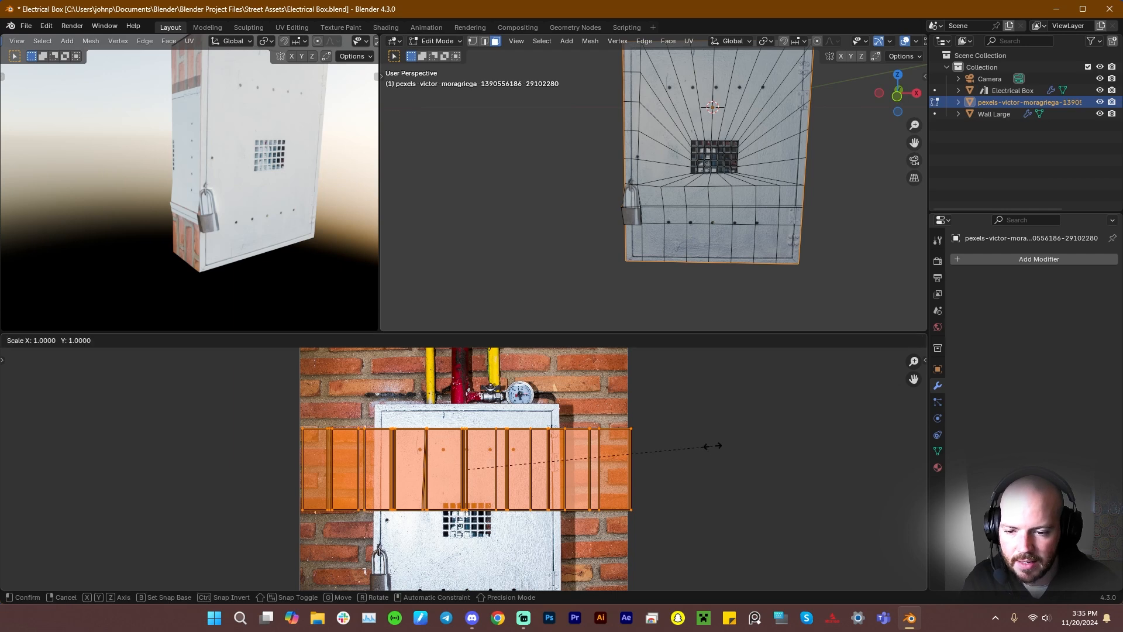
click(593, 456)
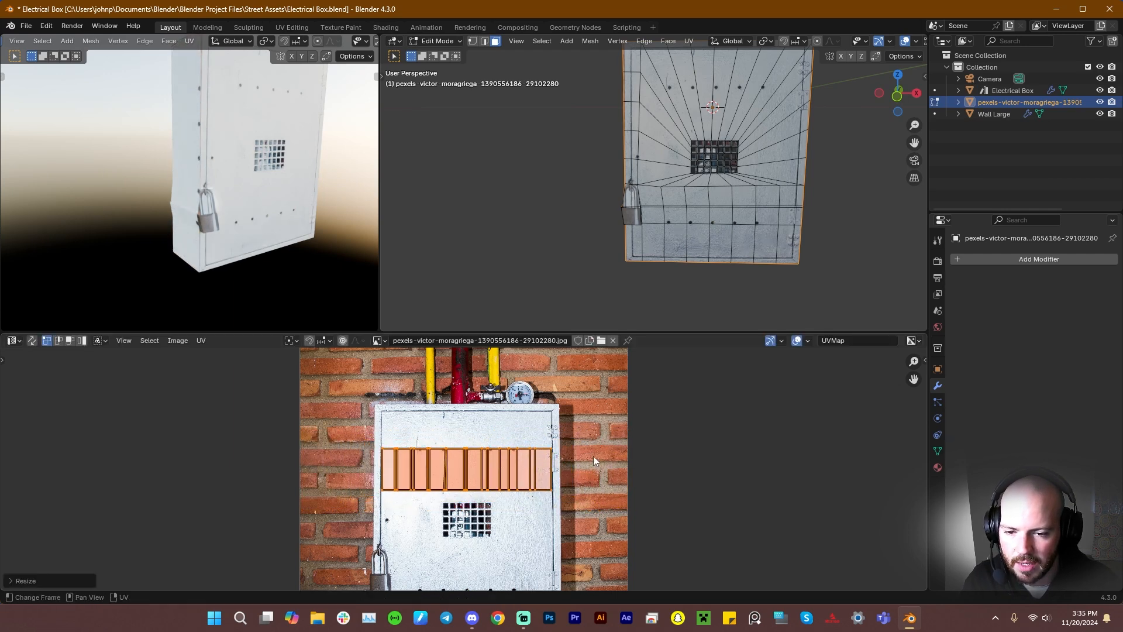
Move the side UVs upward along Y onto the metal above the grille and check the box's sides in object mode
key(g)
key(y)
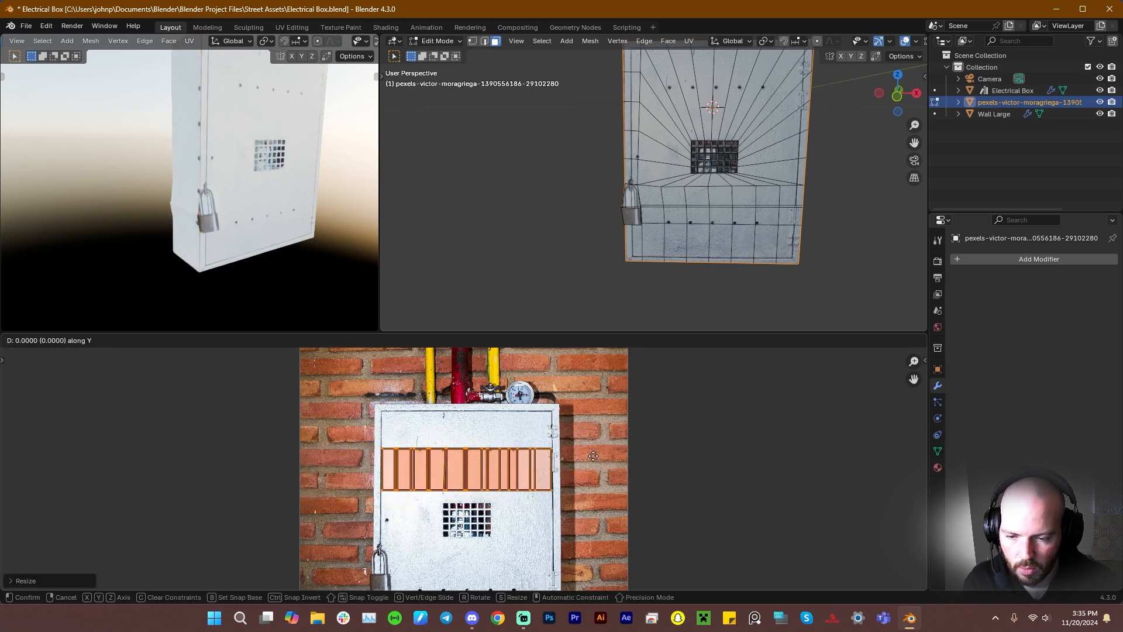
click(591, 440)
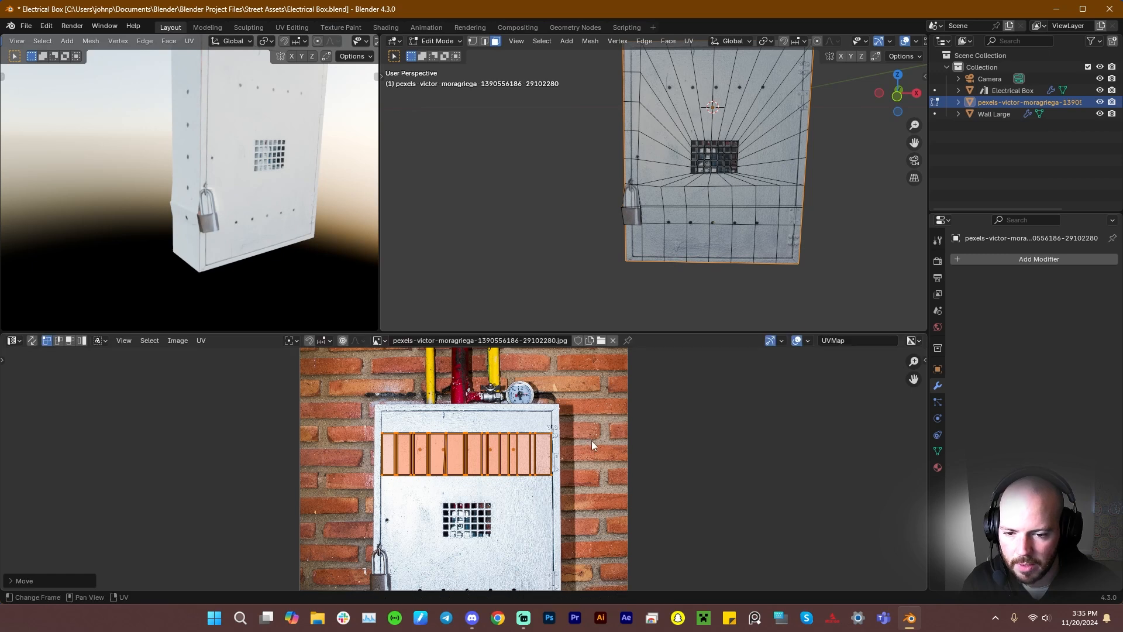
key(Tab)
scroll(761, 229, down, 4)
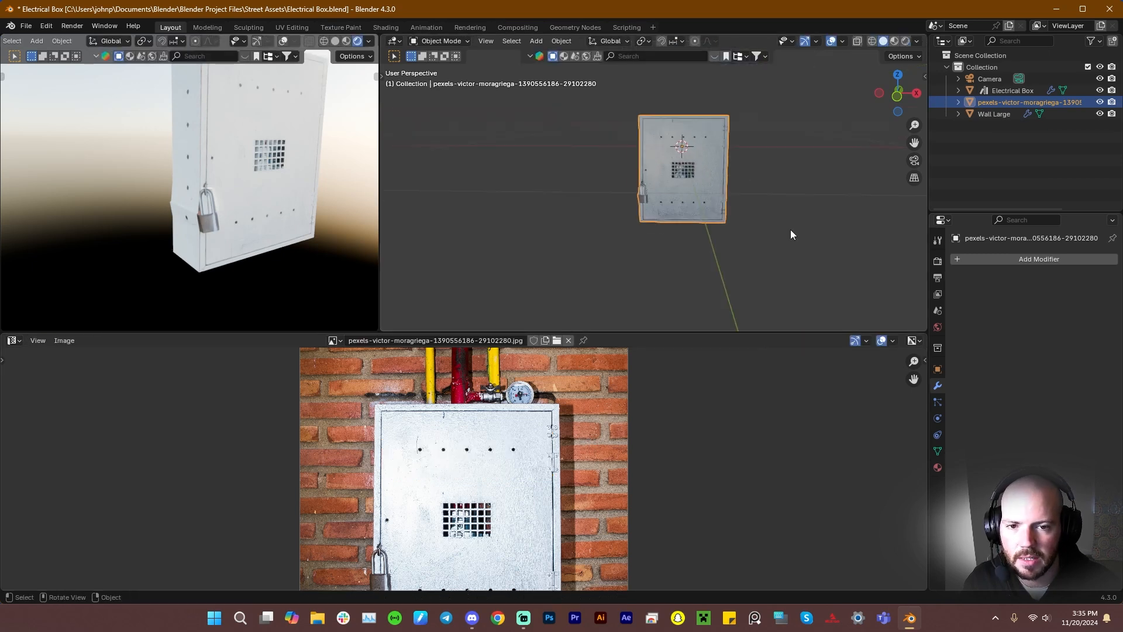
middle_drag(791, 229, 737, 217)
scroll(701, 180, up, 6)
Add one loop cut around the box's sides and slide it toward the front edge with a factor of 0.946
key(Tab)
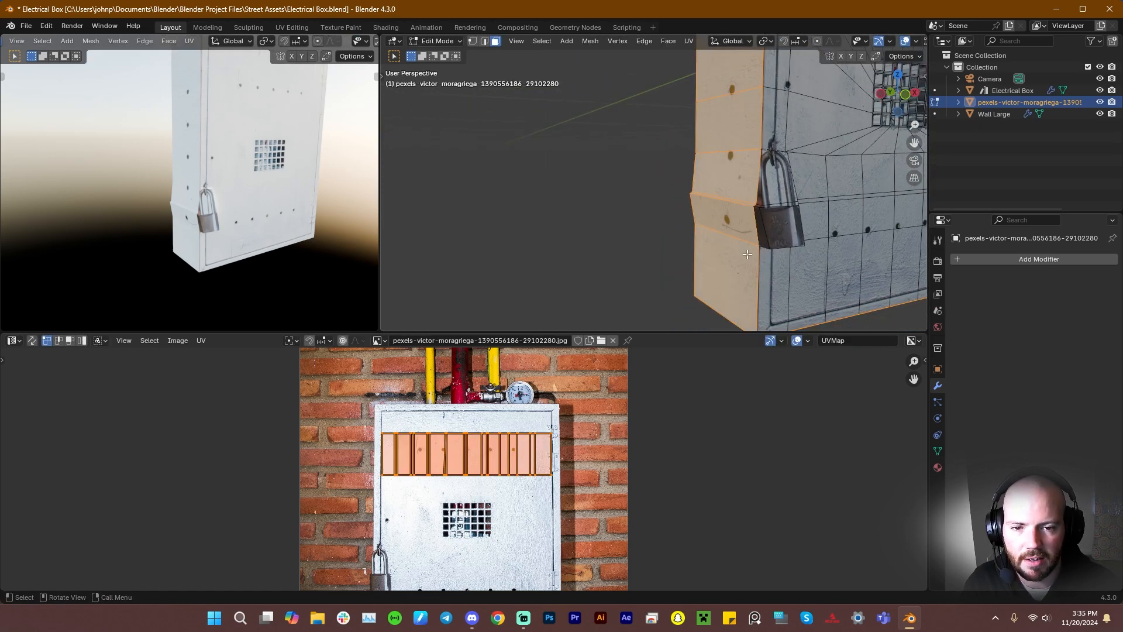
middle_drag(745, 257, 734, 173)
scroll(845, 267, up, 1)
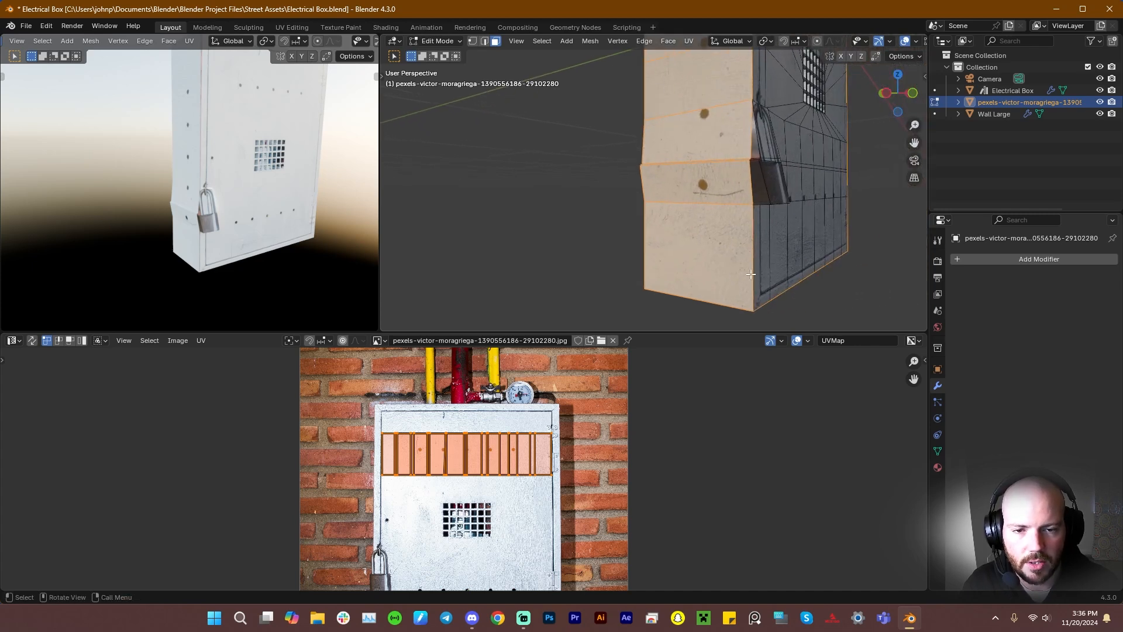
key(ctrl+r)
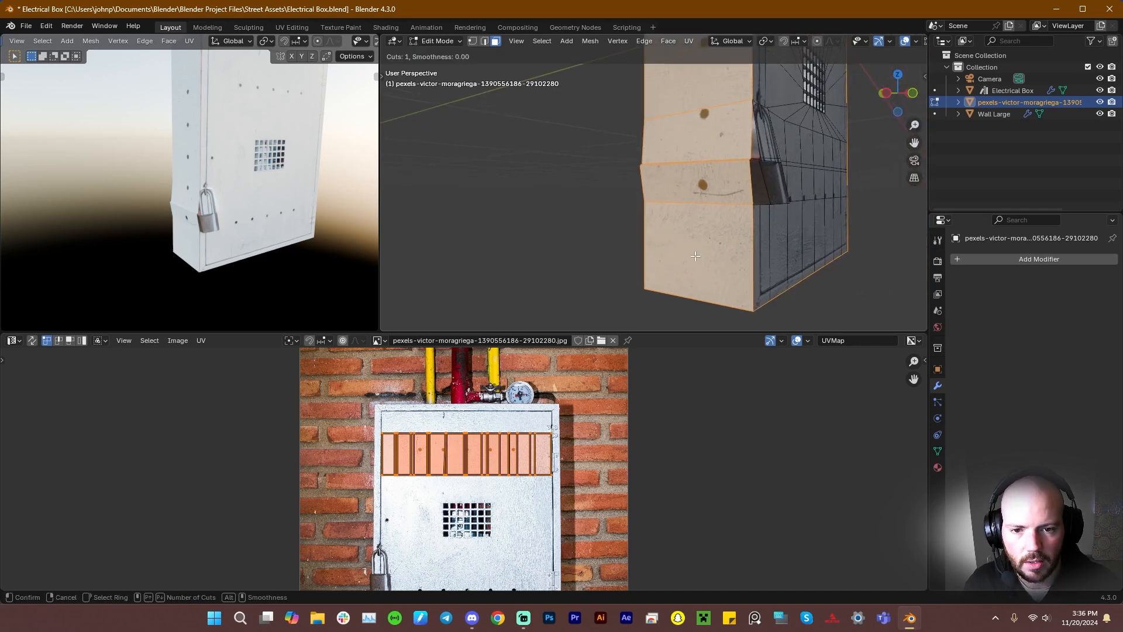
click(729, 225)
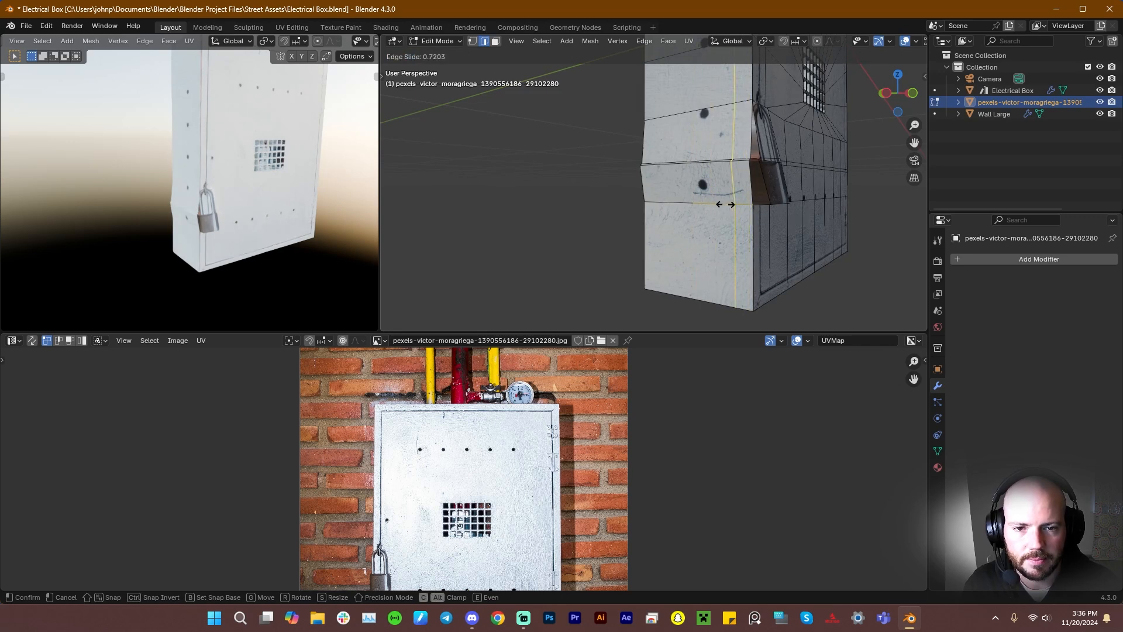
click(737, 205)
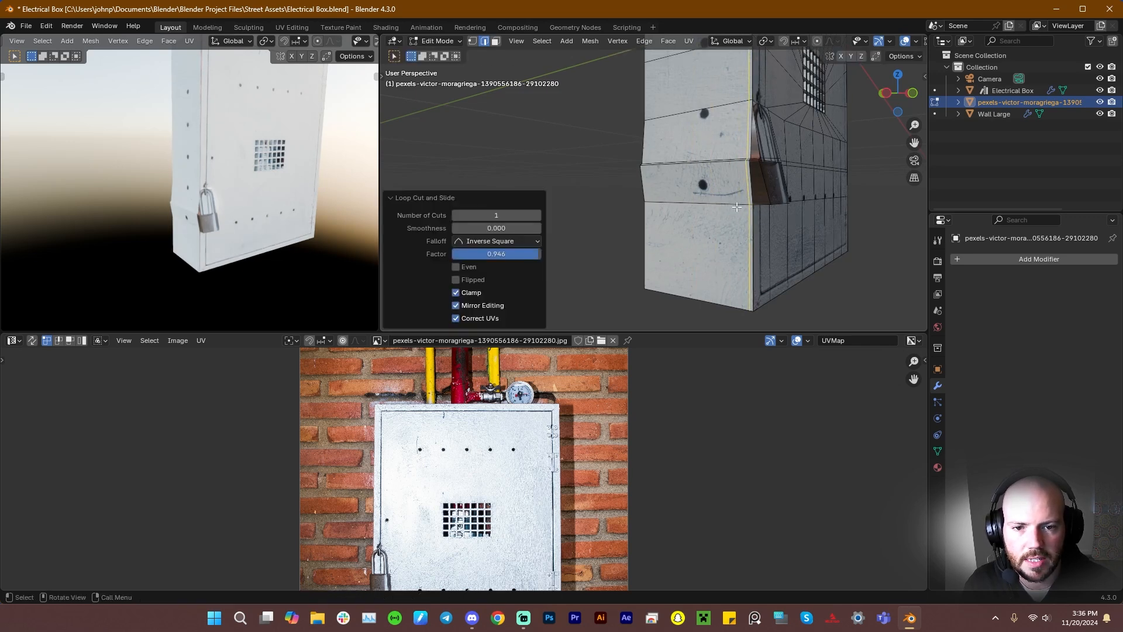
Select the edges of the bulge on the box's back corner beside the padlock
middle_drag(738, 207, 754, 182)
click(769, 261)
shift+click(747, 183)
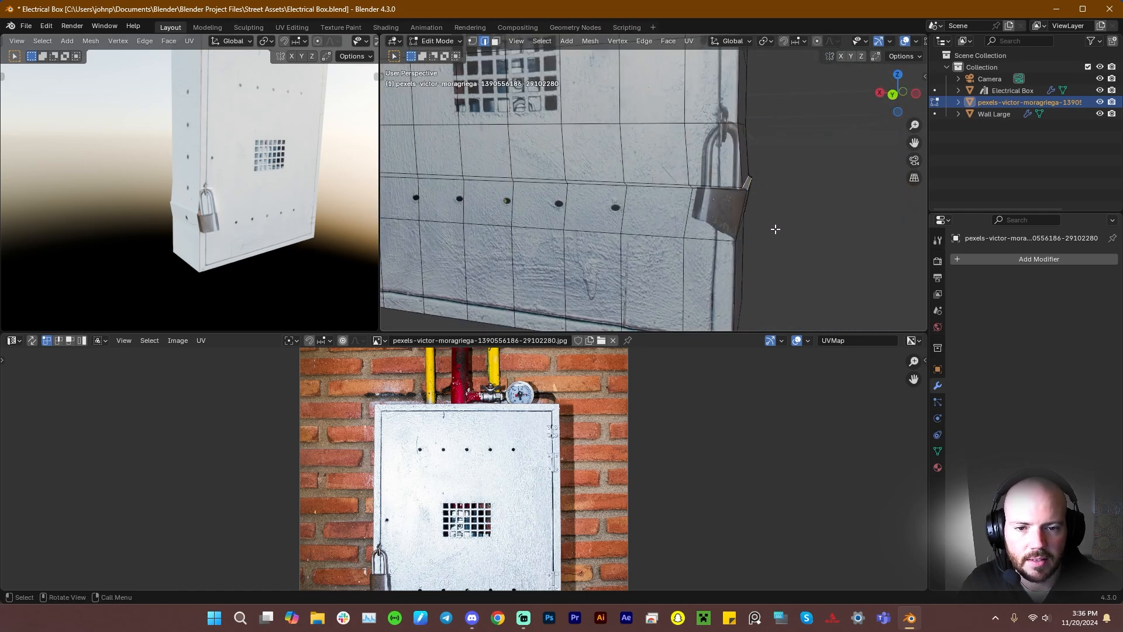
key(s)
key(x)
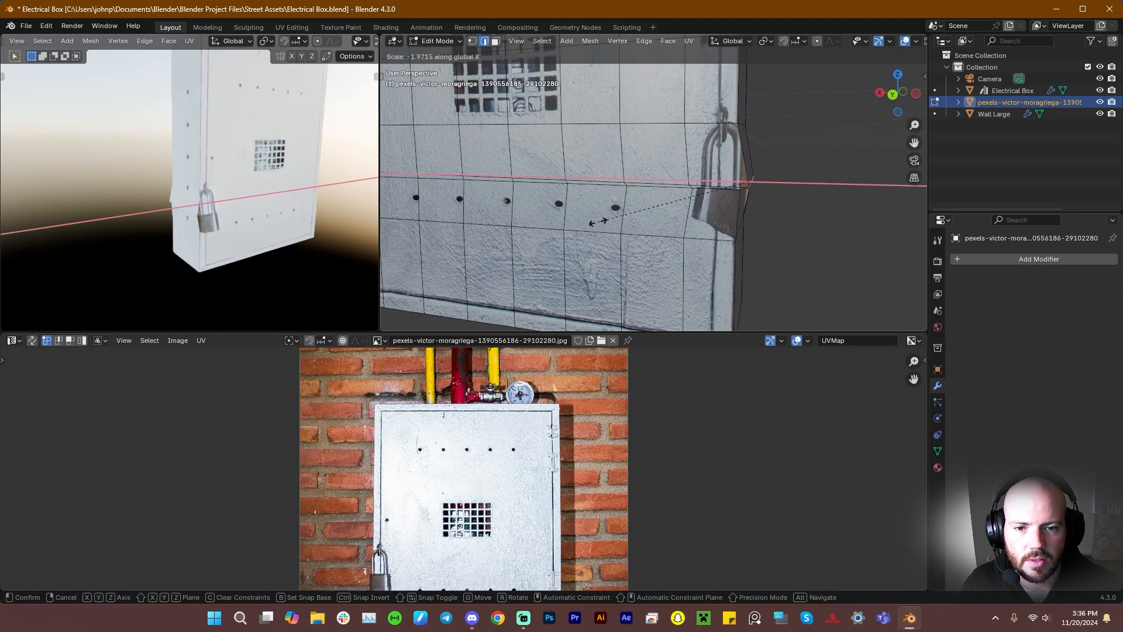
right_click(638, 219)
Flatten the selected bulge edges with a scale of 0 along global X and move them 0.004406 m along X
key(s)
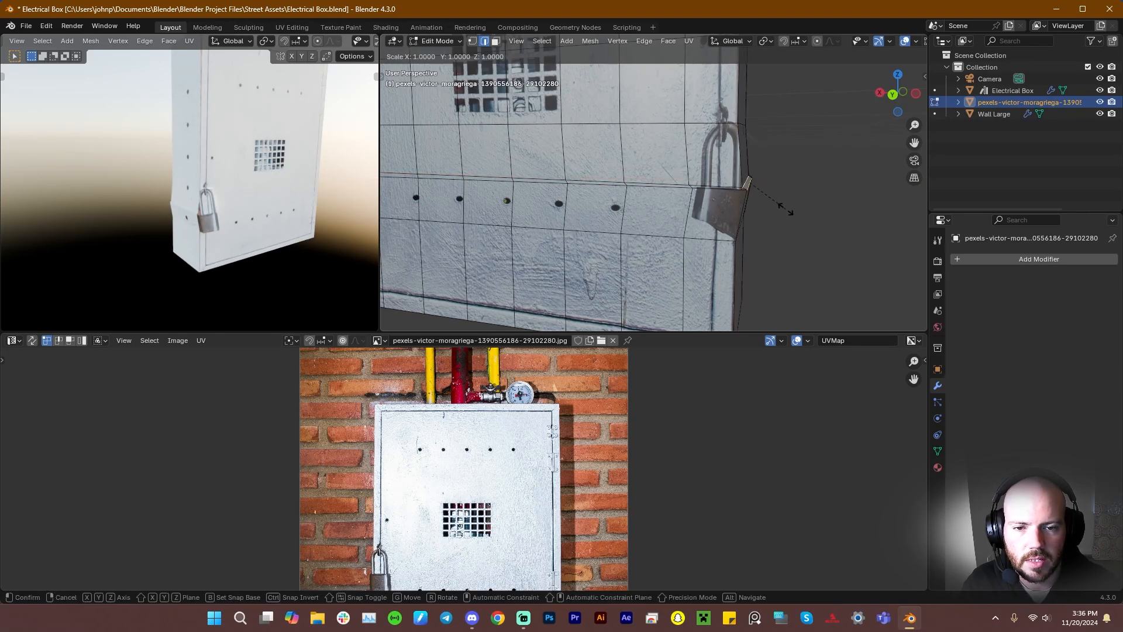
text(x)
text(0)
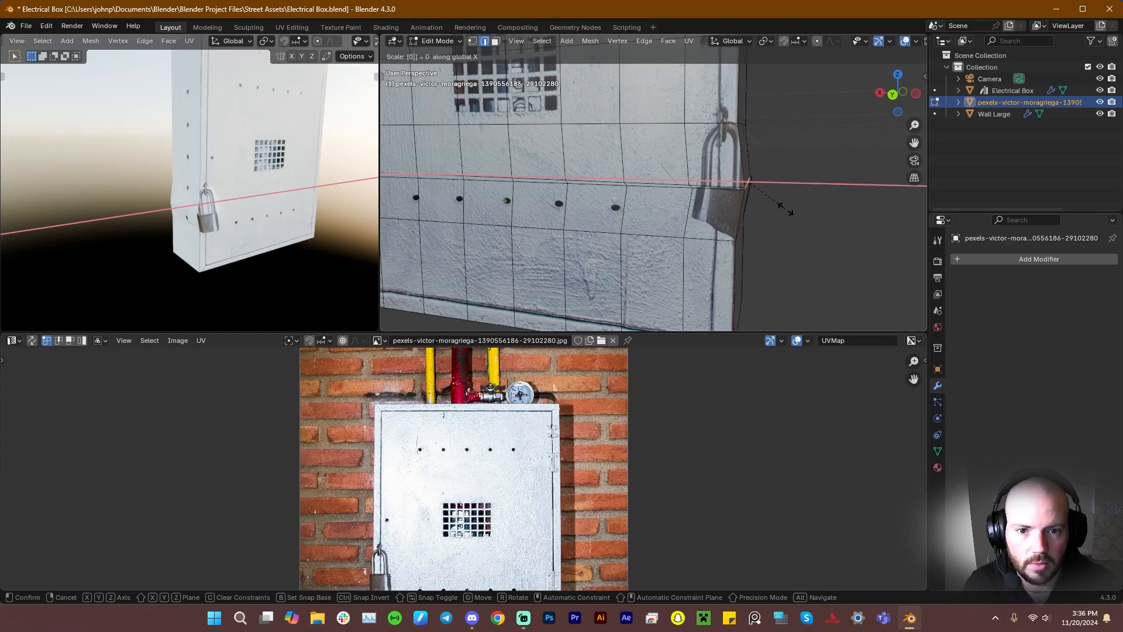
key(Return)
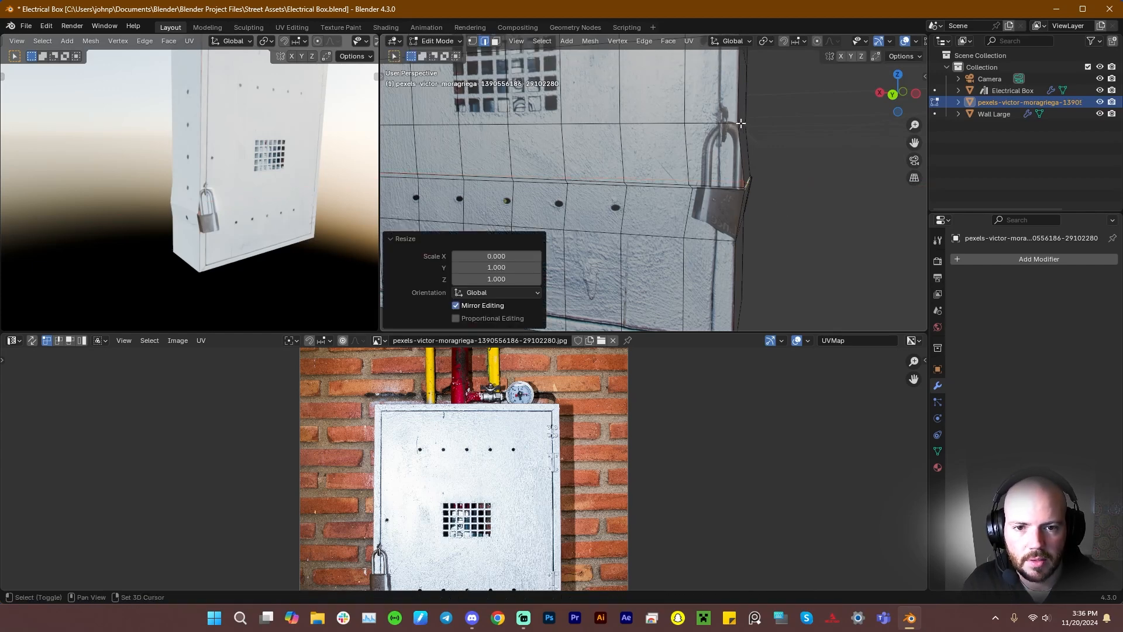
key(g)
key(x)
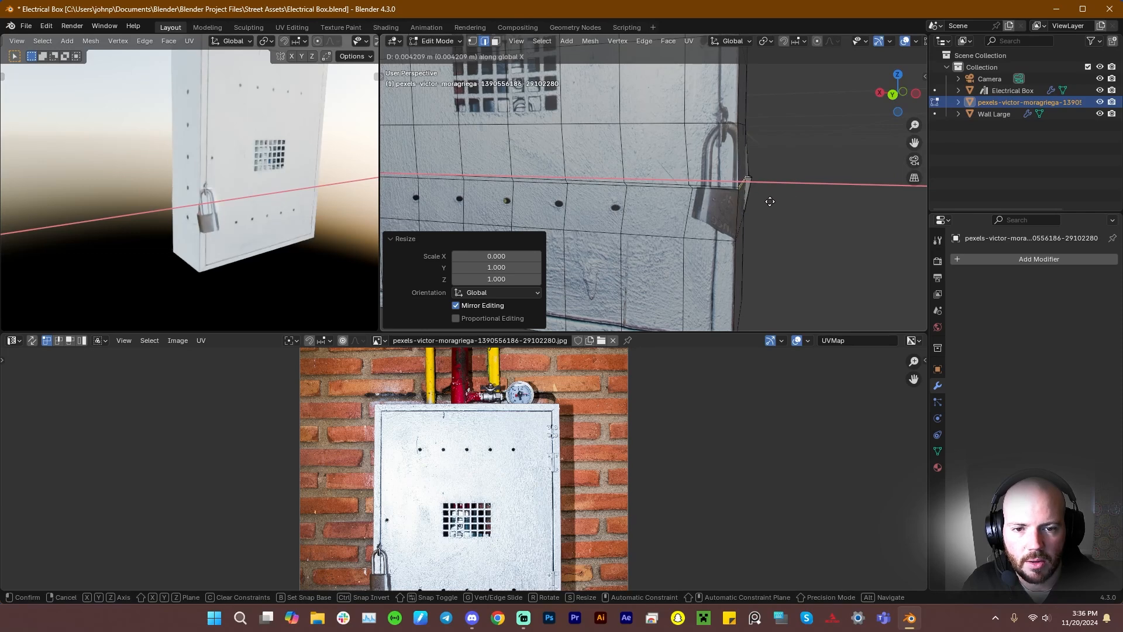
click(768, 203)
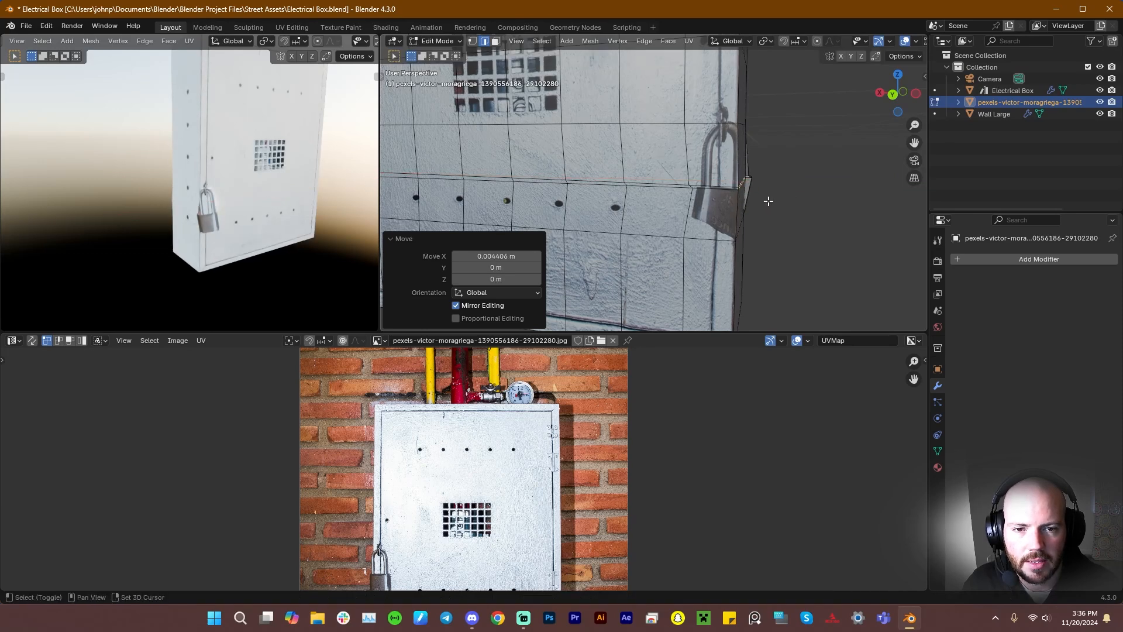
From the back view, nudge the same corner edges another 0.00097 m along global X and return to object mode
click(892, 94)
scroll(793, 212, up, 6)
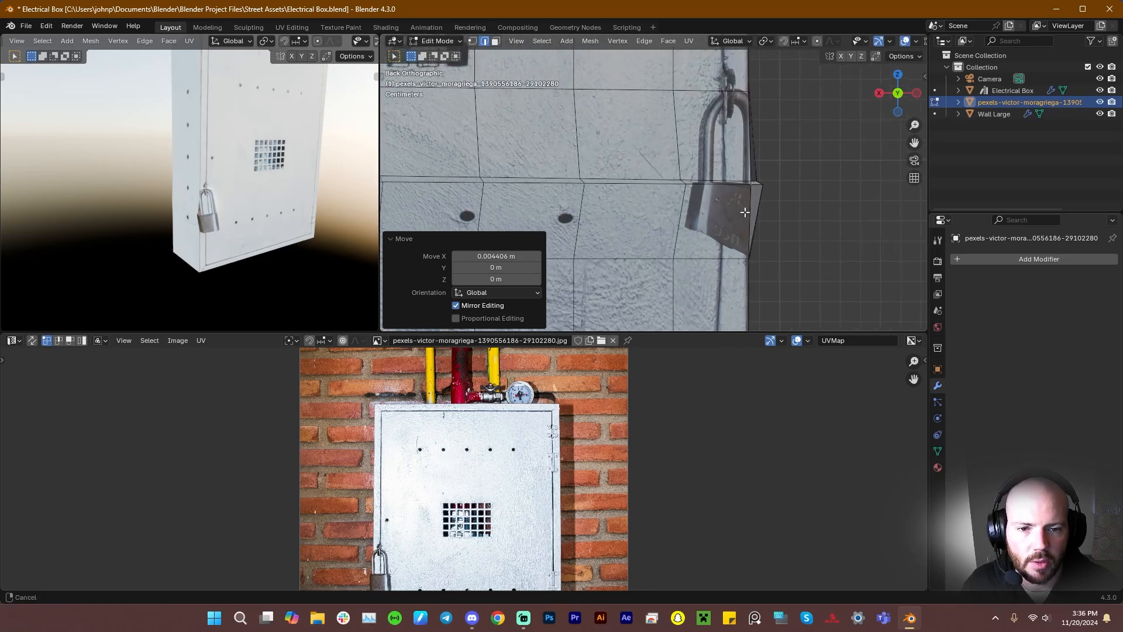
scroll(674, 230, down, 3)
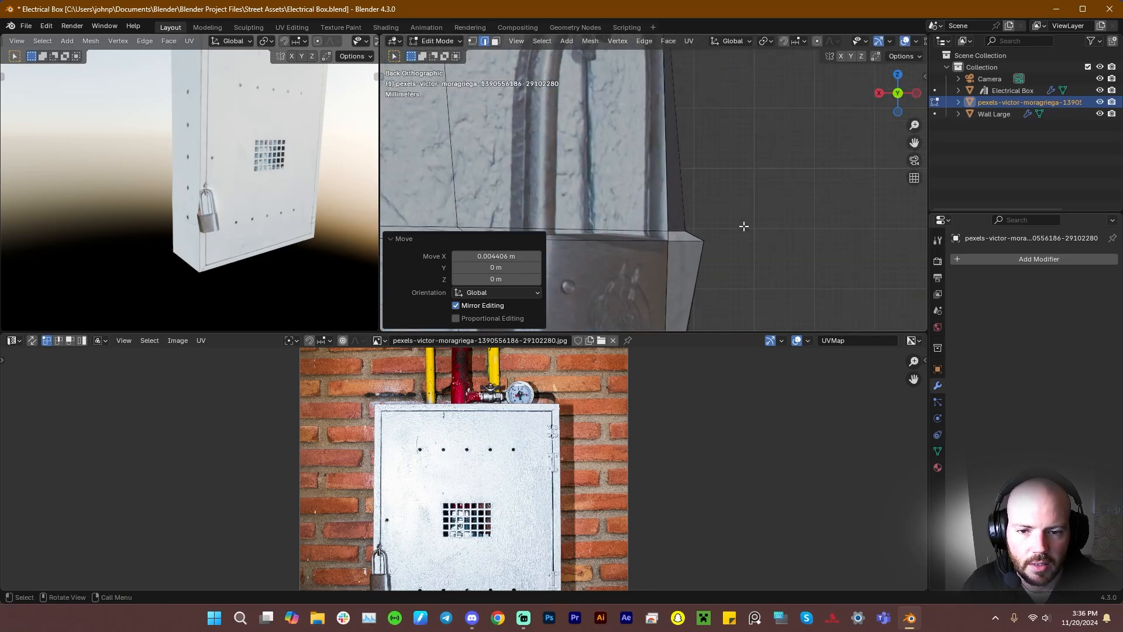
key(g)
key(x)
click(752, 226)
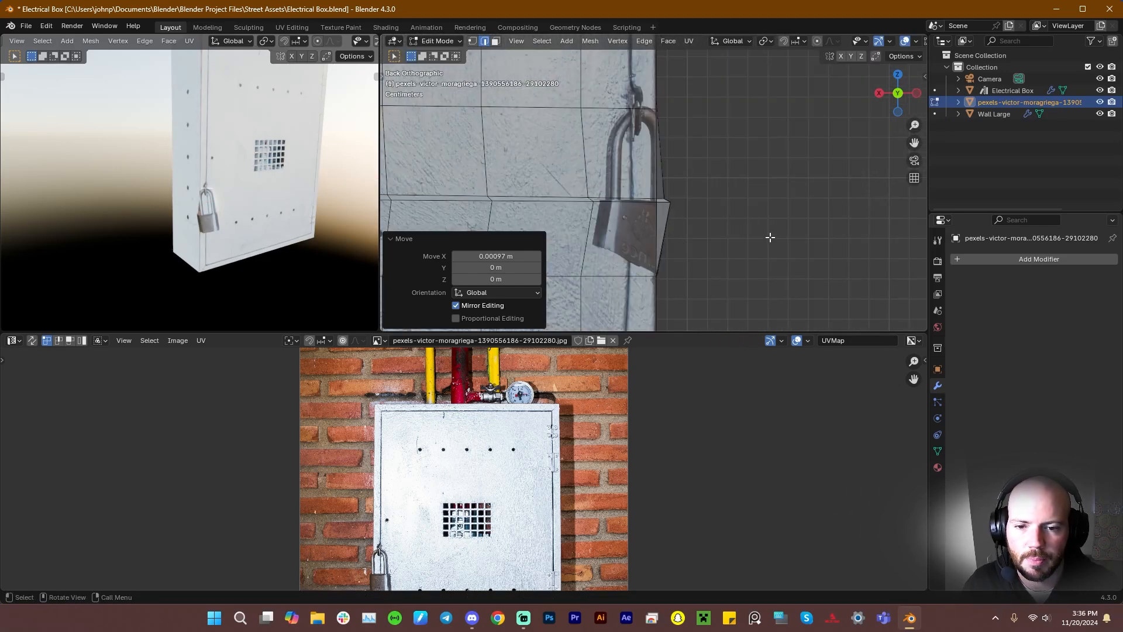
middle_drag(799, 249, 760, 221)
key(Tab)
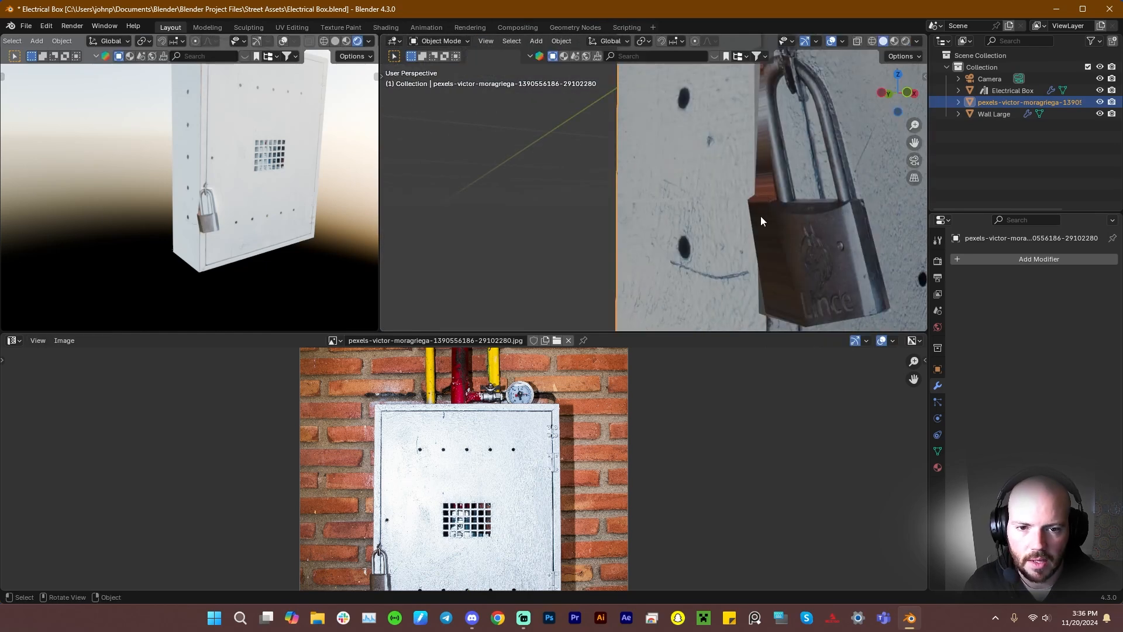
Move the large brick wall 22.164 m along global X so it sits at the electrical box
scroll(760, 239, down, 8)
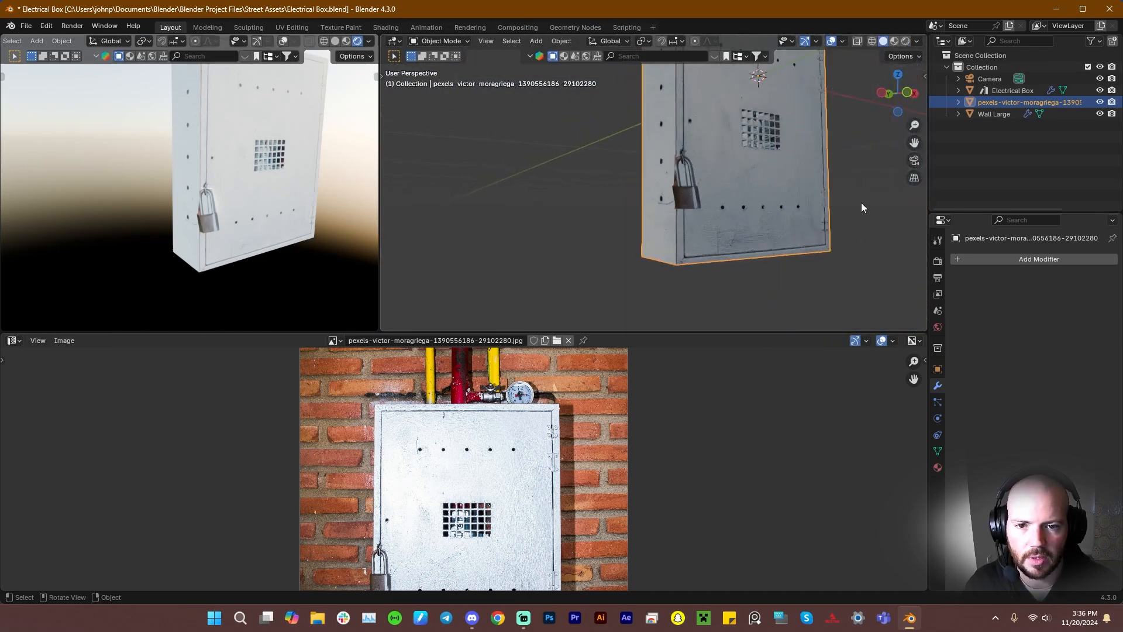
middle_drag(861, 203, 649, 224)
scroll(690, 233, down, 5)
scroll(695, 223, up, 3)
scroll(695, 223, down, 7)
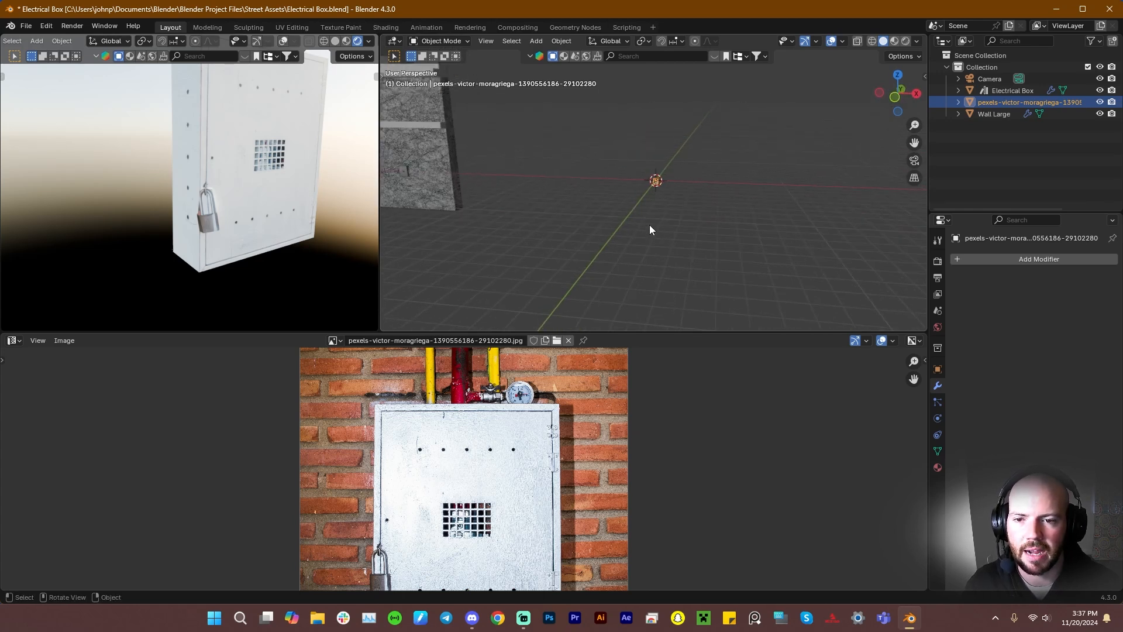
click(448, 160)
key(g)
key(x)
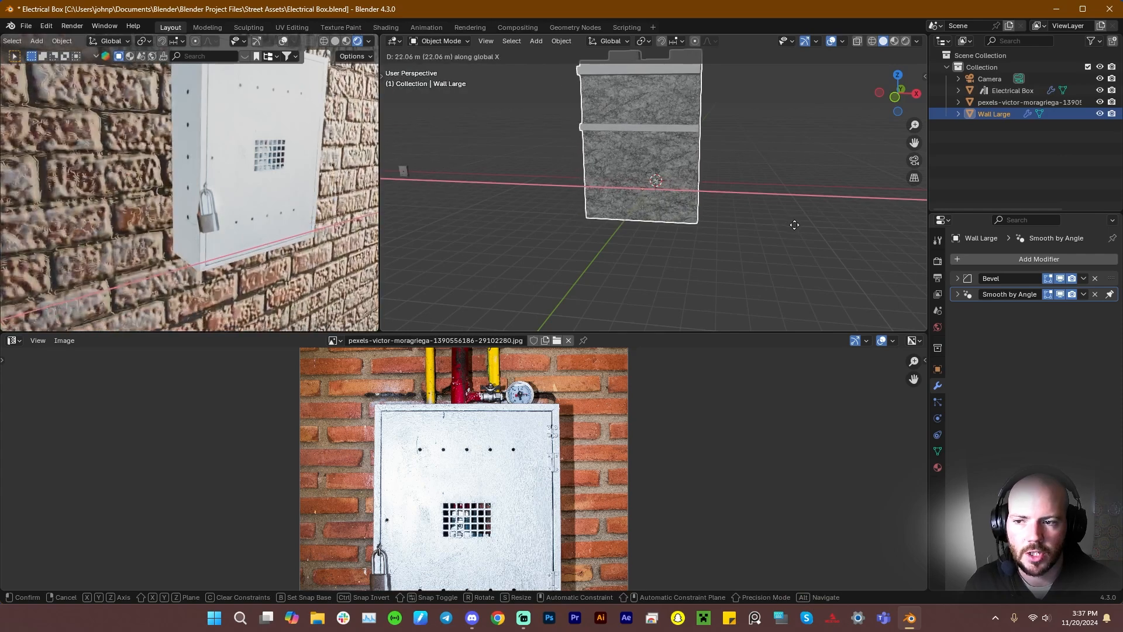
click(796, 224)
Shift the wall -0.093818 m along global Y so its surface meets the back of the electrical box
middle_drag(771, 212, 725, 227)
scroll(655, 216, up, 7)
key(g)
key(x)
key(y)
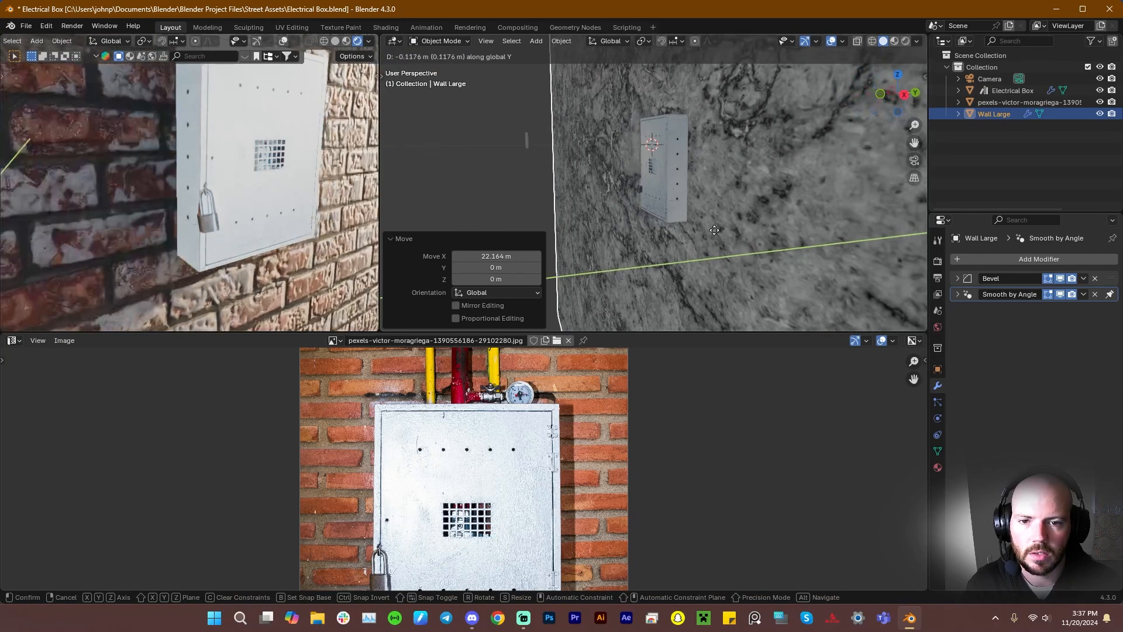
click(717, 229)
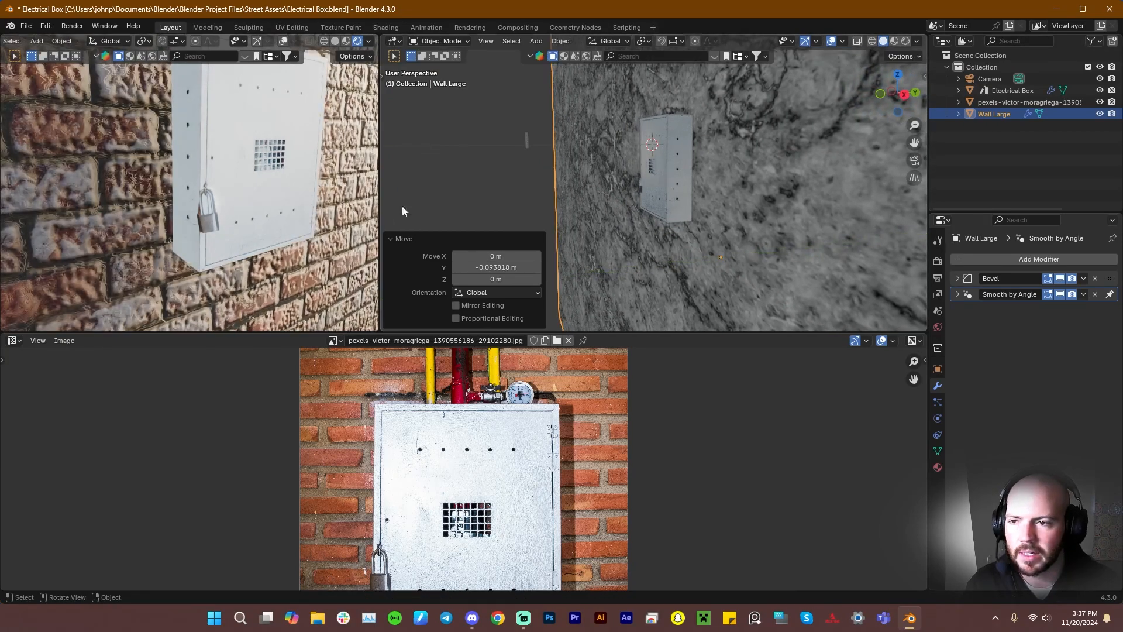
Switch the image area to the Shader Editor and bring the electrical box's material nodes into view
click(13, 340)
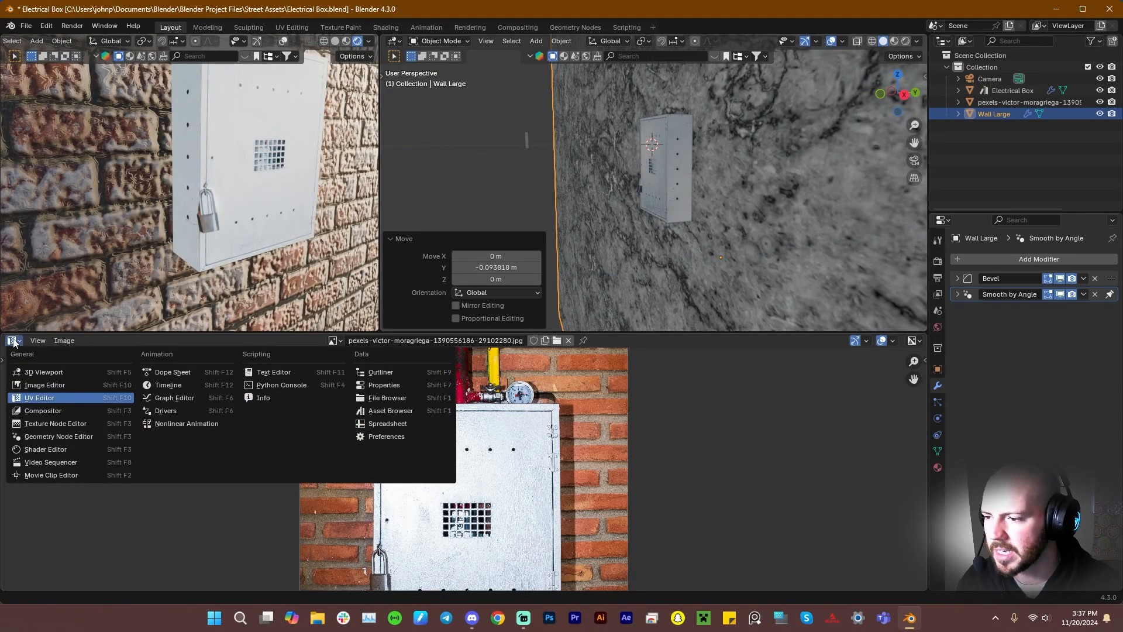
click(45, 445)
click(240, 204)
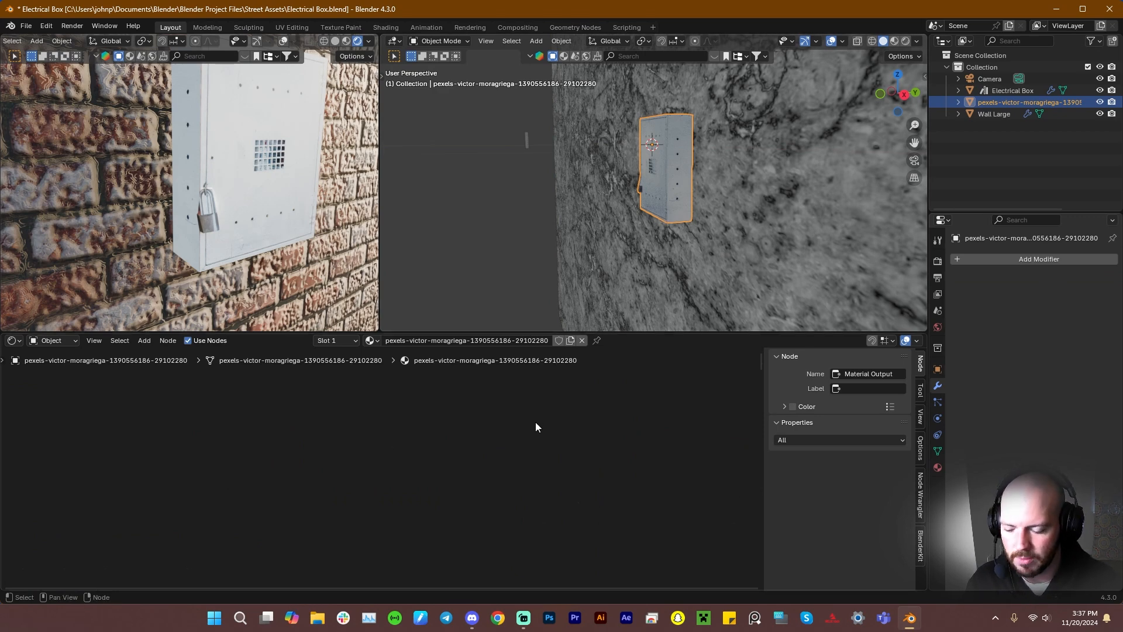
key(grave)
click(627, 464)
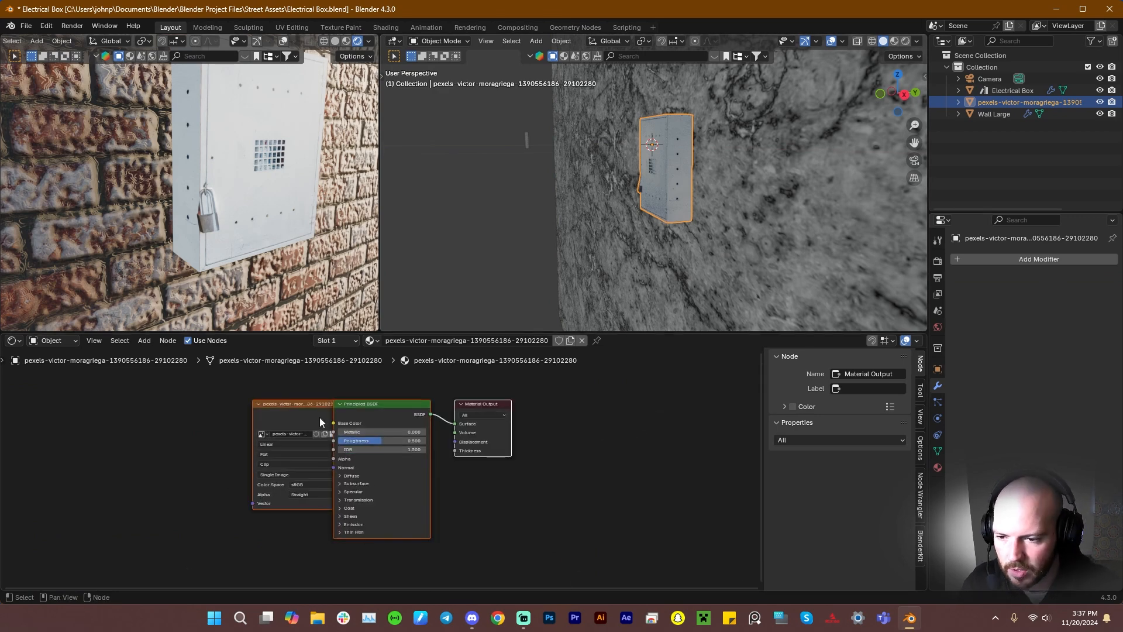
Move the Image Texture node clear of the Principled BSDF and set the material's Metallic to 1.000
drag(319, 416, 217, 430)
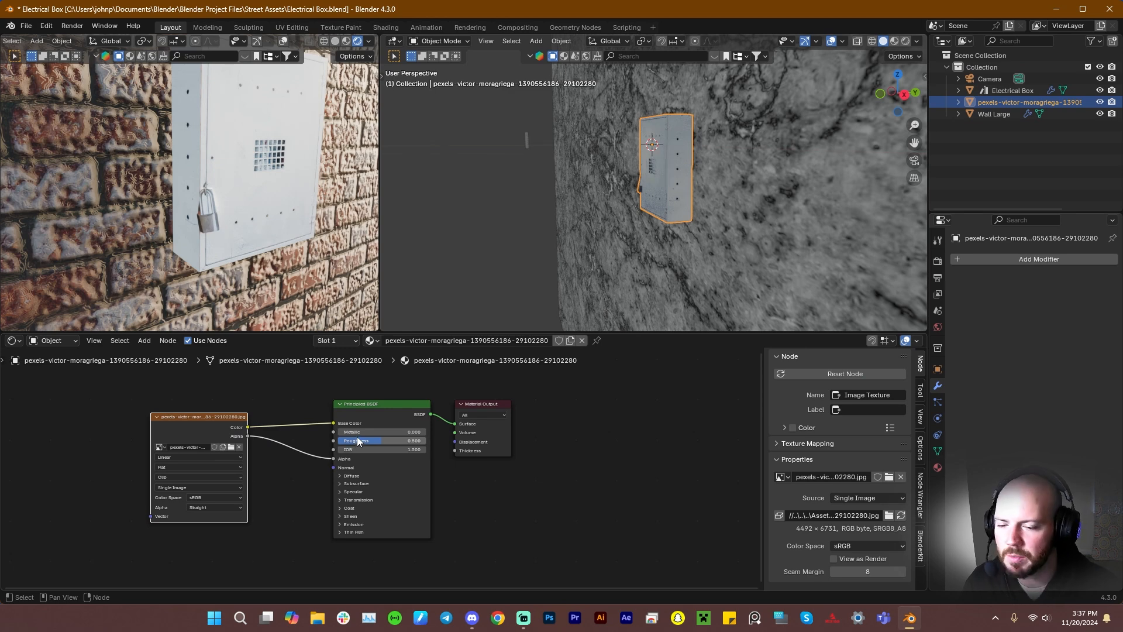
drag(356, 432, 422, 431)
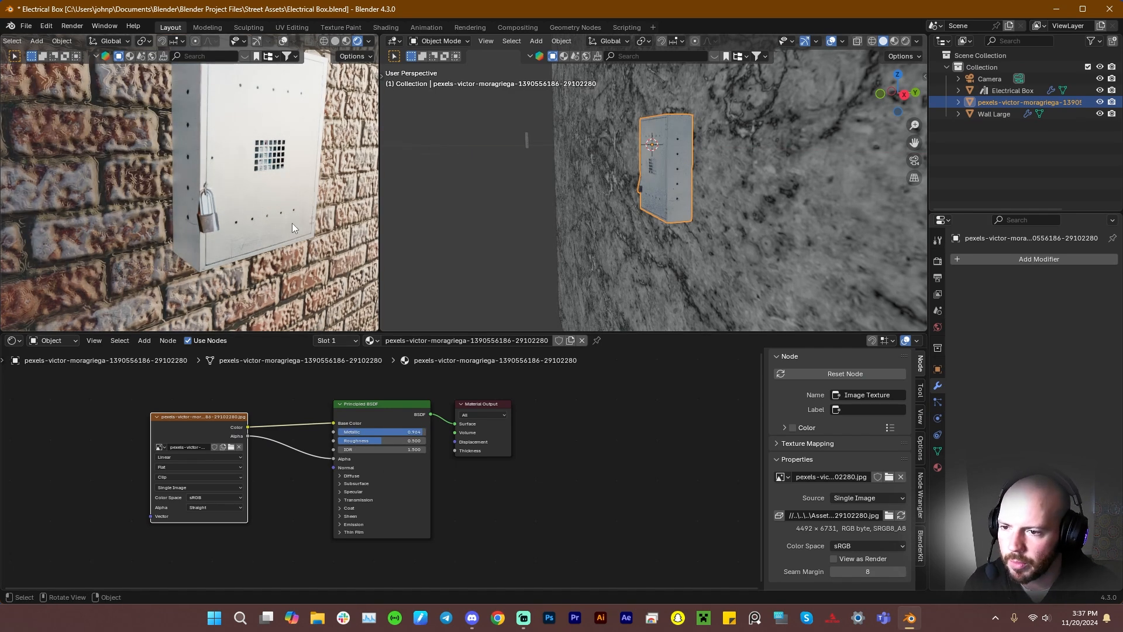
drag(404, 436, 425, 433)
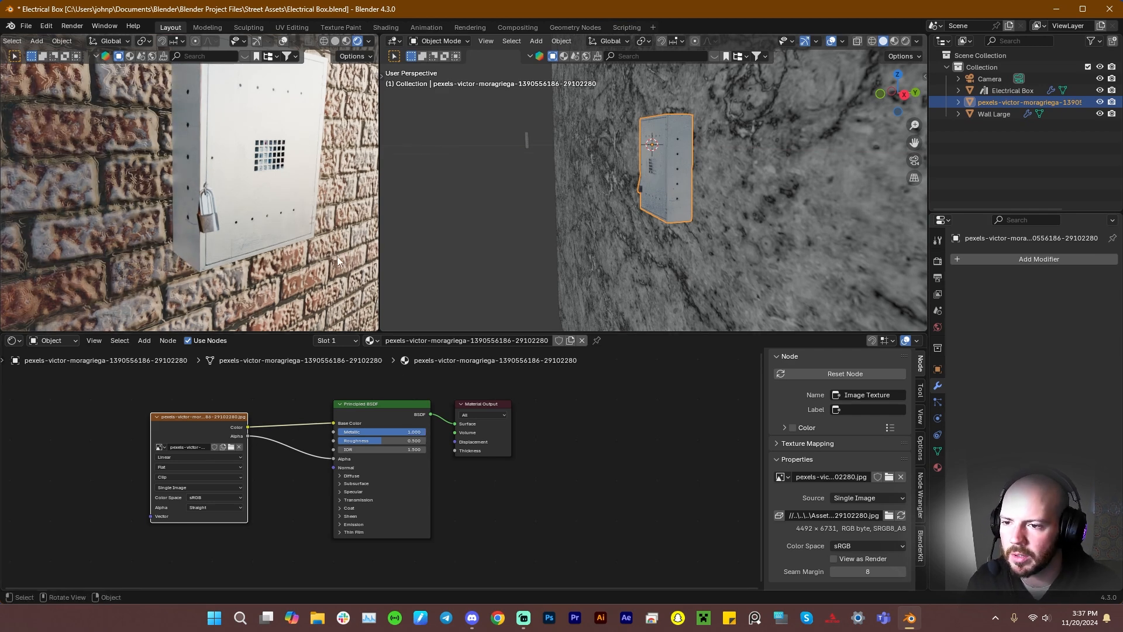
Duplicate the Image Texture node below the original, make its image a single-user copy and set its color space to Non-Color
drag(206, 430, 159, 407)
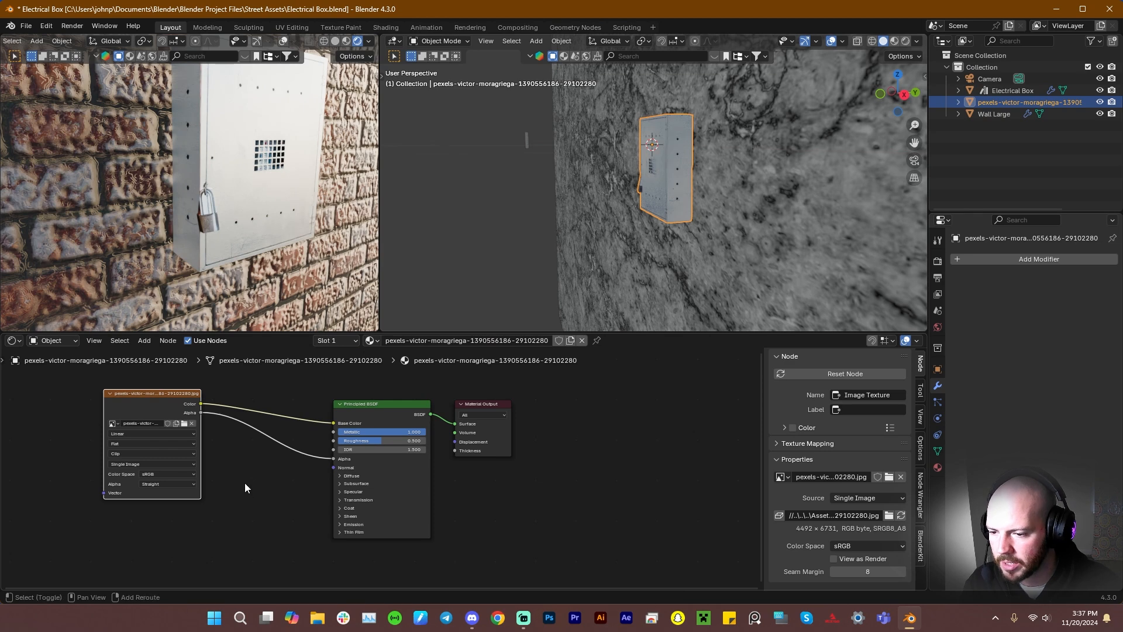
key(shift+d)
click(237, 560)
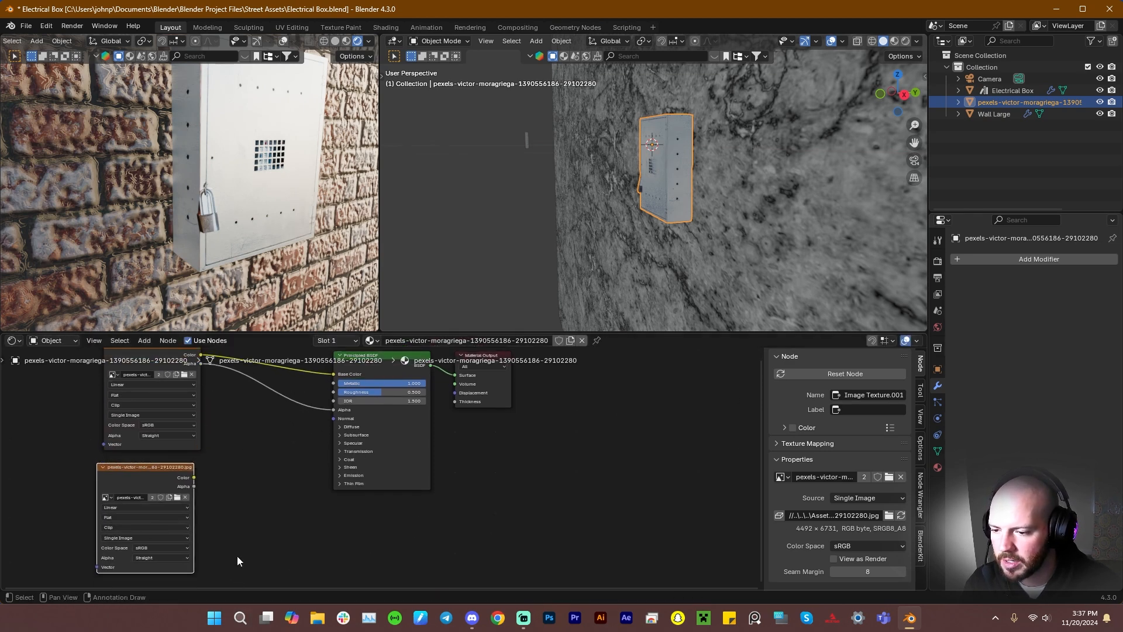
click(153, 497)
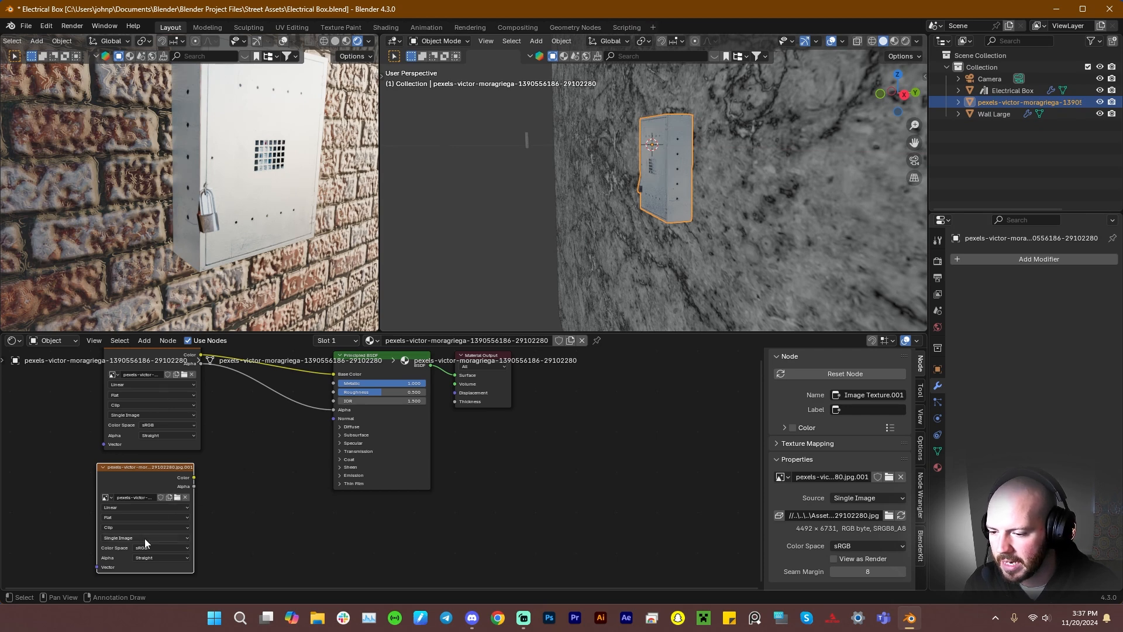
click(161, 549)
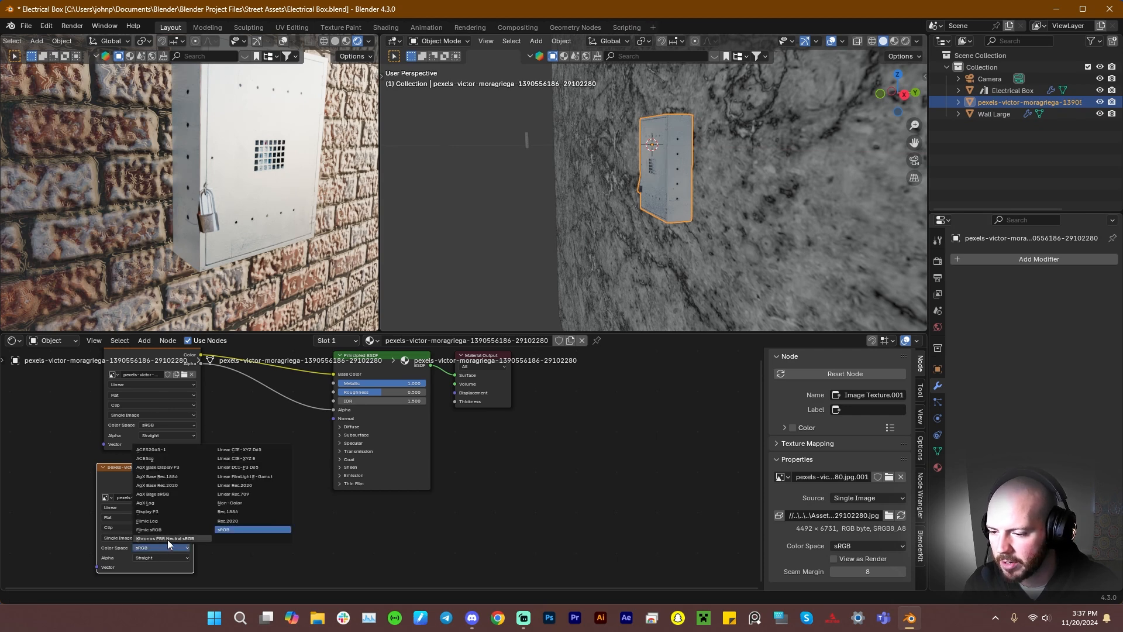
click(237, 505)
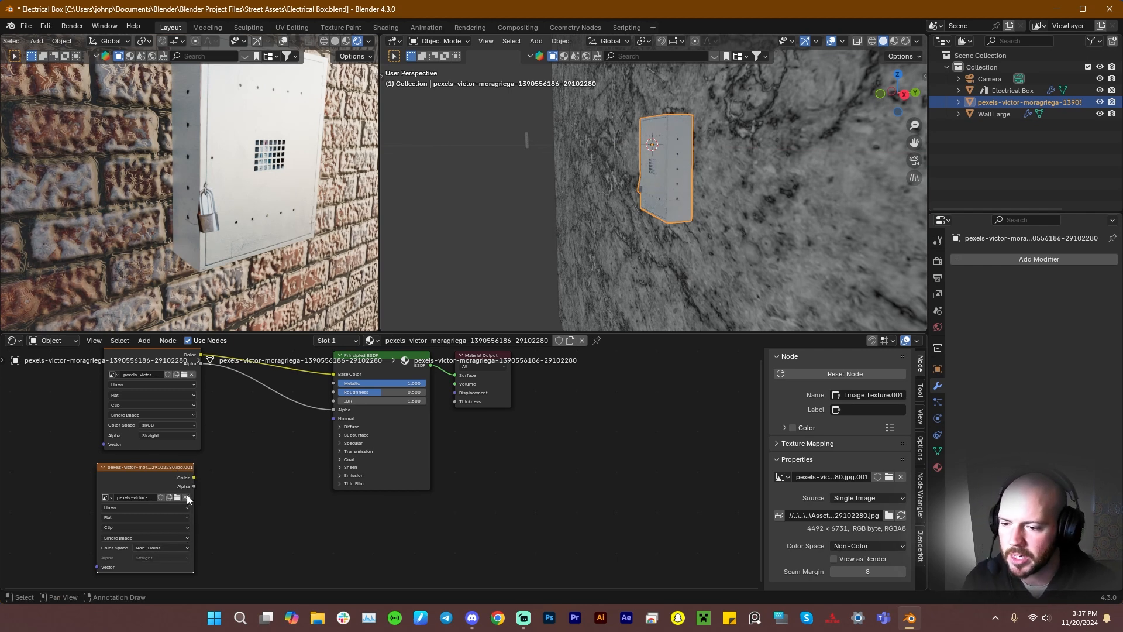
Add a Color Ramp fed by the duplicated texture's Color output and shift both nodes away from the Principled BSDF
drag(194, 477, 222, 475)
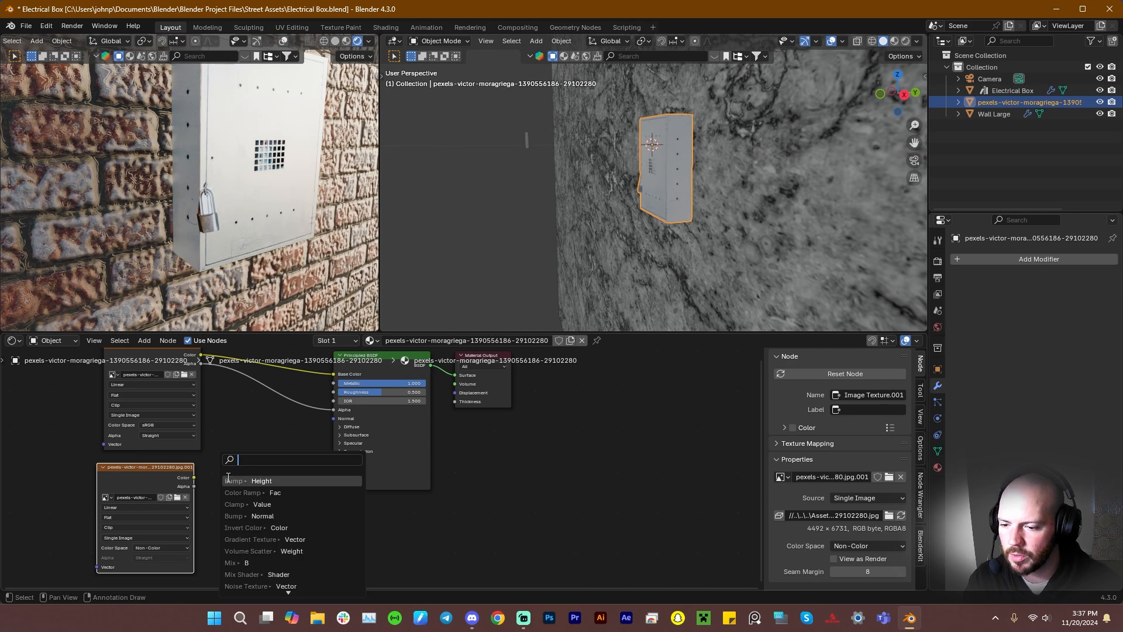
click(255, 489)
click(245, 486)
drag(292, 556, 102, 481)
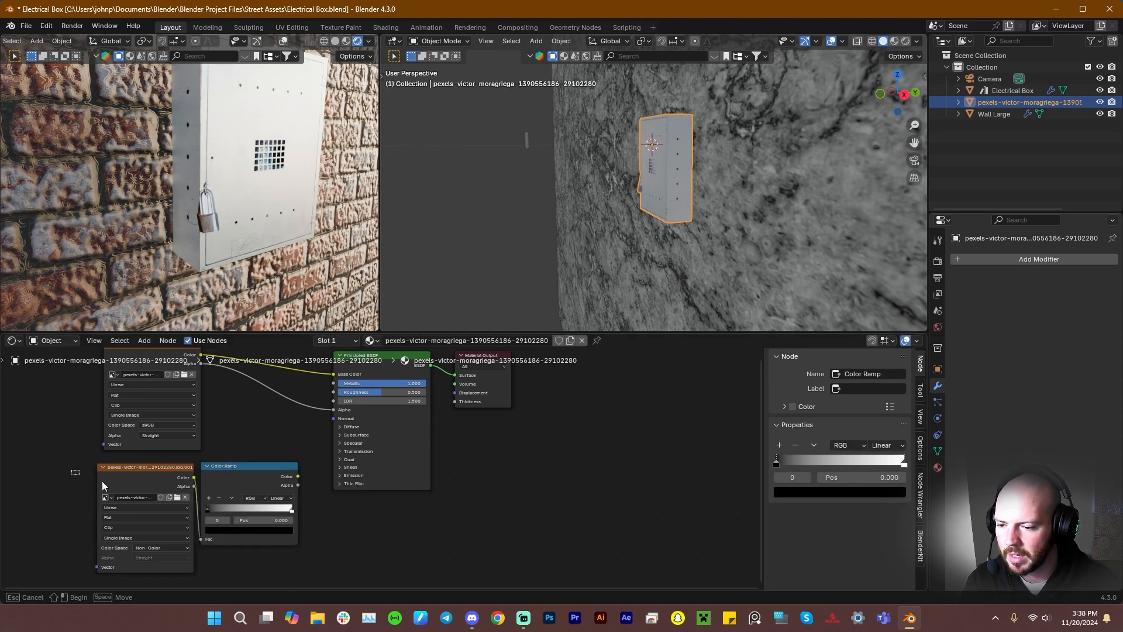
Add a Bump node with the Color Ramp's color as Height and link its Normal output to the Principled BSDF's Normal
drag(241, 493, 257, 404)
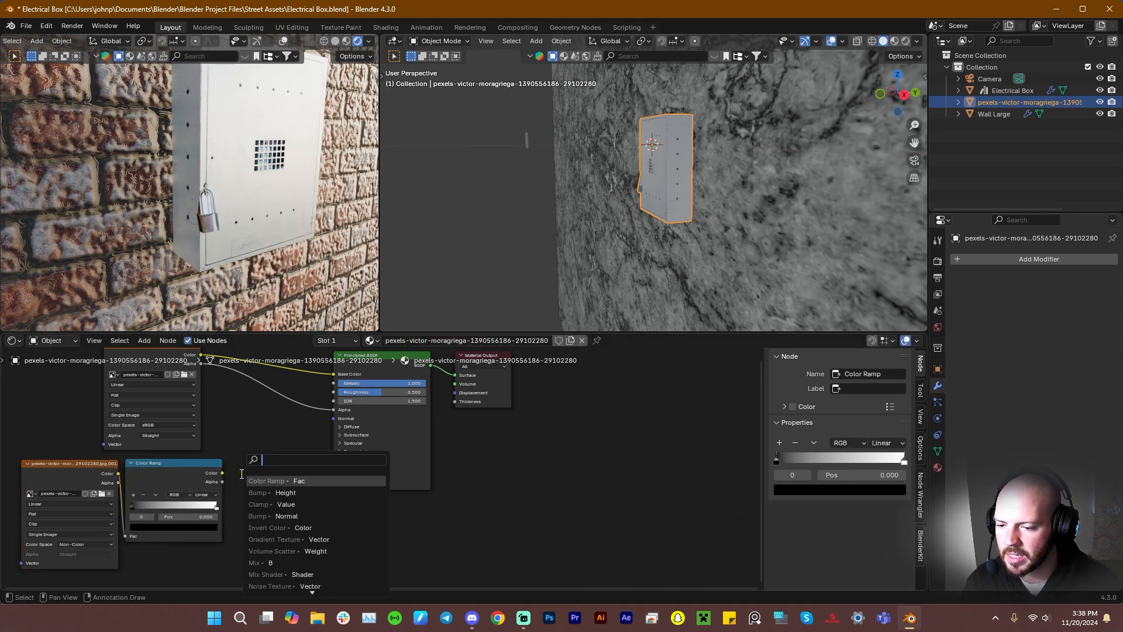
click(275, 492)
click(282, 490)
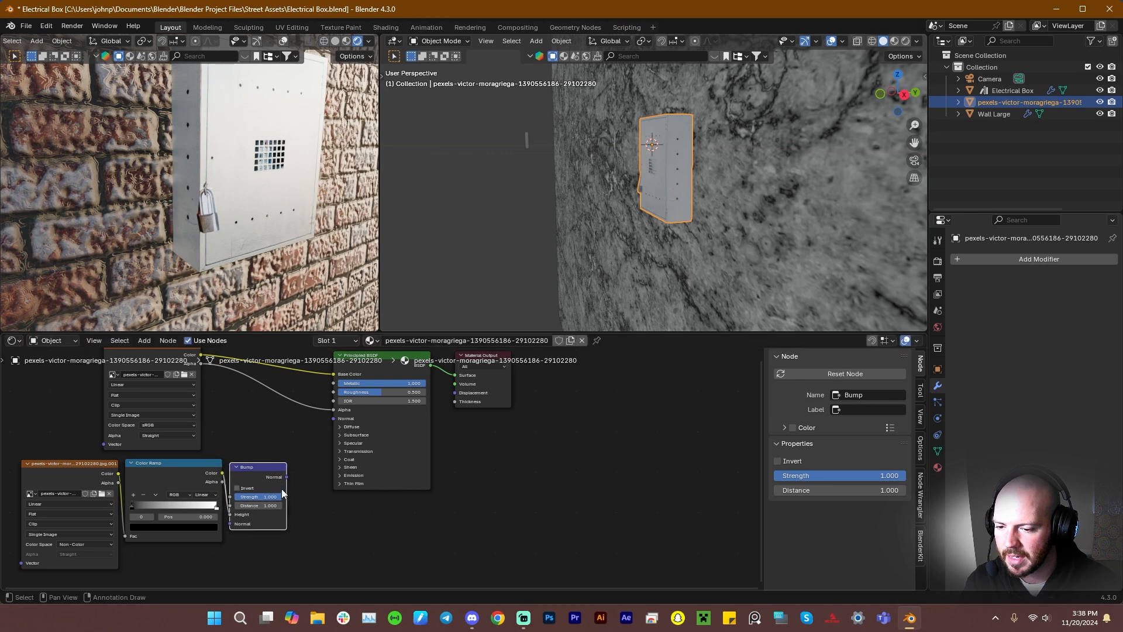
drag(287, 477, 333, 418)
Set the world sky's sun rotation to 88.8° and its background strength to 0.4 to reveal the box's bump detail
scroll(307, 257, up, 8)
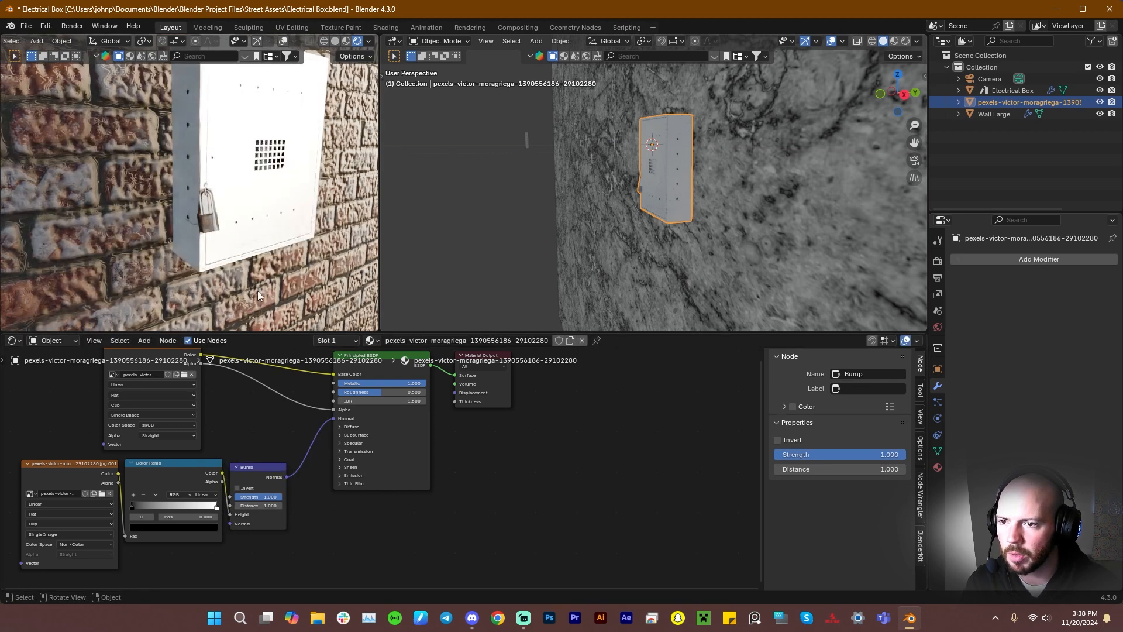
scroll(316, 264, down, 3)
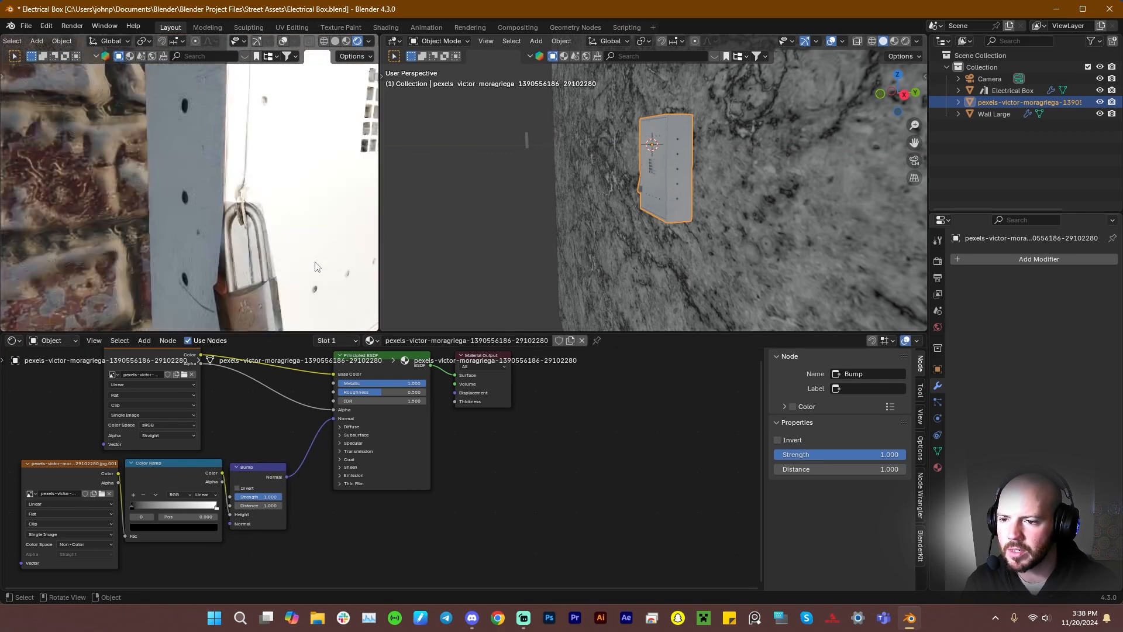
shift+middle_drag(316, 267, 281, 286)
scroll(283, 279, up, 3)
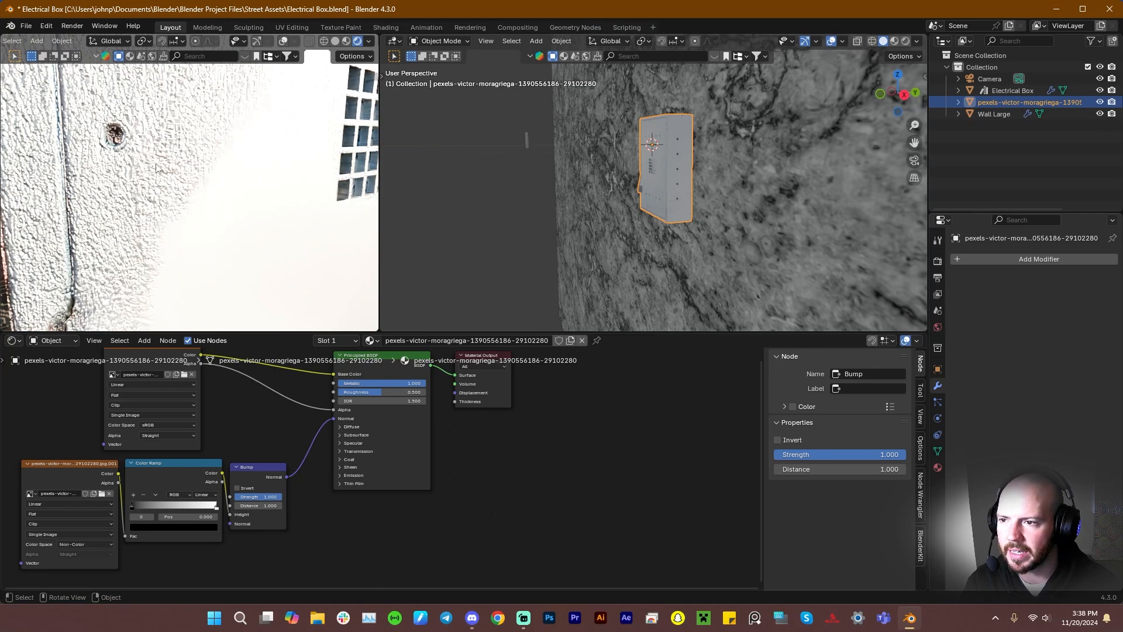
middle_drag(158, 169, 277, 211)
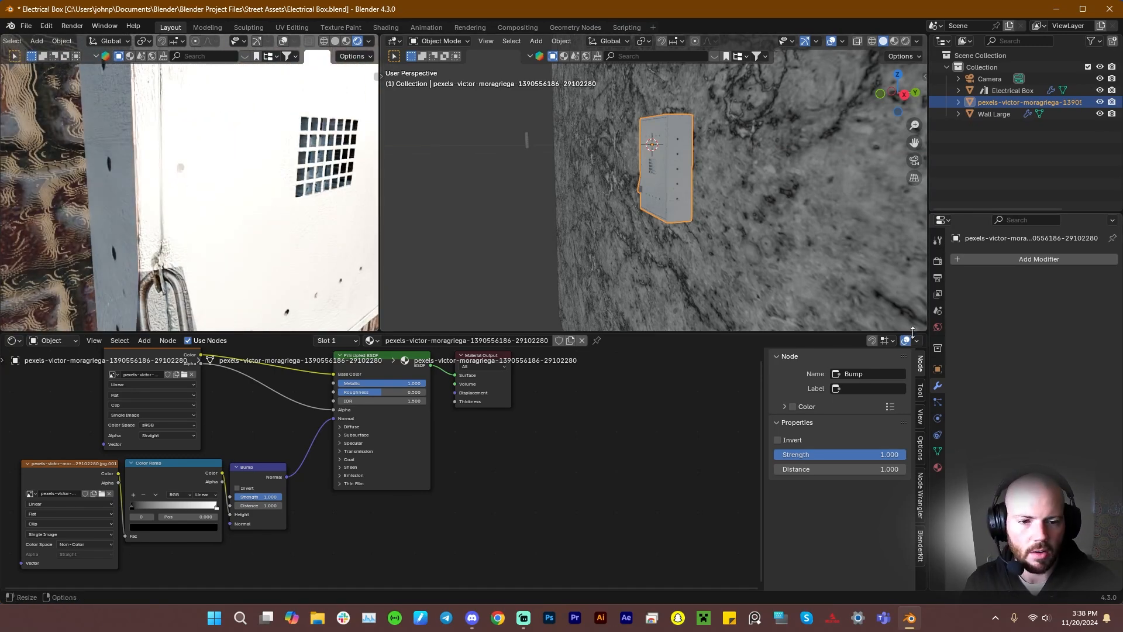
click(937, 327)
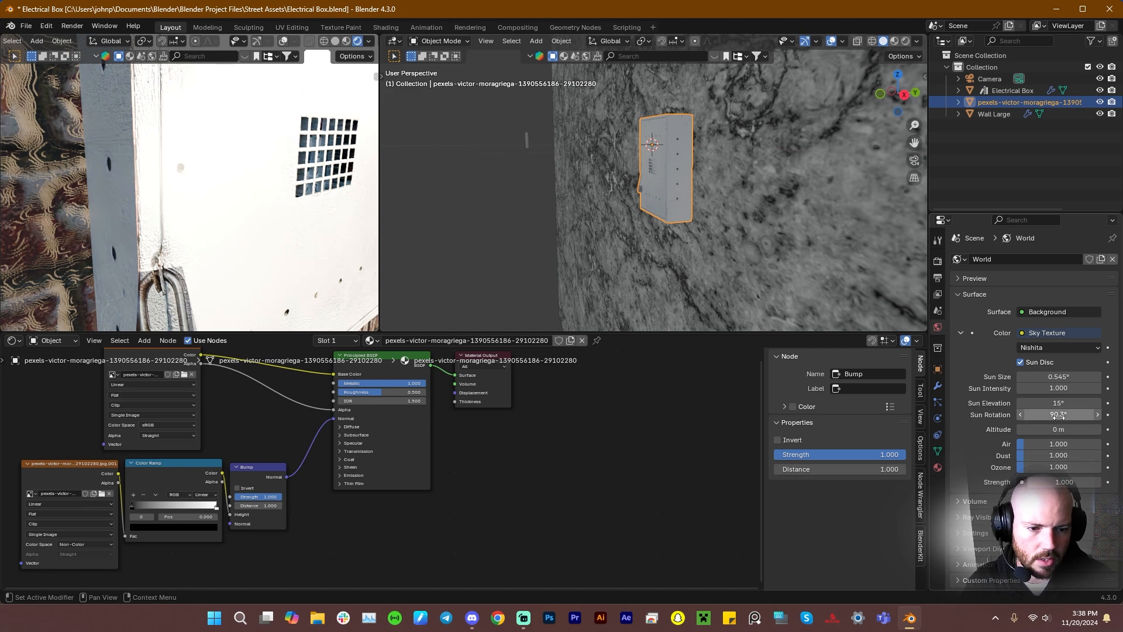
mouse_move(1060, 415)
mouse_down()
mouse_move(1037, 415)
mouse_move(1058, 415)
mouse_up()
click(1060, 482)
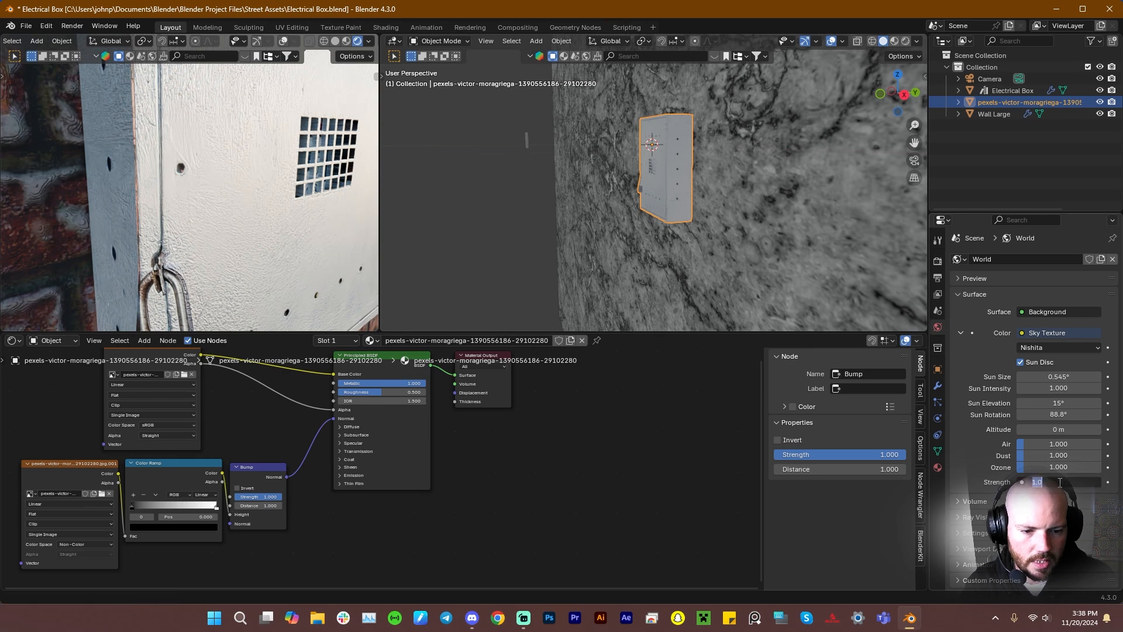
text(.4)
key(Return)
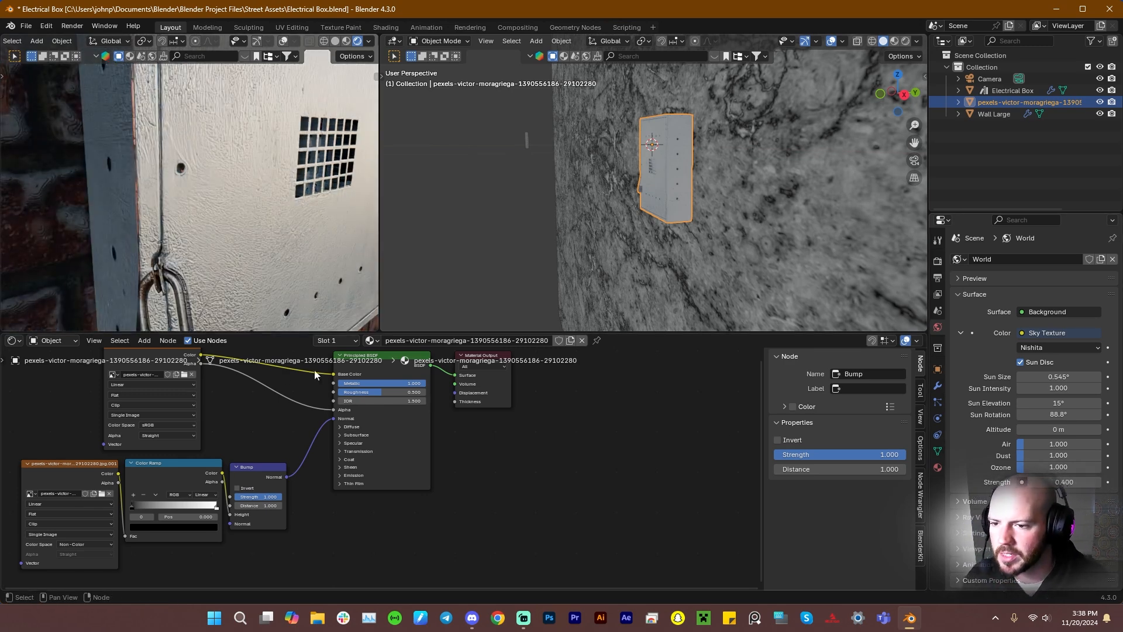
Set the Bump node's Distance to 0.02 and reduce its Strength to 0.155
middle_drag(239, 432, 402, 420)
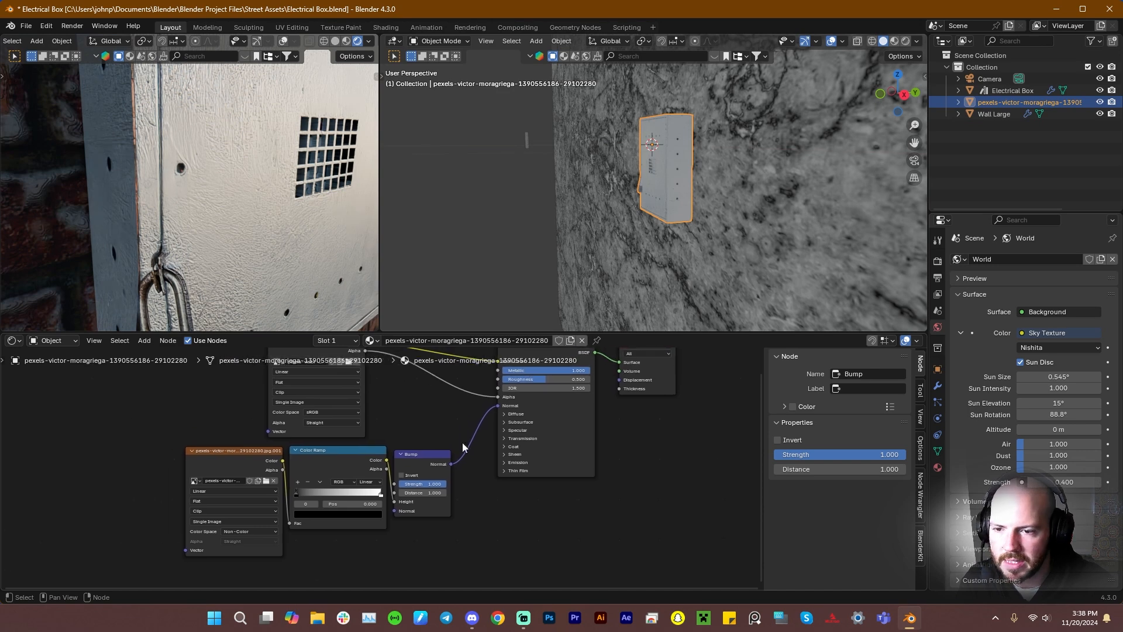
scroll(415, 514, up, 4)
scroll(417, 514, up, 2)
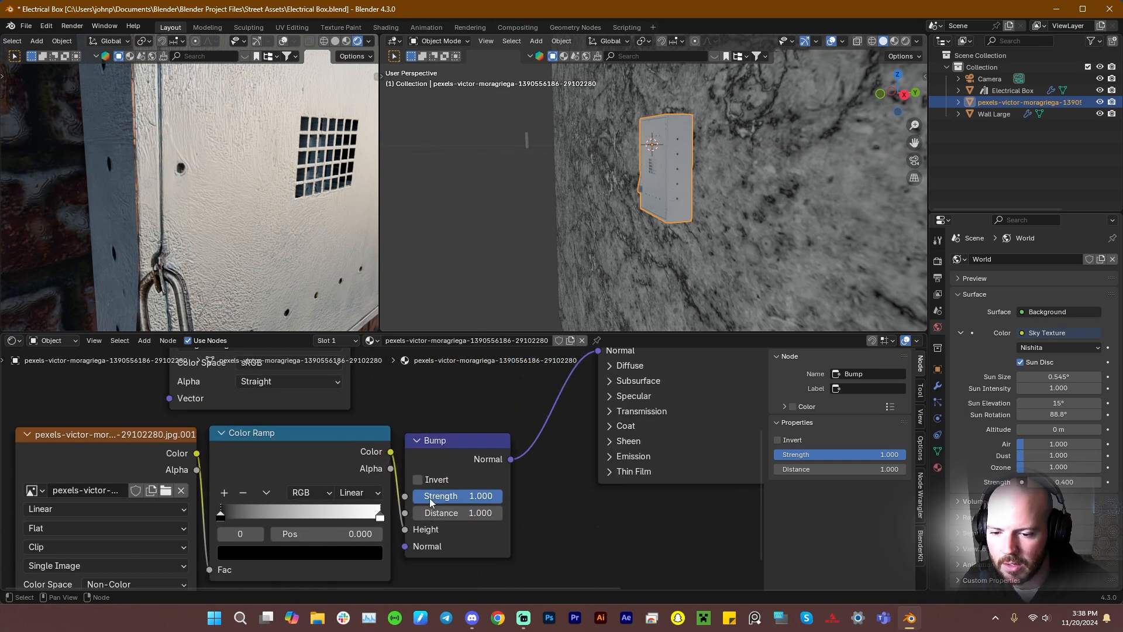
click(468, 514)
key(BackSpace)
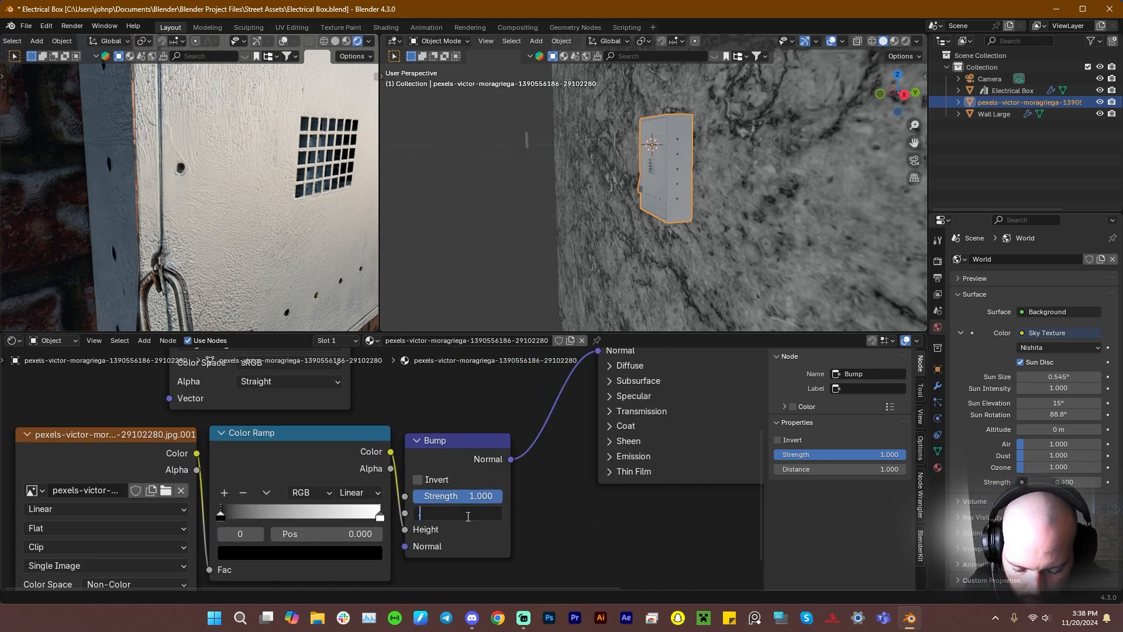
text(.02)
key(Return)
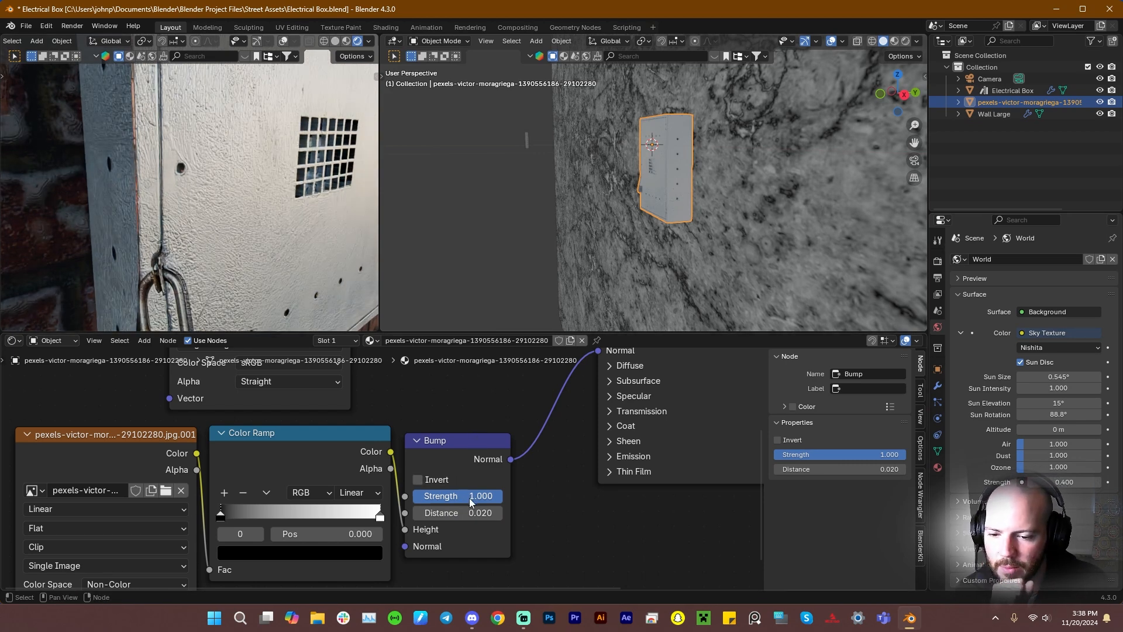
drag(470, 502, 426, 496)
scroll(479, 426, down, 3)
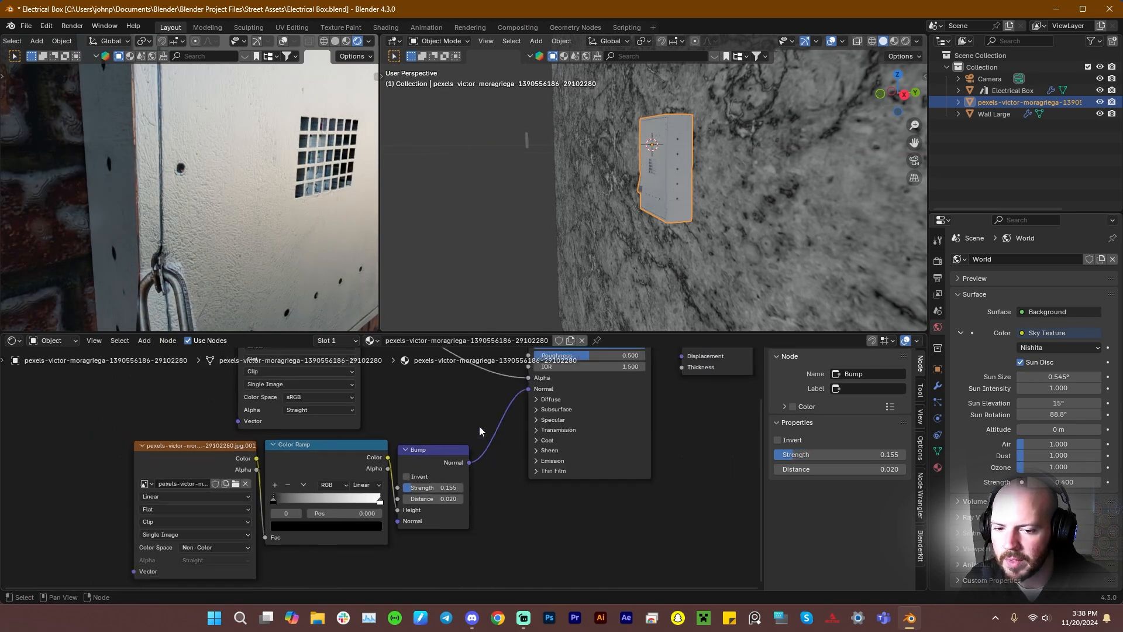
Try a Roughness of 0.255 on the box's Principled BSDF, then settle on 0.495 while viewing the box from the front
middle_drag(446, 431, 457, 489)
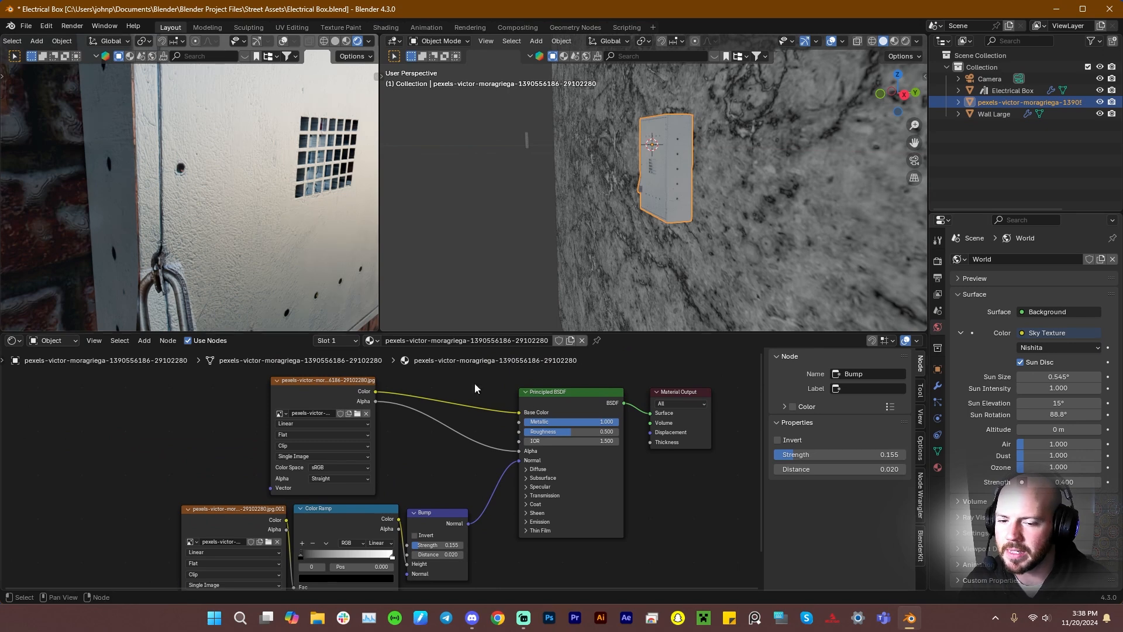
drag(579, 434, 555, 434)
middle_drag(225, 254, 177, 188)
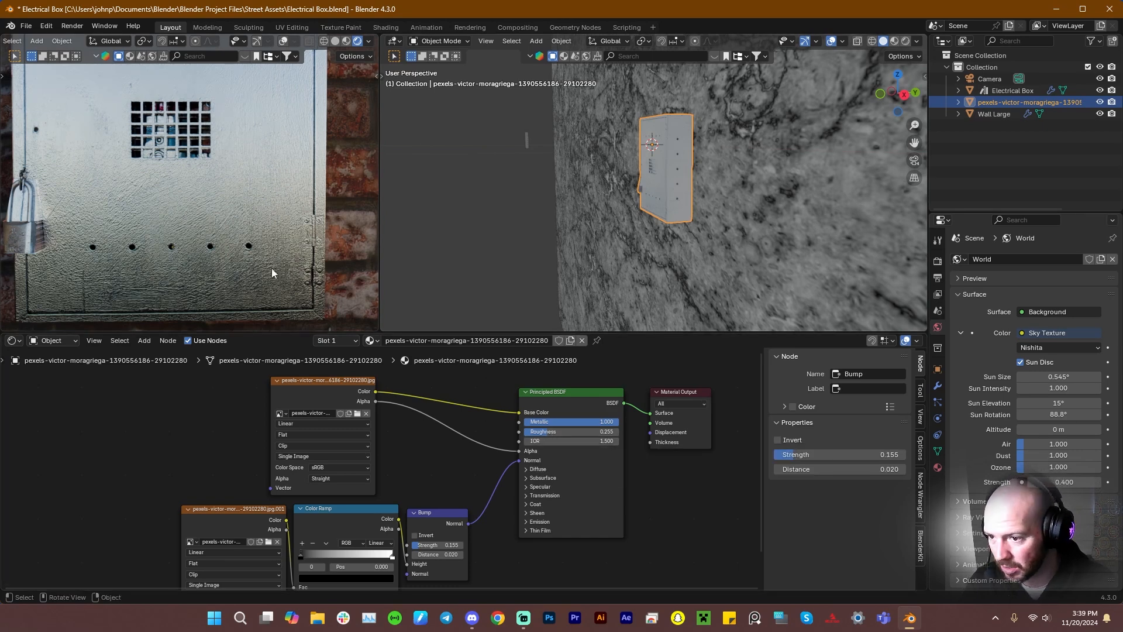
drag(548, 432, 571, 432)
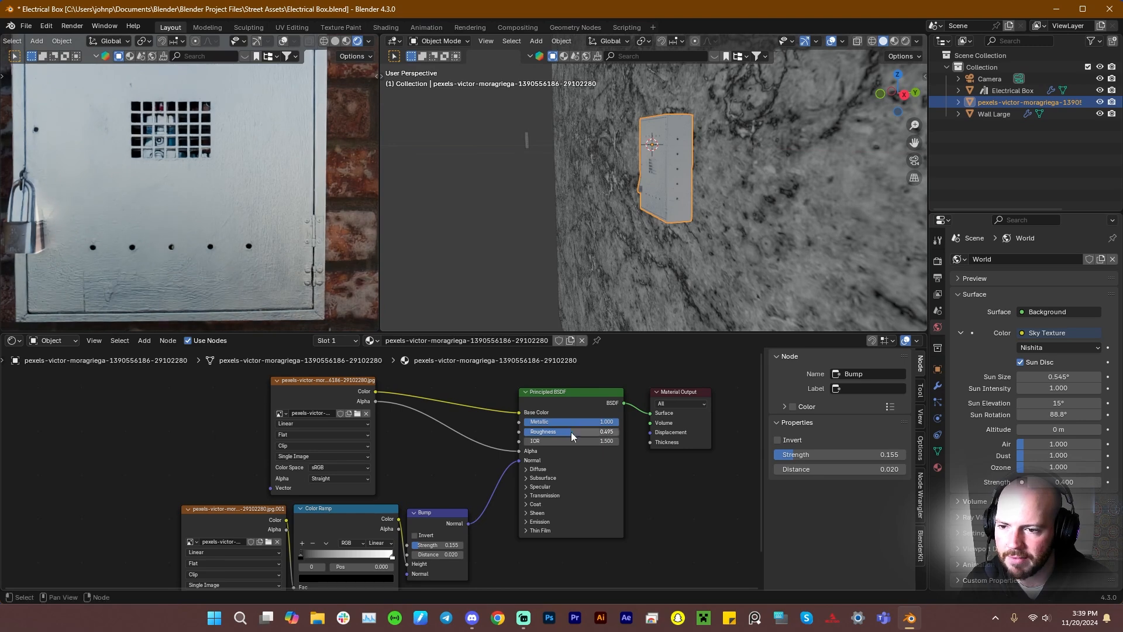
Disconnect the color image texture's Alpha output from the Principled BSDF's Alpha input
scroll(486, 382, down, 3)
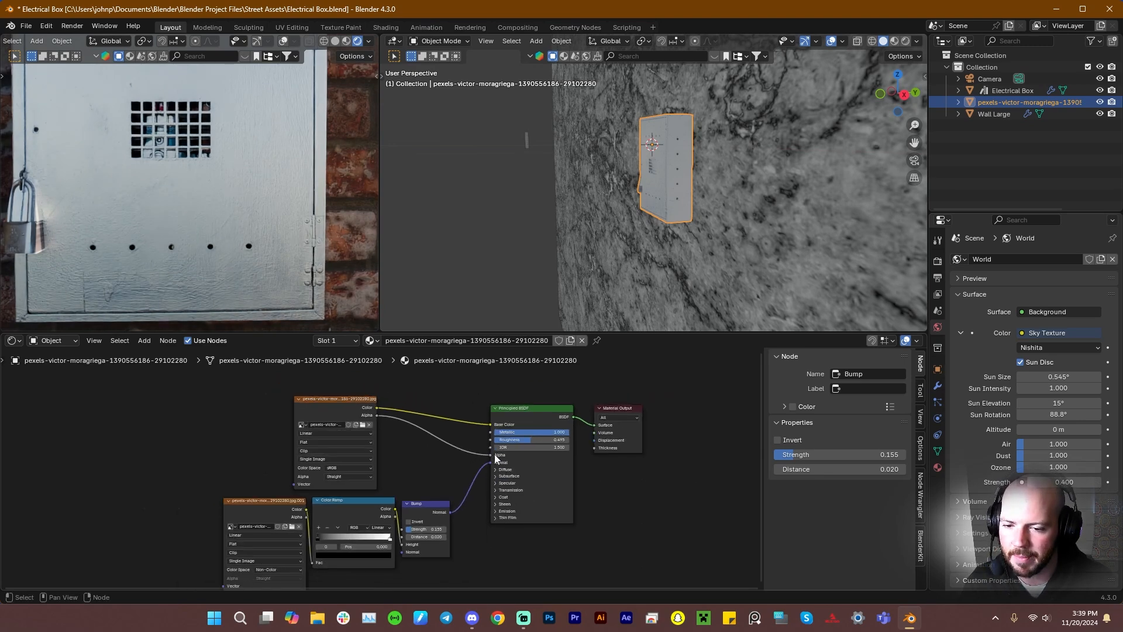
drag(490, 454, 385, 440)
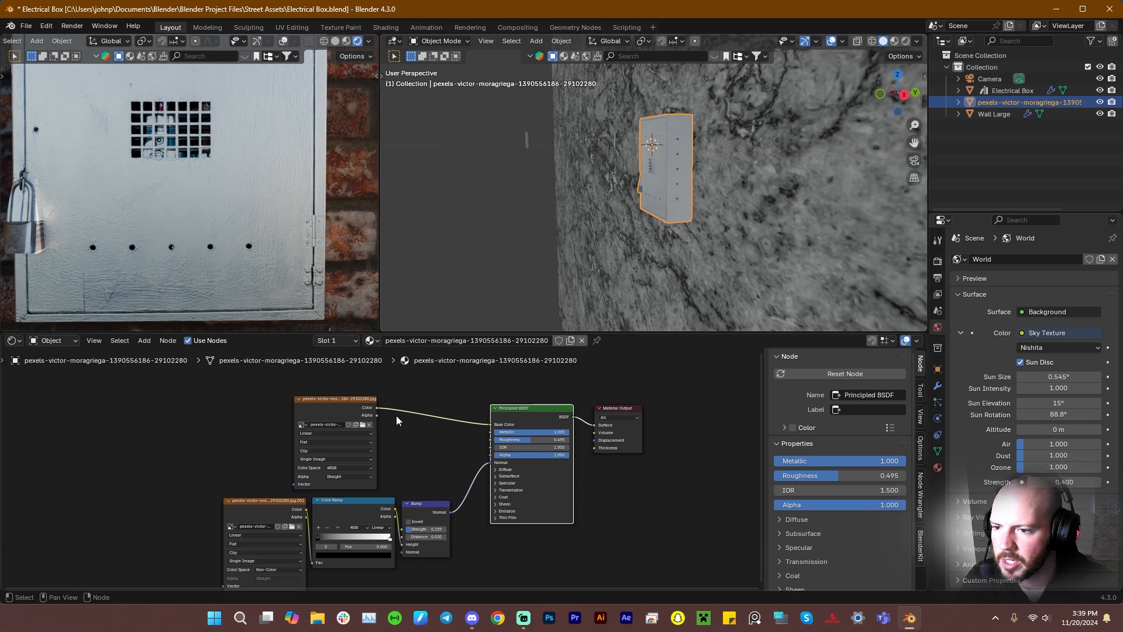
scroll(409, 422, up, 3)
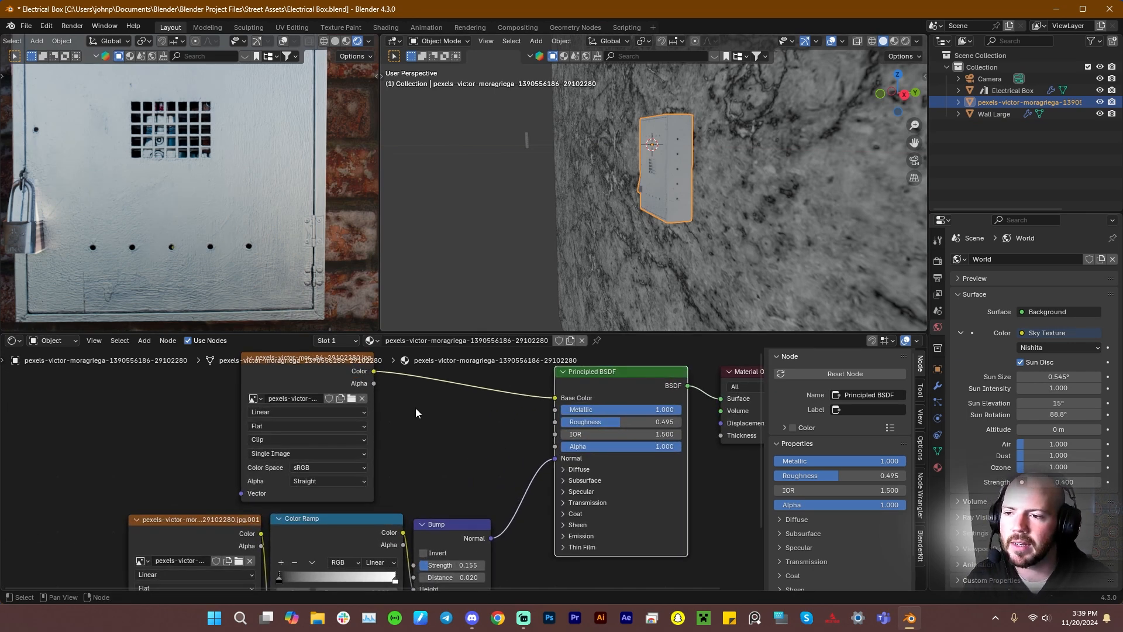
scroll(415, 408, down, 2)
middle_drag(417, 419, 421, 444)
scroll(431, 422, up, 2)
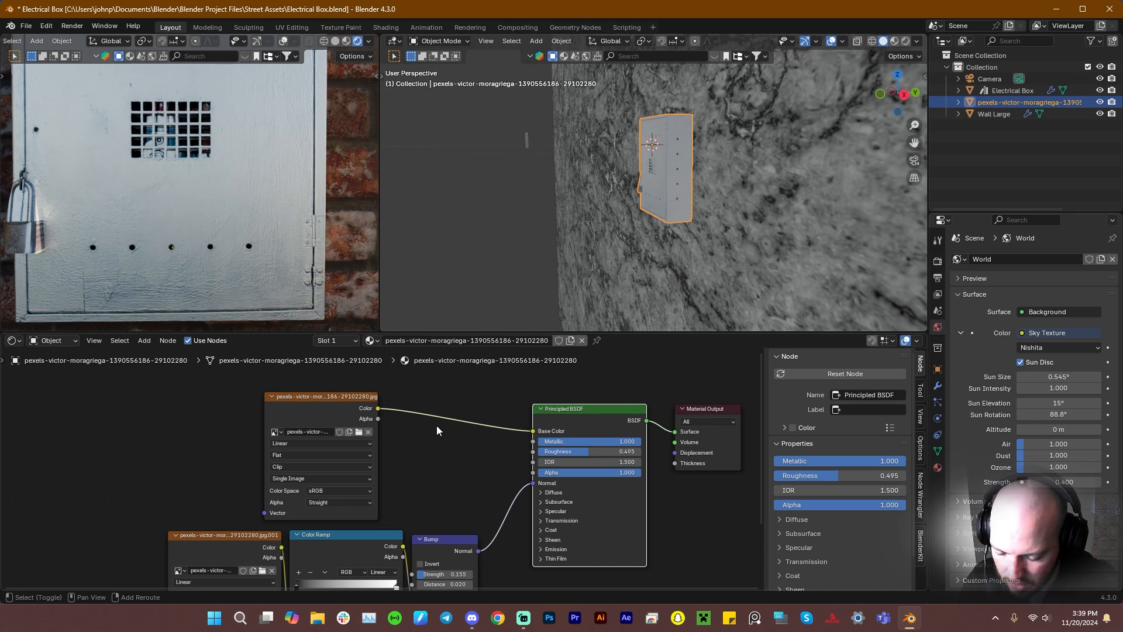
Insert a Hue/Saturation/Value node between the image's Color and the Base Color, and set its Value to 0.310
key(shift+a)
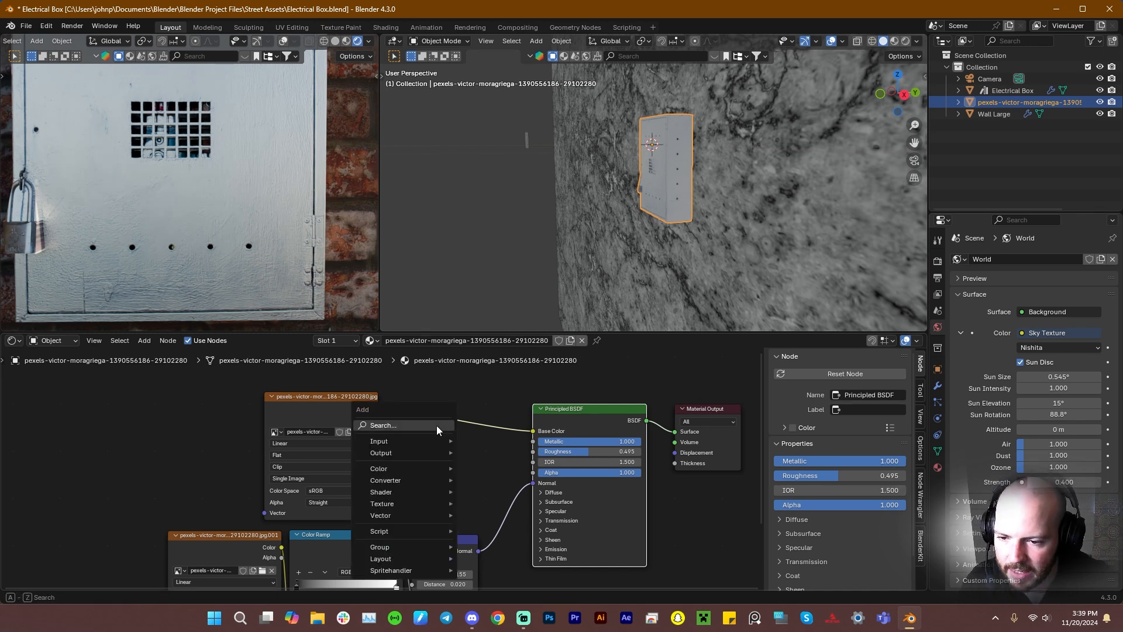
click(436, 425)
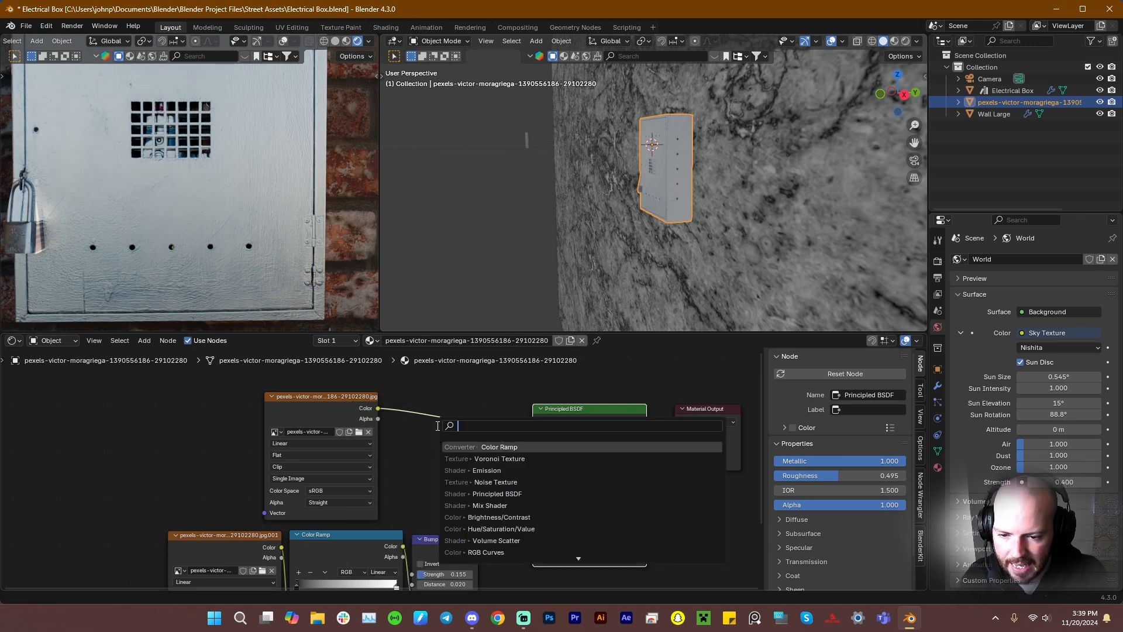
text(hu)
click(501, 447)
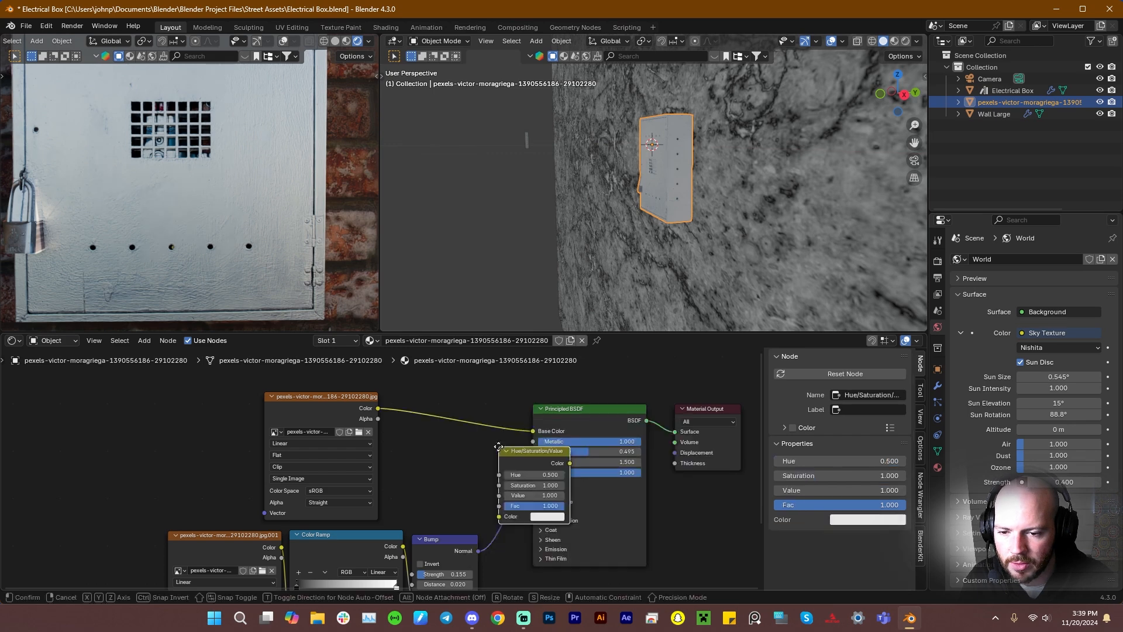
click(435, 442)
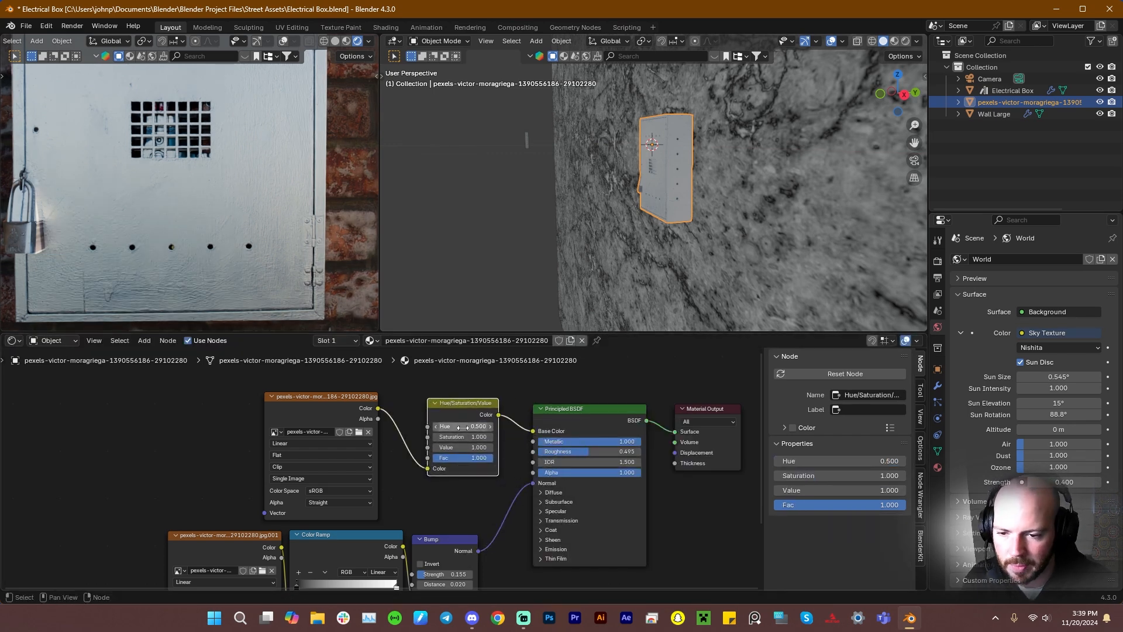
drag(464, 447, 422, 447)
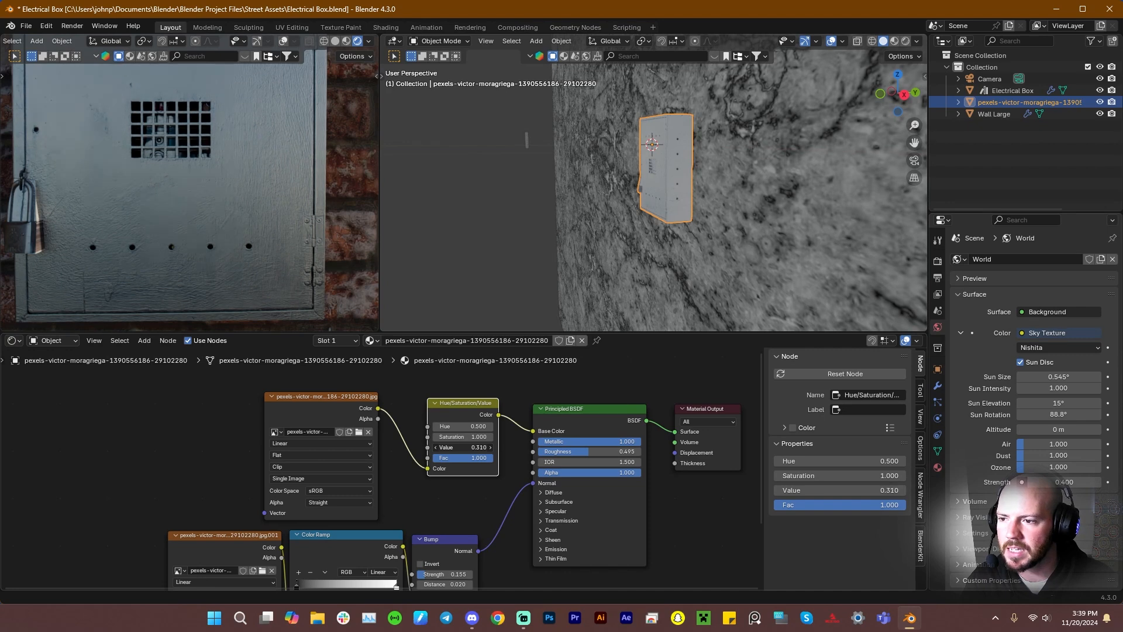
Examine the darkened electrical box up close and from a distance against the brick wall
scroll(459, 448, down, 2)
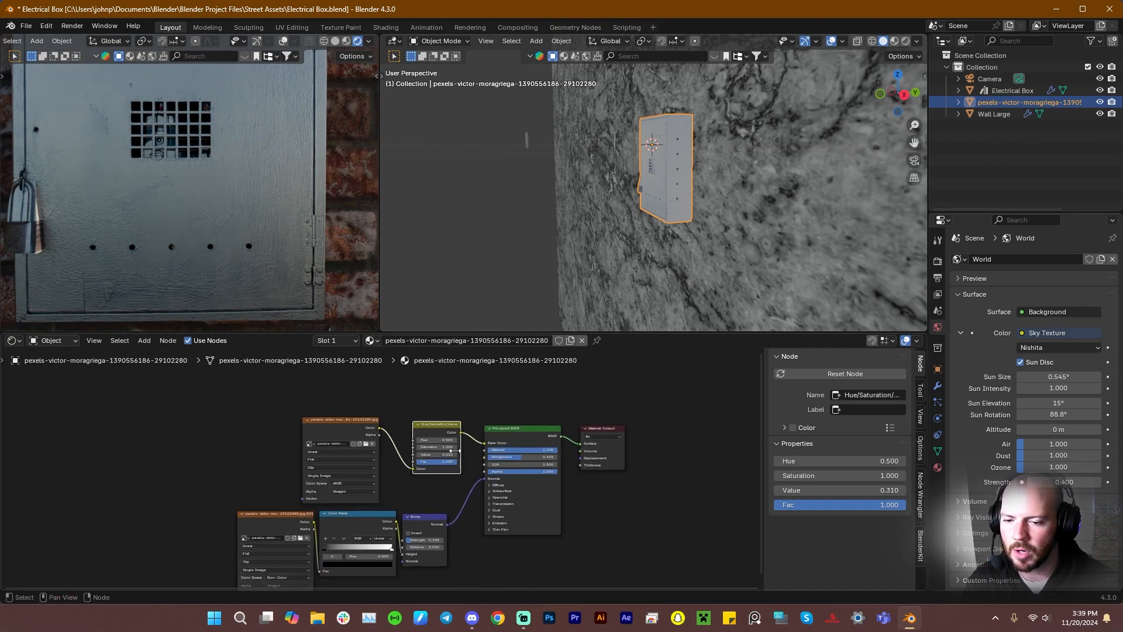
scroll(462, 449, up, 5)
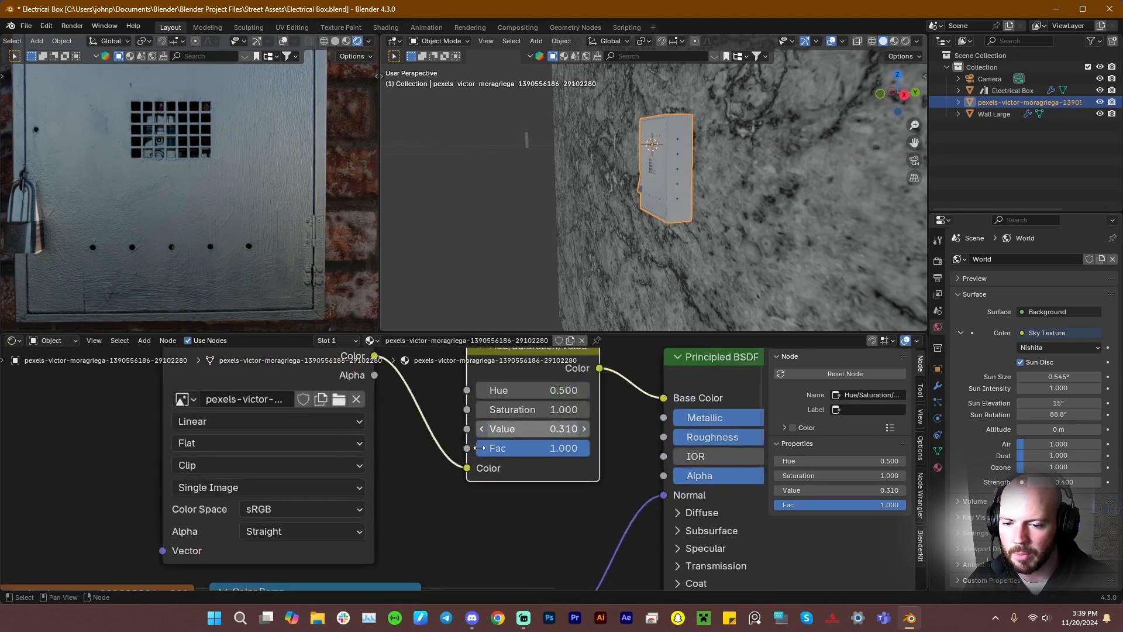
scroll(478, 448, down, 4)
middle_drag(562, 202, 680, 243)
scroll(680, 243, up, 3)
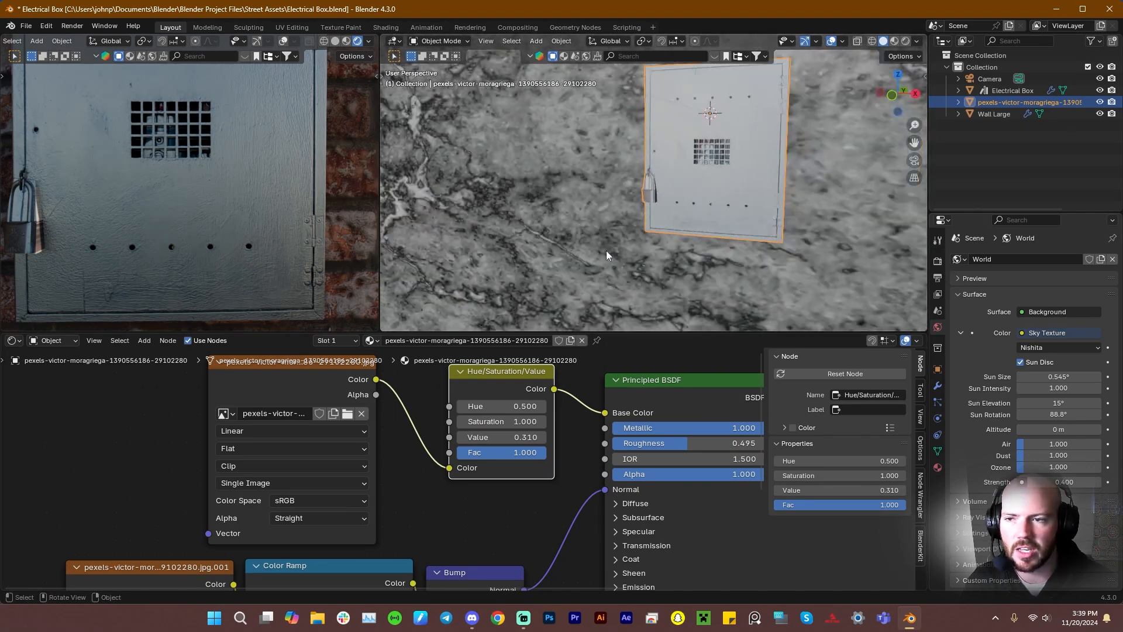
scroll(251, 209, down, 5)
scroll(275, 218, up, 3)
middle_drag(275, 219, 198, 178)
scroll(251, 212, down, 4)
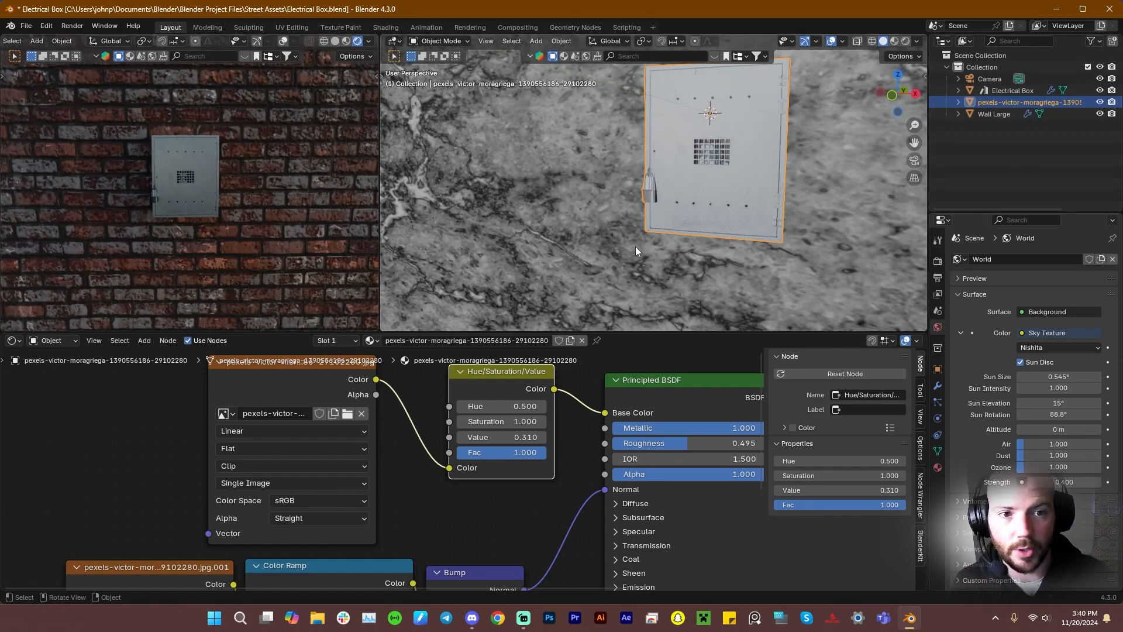
right_click(990, 106)
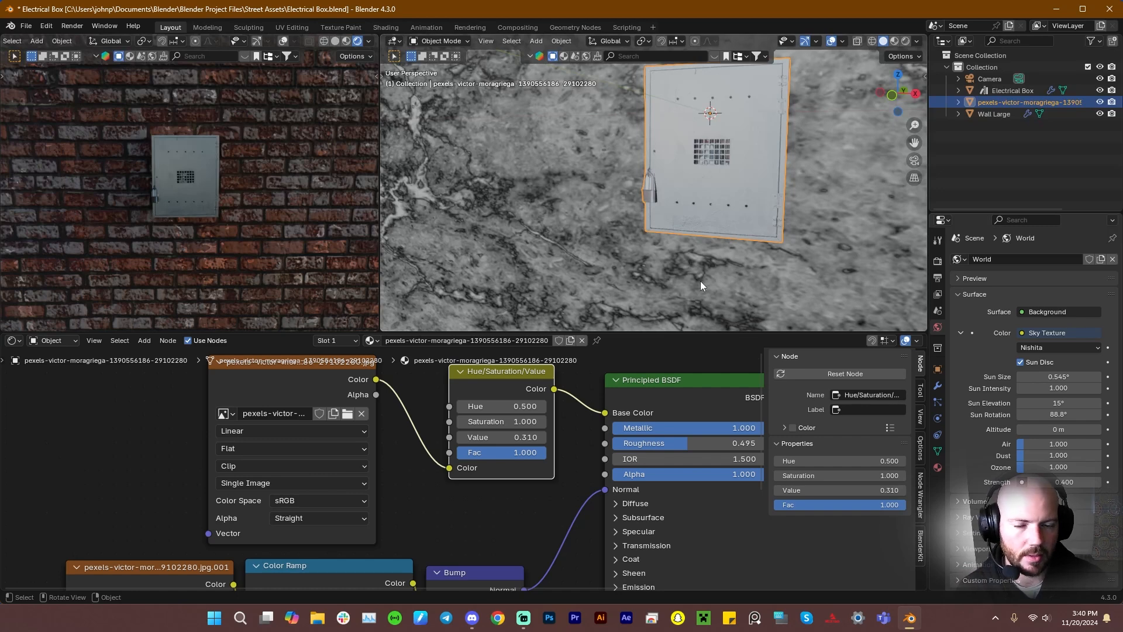
Review the Street Assets asset library and its path in the File Paths preferences
click(45, 26)
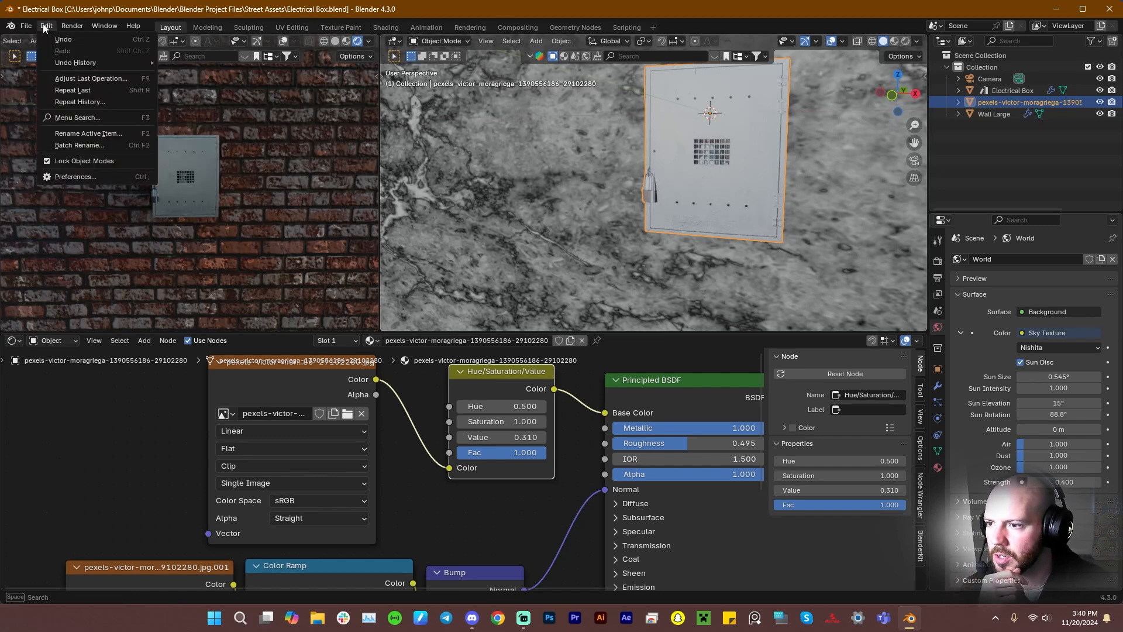
click(76, 177)
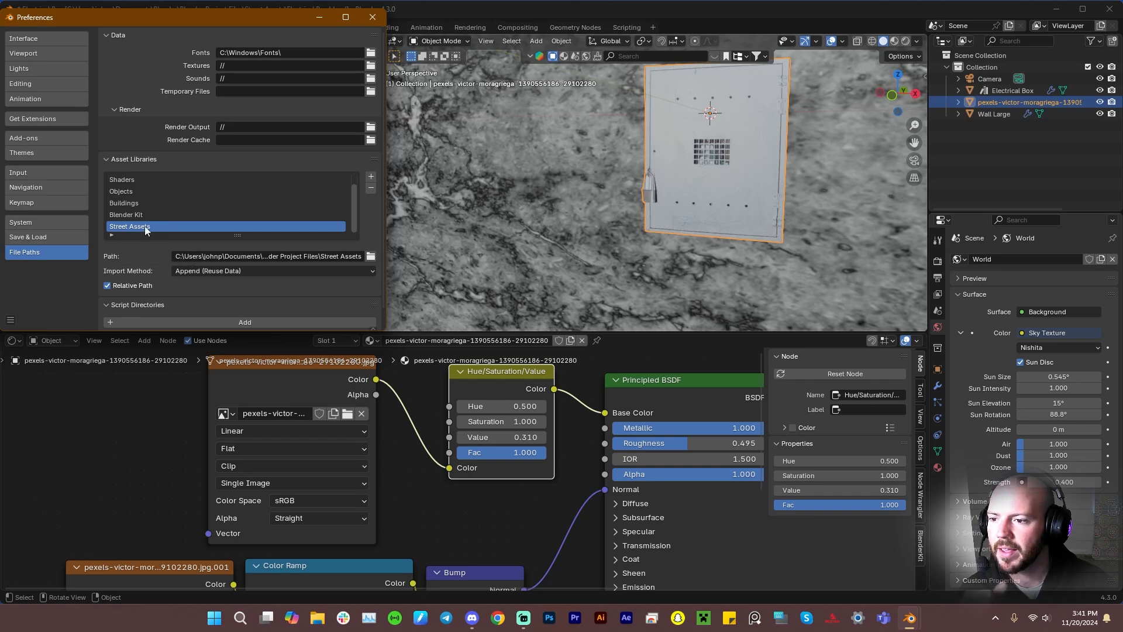
click(372, 16)
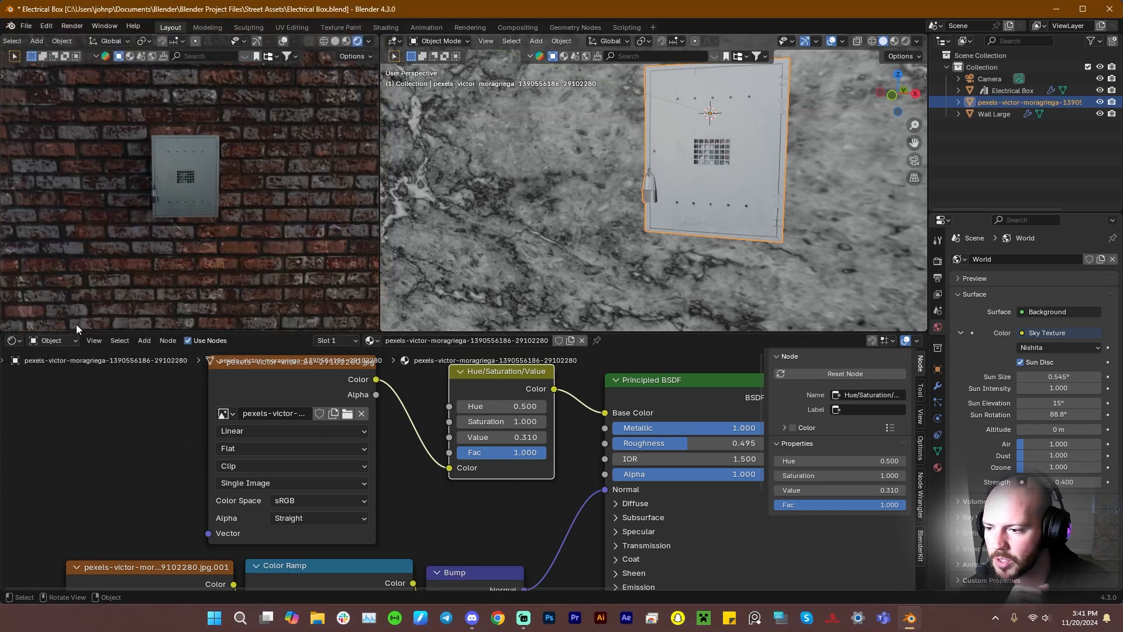
Switch the node editor area to the Asset Browser and show the Street Assets library
click(14, 341)
click(390, 411)
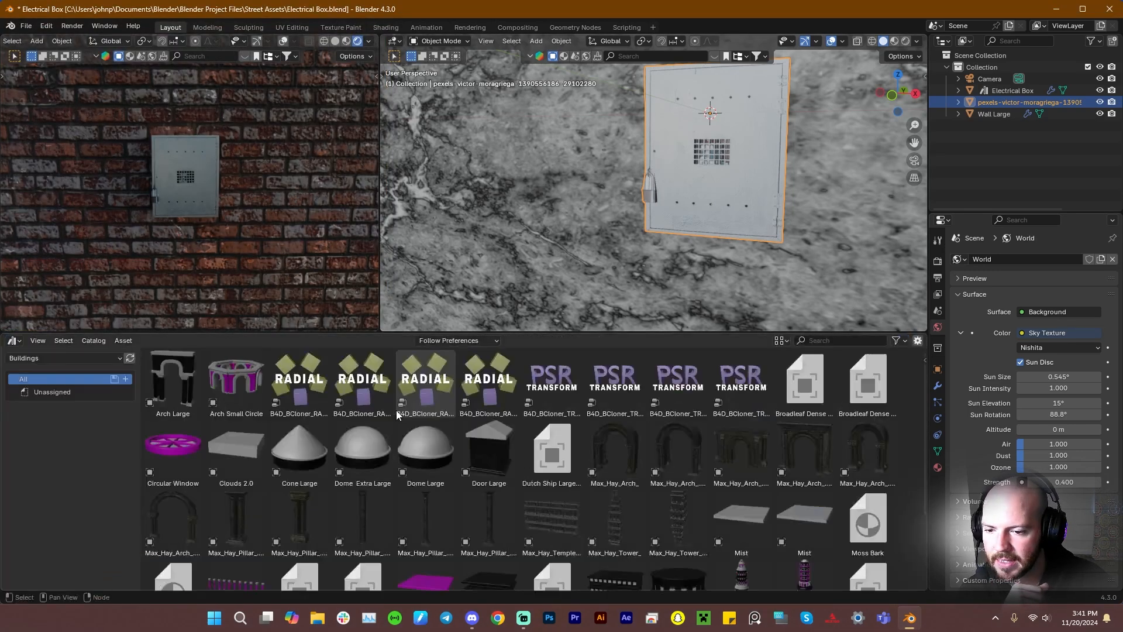
click(69, 355)
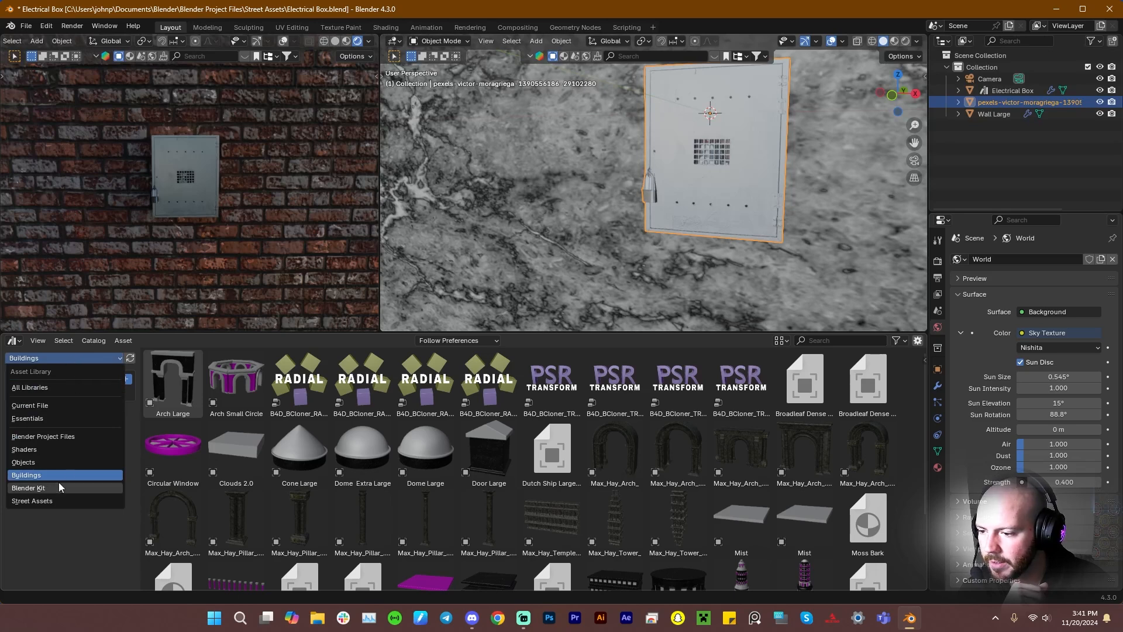
click(55, 500)
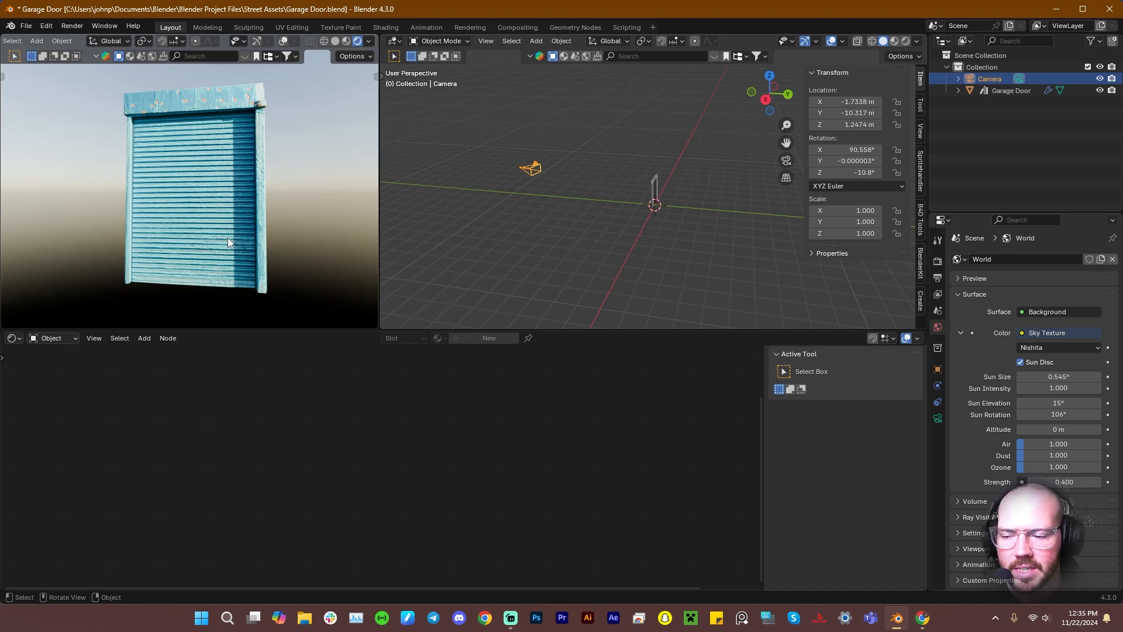
In the Garage Door file, import pexels-emrecan-2454640.jpg from the Street Assets folder as an image mesh plane
middle_drag(178, 128, 238, 243)
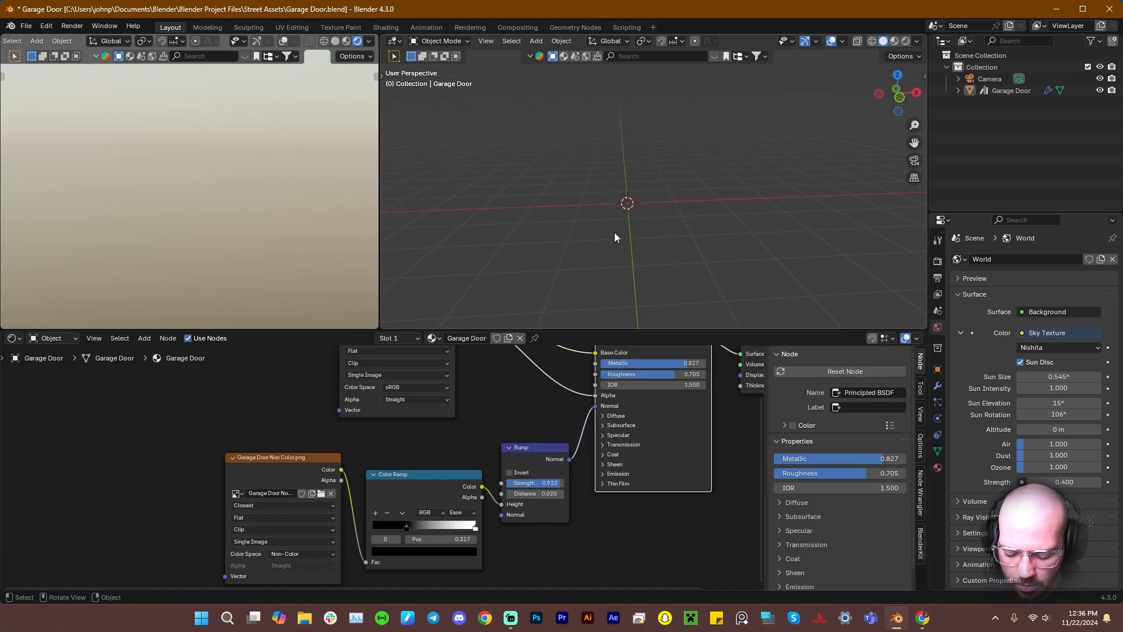
key(shift+a)
mouse_move(590, 371)
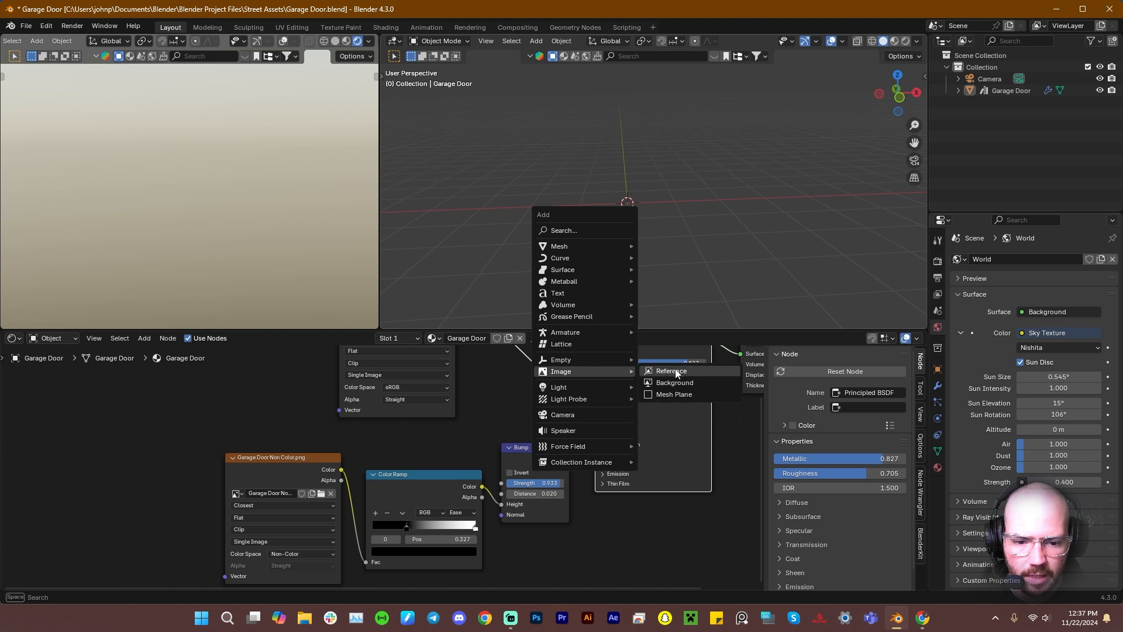
click(680, 395)
click(310, 460)
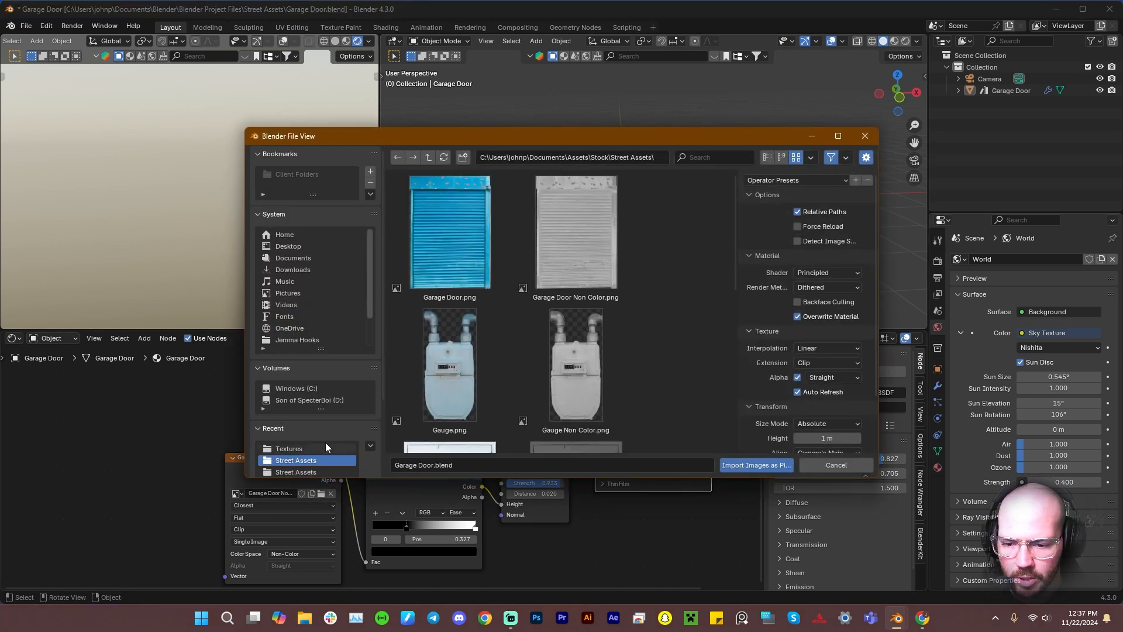
scroll(571, 320, down, 6)
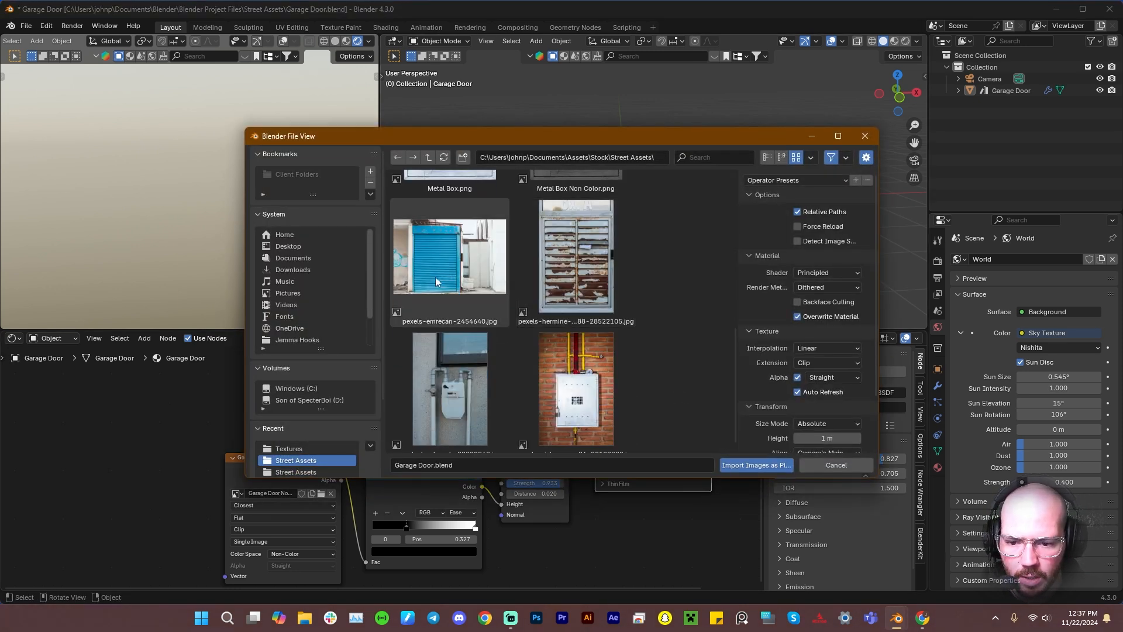
click(436, 281)
click(755, 464)
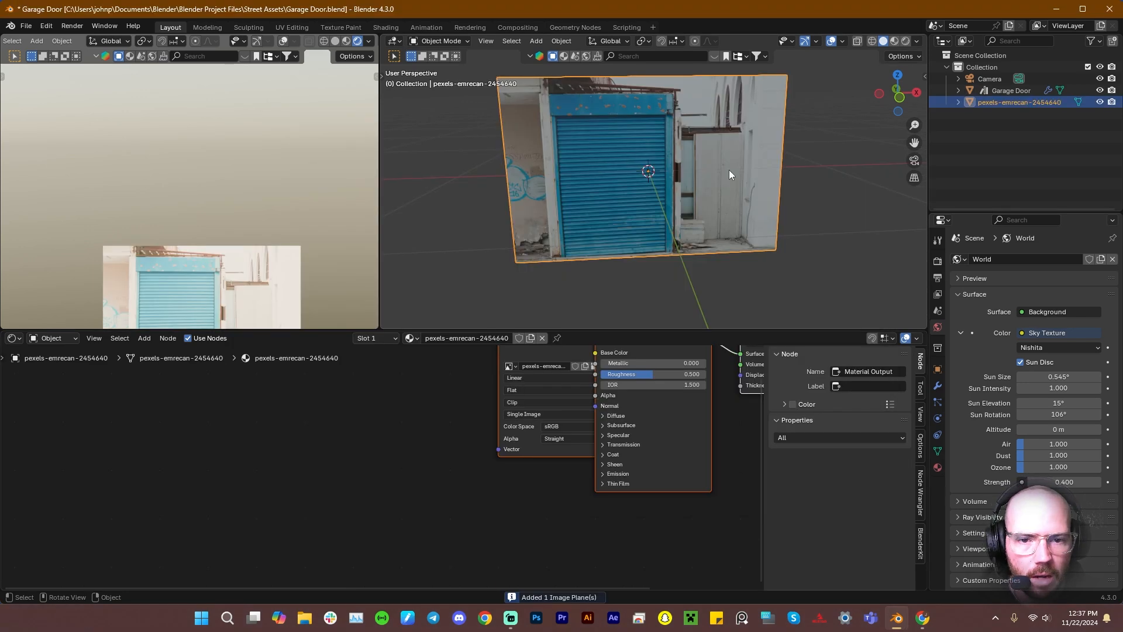
Put the photo plane in Edit Mode and make sure Correct Face Attributes is enabled in the transform options
key(Tab)
click(908, 55)
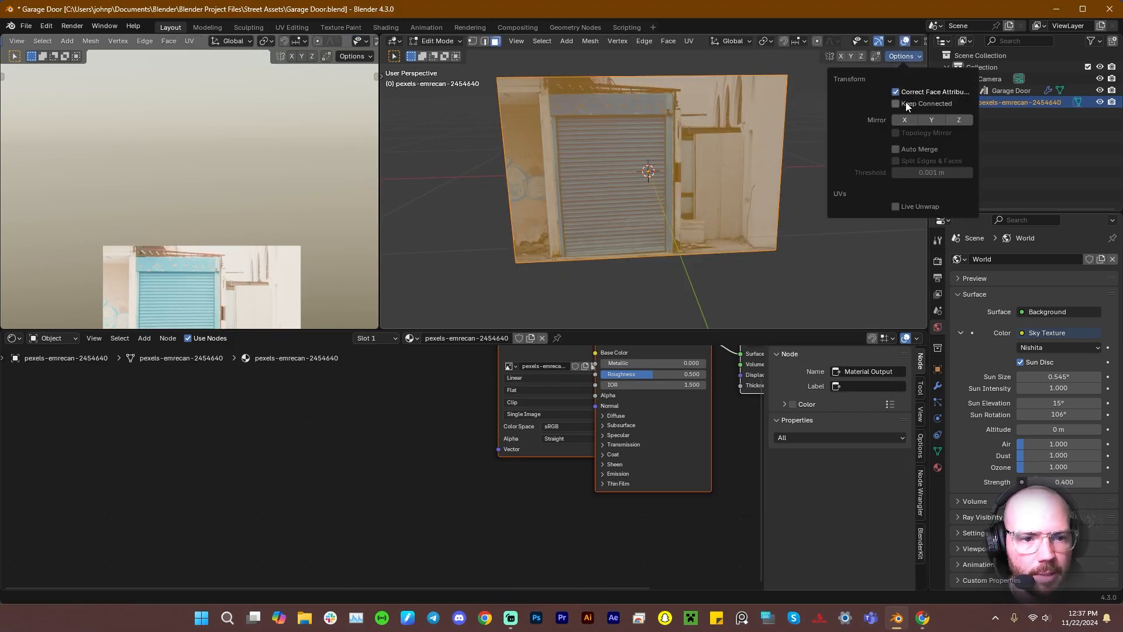
middle_drag(740, 232, 767, 115)
scroll(732, 205, up, 1)
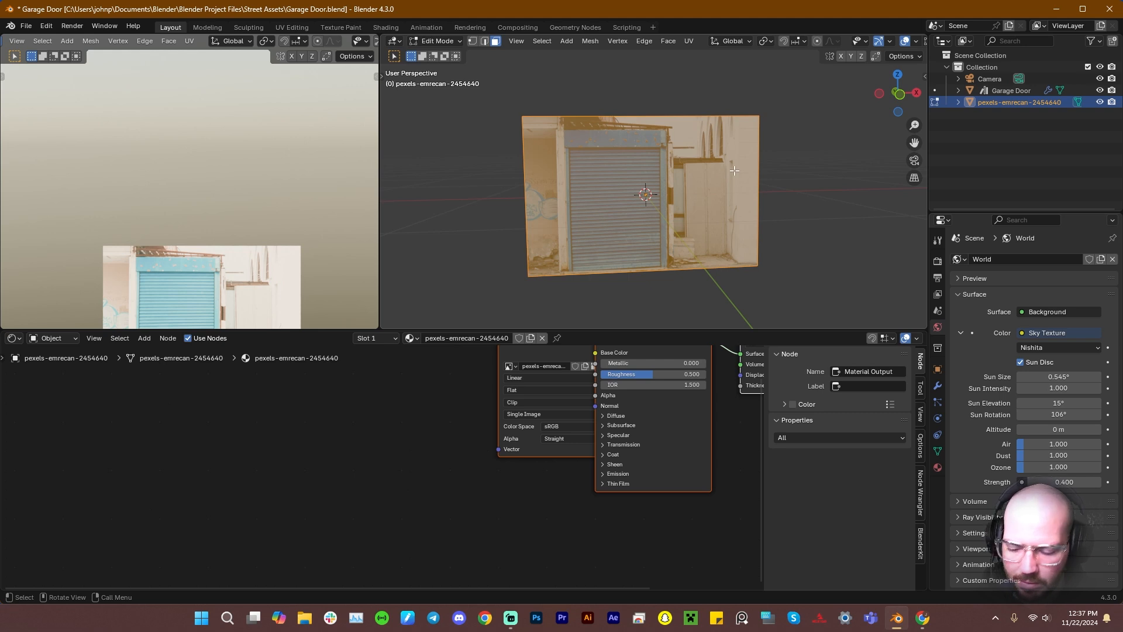
Crop the photo plane by moving its two right-hand vertices inward along X to the blue shutter's right edge
key(q)
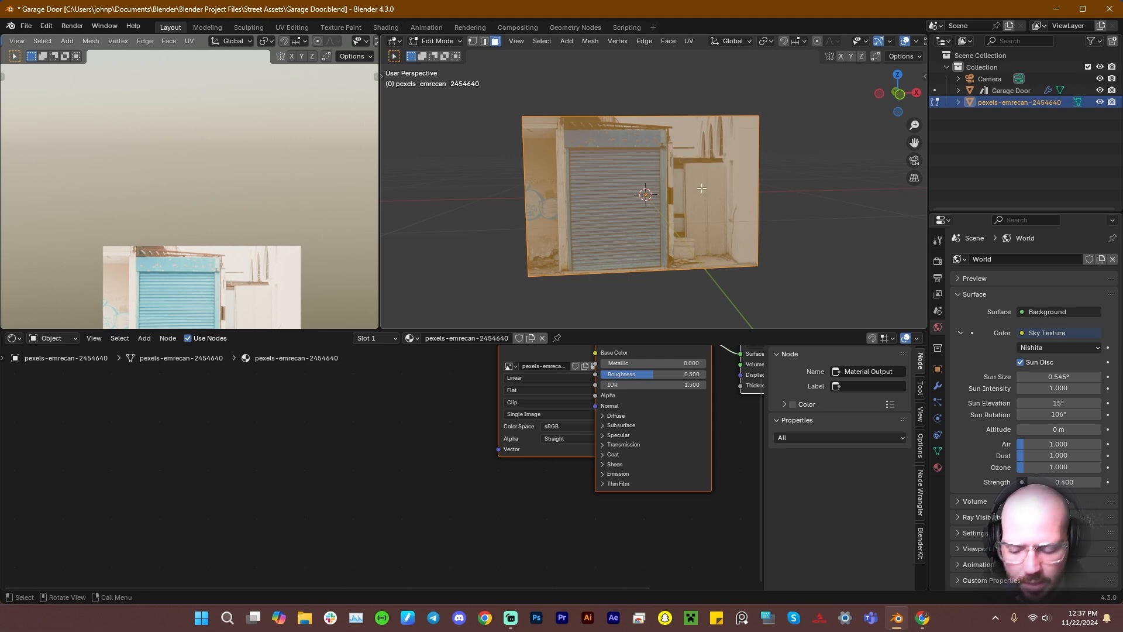
click(760, 117)
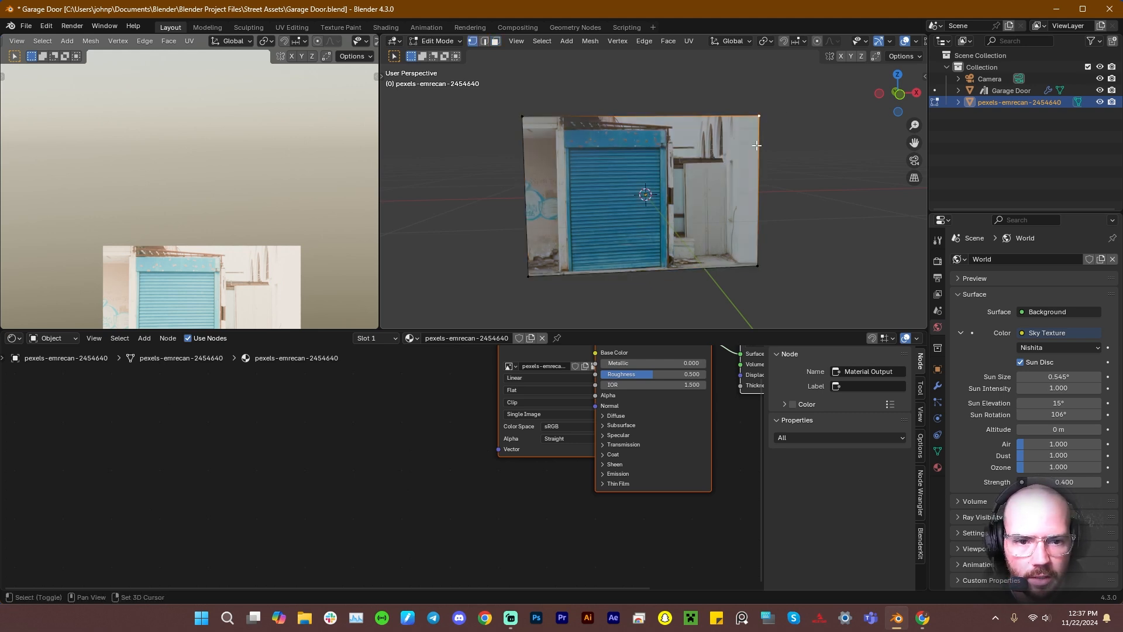
shift+click(771, 267)
key(g)
key(x)
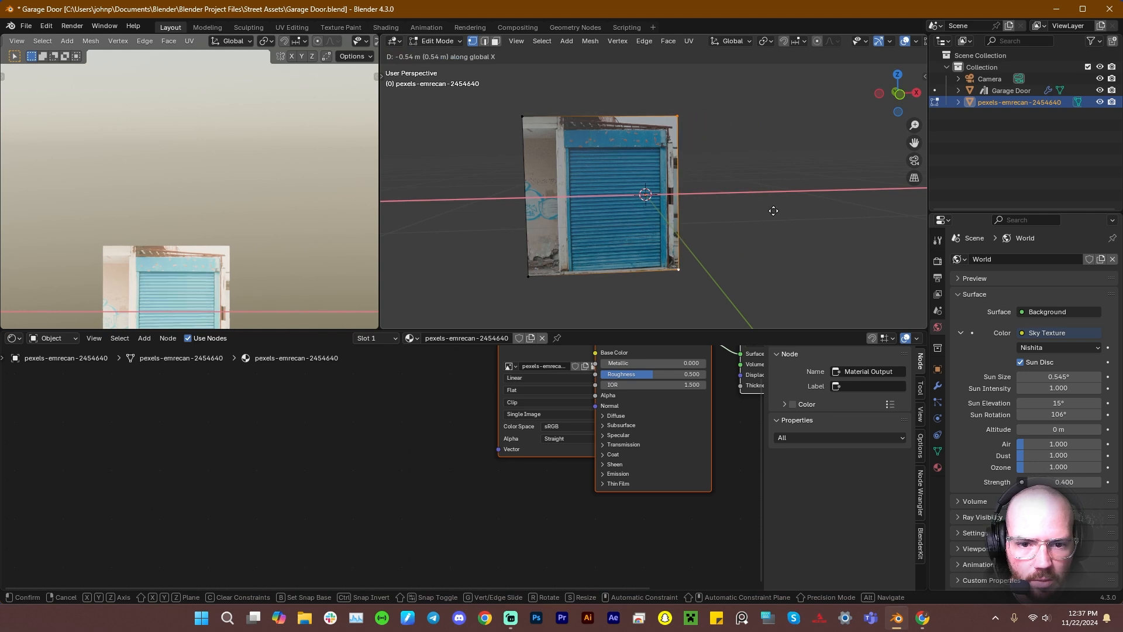
click(764, 214)
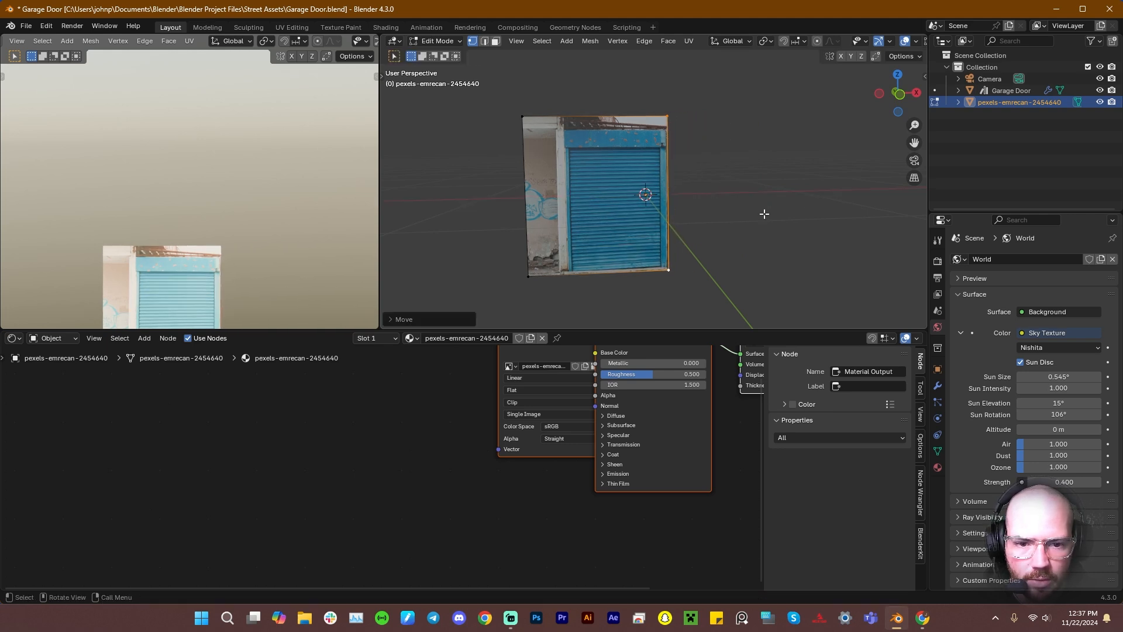
key(g)
key(z)
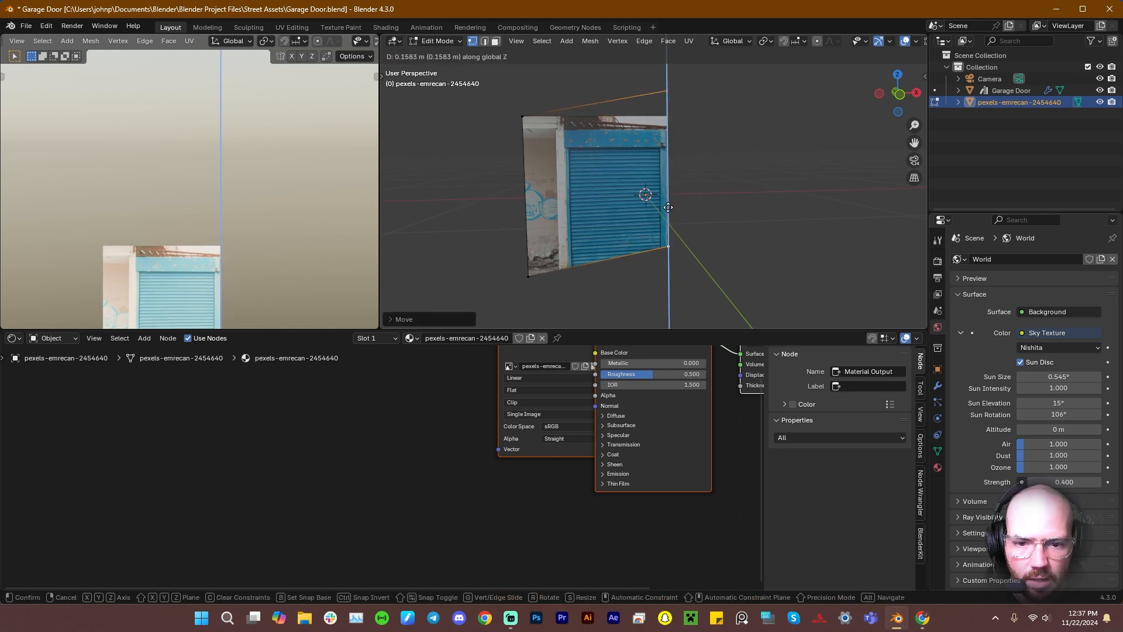
right_click(674, 214)
key(a)
key(g)
key(z)
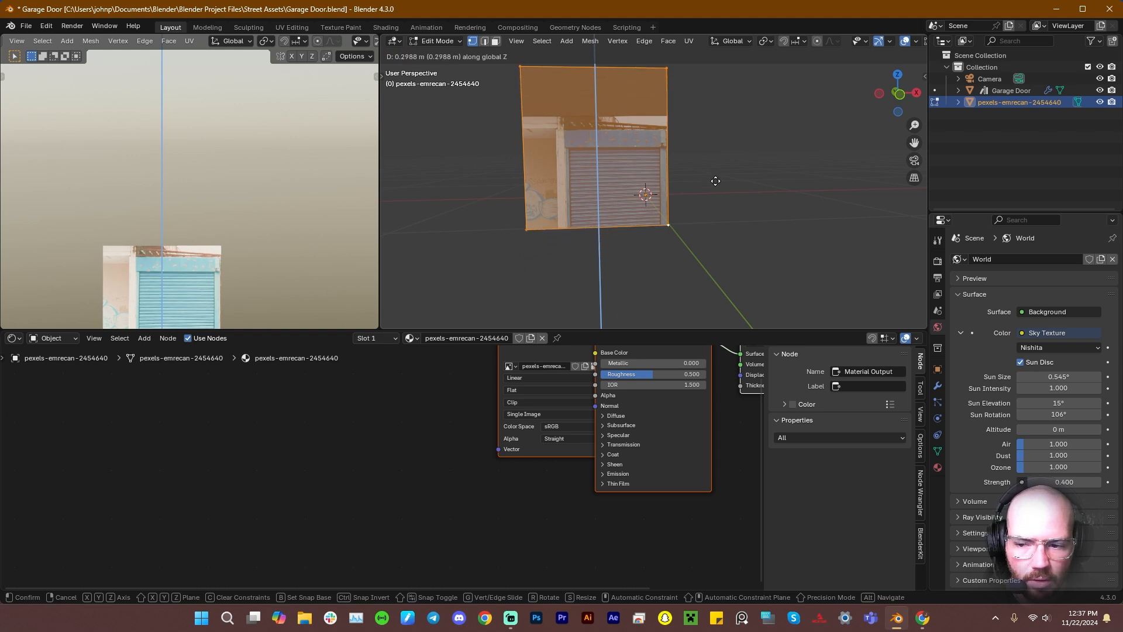
right_click(654, 242)
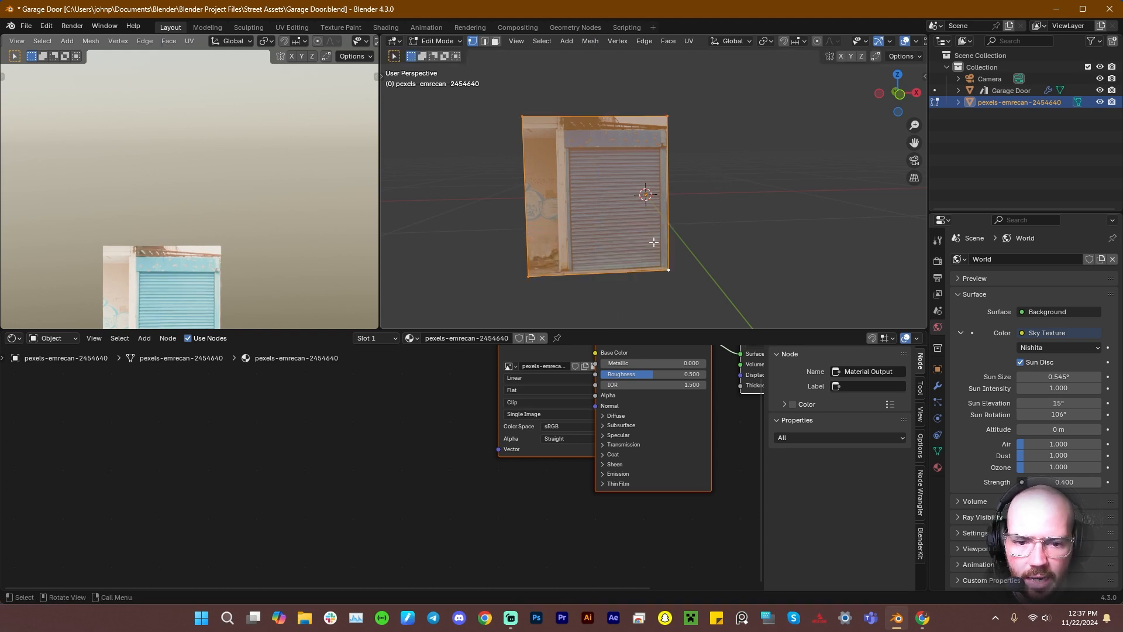
Return to Object Mode and raise the photo plane along Z so its bottom edge sits near ground level
key(Tab)
key(g)
key(z)
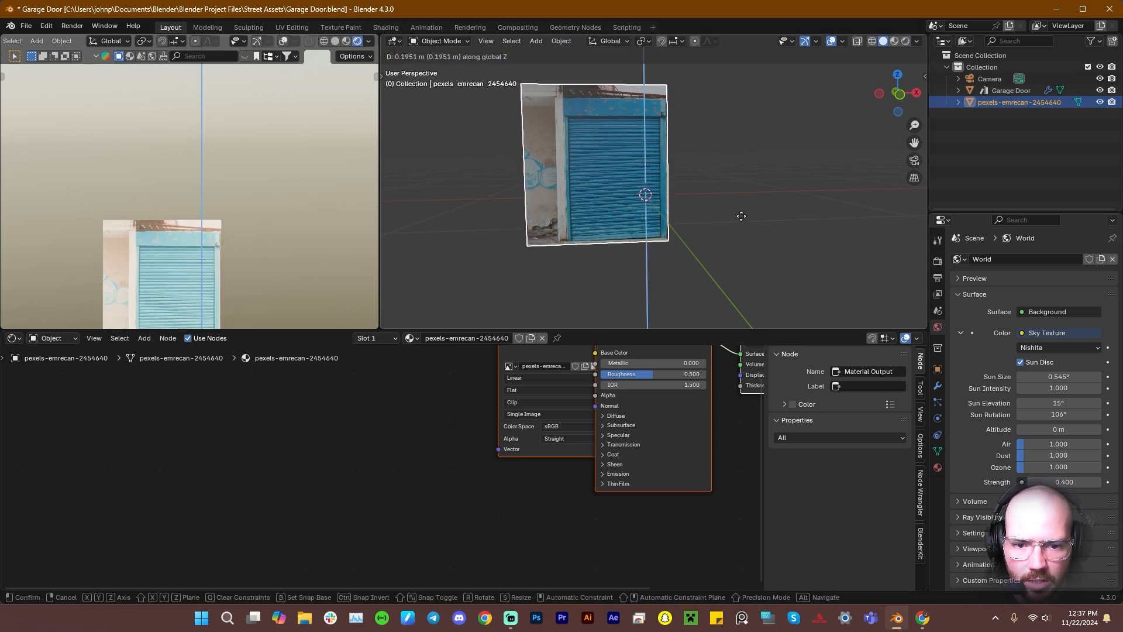
click(718, 193)
scroll(165, 261, down, 4)
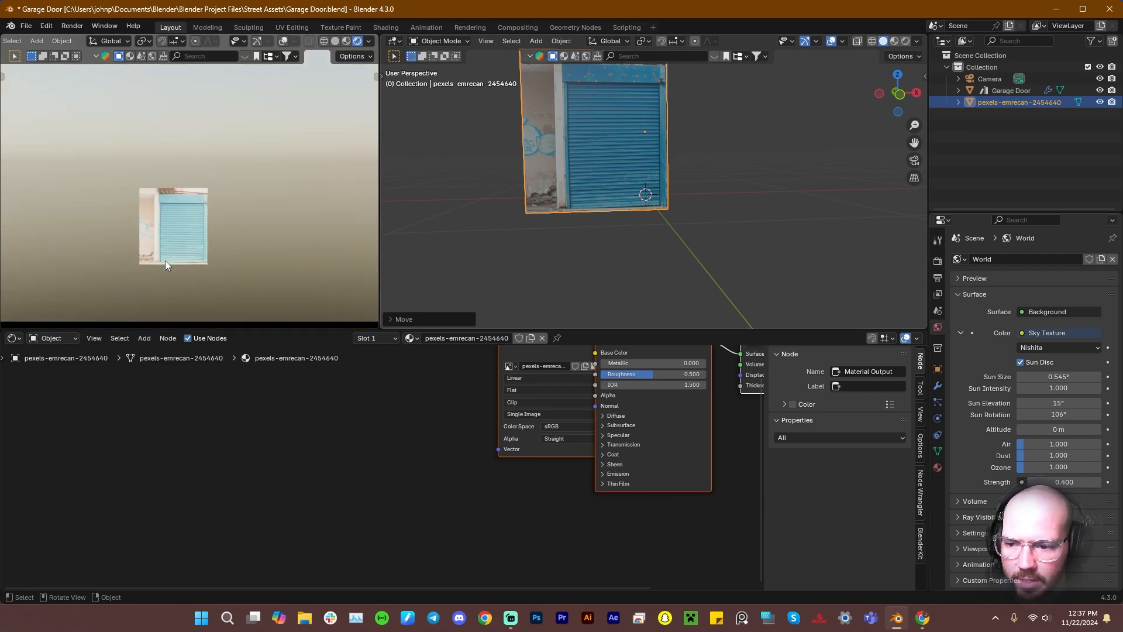
shift+middle_drag(212, 256, 221, 291)
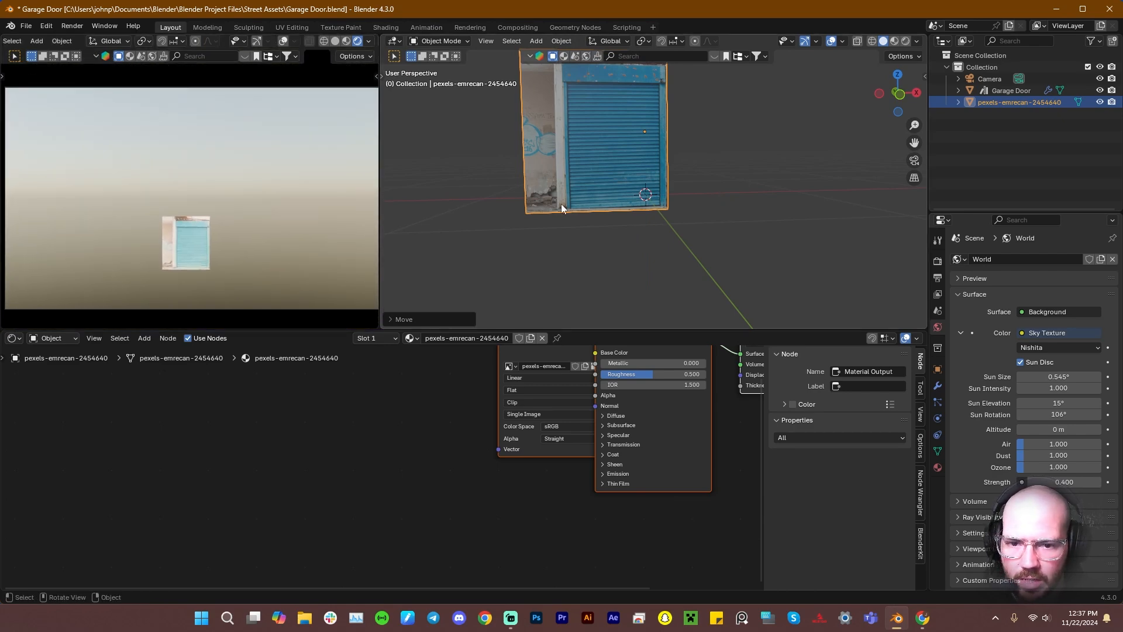
Scale up the photo plane and raise it about 0.7 m along Z to bring its bottom edge back to ground level
key(s)
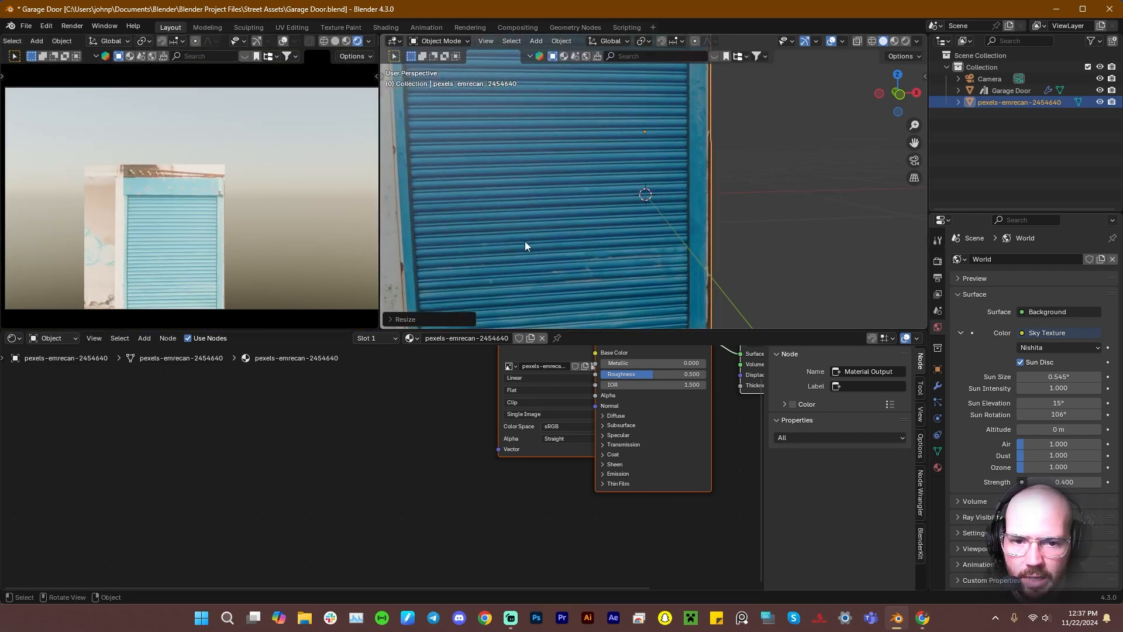
click(702, 237)
key(g)
key(z)
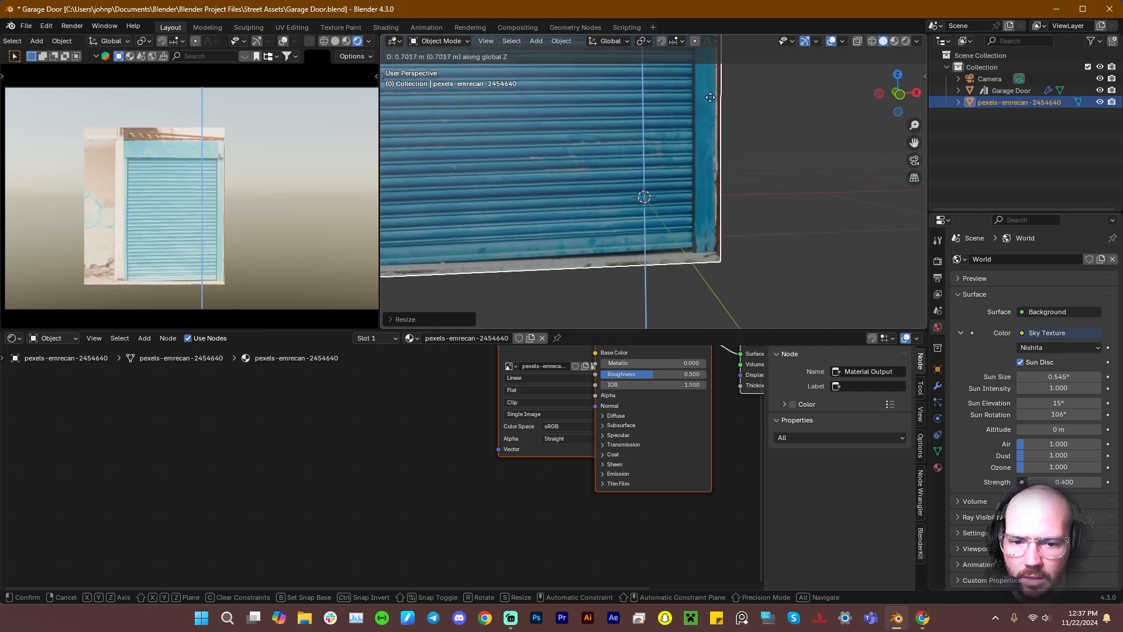
click(712, 110)
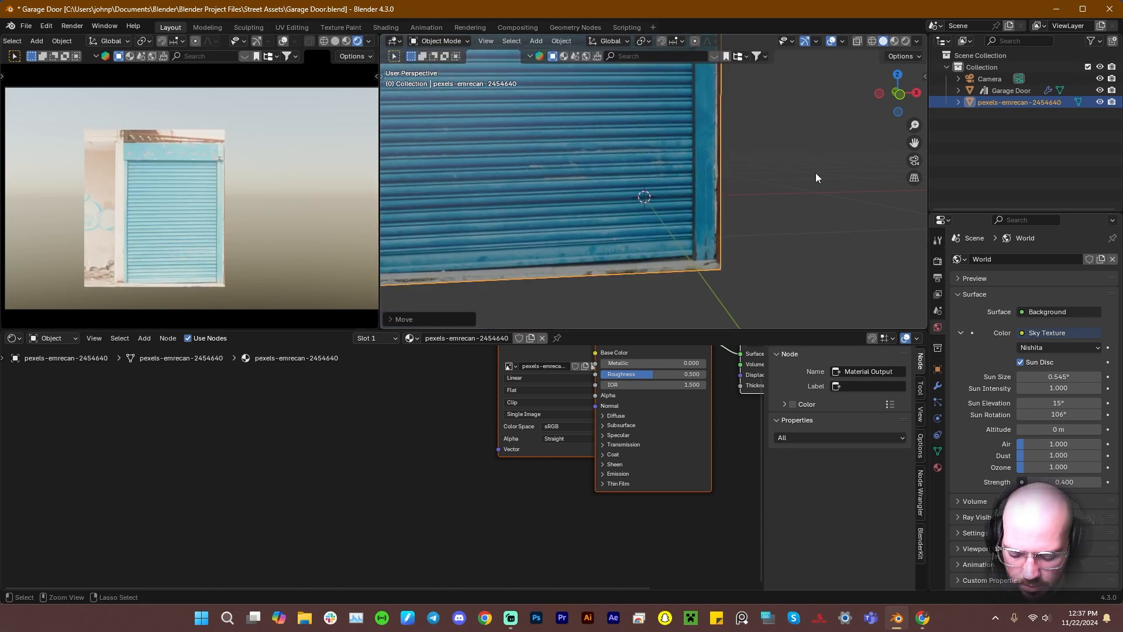
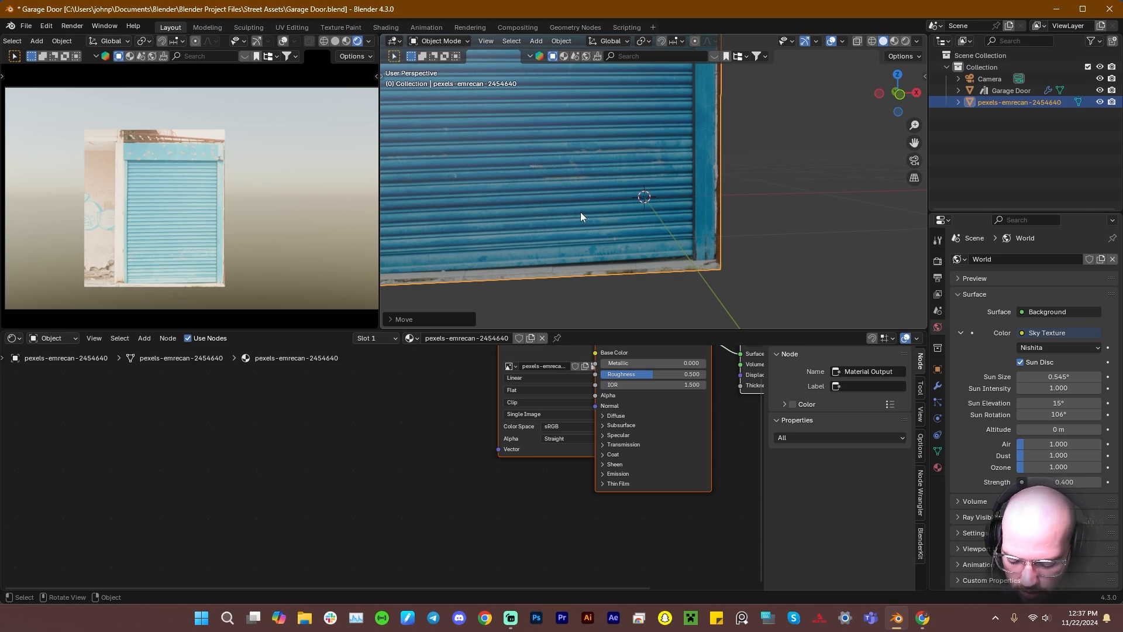
Apply the photo plane's scale and put it back in Edit Mode
key(ctrl+a)
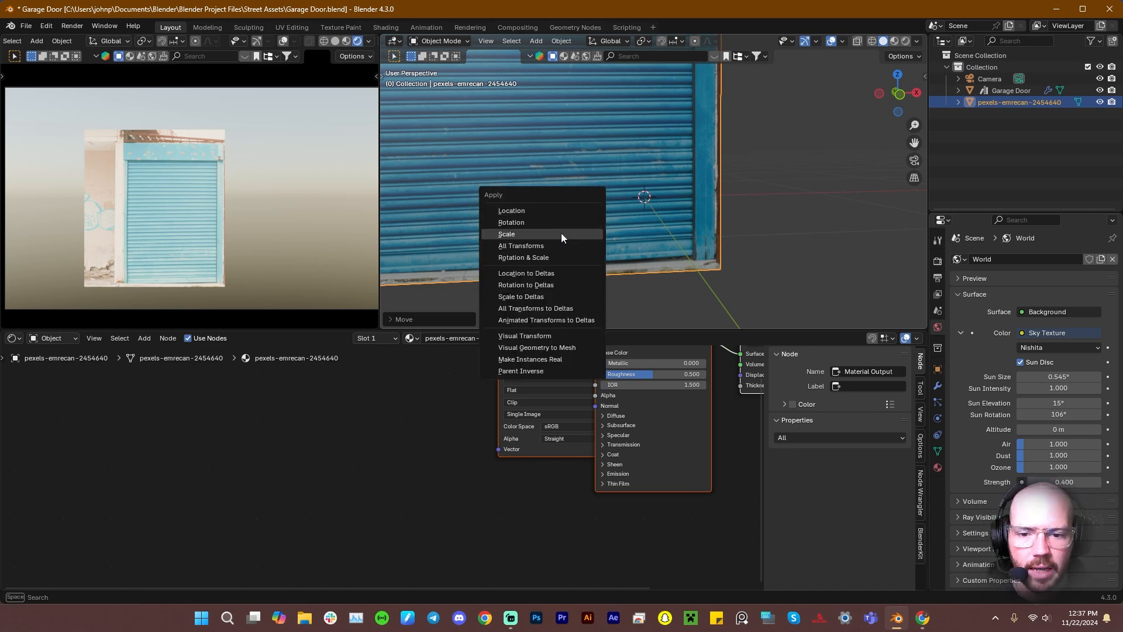
click(561, 233)
middle_drag(665, 222, 714, 251)
key(Tab)
scroll(655, 258, down, 3)
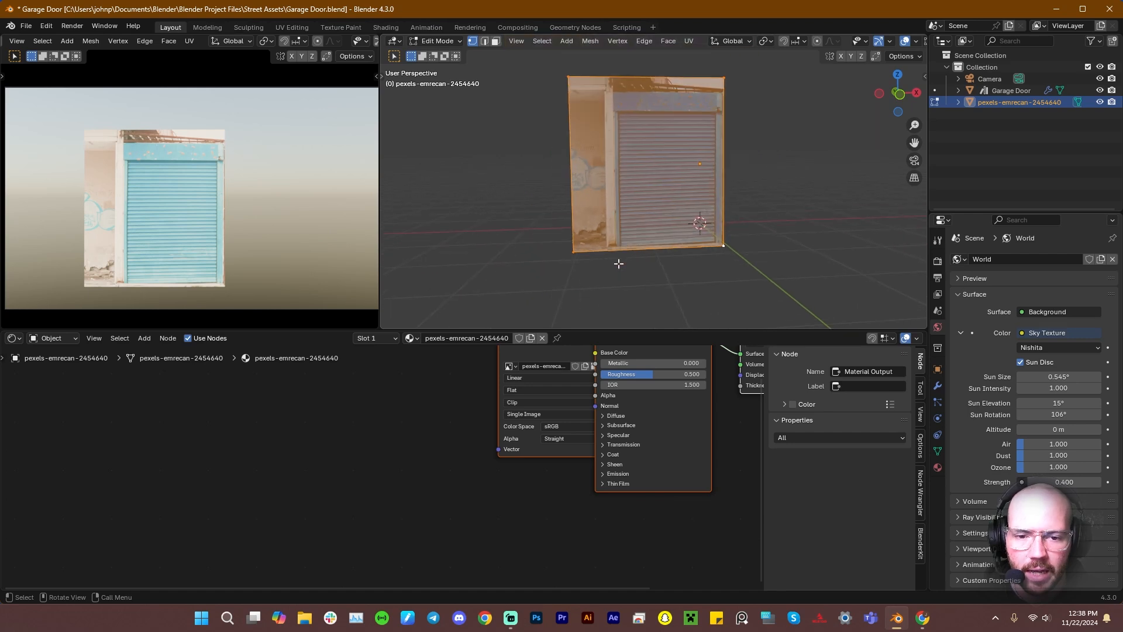
Crop the photo plane's left side by moving its two left vertices about 0.74 m along X to the blue frame's edge
click(574, 250)
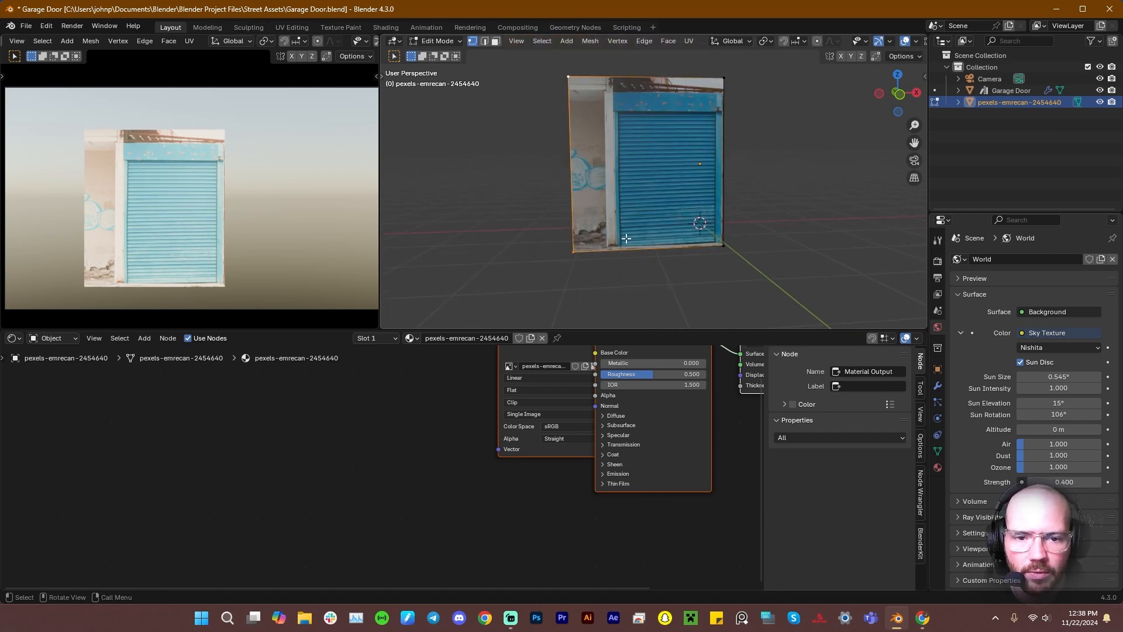
key(g)
key(x)
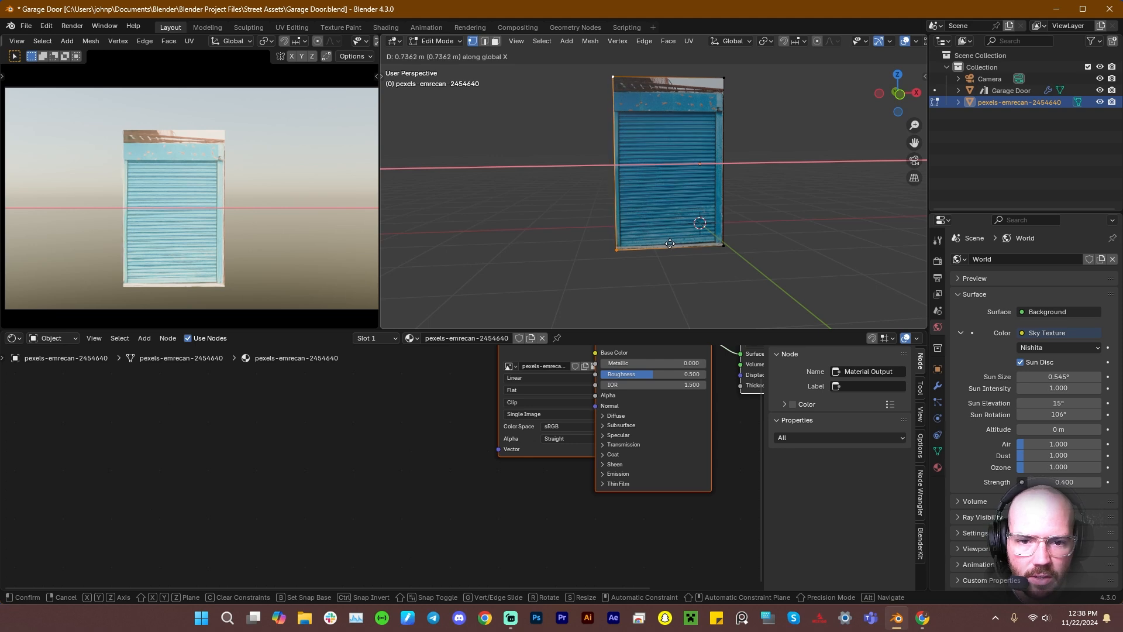
click(672, 243)
Crop the top by lowering the photo plane's two upper vertices along Z to the top of the blue shutter housing
scroll(592, 216, up, 6)
middle_drag(593, 217, 585, 183)
scroll(623, 148, down, 2)
click(543, 94)
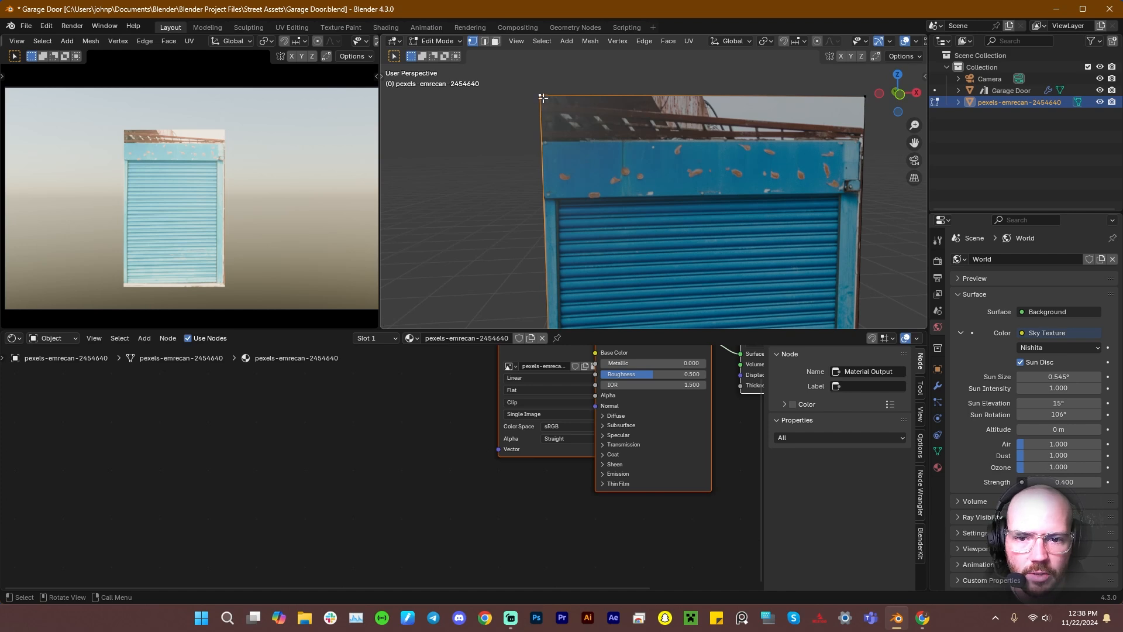
shift+click(865, 95)
key(g)
key(z)
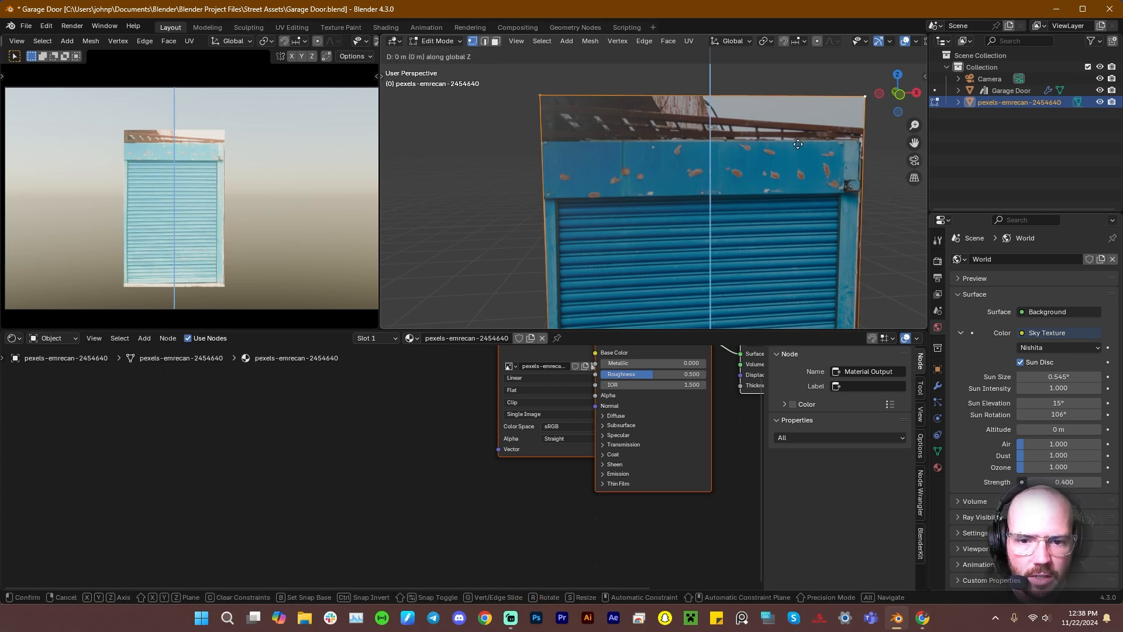
click(794, 190)
scroll(846, 205, down, 2)
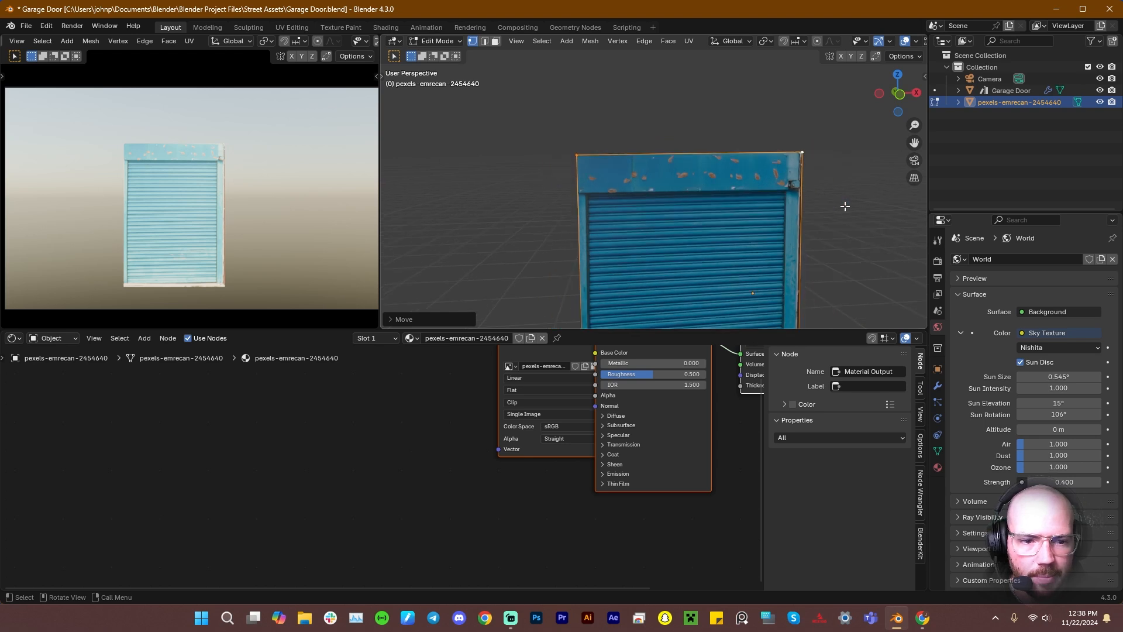
Crop the bottom by raising the two lower vertices about 0.06 m along Z to the shutter's lower edge
shift+middle_drag(844, 206, 687, 274)
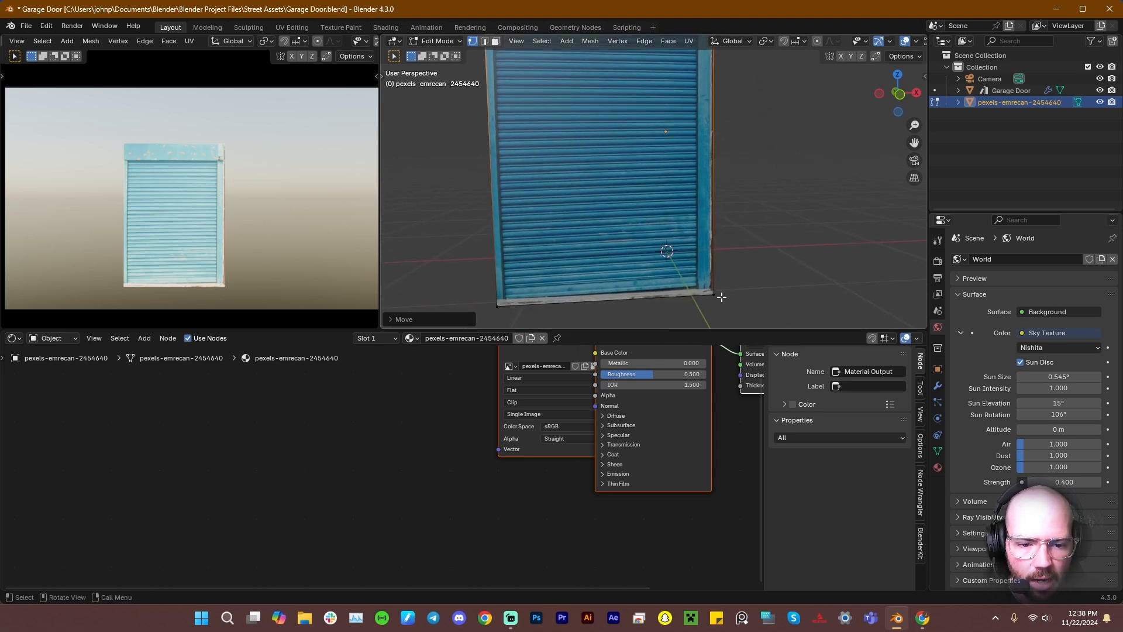
click(716, 295)
shift+click(491, 309)
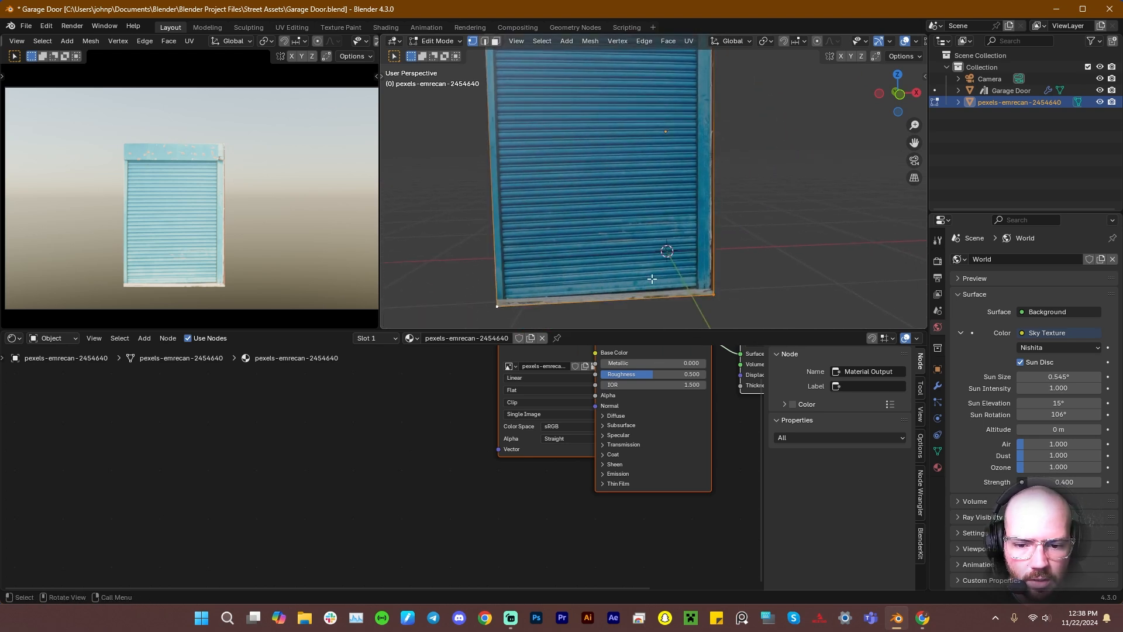
key(g)
key(z)
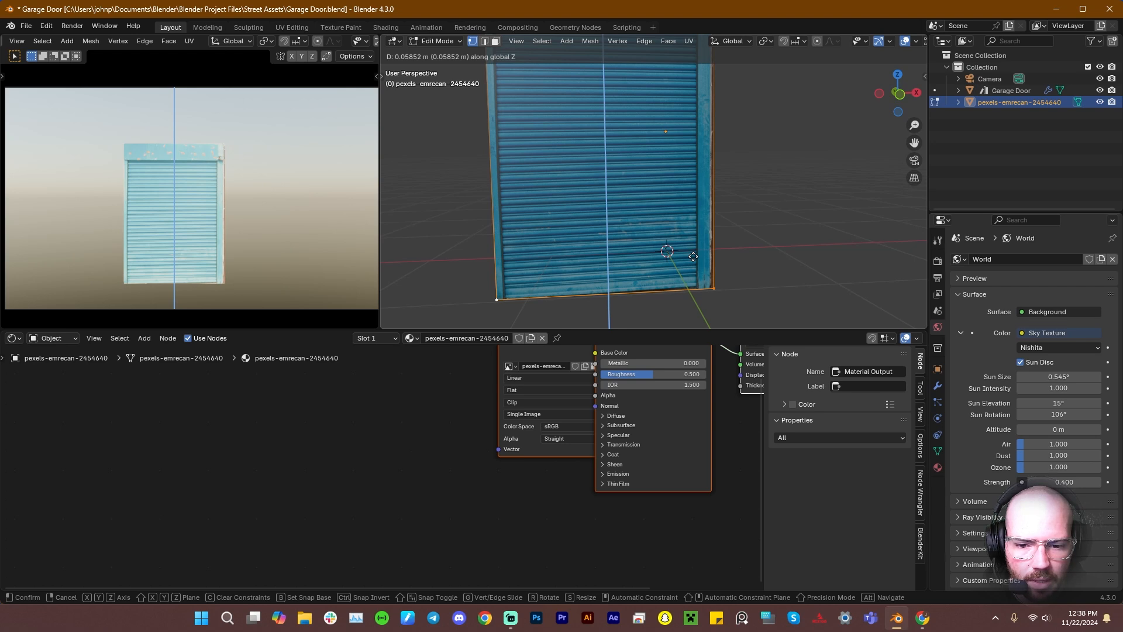
click(693, 257)
Trim the right side by moving its two vertices inward about 0.03 m along X to the blue frame's edge
shift+middle_drag(742, 171, 744, 258)
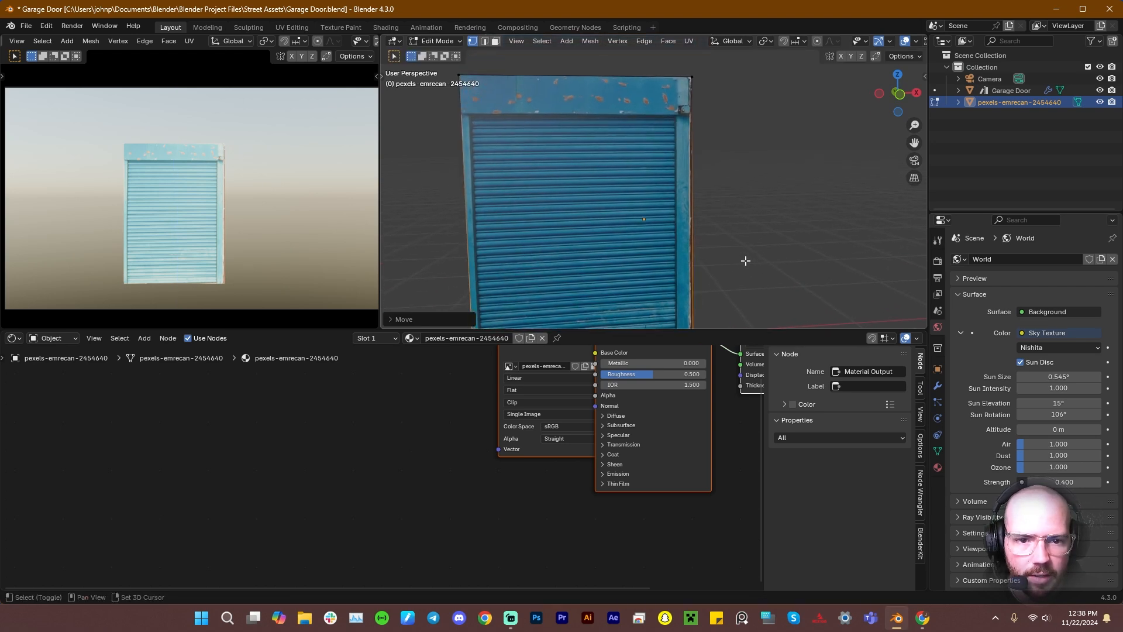
click(700, 79)
shift+middle_drag(708, 195, 692, 45)
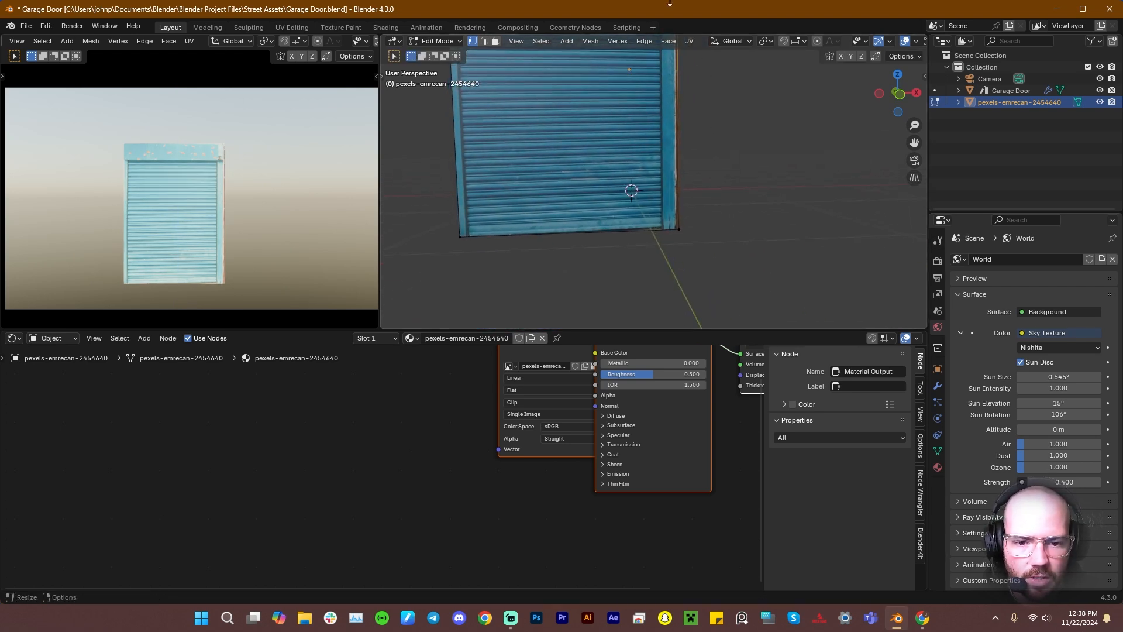
click(685, 226)
scroll(685, 226, up, 5)
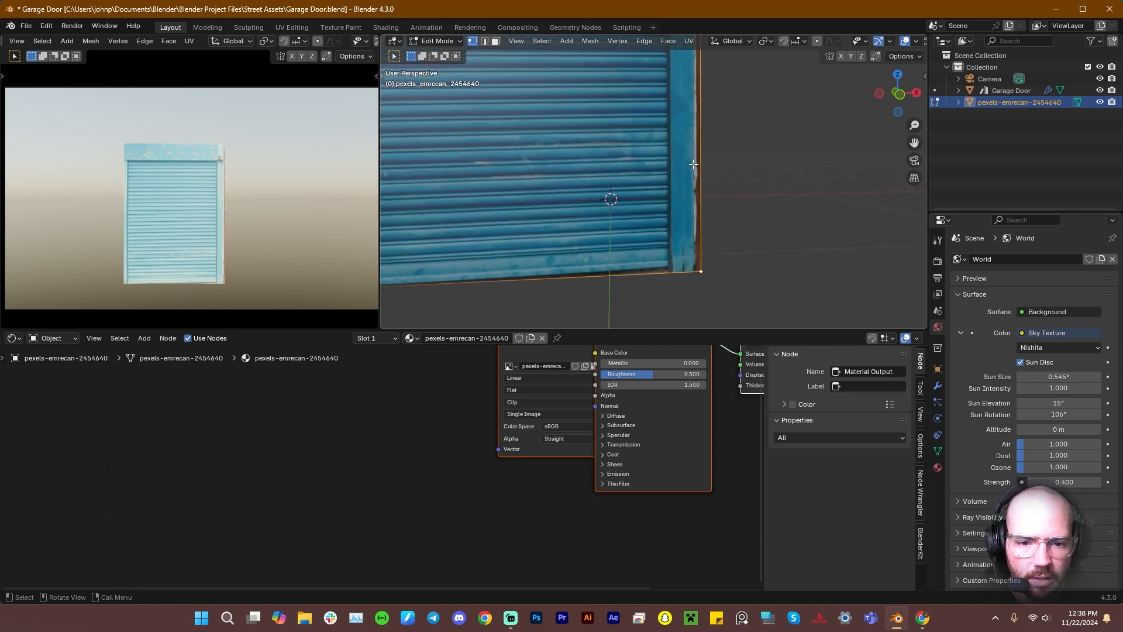
key(g)
key(x)
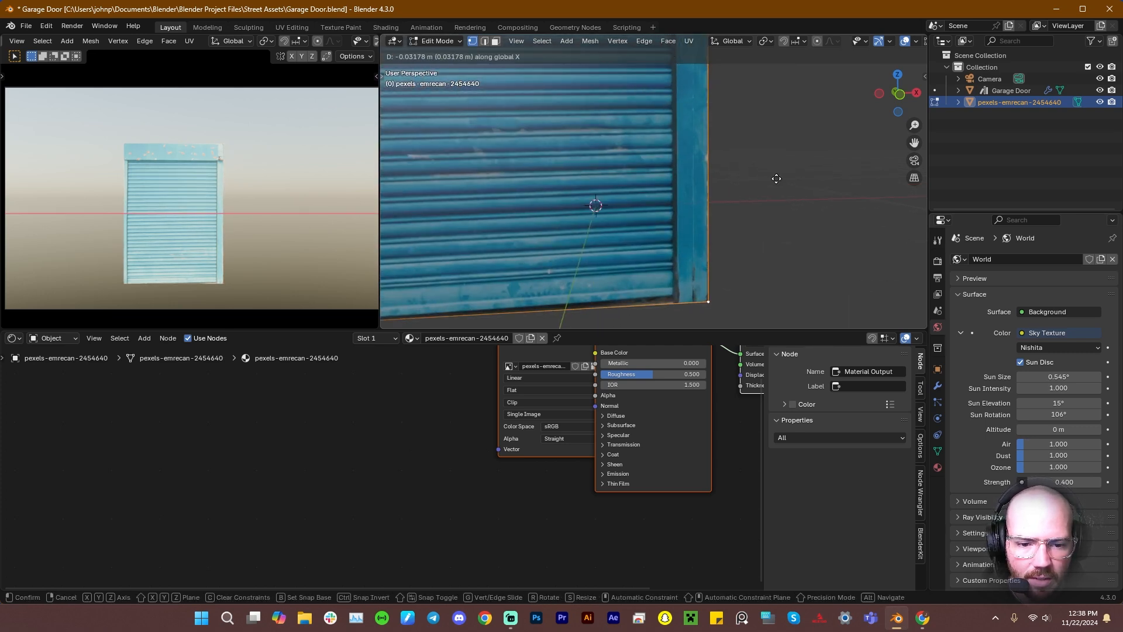
click(777, 179)
Add a horizontal loop cut to the photo plane and slide it up to the lower edge of the shutter housing
scroll(752, 180, down, 5)
shift+middle_drag(673, 151, 668, 277)
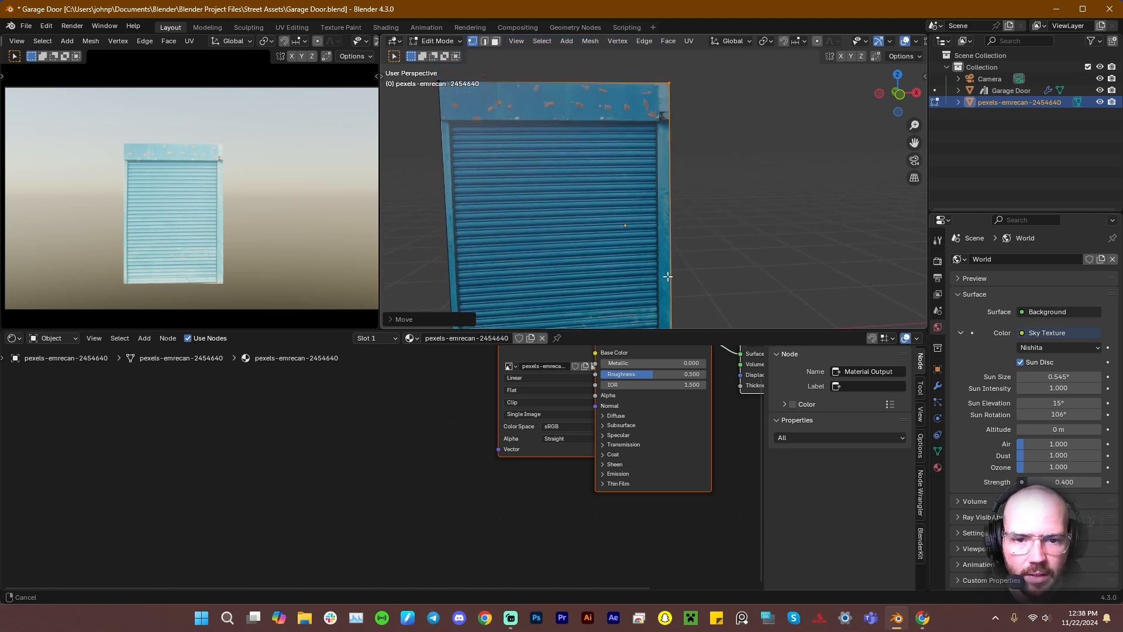
scroll(672, 143, up, 3)
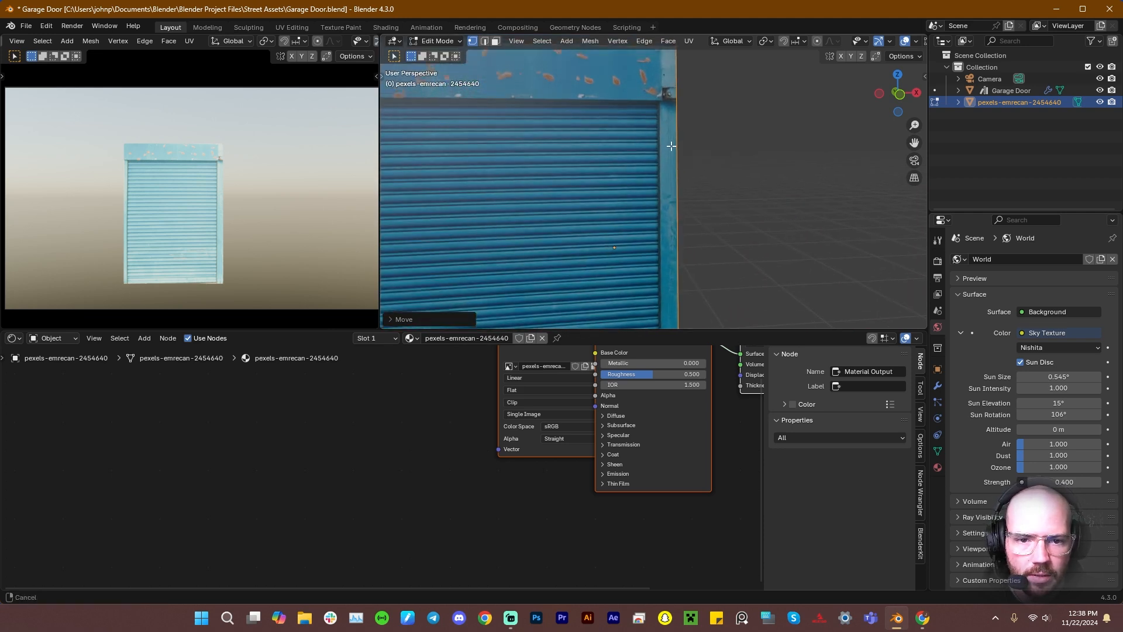
shift+middle_drag(672, 146, 675, 214)
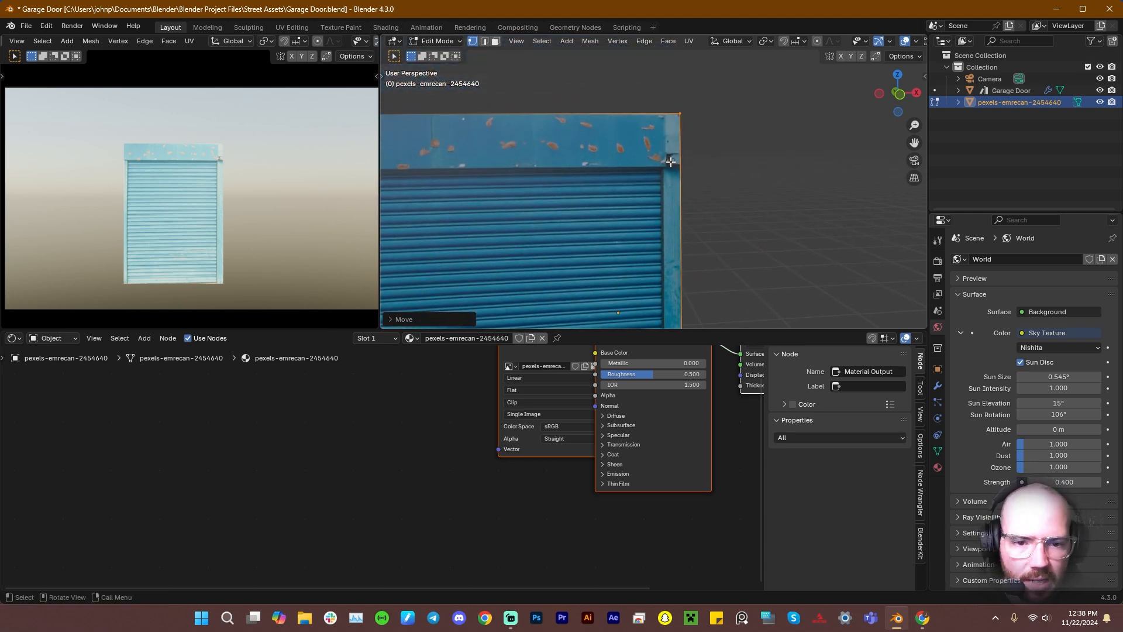
shift+middle_drag(553, 174, 748, 166)
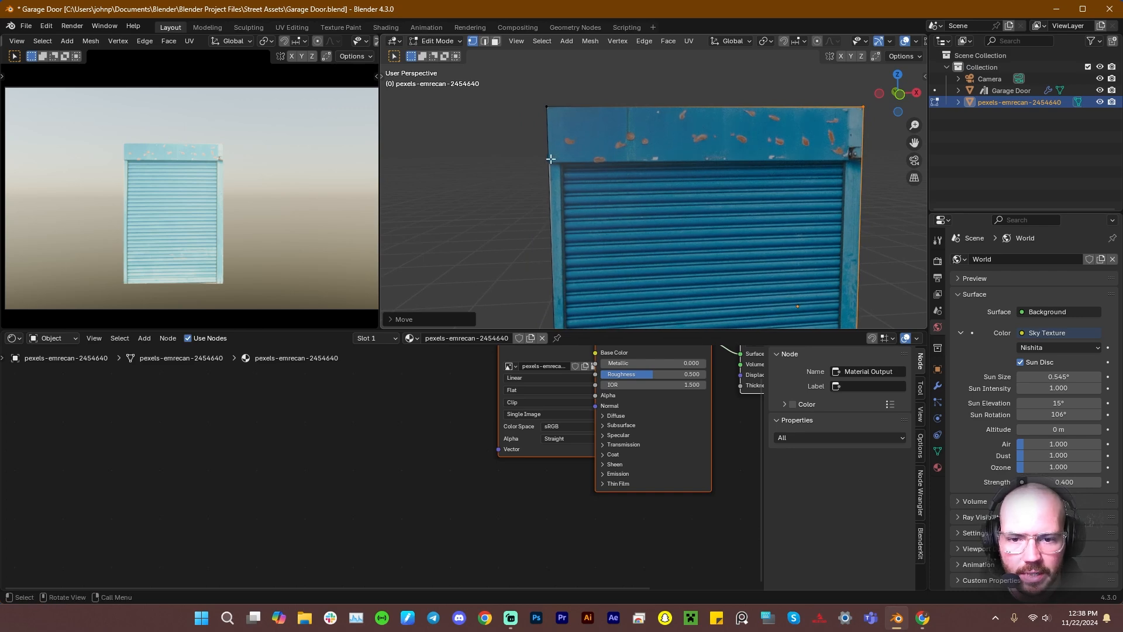
scroll(557, 165, up, 3)
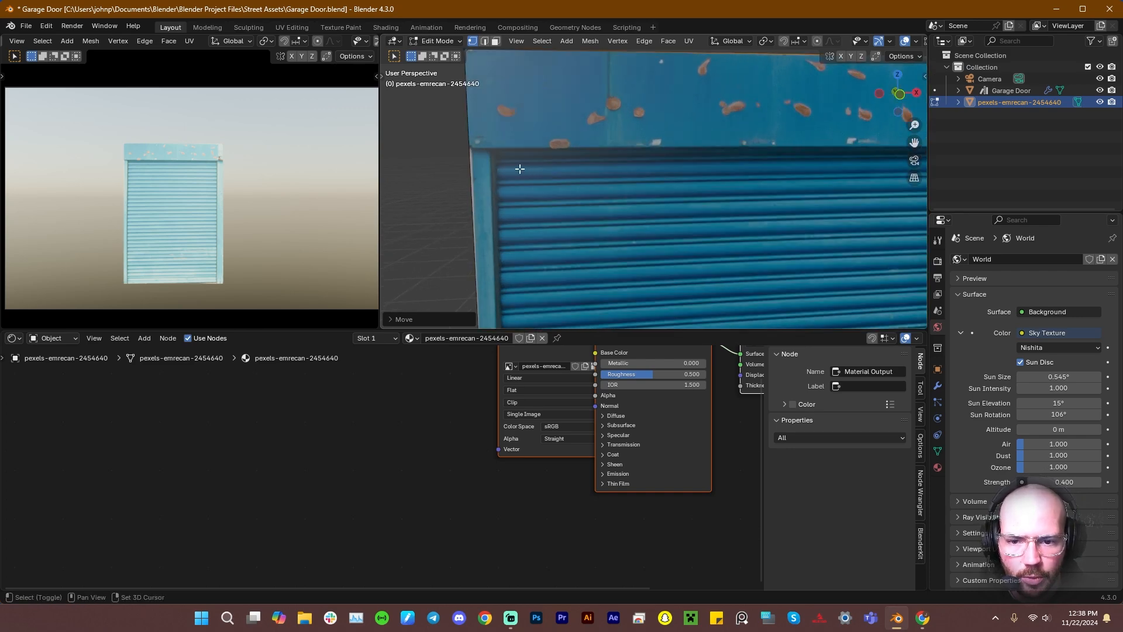
mouse_move(518, 169)
middle_down()
mouse_move(579, 198)
mouse_move(497, 173)
middle_up()
scroll(526, 153, down, 4)
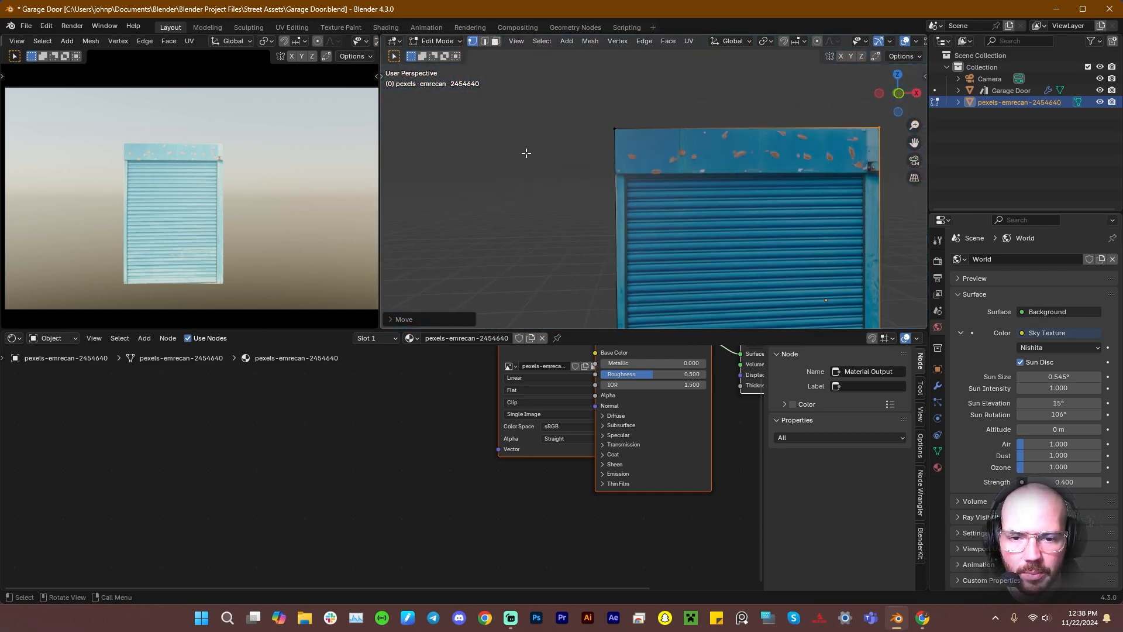
shift+middle_drag(772, 226, 708, 172)
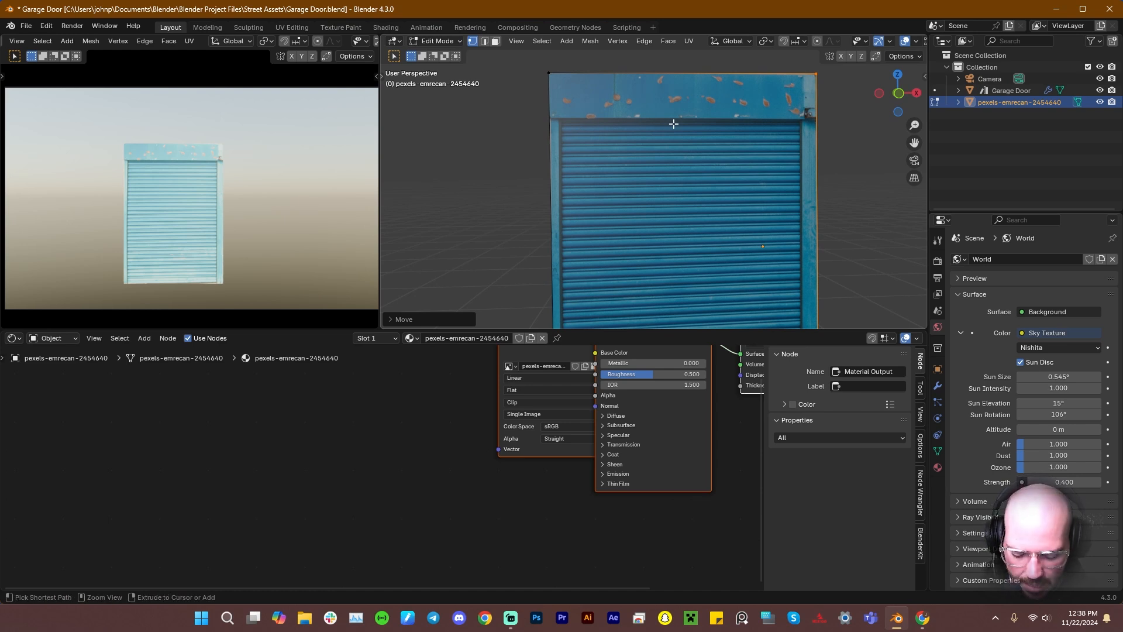
key(ctrl+r)
click(577, 245)
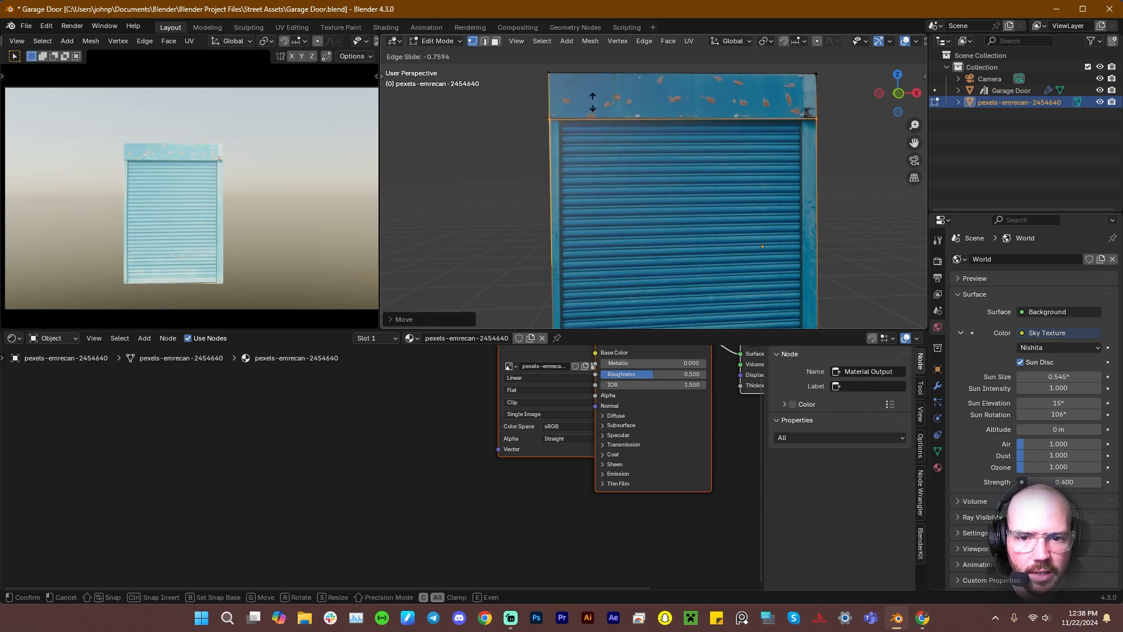
click(592, 104)
Add a second horizontal loop cut across the shutter housing, slid down to just above its lower edge
shift+middle_drag(840, 170, 787, 156)
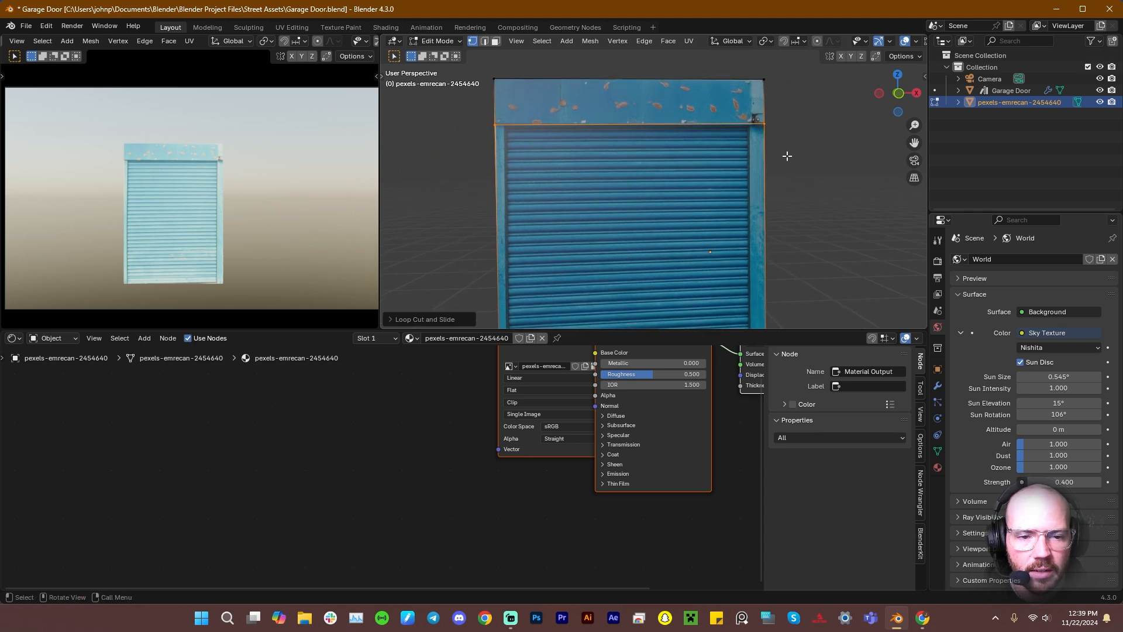
key(ctrl+r)
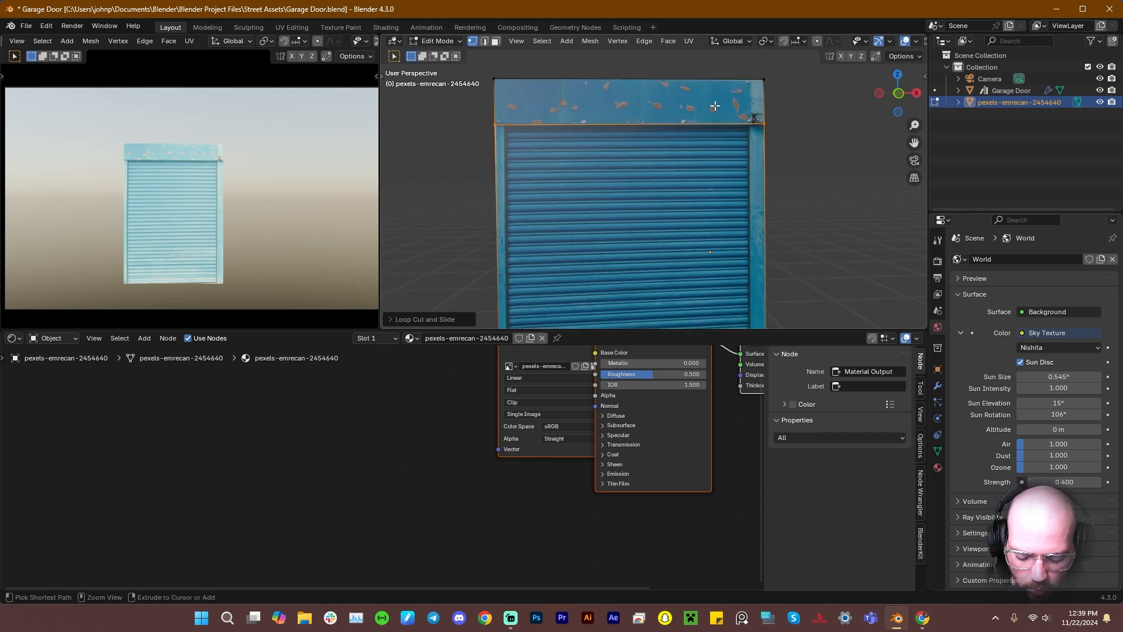
click(505, 116)
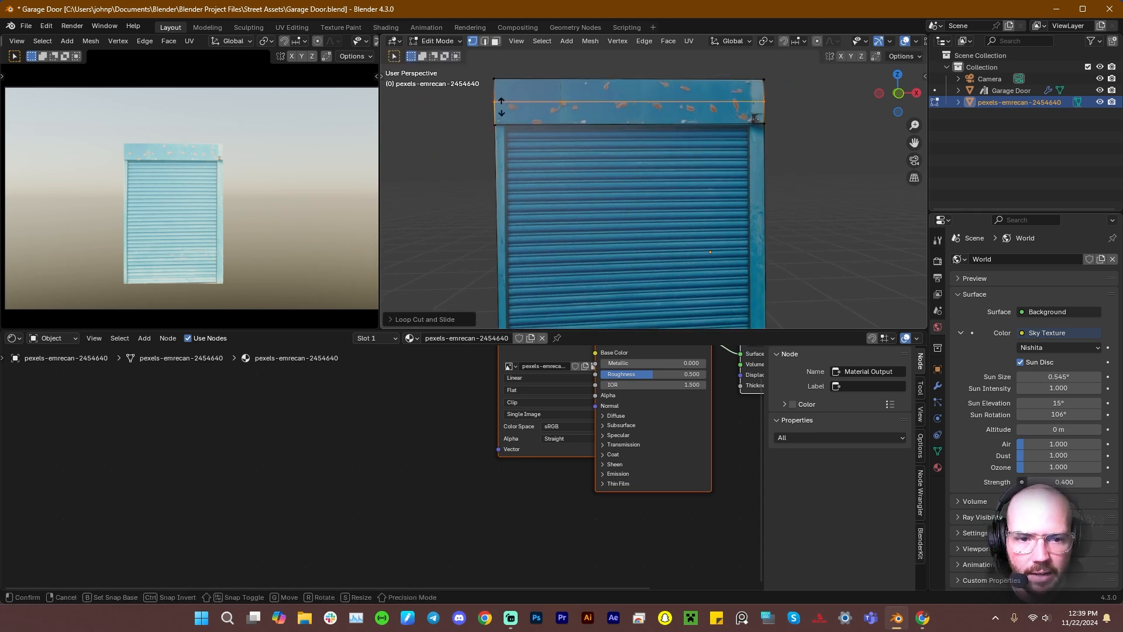
click(505, 119)
Add a vertical loop cut to the photo plane and slide it right to the inner edge of the right frame post
scroll(803, 154, up, 4)
shift+middle_drag(803, 154, 679, 211)
scroll(738, 213, down, 3)
scroll(738, 213, down, 1)
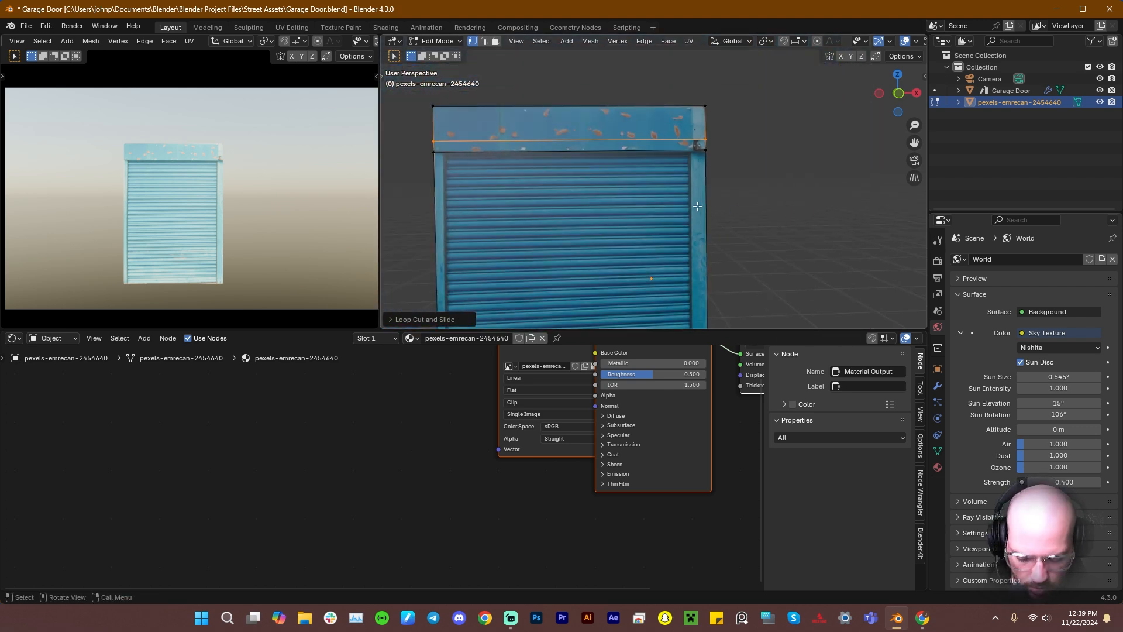
key(ctrl+r)
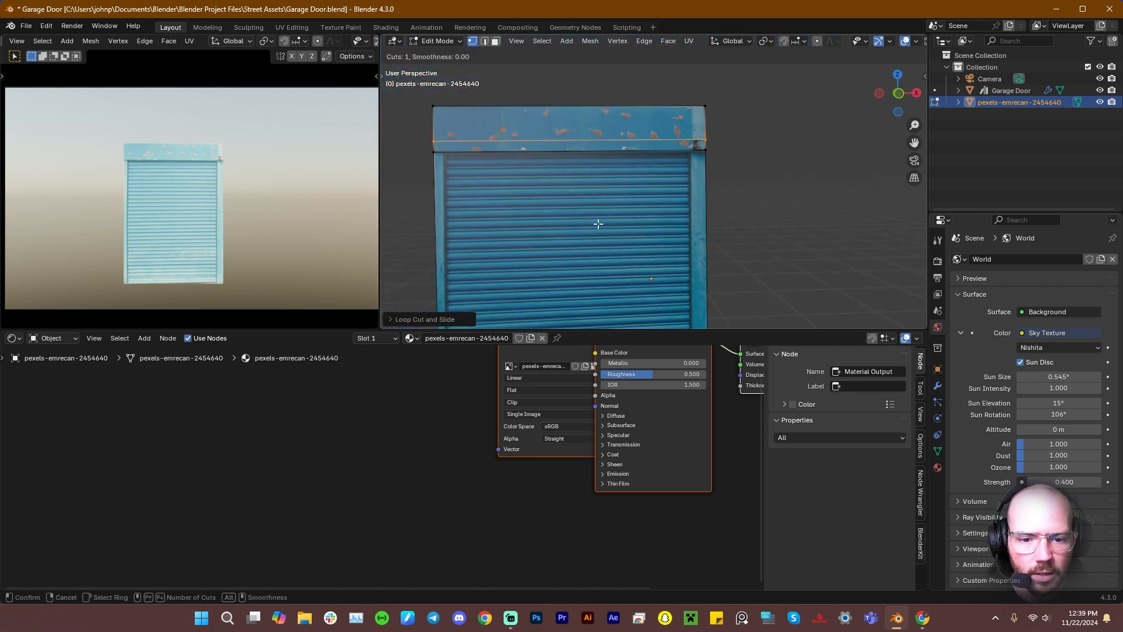
click(554, 173)
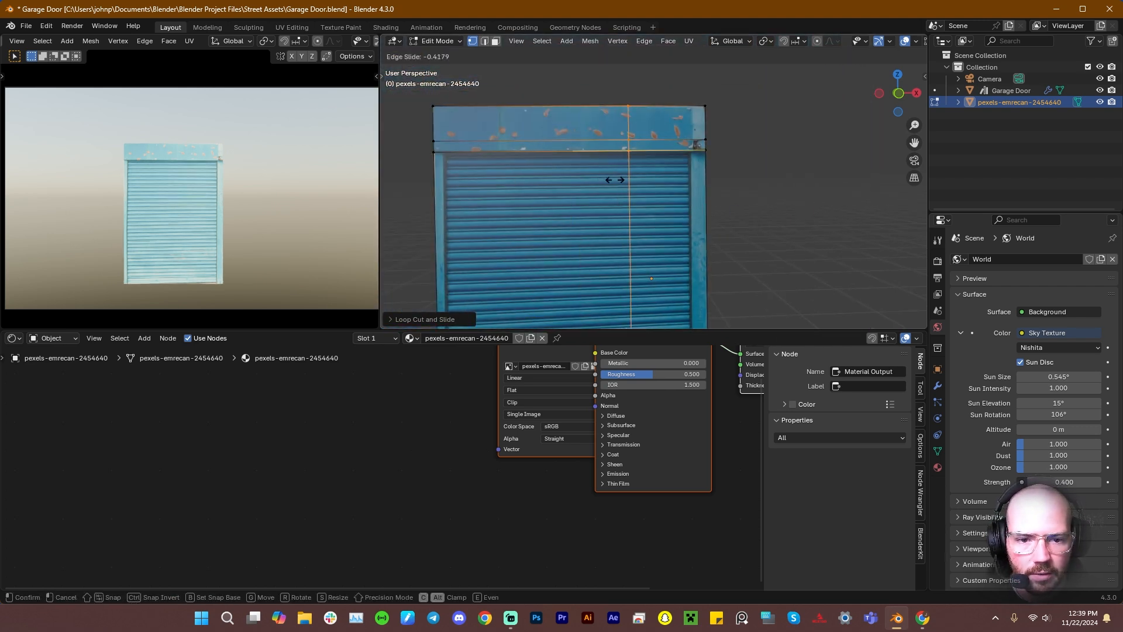
click(674, 191)
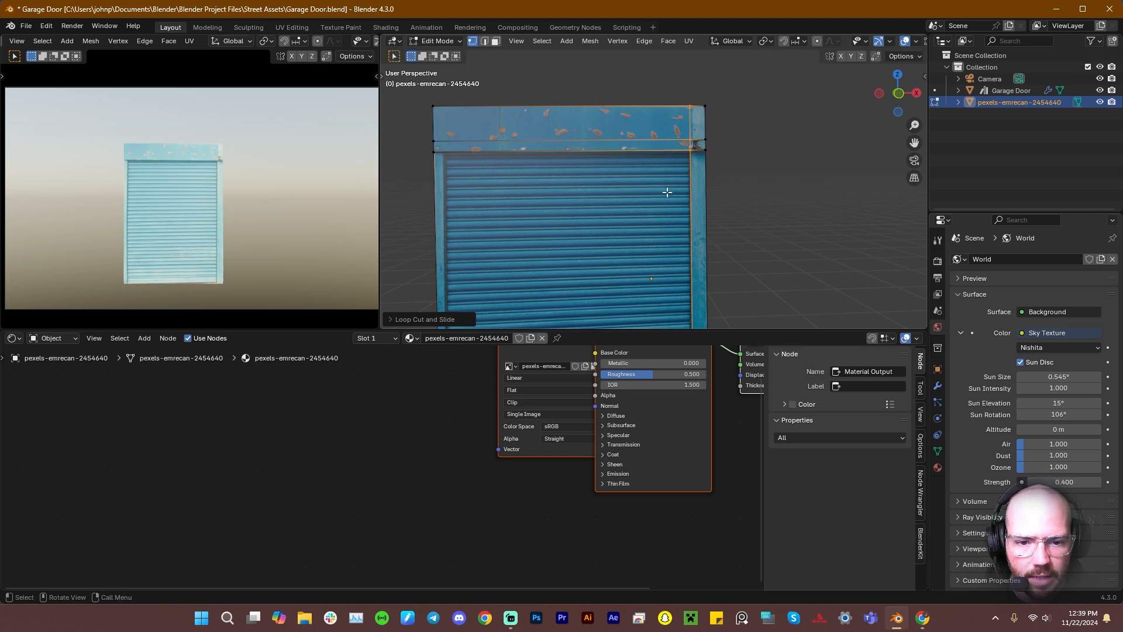
Add a second vertical loop cut and slide it left to the inner edge of the left frame post
key(ctrl+r)
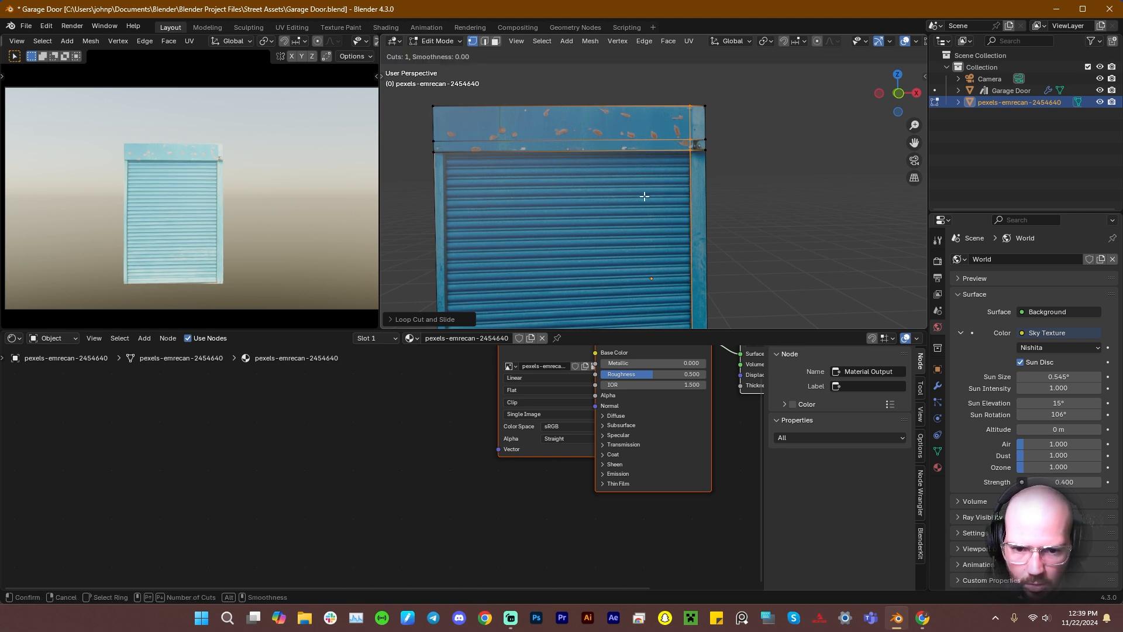
click(562, 133)
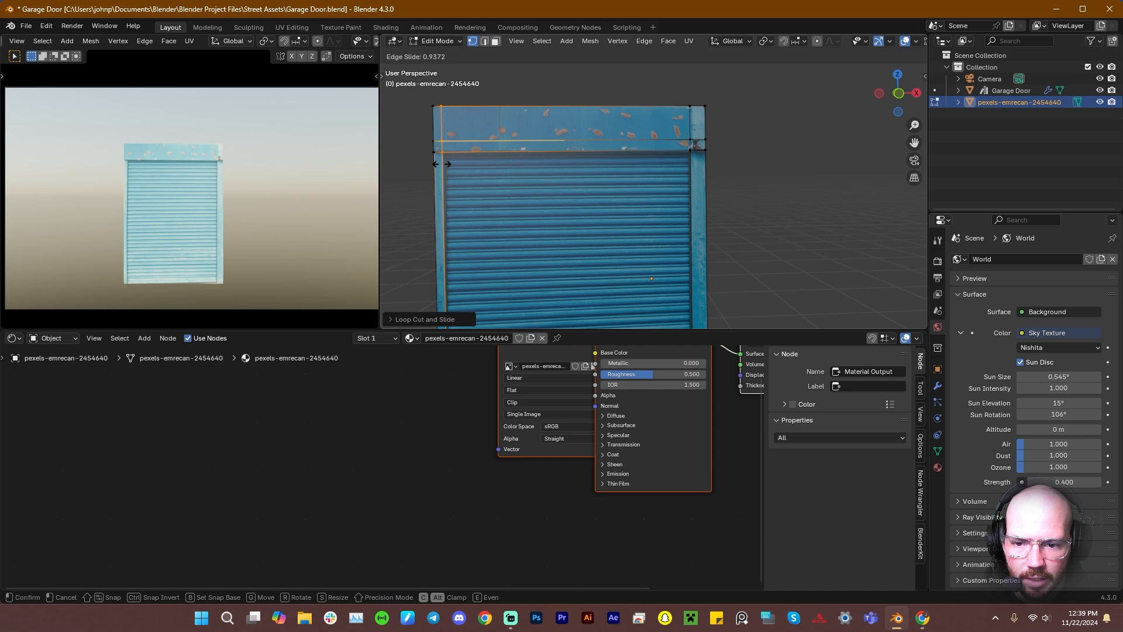
click(442, 164)
scroll(700, 171, up, 1)
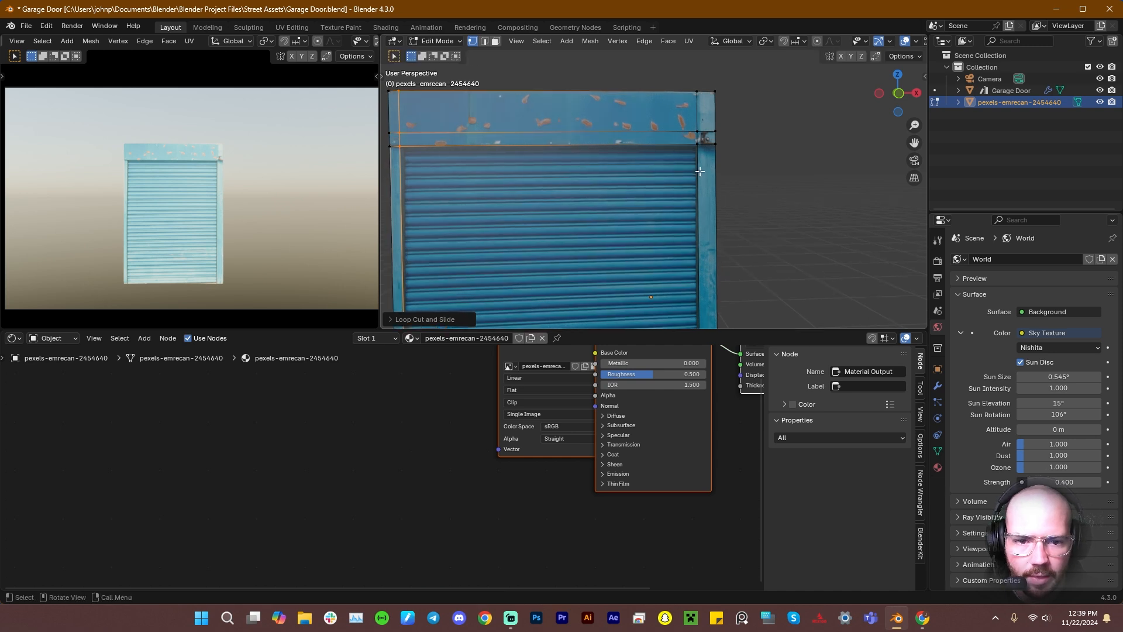
Extrude the two side post faces and all shutter housing faces together outward about 0.11 m from the shutter
scroll(700, 171, down, 3)
middle_drag(706, 220, 682, 213)
scroll(682, 213, up, 2)
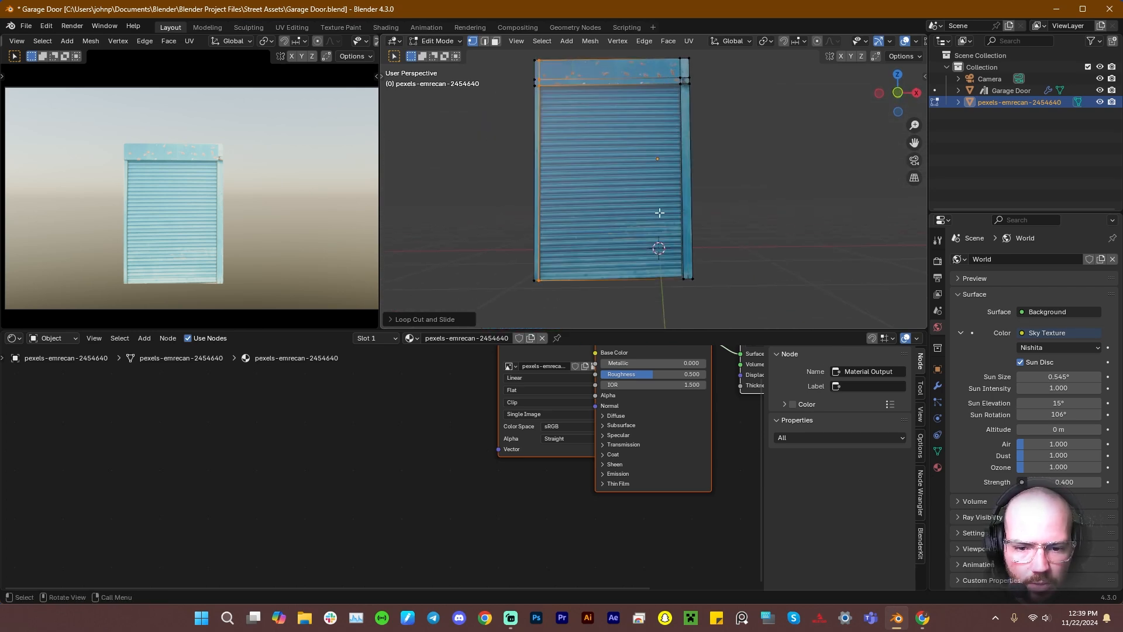
key(3)
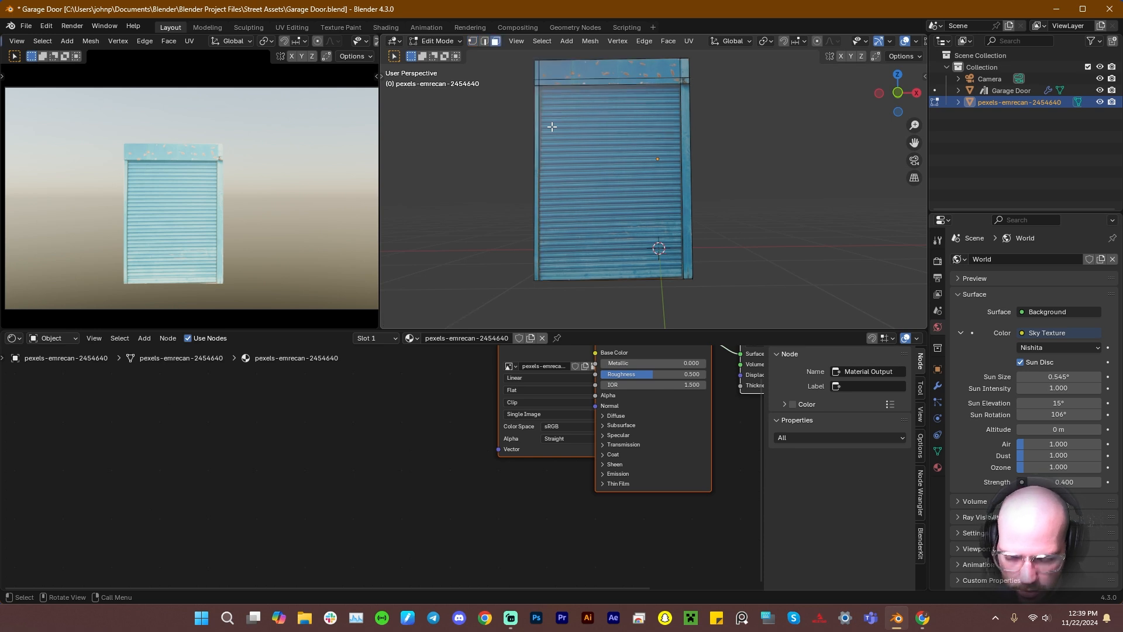
click(538, 104)
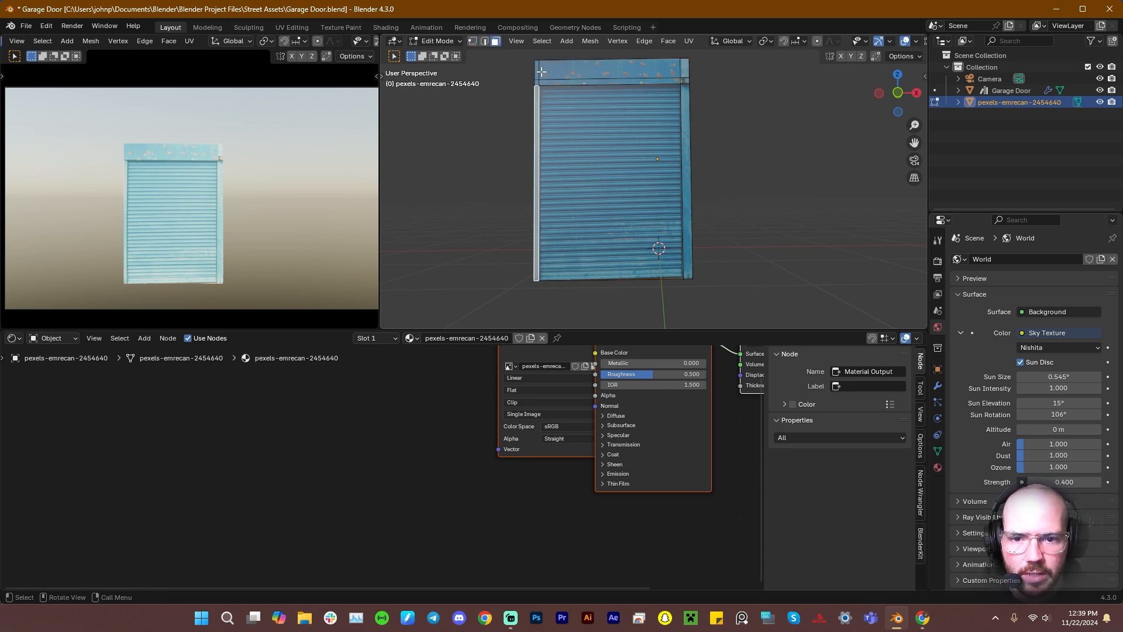
shift+click(538, 75)
shift+click(548, 82)
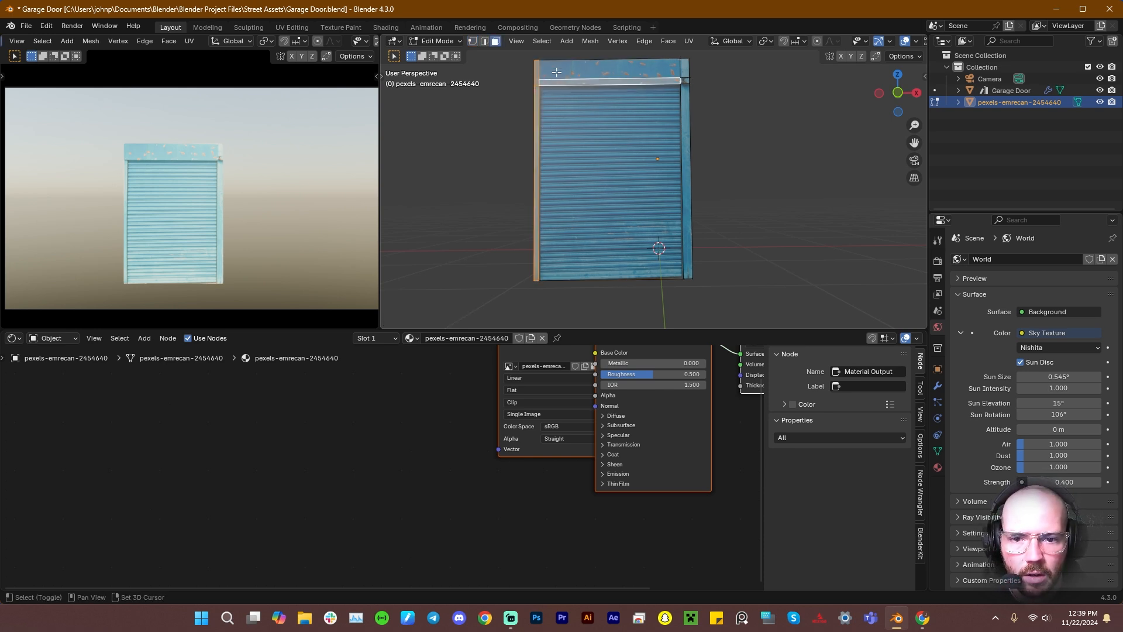
shift+click(558, 71)
shift+click(686, 76)
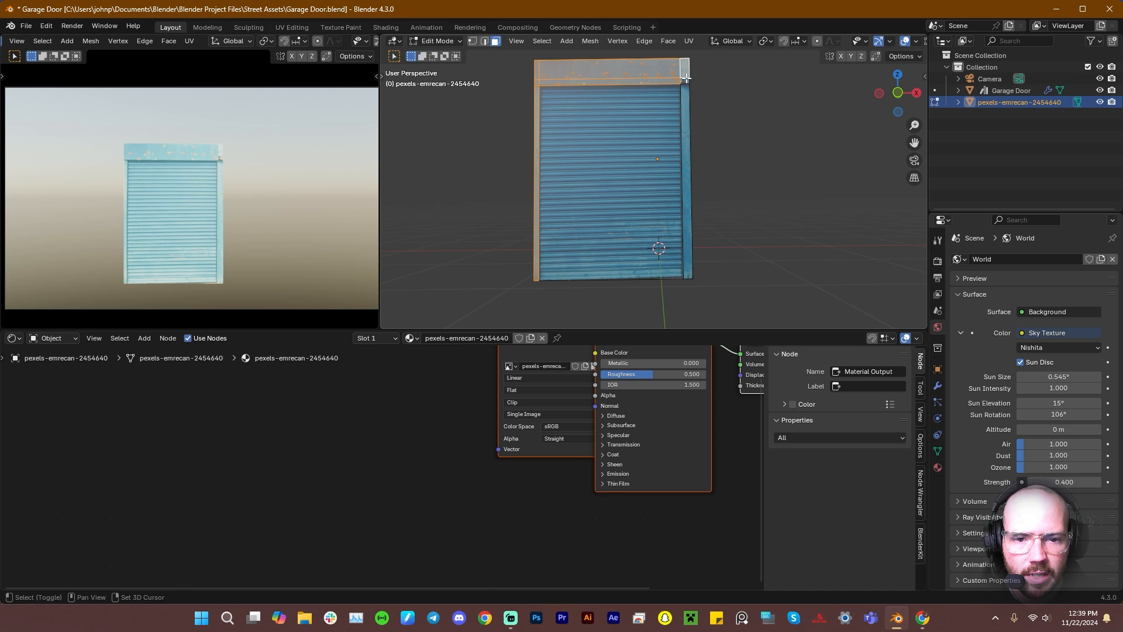
shift+click(687, 111)
mouse_move(763, 153)
middle_down()
mouse_move(714, 156)
mouse_move(763, 165)
mouse_move(755, 172)
middle_up()
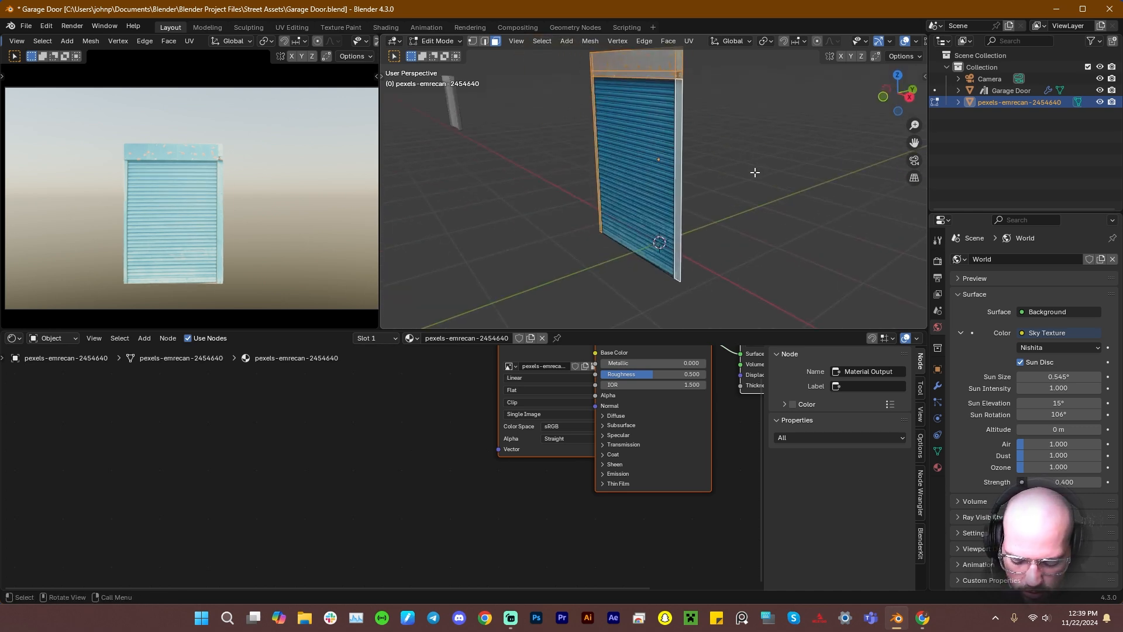
key(e)
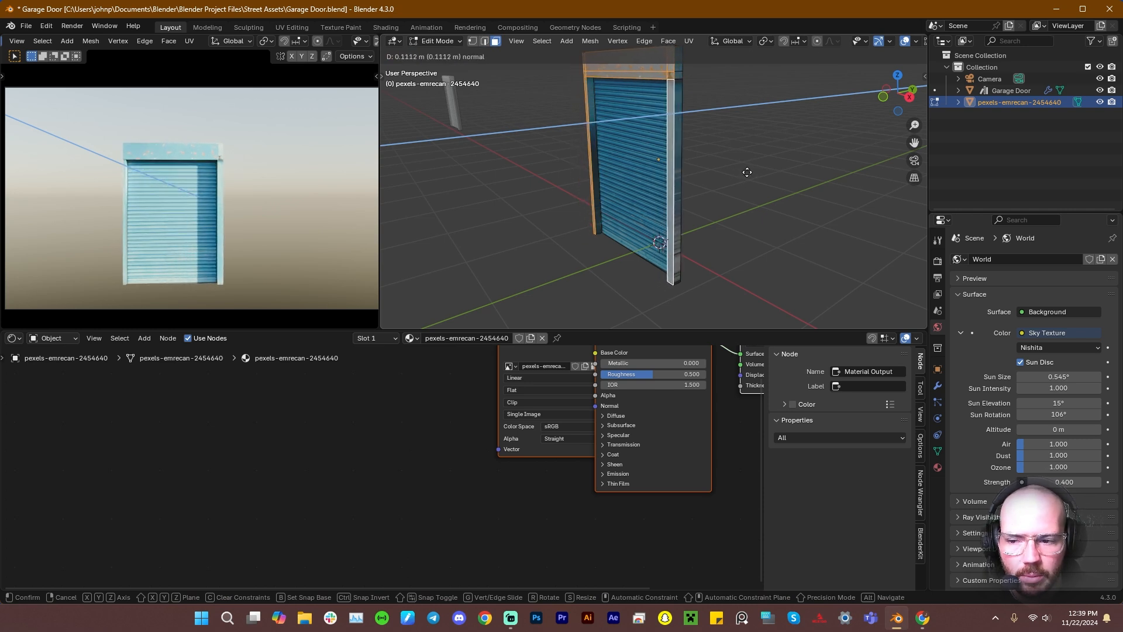
click(747, 172)
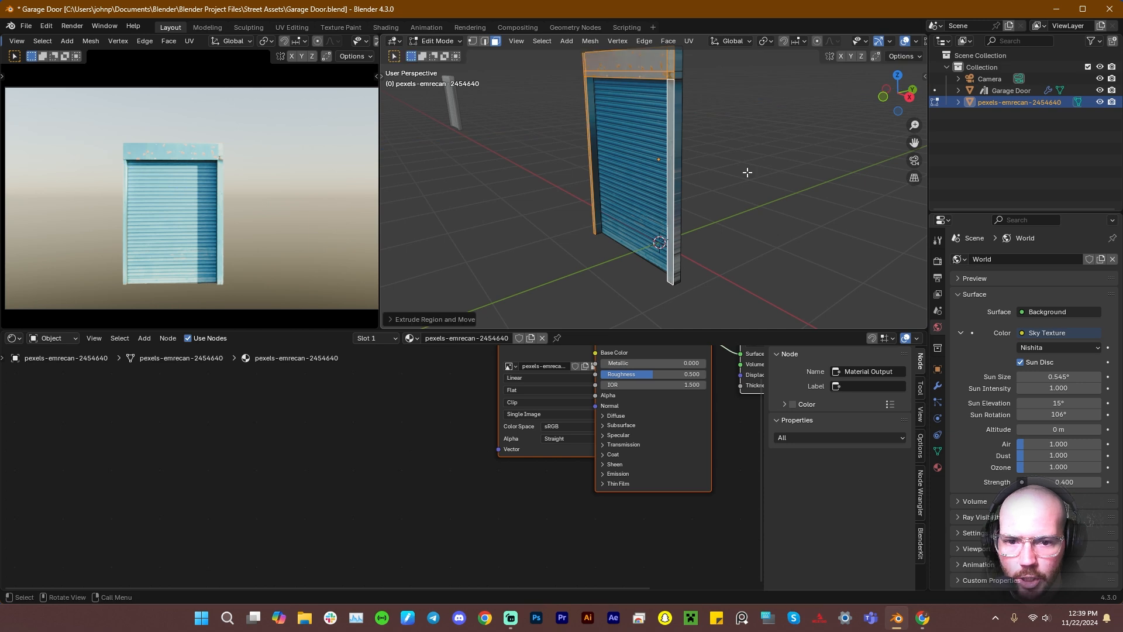
Deselect the two side post faces and extrude only the shutter housing faces slightly further outward along their normal
middle_drag(644, 175, 727, 148)
middle_drag(672, 103, 560, 210)
shift+click(551, 203)
shift+click(709, 223)
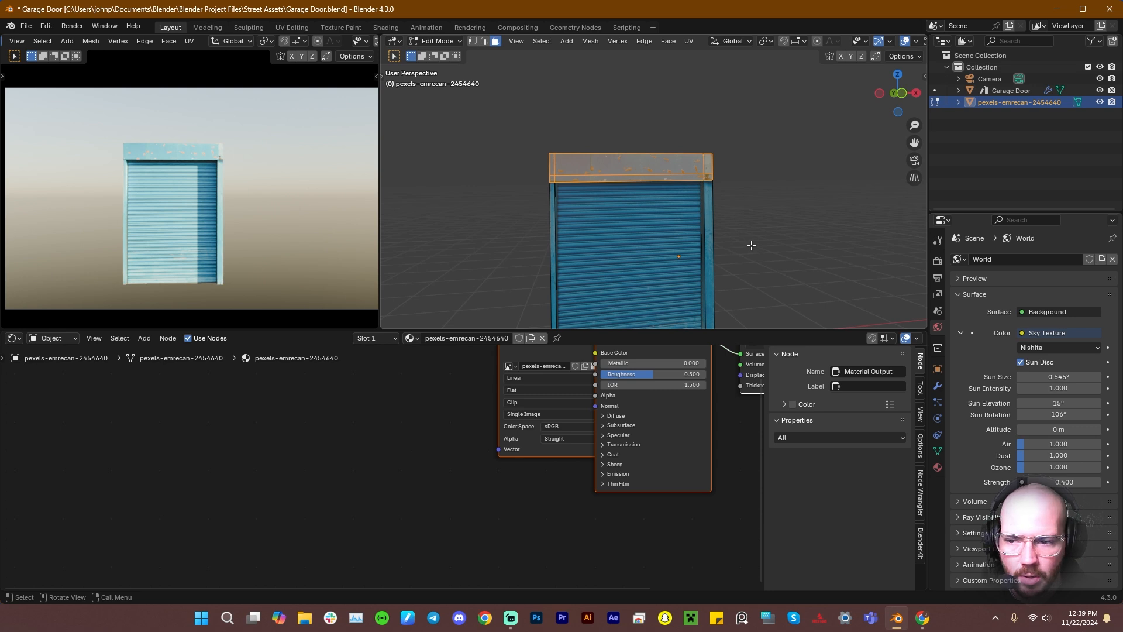
middle_drag(752, 245, 796, 223)
key(e)
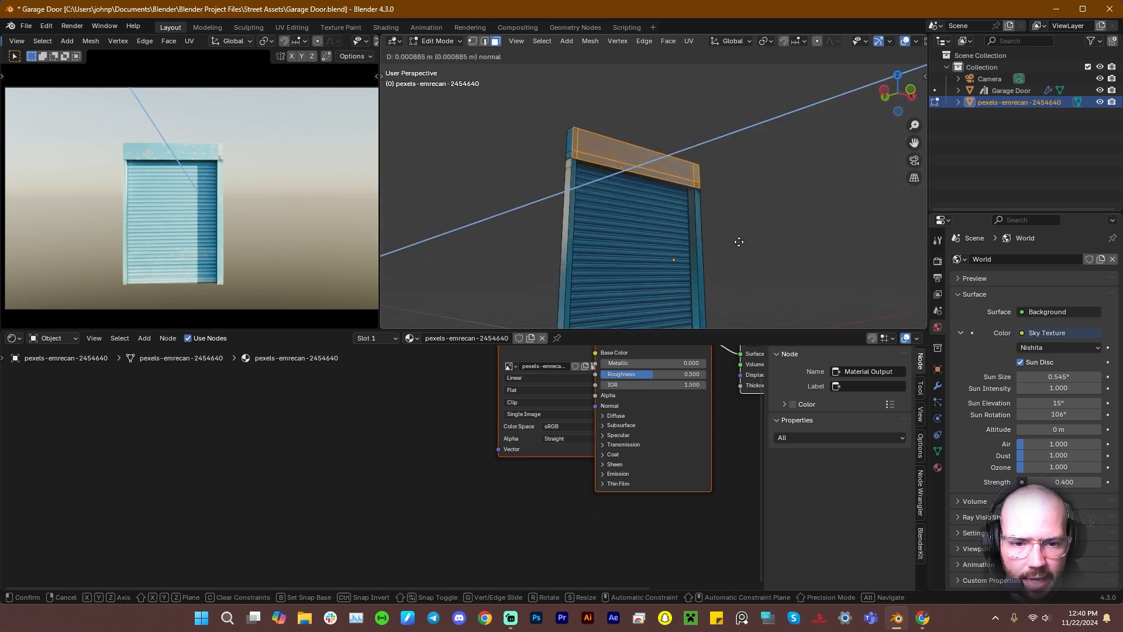
click(776, 224)
Extrude the front and adjoining side faces at the housing's lower-right corner along their normals
middle_drag(774, 231, 694, 253)
scroll(748, 204, up, 3)
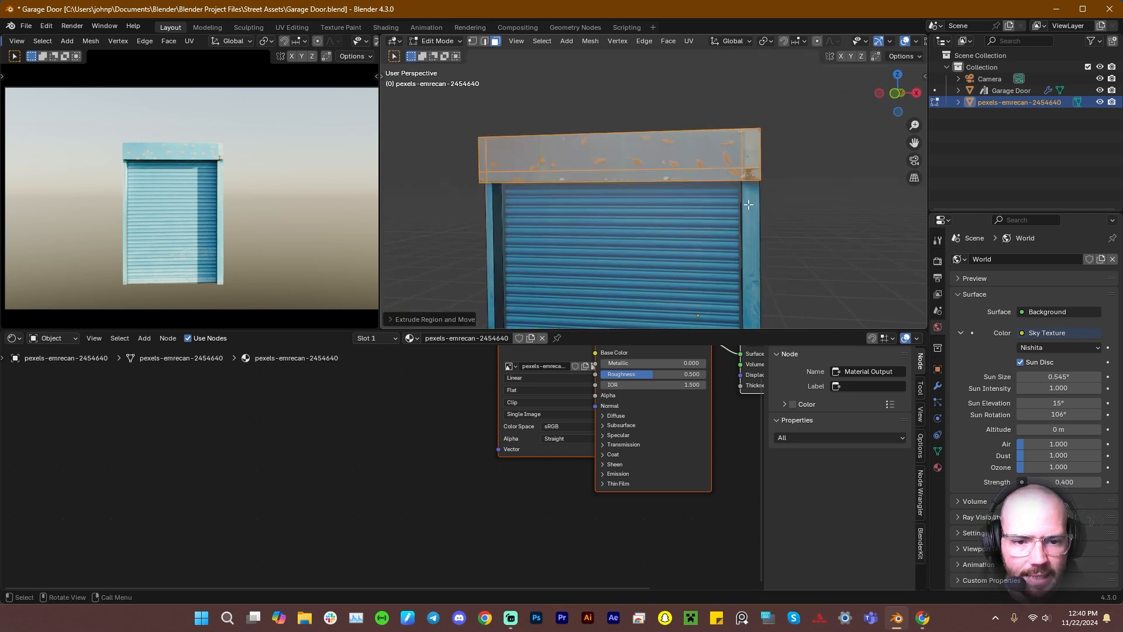
scroll(758, 191, up, 2)
shift+middle_drag(797, 188, 644, 200)
click(679, 202)
scroll(735, 211, down, 3)
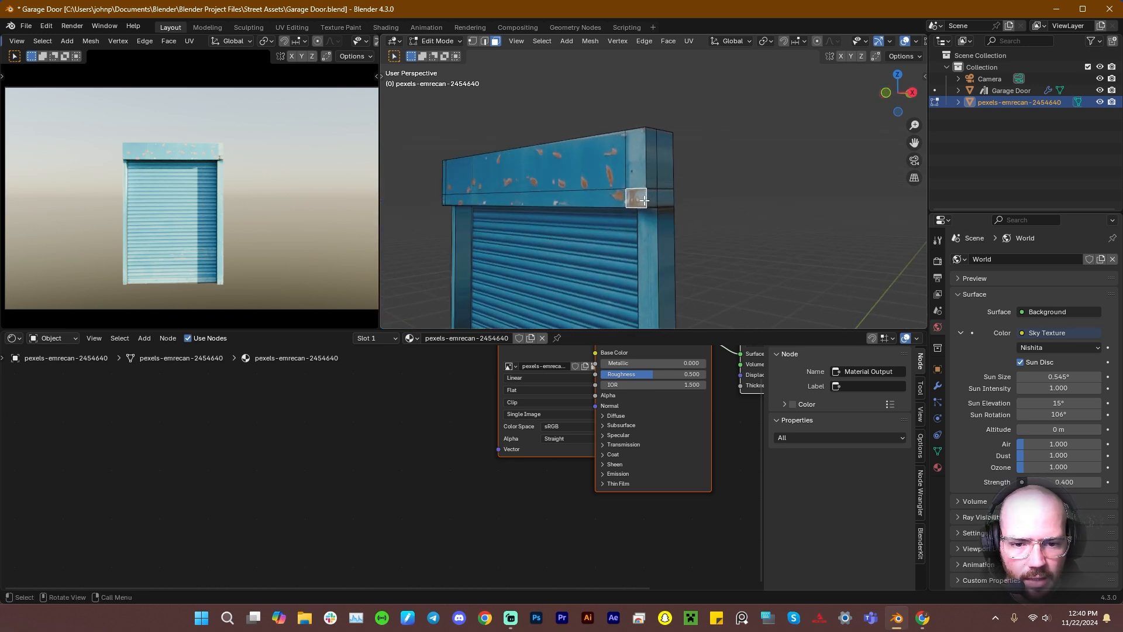
click(647, 200)
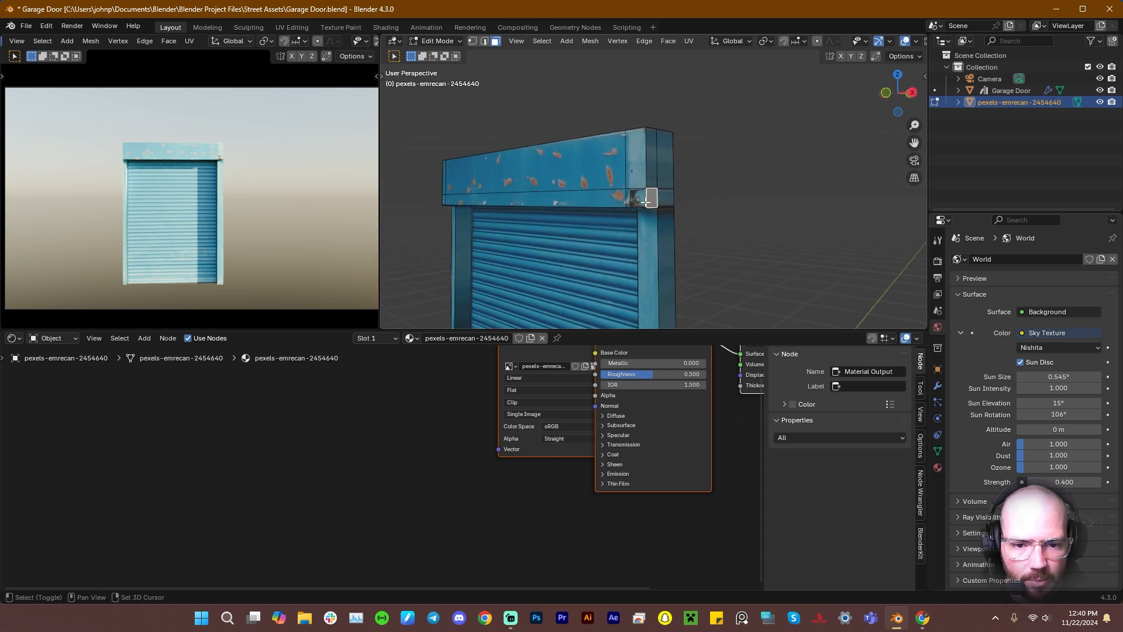
shift+click(640, 200)
middle_drag(648, 243, 691, 238)
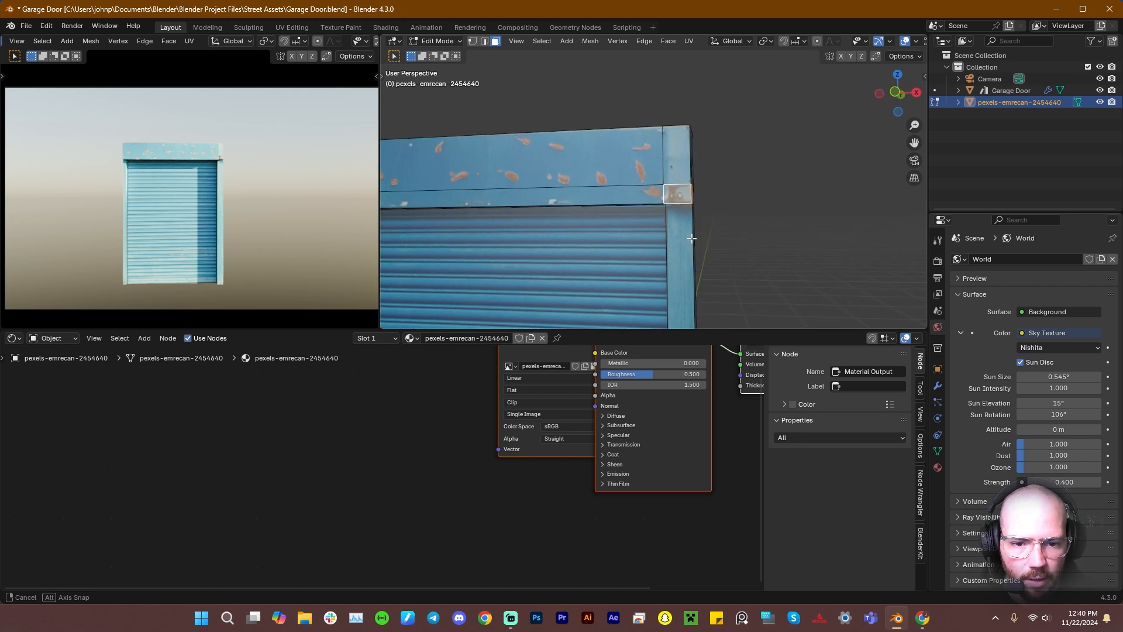
key(alt+e)
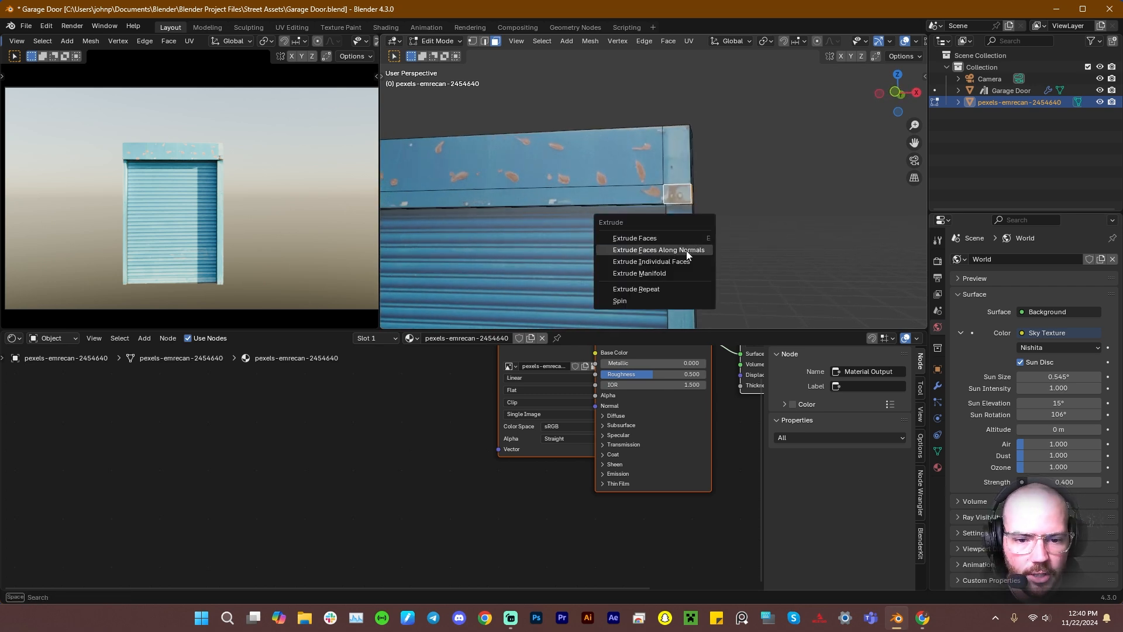
click(658, 250)
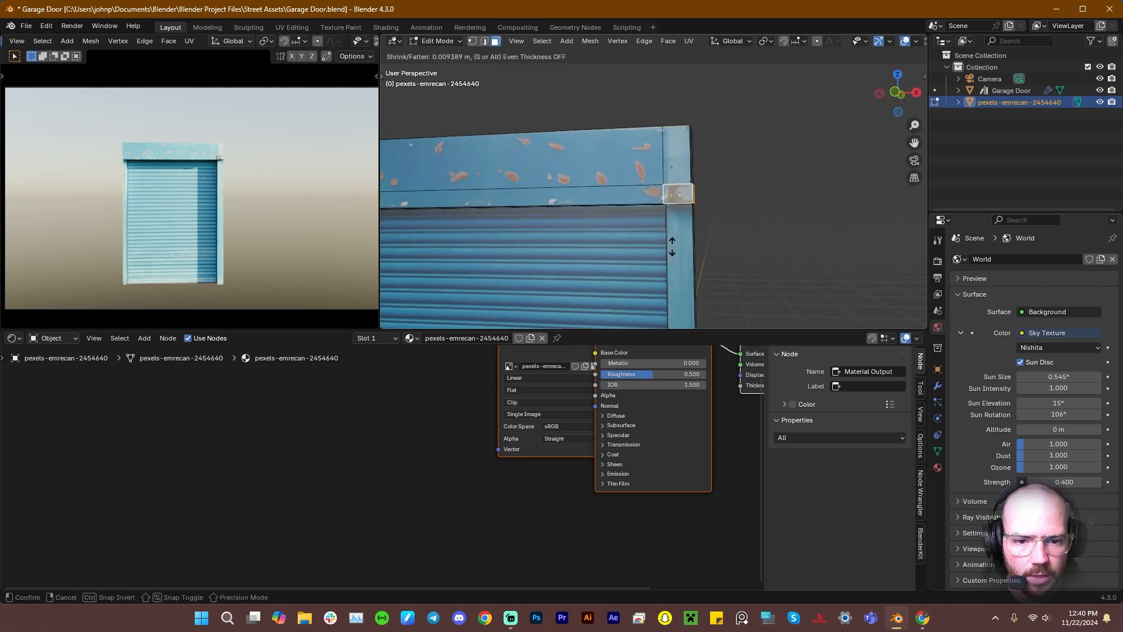
Offset the small bracket face at the header's lower right end outward with Shrink/Fatten and check its thickness
click(720, 219)
middle_drag(695, 198, 692, 253)
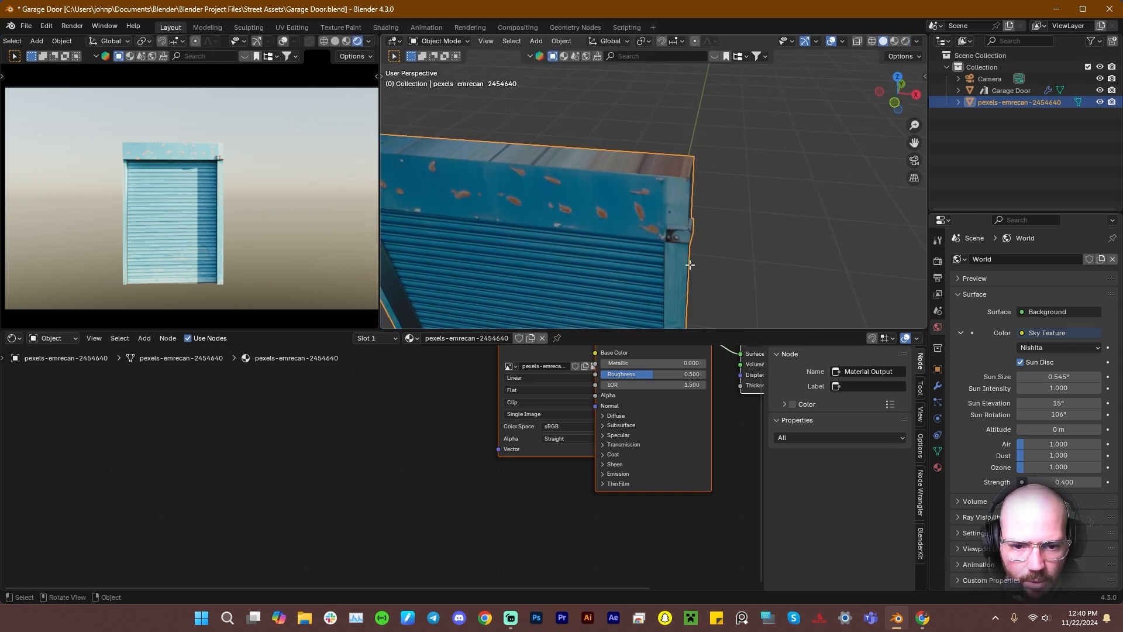
scroll(690, 266, up, 3)
middle_drag(672, 198, 684, 208)
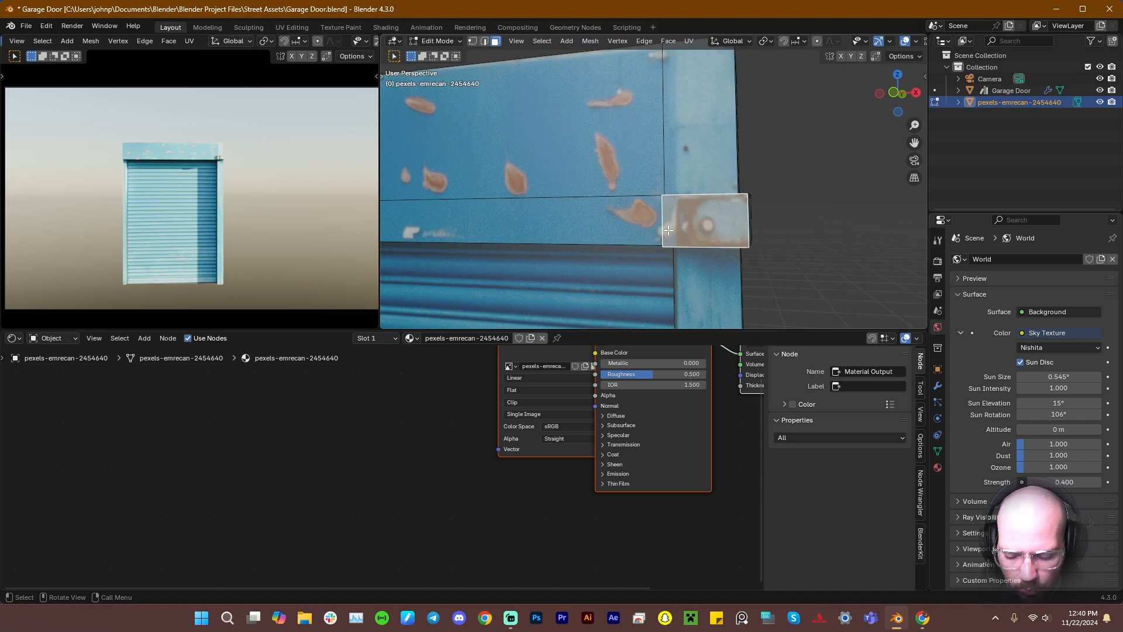
Move the left edge of the raised bracket face inward about 0.02 m along the global X axis
key(2)
click(665, 227)
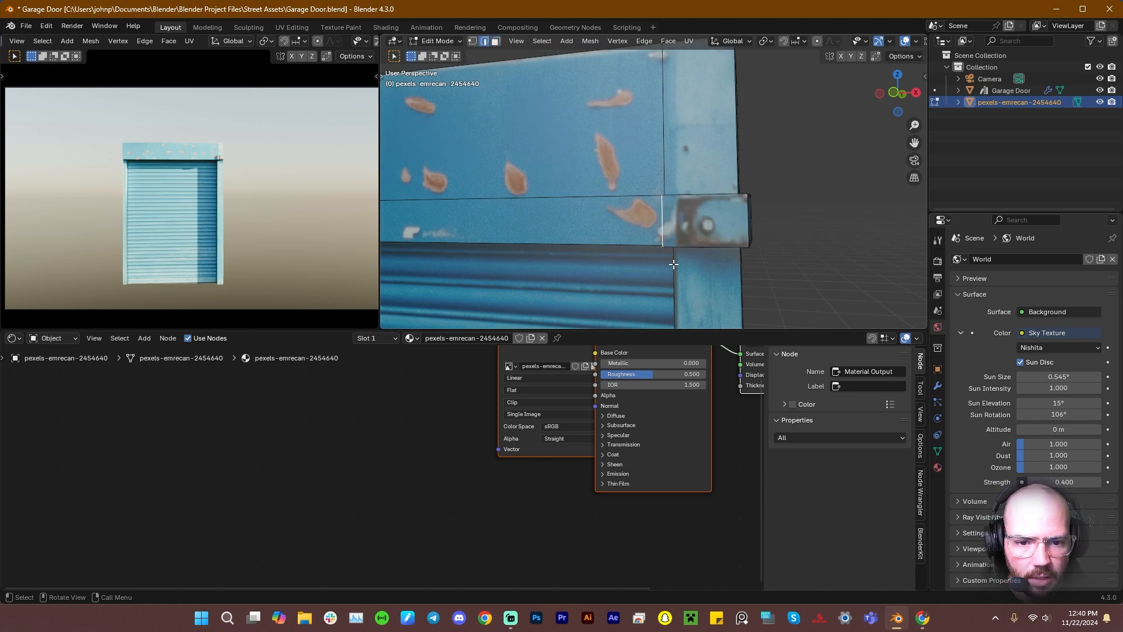
key(g)
key(x)
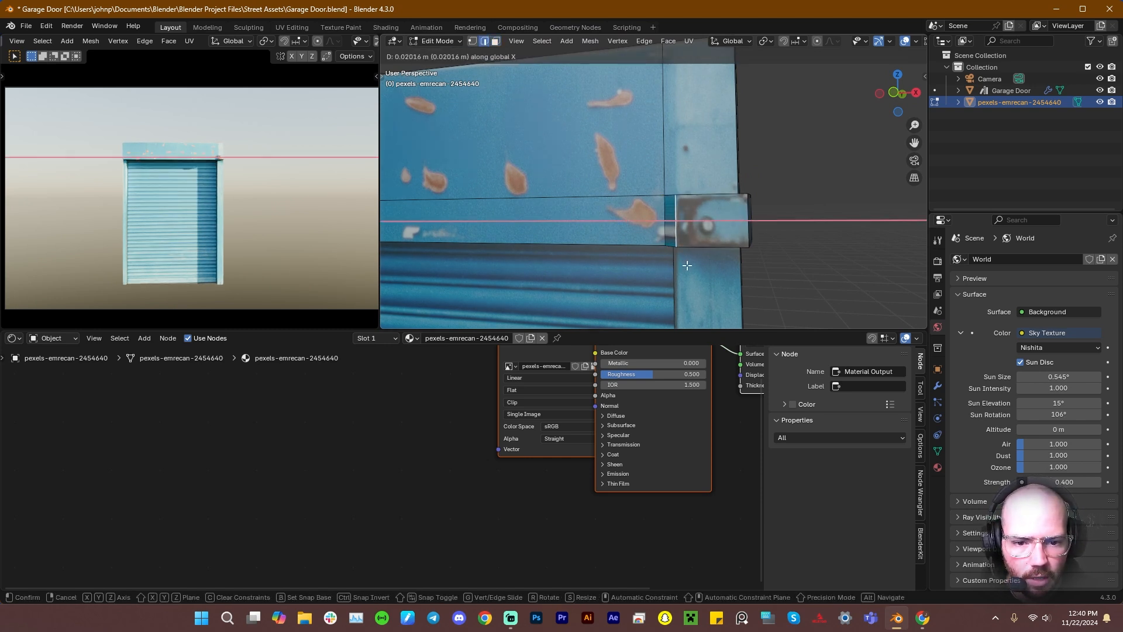
click(686, 266)
Move the bracket's left base edge about 0.017 m along global X to line up with its front edge
click(666, 230)
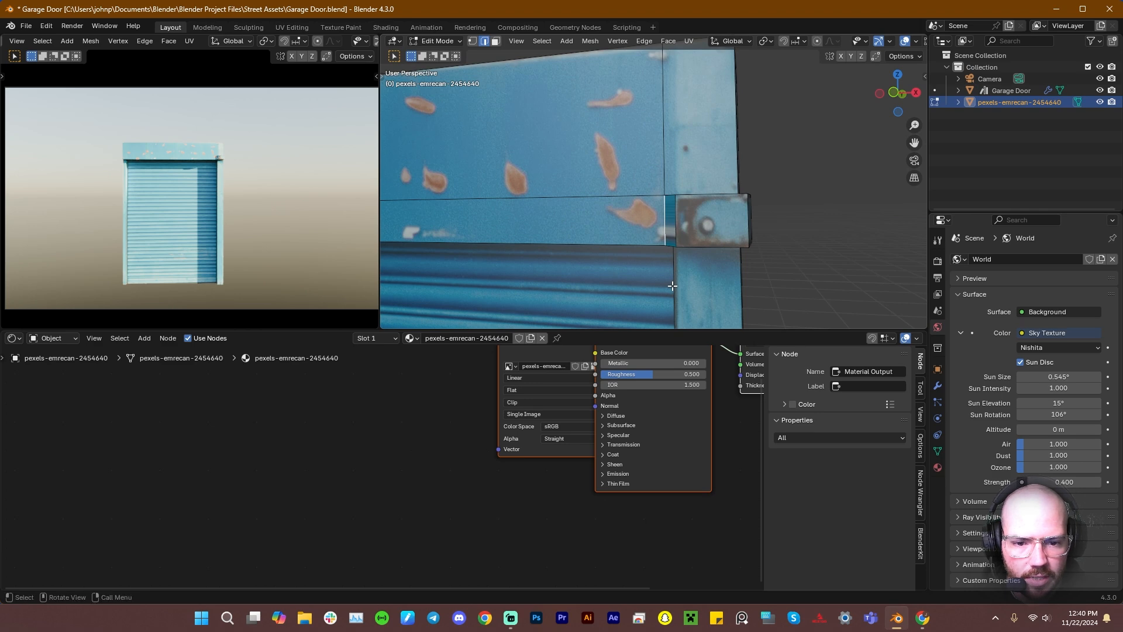
key(g)
key(x)
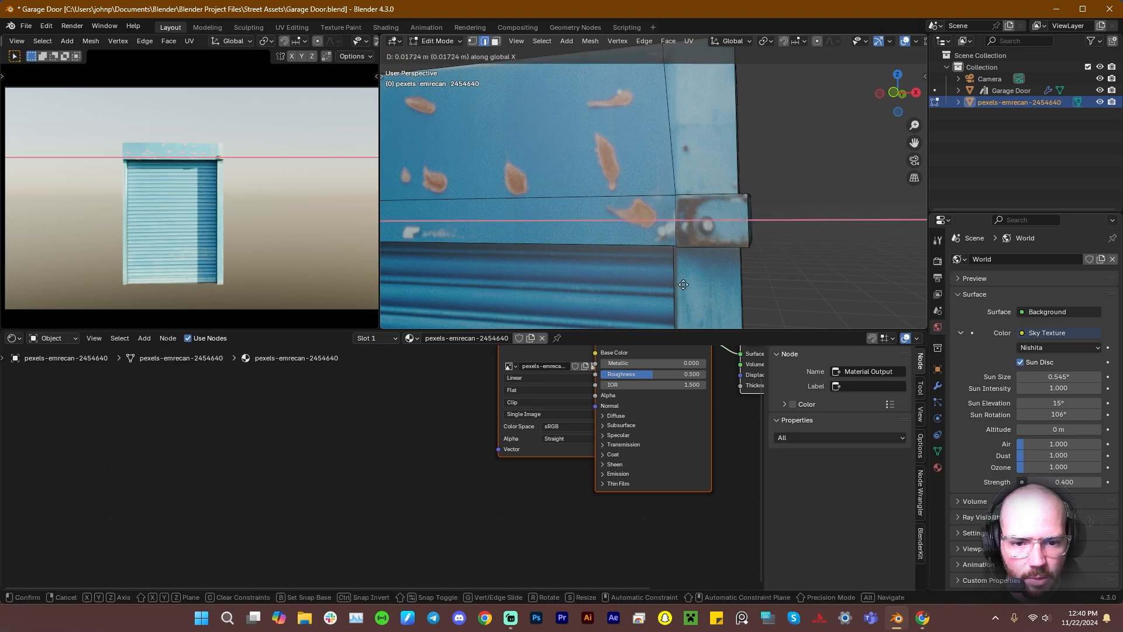
click(683, 285)
Knife-cut along the shutter's bottom, from just above its lower right corner to the lower left corner, separating the thin dark strip
middle_drag(684, 284, 717, 212)
scroll(717, 212, up, 3)
shift+middle_drag(792, 275, 735, 268)
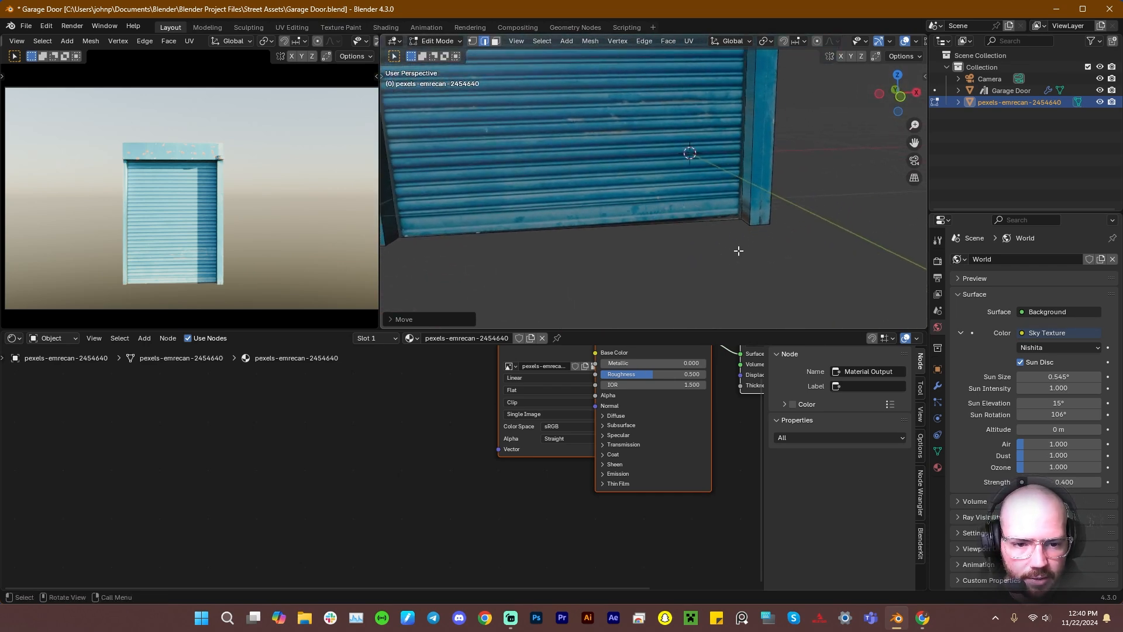
scroll(739, 245, up, 2)
scroll(740, 244, up, 2)
middle_drag(819, 306, 797, 273)
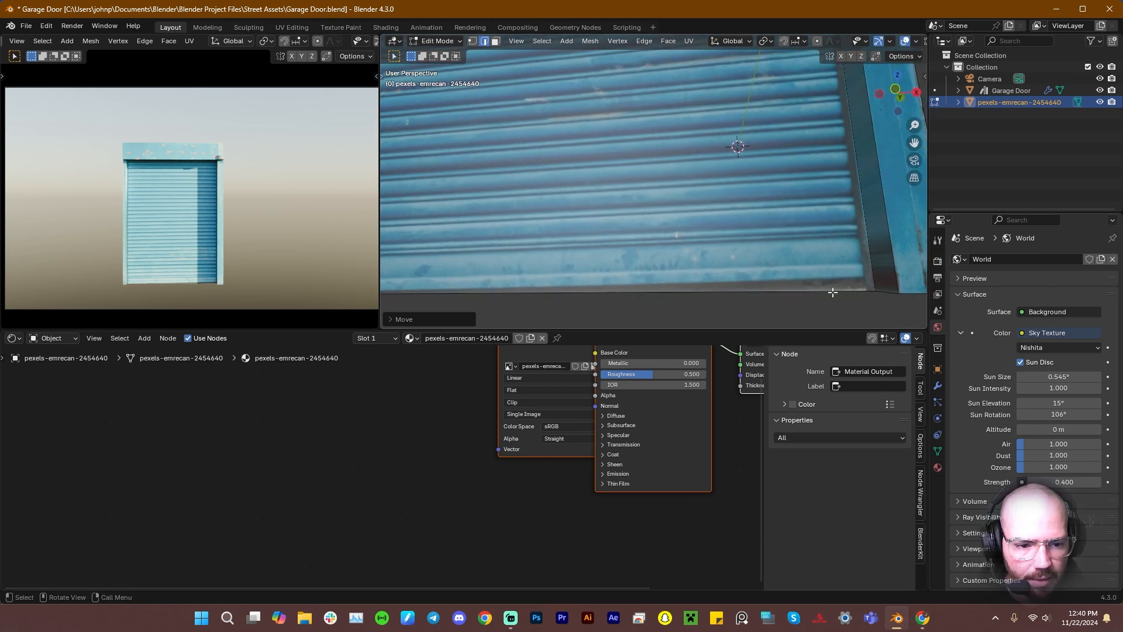
scroll(830, 291, down, 2)
shift+middle_drag(807, 275, 765, 299)
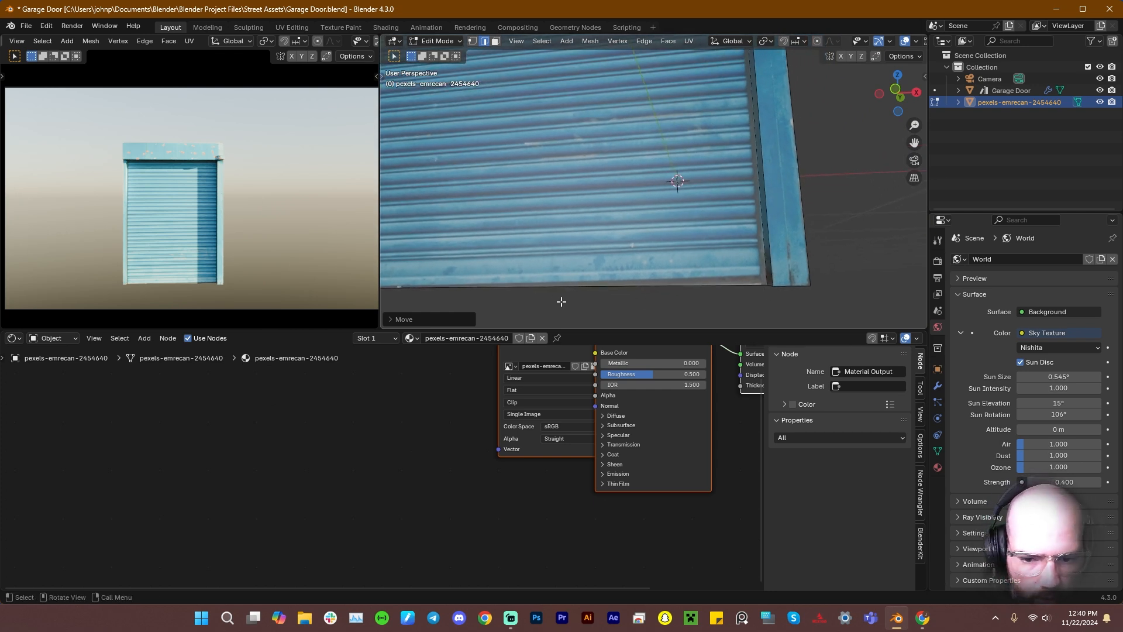
scroll(720, 293, down, 1)
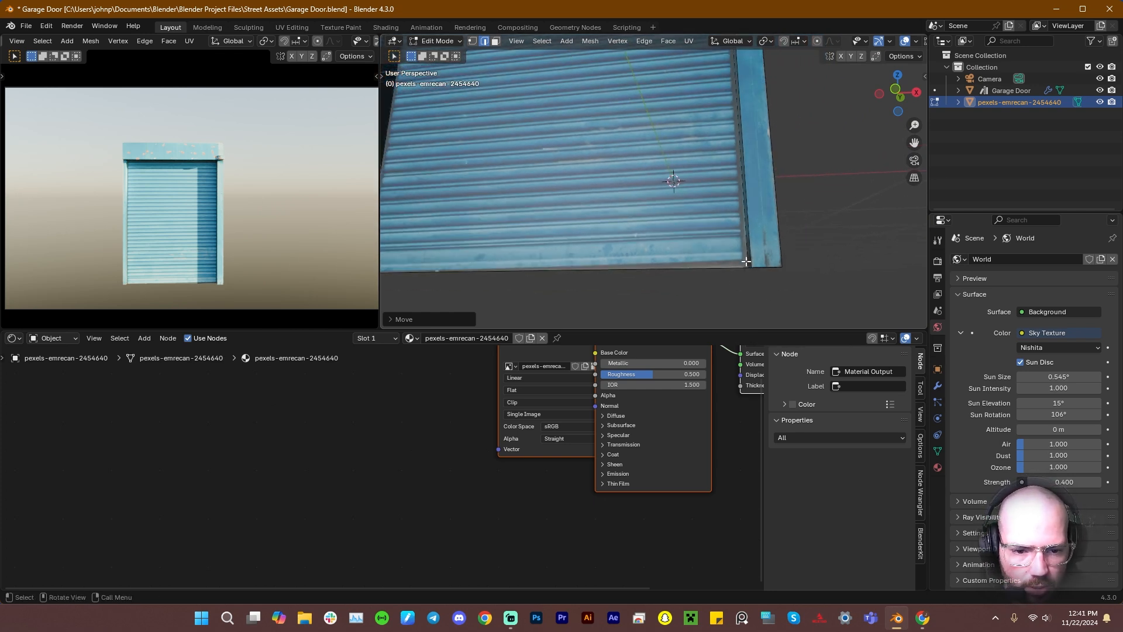
key(k)
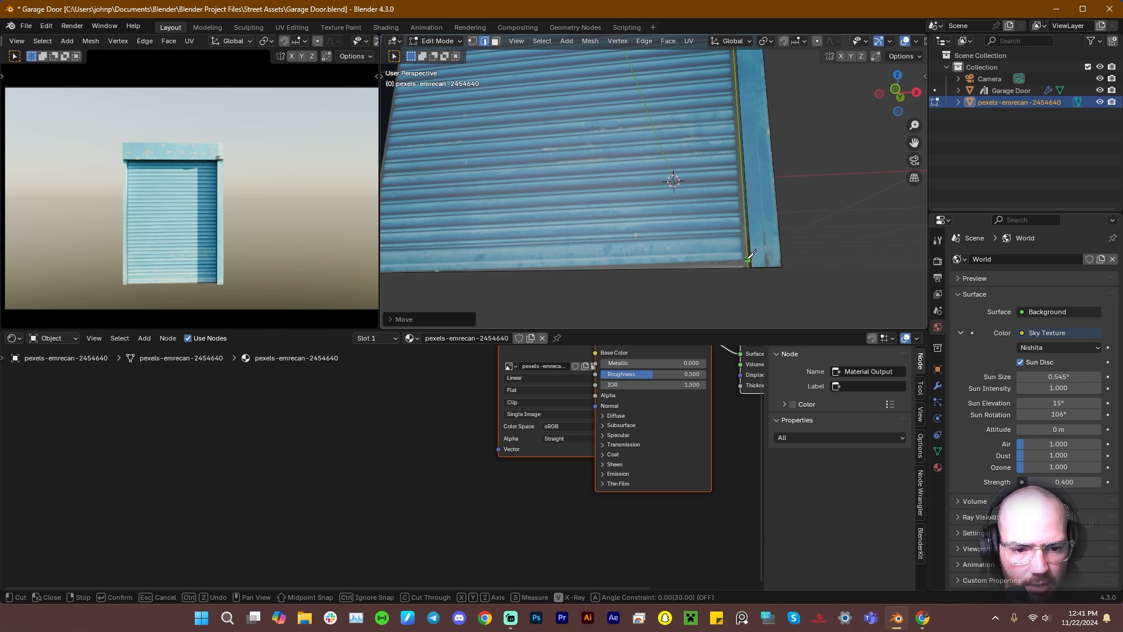
click(748, 259)
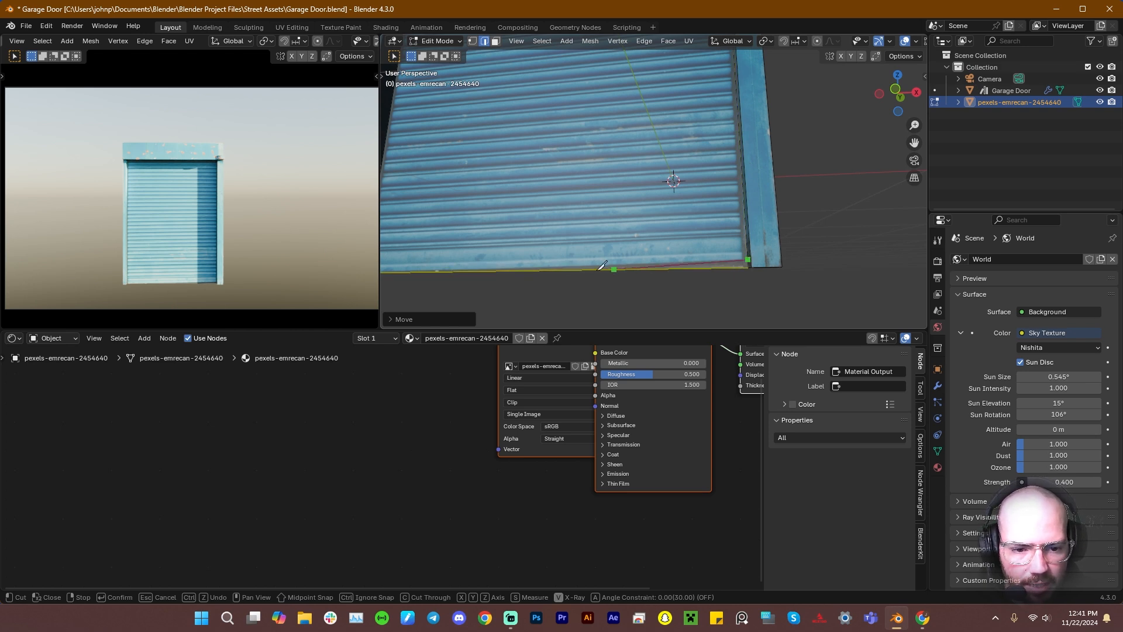
click(385, 272)
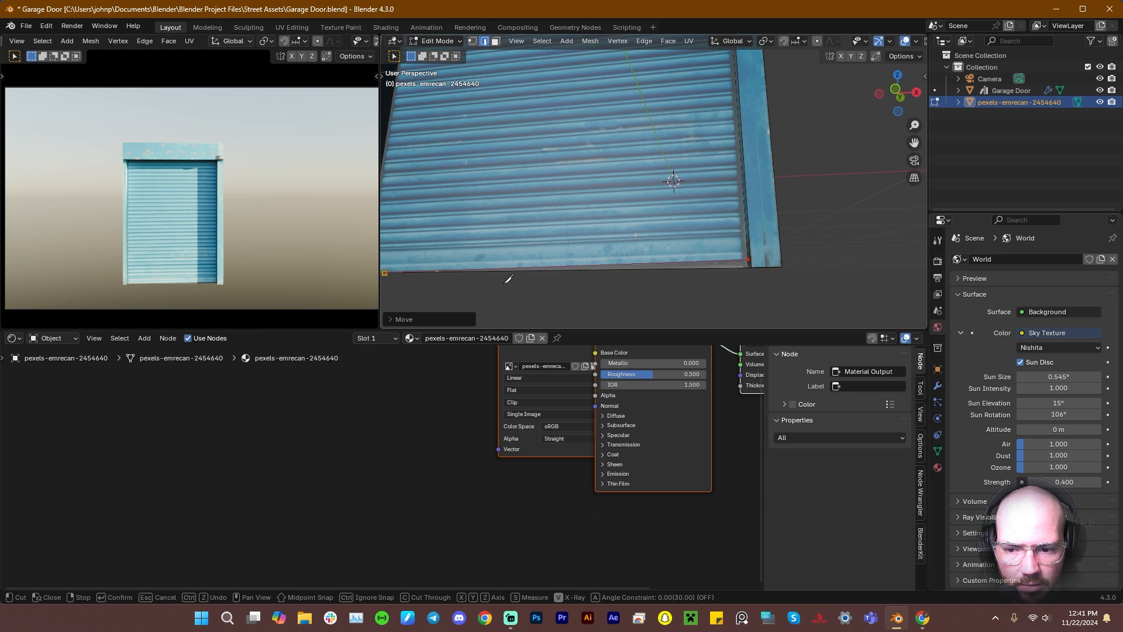
key(Return)
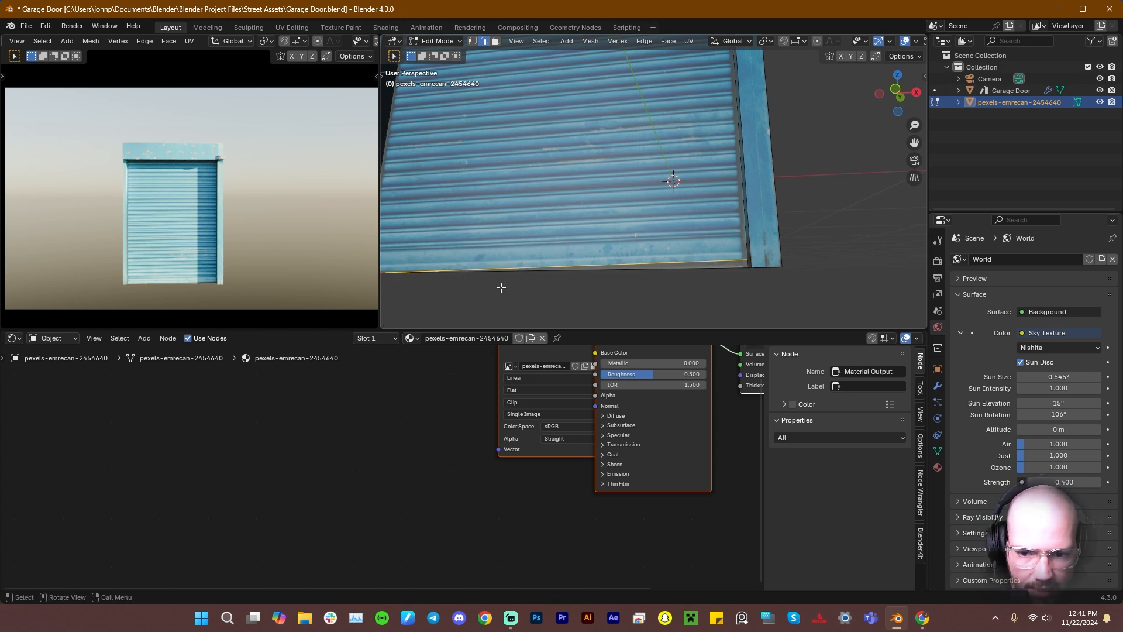
Delete the thin wedge-shaped face along the shutter's bottom edge
key(3)
click(713, 265)
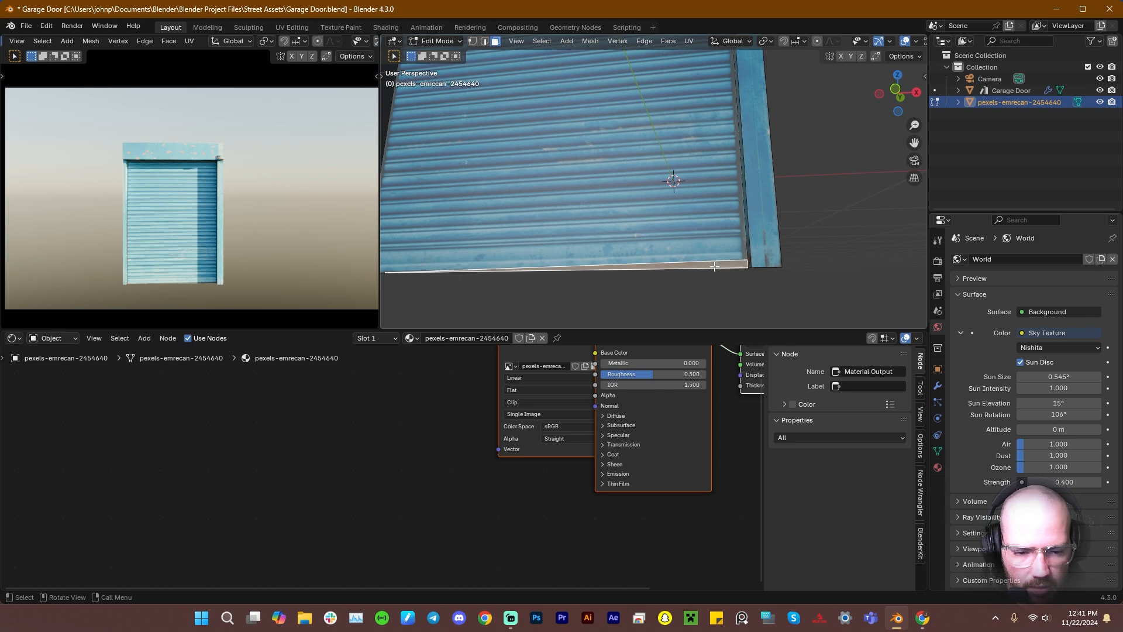
key(x)
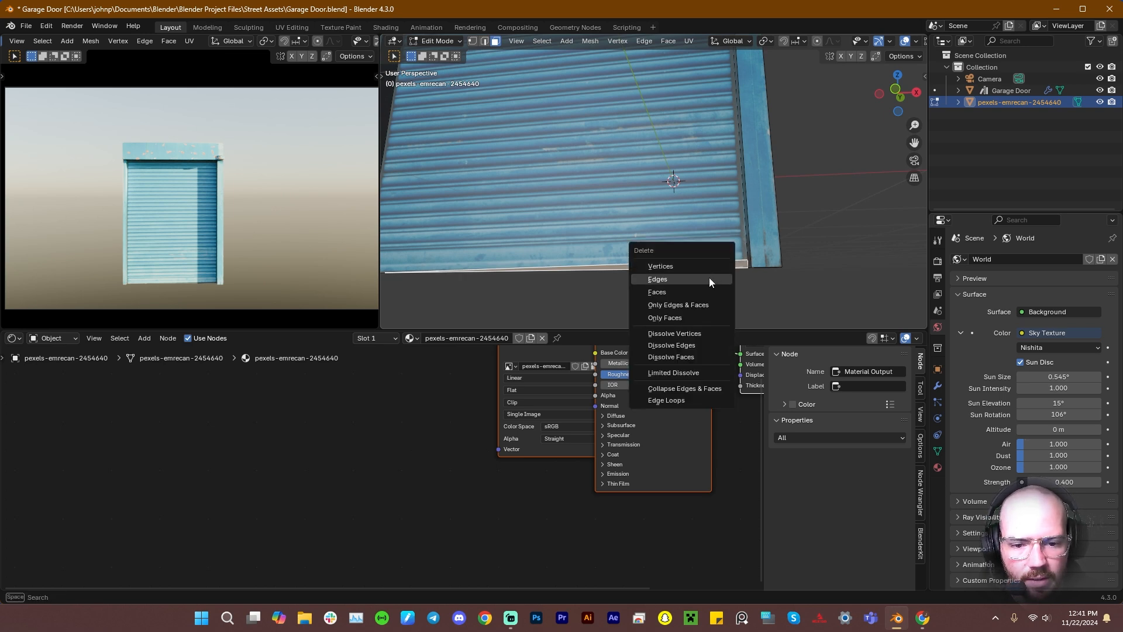
click(705, 292)
Examine the whole garage door in the rendered view, from the header down to the bottom edge
middle_drag(648, 281, 643, 258)
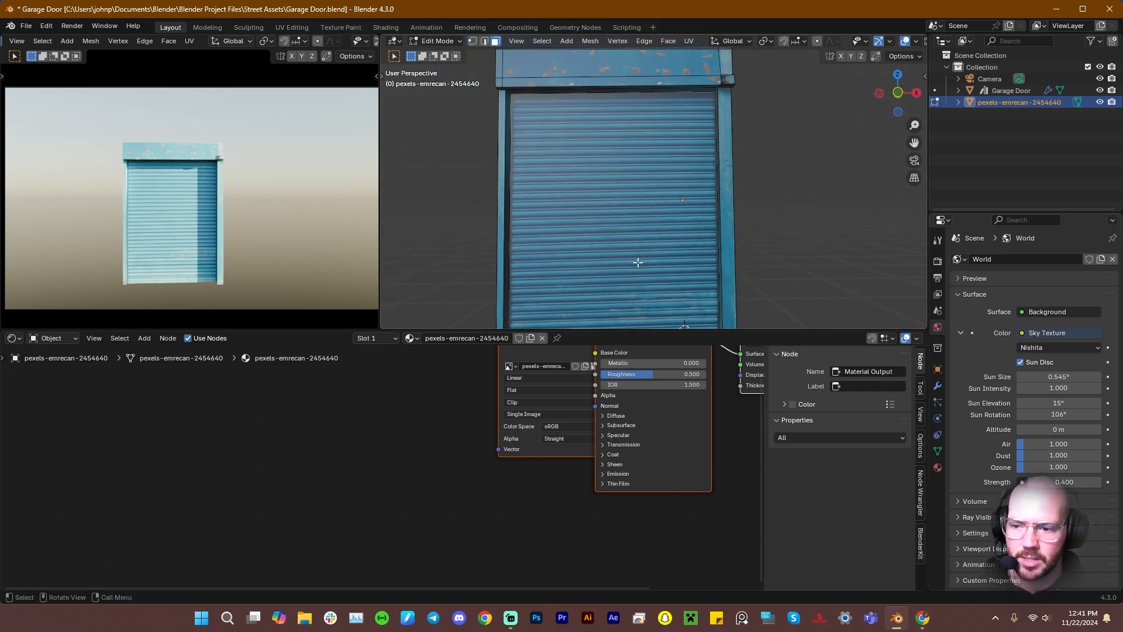
ctrl+middle_drag(189, 234, 232, 206)
scroll(282, 181, down, 4)
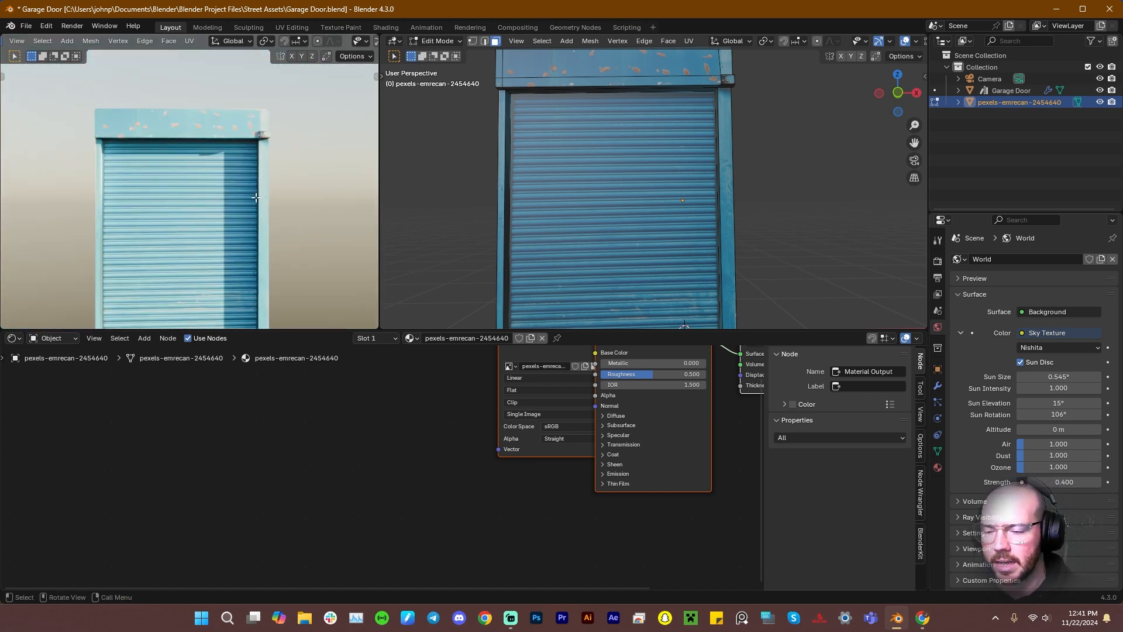
scroll(249, 233, down, 2)
scroll(249, 234, up, 3)
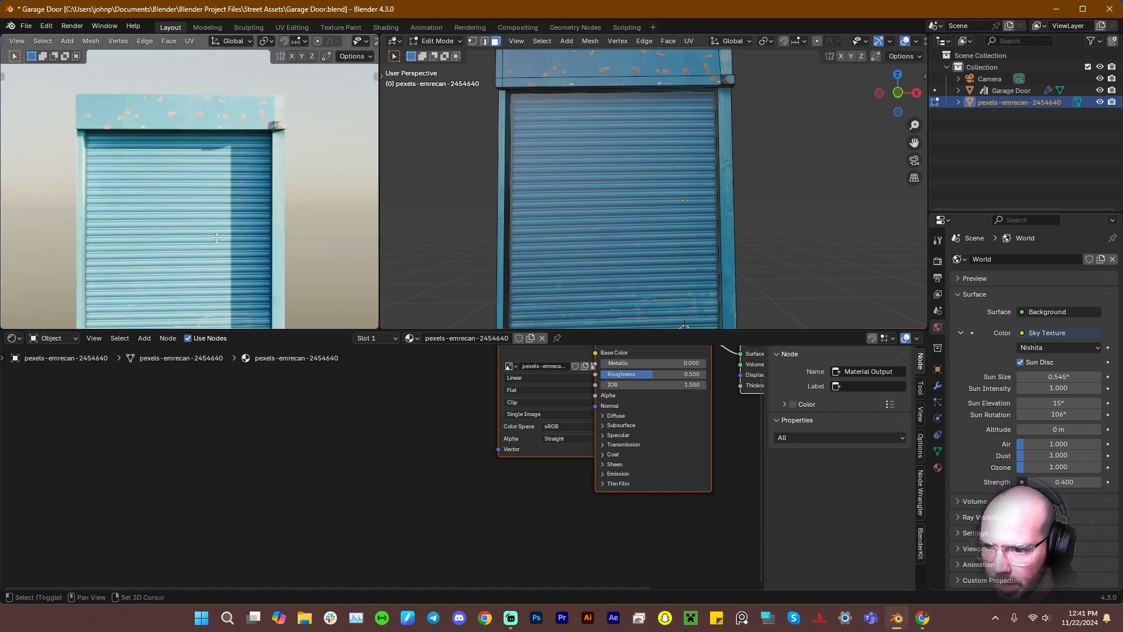
shift+middle_drag(217, 237, 242, 135)
scroll(178, 171, down, 8)
scroll(173, 188, up, 8)
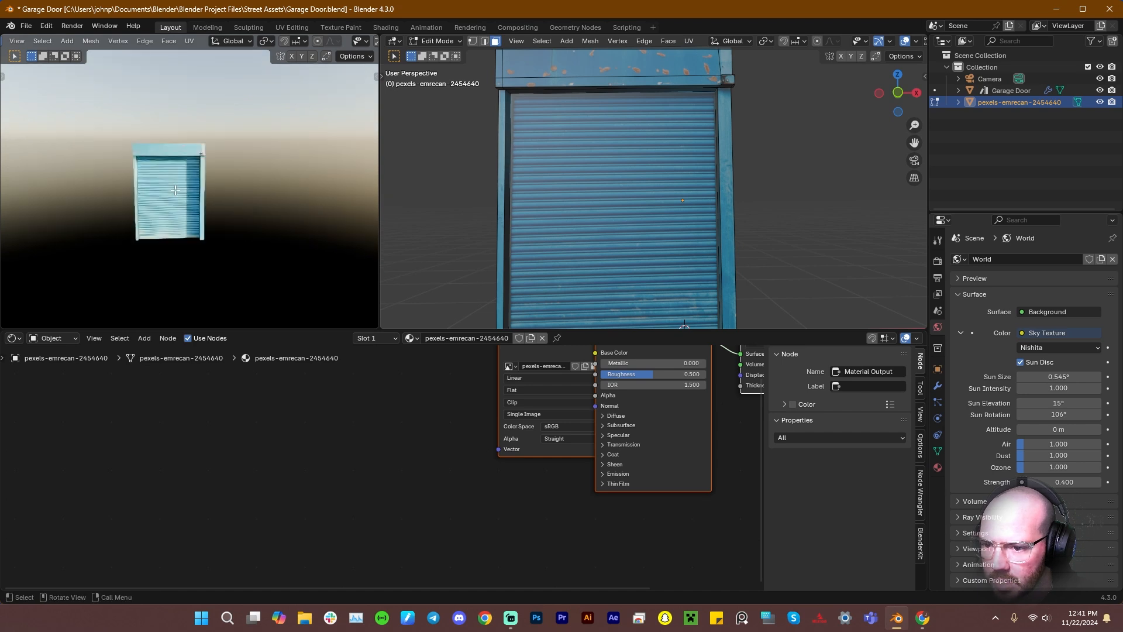
shift+middle_drag(173, 187, 218, 180)
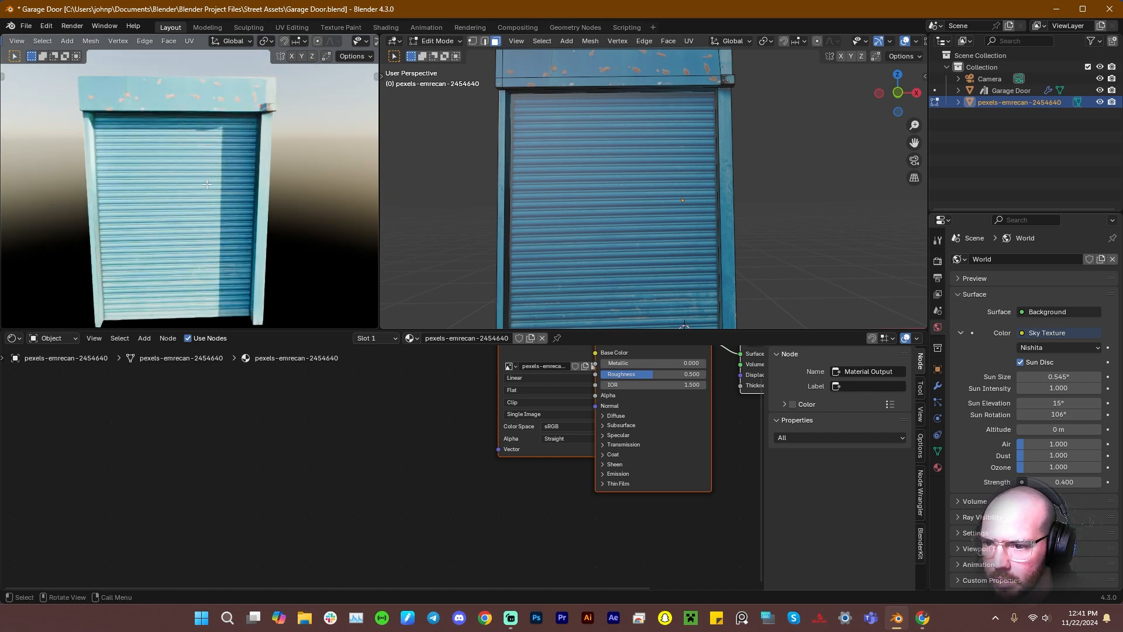
scroll(564, 155, up, 1)
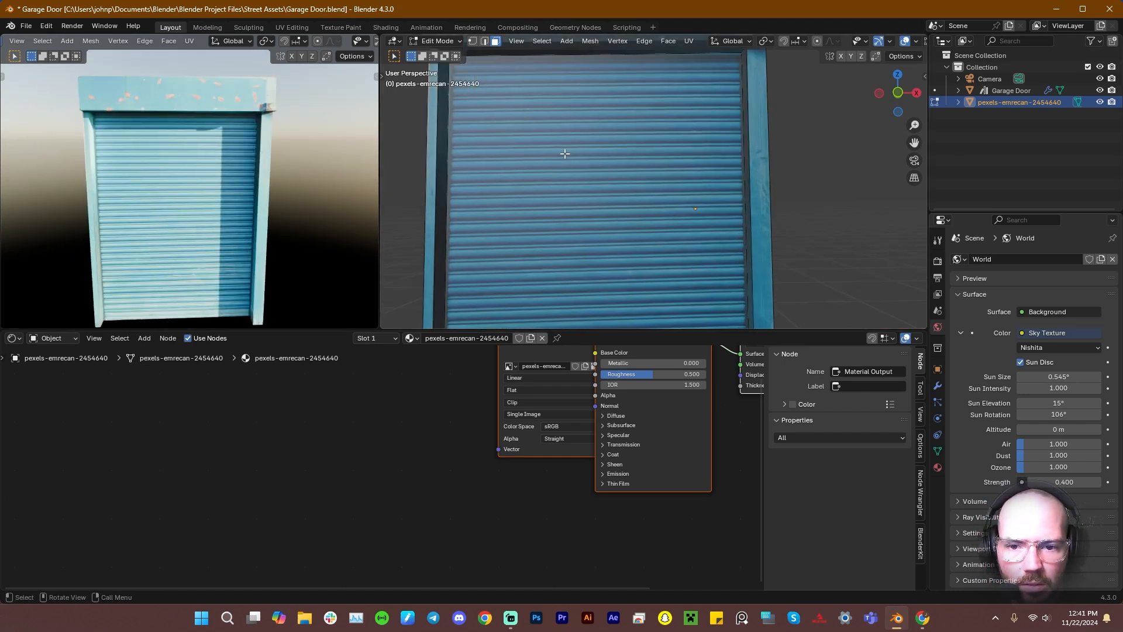
Select the side face loops around the door frame and header and unwrap them with Cube Projection
scroll(564, 153, down, 2)
middle_drag(653, 172, 674, 139)
alt+click(671, 122)
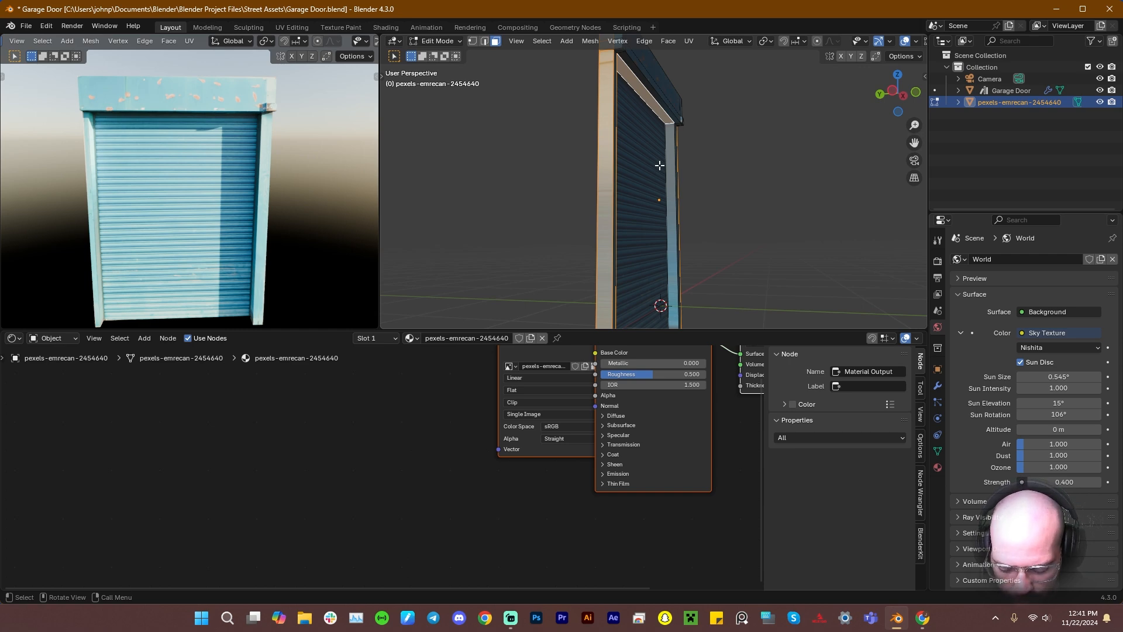
middle_drag(660, 161, 539, 230)
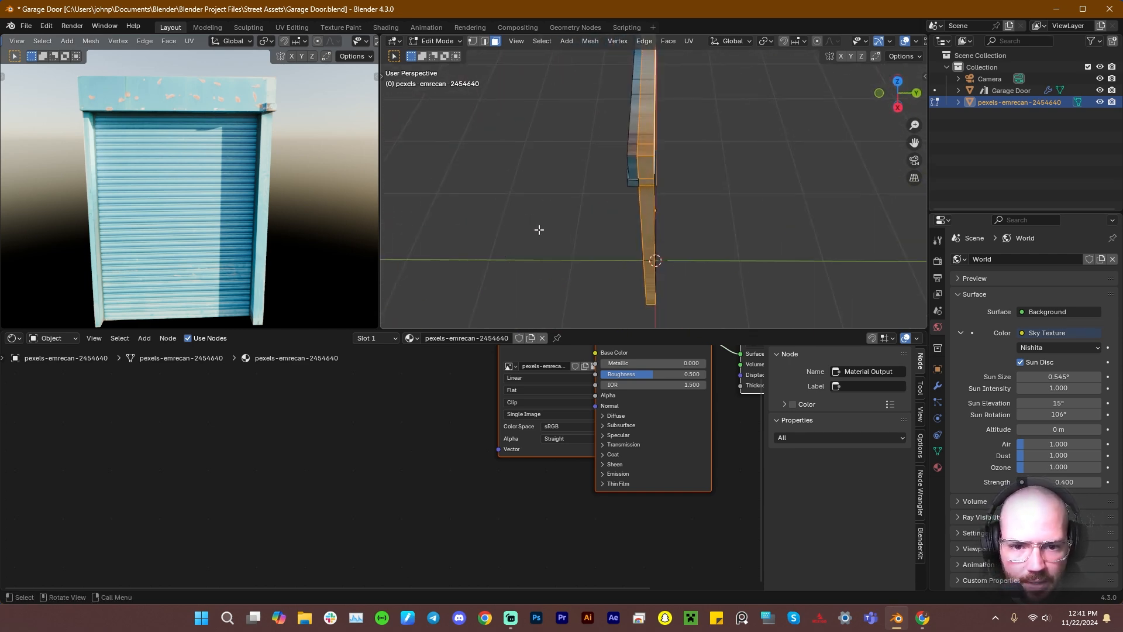
alt+click(633, 155)
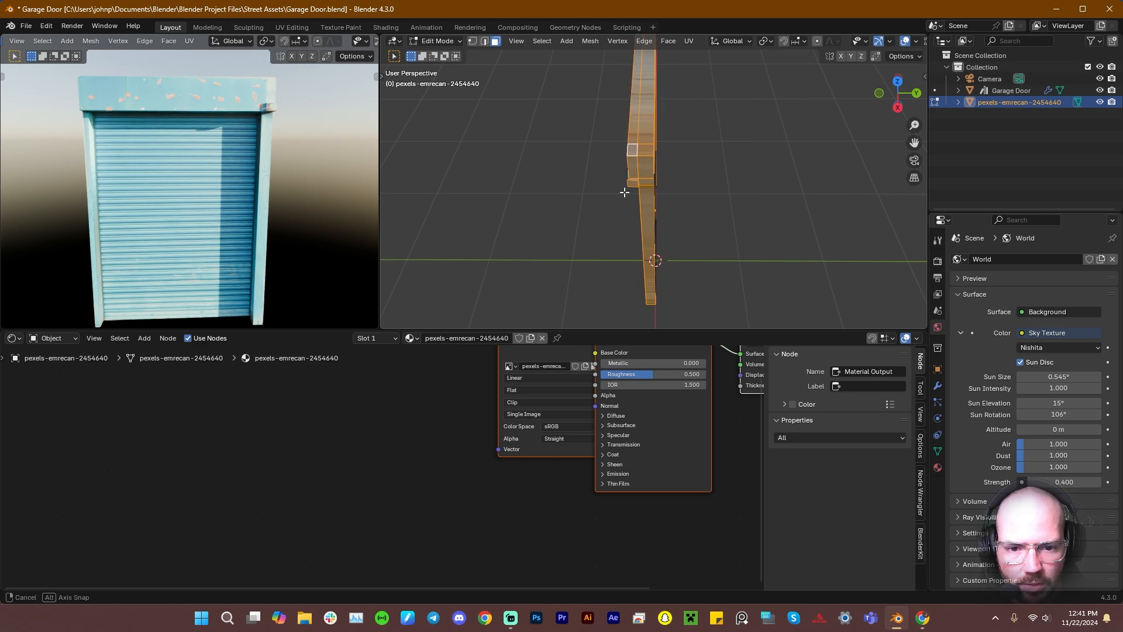
middle_drag(624, 190, 843, 169)
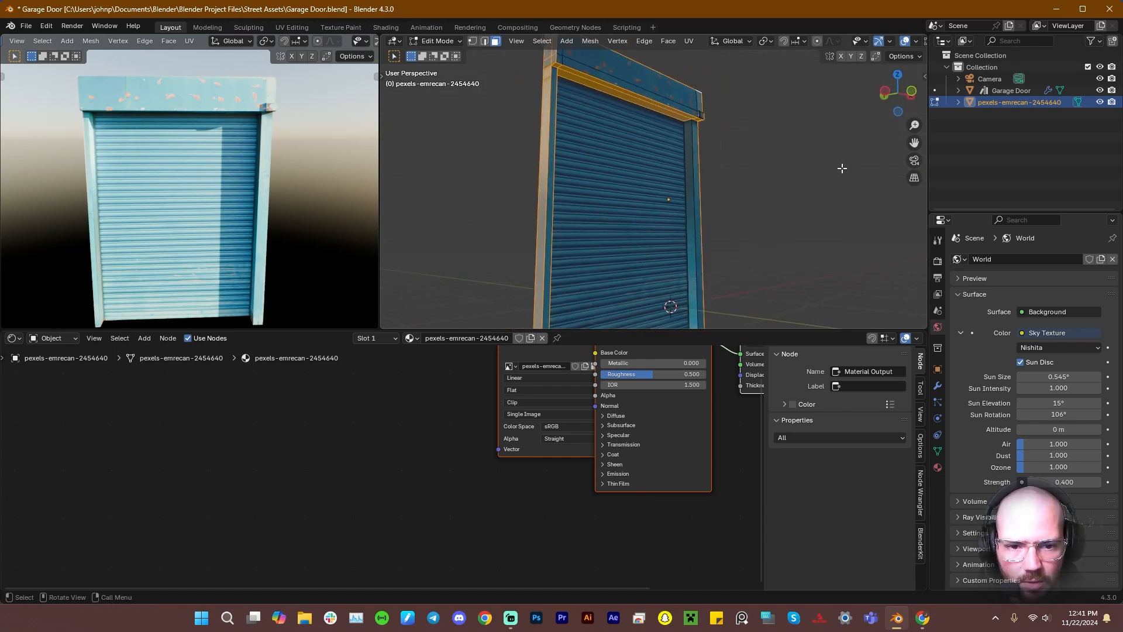
alt+shift+click(696, 253)
middle_drag(767, 249, 691, 233)
key(u)
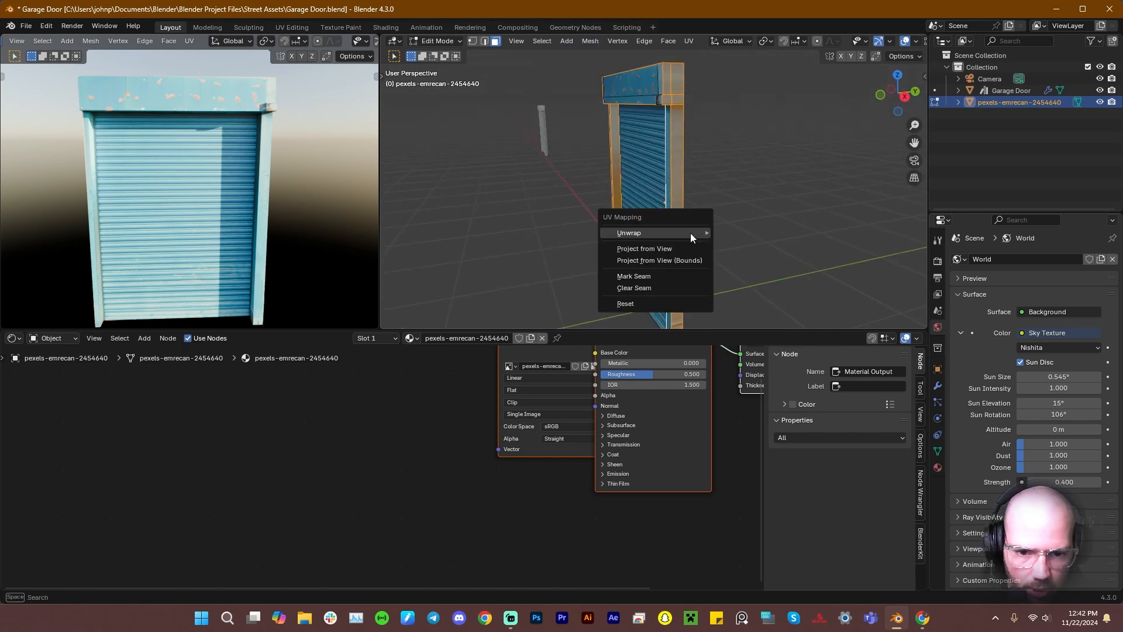
mouse_move(700, 233)
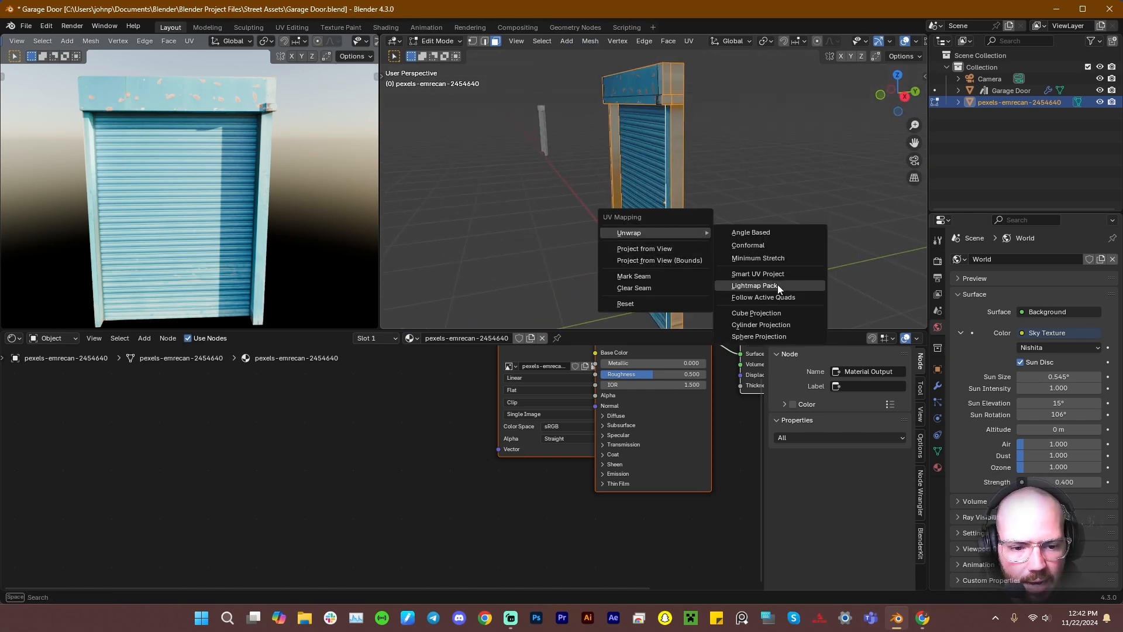
click(772, 316)
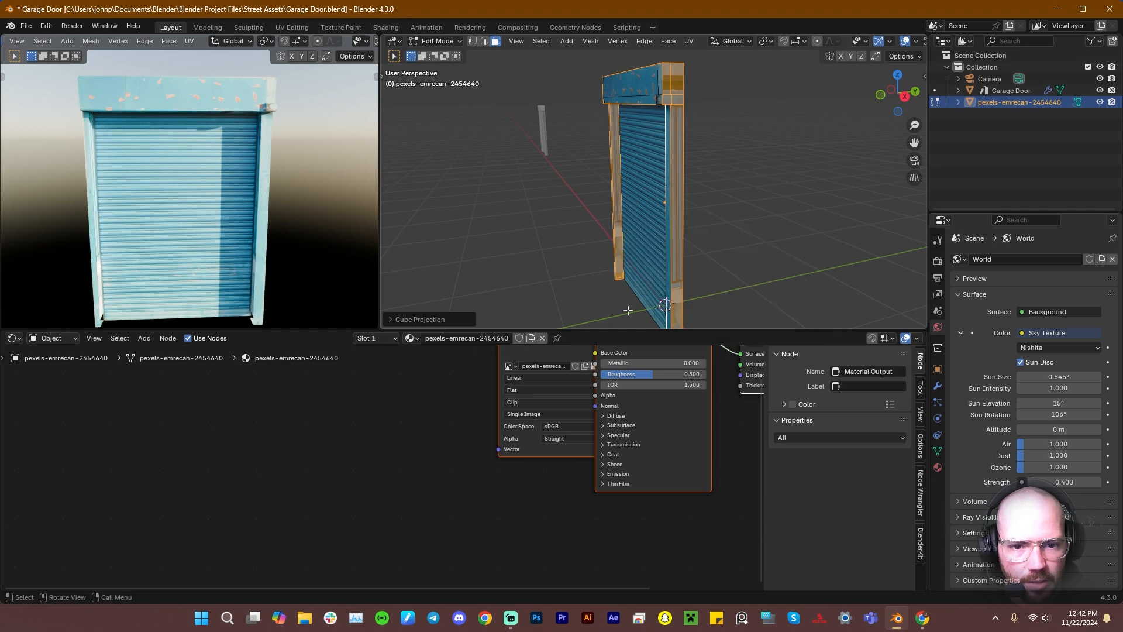
Select all the unwrapped side-face UVs in the UV Editor and rotate them 90 degrees to stand upright
click(14, 339)
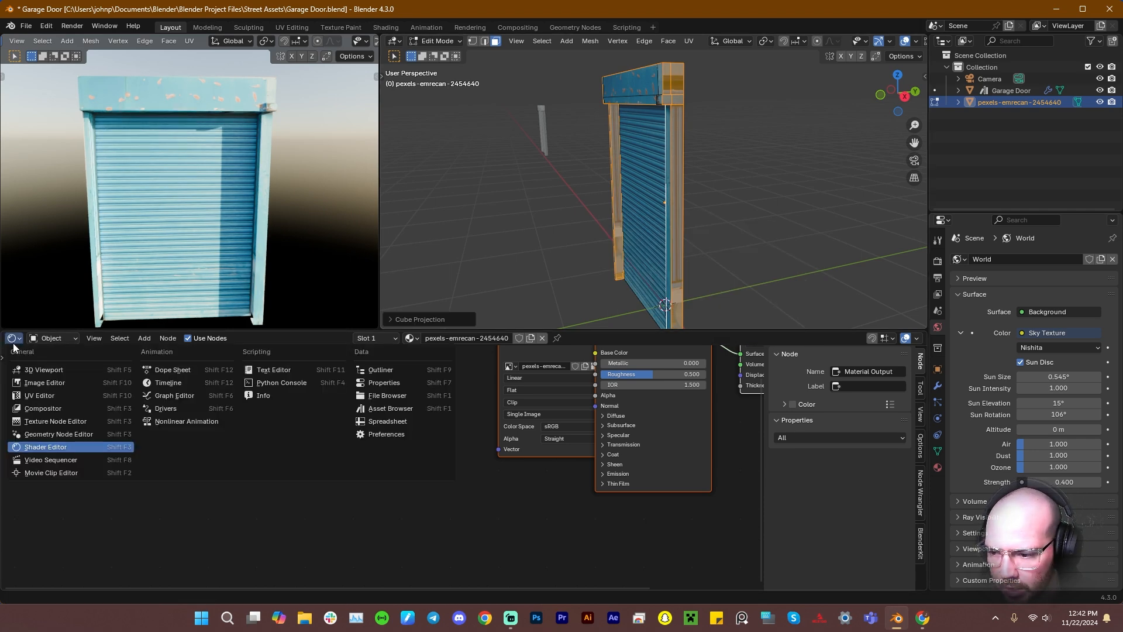
click(41, 396)
scroll(254, 426, down, 10)
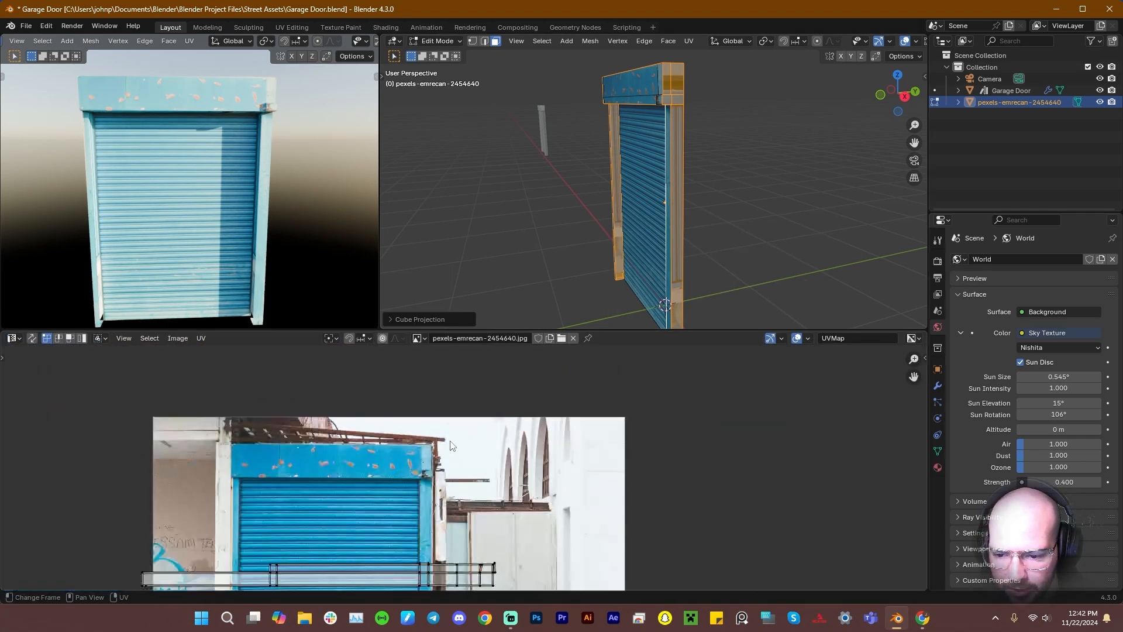
scroll(445, 423, up, 1)
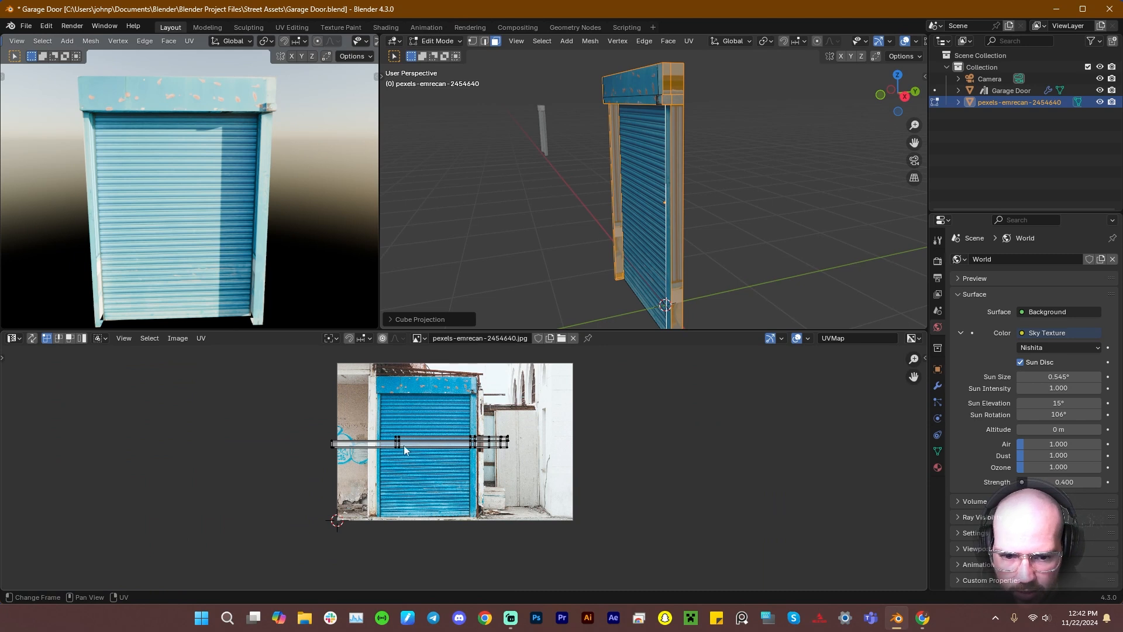
key(a)
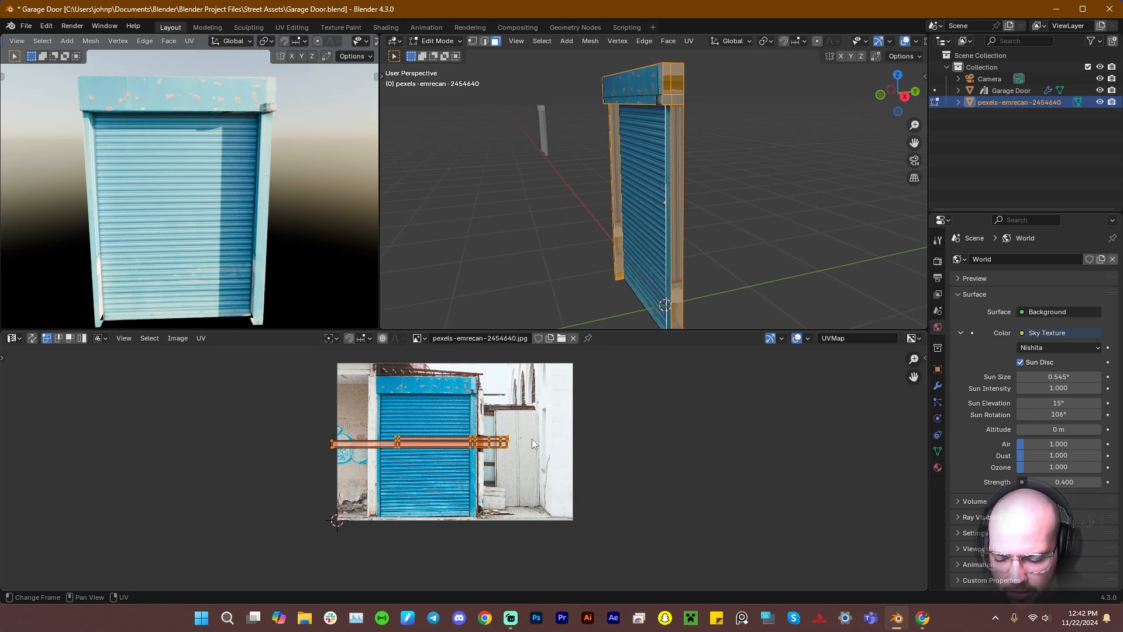
key(r)
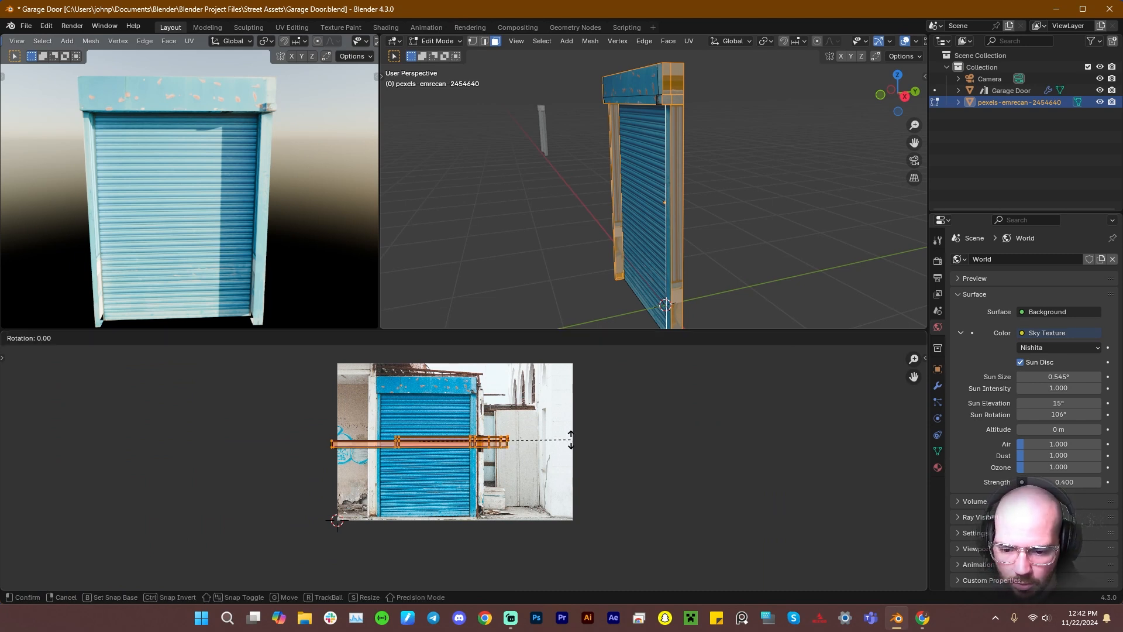
text(90)
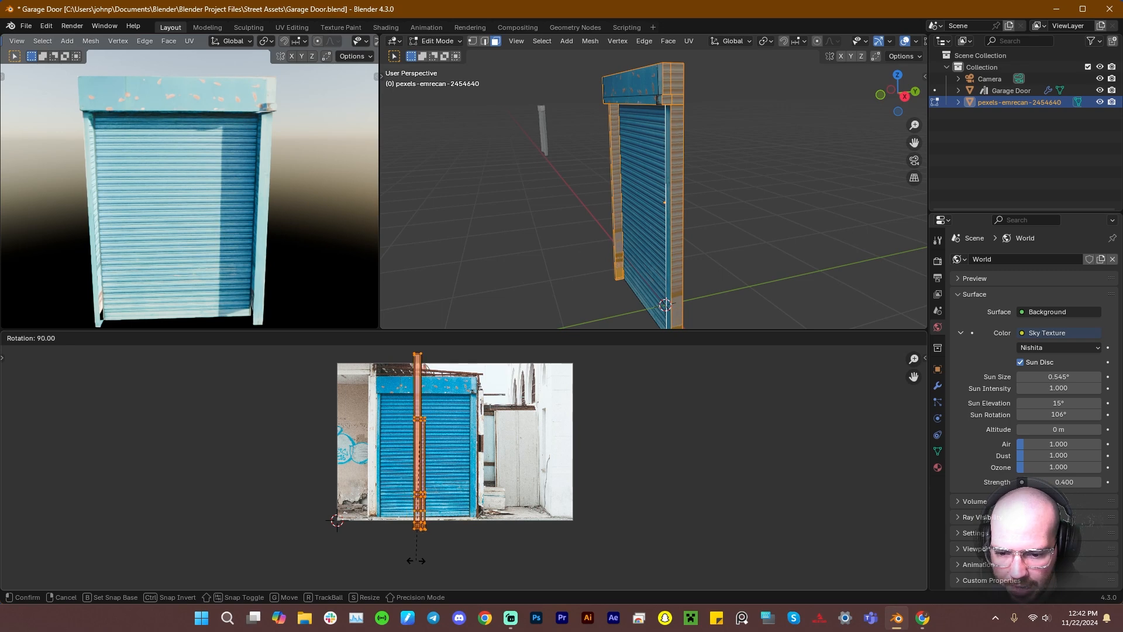
key(Return)
Scale down the side-face UVs and place them over the blue frame post on the photo's right side of the shutter
key(s)
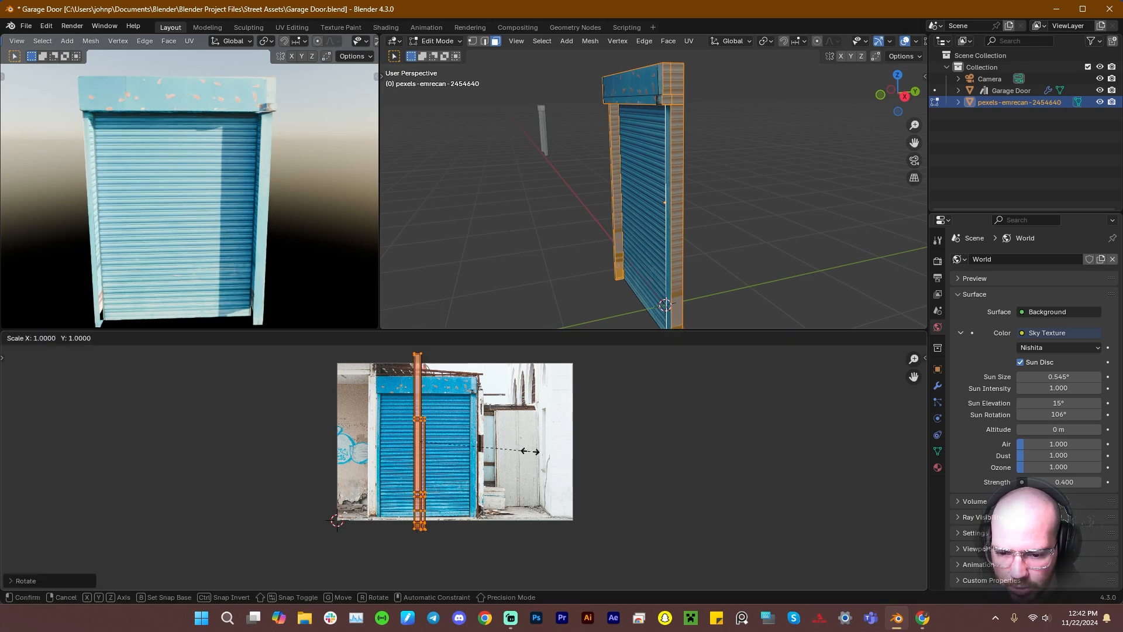
click(478, 446)
key(g)
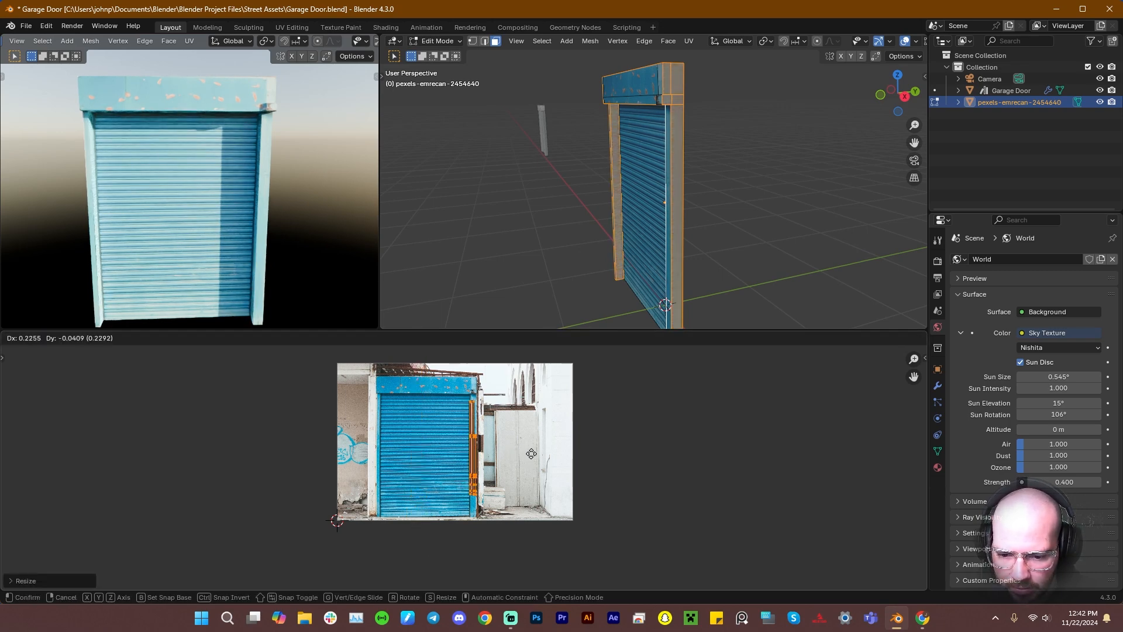
click(519, 457)
scroll(515, 455, up, 4)
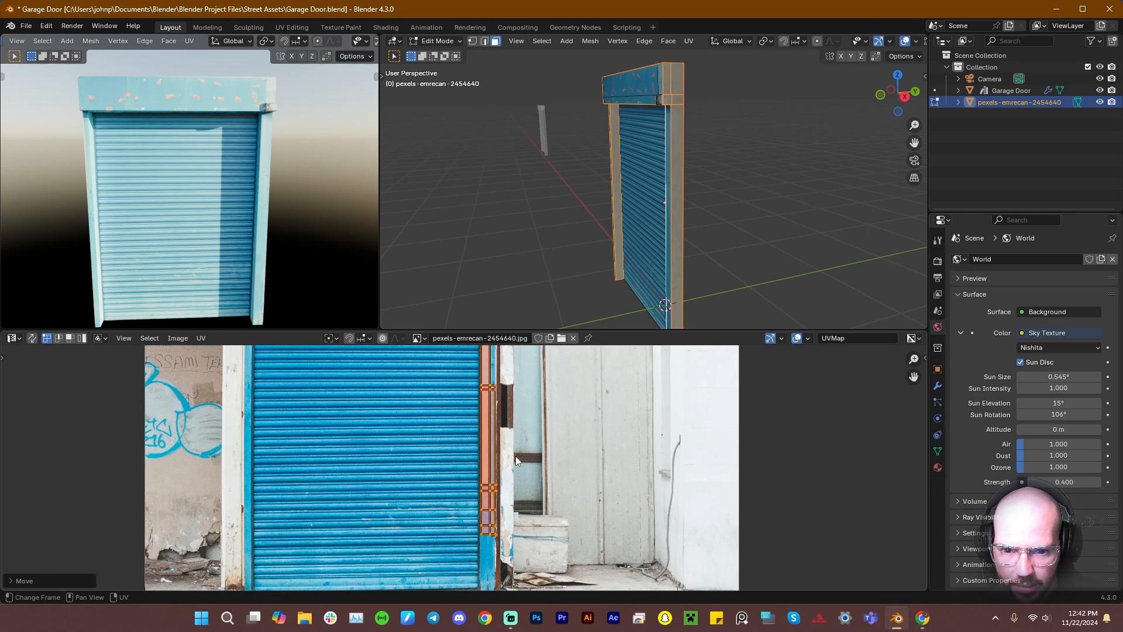
scroll(515, 455, up, 2)
key(g)
key(x)
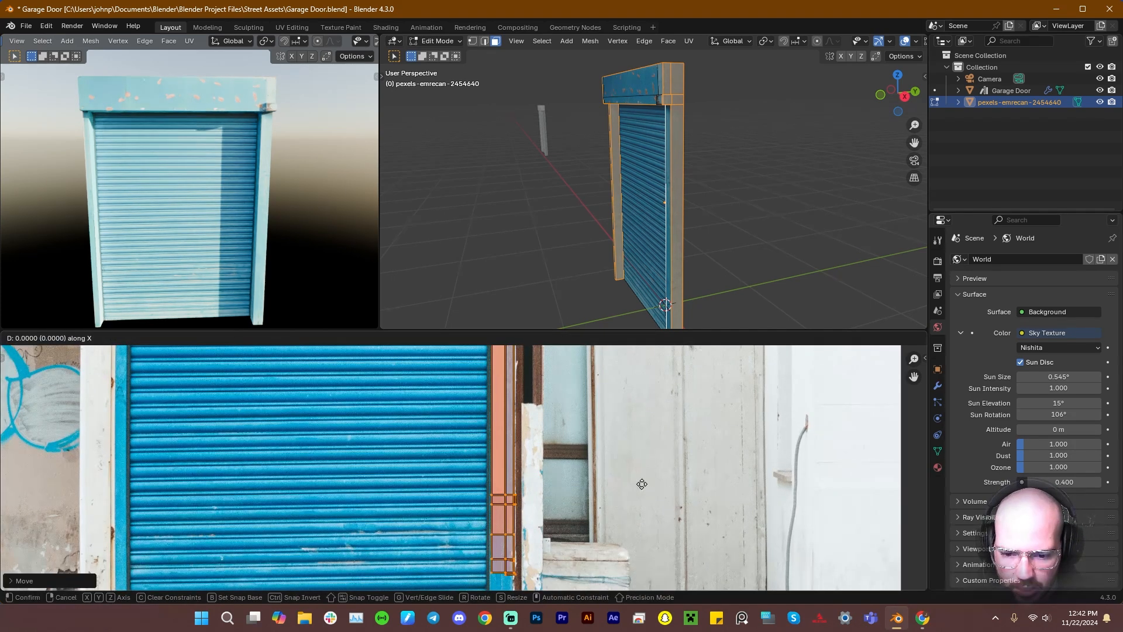
click(641, 484)
Shrink the side-face UVs to about 0.9 to fit the post's width and stretch them about 1.38 along Y
key(s)
key(y)
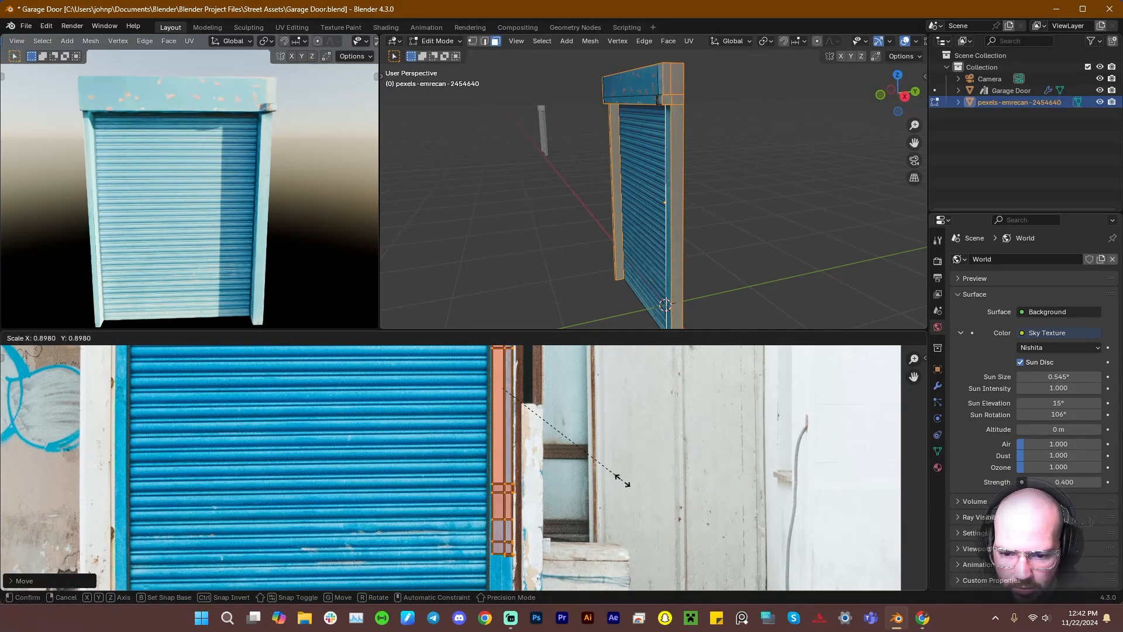
click(622, 480)
key(s)
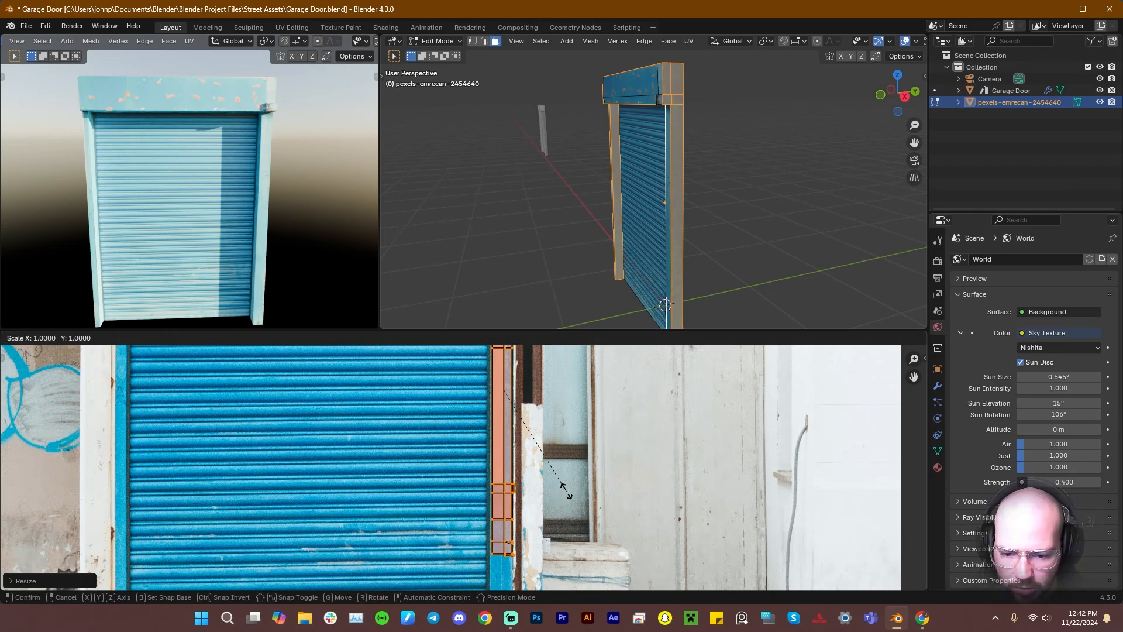
key(y)
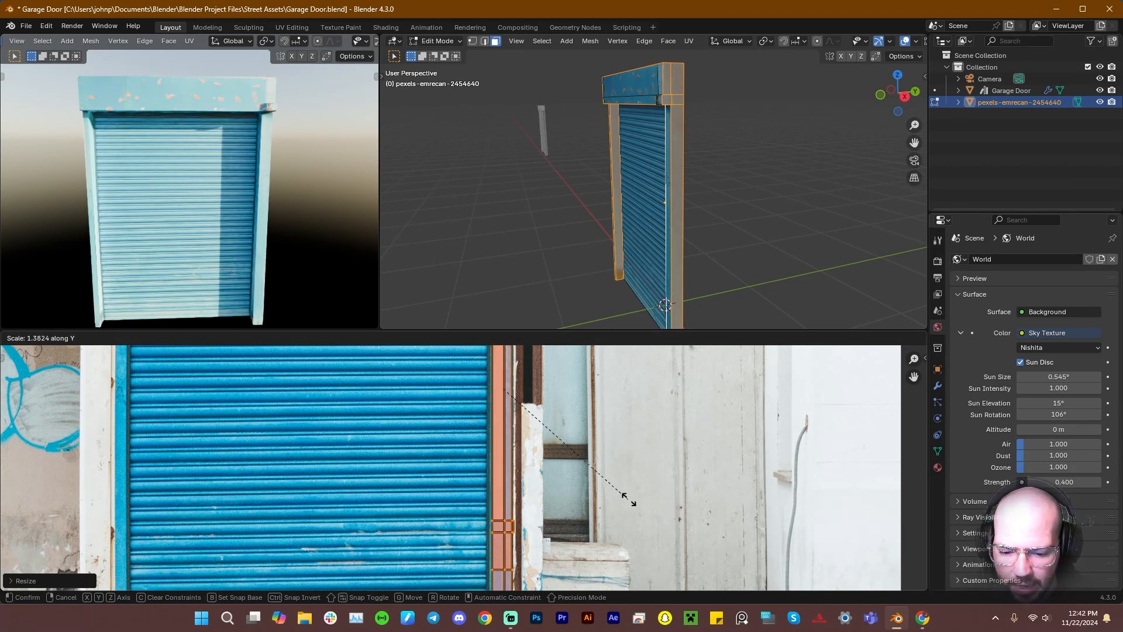
click(634, 500)
Move the side-face UVs down along Y so they lie on the blue post below the header
scroll(634, 500, down, 3)
scroll(492, 473, down, 1)
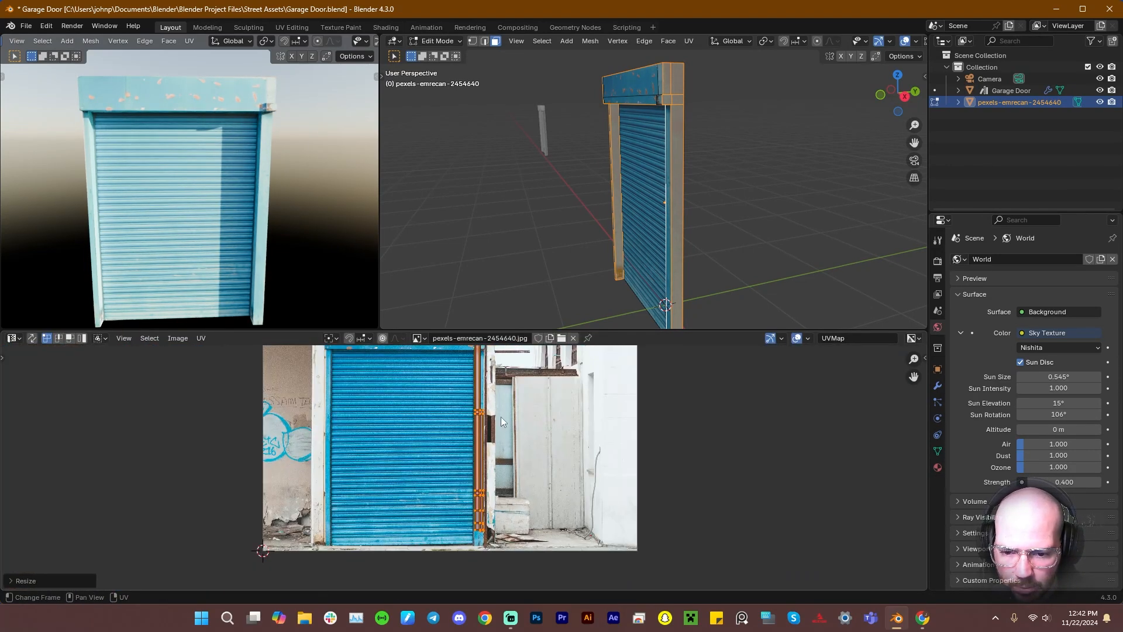
scroll(504, 395, up, 3)
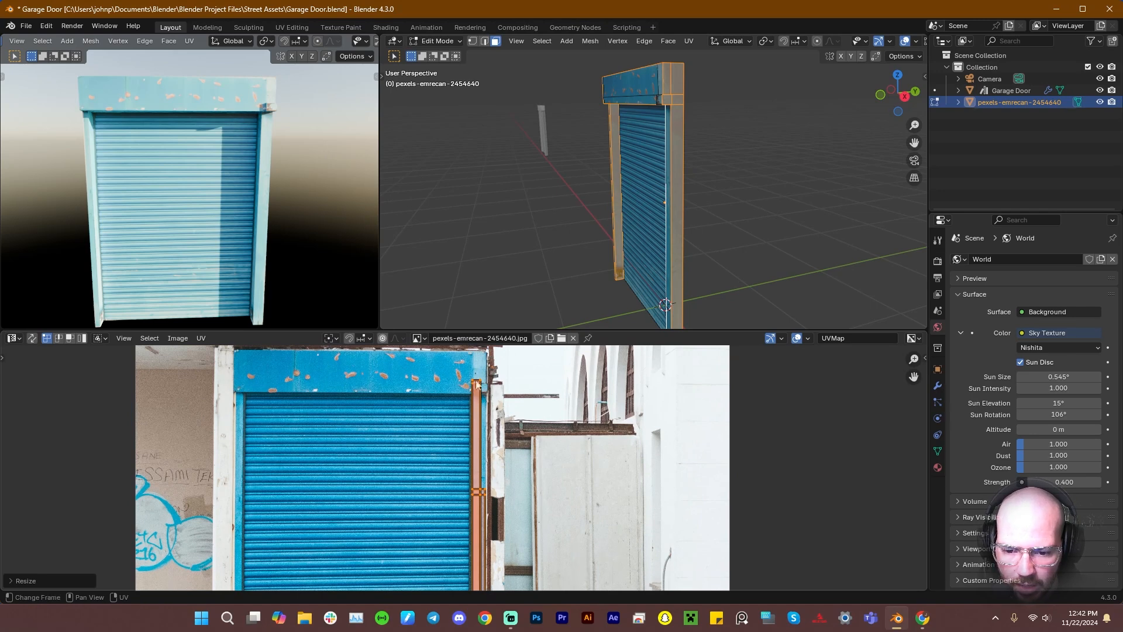
scroll(511, 488, down, 2)
middle_drag(498, 509, 496, 445)
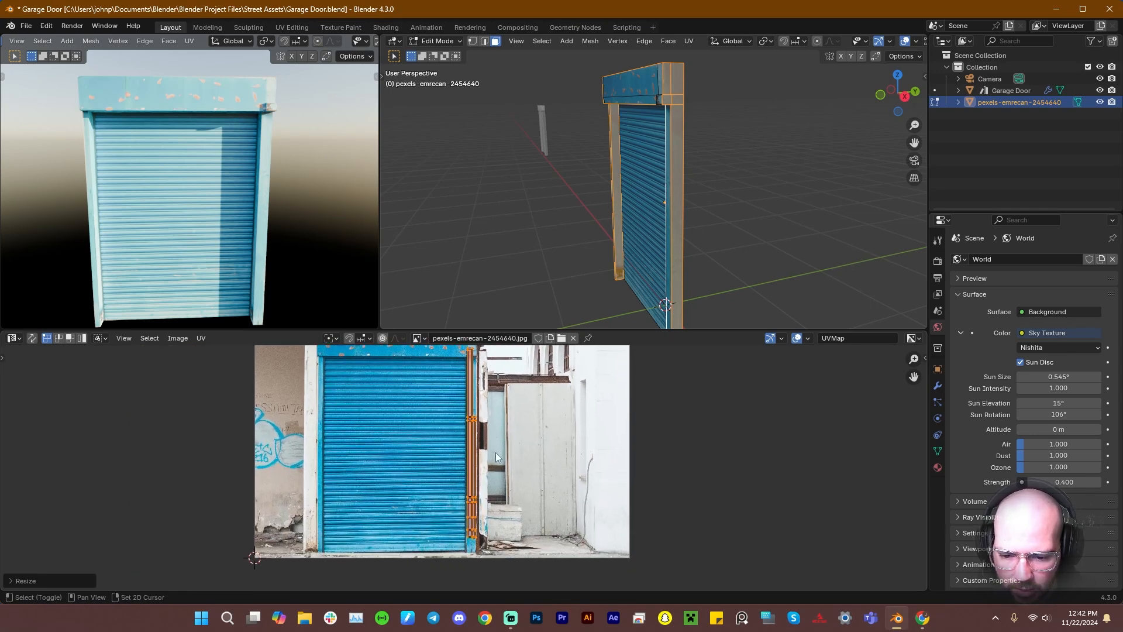
key(g)
key(y)
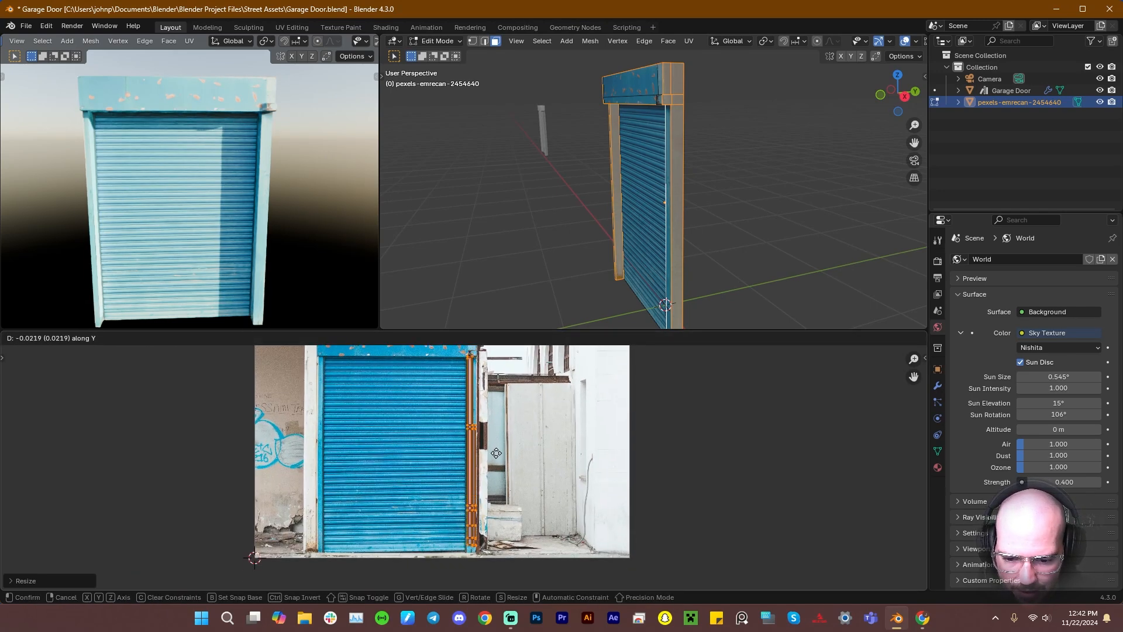
click(496, 458)
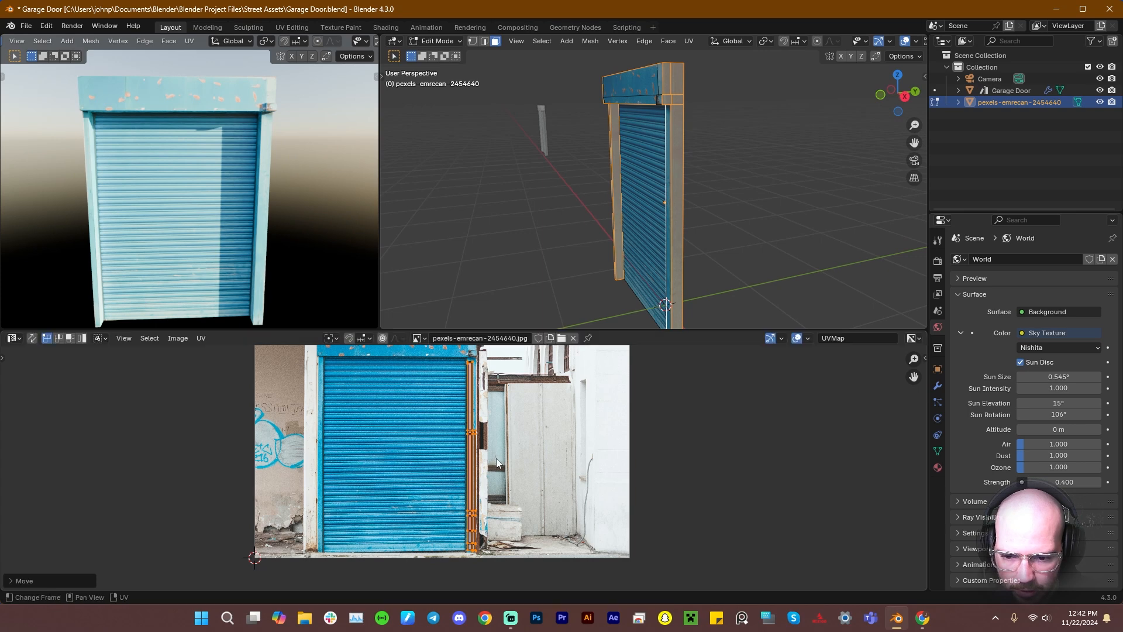
Leave Edit Mode and examine the newly textured side faces and the front of the garage door
key(Tab)
middle_drag(582, 192, 682, 292)
scroll(661, 209, up, 3)
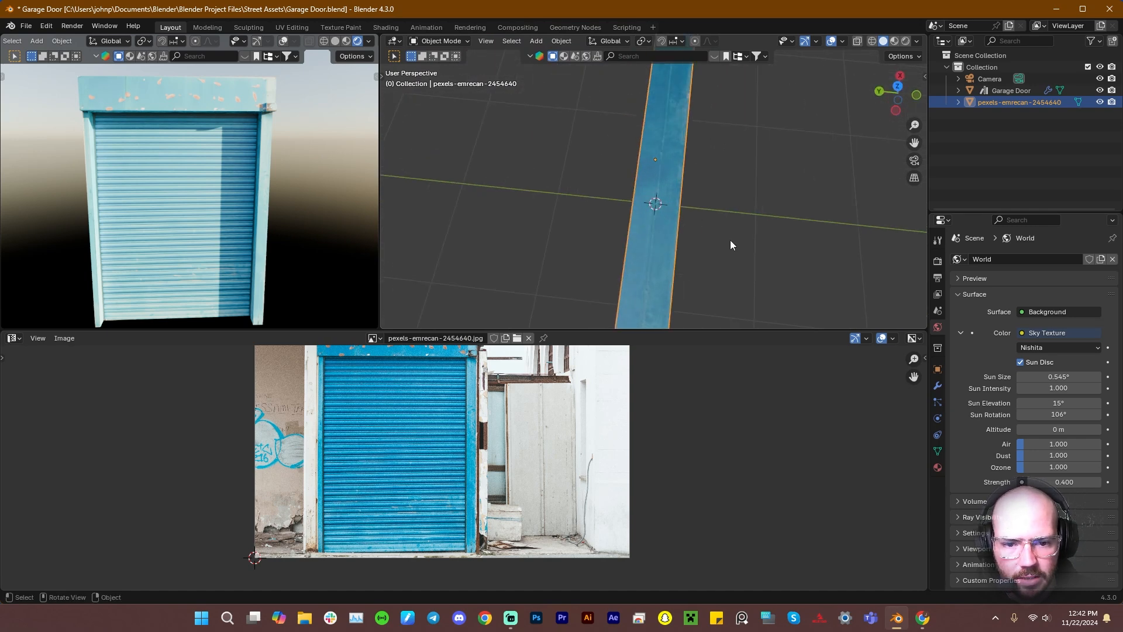
middle_drag(730, 245, 585, 227)
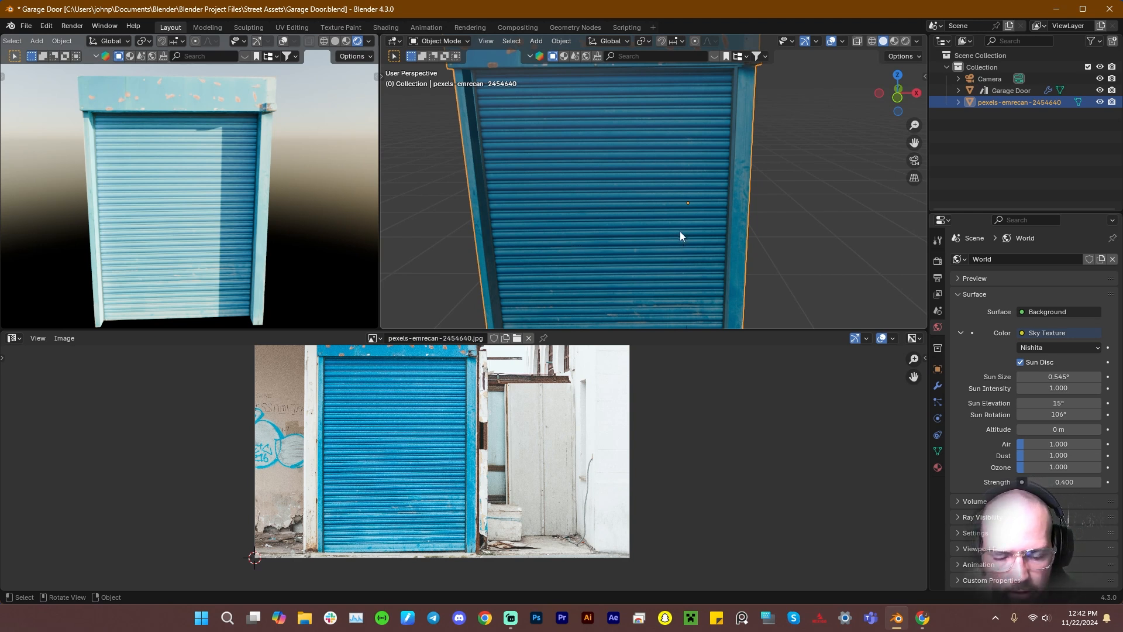
scroll(680, 234, down, 2)
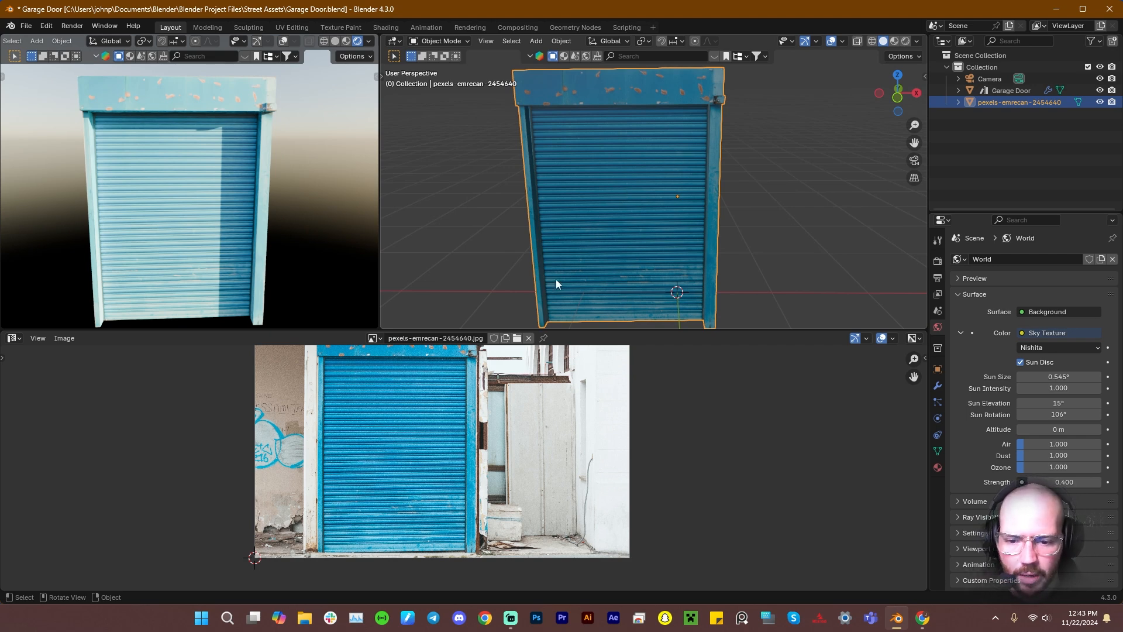
In the Shader Editor, duplicate the Image Texture node below the original and make its image a single-user copy
click(14, 338)
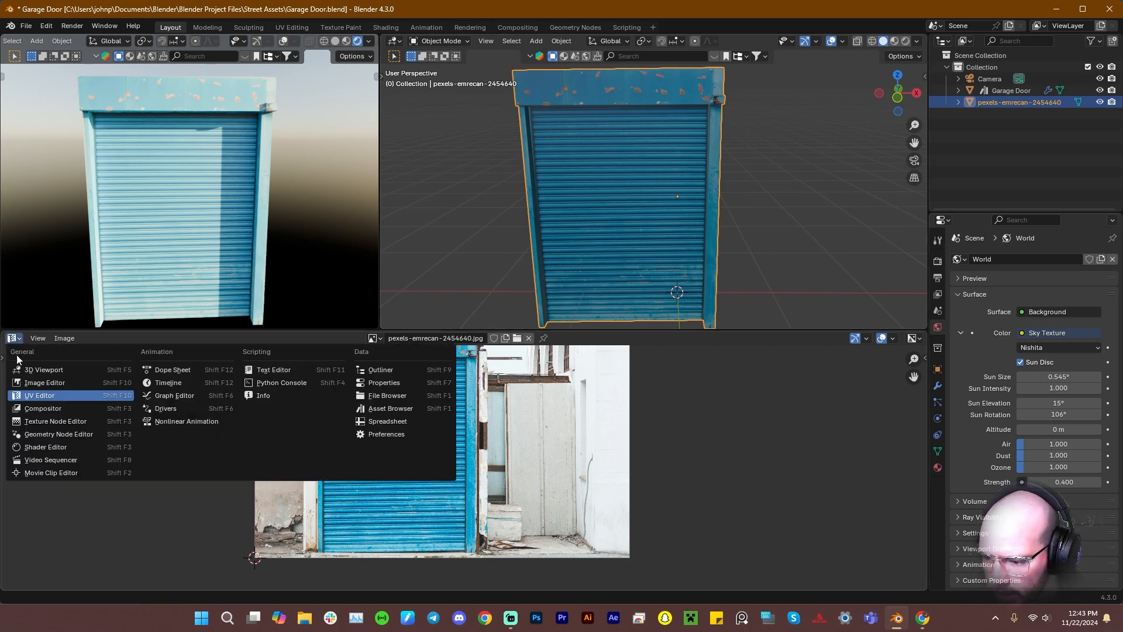
click(48, 448)
scroll(368, 438, down, 2)
drag(507, 390, 360, 392)
key(shift+d)
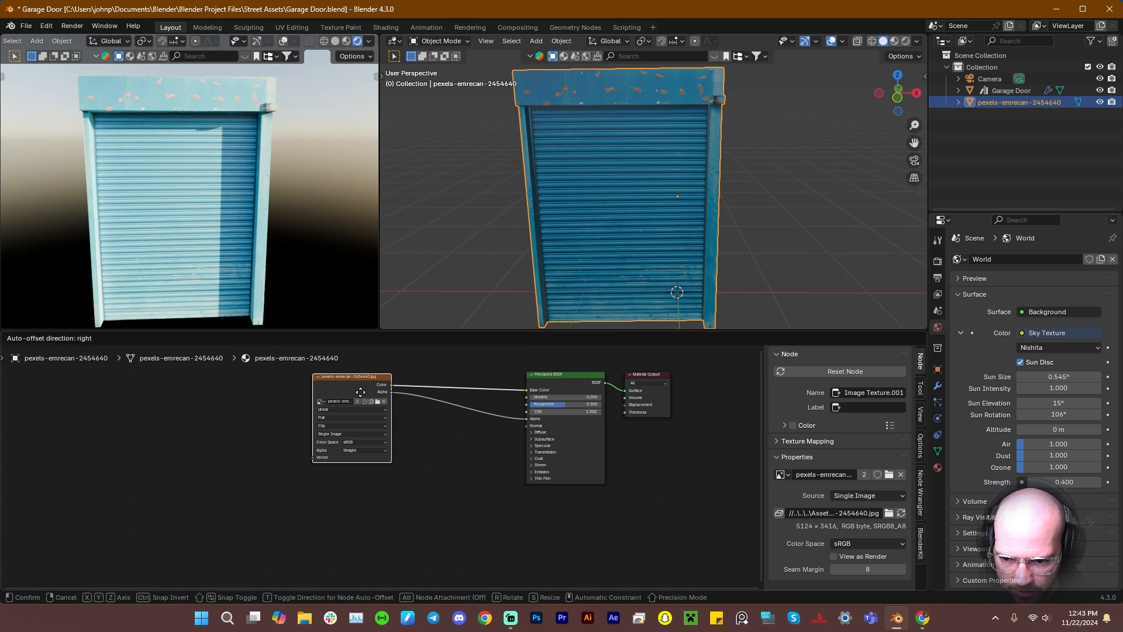
click(358, 491)
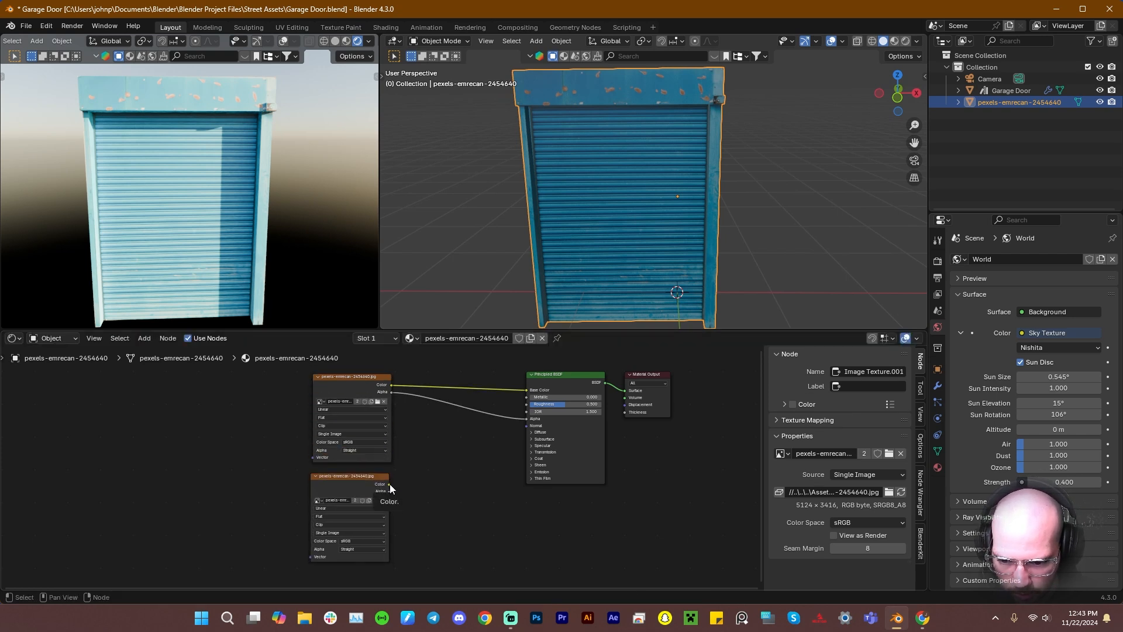
click(355, 501)
Add a Color Ramp fed by the duplicated image texture's Color output and place it beside that node
drag(388, 485, 419, 492)
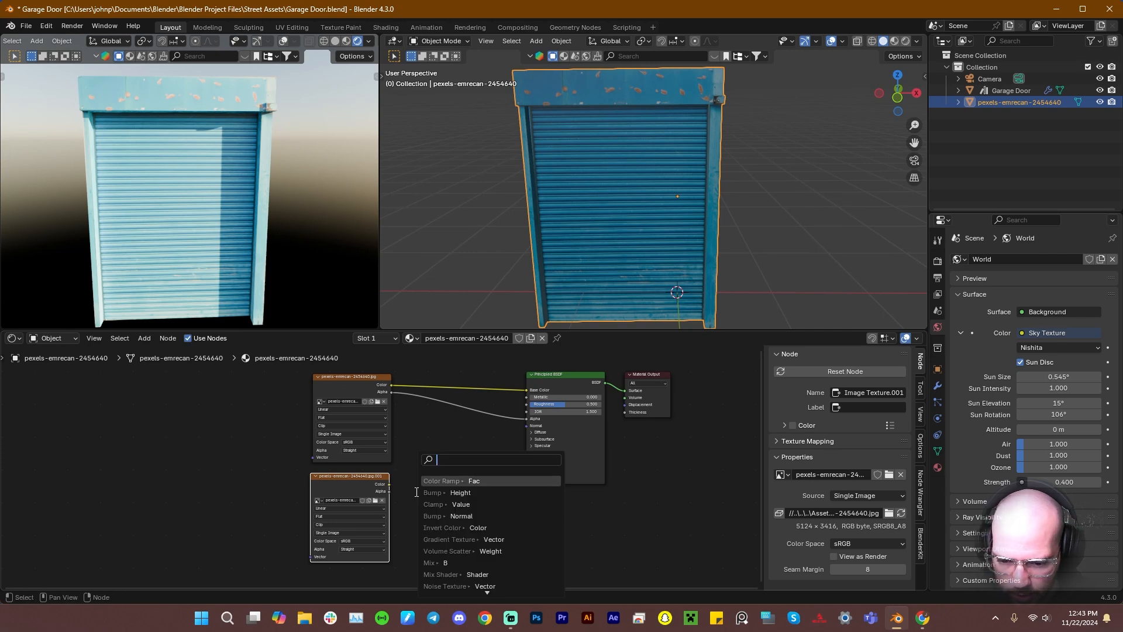
click(459, 481)
click(468, 510)
Feed the Color Ramp into a new Bump node's Height, connect it to the Principled BSDF's Normal, and check the rendered shutter
drag(479, 502, 484, 461)
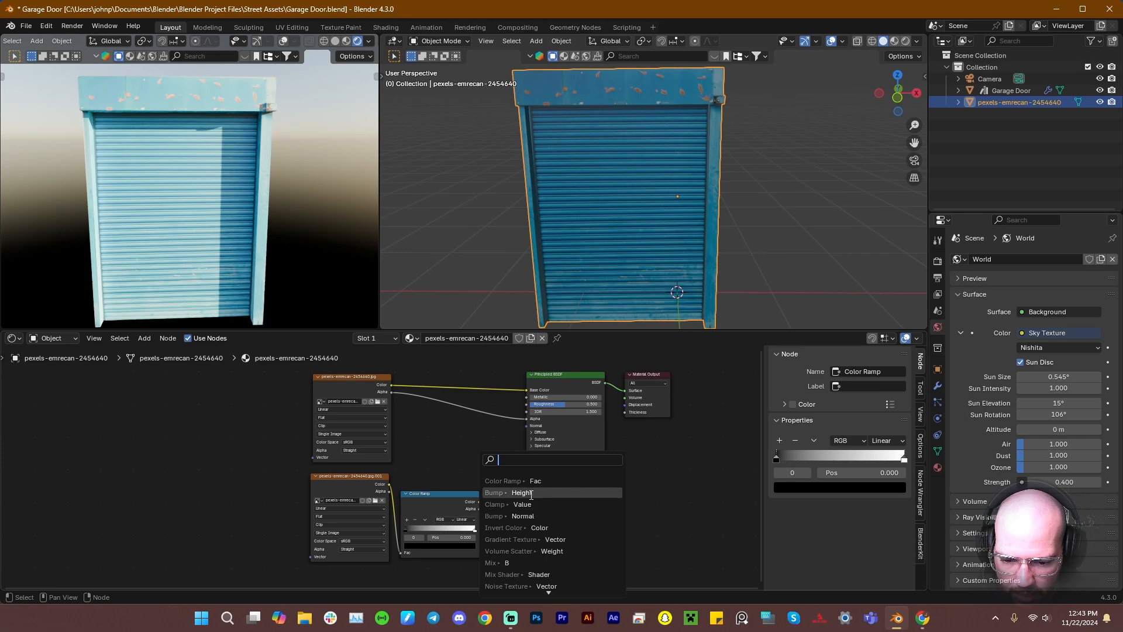
click(513, 493)
click(489, 458)
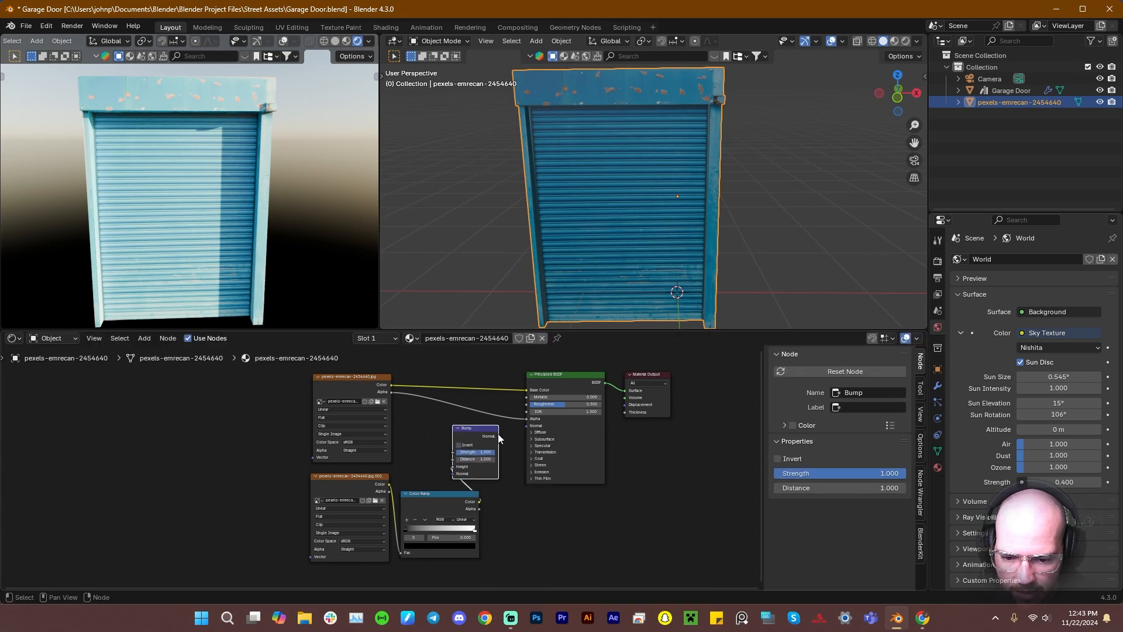
drag(497, 436, 527, 426)
scroll(144, 125, up, 4)
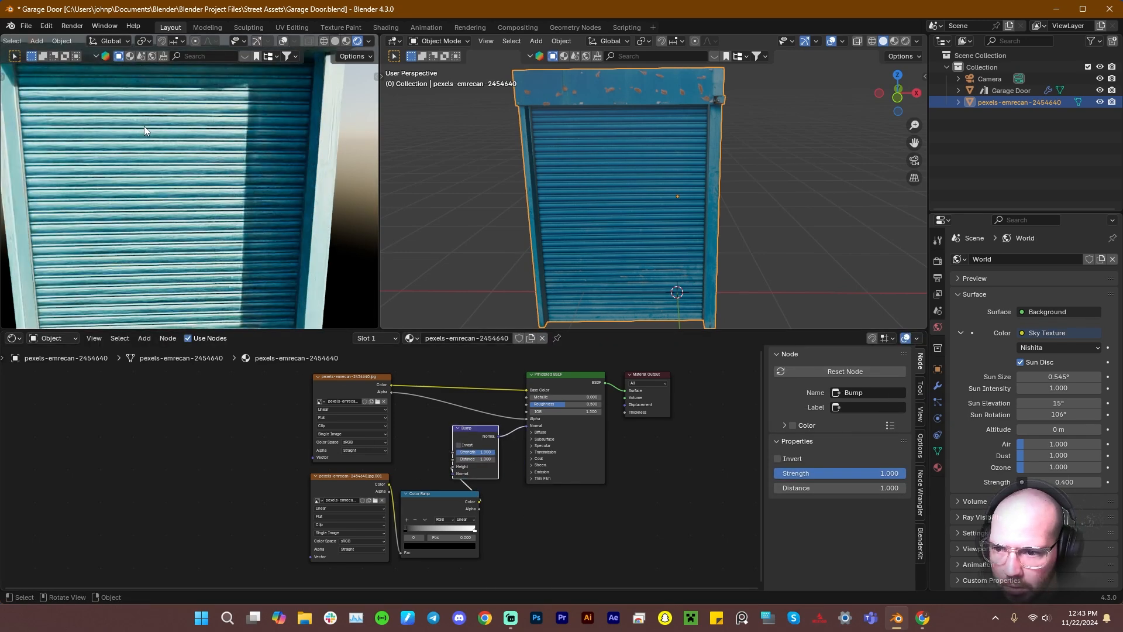
scroll(176, 252, down, 3)
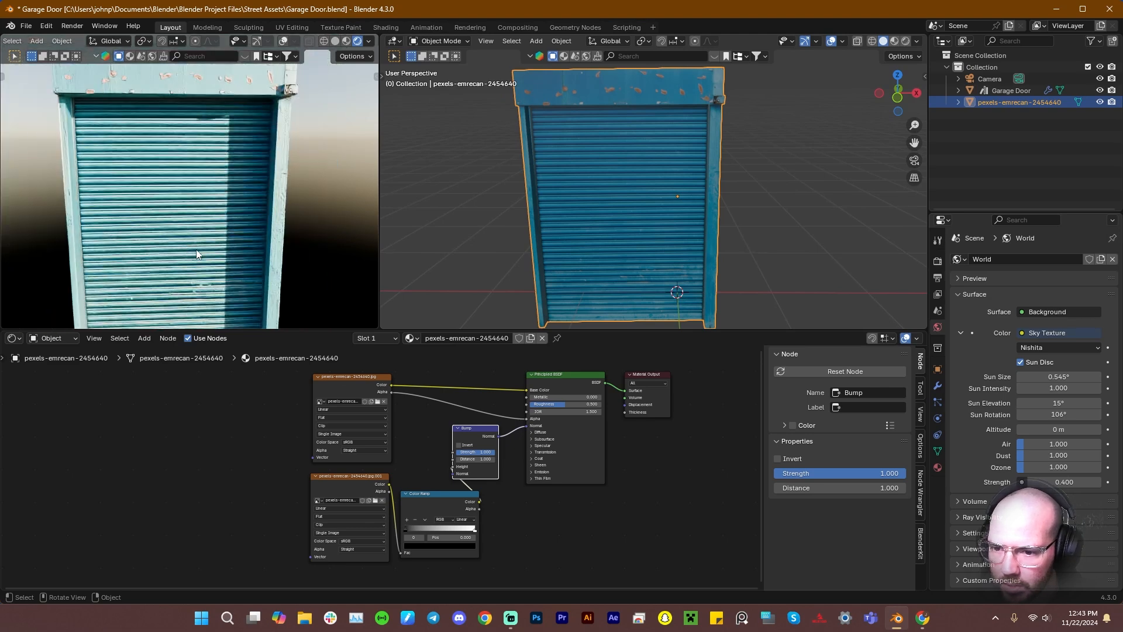
scroll(196, 248, up, 6)
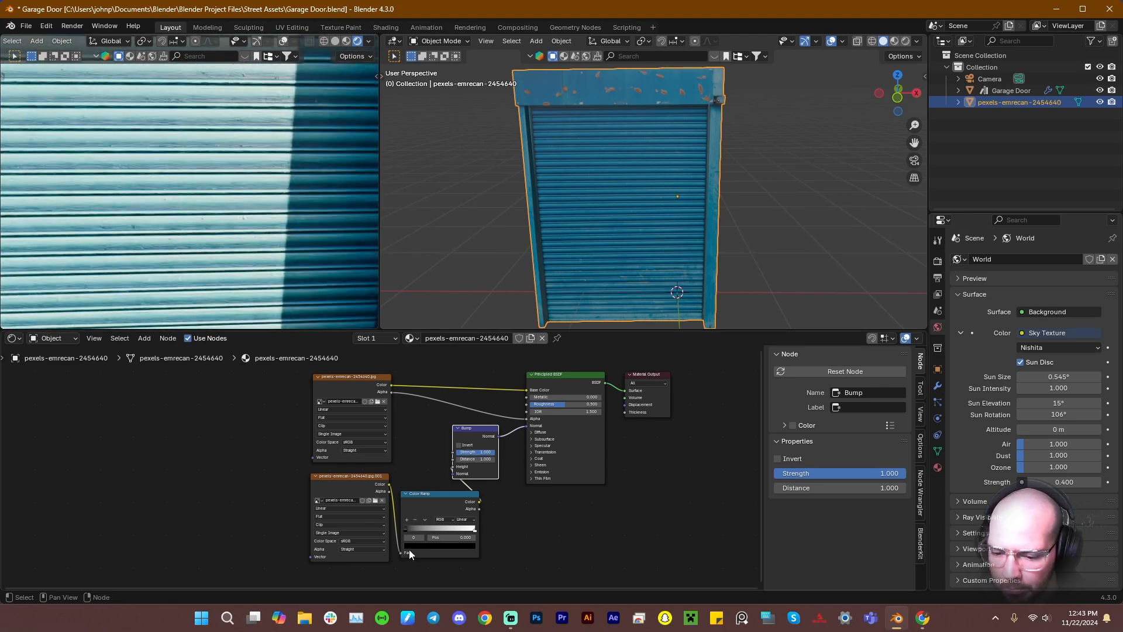
Set the duplicated image texture's color space to Non-Color
scroll(286, 566, up, 3)
middle_drag(295, 559, 320, 424)
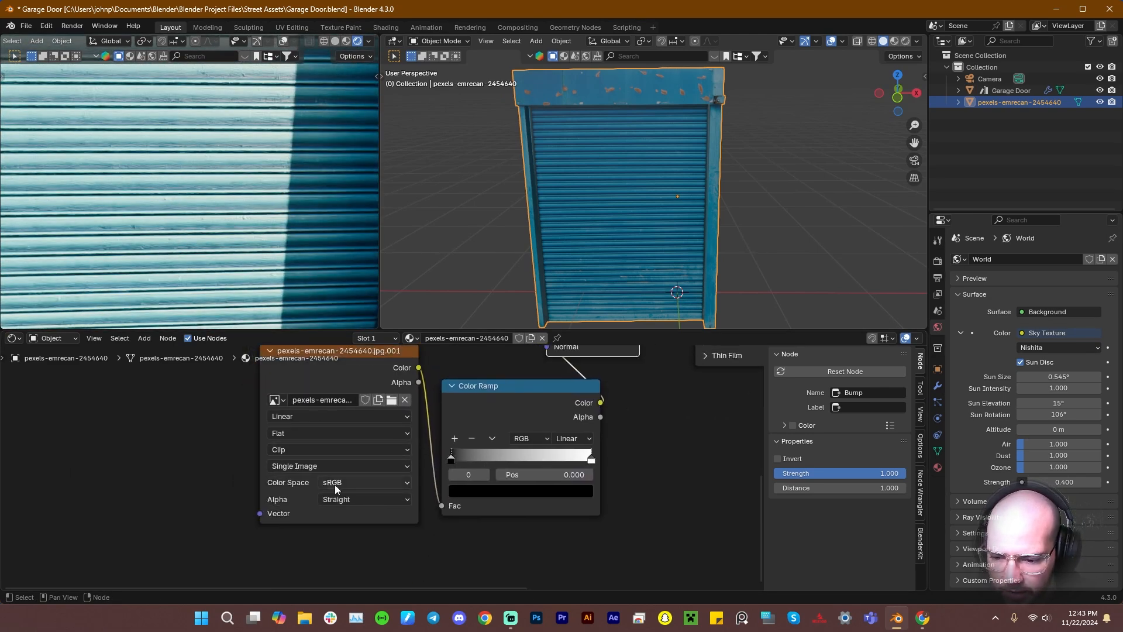
click(342, 486)
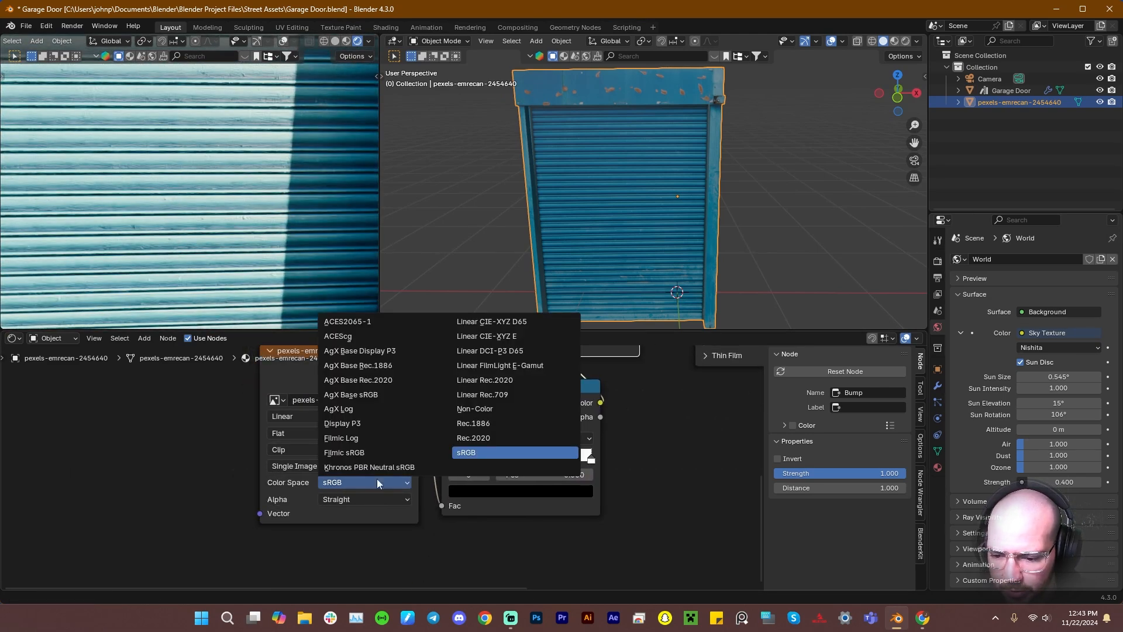
click(496, 409)
Set the Bump node's Distance to 0.02 and its Strength to 0.31
scroll(420, 434, down, 6)
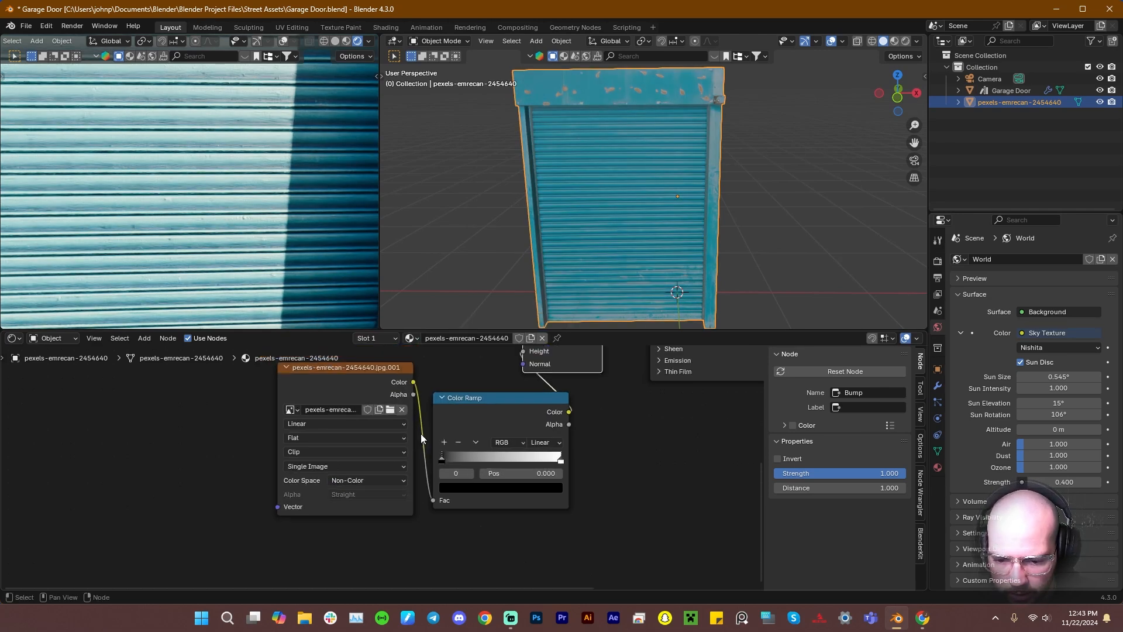
middle_drag(493, 420, 442, 477)
scroll(442, 477, up, 8)
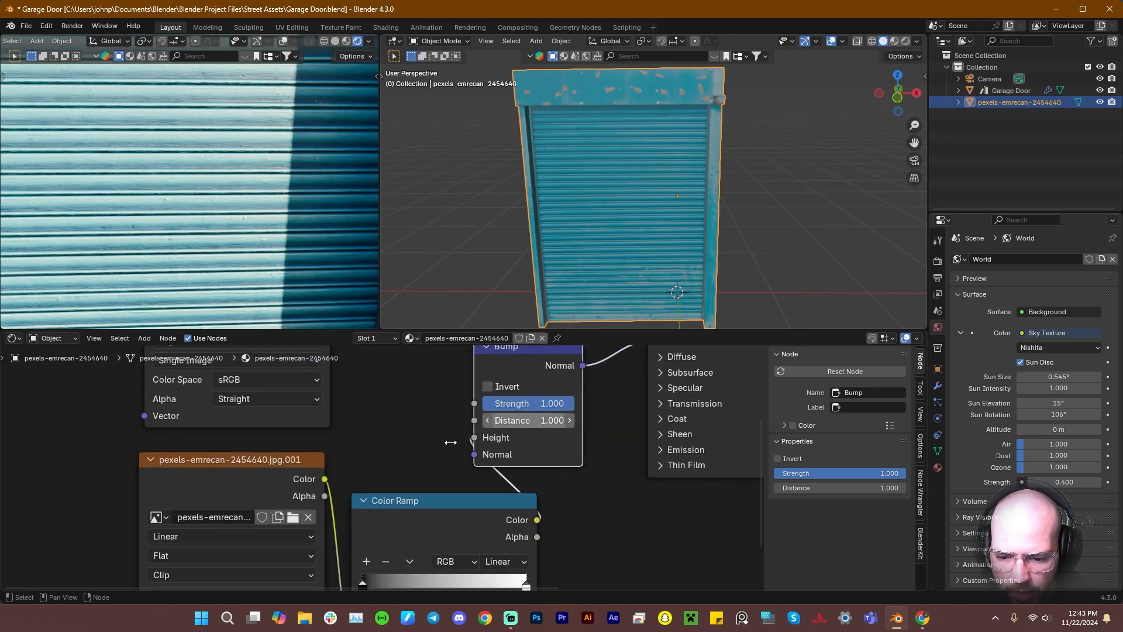
click(541, 421)
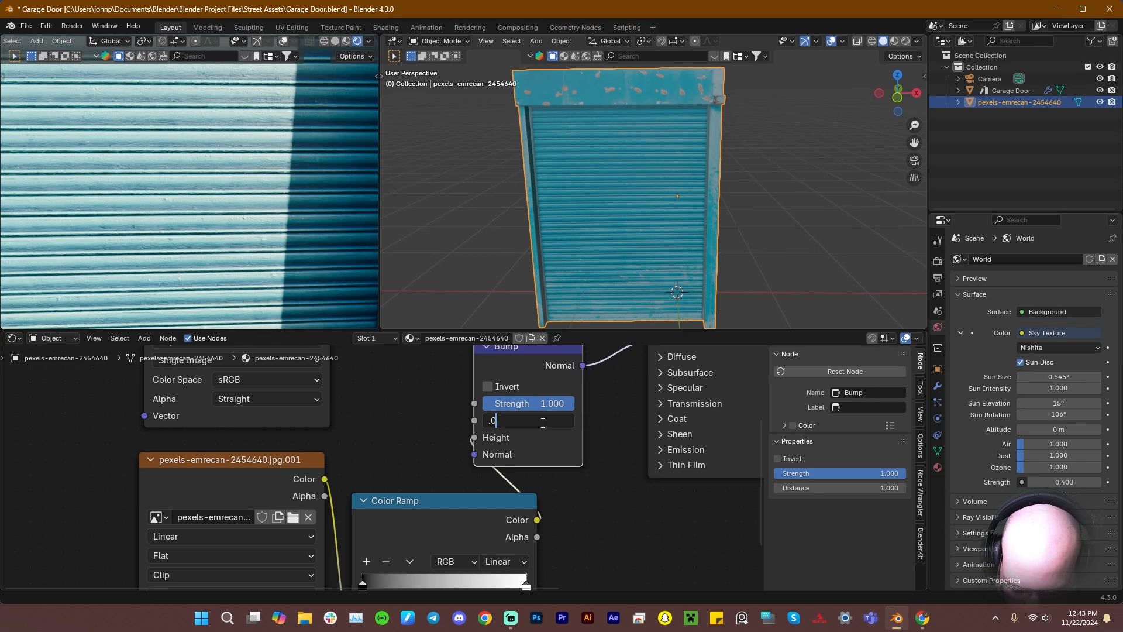
key(Return)
click(528, 404)
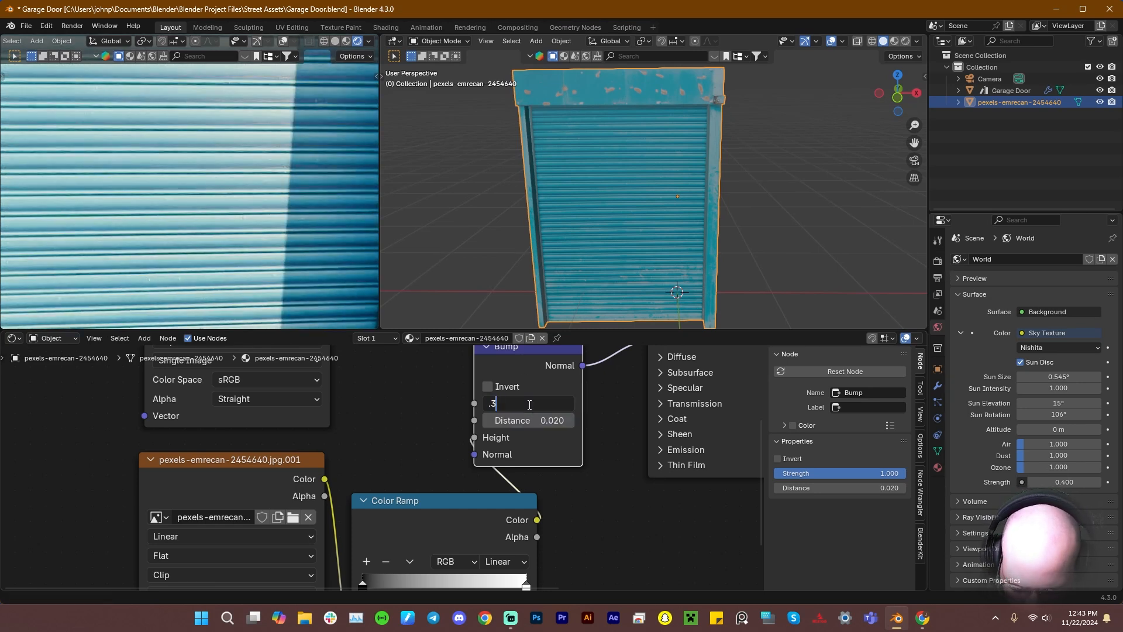
Inspect the bump grain on the door frame up close and set the duplicated image texture's interpolation to Closest
middle_drag(234, 264, 177, 135)
scroll(196, 211, up, 3)
middle_drag(397, 470, 433, 412)
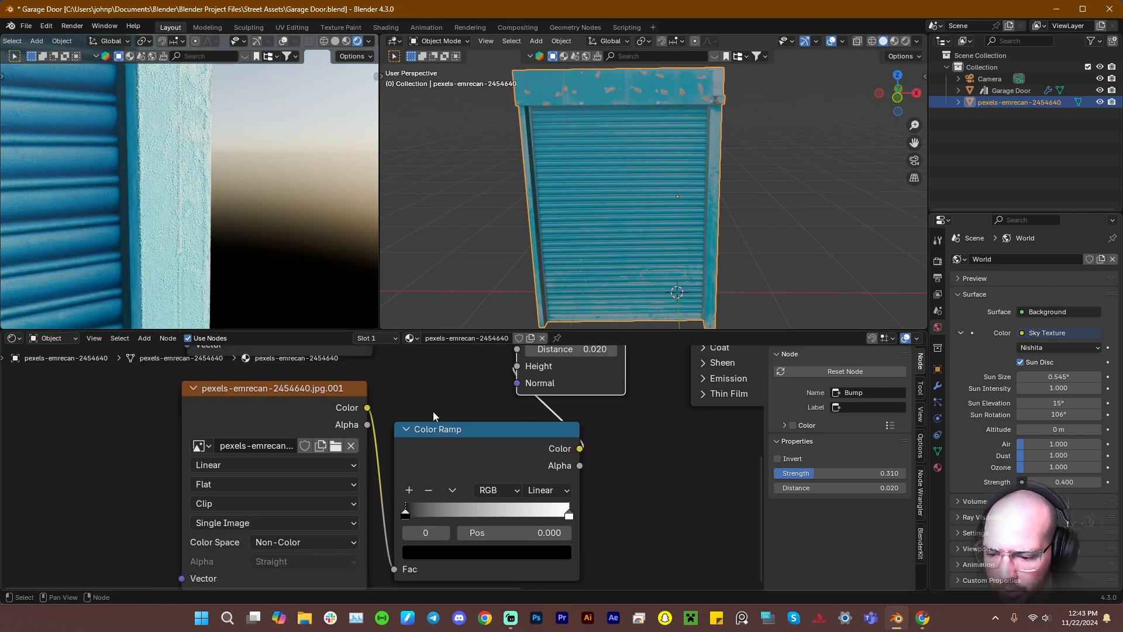
scroll(124, 257, up, 3)
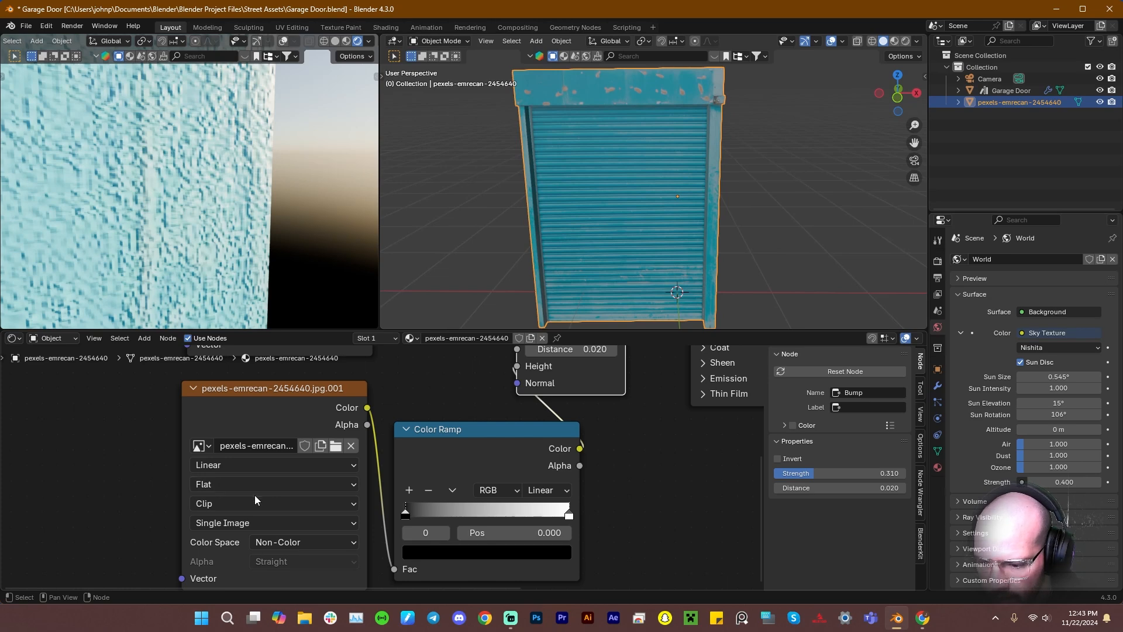
click(257, 466)
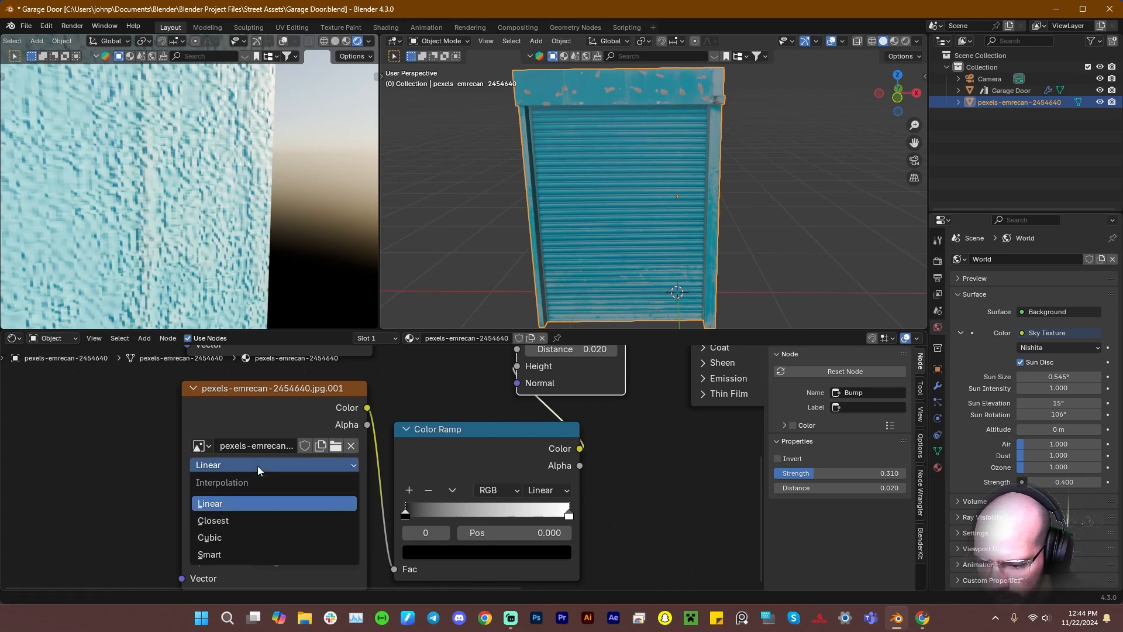
click(251, 521)
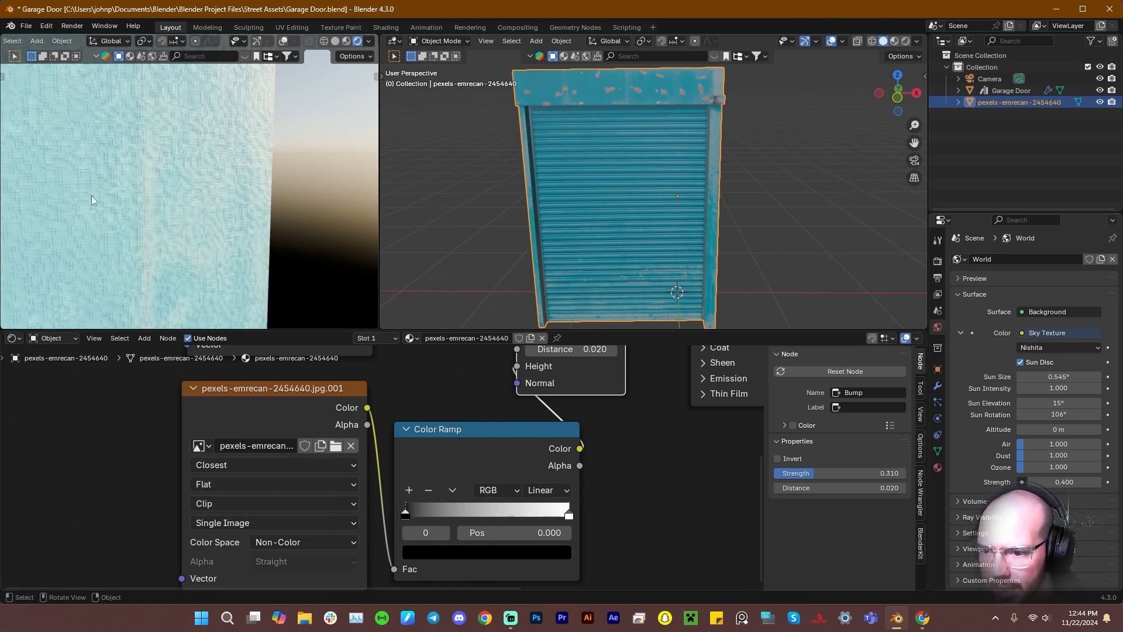
Examine the rendered bump on the shutter slats and on the chipped paint of the header box
scroll(190, 217, down, 8)
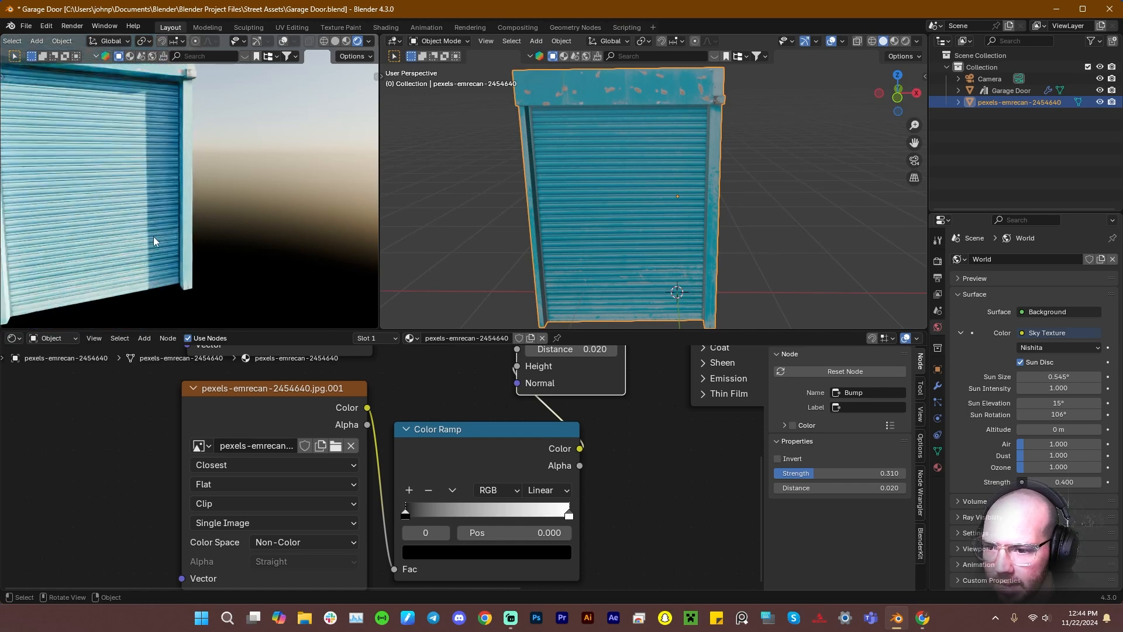
shift+middle_drag(174, 248, 281, 307)
scroll(284, 240, up, 8)
shift+middle_drag(293, 243, 174, 239)
scroll(174, 240, down, 4)
middle_drag(207, 193, 181, 183)
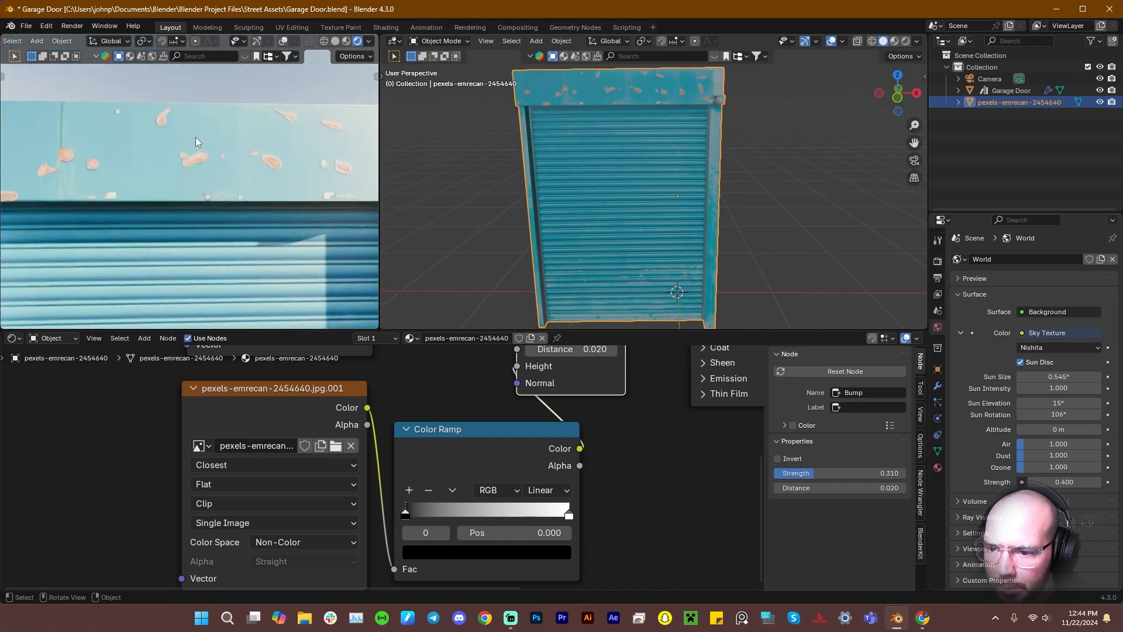
scroll(196, 137, up, 3)
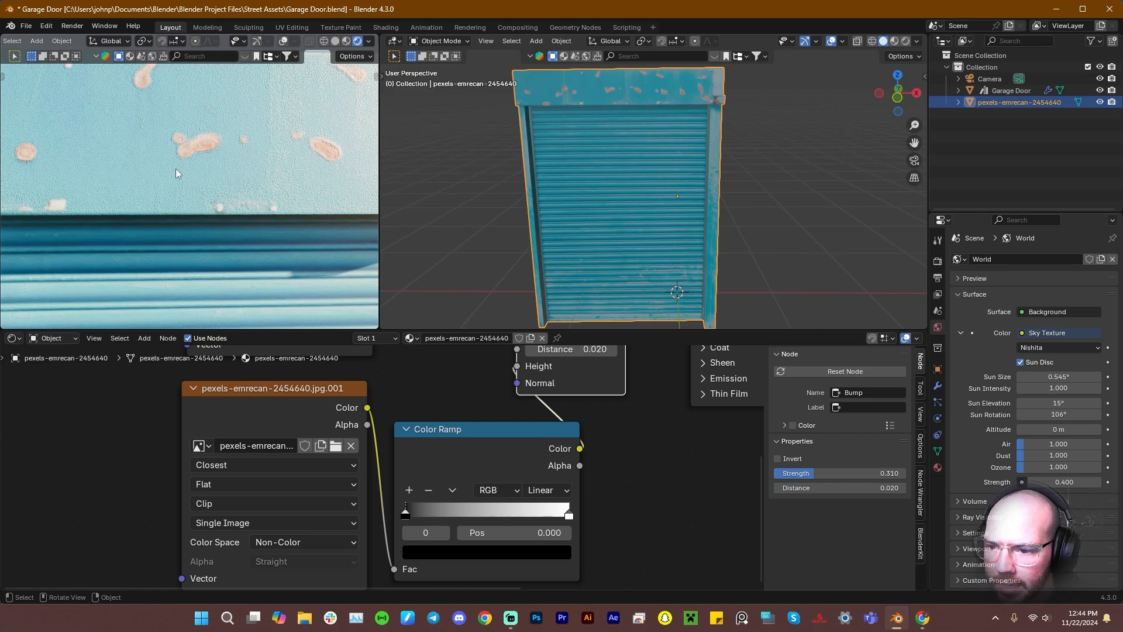
scroll(327, 165, up, 4)
scroll(327, 165, down, 3)
scroll(244, 153, up, 4)
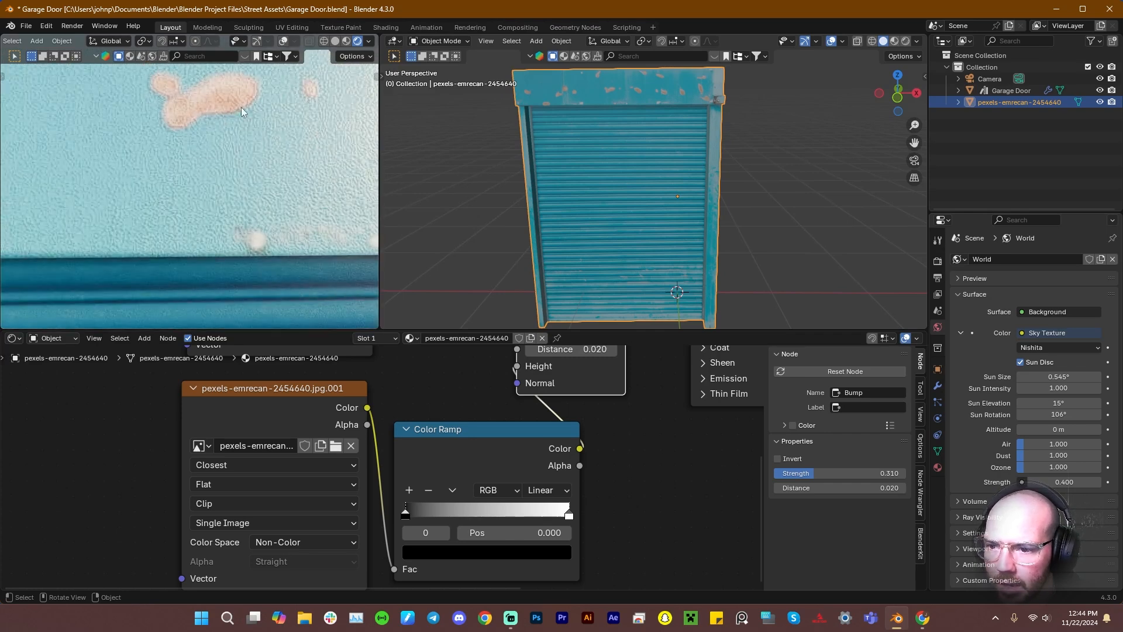
scroll(286, 154, down, 5)
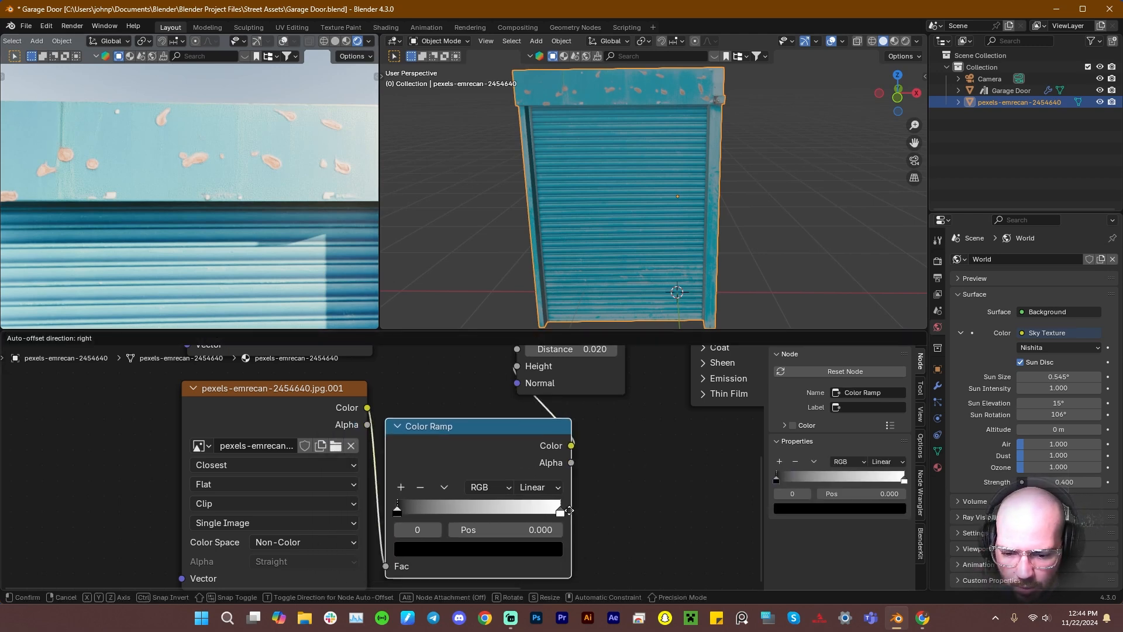
Reverse the Color Ramp's stops, placing white at position 0 and black at position 1
mouse_move(569, 514)
mouse_down()
mouse_move(410, 511)
mouse_move(571, 510)
mouse_up()
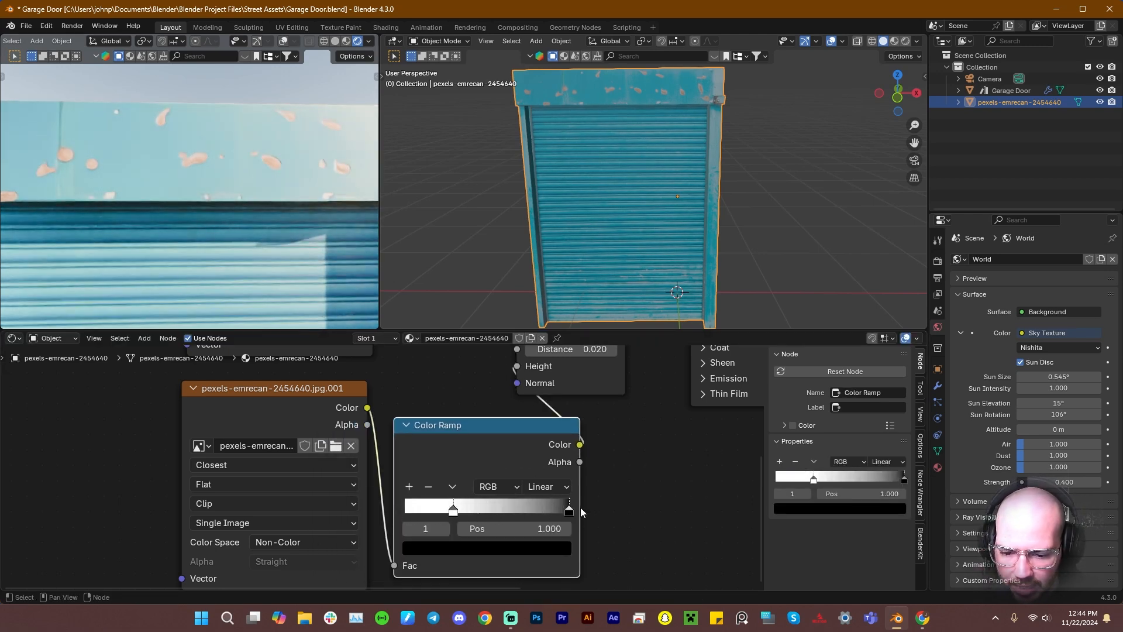
drag(448, 508, 406, 508)
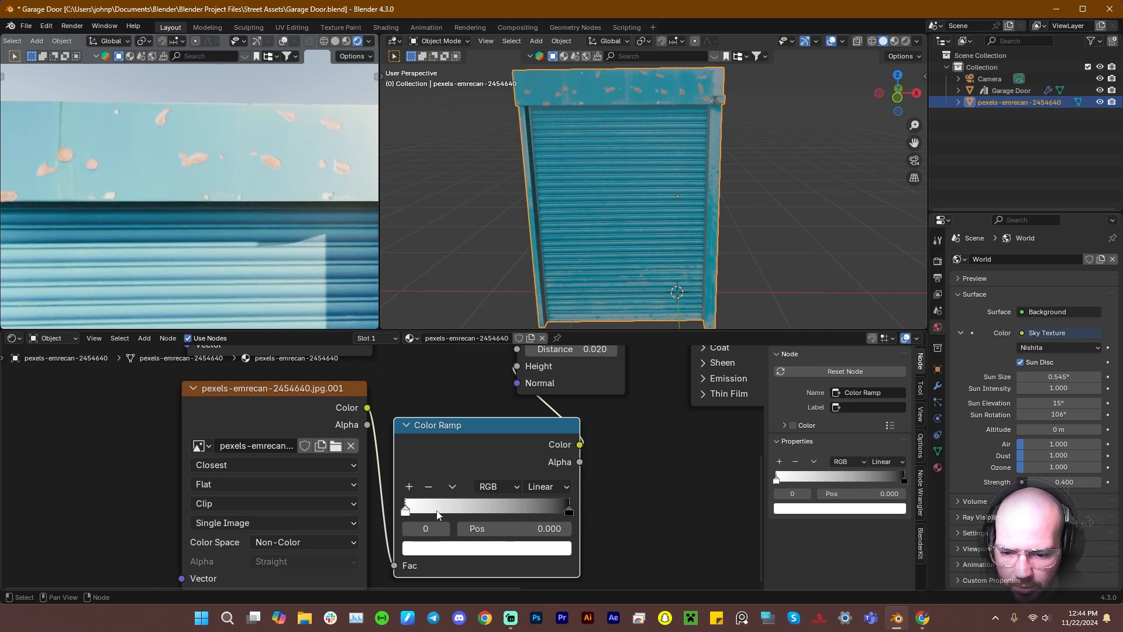
mouse_move(506, 478)
mouse_down()
mouse_move(481, 474)
mouse_move(494, 473)
mouse_up()
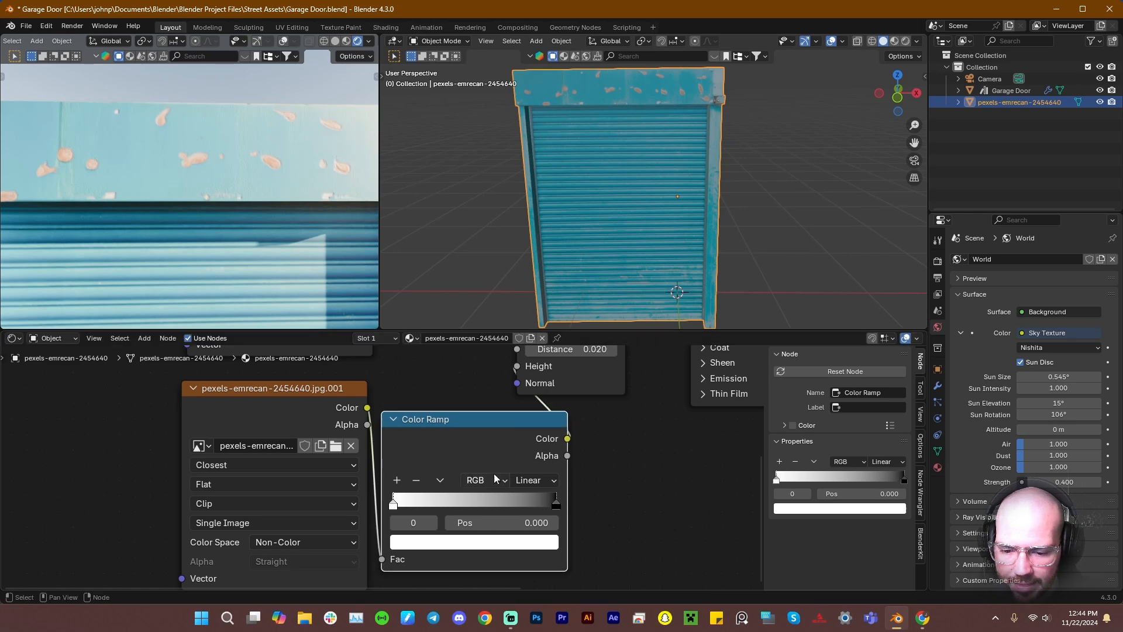
Check how the reversed bump looks across the whole rendered garage door, near and far
scroll(487, 443, down, 5)
scroll(179, 159, down, 6)
scroll(196, 261, down, 3)
scroll(196, 261, up, 6)
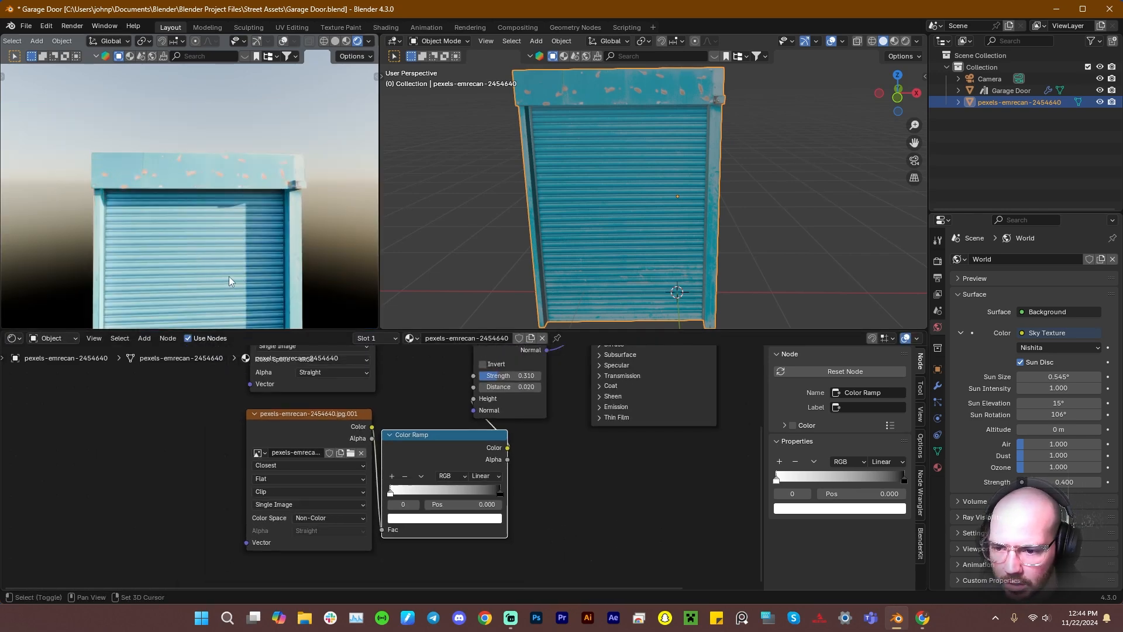
scroll(263, 269, up, 3)
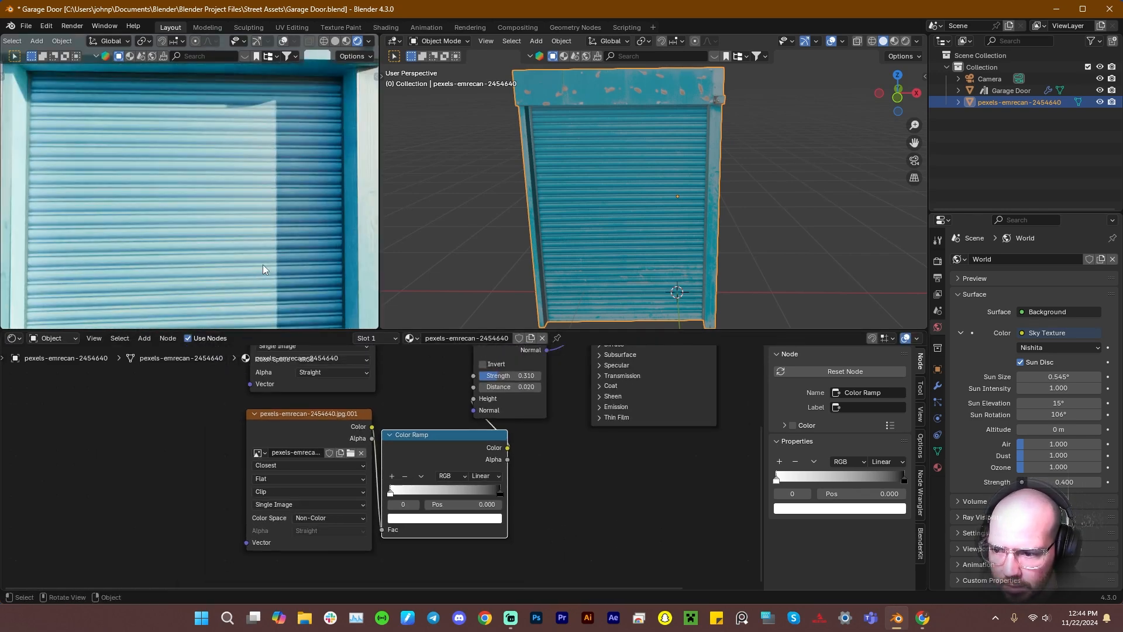
scroll(262, 264, down, 3)
mouse_move(262, 265)
middle_down()
mouse_move(258, 195)
mouse_move(223, 211)
mouse_move(341, 216)
mouse_move(314, 290)
mouse_move(265, 262)
middle_up()
scroll(268, 216, up, 3)
scroll(268, 216, down, 3)
shift+middle_drag(192, 235, 246, 230)
scroll(229, 145, down, 2)
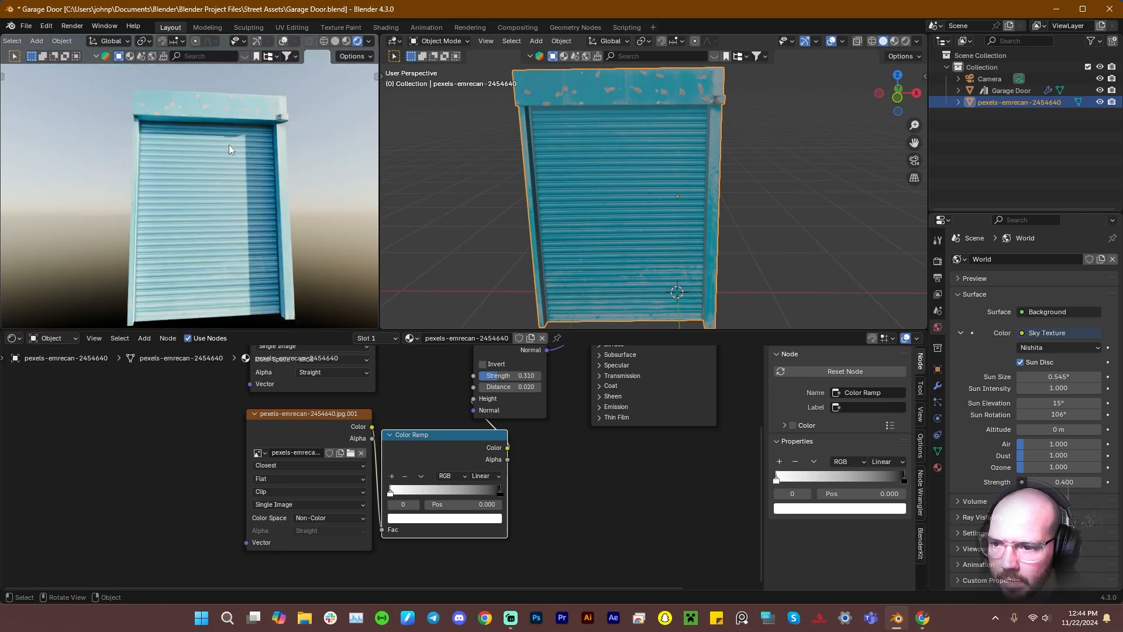
mouse_move(229, 145)
middle_down()
mouse_move(228, 222)
mouse_move(241, 137)
mouse_move(234, 161)
mouse_move(254, 154)
middle_up()
scroll(251, 108, up, 2)
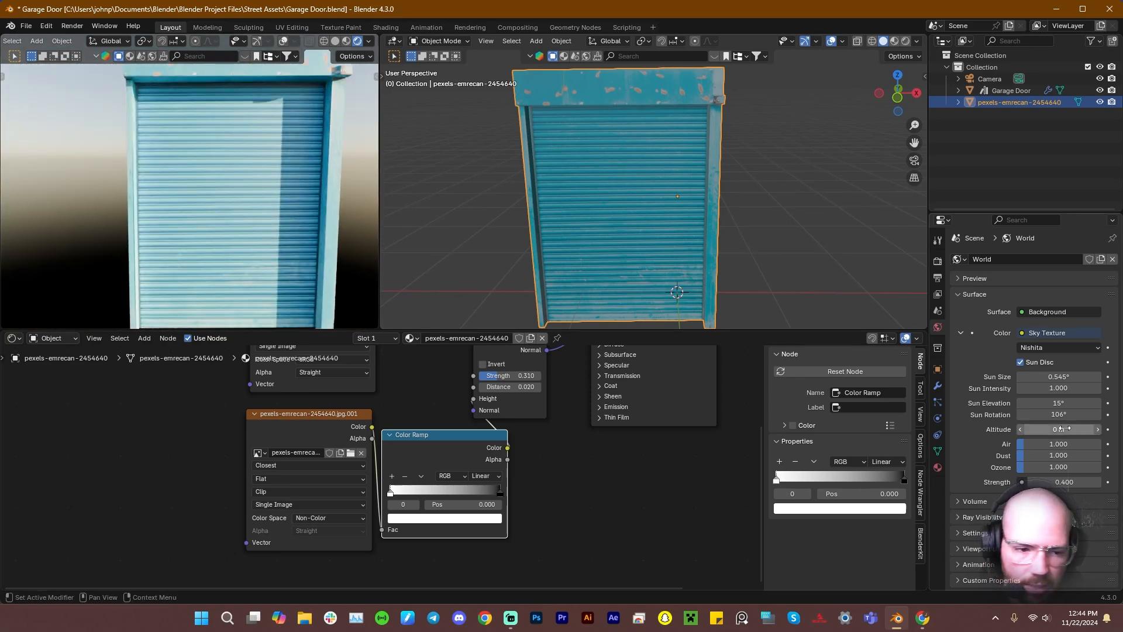
Add a Bevel modifier to the garage door photo mesh
click(939, 386)
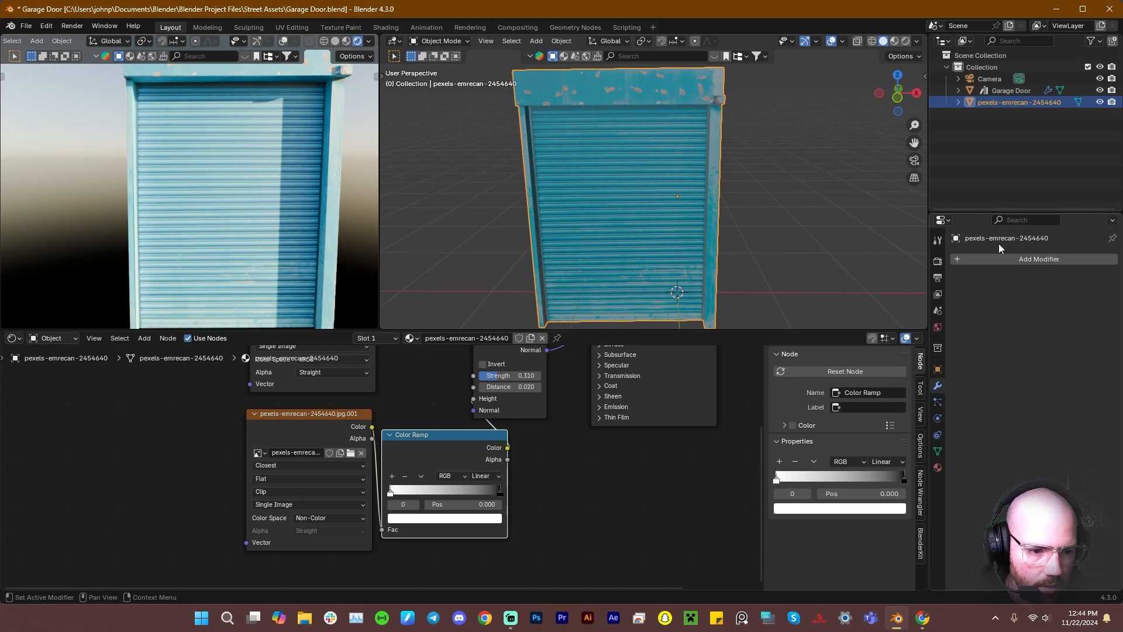
click(992, 260)
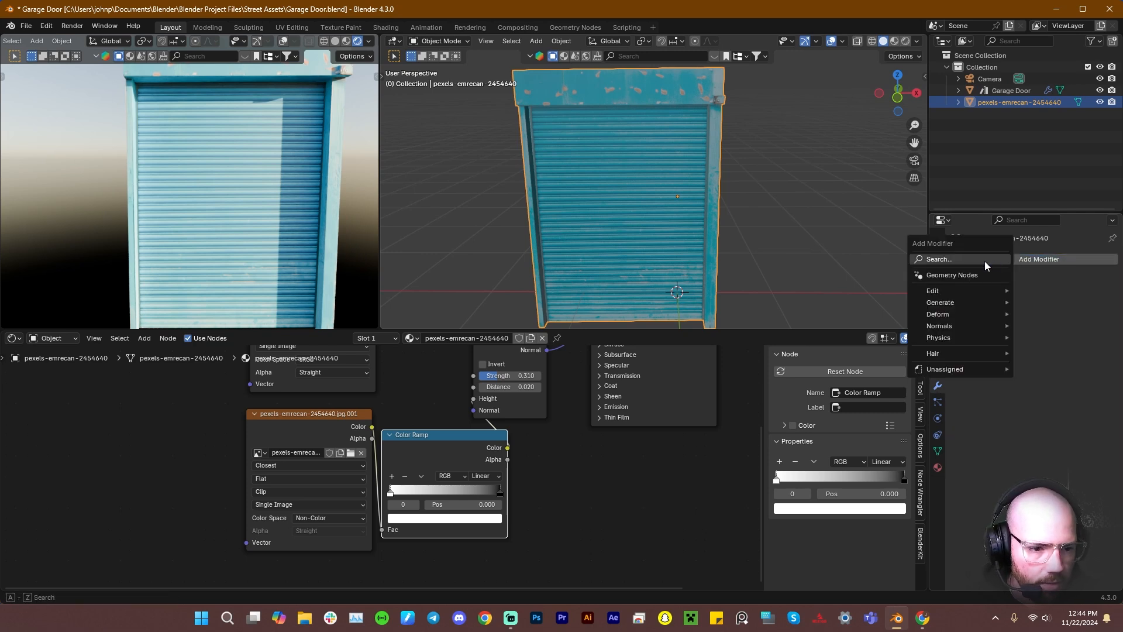
click(980, 260)
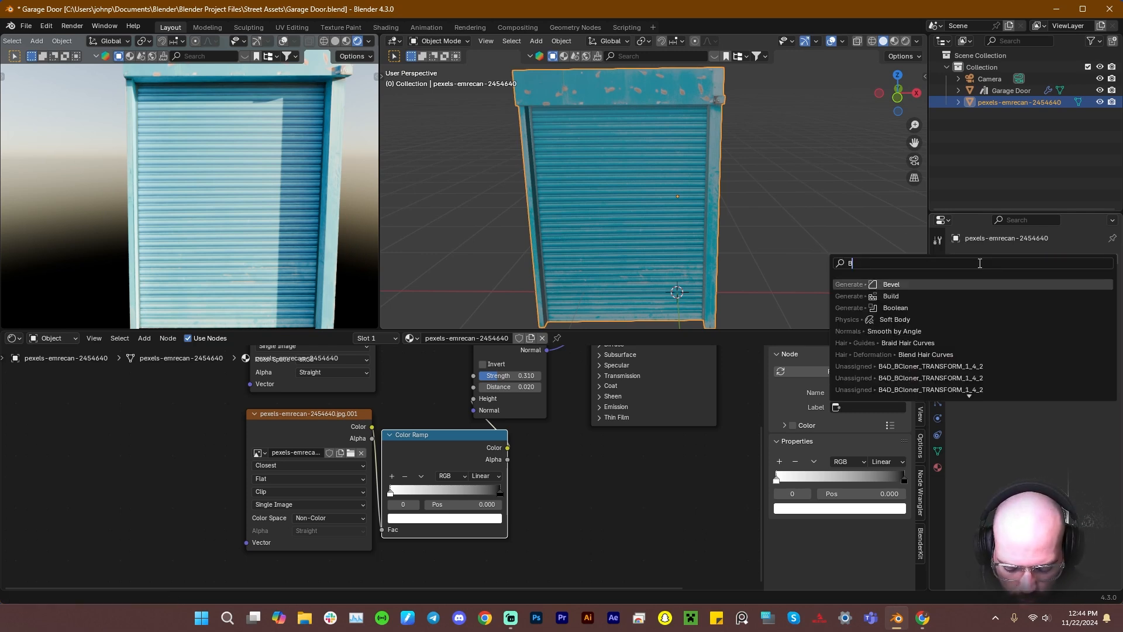
text(BR)
key(BackSpace)
text(E)
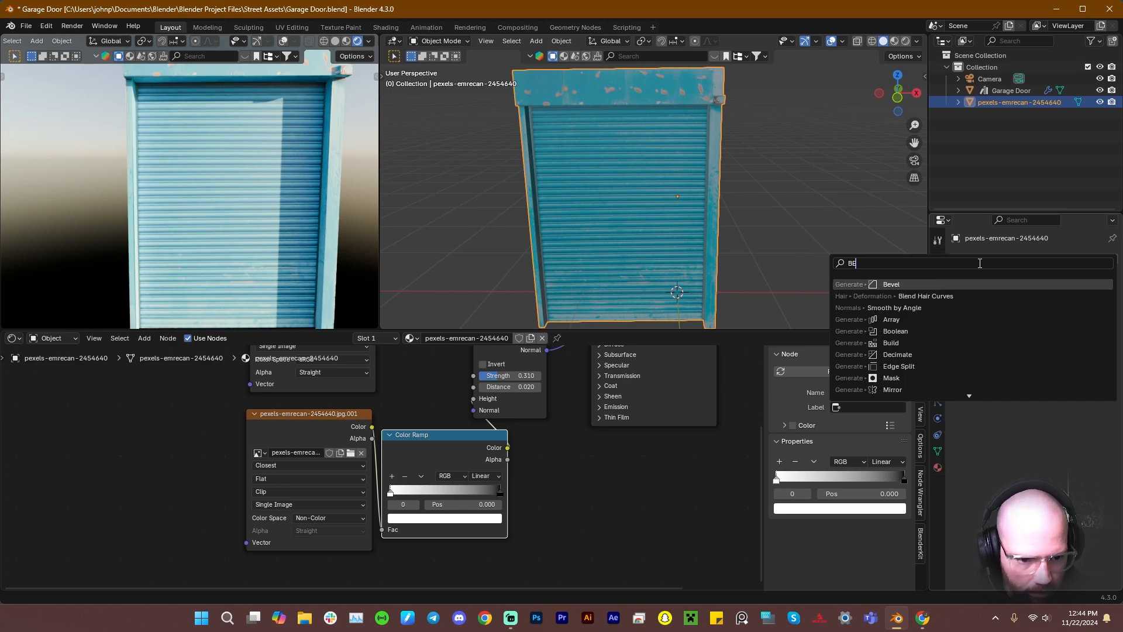
click(940, 287)
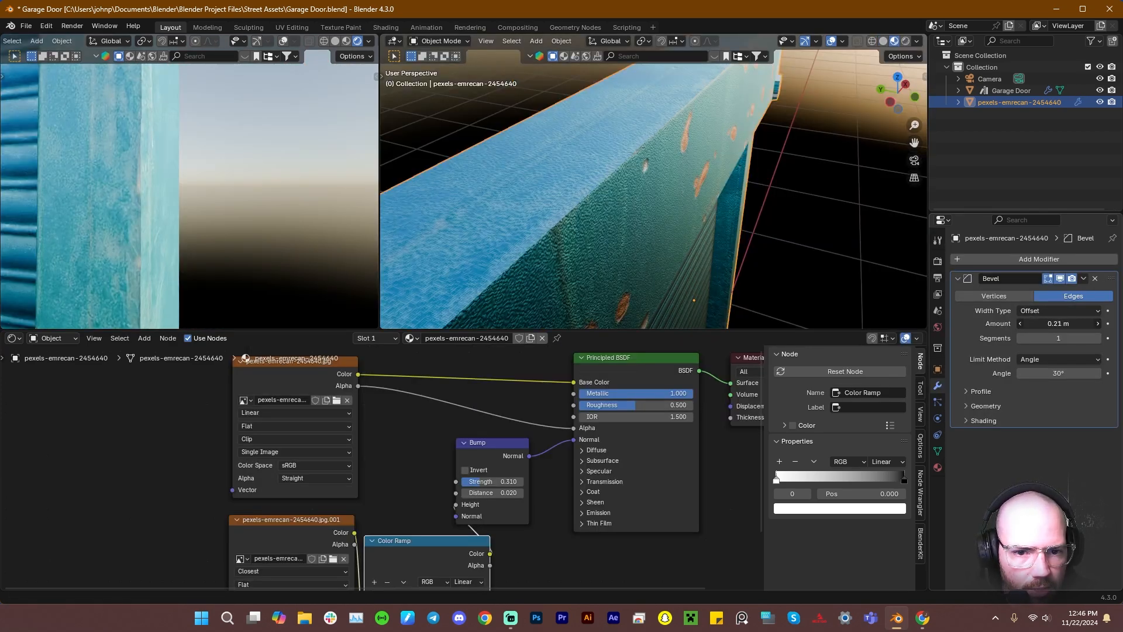
Set the Bevel's width type to Percent with a width of 1.36% and 3 segments
click(1056, 310)
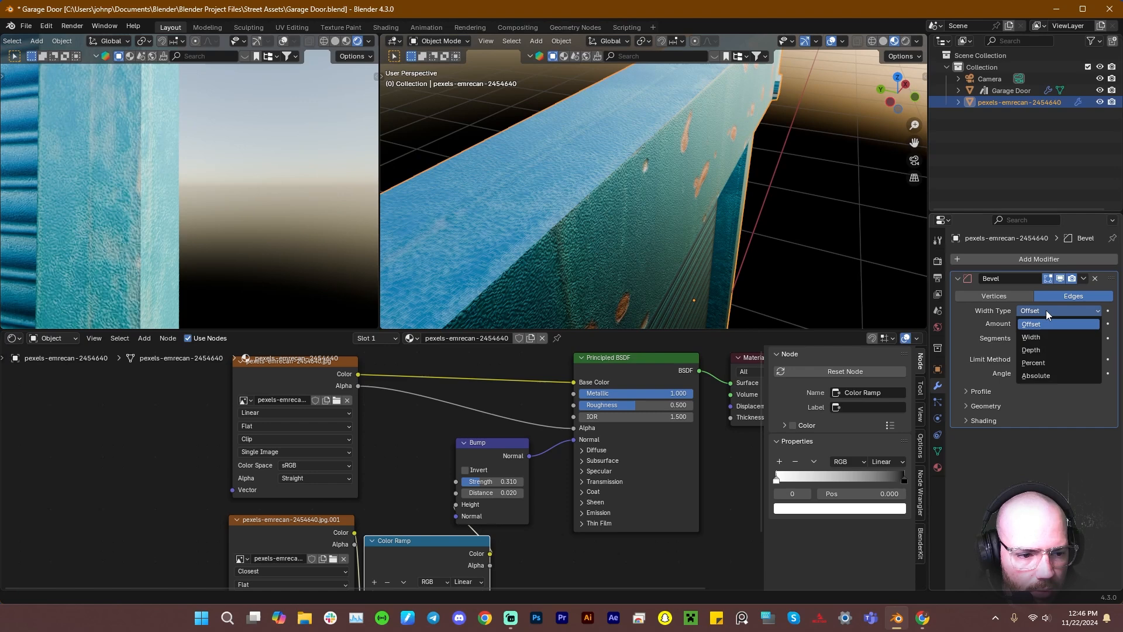
click(1047, 362)
drag(1059, 323, 1024, 323)
click(1098, 338)
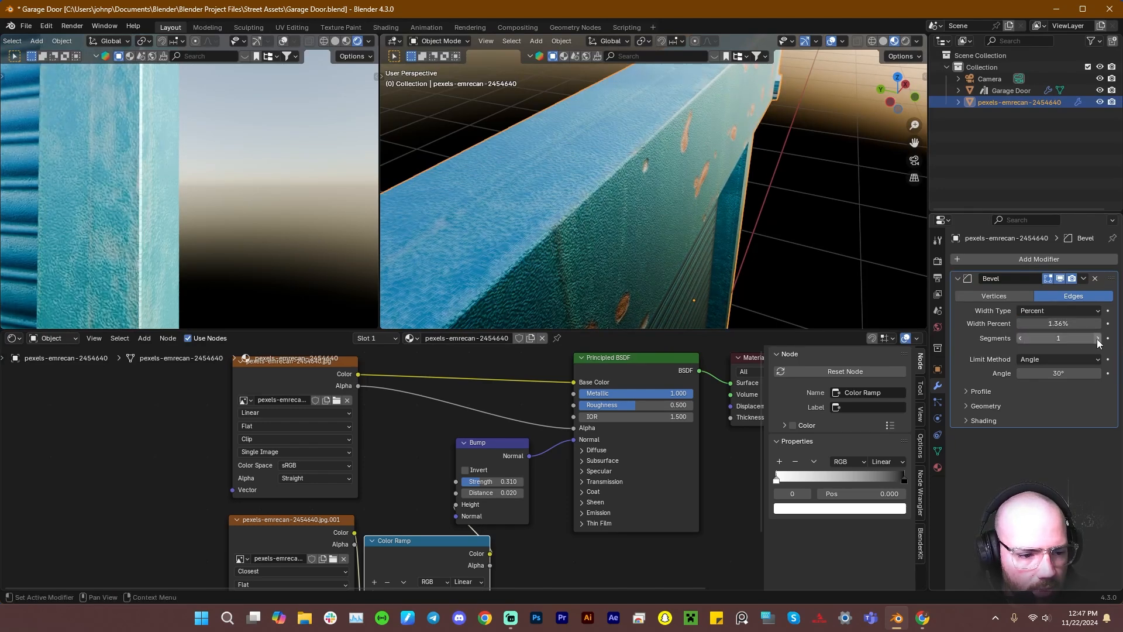
click(1098, 338)
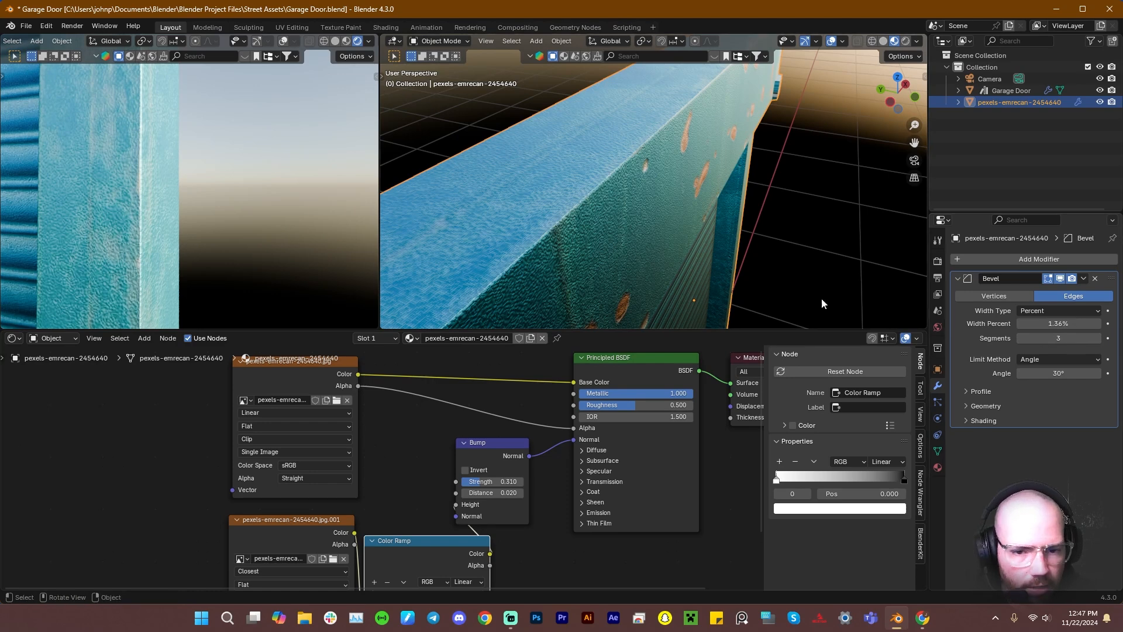
Examine the beveled edges of the door from an angle and from the front in the rendered view
scroll(654, 191, down, 5)
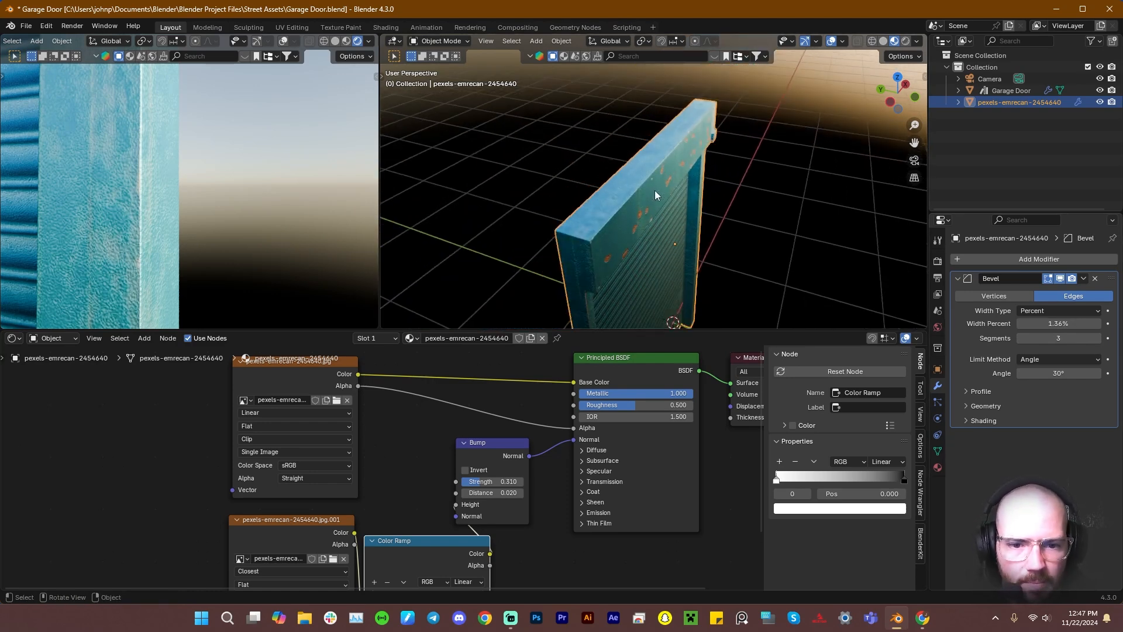
middle_drag(655, 191, 673, 210)
key(grave)
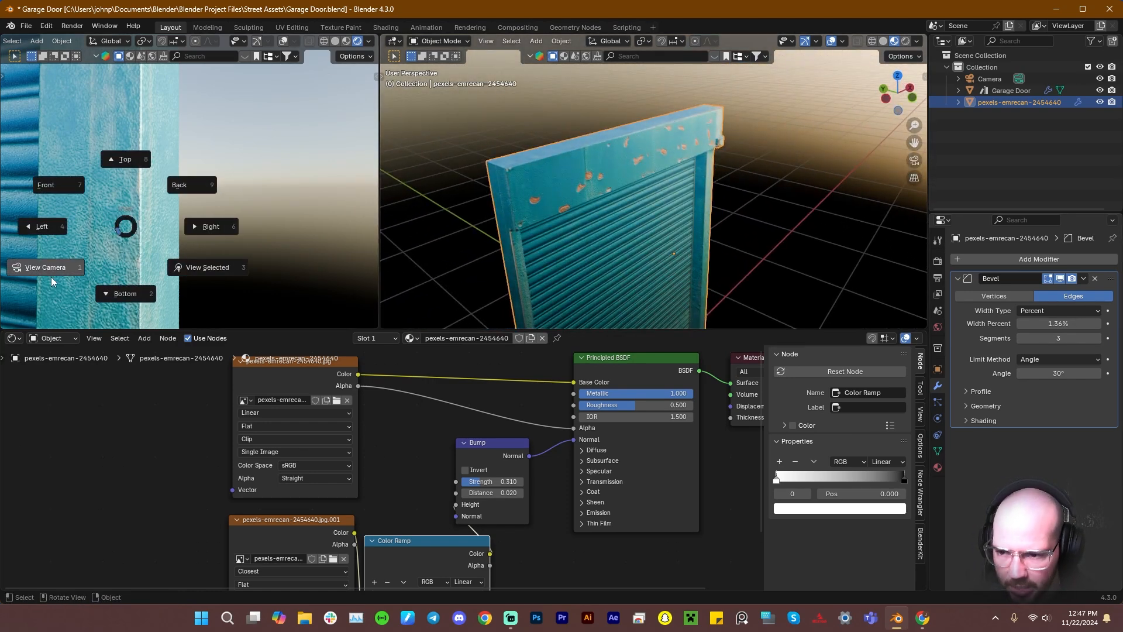
click(106, 204)
scroll(129, 228, up, 5)
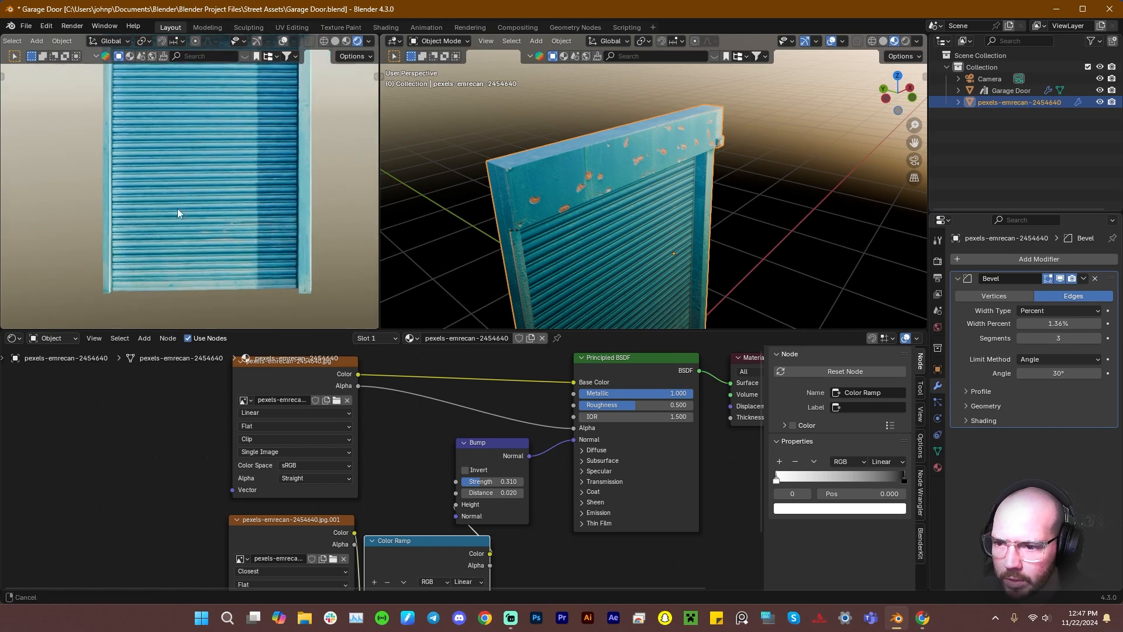
scroll(145, 214, down, 3)
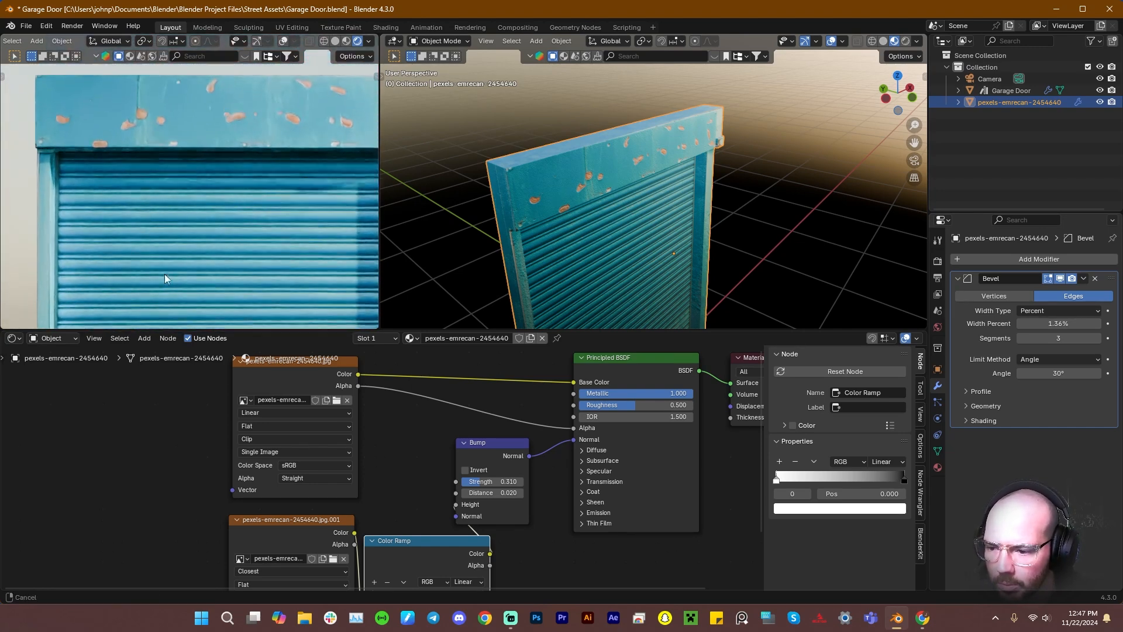
shift+middle_drag(233, 198, 287, 258)
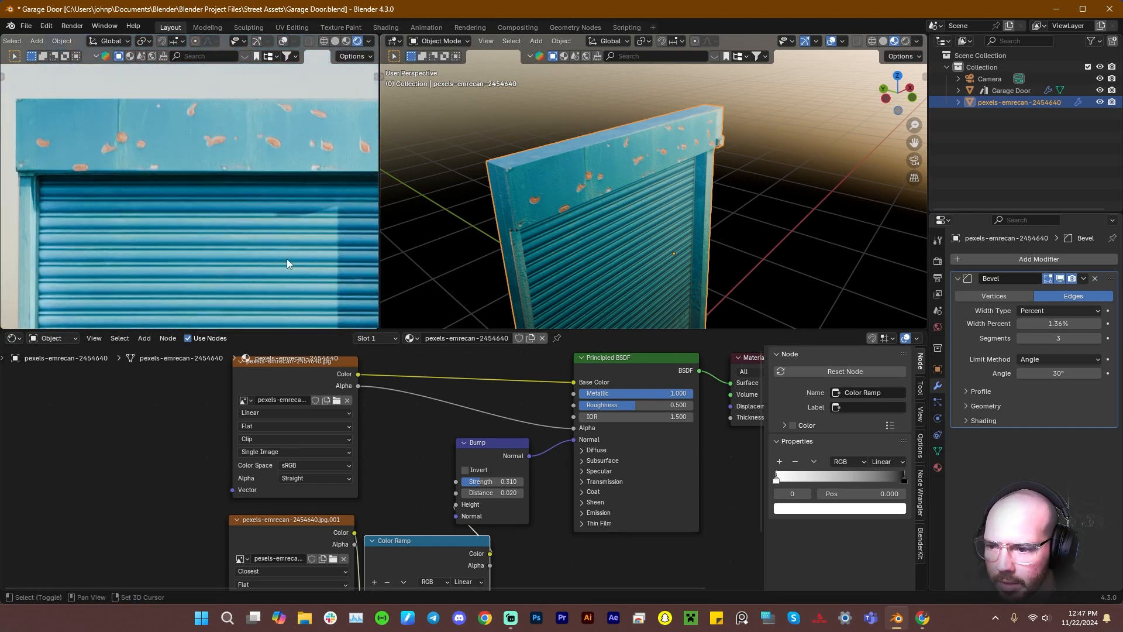
scroll(199, 196, down, 4)
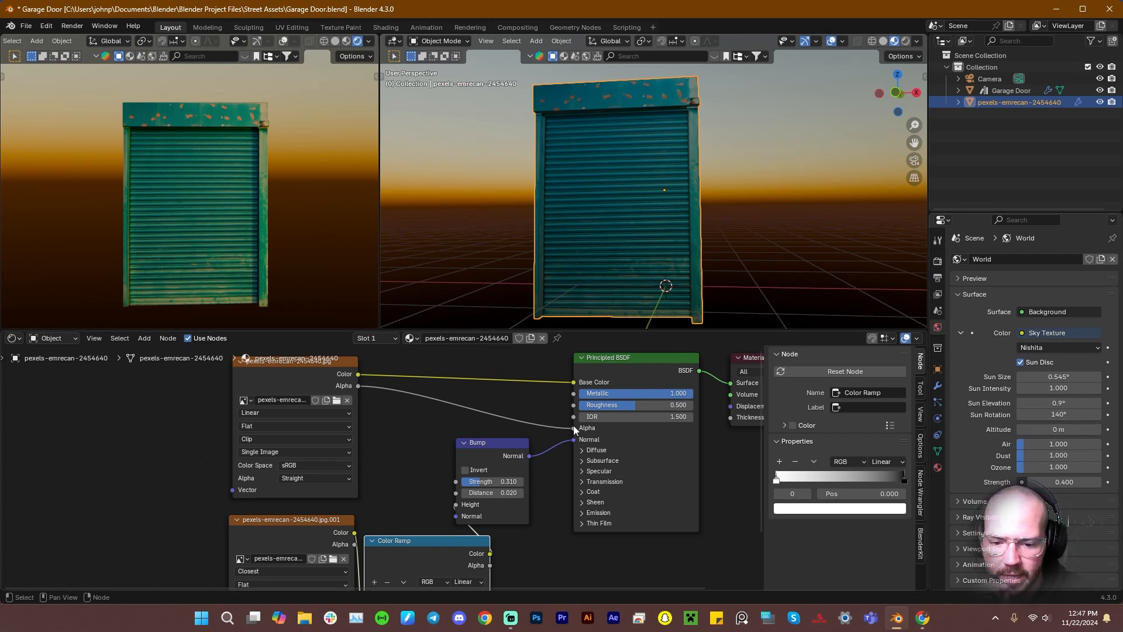
Disconnect the original image texture's Alpha from the Principled BSDF's Alpha input
drag(571, 430, 445, 405)
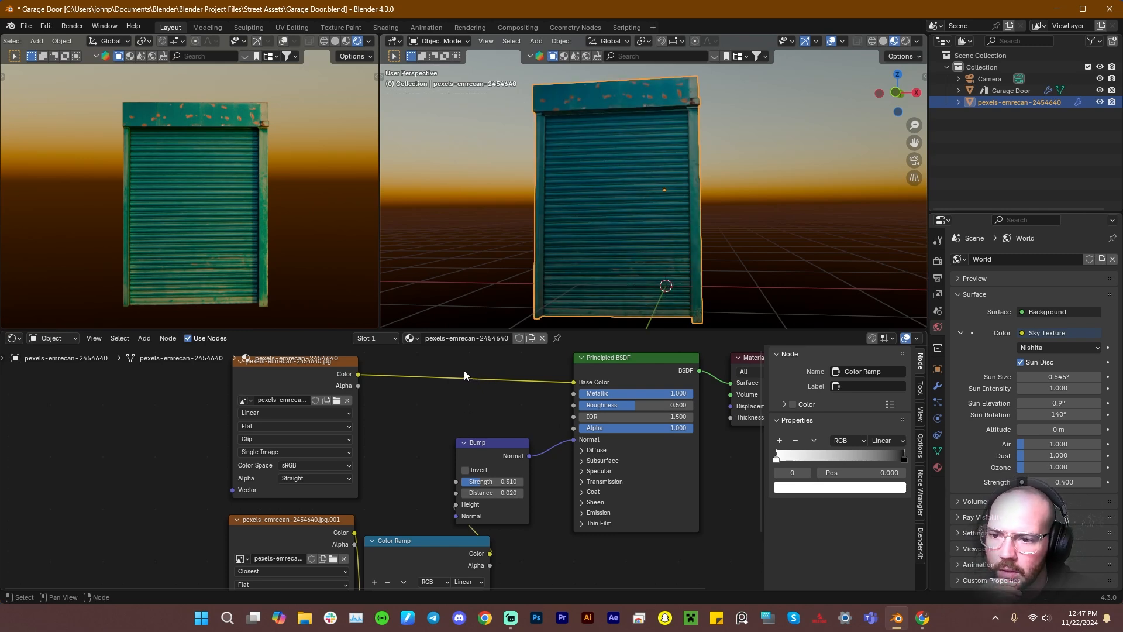
Insert a Hue/Saturation/Value node between the image texture's Color and the Principled BSDF's Base Color, spaced clear of the Bump node
key(shift+a)
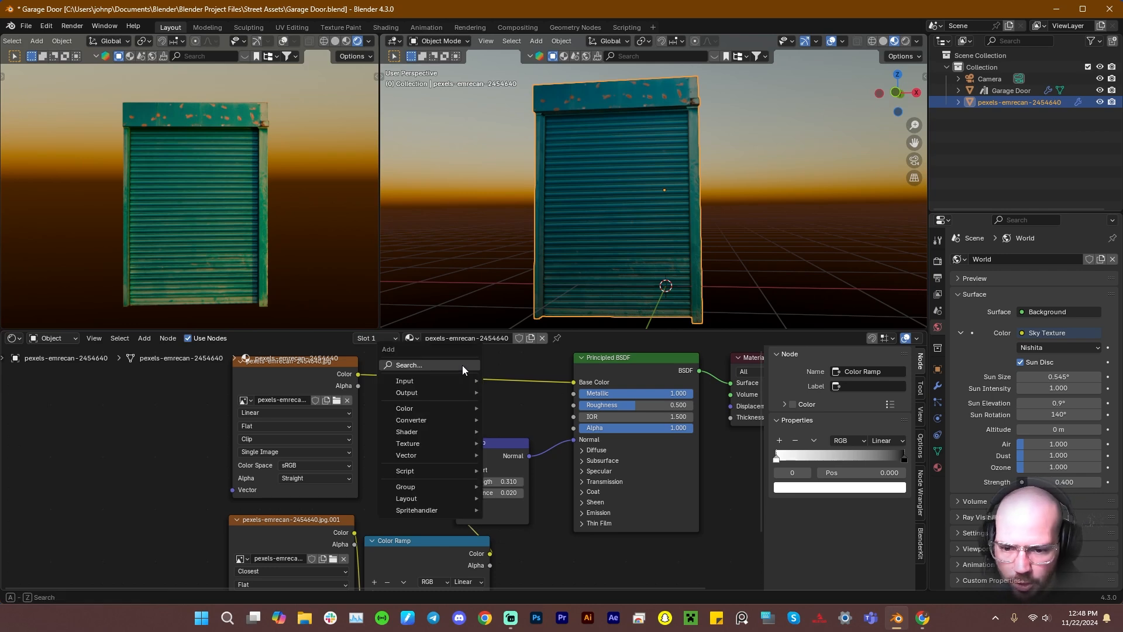
mouse_move(462, 381)
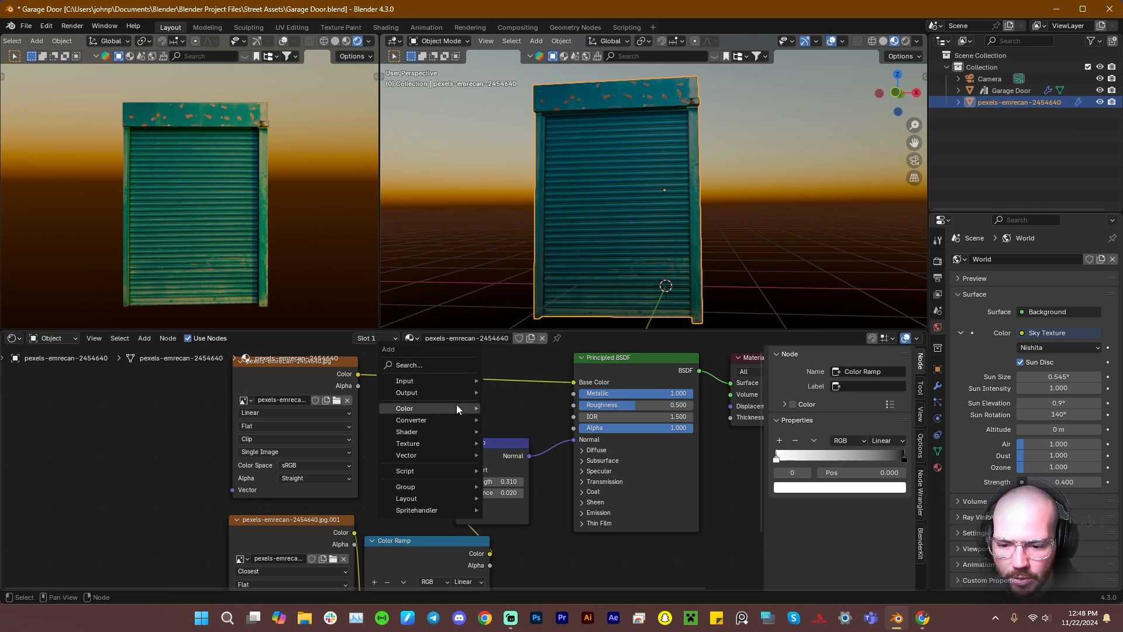
mouse_move(456, 406)
click(535, 431)
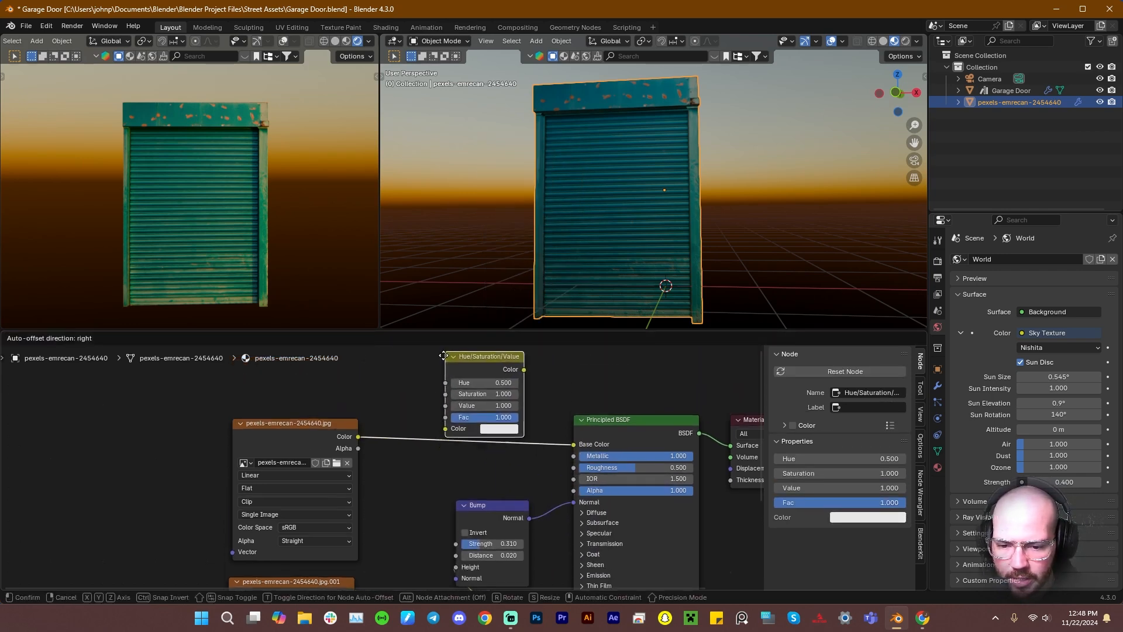
click(434, 411)
click(283, 451)
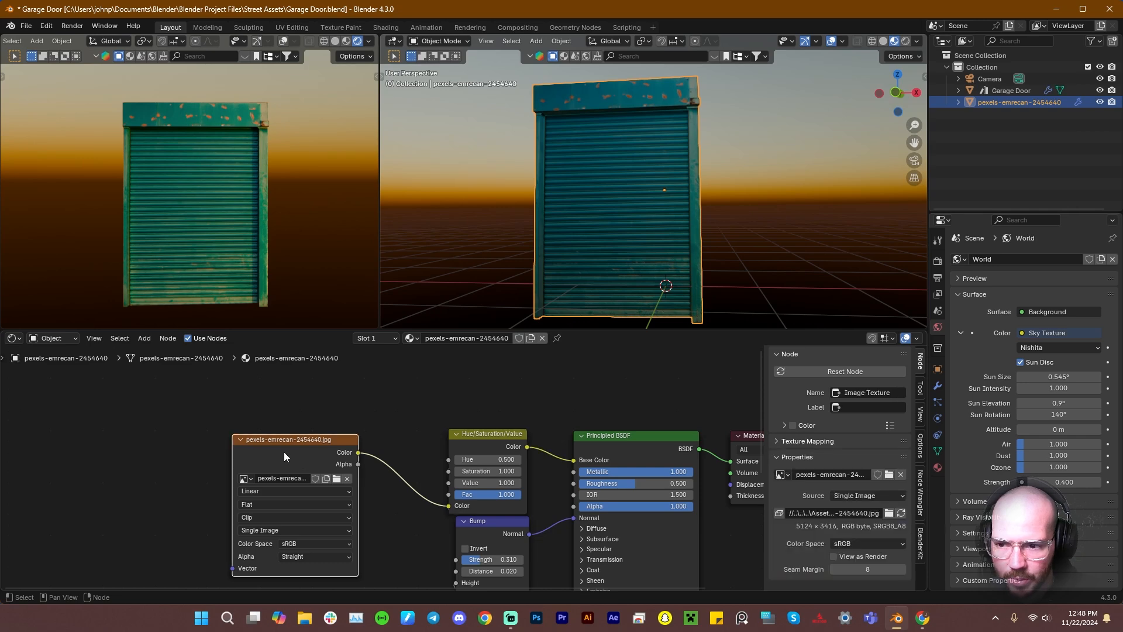
shift+click(599, 441)
click(485, 442)
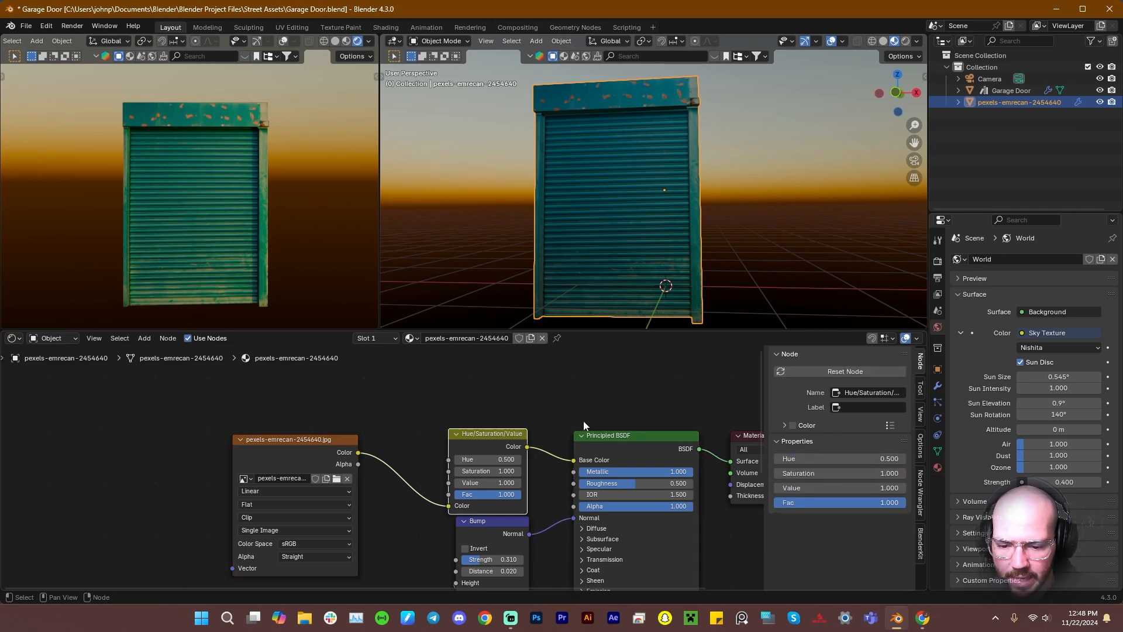
key(g)
click(528, 396)
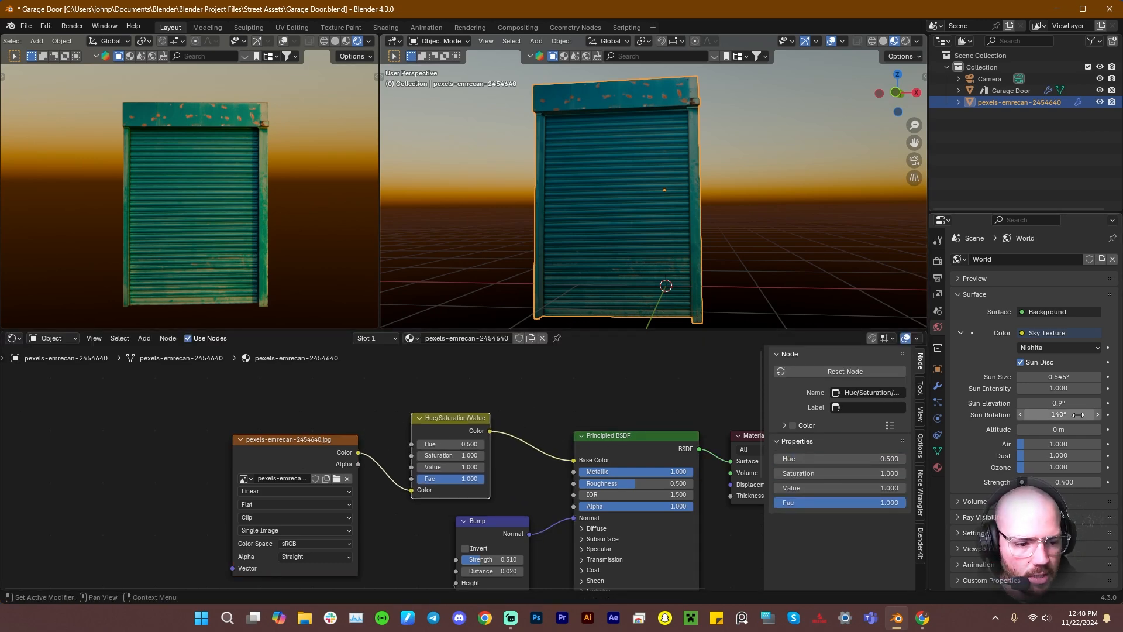
Set the world Sky Texture's Sun Elevation to 9.8°
drag(1059, 403, 1086, 403)
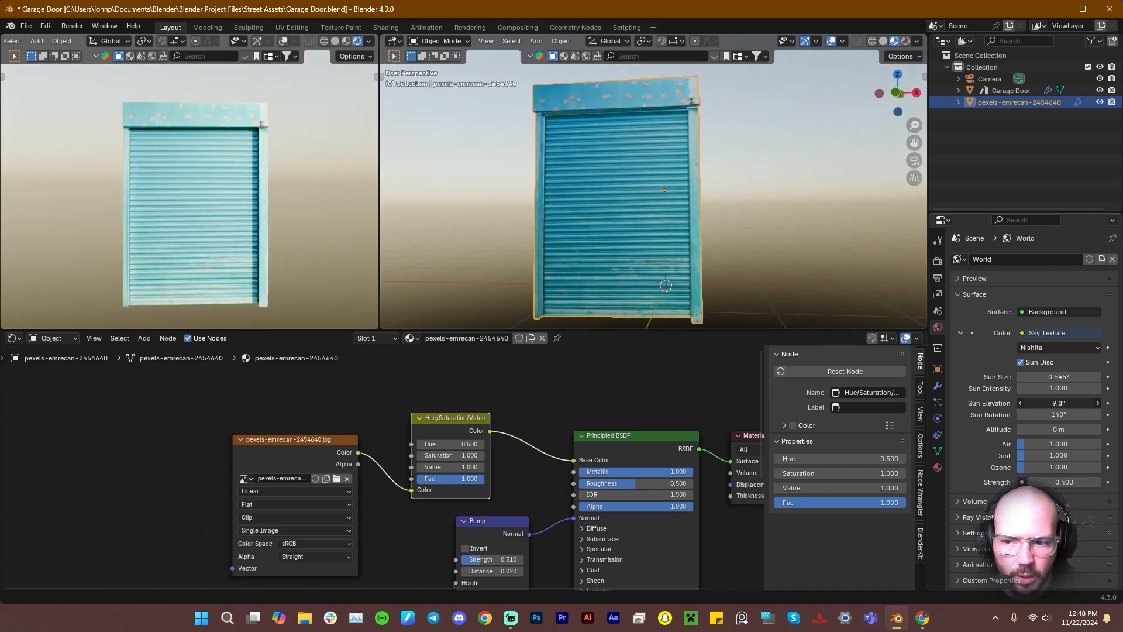
Try different hues on the Hue/Saturation/Value node, then set its Value to 0.210 and its Hue to 0.5
scroll(382, 466, up, 3)
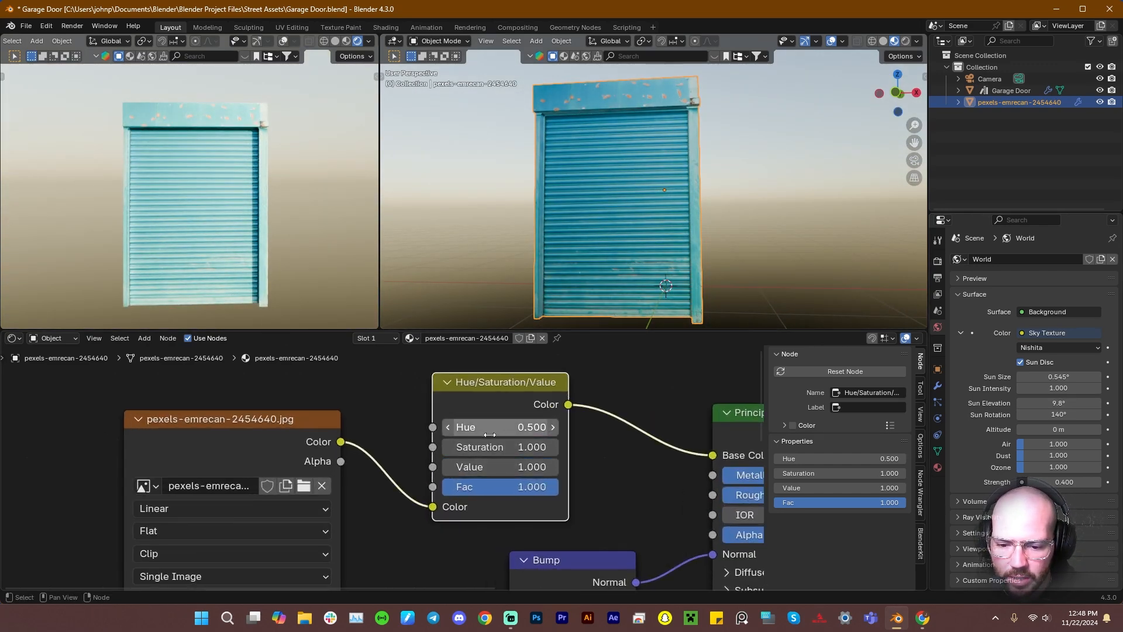
drag(489, 434, 515, 427)
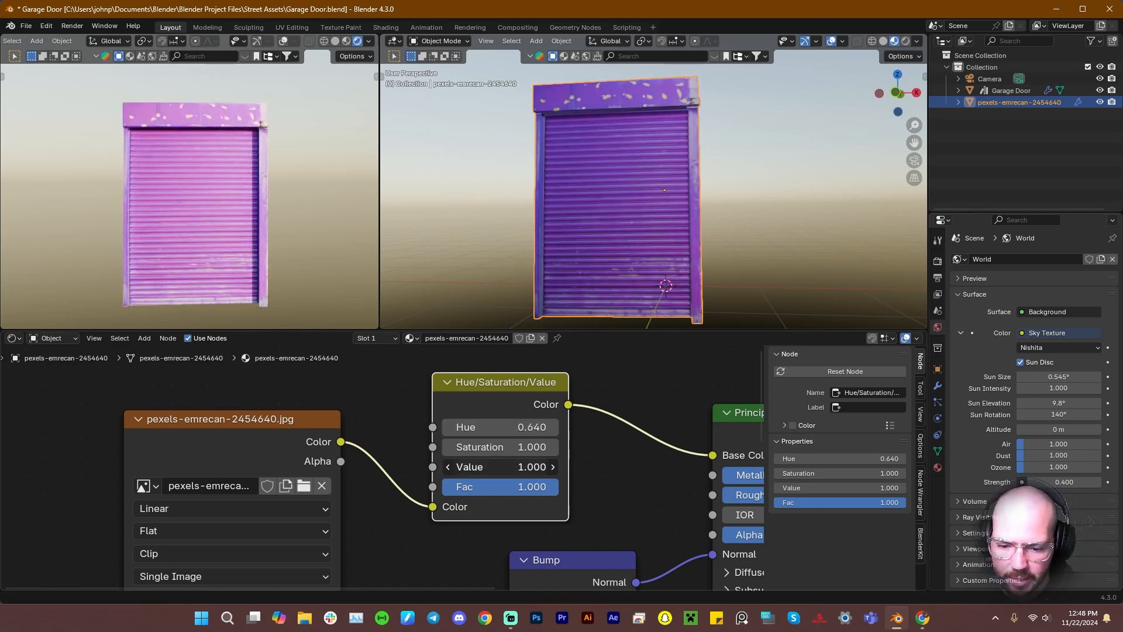
drag(498, 466, 328, 466)
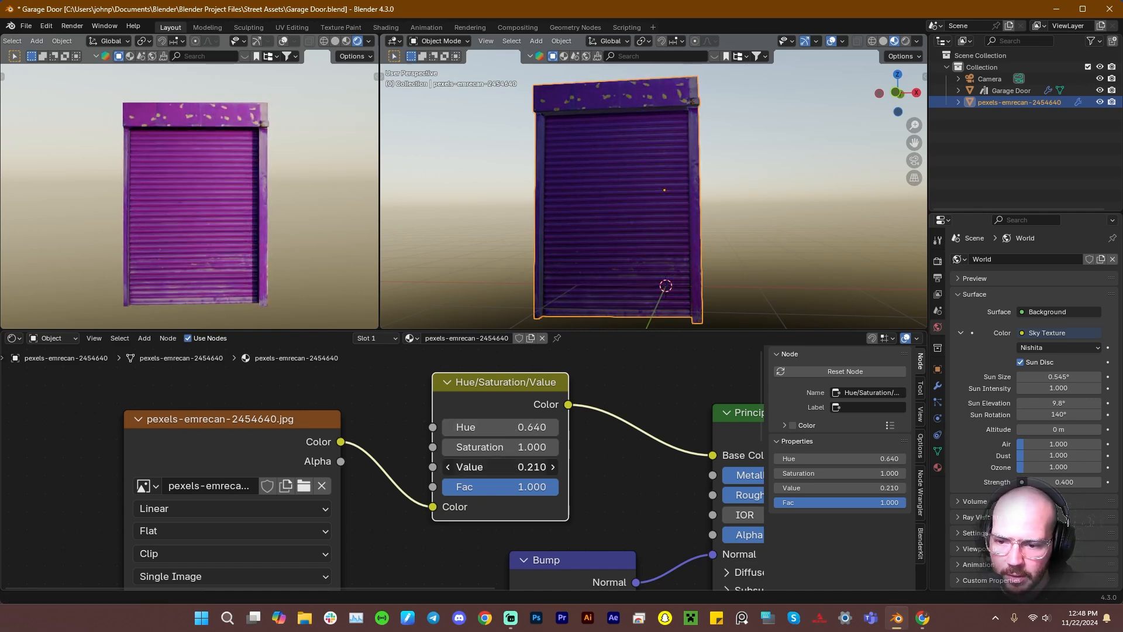
drag(510, 427, 351, 427)
click(514, 433)
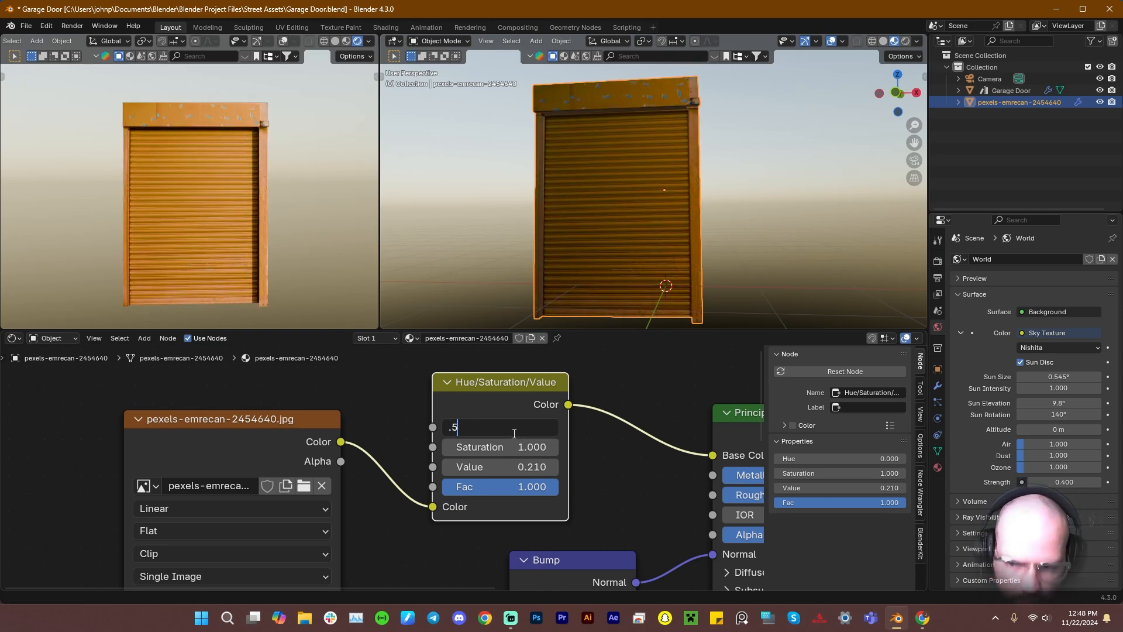
key(Return)
Set the Principled BSDF's Roughness to 0.673 and check the door's surface up close in the rendered view
scroll(547, 462, down, 2)
middle_drag(588, 479, 374, 445)
drag(534, 457, 565, 456)
scroll(176, 184, up, 3)
shift+middle_drag(233, 157, 247, 258)
scroll(260, 194, up, 6)
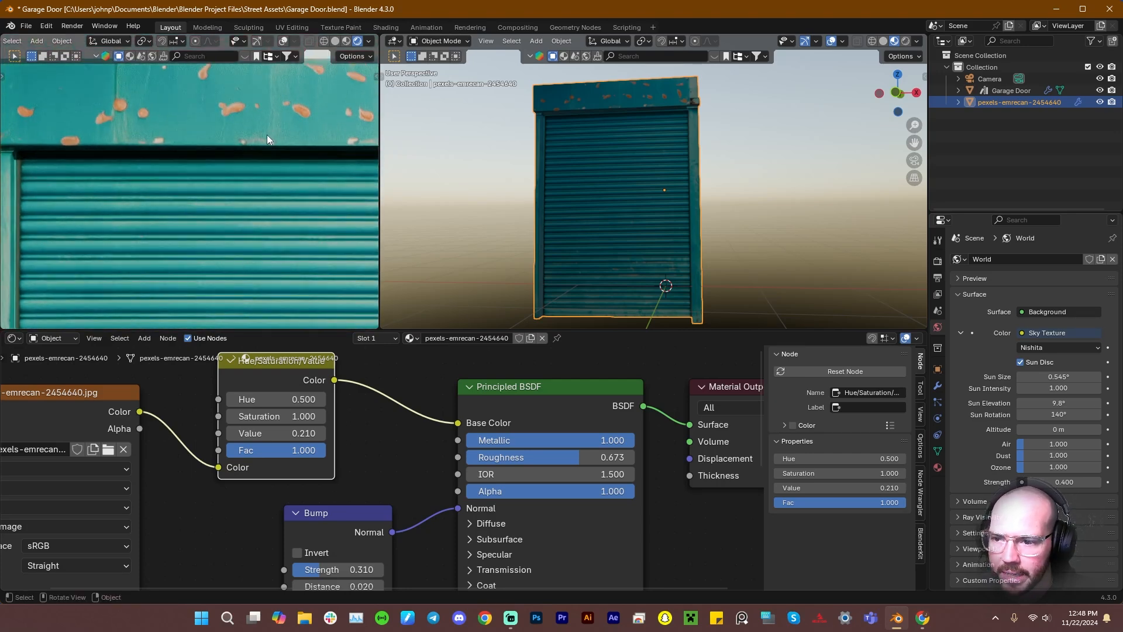
scroll(266, 135, down, 7)
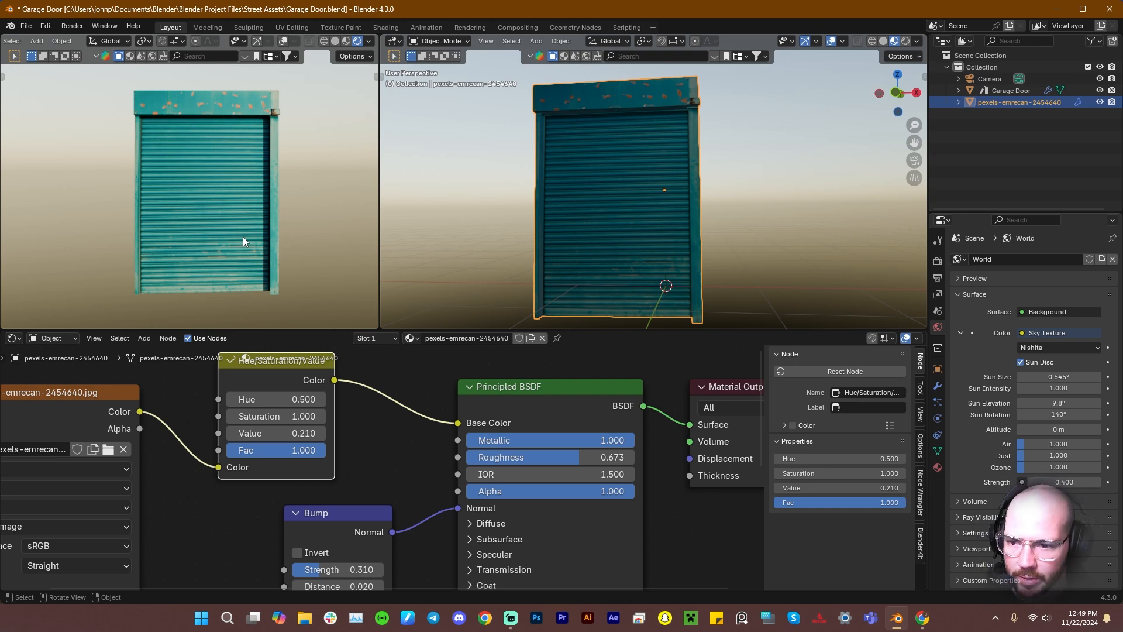
Save the garage door file
right_click(996, 101)
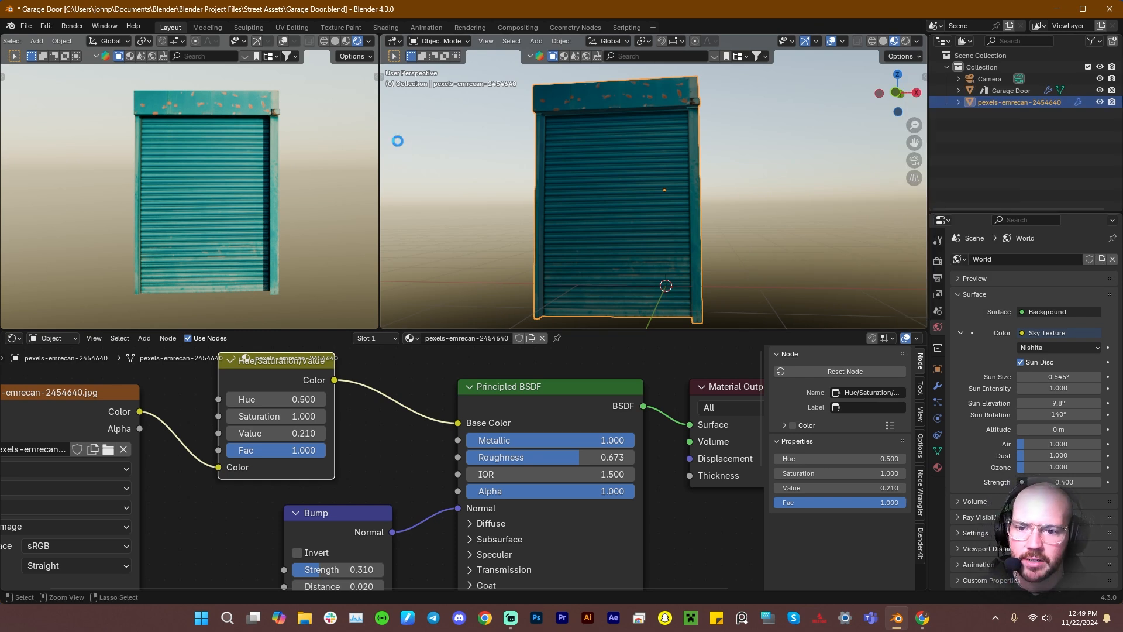
key(ctrl+s)
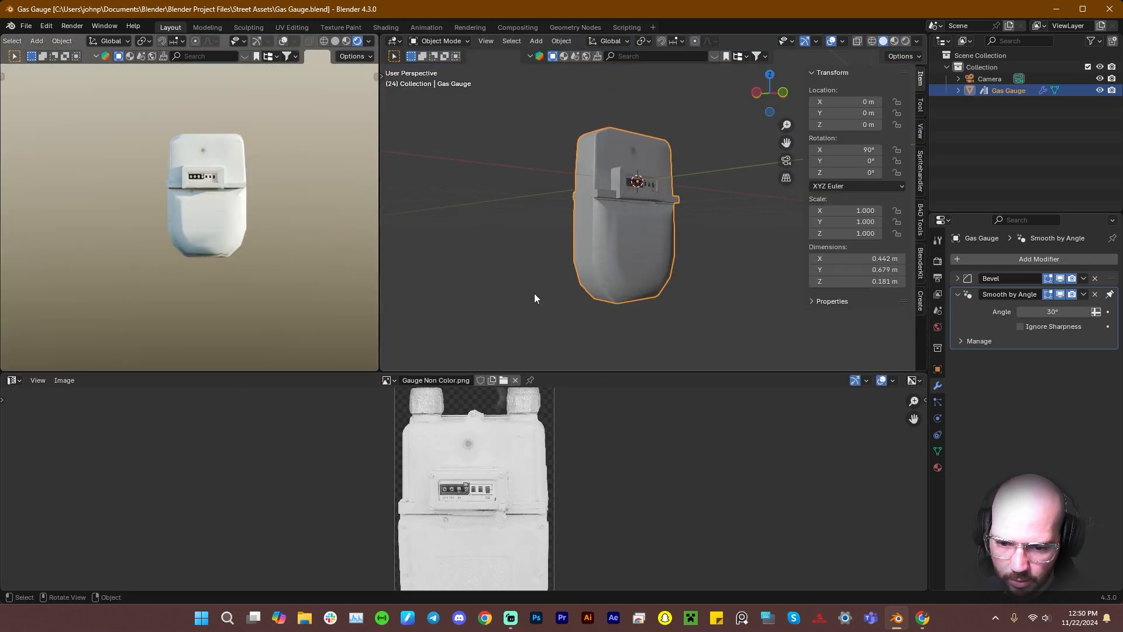
Examine the finished gas gauge's mesh topology in Edit Mode and its appearance in the rendered view of the Gas Gauge file
middle_drag(659, 202, 603, 280)
scroll(616, 222, up, 5)
key(Tab)
middle_drag(641, 281, 640, 280)
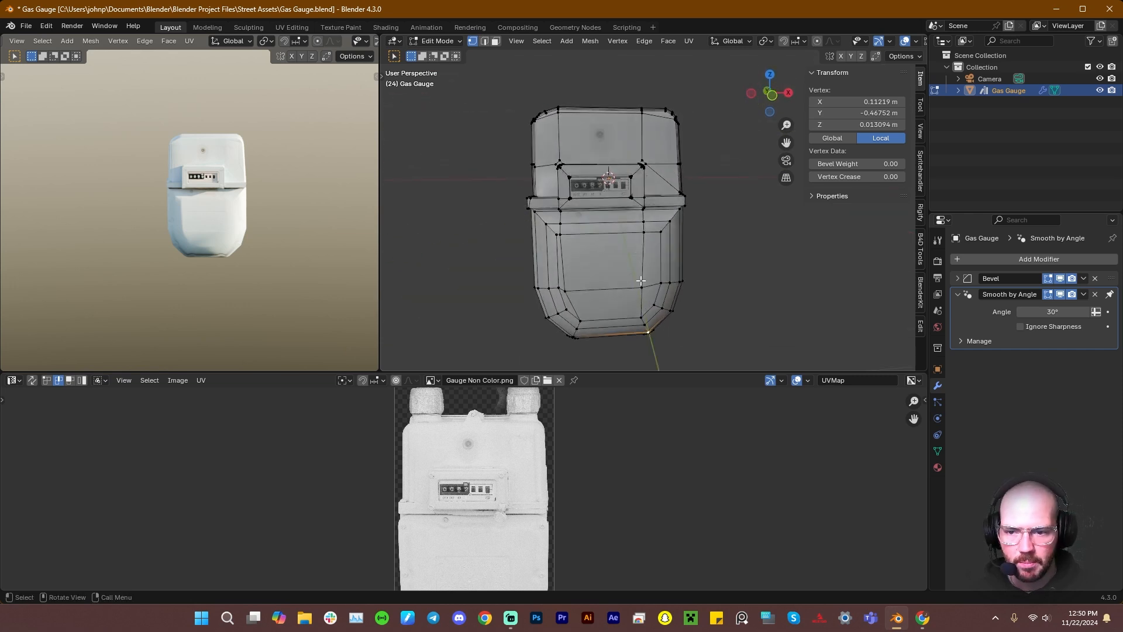
scroll(229, 210, down, 4)
middle_drag(275, 216, 251, 228)
scroll(191, 217, up, 4)
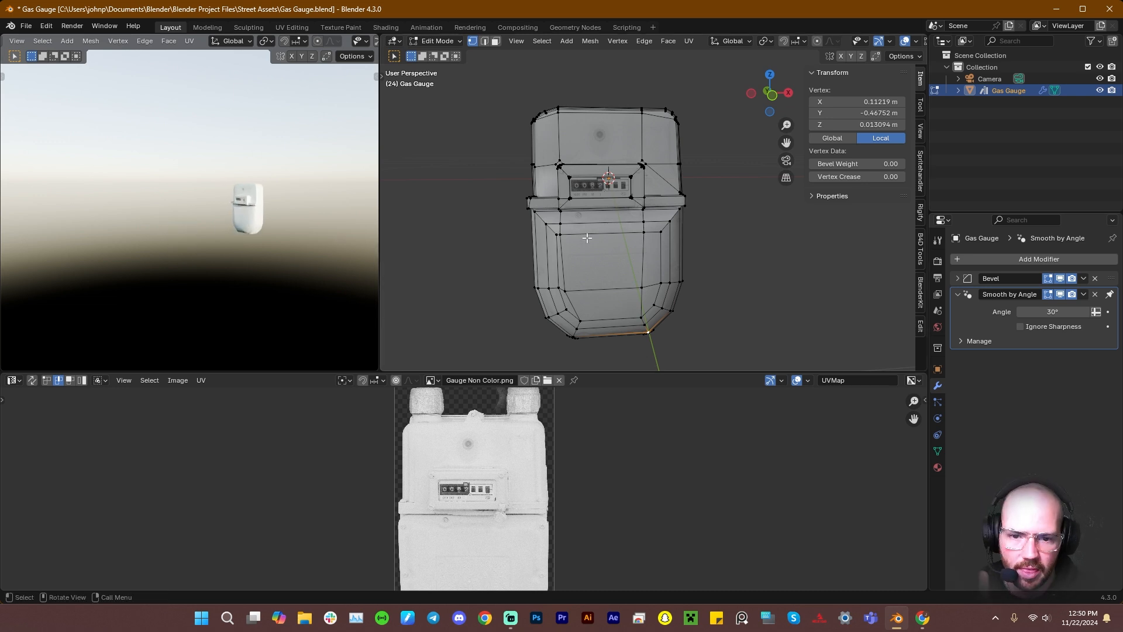
Move the finished gas gauge to X -11.013 m in Object Mode and hide it
key(Tab)
key(h)
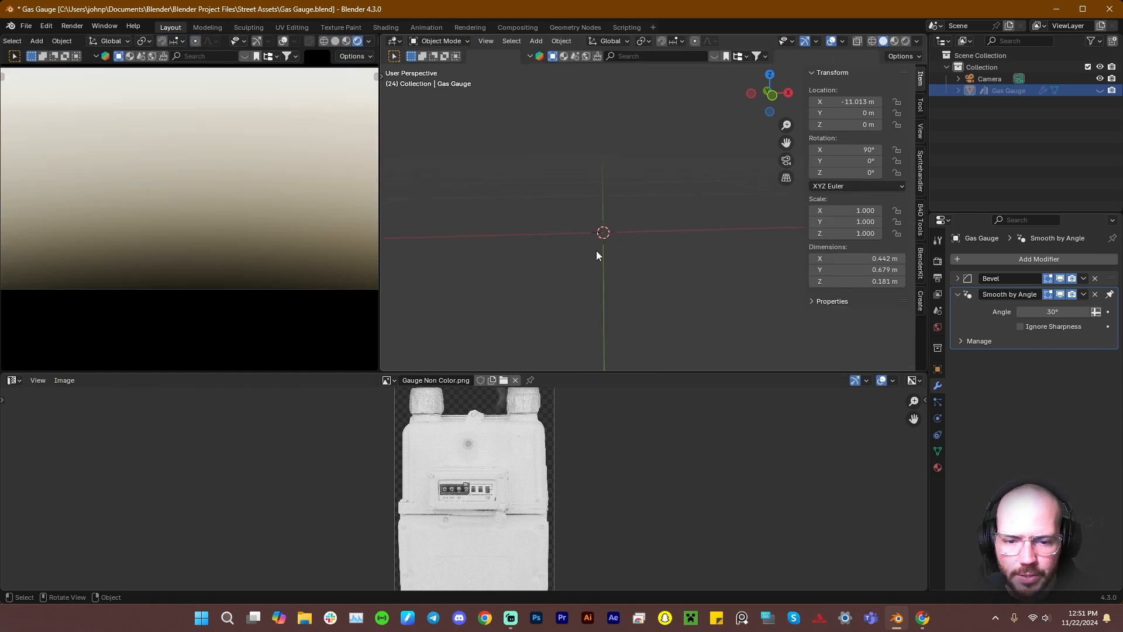
Import pexels-huuhuynh-28922862.jpg from the Street Assets folder as an image mesh plane
key(shift+a)
mouse_move(606, 393)
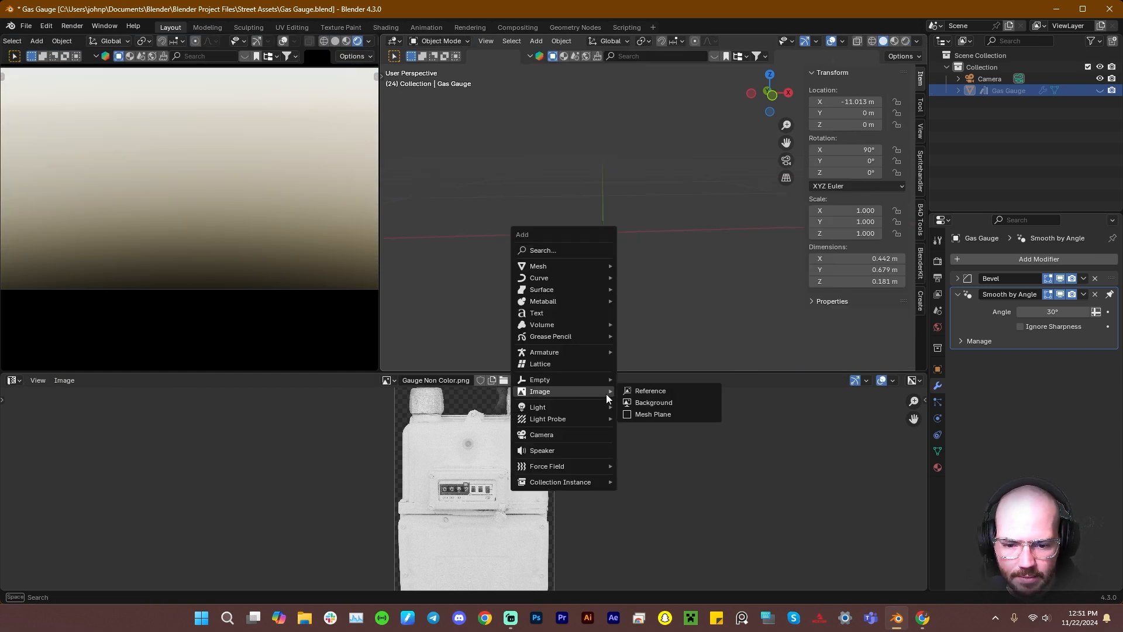
click(669, 413)
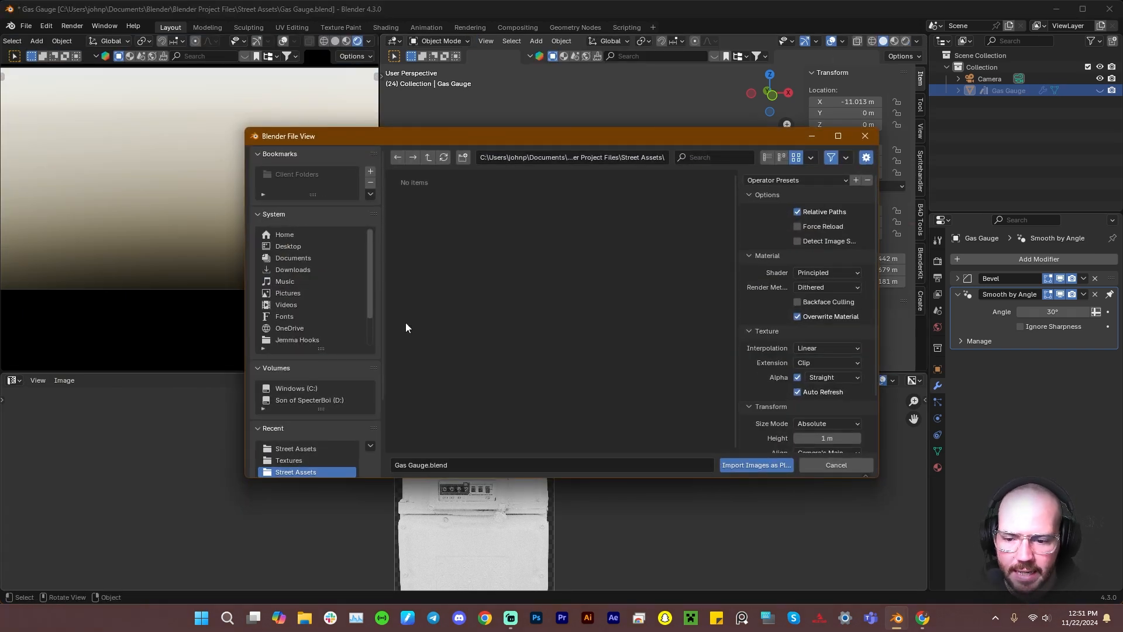
click(304, 448)
scroll(555, 361, down, 10)
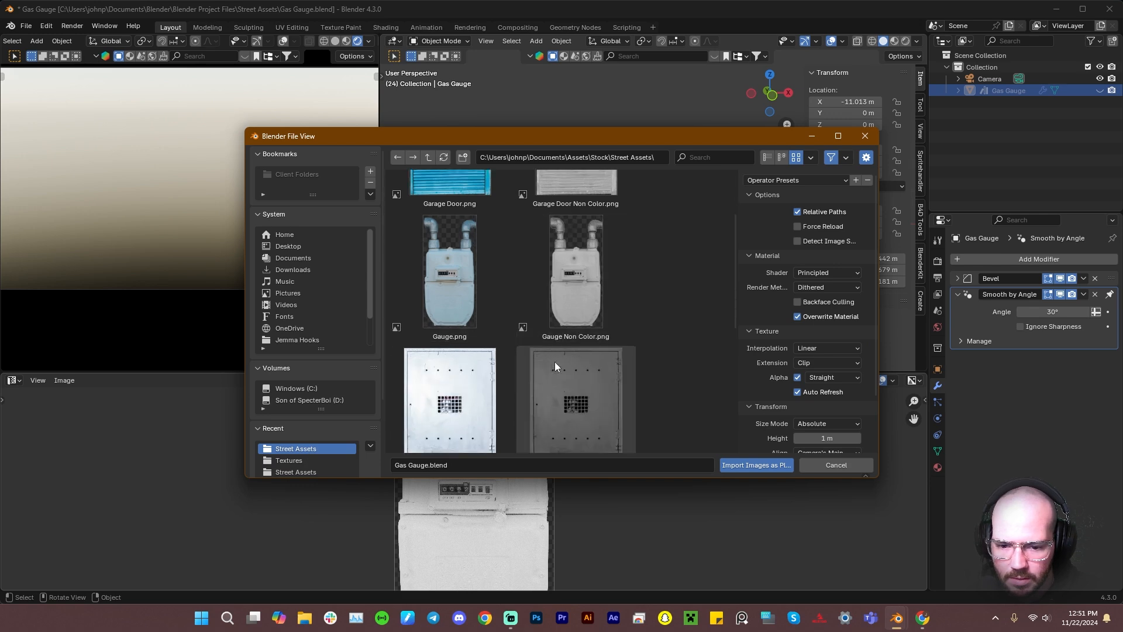
click(467, 422)
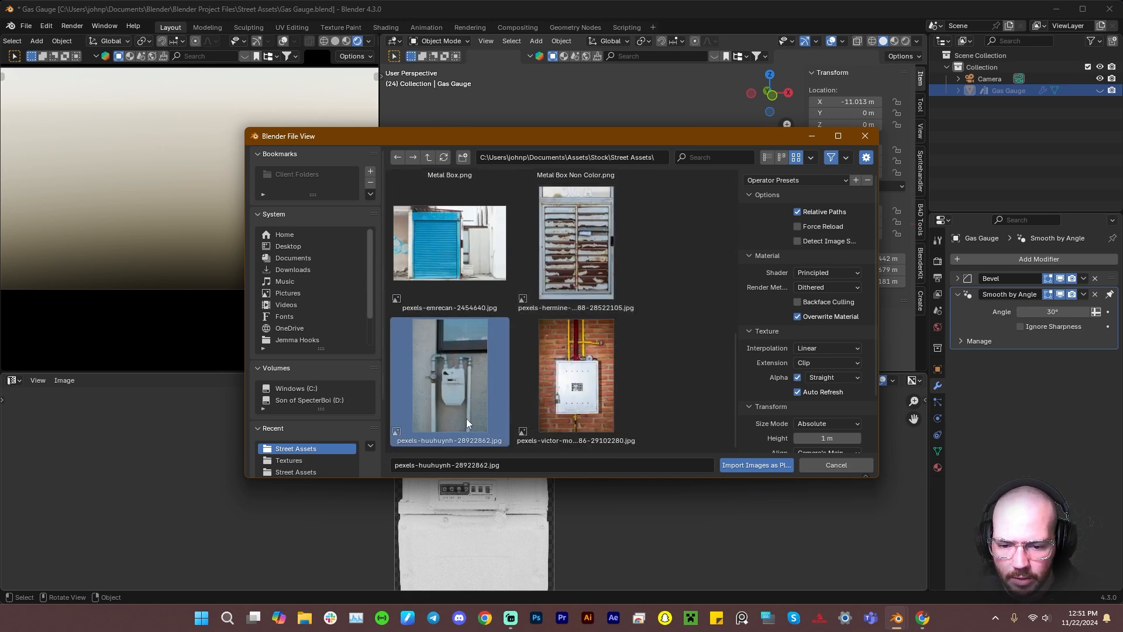
click(759, 466)
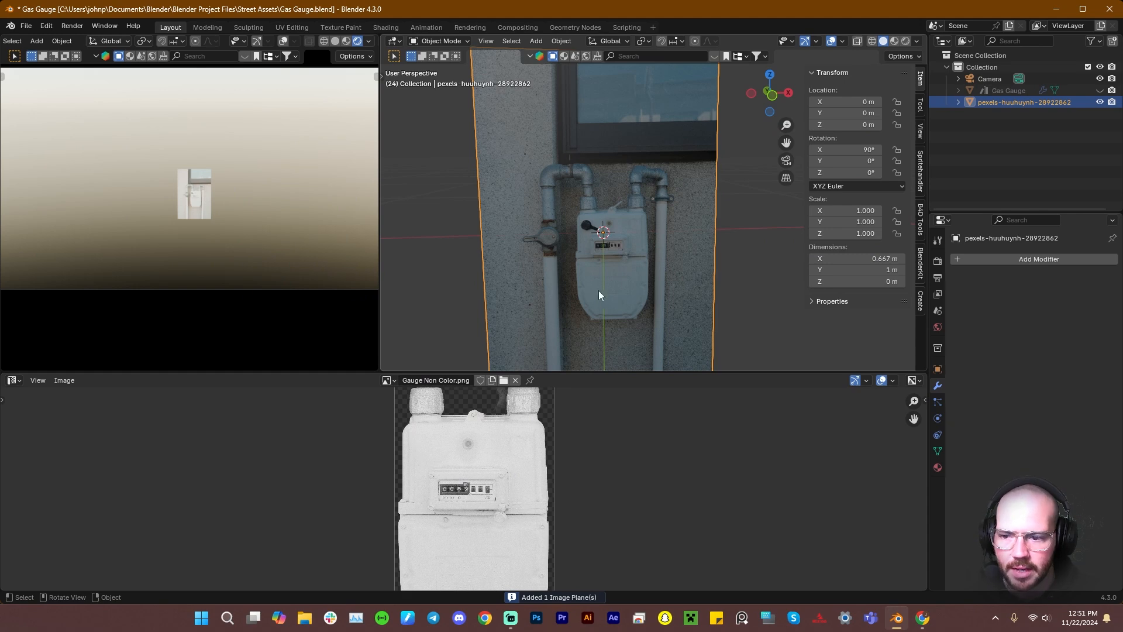
Lower the photo plane's top edge about 0.43 m along Z to the top of the gauge body
middle_drag(598, 290, 597, 263)
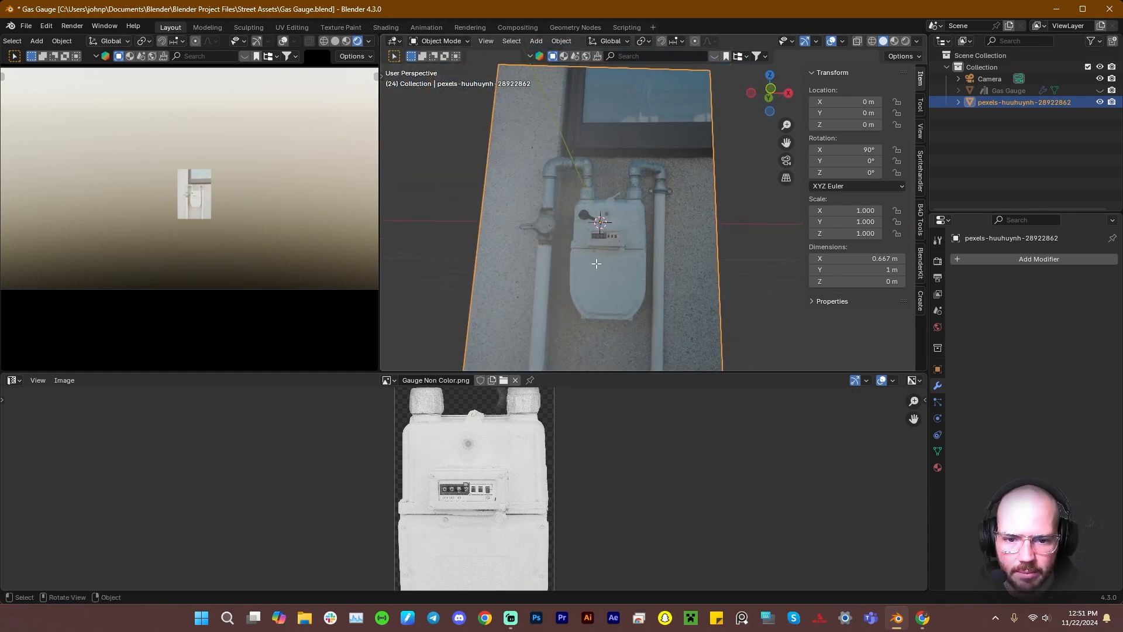
key(Tab)
click(711, 70)
shift+click(498, 64)
key(g)
key(z)
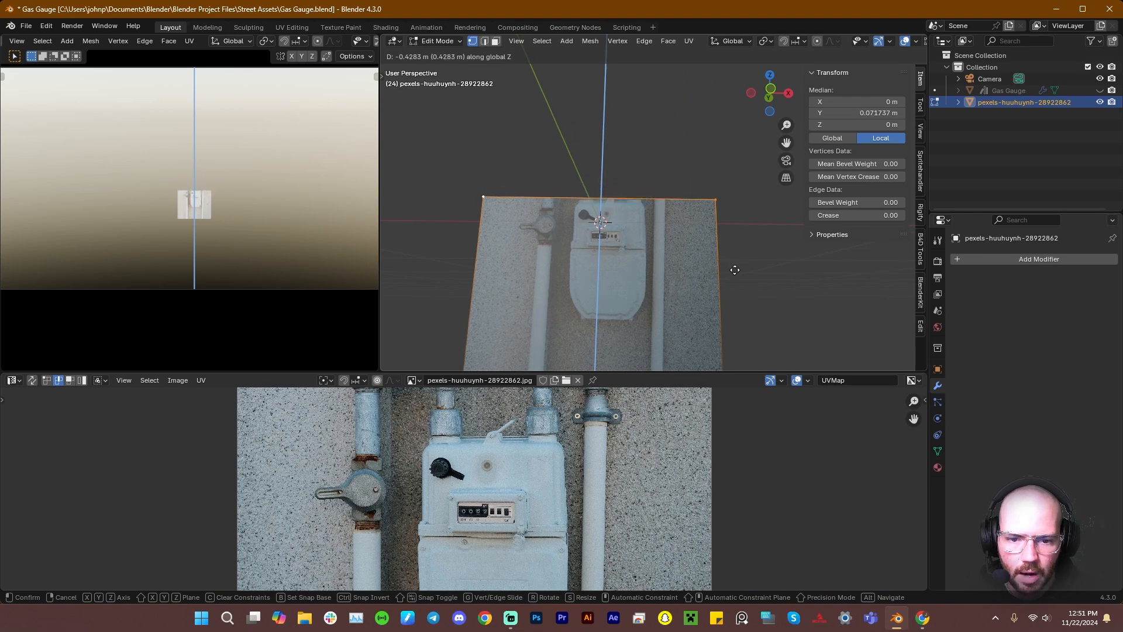
click(735, 270)
Raise the photo plane's bottom edge about 0.23 m along Z to the bottom of the gauge body
scroll(702, 283, down, 3)
click(687, 297)
shift+click(570, 295)
key(g)
key(z)
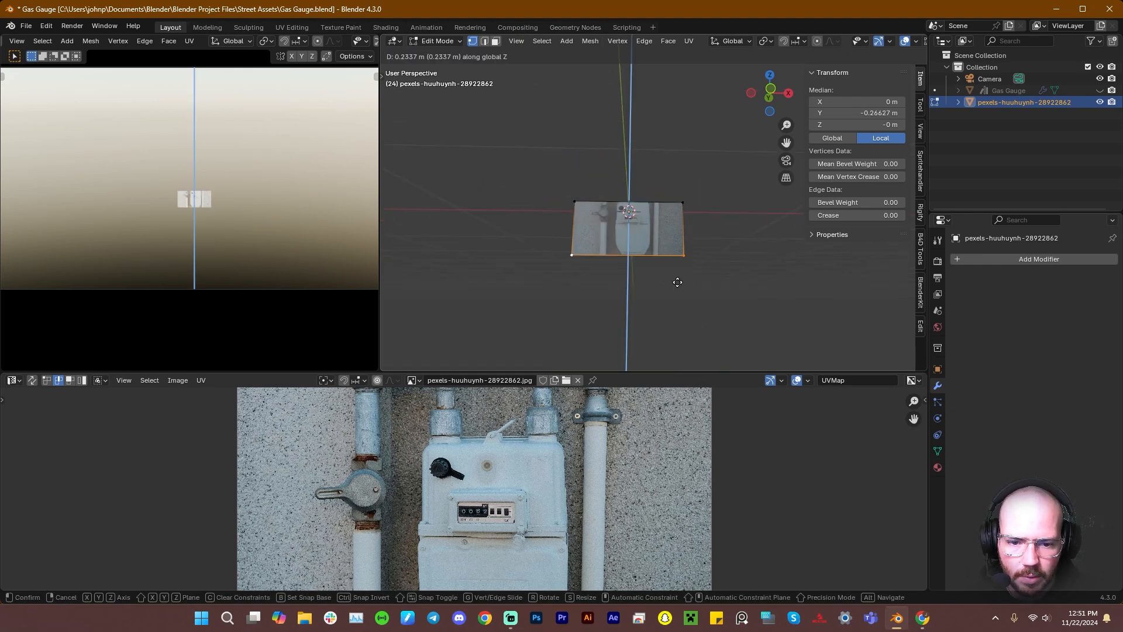
click(677, 281)
Move the plane's right edge inward about 0.20 m and its left edge about 0.26 m along X to the gauge's sides
scroll(696, 267, up, 3)
drag(691, 187, 731, 316)
key(g)
key(x)
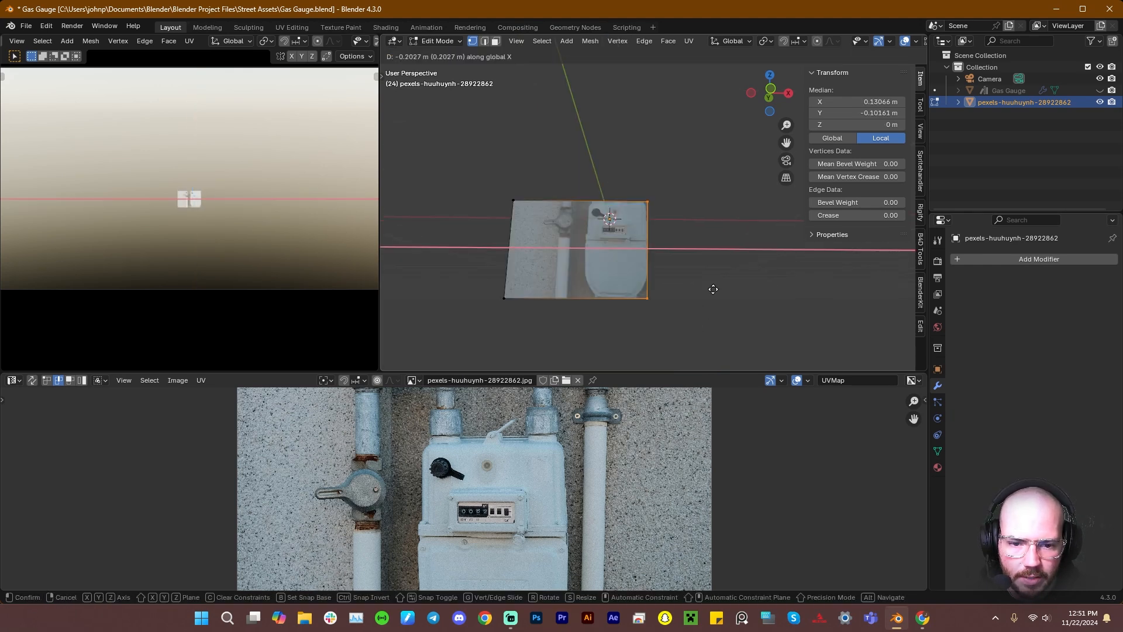
click(713, 289)
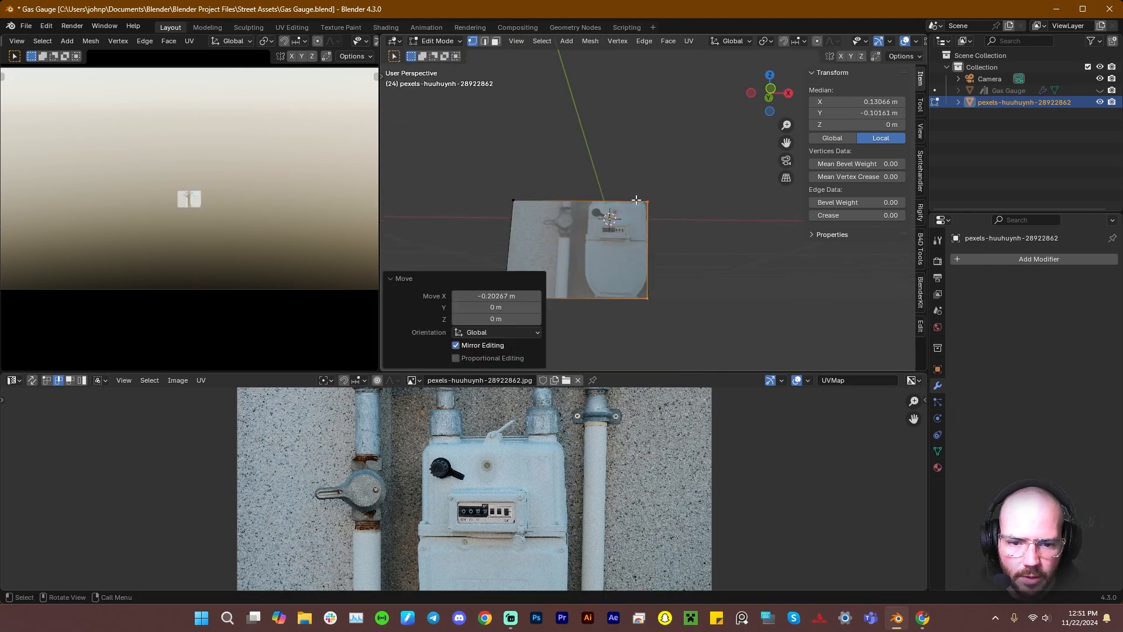
click(508, 269)
key(g)
key(x)
click(621, 305)
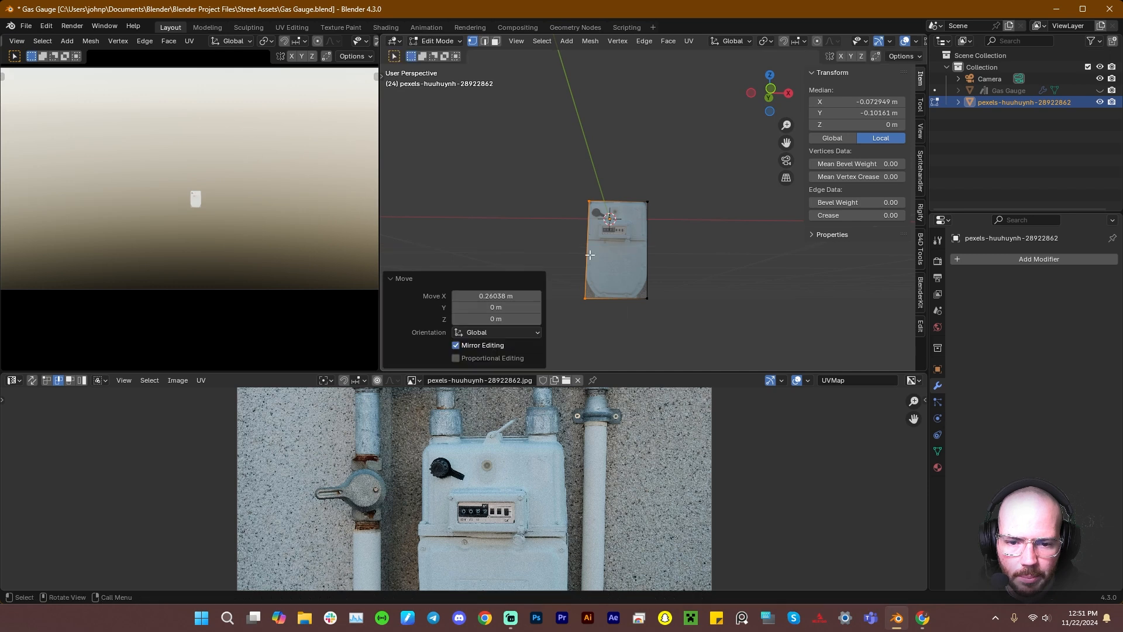
Add two vertical loop cuts to the plane, one near its left edge with factor 0.901 and one near its right edge
scroll(621, 305, up, 2)
shift+middle_drag(621, 275, 621, 222)
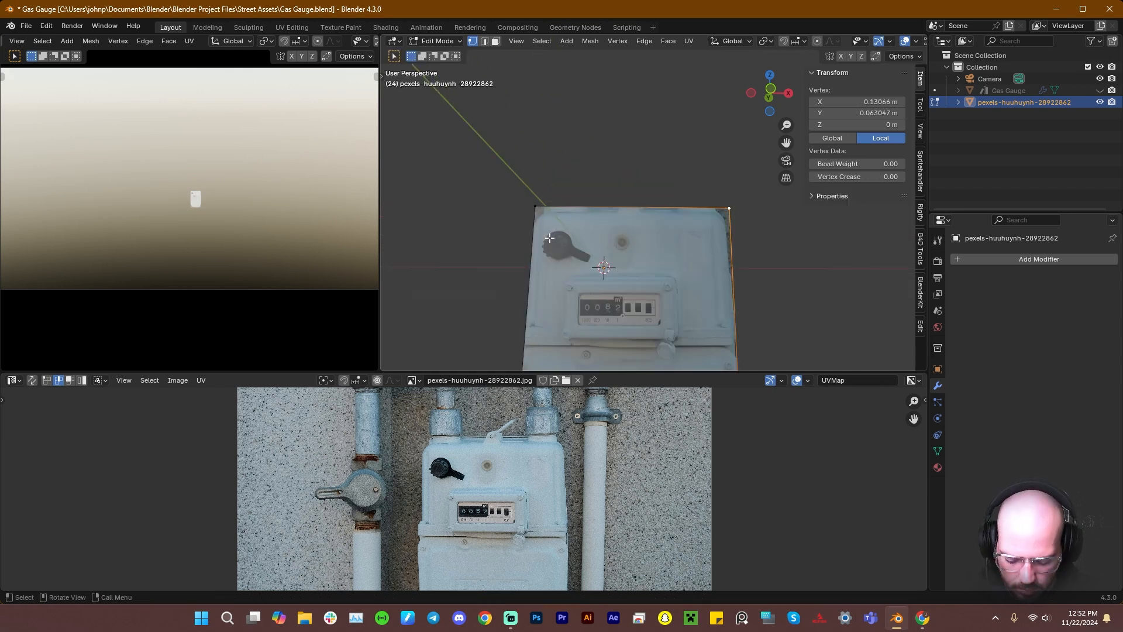
key(ctrl+r)
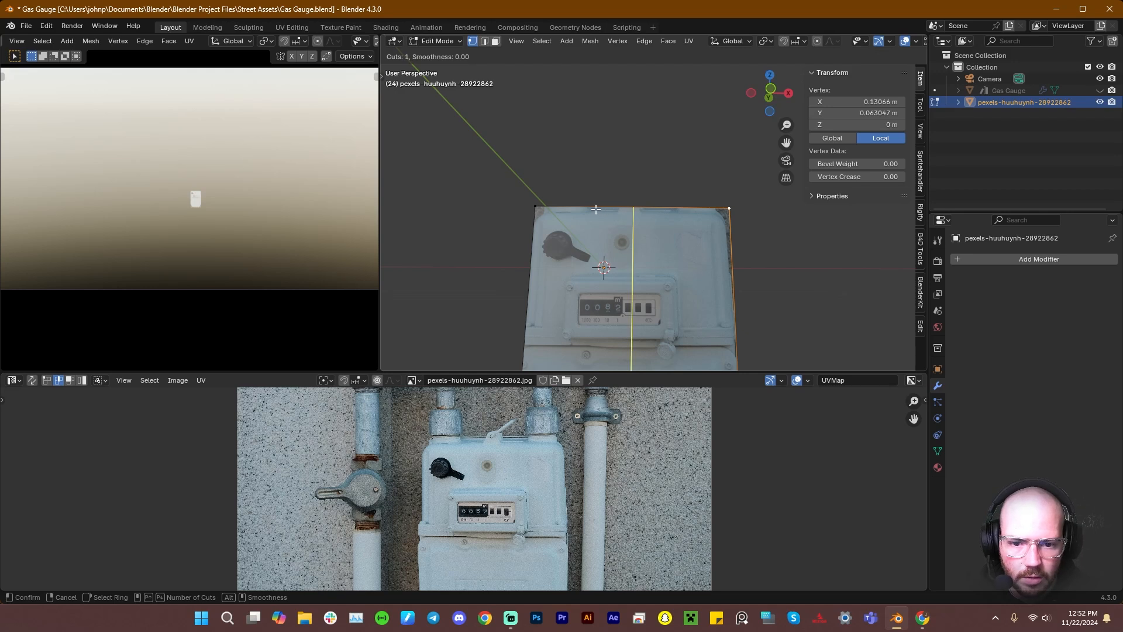
click(596, 209)
click(727, 218)
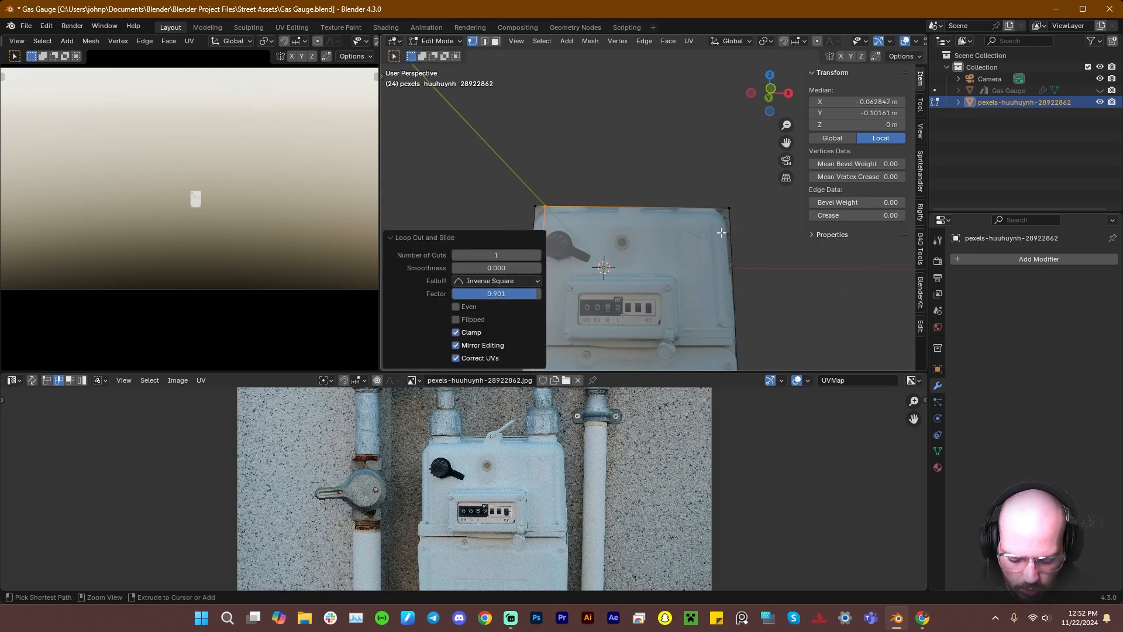
key(g)
key(g)
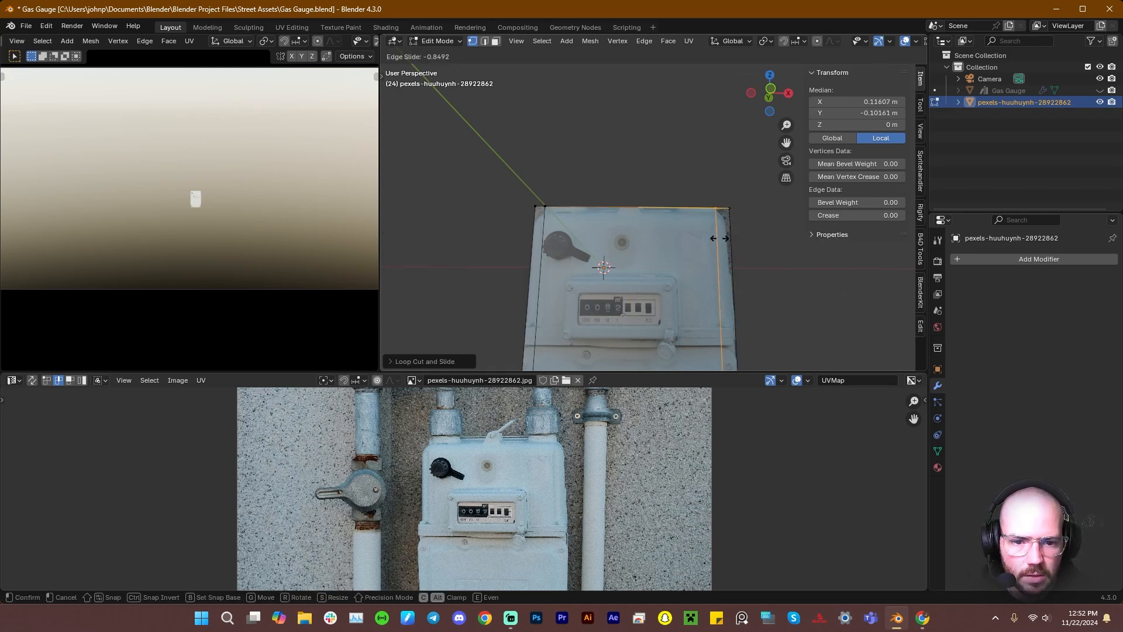
click(720, 238)
Add two horizontal loop cuts, one just below the plane's top edge and one near the gauge's seam, and return to vertex selection
key(ctrl+r)
scroll(684, 316, up, 1)
click(693, 326)
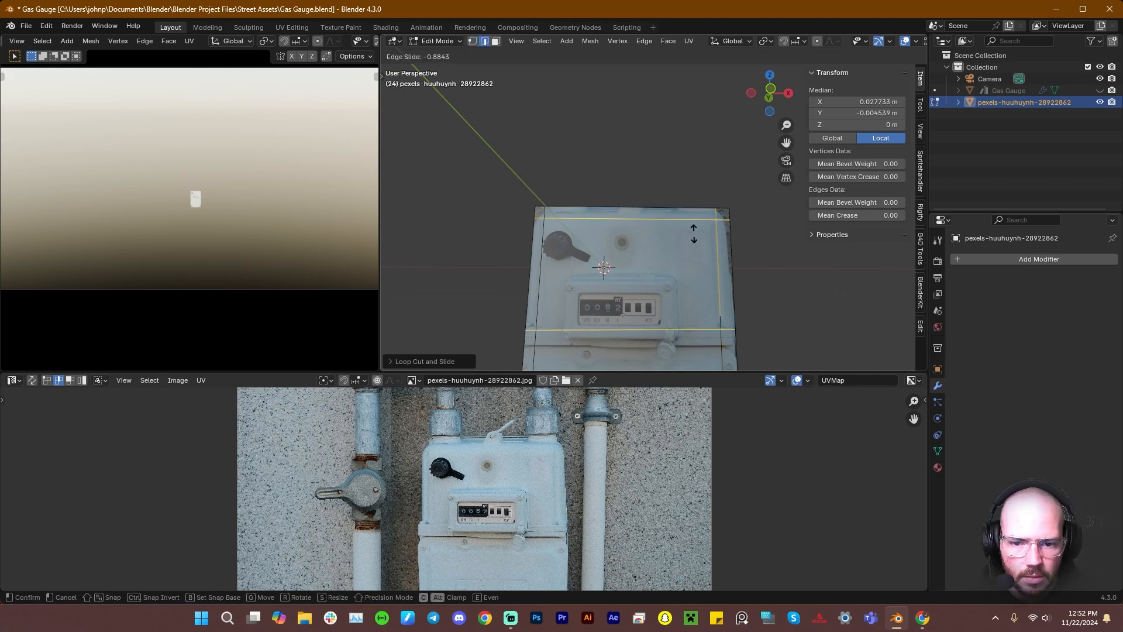
click(694, 234)
key(1)
scroll(690, 250, down, 4)
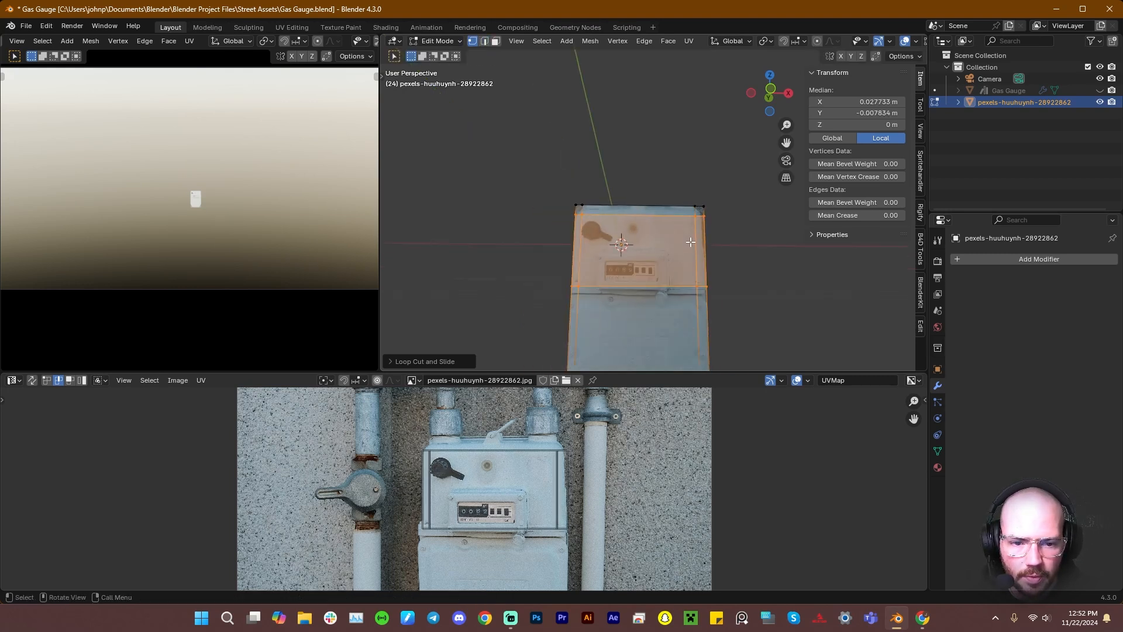
Move the horizontal edge loop at the gauge's seam down about 0.14 m along Z to where the lower corners begin
click(678, 272)
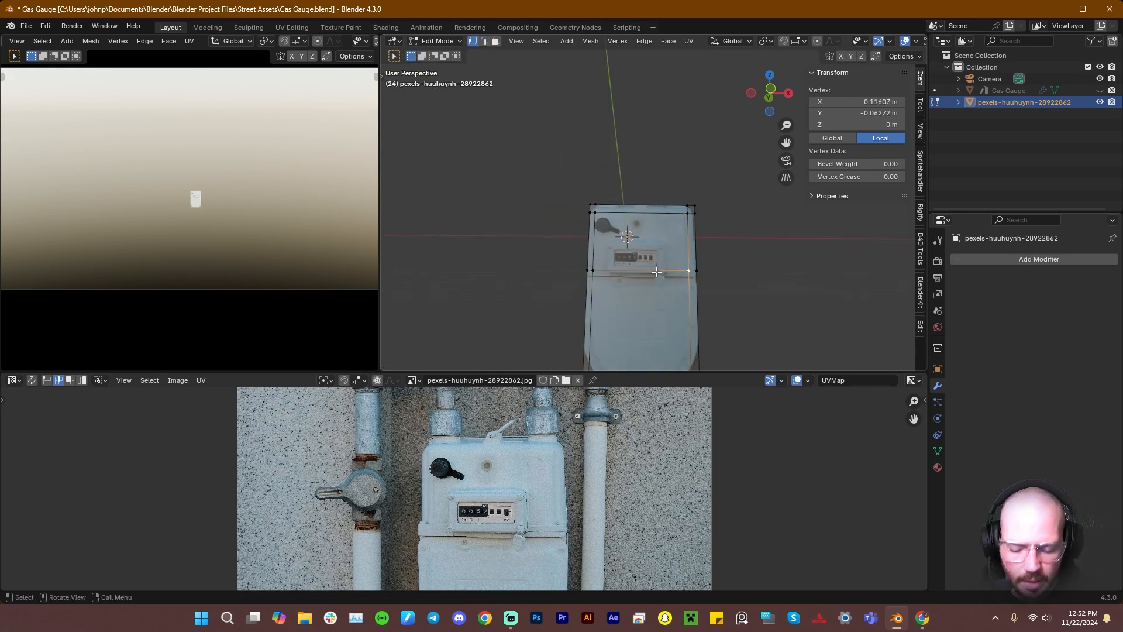
key(2)
click(657, 269)
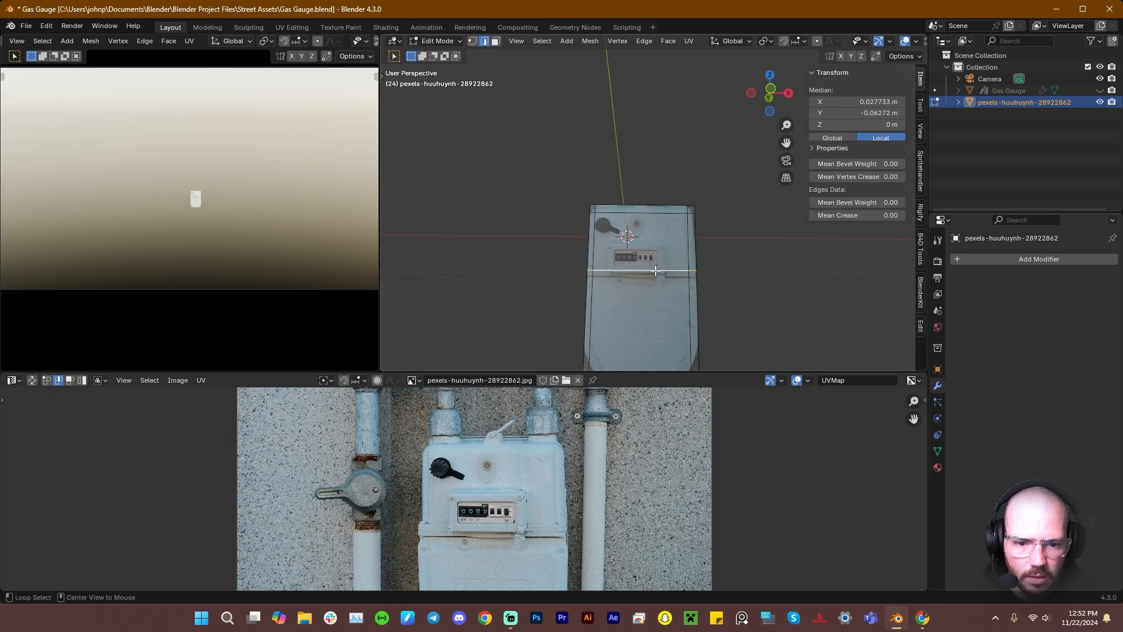
key(g)
key(z)
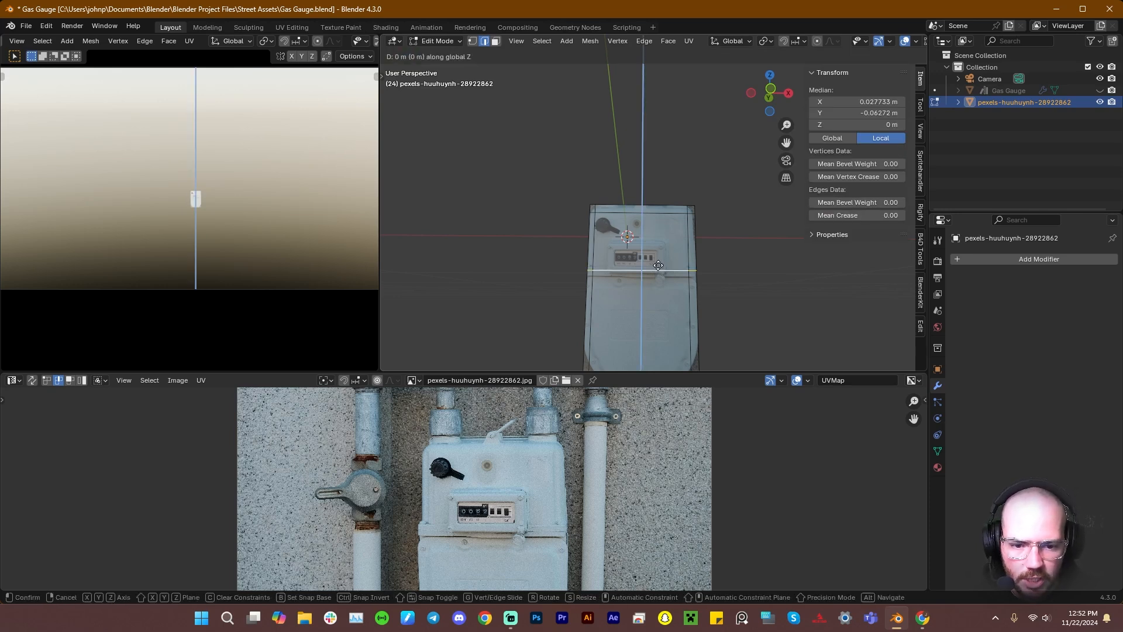
click(665, 341)
scroll(661, 343, up, 4)
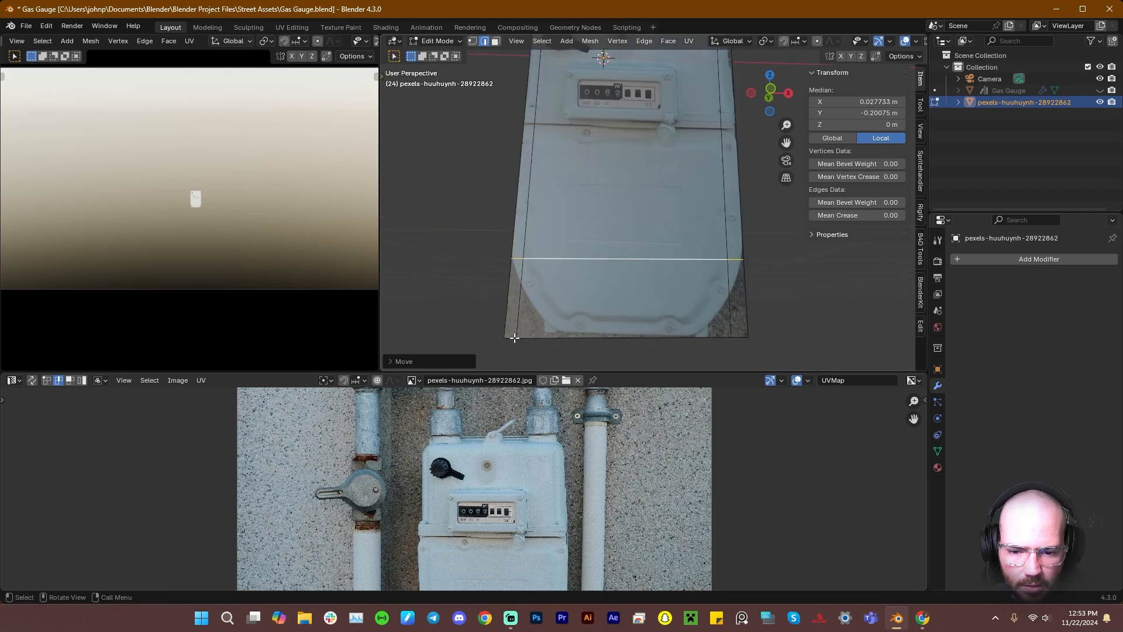
Select the two inner vertices on the plane's bottom edge and scale them inward to the ends of the gauge's flat bottom
click(524, 337)
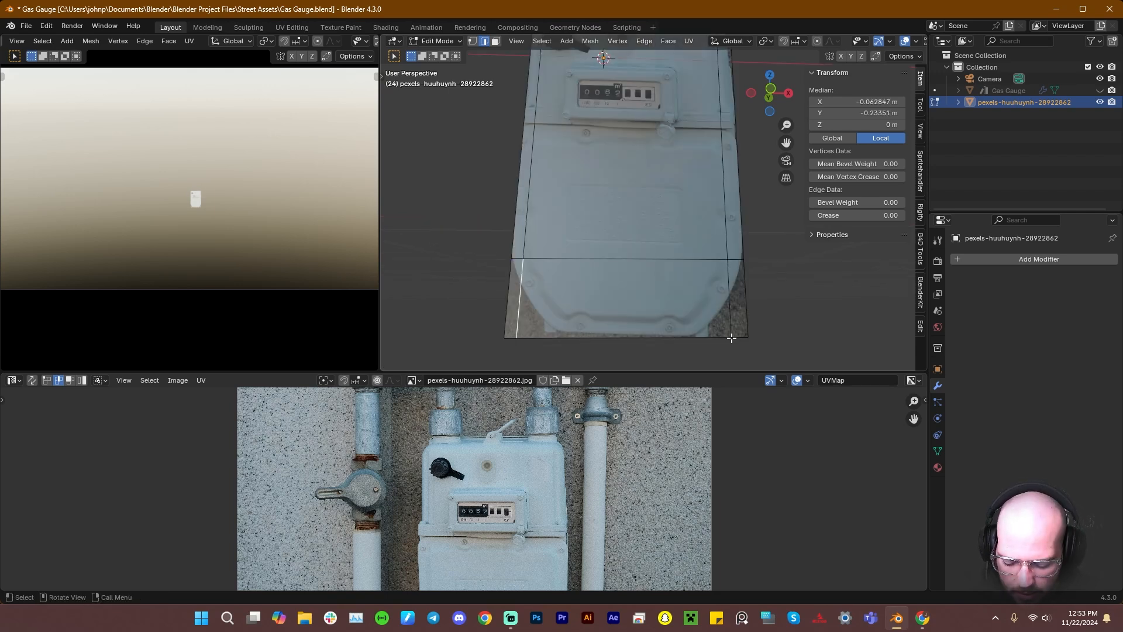
key(1)
key(ctrl+z)
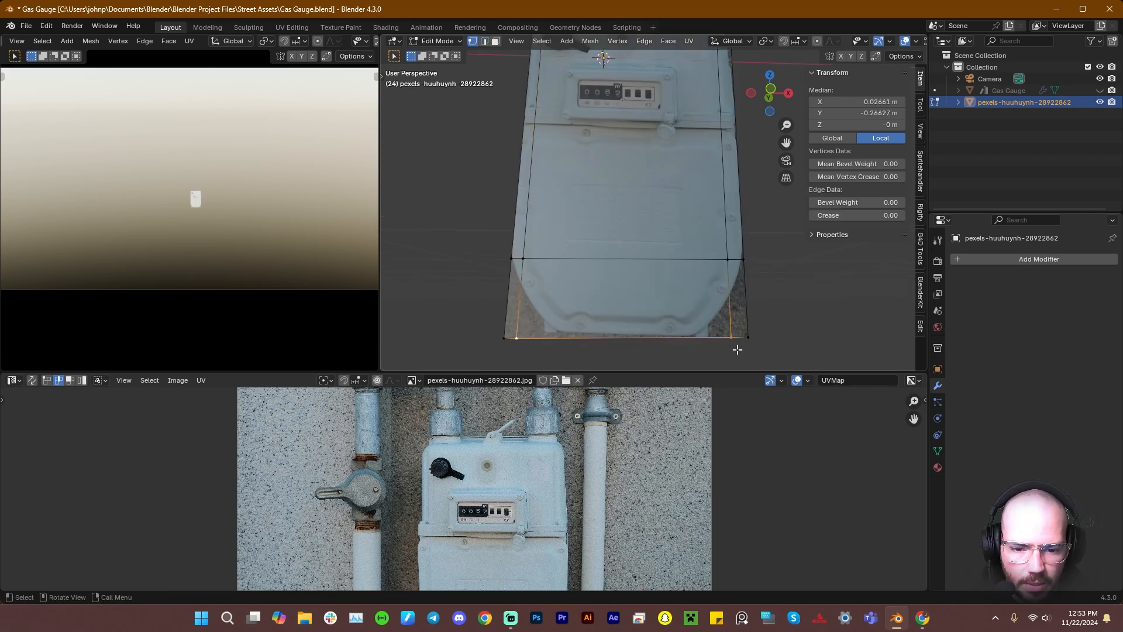
key(s)
click(700, 352)
Raise the two inner bottom vertices about 0.004 m along Z and rotate them around Y to follow the gauge's bottom edge
key(g)
key(z)
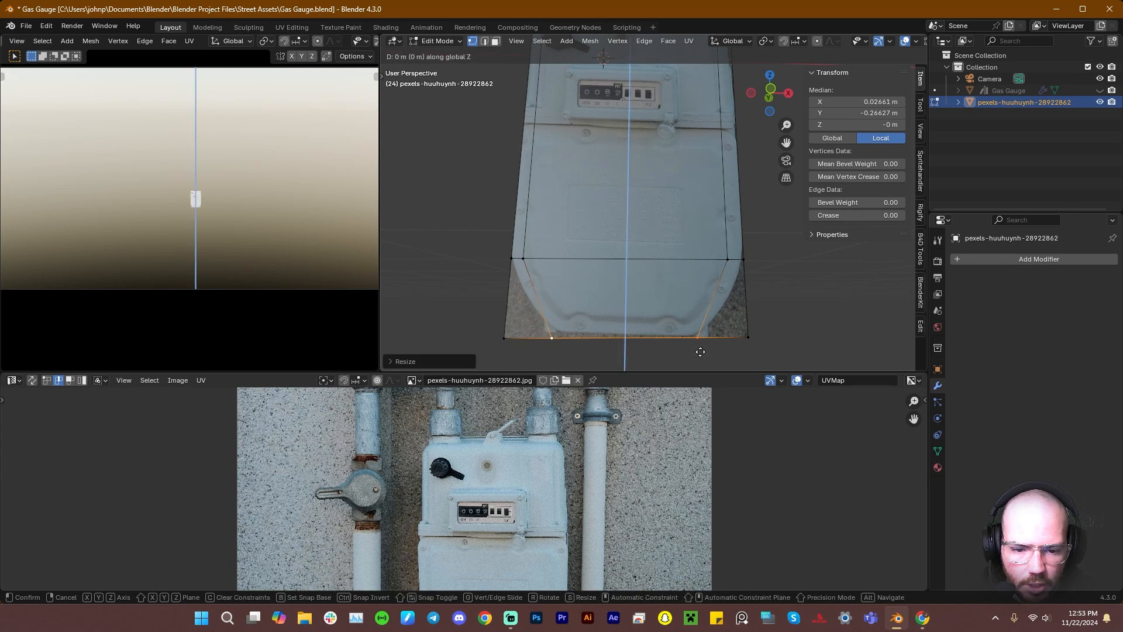
click(702, 351)
key(r)
key(y)
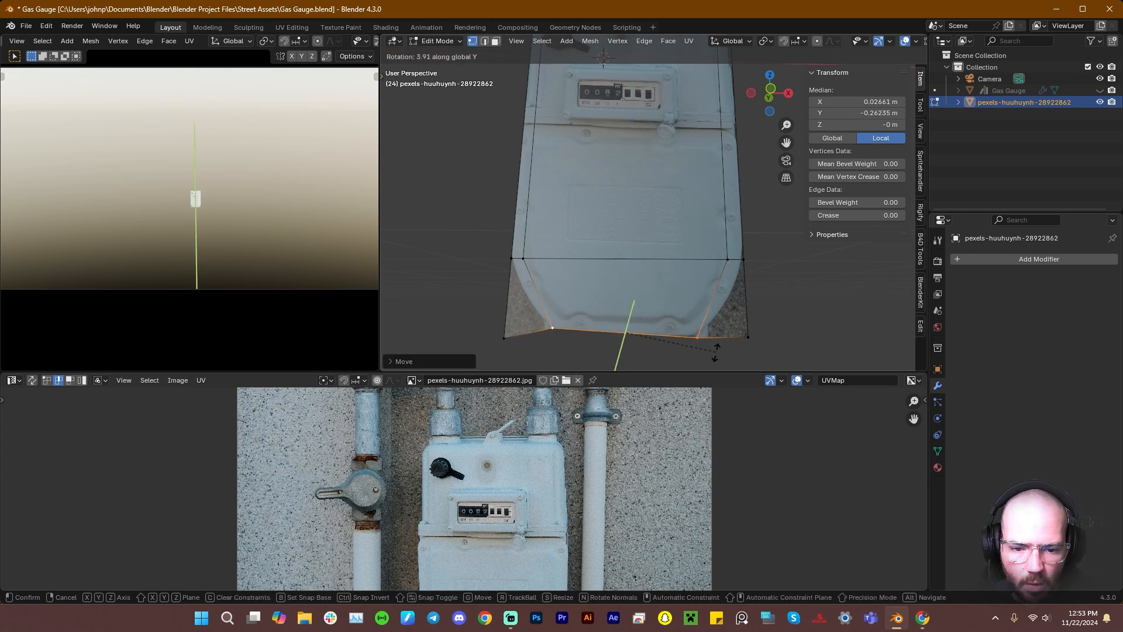
click(716, 349)
Raise the two outer bottom corner vertices about 0.04 m along Z and scale them inward along X by about 0.87
key(g)
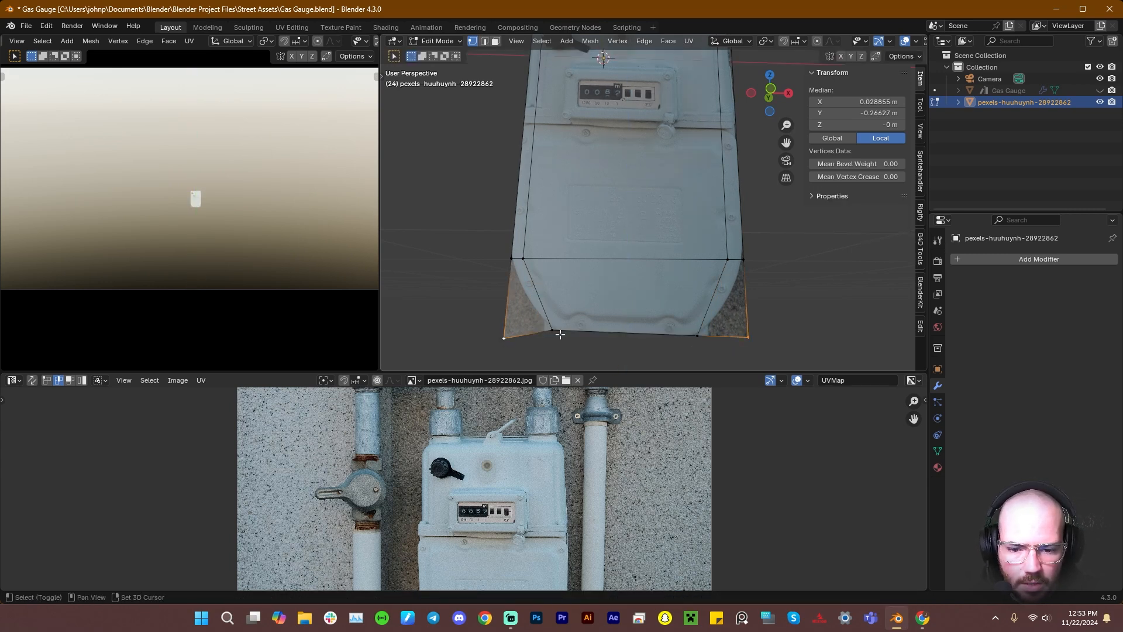
key(z)
click(816, 311)
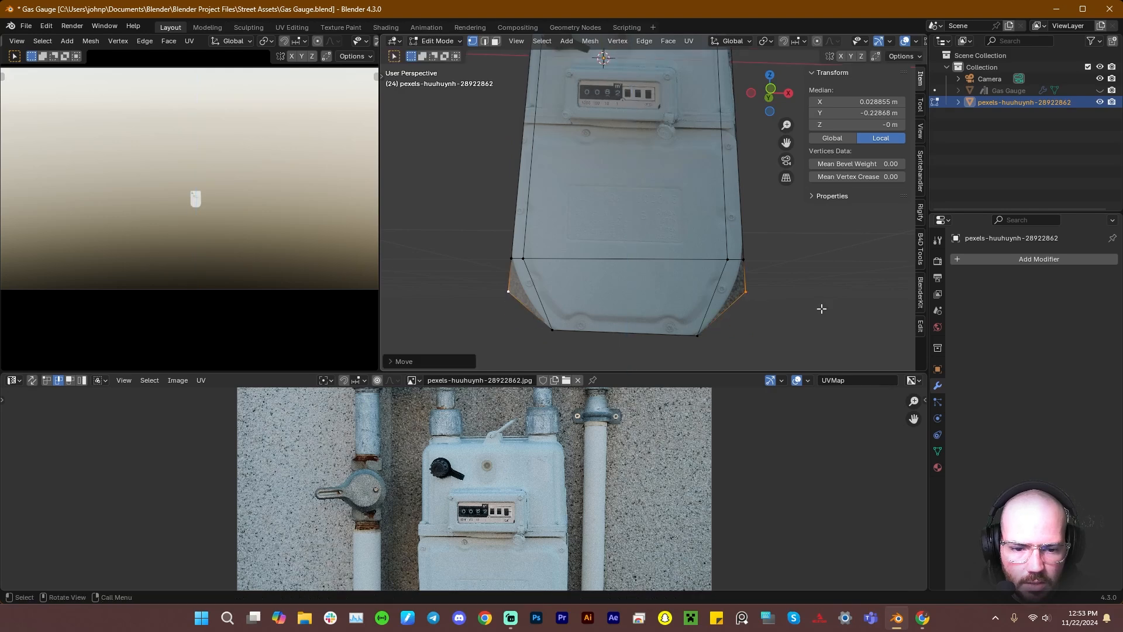
key(s)
key(y)
key(x)
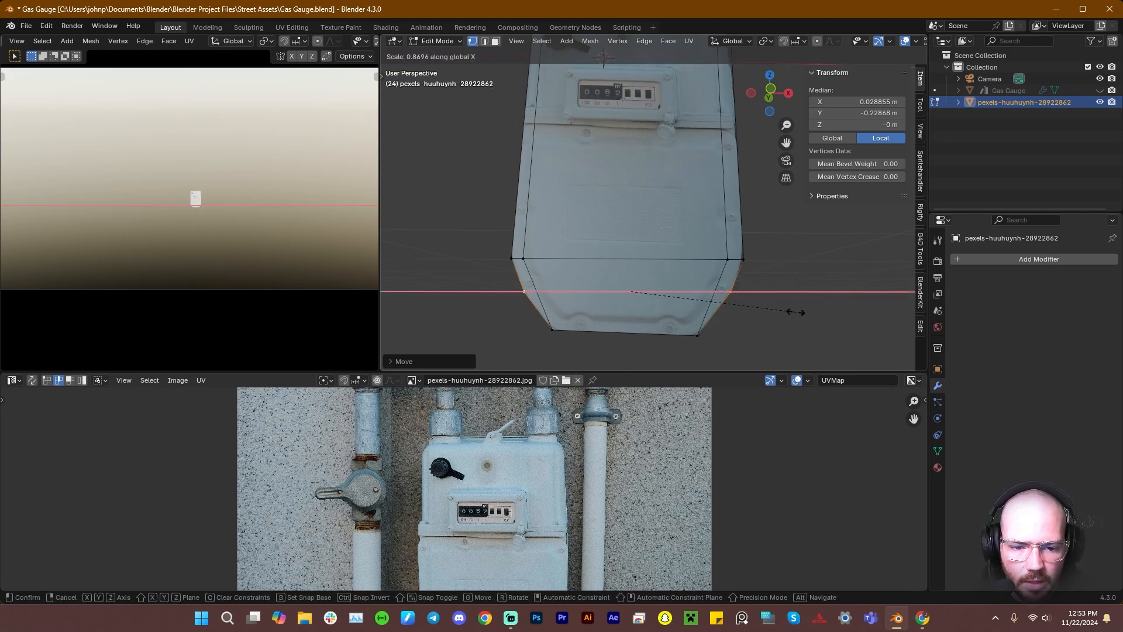
click(797, 312)
Scale the two top corner vertices of the plane inward and lower them about 0.01 m along Z to fit the gauge's rounded corners
scroll(572, 333, down, 1)
middle_drag(572, 333, 588, 351)
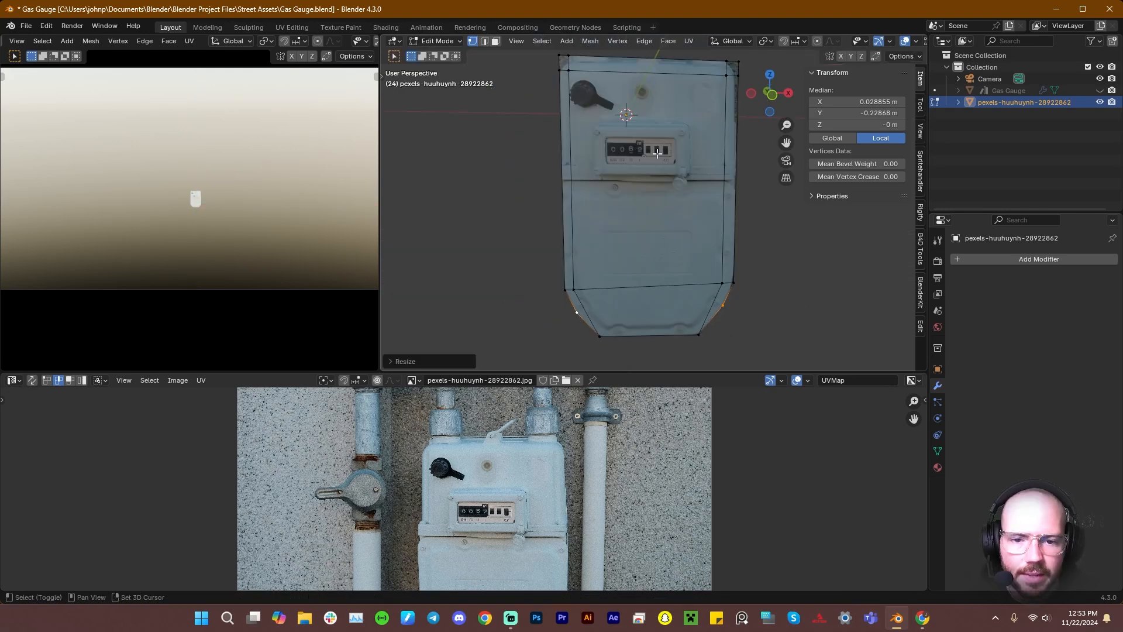
scroll(651, 147, up, 4)
scroll(651, 148, down, 1)
scroll(652, 167, down, 2)
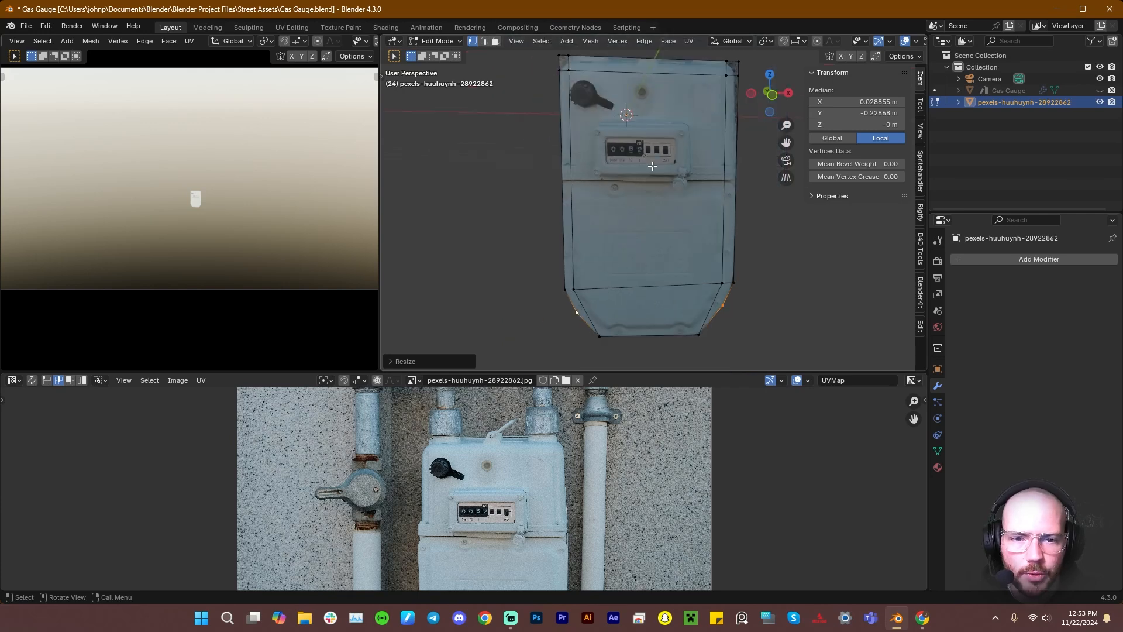
shift+middle_drag(679, 147, 664, 240)
scroll(561, 148, up, 4)
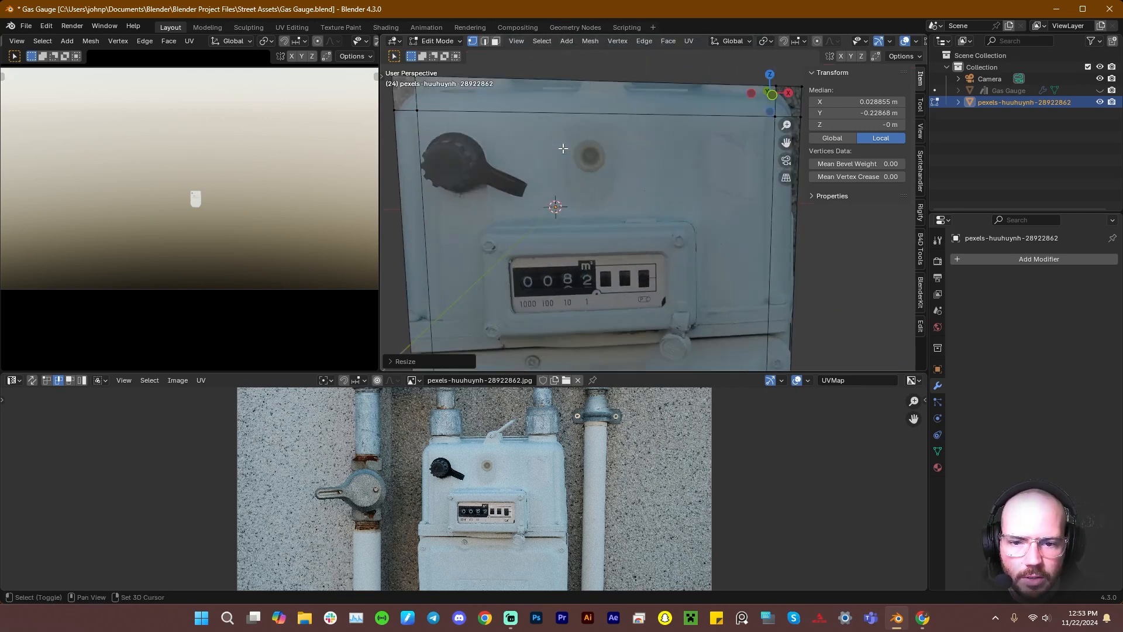
shift+middle_drag(409, 85, 501, 165)
click(492, 163)
shift+middle_drag(763, 209, 637, 221)
shift+click(770, 172)
scroll(604, 236, down, 2)
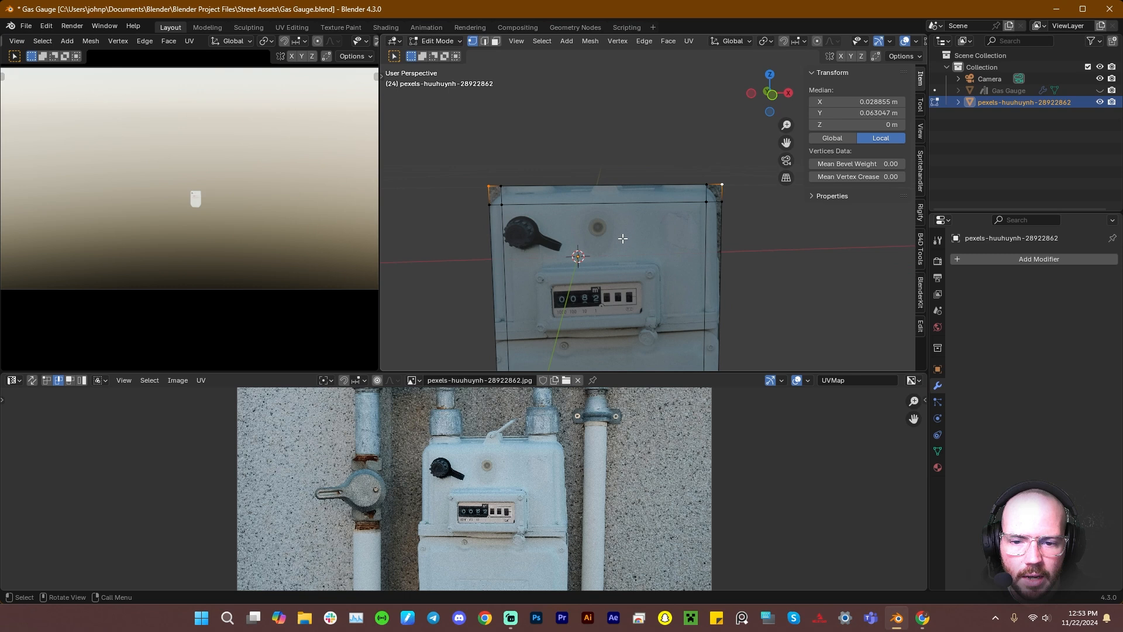
key(s)
click(757, 251)
key(g)
key(z)
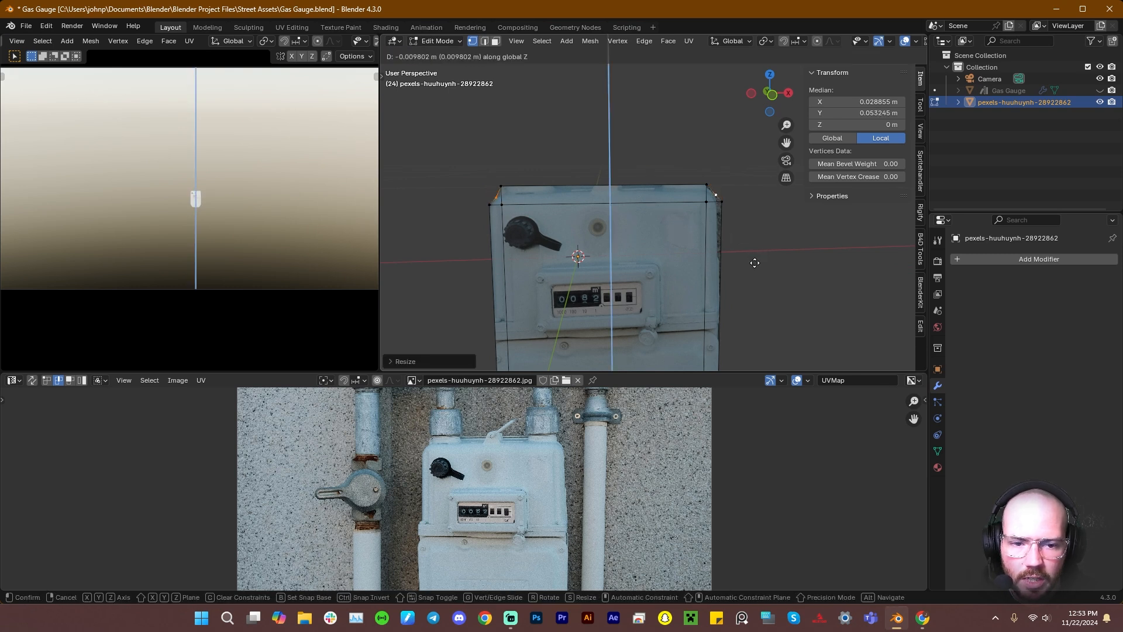
click(754, 263)
Move the side vertex just below the top-right corner inward about 0.004 m along X to the gauge's edge
click(743, 235)
key(g)
key(x)
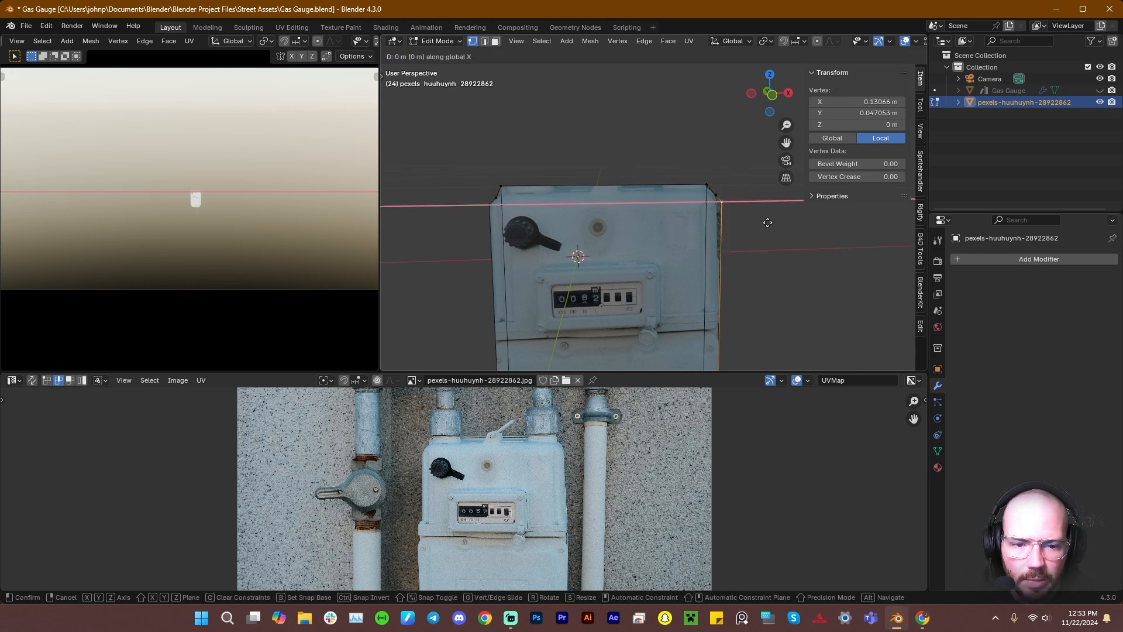
click(763, 224)
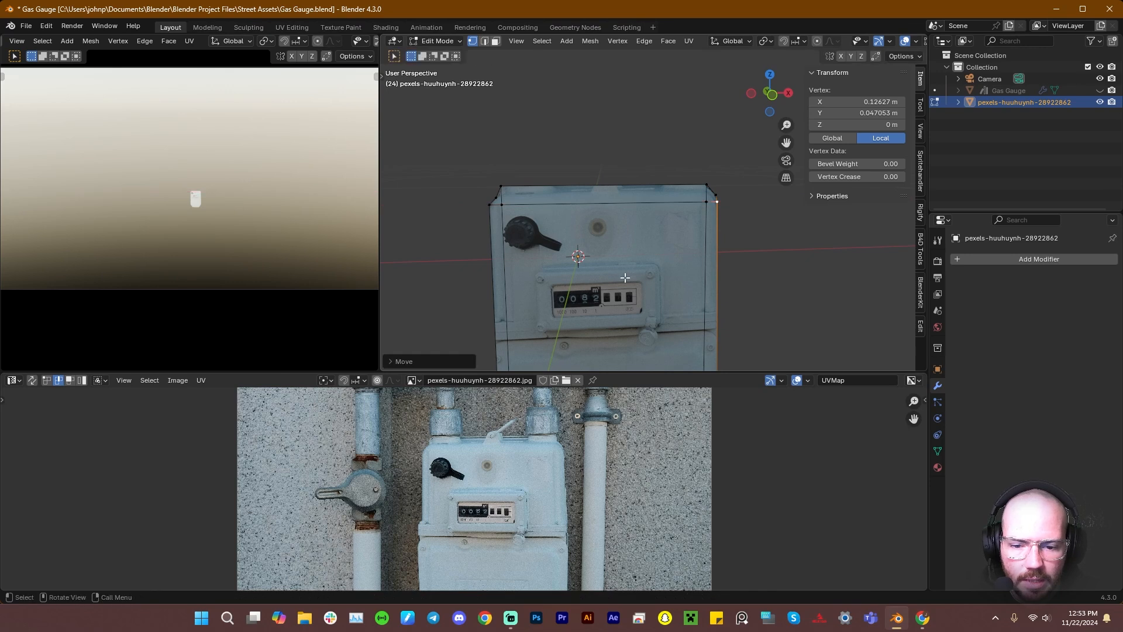
Raise the top-left corner vertex about 0.002 m along Z, shift it slightly inward along X, and clear the selection
click(497, 194)
key(g)
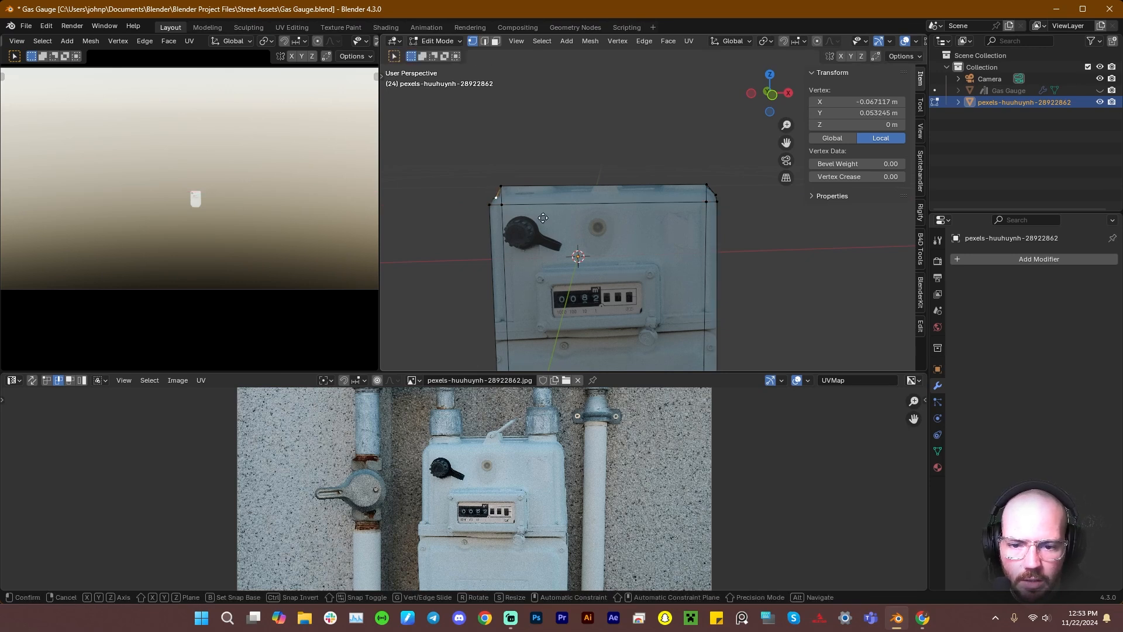
key(z)
click(544, 215)
key(g)
key(x)
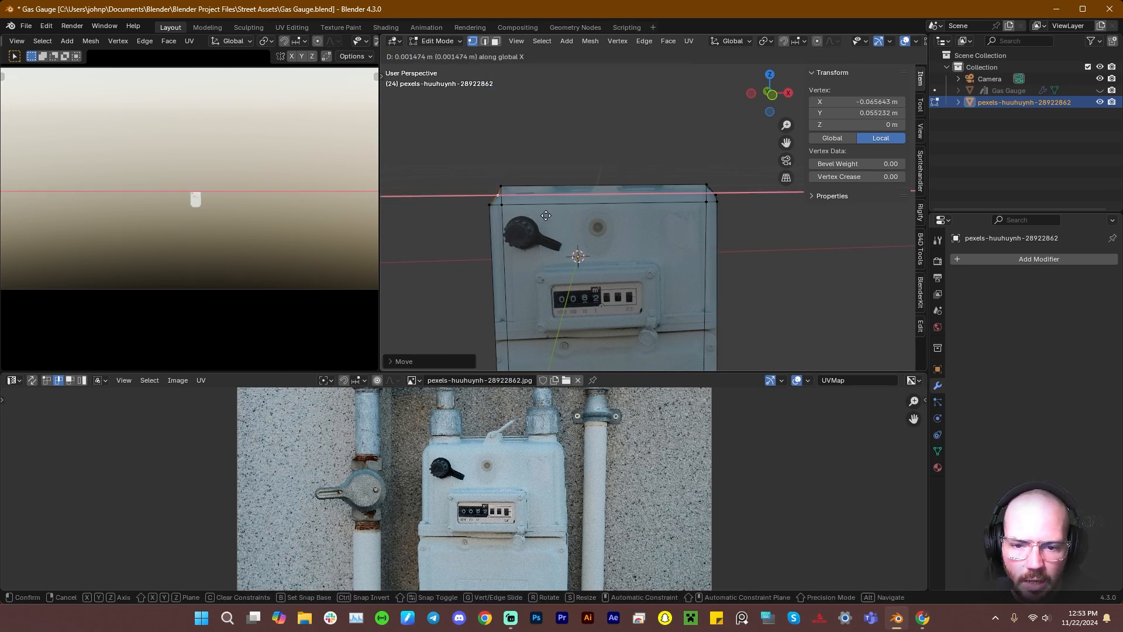
click(547, 216)
click(719, 197)
click(767, 235)
Add a horizontal loop cut across the plane along the seam below the meter display
scroll(649, 293, down, 4)
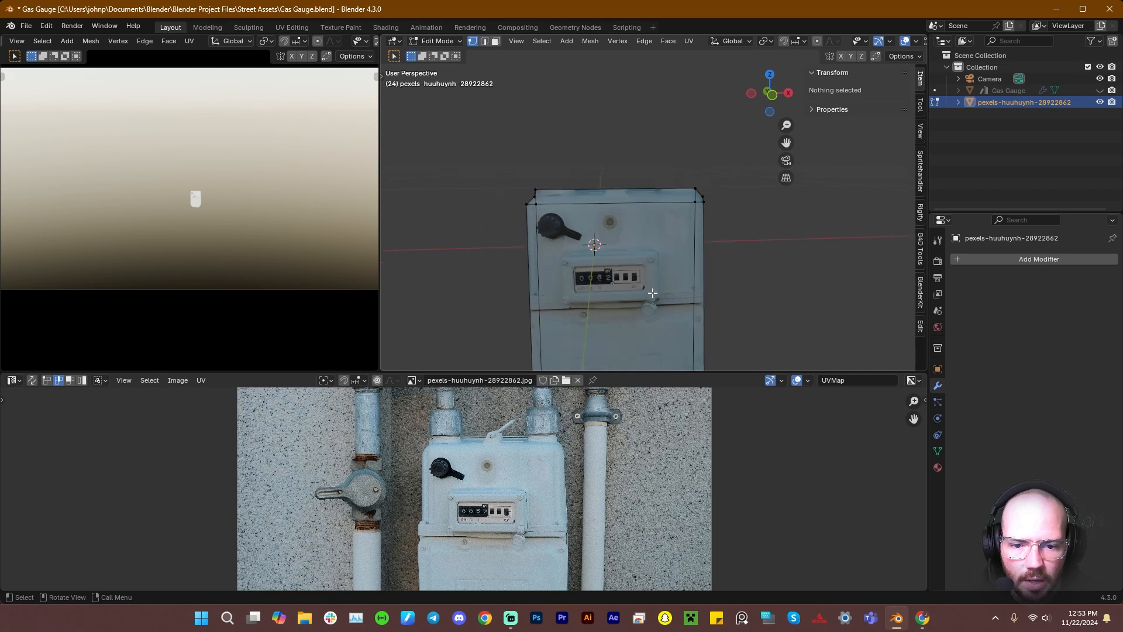
shift+middle_drag(649, 357, 644, 271)
scroll(631, 261, up, 2)
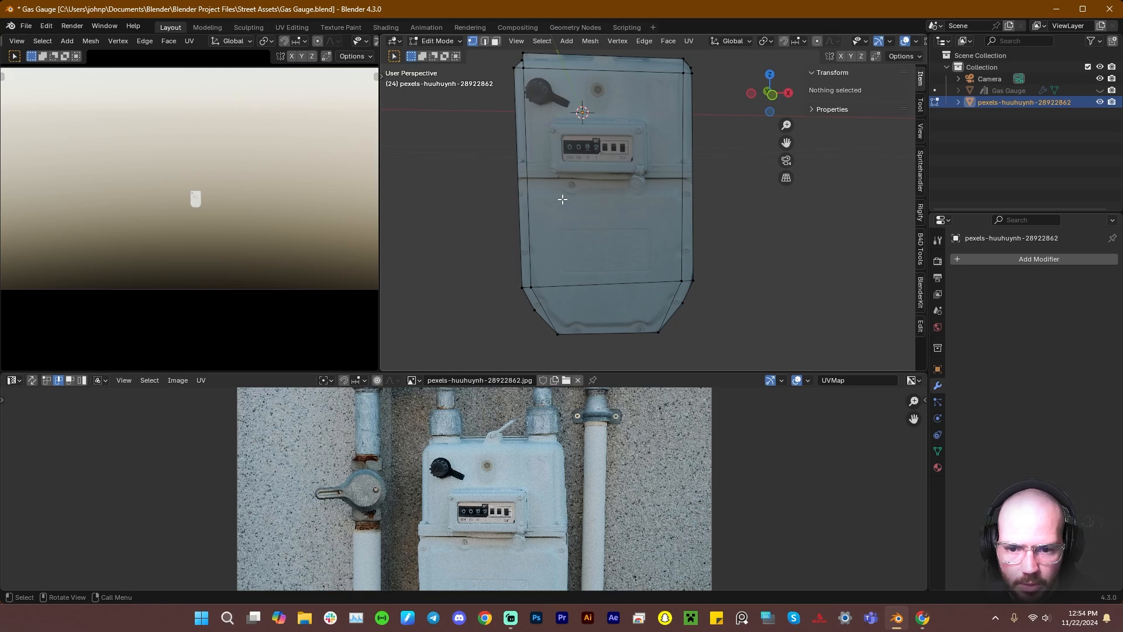
key(ctrl+r)
click(537, 174)
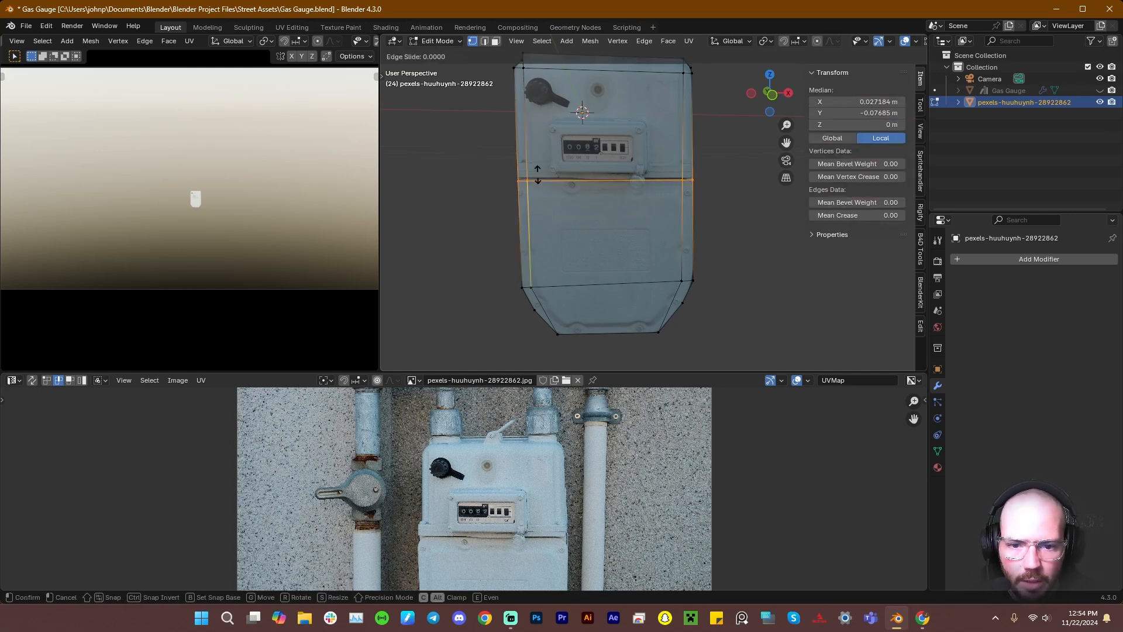
click(537, 173)
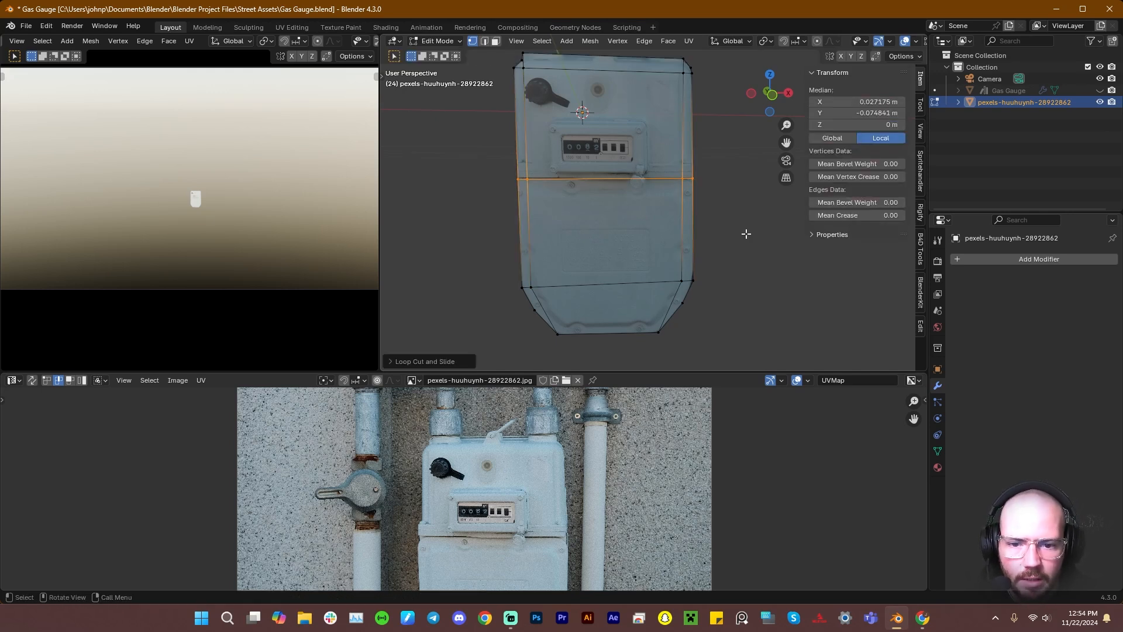
Select the two large center faces below the seam and inset them by about 0.008 m
key(3)
click(579, 228)
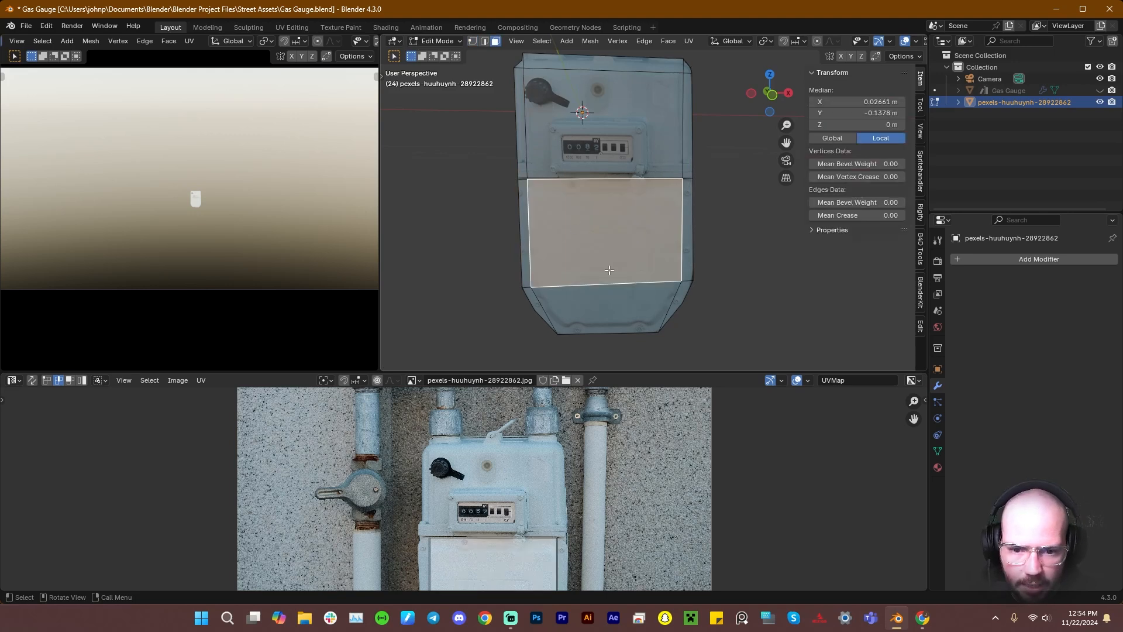
shift+click(620, 310)
mouse_move(751, 333)
middle_down()
mouse_move(734, 341)
mouse_move(739, 328)
middle_up()
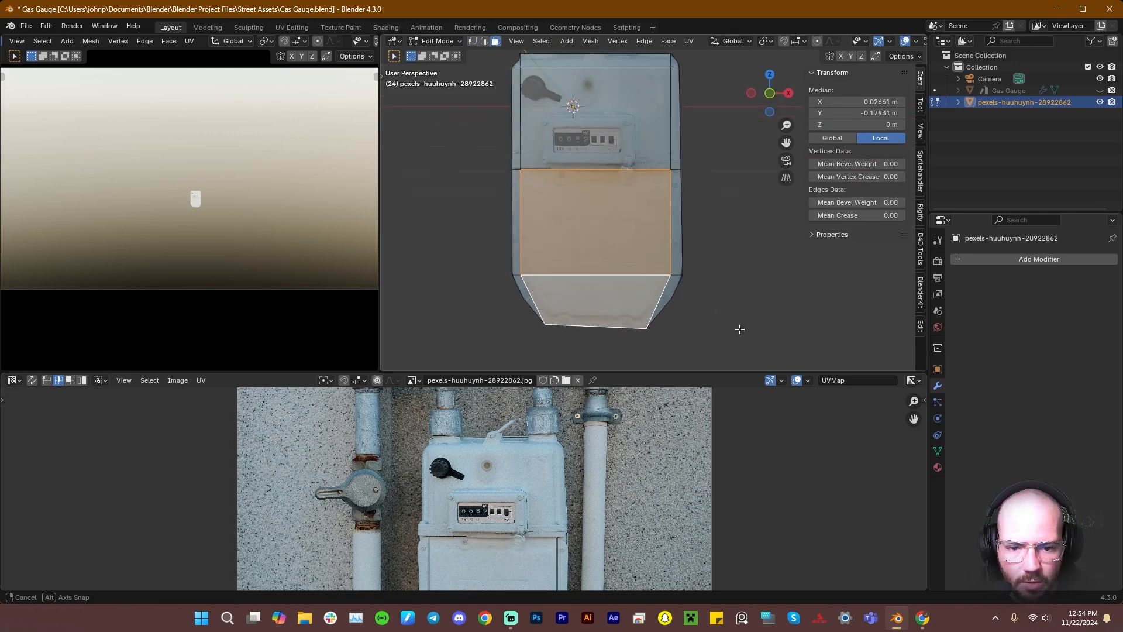
key(i)
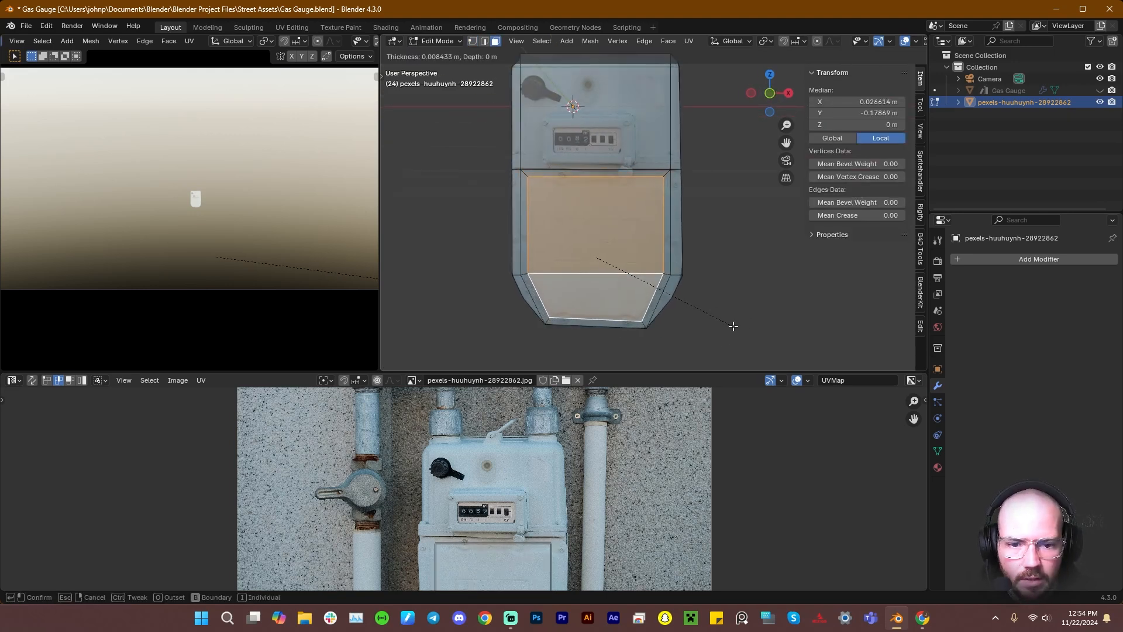
click(733, 326)
Pull the inset lower faces forward about 0.006 m along negative Y
middle_drag(732, 326, 720, 326)
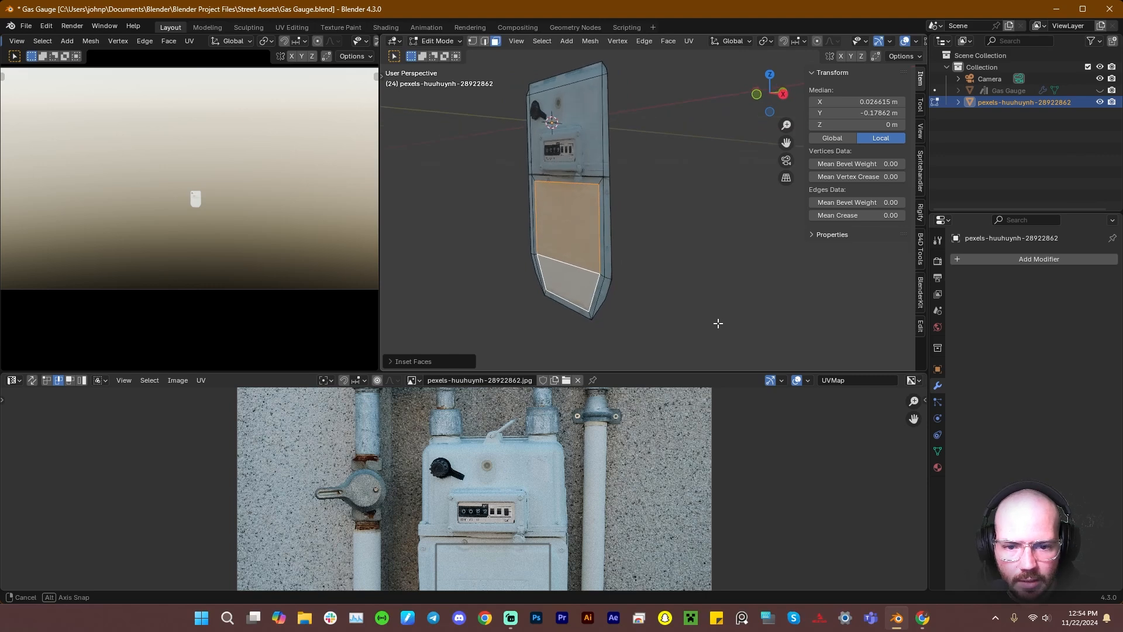
key(g)
key(z)
key(z)
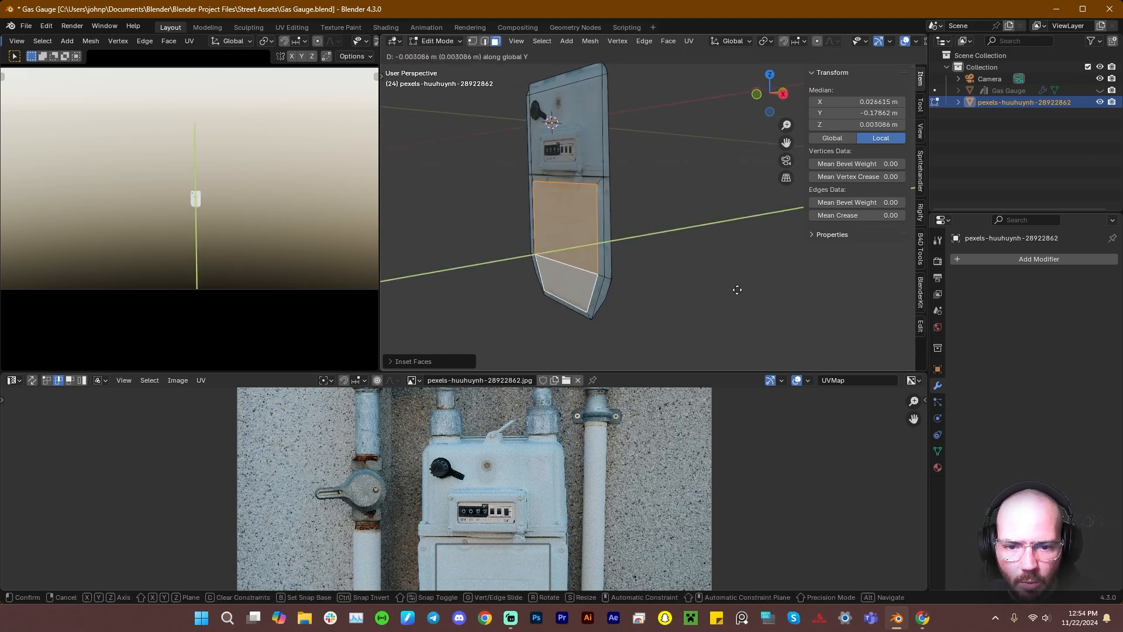
click(736, 290)
Inset the lower faces two more times, pulling them forward about 0.005 m and 0.007 m along negative Y after each inset
key(i)
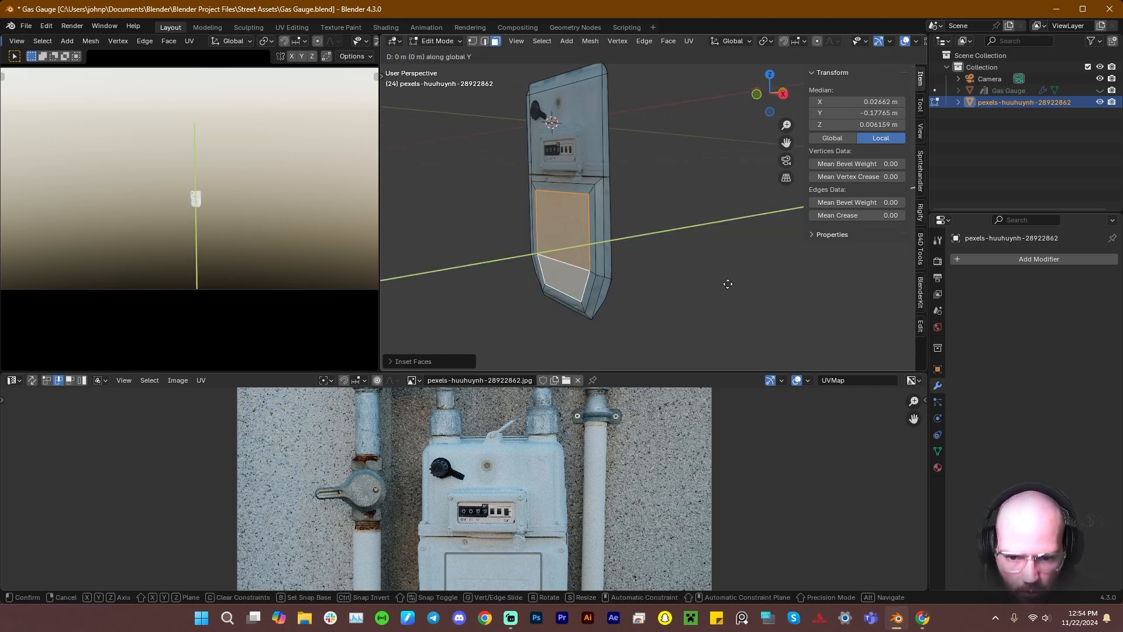
click(685, 286)
key(g)
key(y)
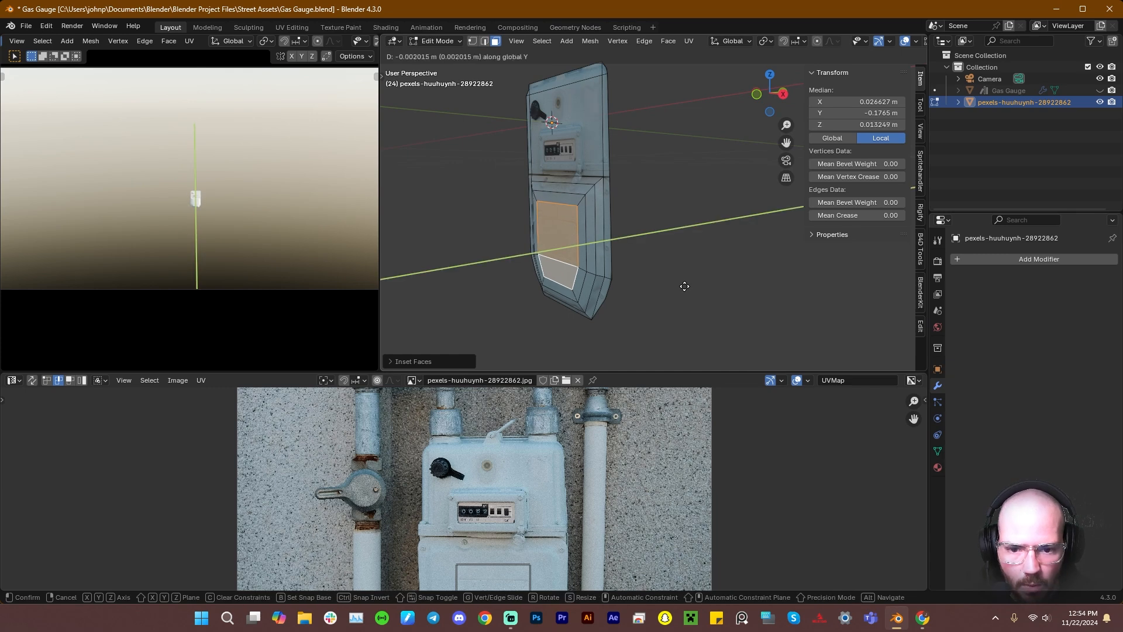
click(682, 286)
Examine the raised lower panel up close and frame the gauge in the rendered viewport to check its shape
middle_drag(632, 272, 698, 206)
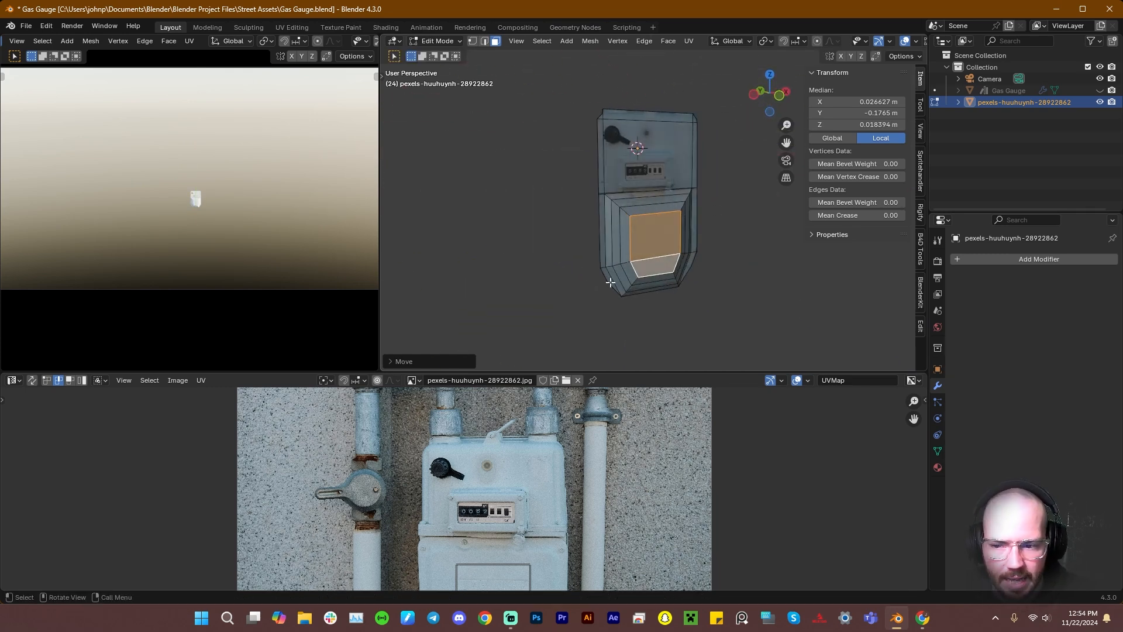
scroll(554, 273, up, 3)
scroll(652, 284, up, 2)
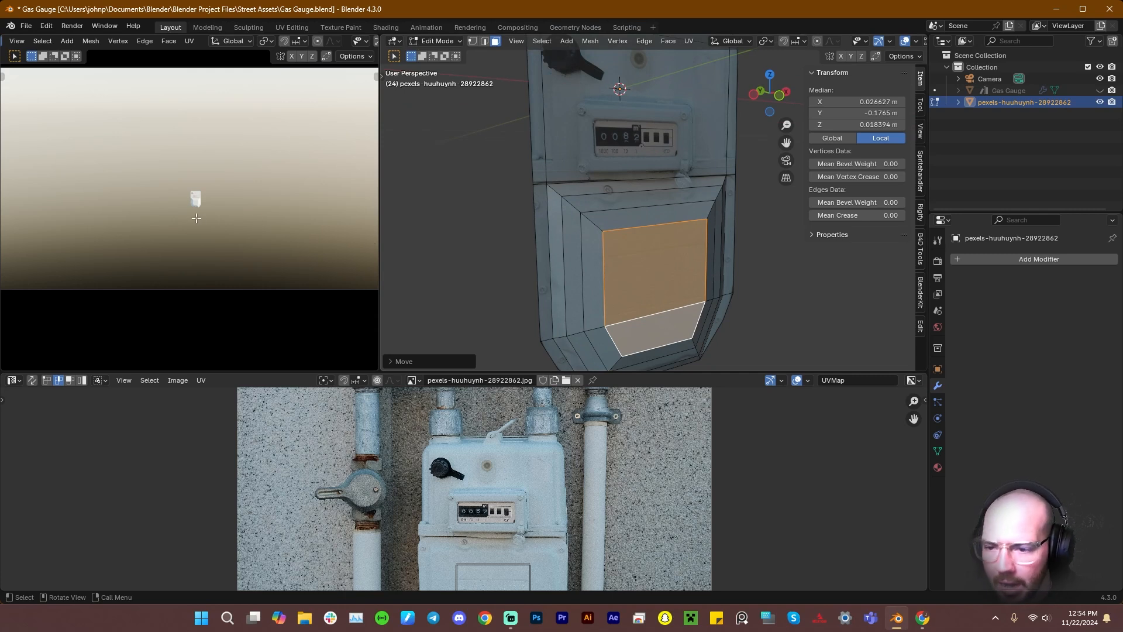
middle_drag(196, 218, 202, 219)
key(grave)
click(125, 287)
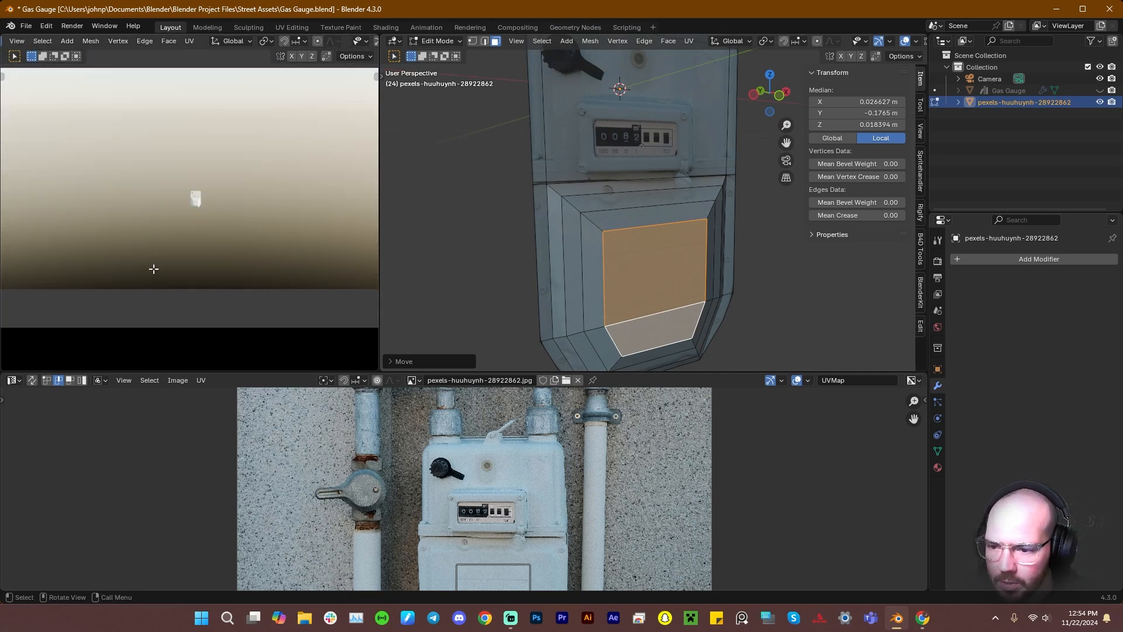
scroll(154, 269, up, 10)
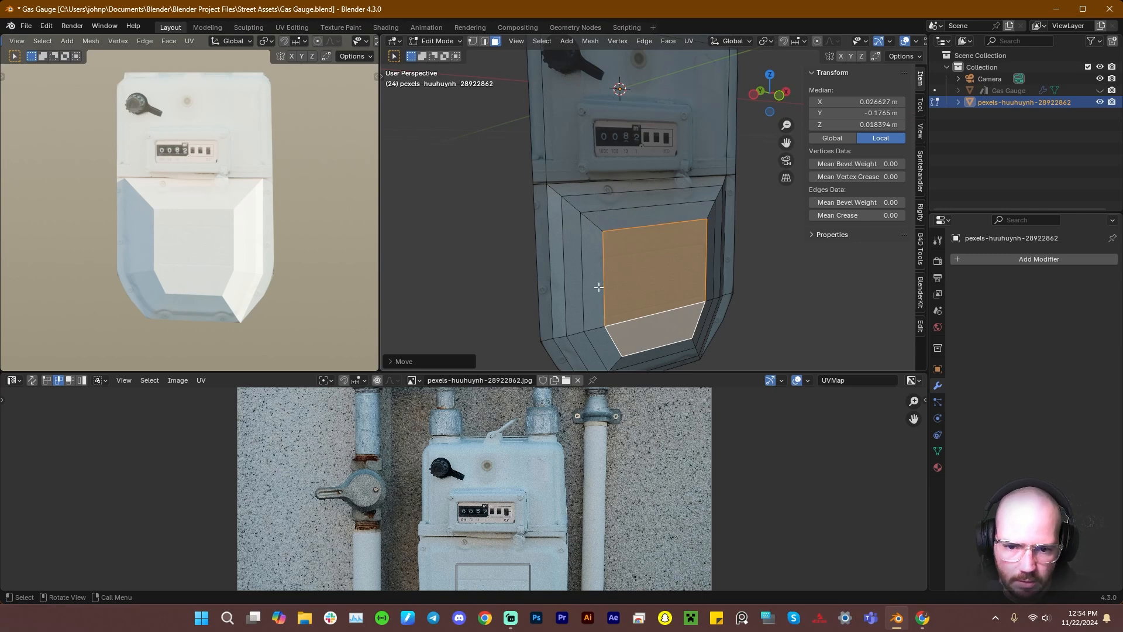
Select the large center face at the front of the raised lower panel and inset it slightly
middle_drag(768, 298, 619, 233)
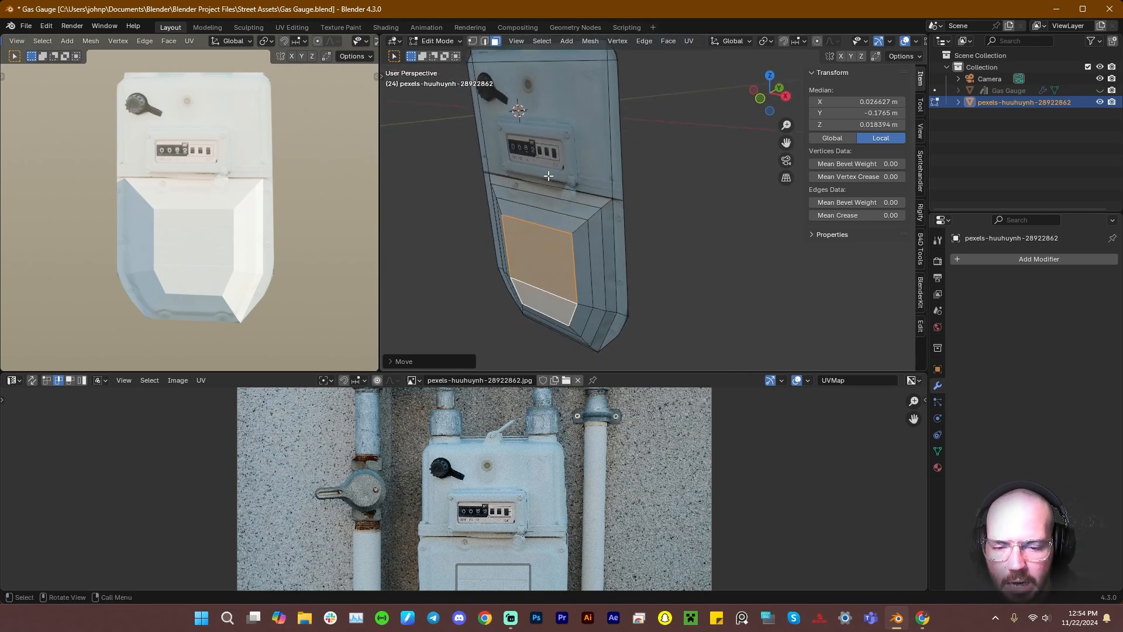
middle_drag(567, 196, 647, 153)
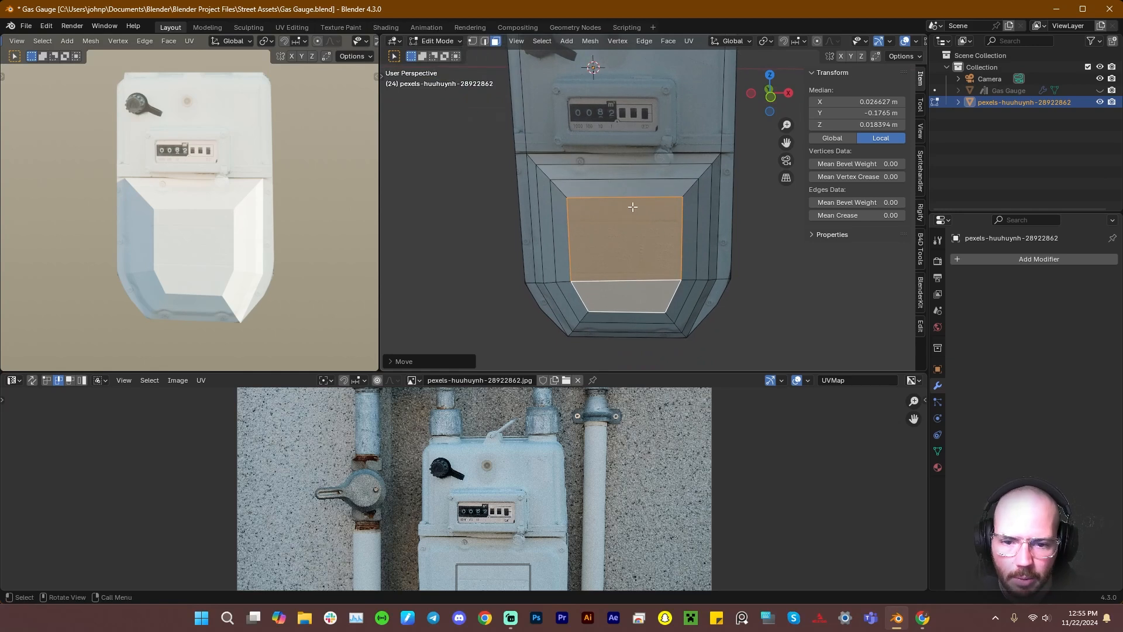
scroll(632, 245, up, 3)
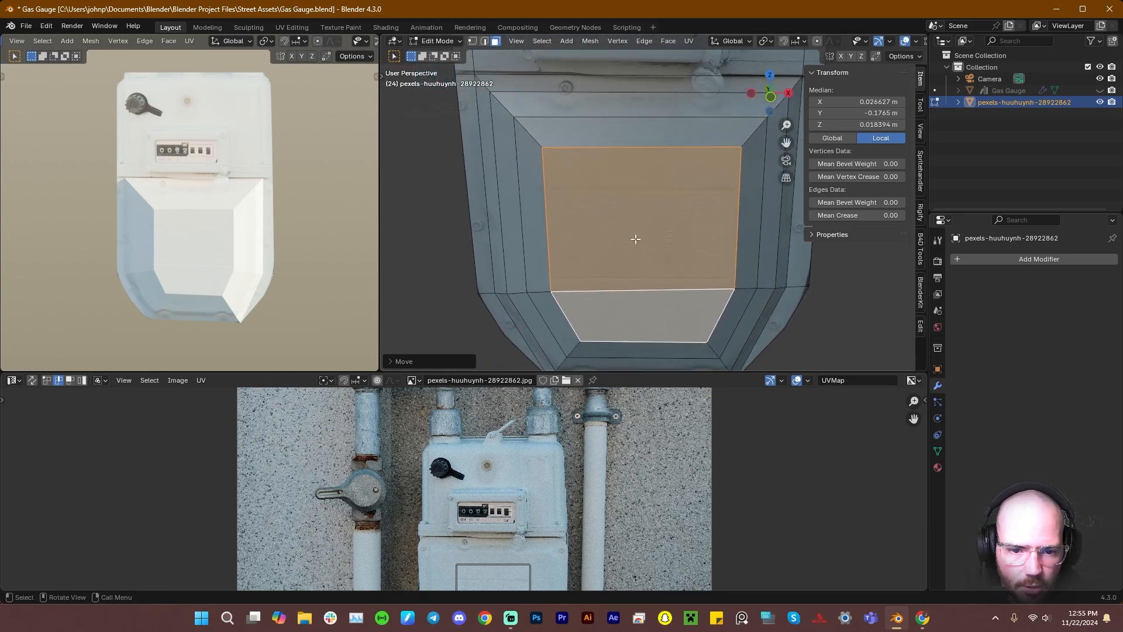
click(644, 233)
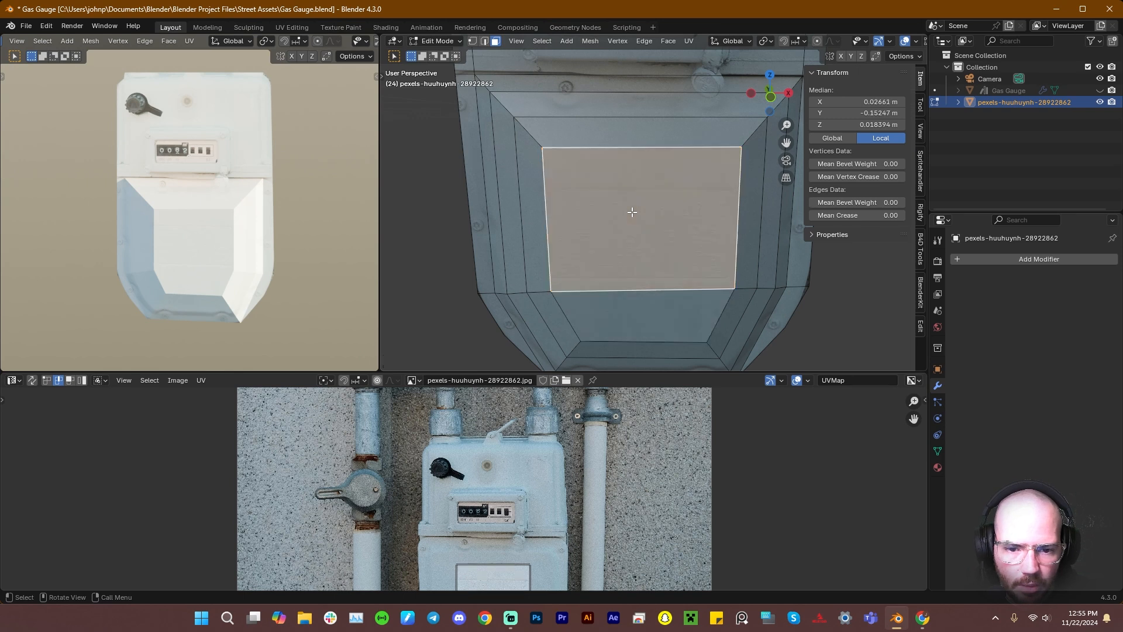
key(i)
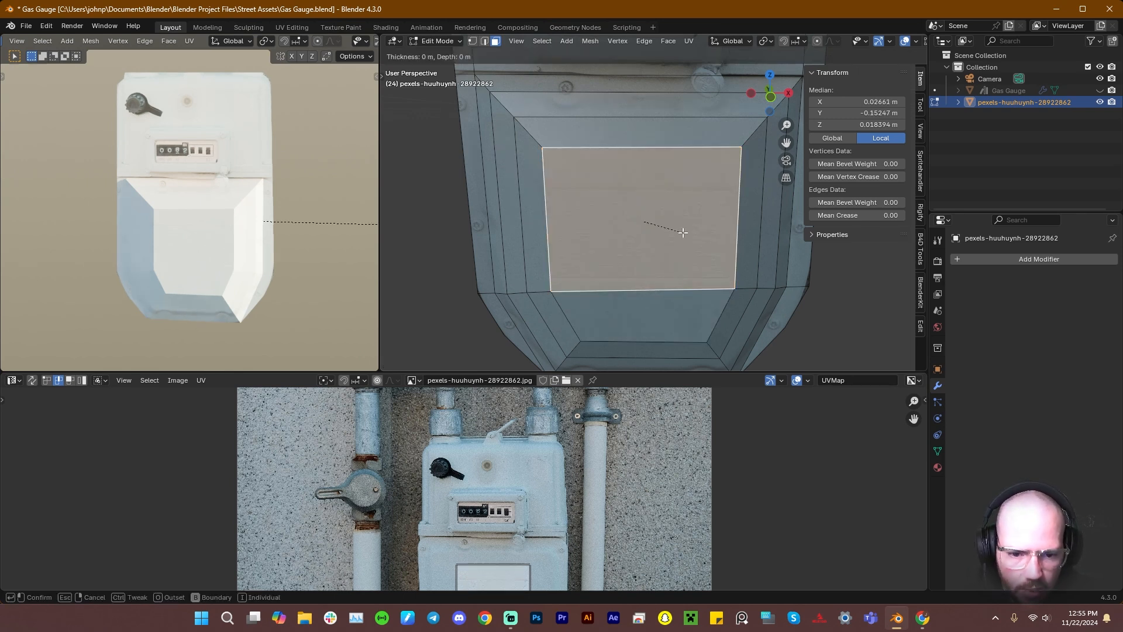
click(677, 233)
Select the left and right outer edges around the new inset and scale them slightly outward
click(736, 229)
key(2)
click(547, 237)
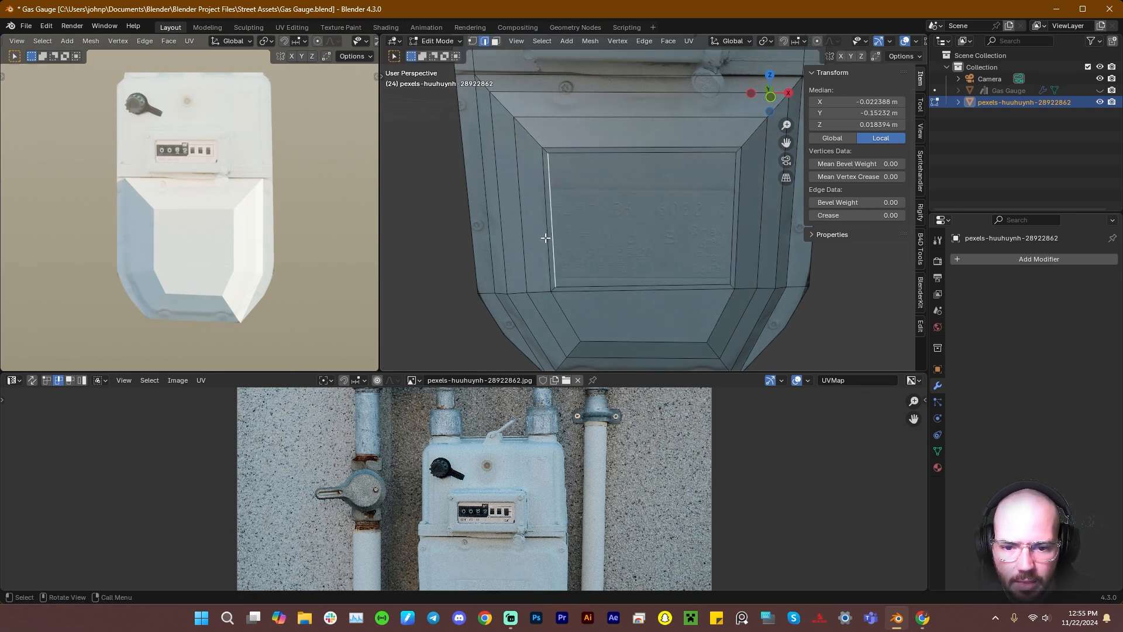
shift+click(738, 236)
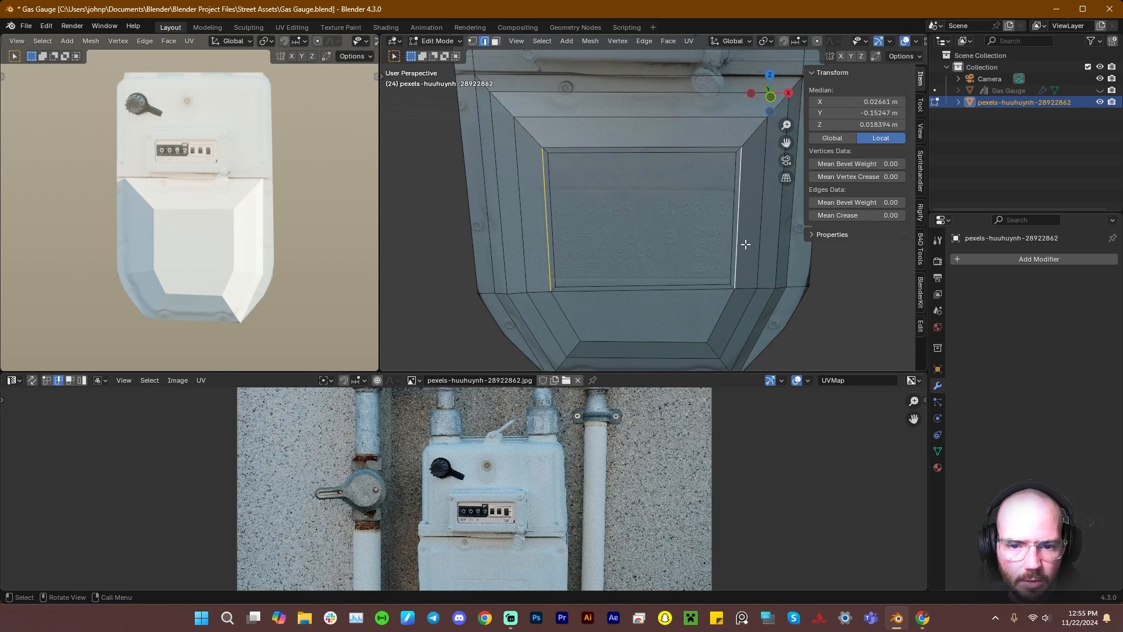
key(s)
click(754, 246)
Fit the inset rectangle to the embossed label by shifting its left edge along X and its top and bottom edges vertically
click(554, 190)
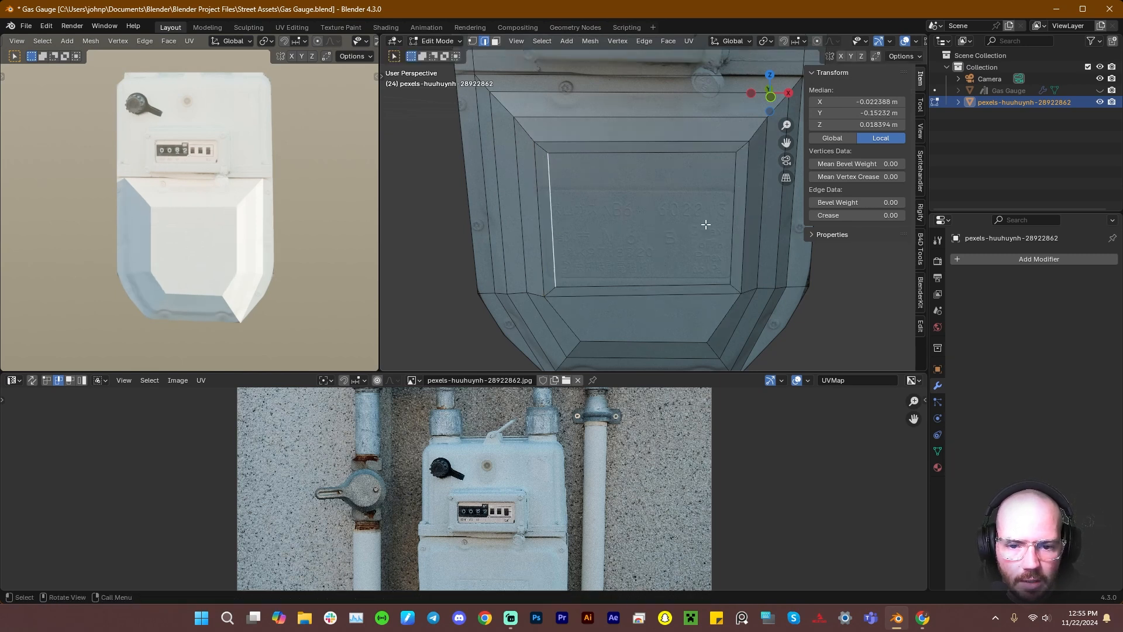
key(g)
key(x)
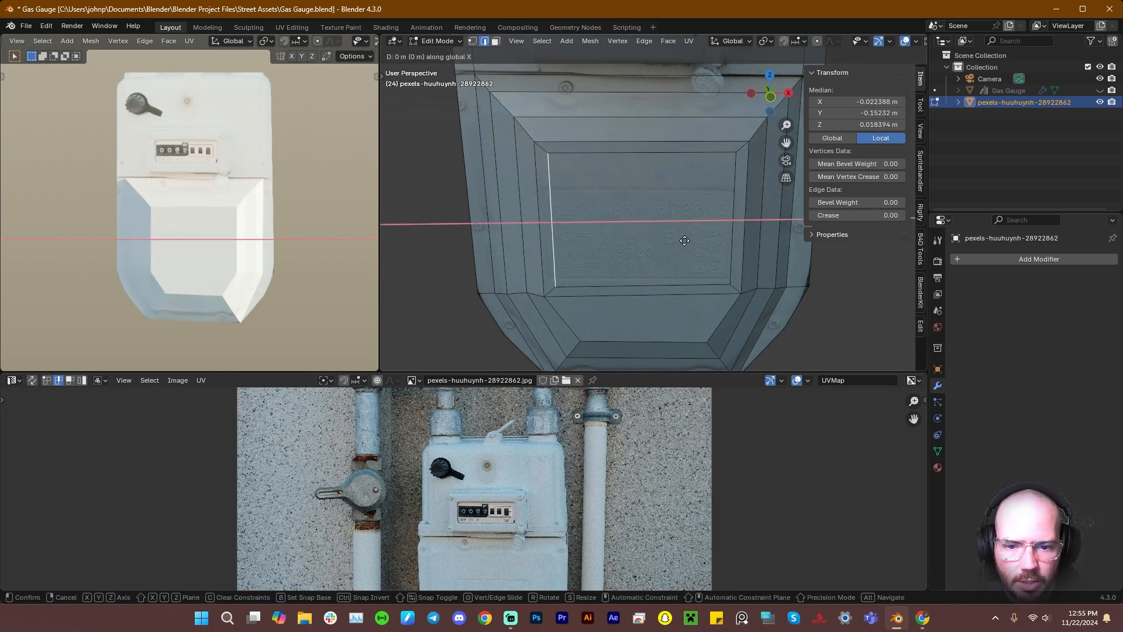
click(674, 240)
click(614, 152)
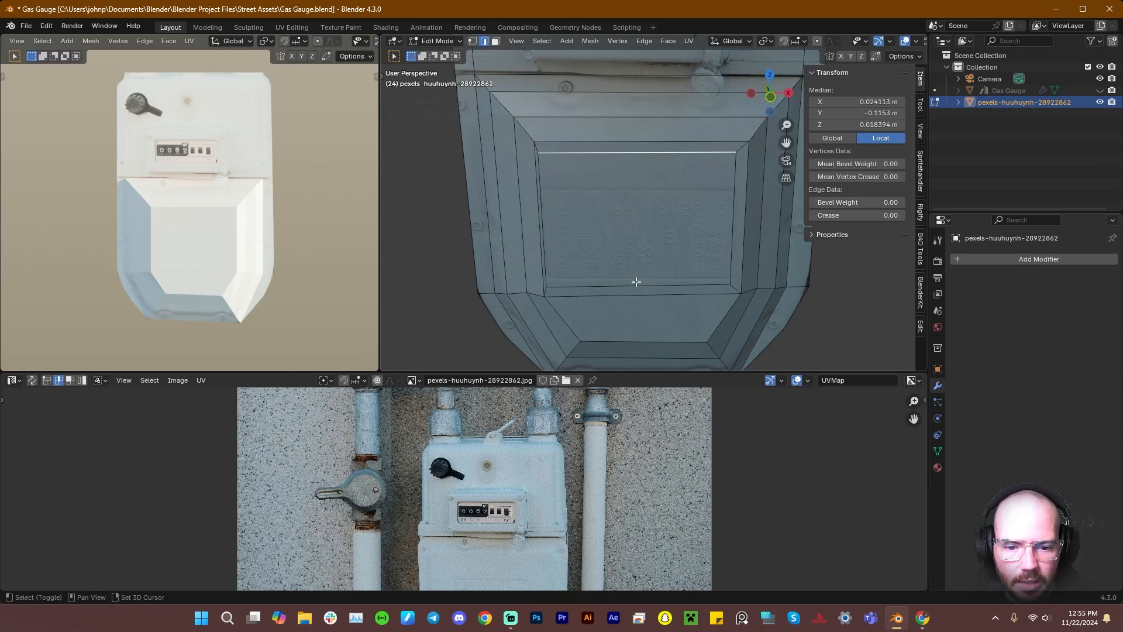
key(g)
key(y)
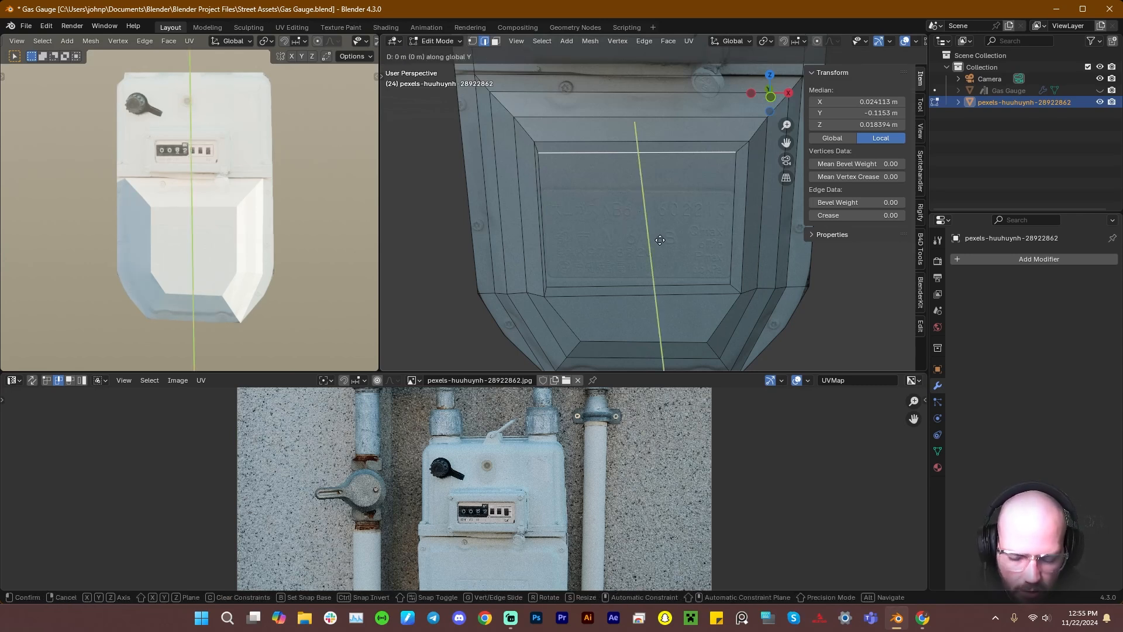
key(y)
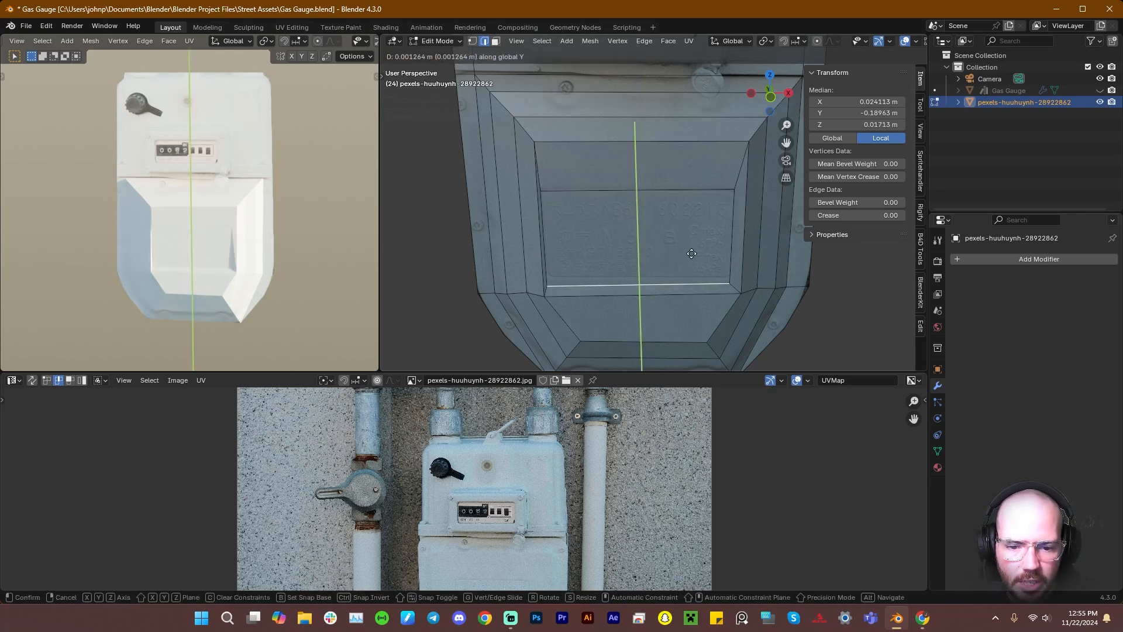
click(617, 246)
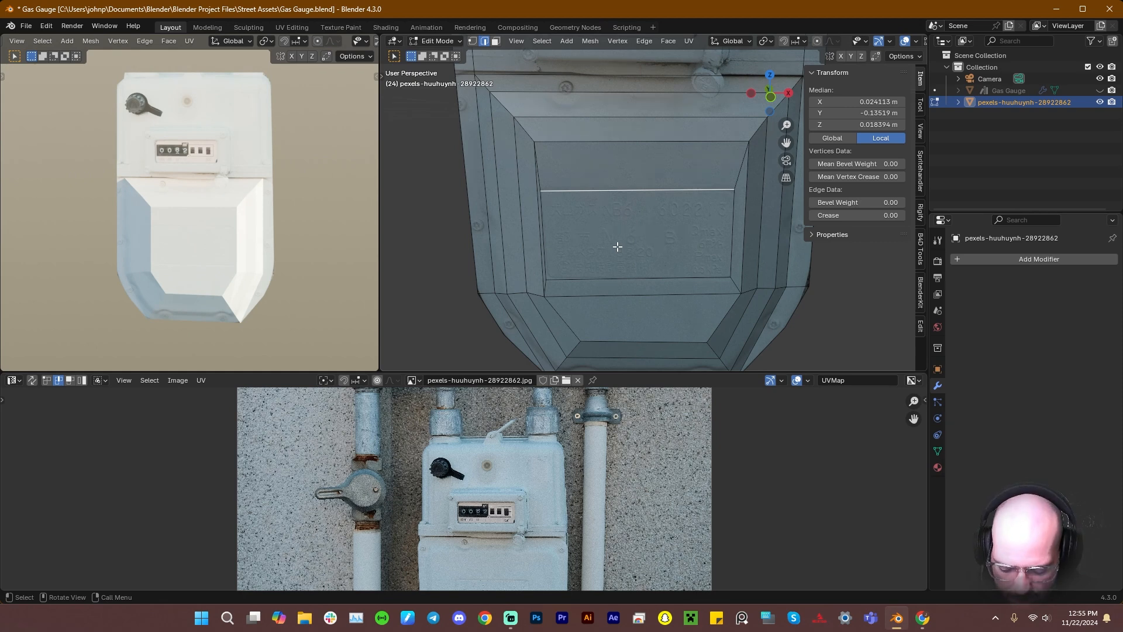
Extrude the label face slightly outward, scale it down a little, and check the panel in Object Mode
key(3)
click(617, 251)
middle_drag(617, 251, 679, 284)
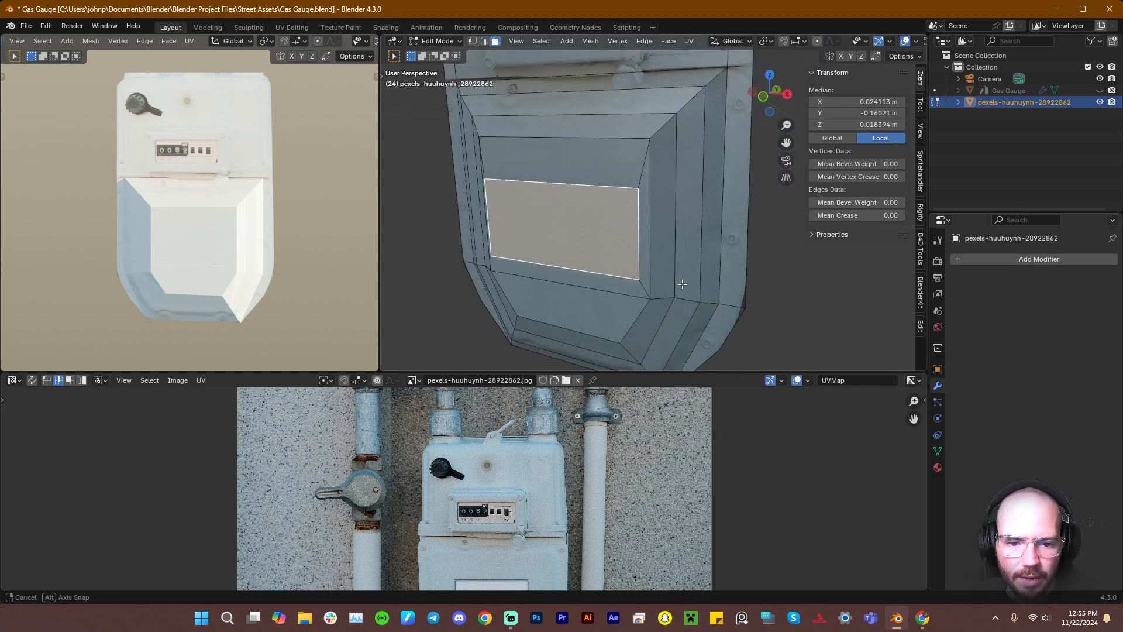
key(e)
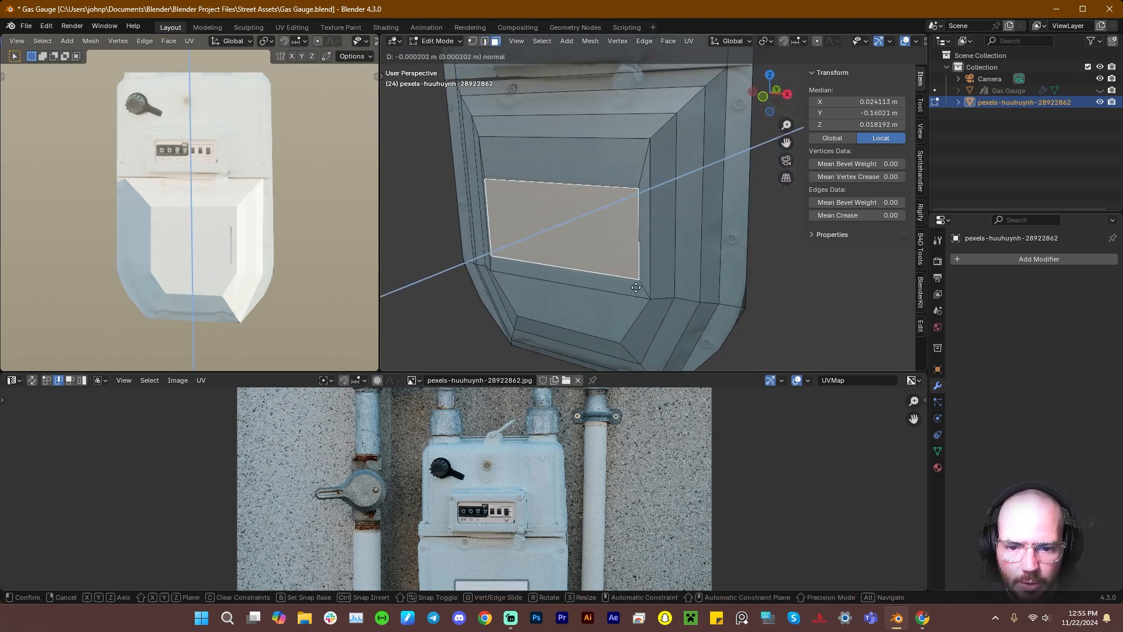
click(710, 283)
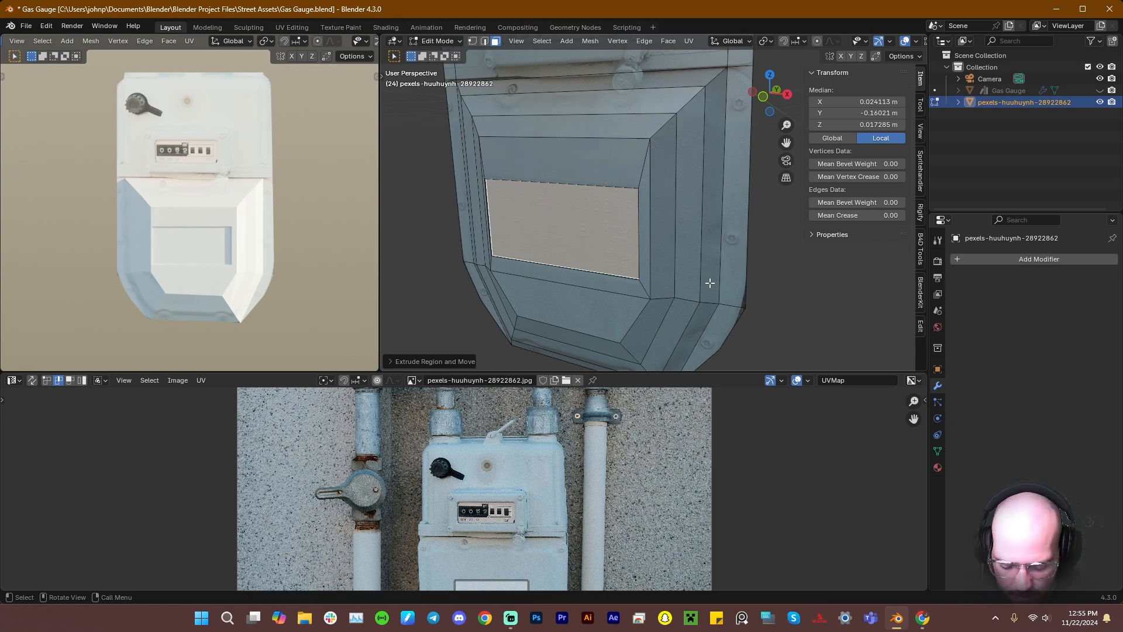
key(e)
click(699, 283)
key(s)
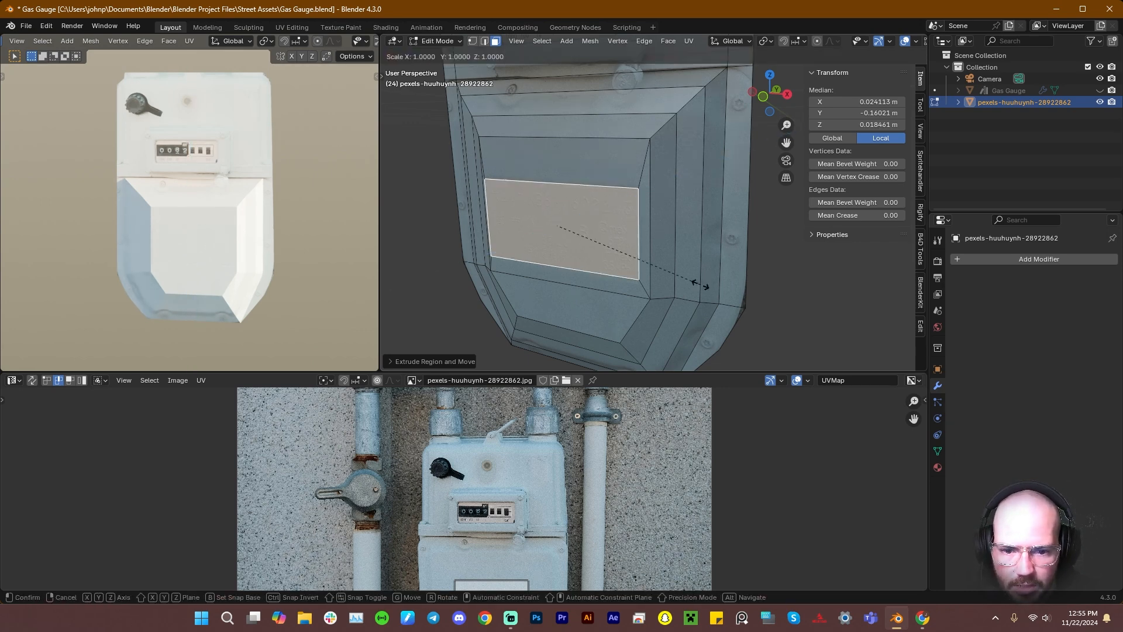
click(695, 283)
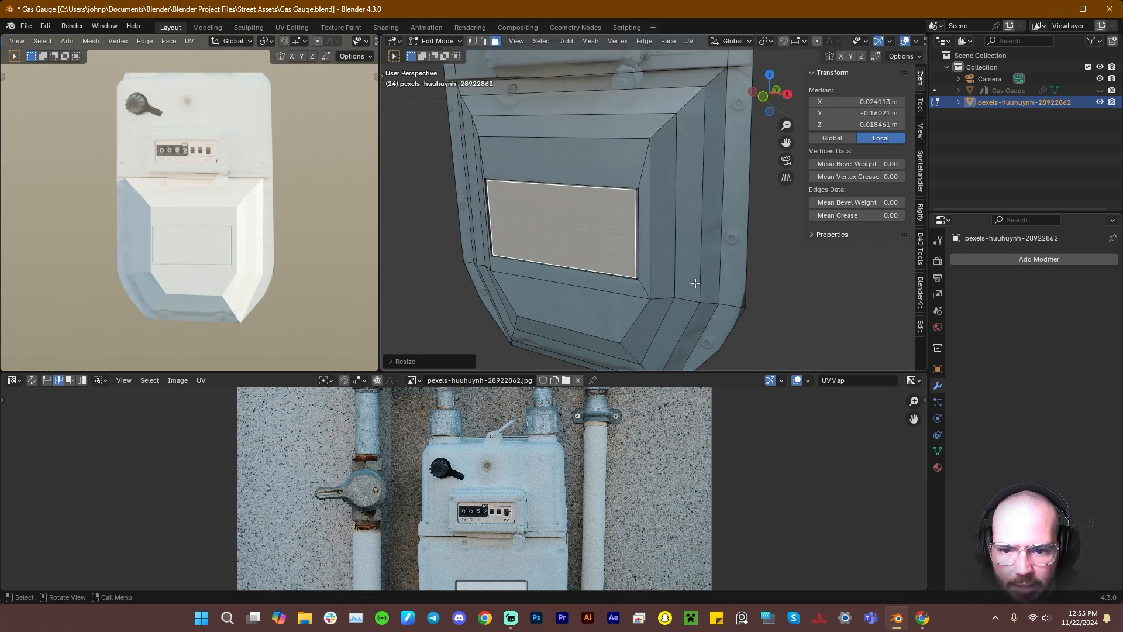
key(Tab)
middle_drag(661, 278, 588, 247)
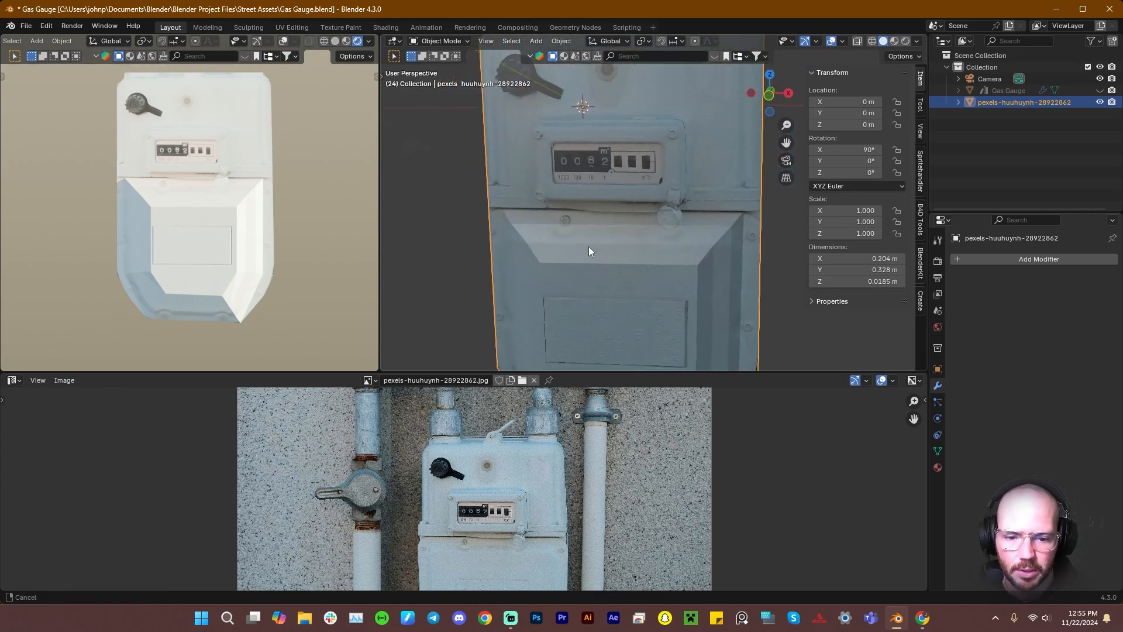
shift+middle_drag(592, 130, 575, 168)
Add a horizontal loop cut across the upper body, slid down to the lower part of the counter display above the seam
key(Tab)
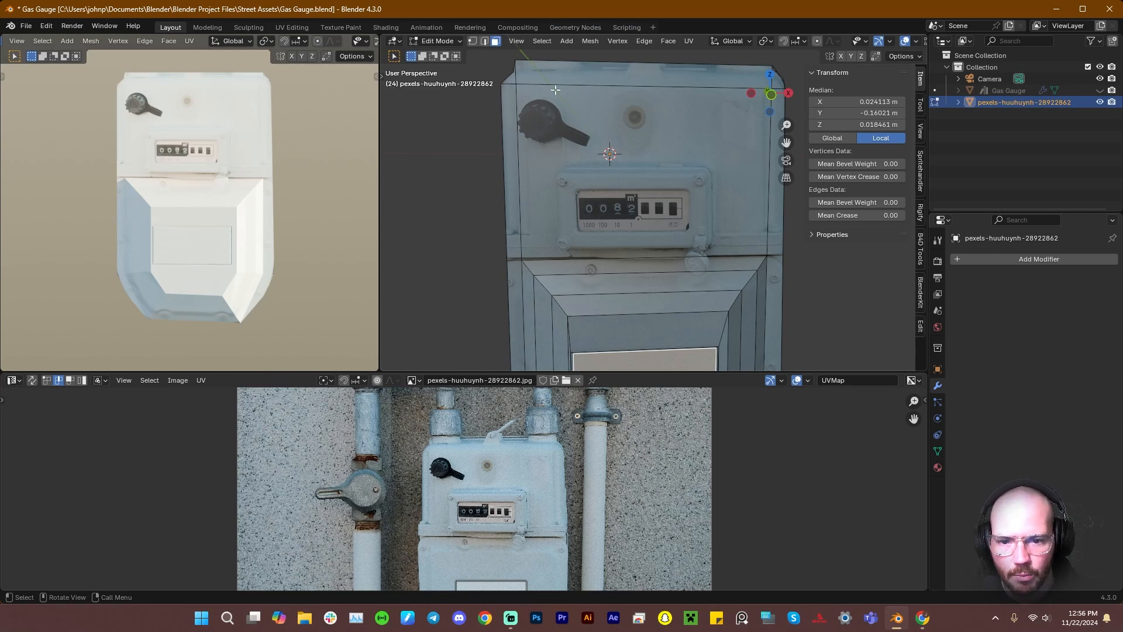
scroll(669, 238, up, 1)
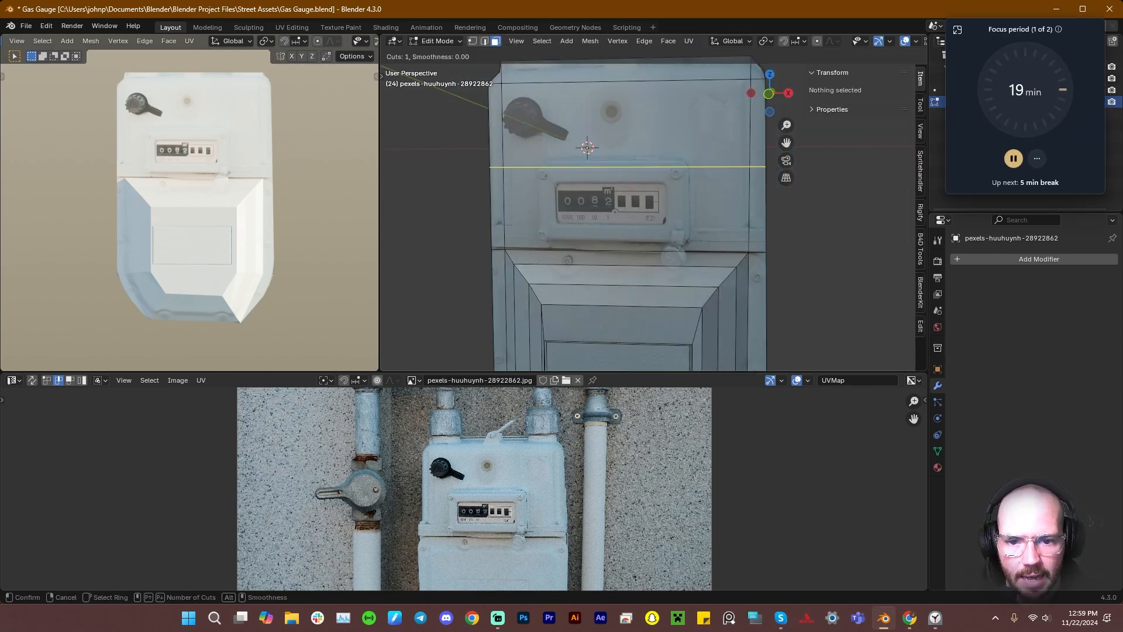
click(512, 166)
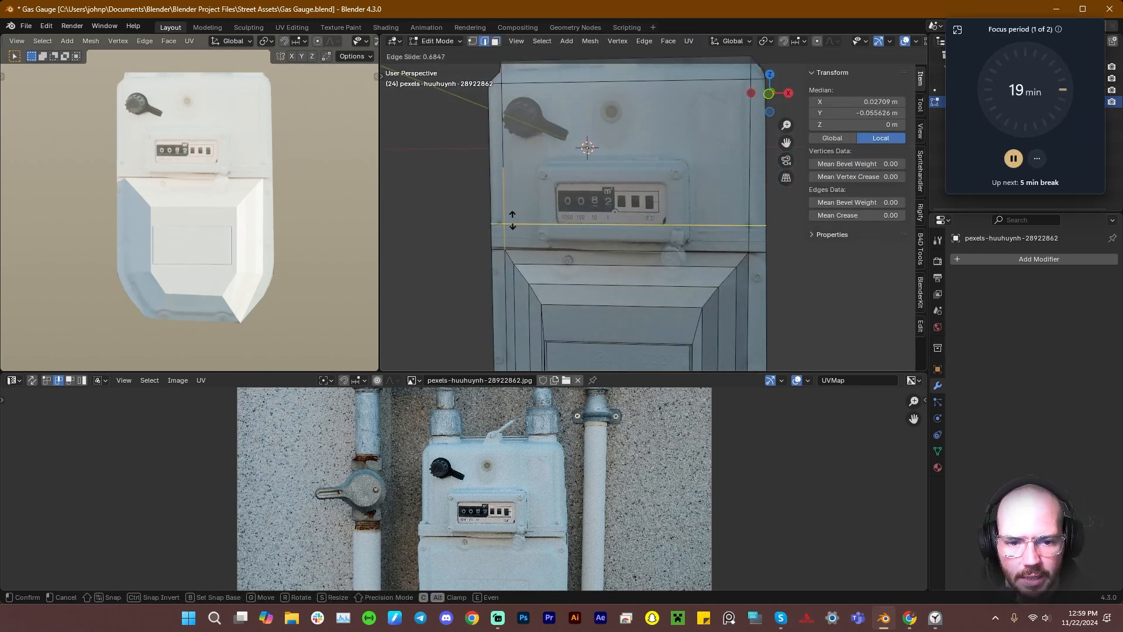
click(512, 221)
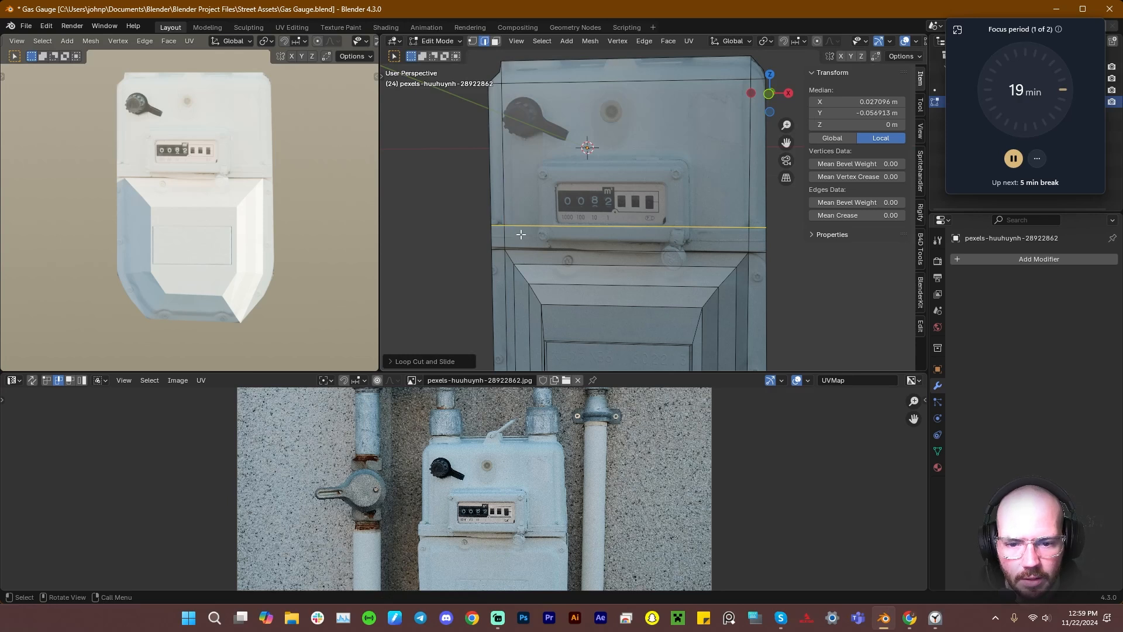
click(514, 238)
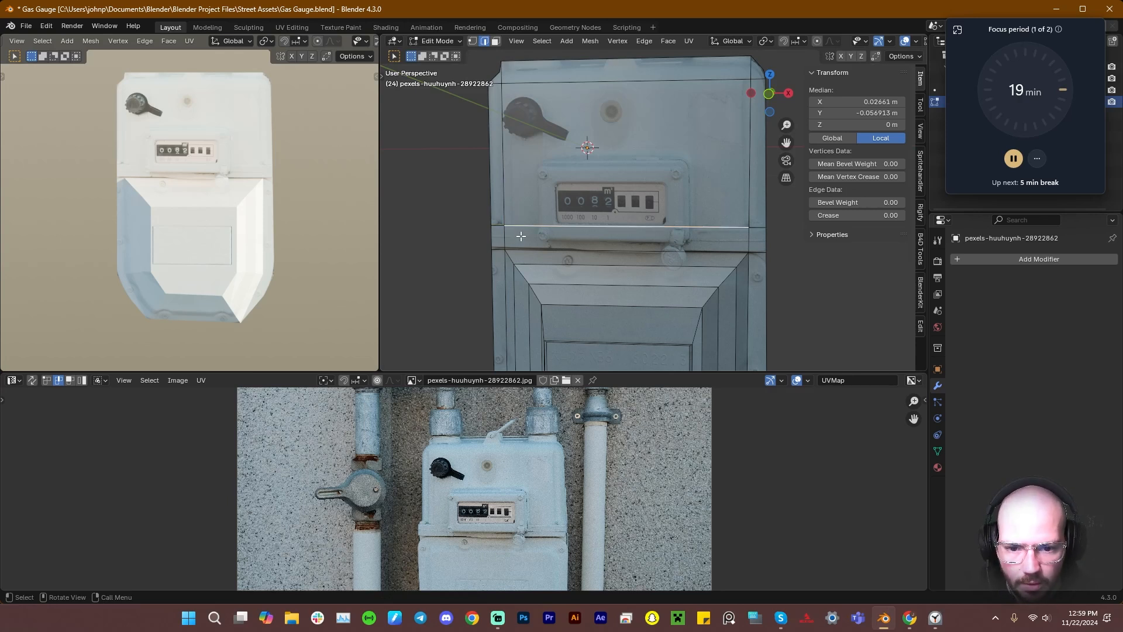
Select the large upper center face together with the center strip face above the seam and inset them slightly
key(3)
click(523, 237)
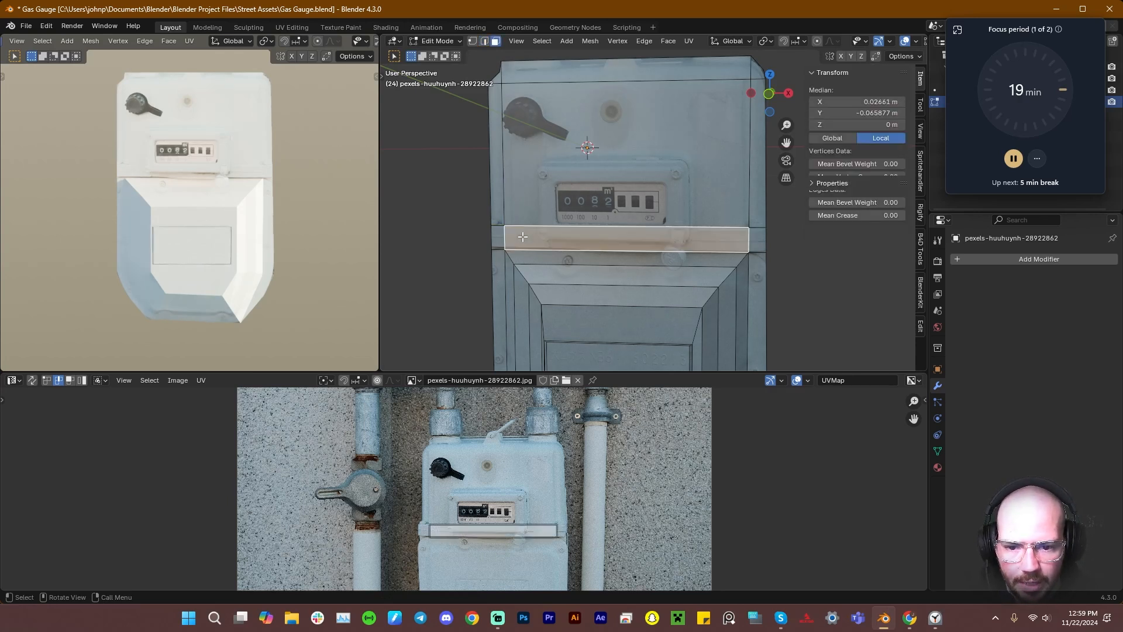
shift+click(498, 239)
shift+click(756, 241)
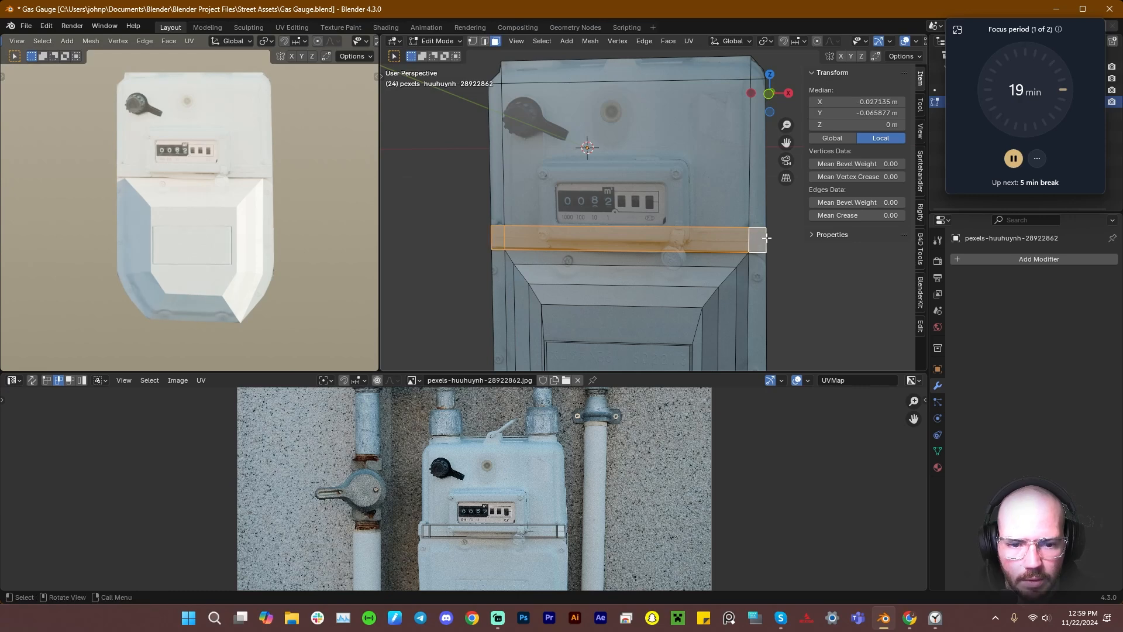
mouse_move(756, 242)
middle_down()
mouse_move(732, 266)
mouse_move(763, 261)
mouse_move(754, 256)
middle_up()
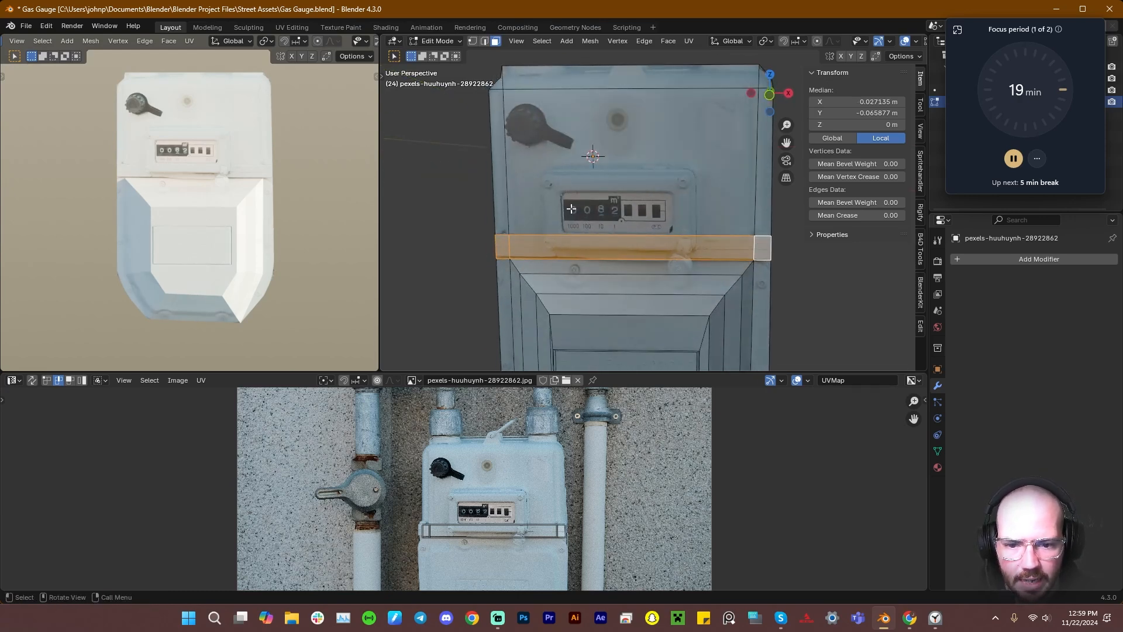
shift+click(552, 227)
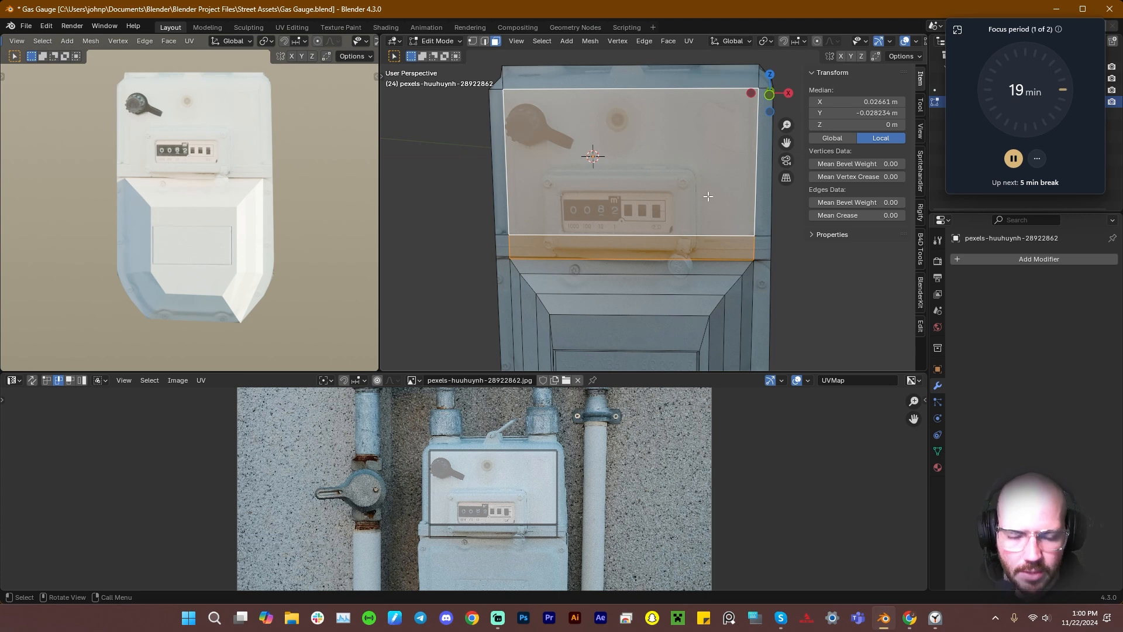
key(i)
click(609, 277)
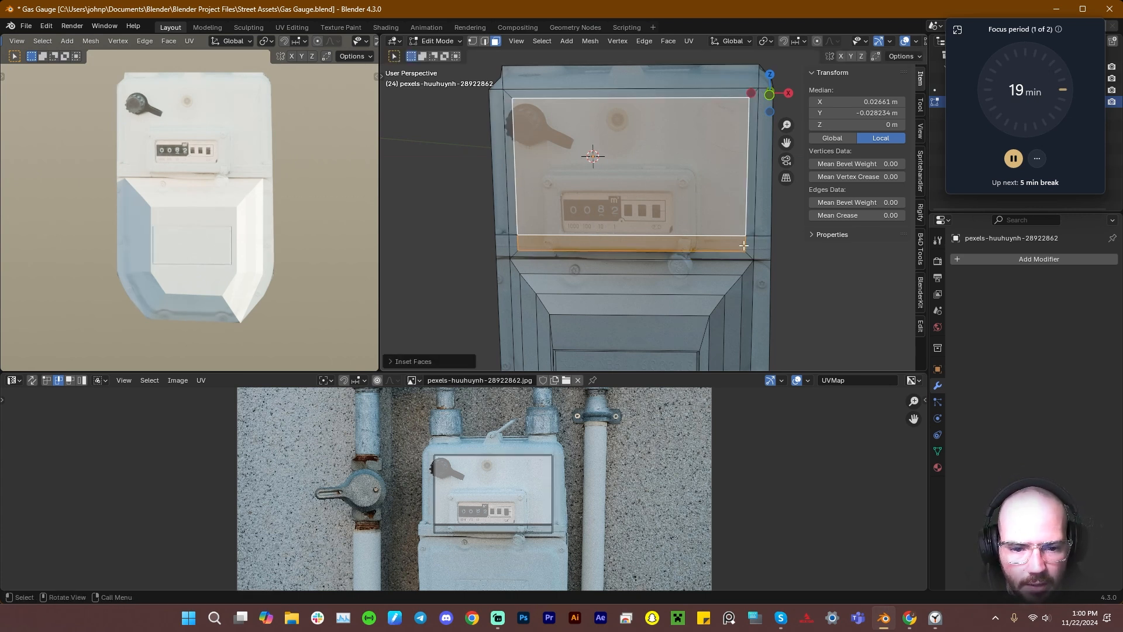
Select the left and right inner edges of the upper inset and scale them inward along X toward the counter housing
key(2)
click(728, 225)
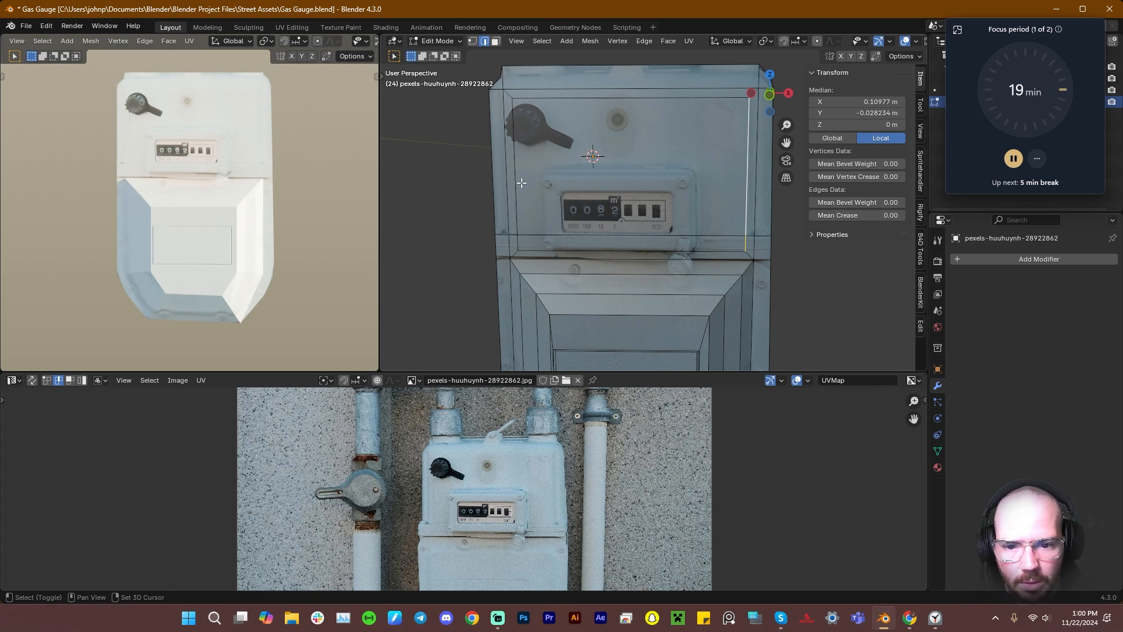
shift+click(516, 237)
key(s)
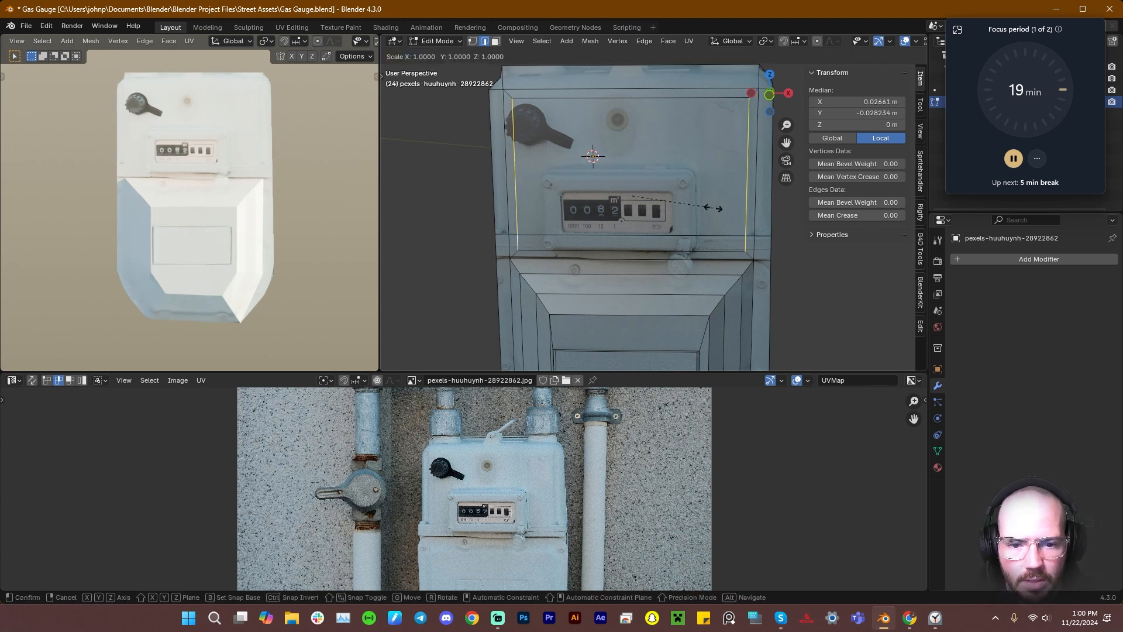
key(x)
click(765, 191)
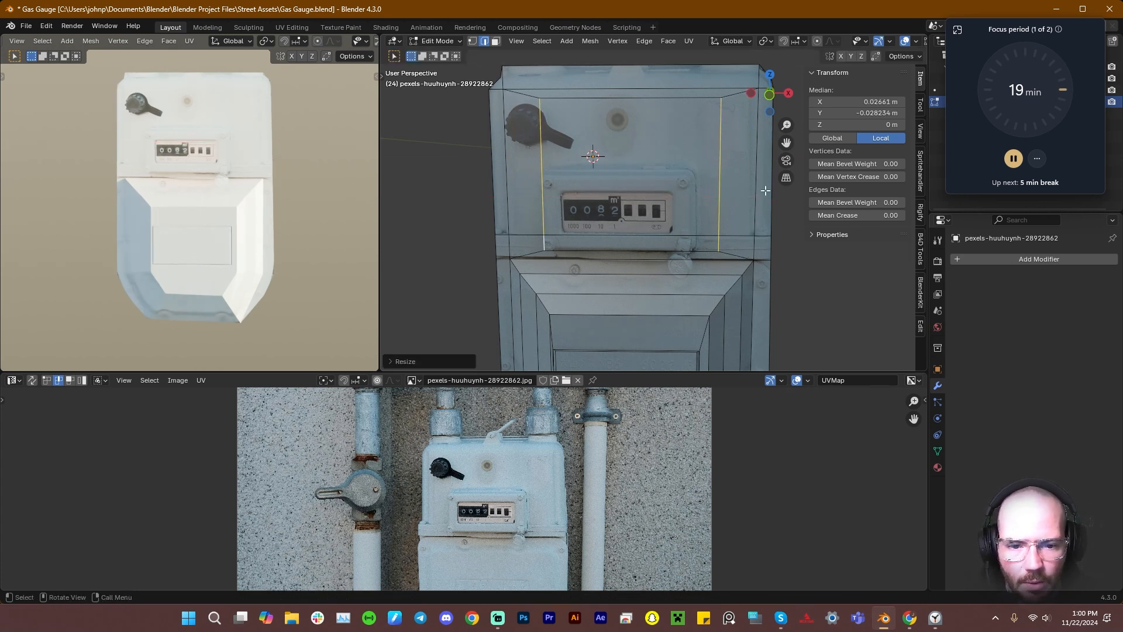
Move the upper inset's right edges about 0.018 m along negative X to the right side of the counter housing
shift+click(544, 228)
shift+click(545, 246)
key(g)
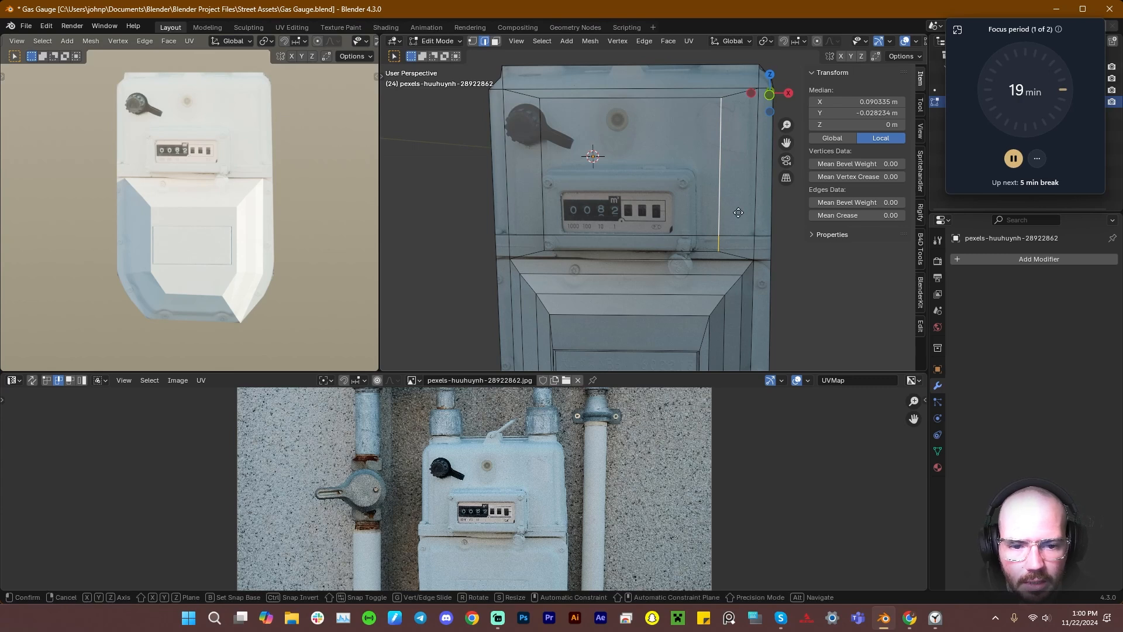
key(x)
click(713, 219)
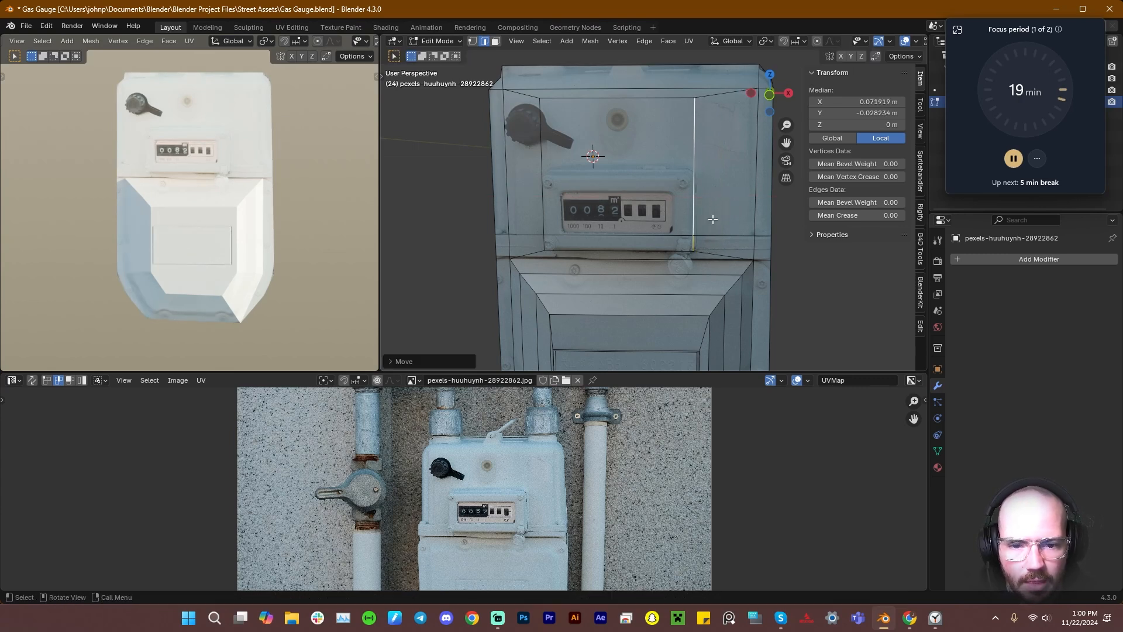
Move the upper inset's top edge down along Z to the top of the counter housing
click(613, 102)
key(g)
key(y)
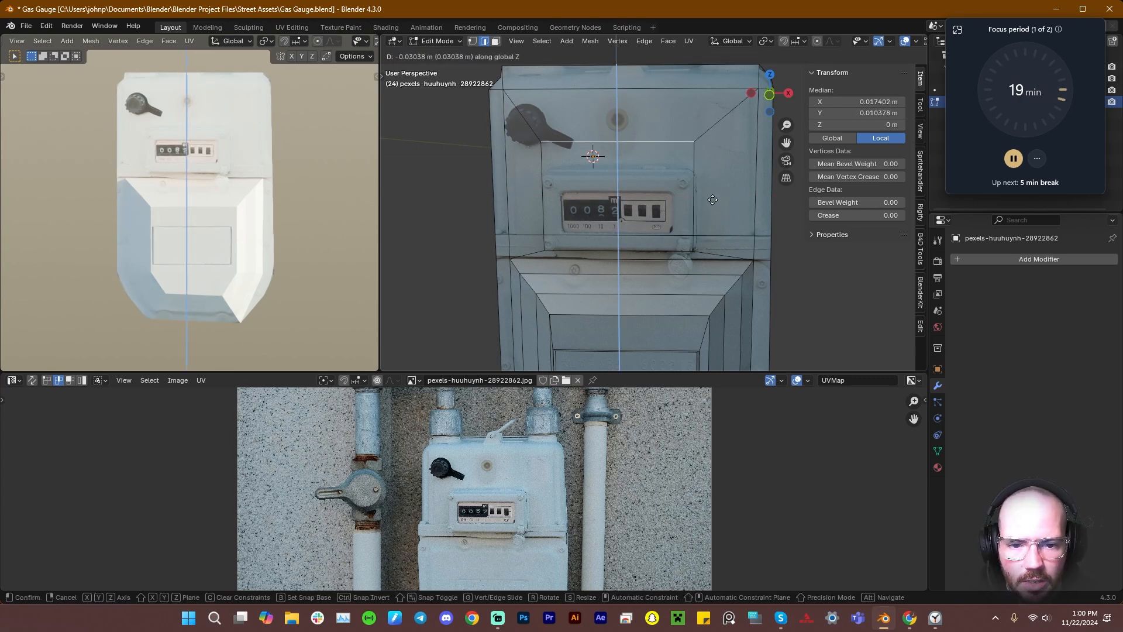
click(709, 224)
click(622, 209)
Select the counter housing face and the strip faces above the seam around to both sides, and extrude them outward about 0.0138 m
key(3)
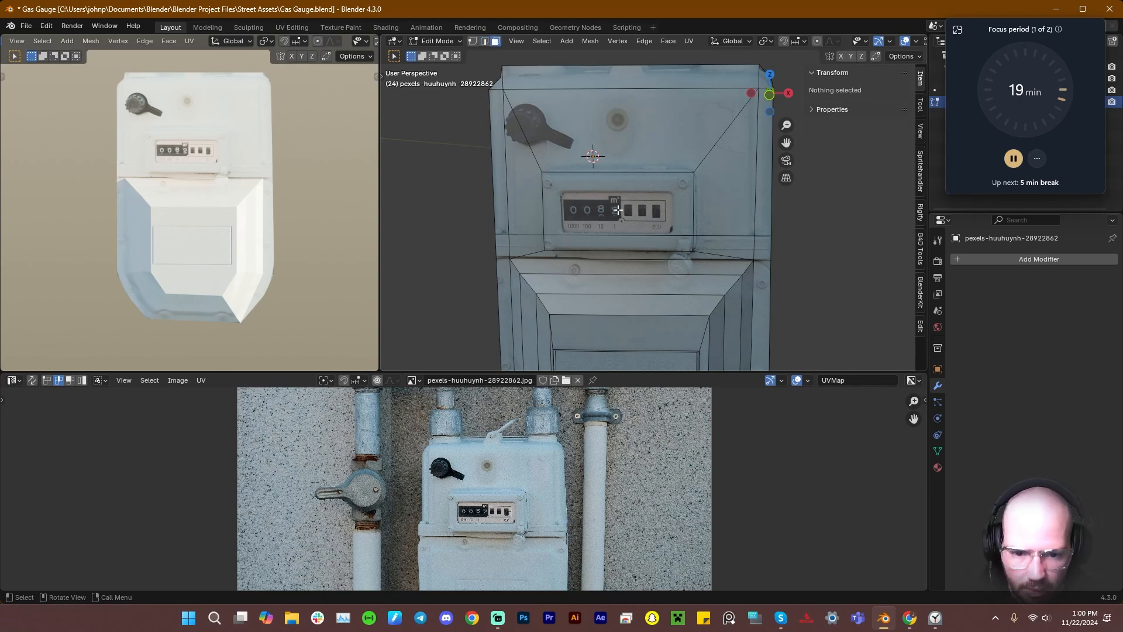
click(621, 208)
shift+click(610, 240)
shift+click(520, 247)
shift+click(578, 256)
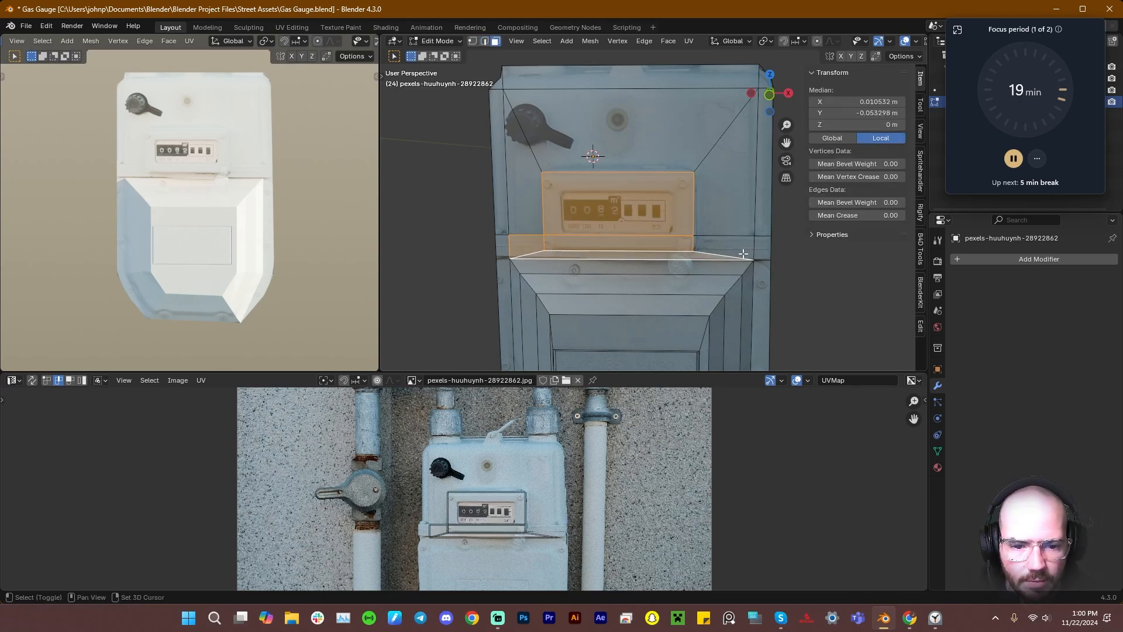
shift+click(743, 252)
alt+shift+click(757, 244)
middle_drag(712, 256, 652, 255)
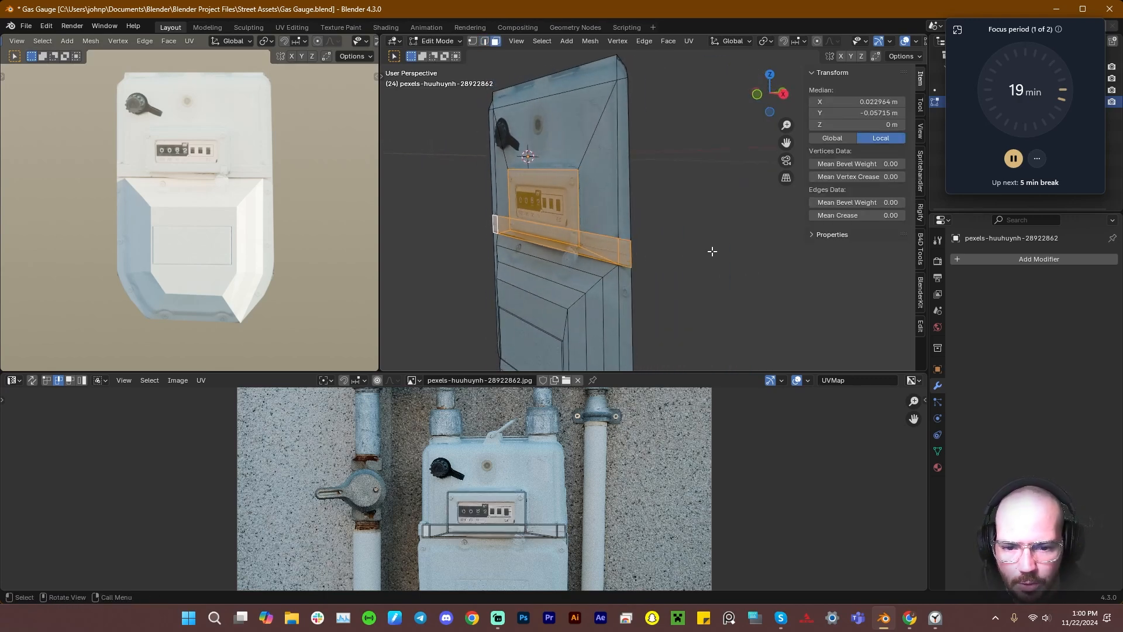
key(e)
click(573, 221)
Deselect the strip faces along the seam and raise the counter housing face further out from the body
middle_drag(528, 213, 556, 208)
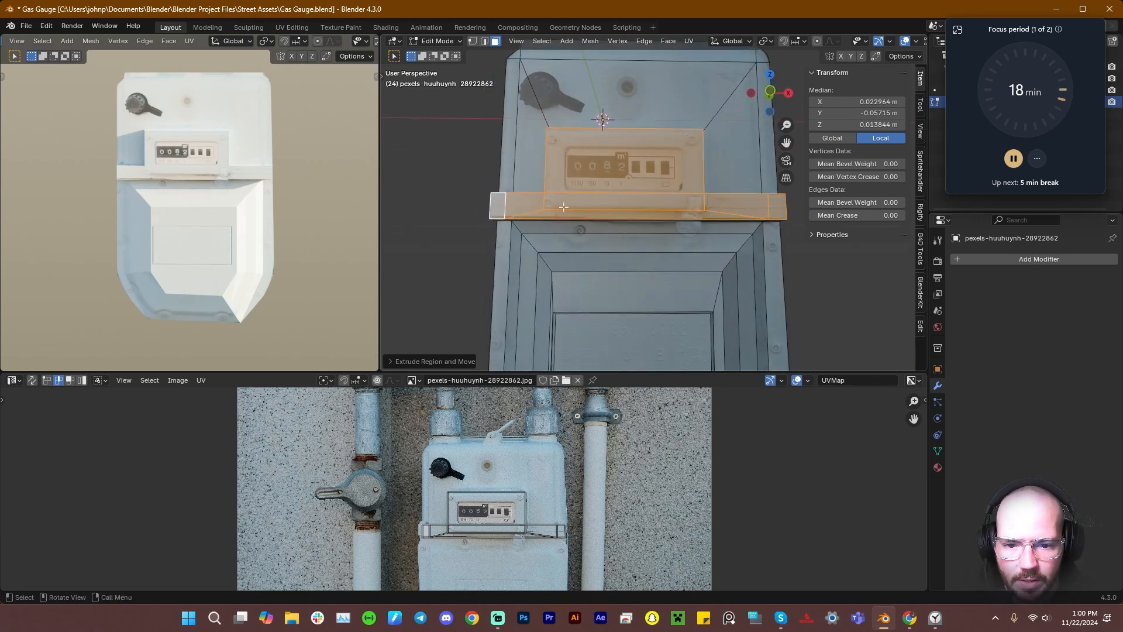
shift+click(524, 206)
shift+click(499, 206)
shift+click(546, 217)
shift+click(745, 206)
middle_drag(744, 206, 603, 153)
key(Tab)
key(Tab)
Select the gauge's outer boundary edge loop and move it back about 0.005 m along Y
key(2)
click(602, 152)
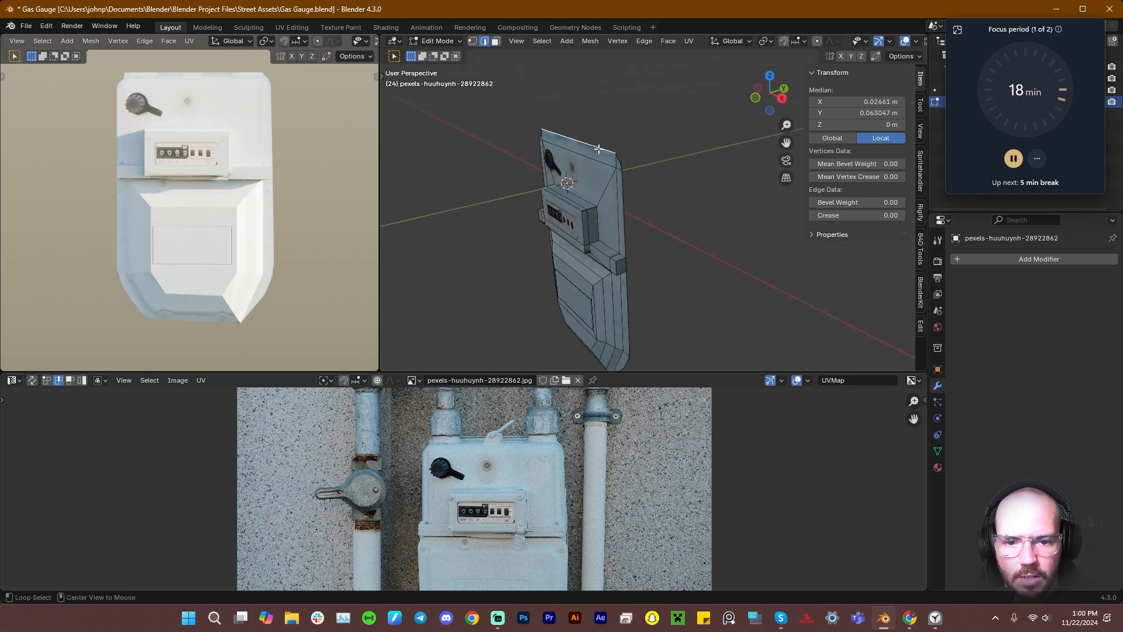
alt+click(603, 152)
alt+shift+click(620, 165)
middle_drag(621, 166, 663, 70)
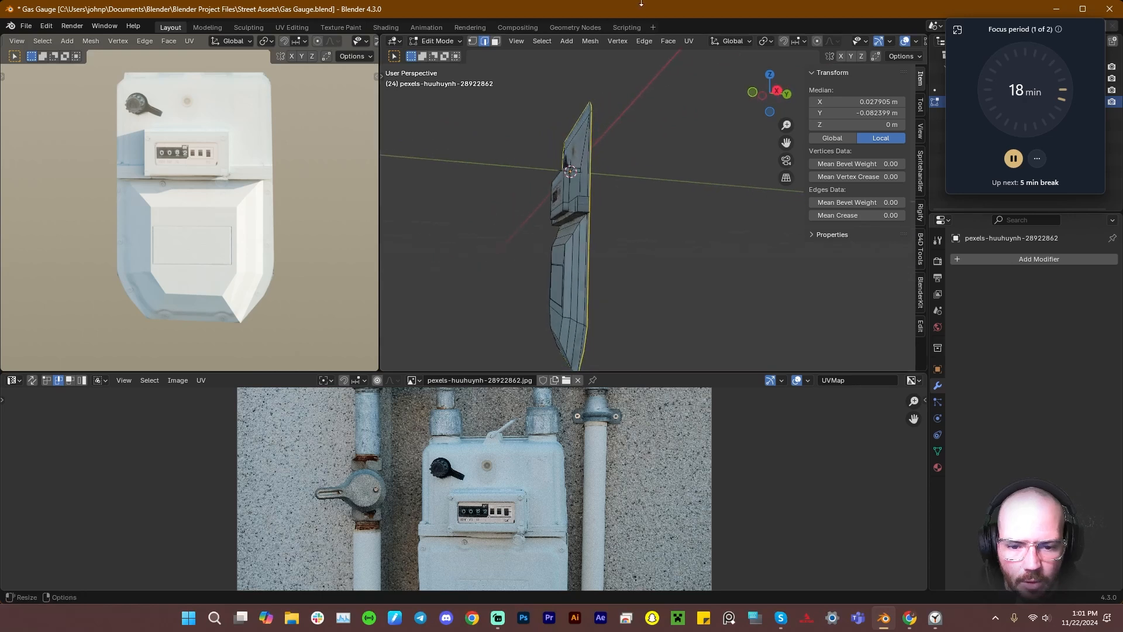
key(g)
key(y)
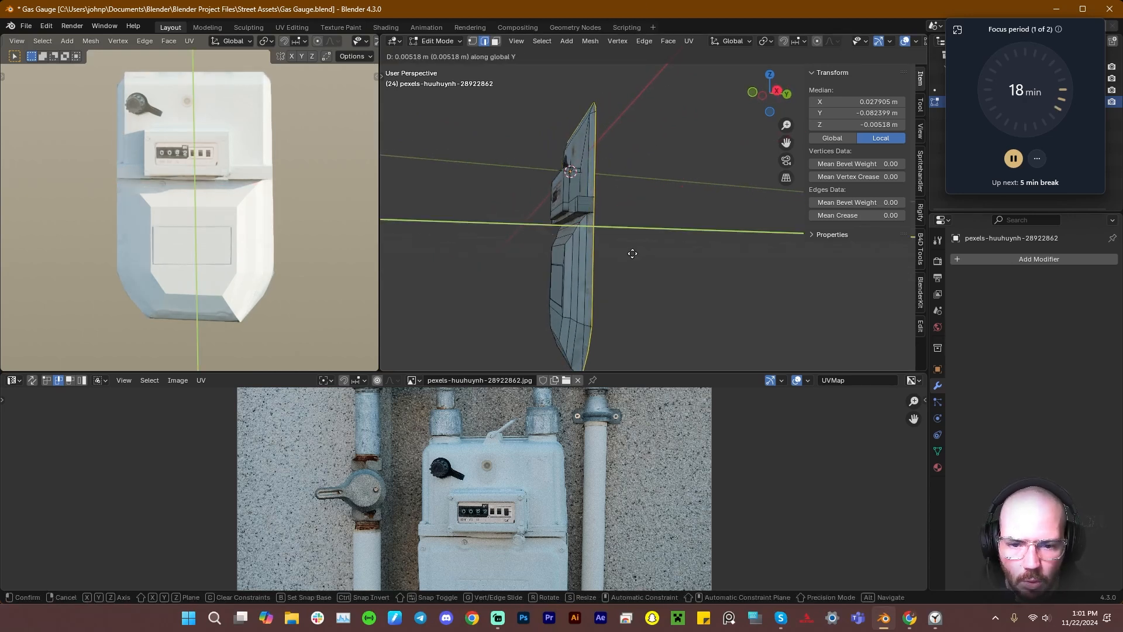
click(632, 253)
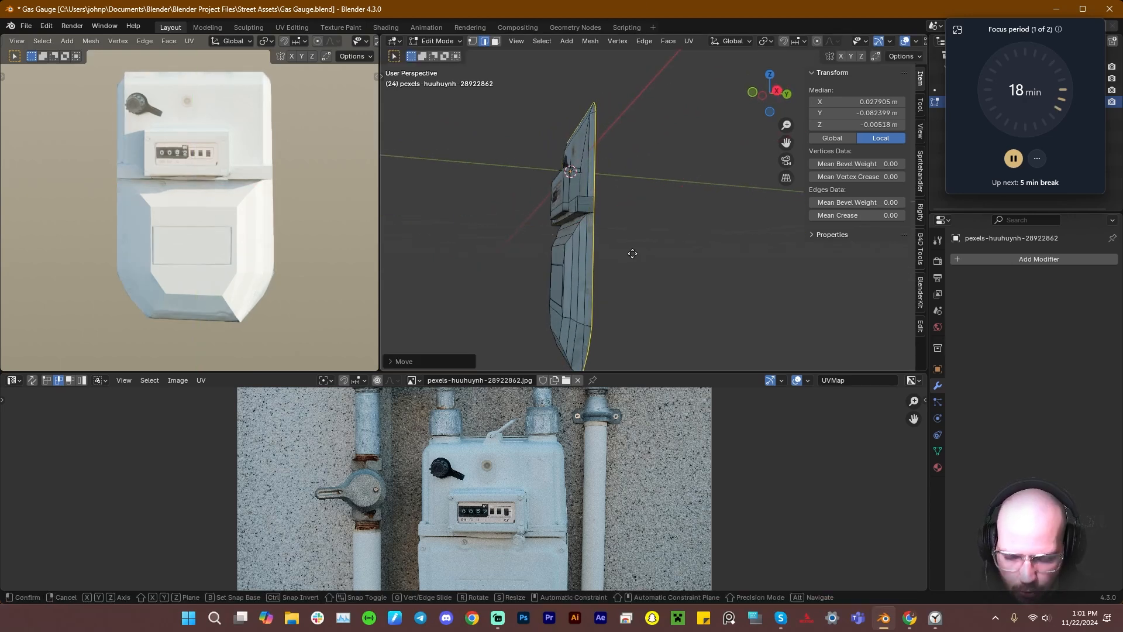
Extrude the outer boundary loop about 0.059 m backward along Y and close the open back with Grid Fill
key(g)
key(y)
click(664, 253)
middle_drag(664, 254, 574, 262)
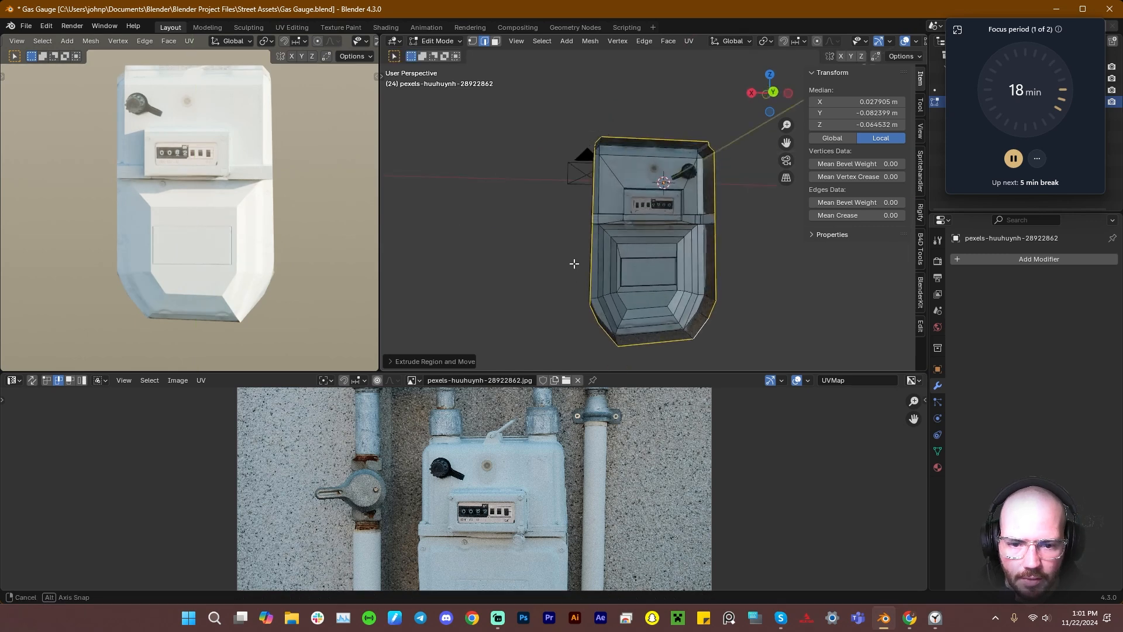
key(q)
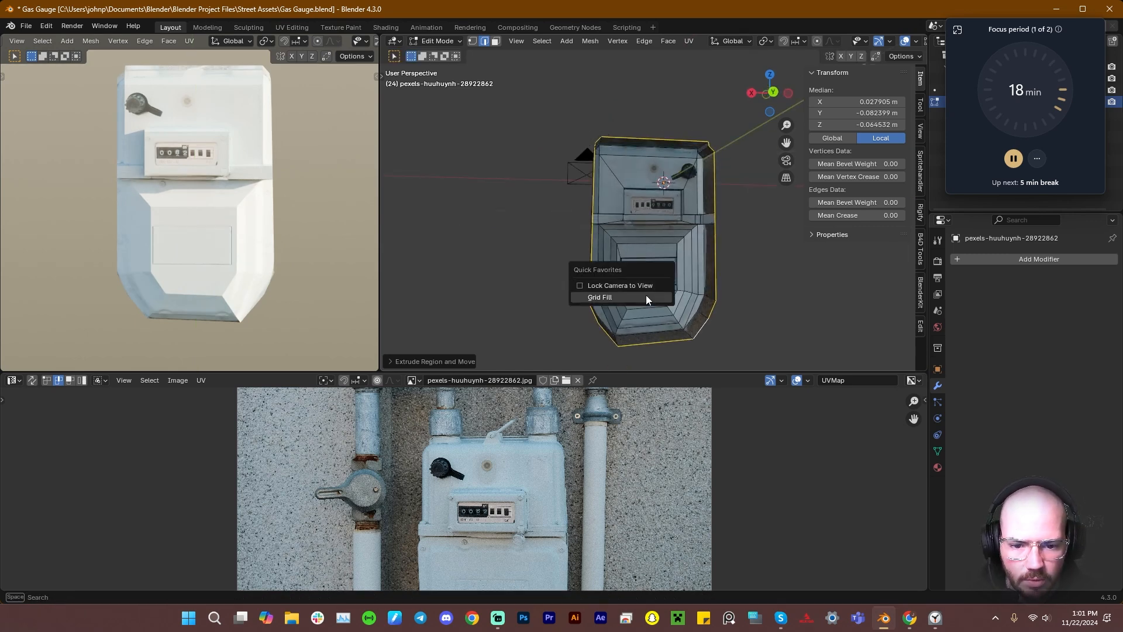
click(645, 295)
middle_drag(594, 279, 700, 102)
middle_drag(656, 284, 671, 233)
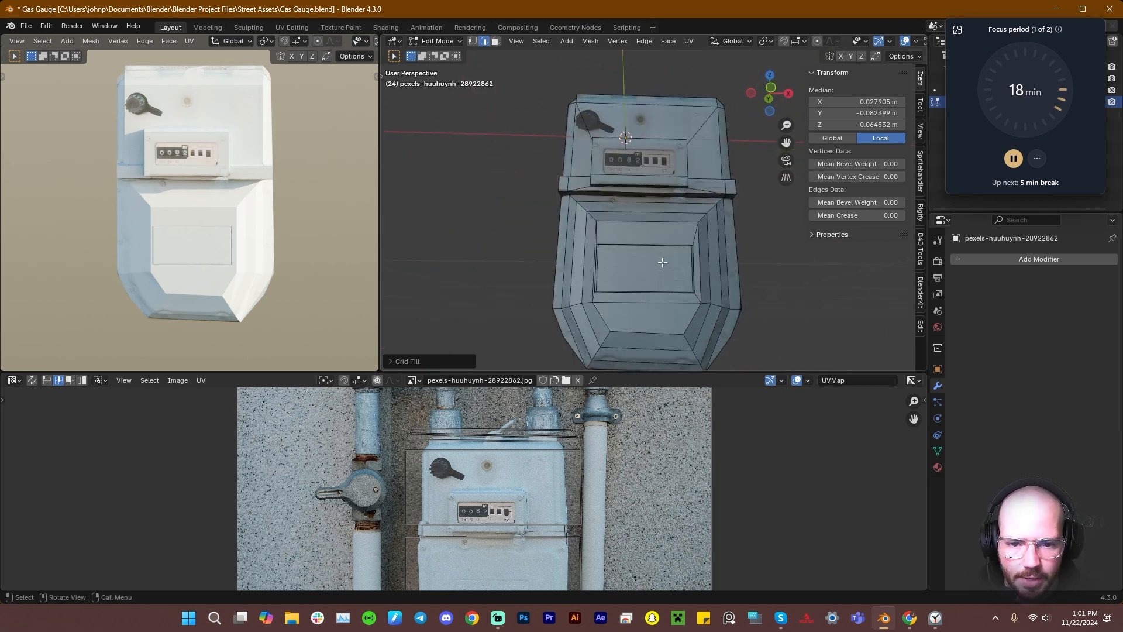
Apply Shade Auto Smooth to the whole gas gauge
key(Tab)
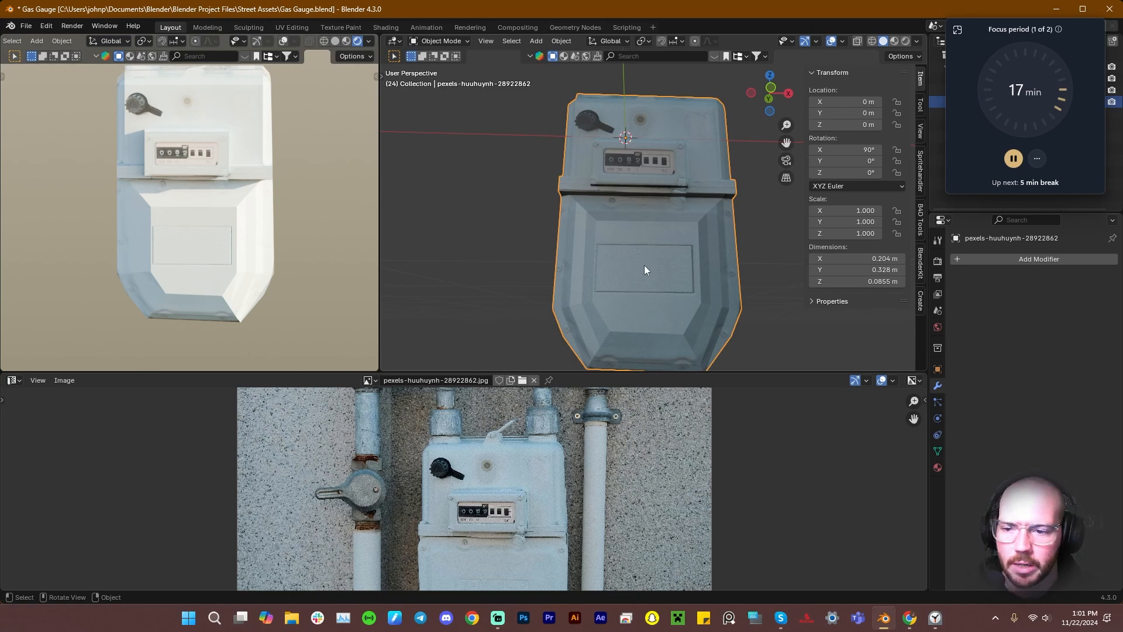
right_click(605, 210)
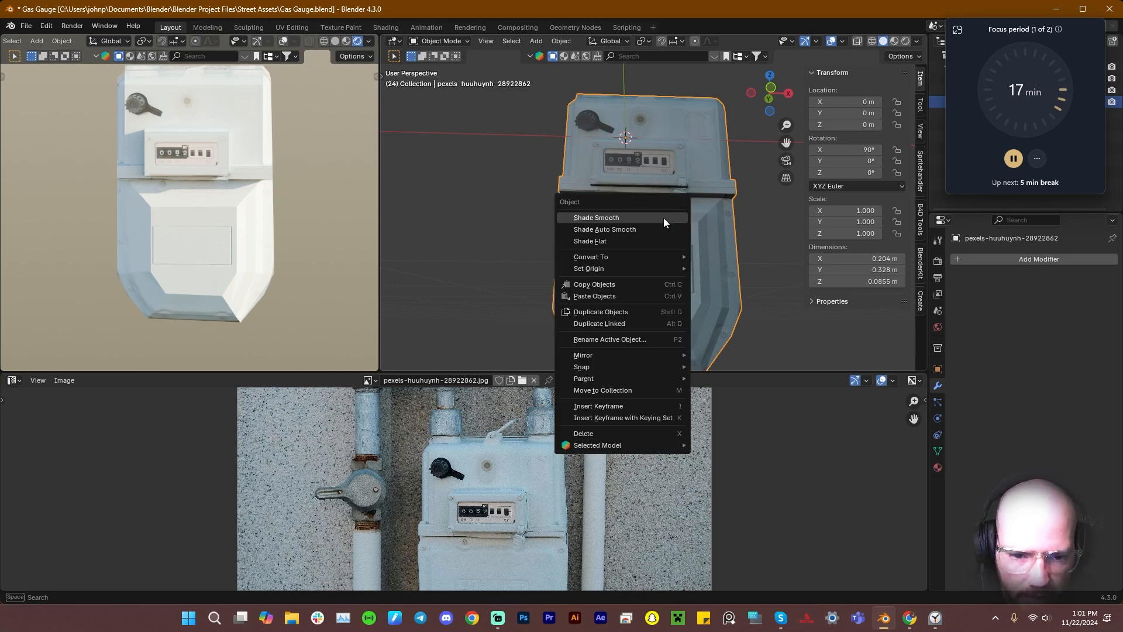
click(633, 230)
mouse_move(651, 268)
middle_down()
mouse_move(656, 311)
mouse_move(625, 271)
mouse_move(705, 287)
mouse_move(644, 273)
middle_up()
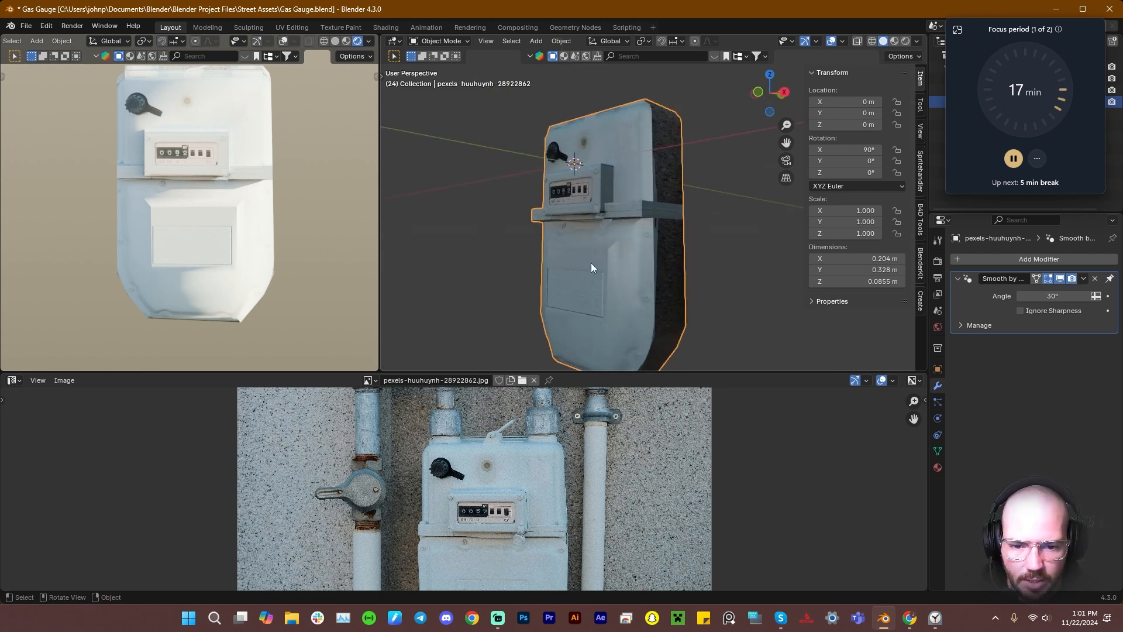
Select the middle edge loop on the lower panel's slope and move it forward about 0.0019 m along negative Y
key(Tab)
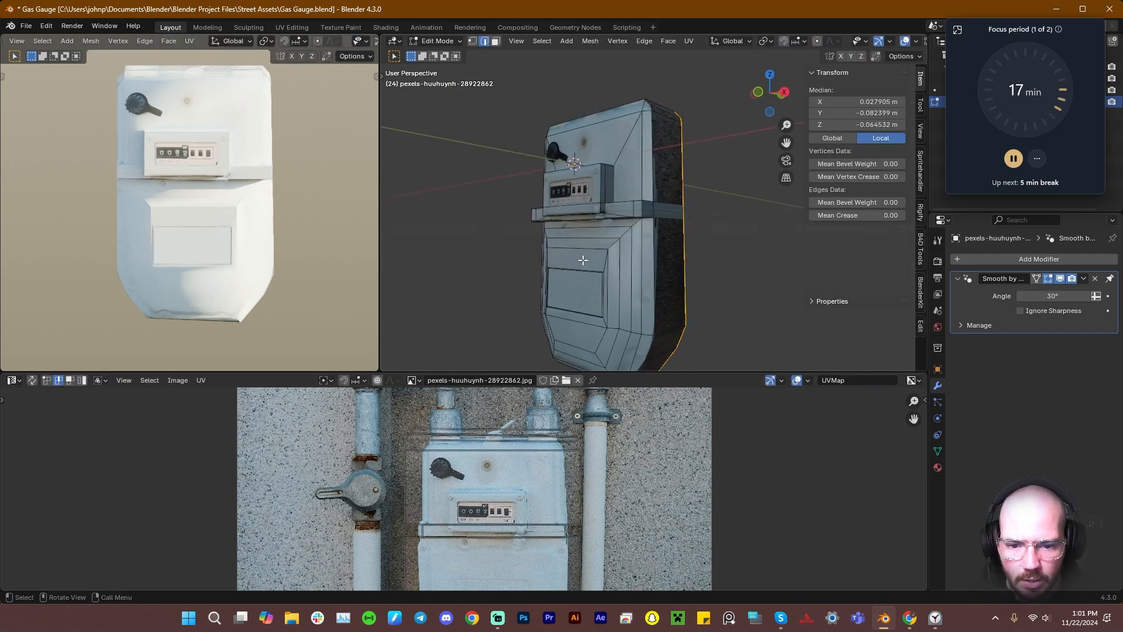
click(588, 260)
scroll(581, 265, up, 3)
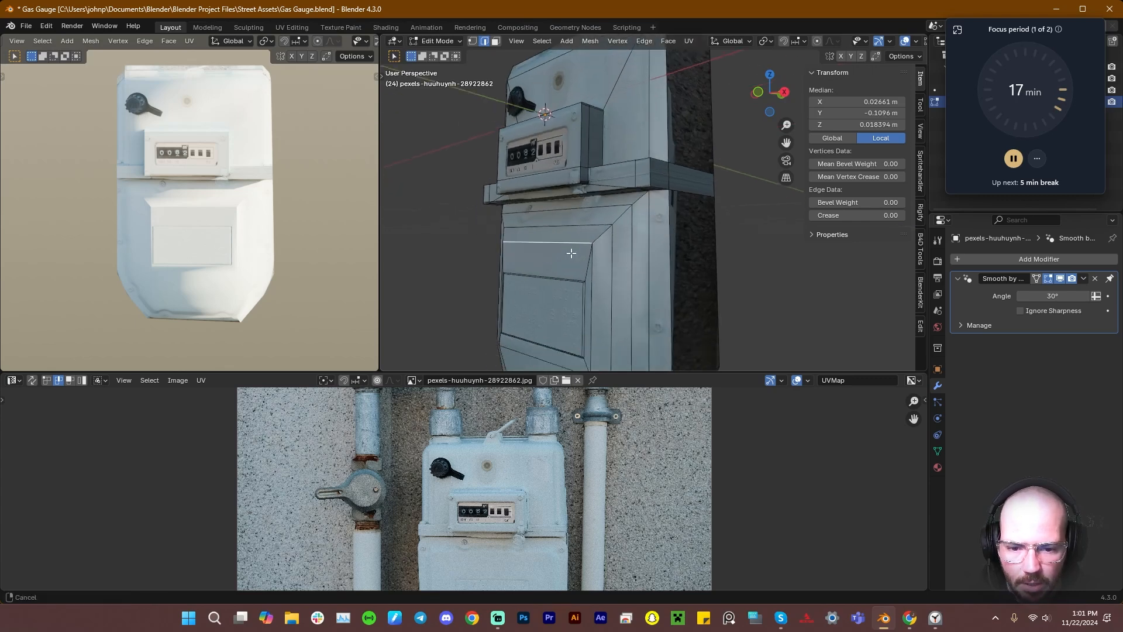
click(612, 176)
alt+click(612, 176)
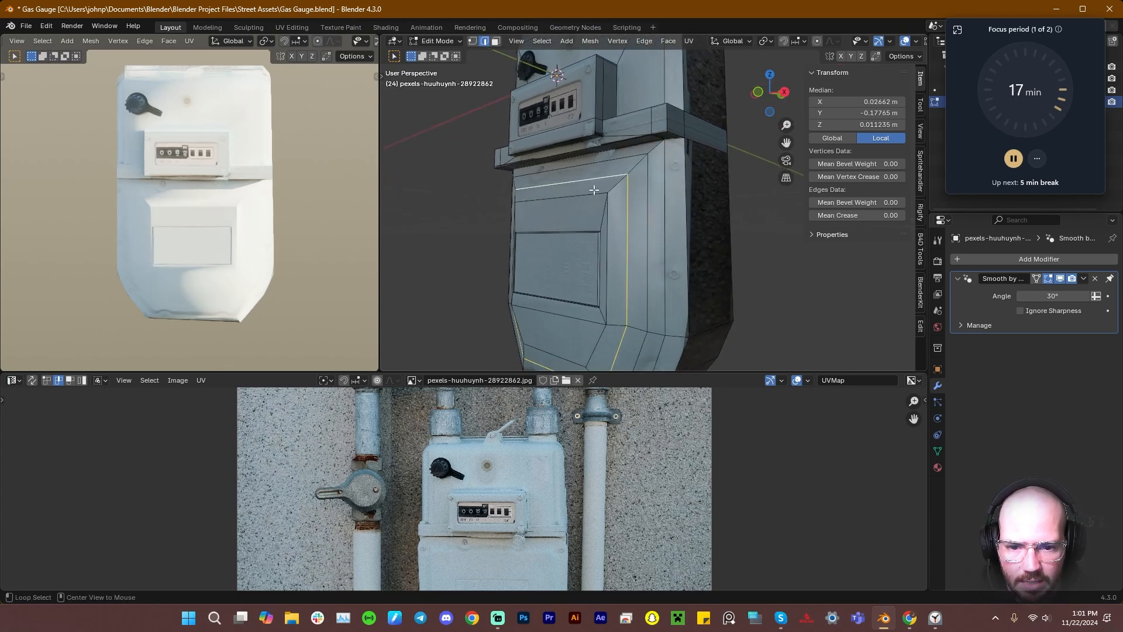
key(g)
key(y)
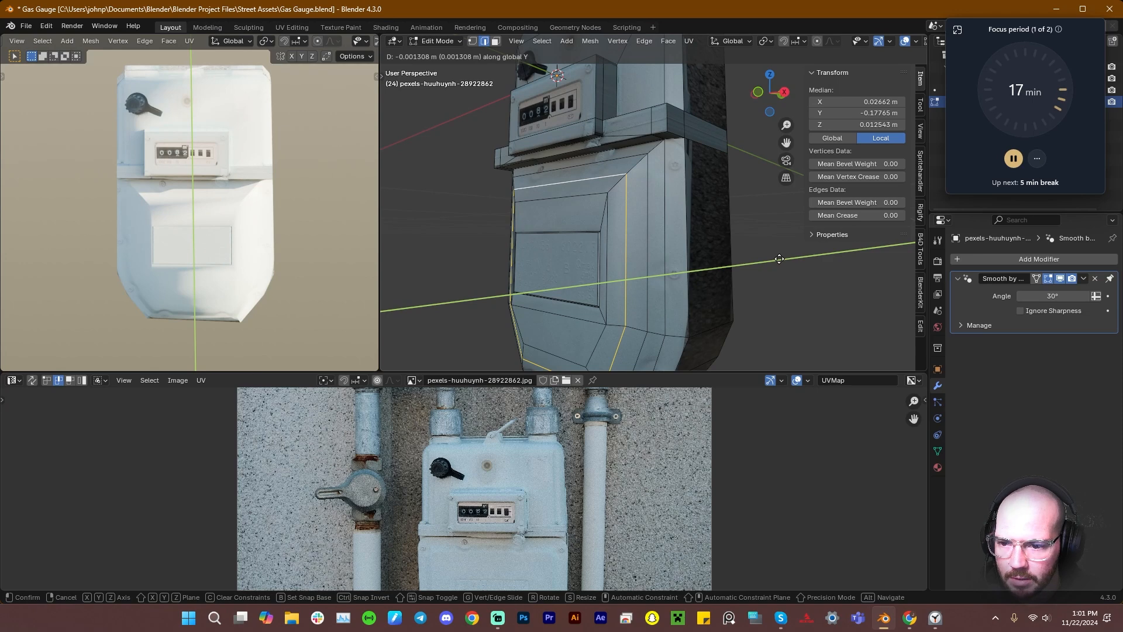
click(777, 260)
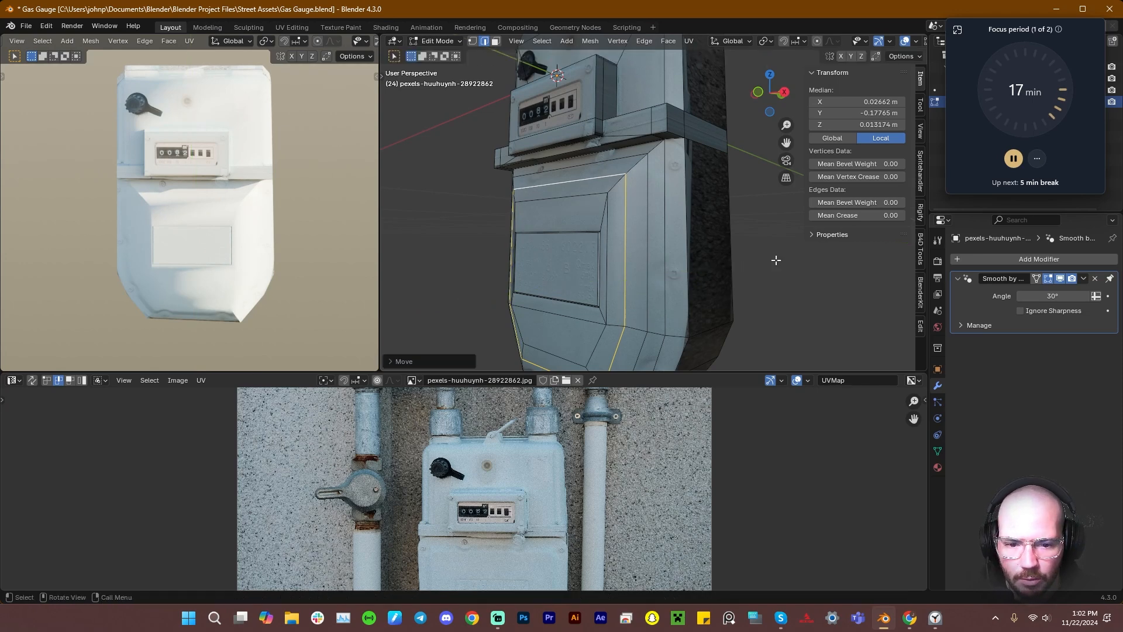
Move the next outer edge loop of the lower panel forward about 0.0013 m along negative Y
alt+click(649, 276)
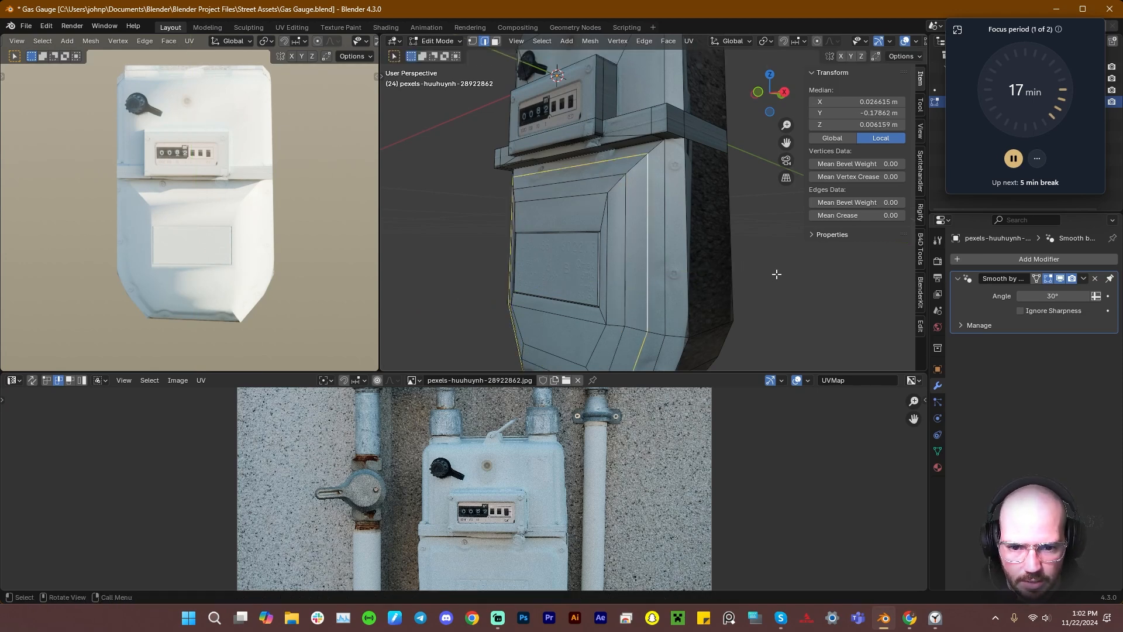
key(g)
key(y)
click(776, 273)
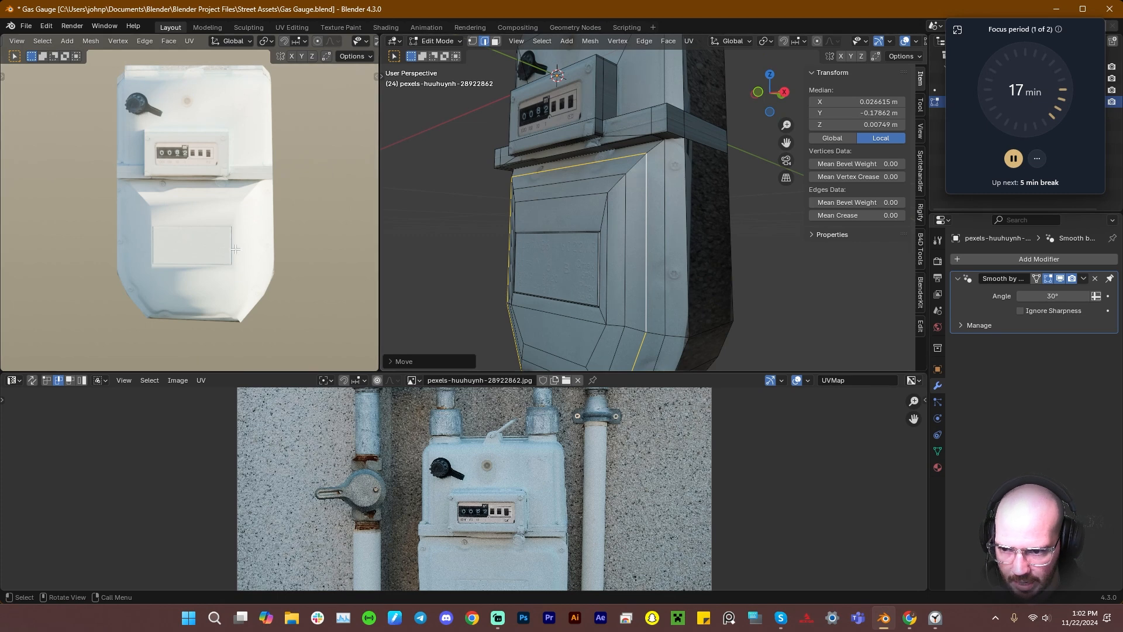
middle_drag(236, 249, 316, 263)
key(KP_Decimal)
key(Tab)
Knife-cut from the counter housing's upper corner to the top and side edges, enclosing the black knob, and dissolve the diagonal edge through it
middle_drag(254, 202, 106, 89)
middle_drag(485, 205, 530, 207)
middle_drag(579, 235, 605, 228)
key(Tab)
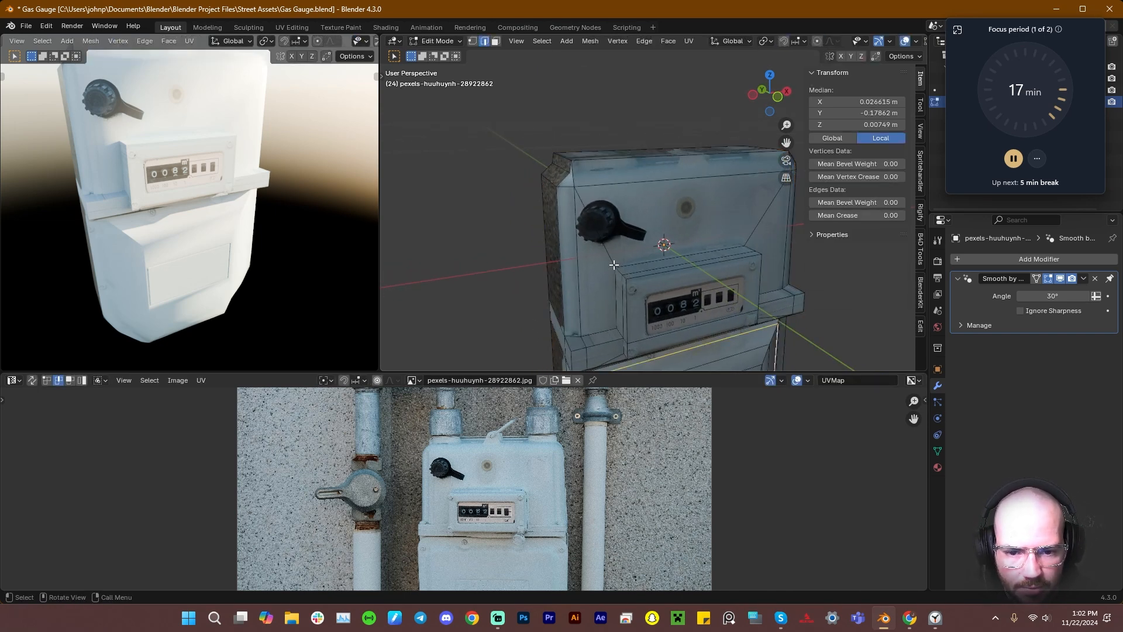
key(k)
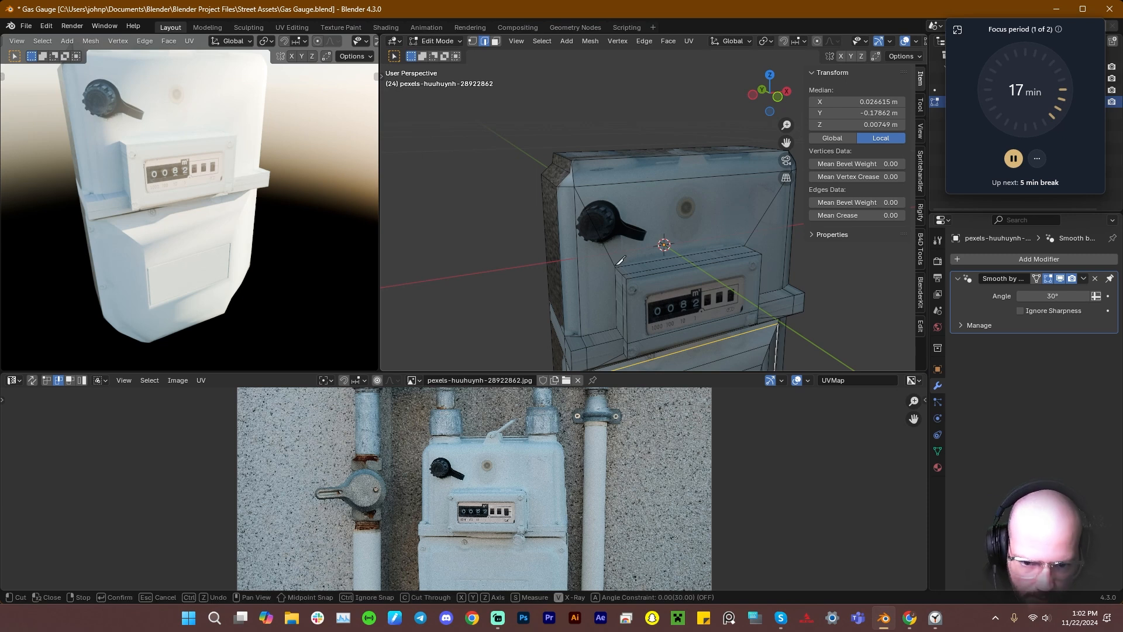
click(615, 268)
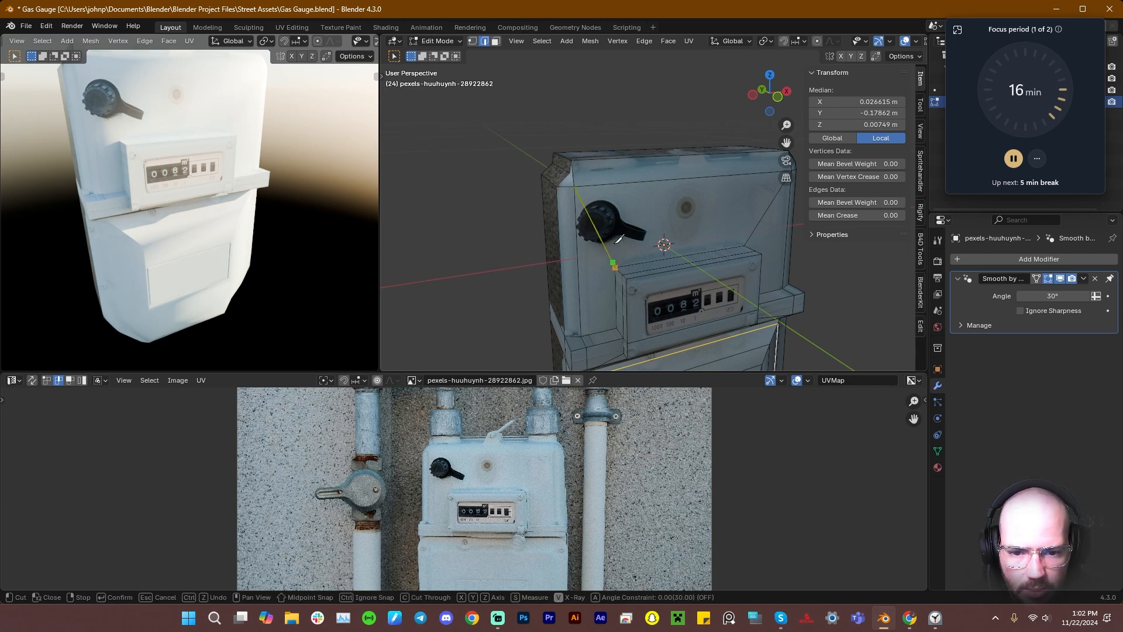
click(612, 184)
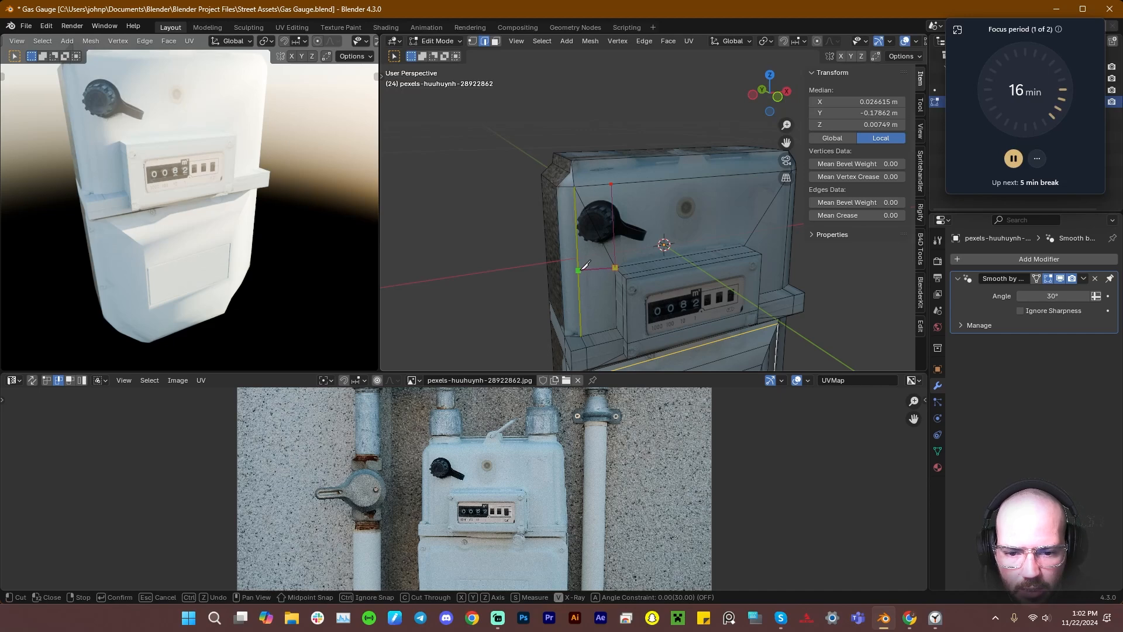
key(Return)
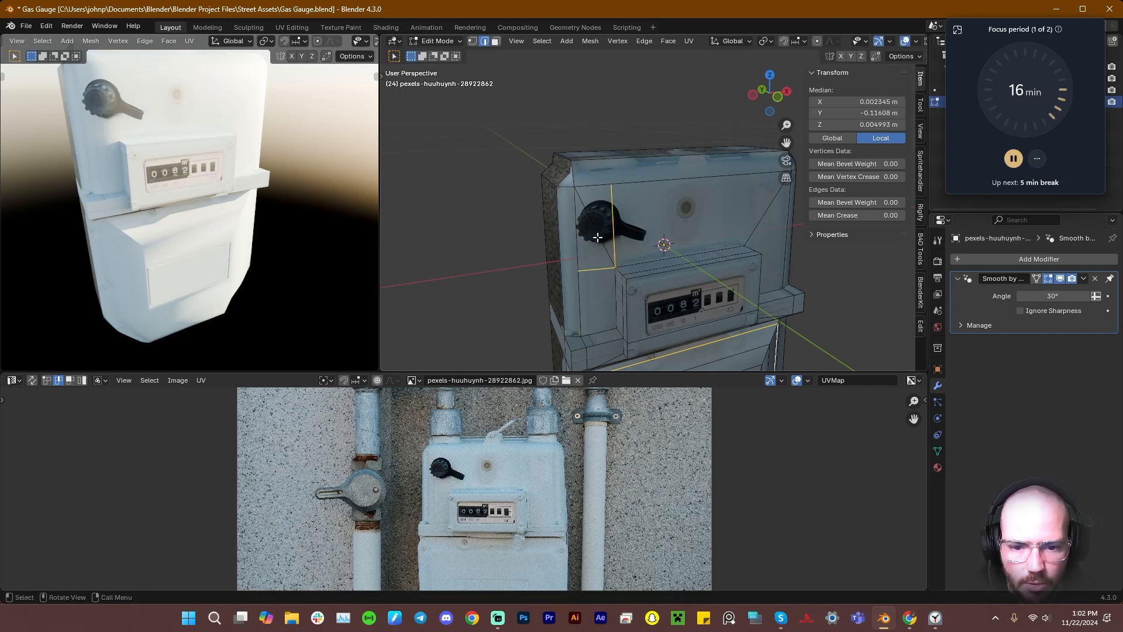
key(x)
click(598, 238)
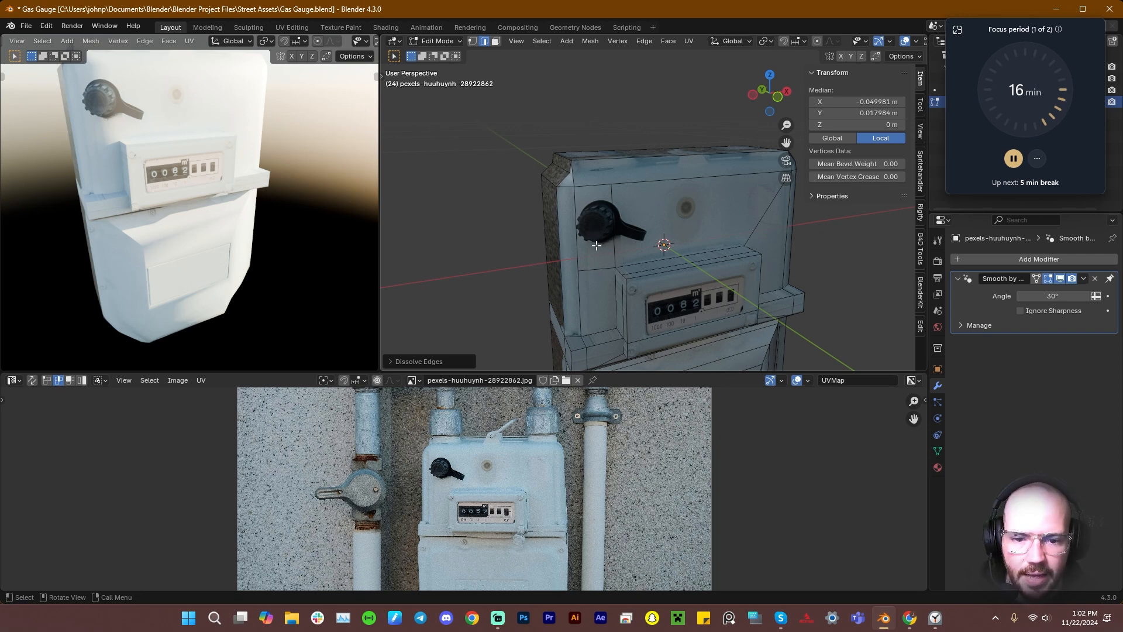
Select the rectangular face over the black knob and inset it slightly
key(3)
click(594, 237)
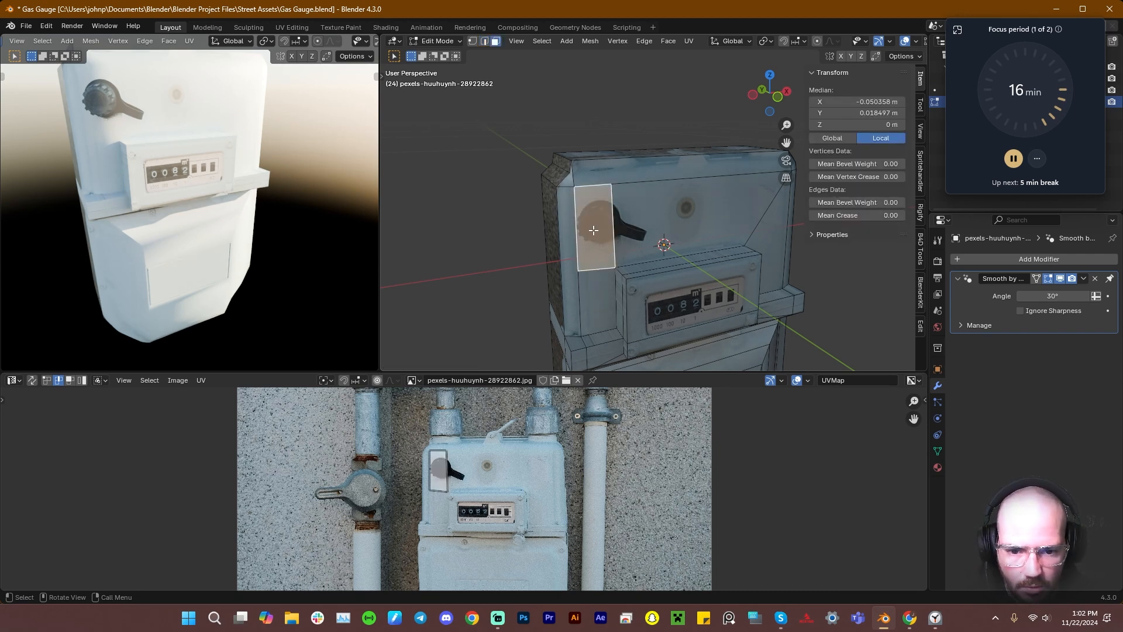
key(i)
click(660, 263)
Shorten the inset knob face along Z and move it up about 0.0028 m to fit the knob's round body
key(s)
key(z)
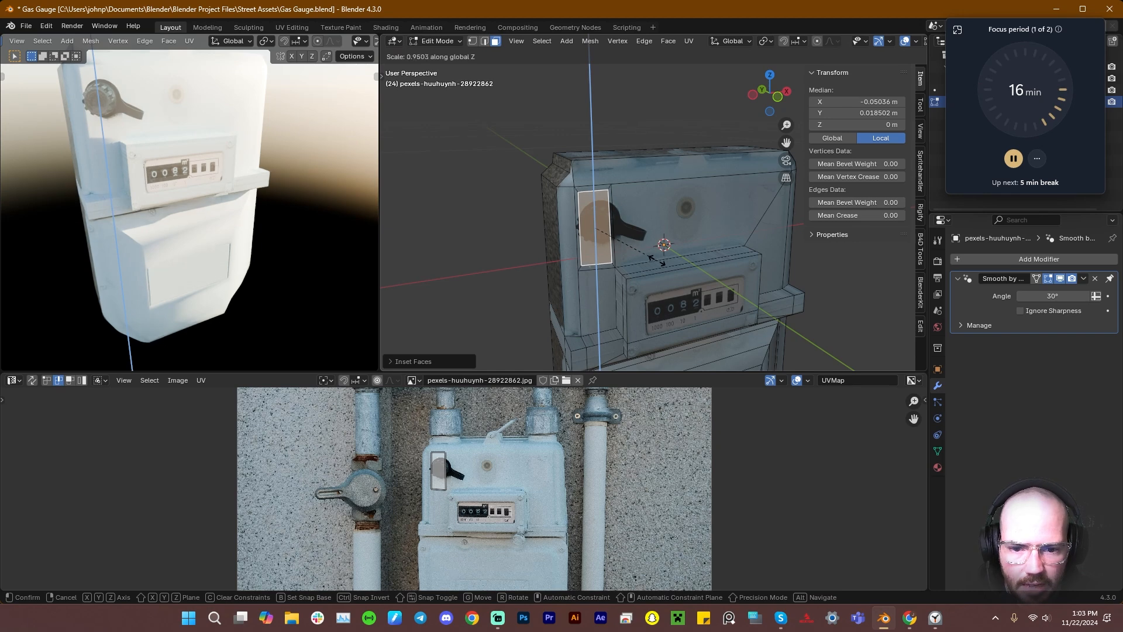
click(633, 248)
key(g)
key(z)
click(634, 241)
click(651, 230)
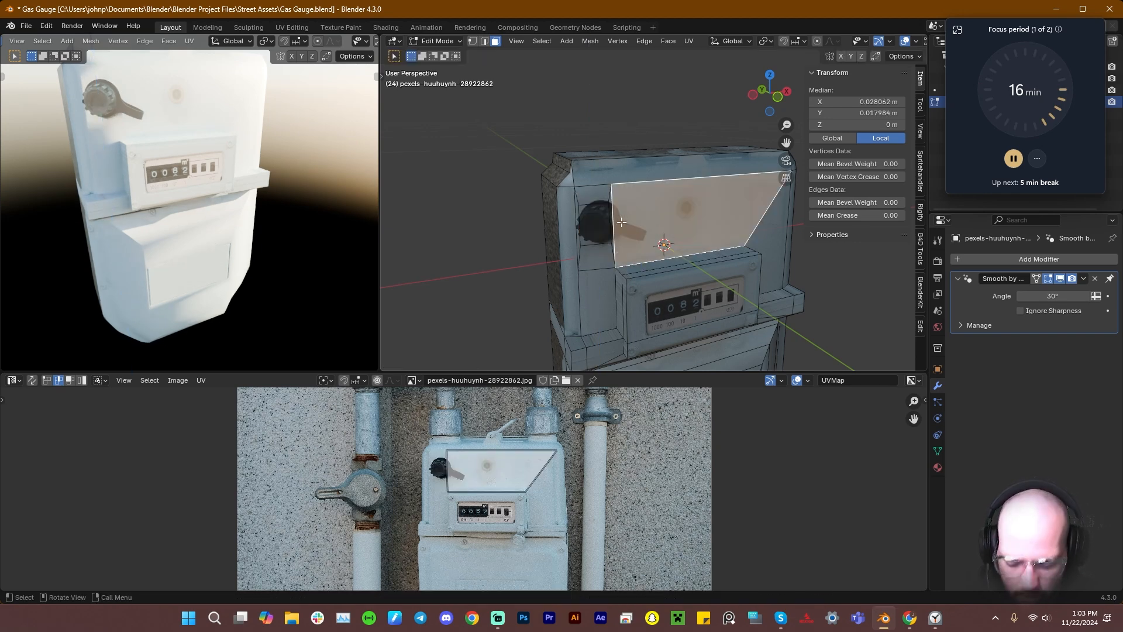
key(2)
click(620, 224)
key(g)
key(x)
right_click(619, 227)
click(595, 228)
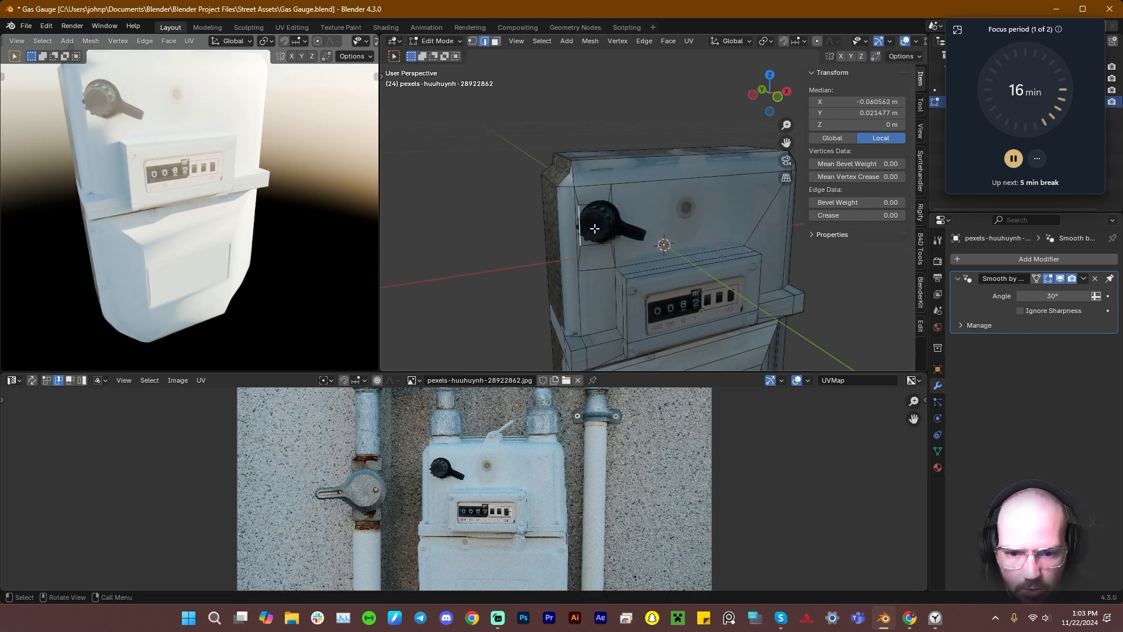
Select the inset knob face and scale it down slightly along X
key(3)
click(599, 231)
middle_drag(599, 231, 620, 246)
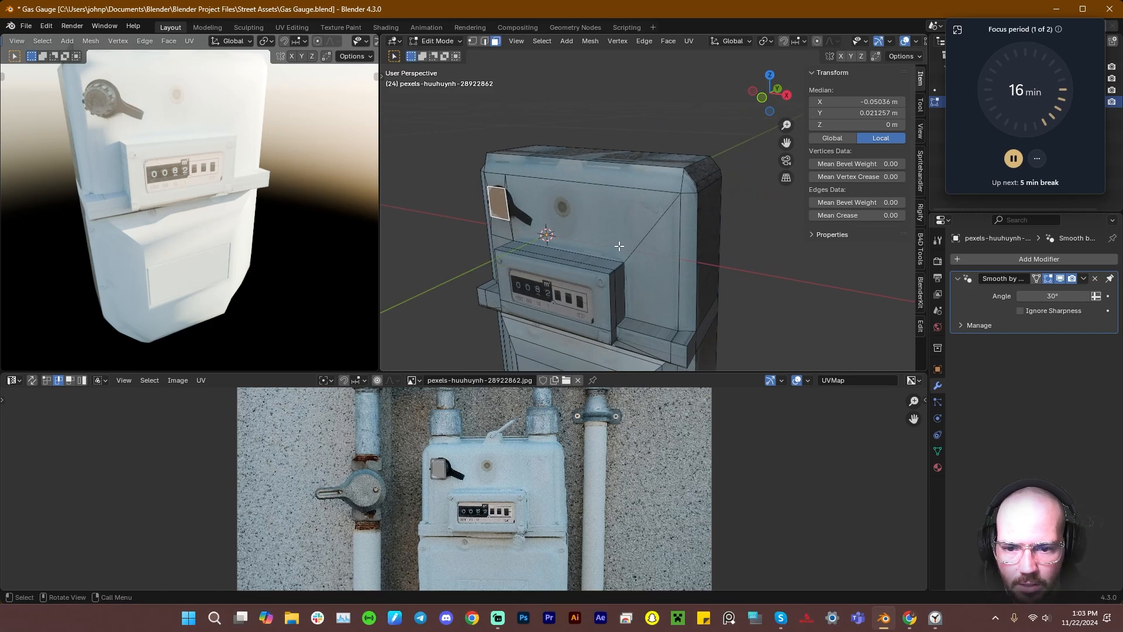
key(s)
key(x)
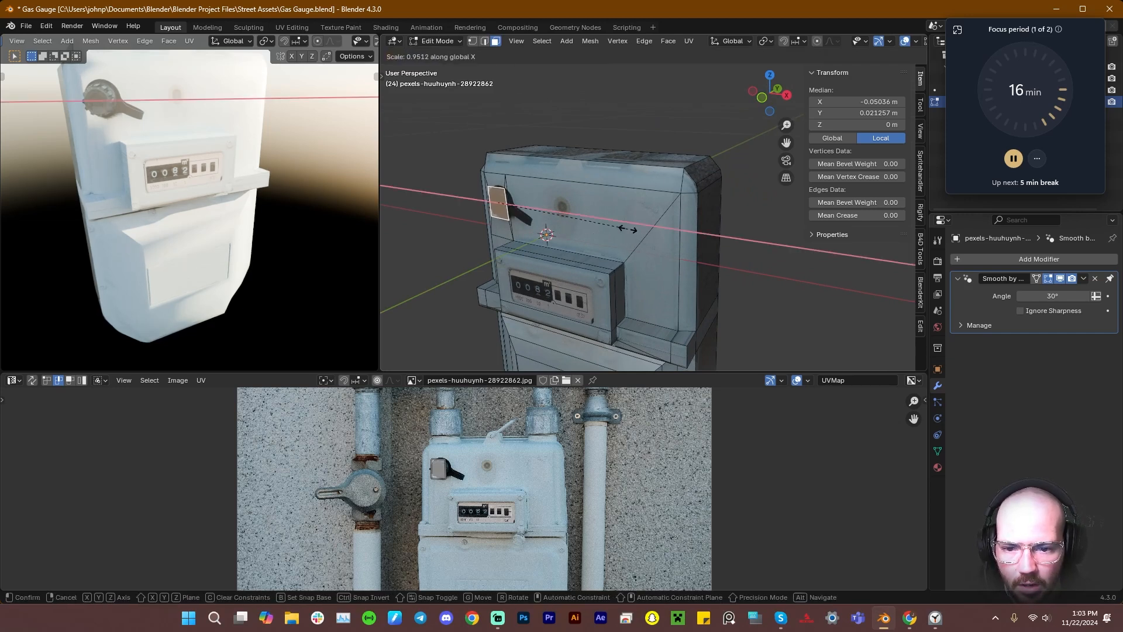
click(618, 231)
Extrude the selected knob face outward by about 0.012 m to form a block projecting from the gauge
key(g)
key(z)
key(z)
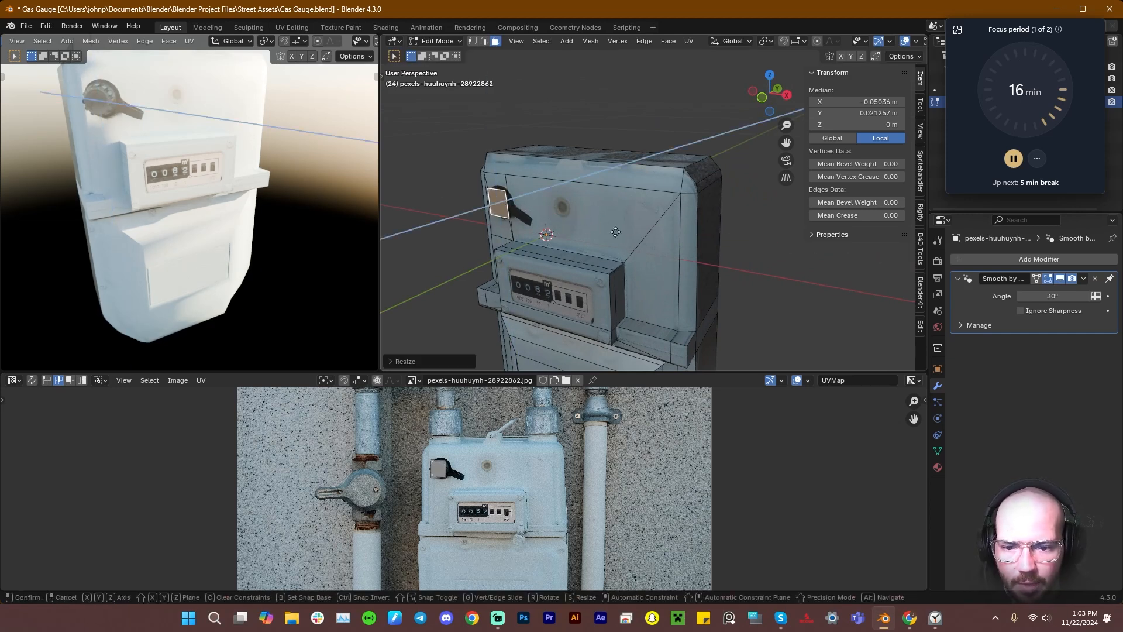
click(607, 234)
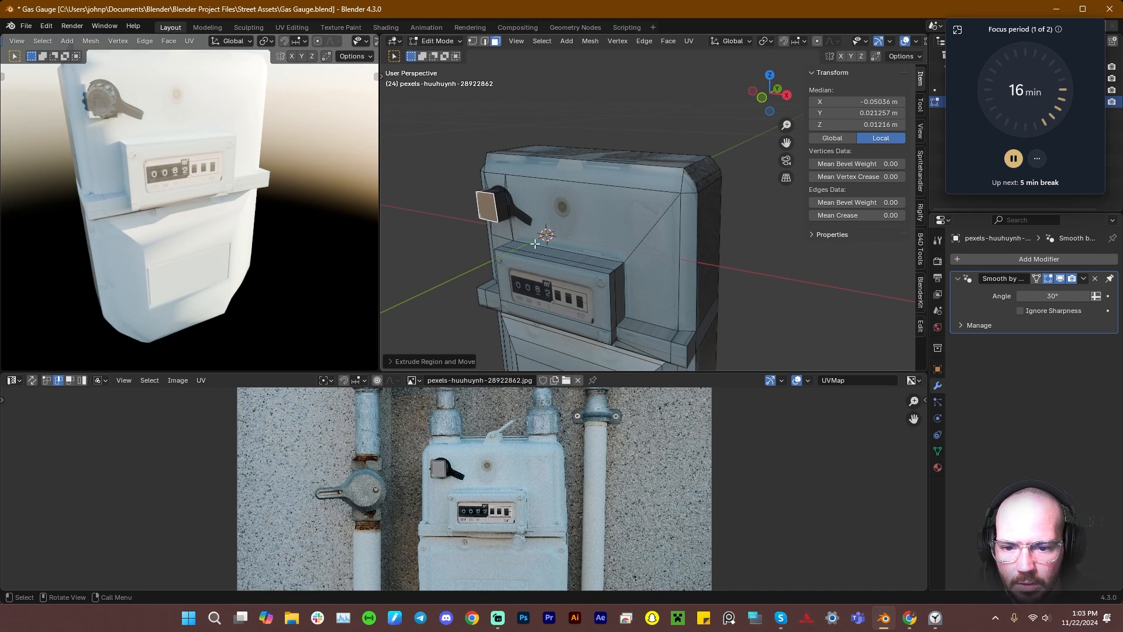
middle_drag(535, 244, 616, 225)
key(Tab)
middle_drag(726, 231, 736, 252)
scroll(663, 214, up, 4)
shift+middle_drag(651, 209, 732, 241)
scroll(630, 222, down, 3)
key(Tab)
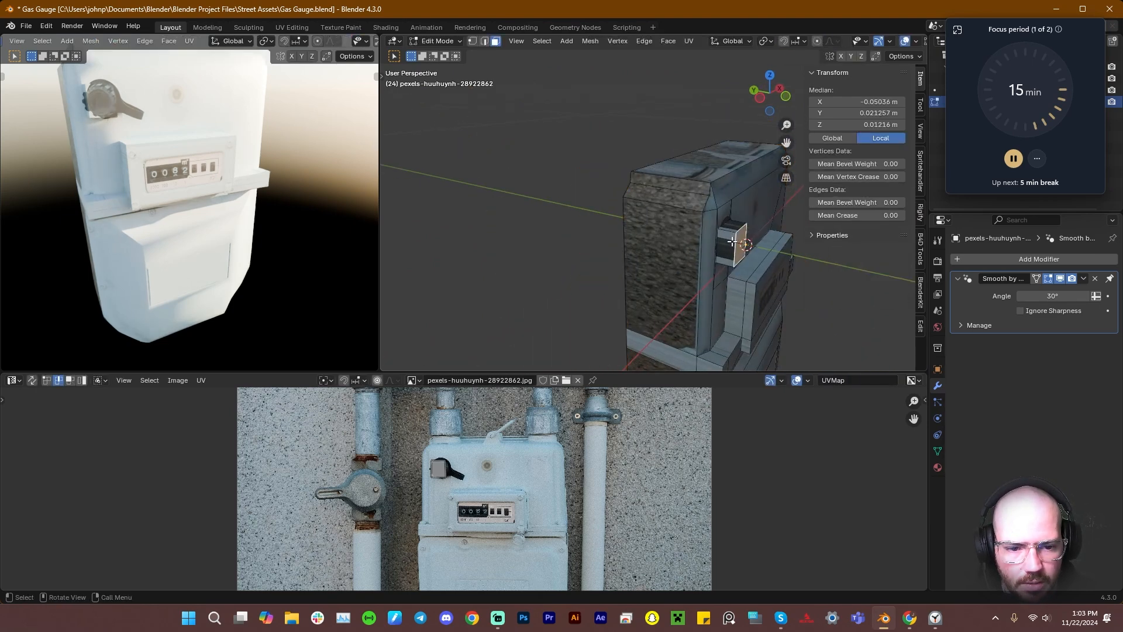
Select the knob block's side faces and unwrap them with Cube Projection
key(e)
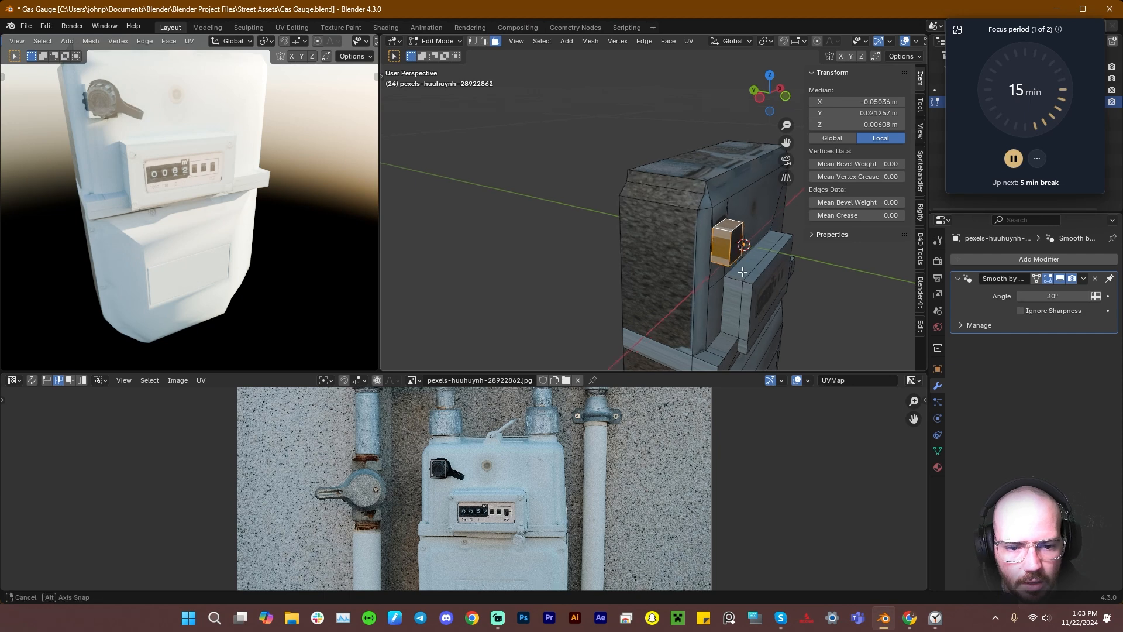
click(743, 272)
middle_drag(742, 271, 732, 269)
key(u)
mouse_move(732, 269)
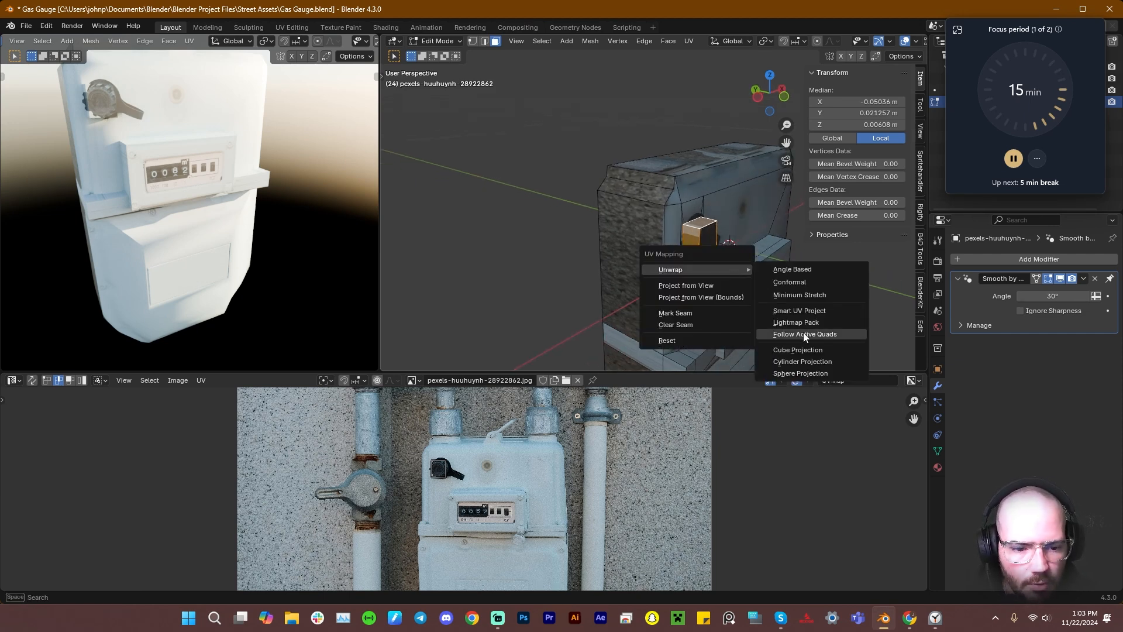
click(812, 351)
middle_drag(686, 263, 672, 250)
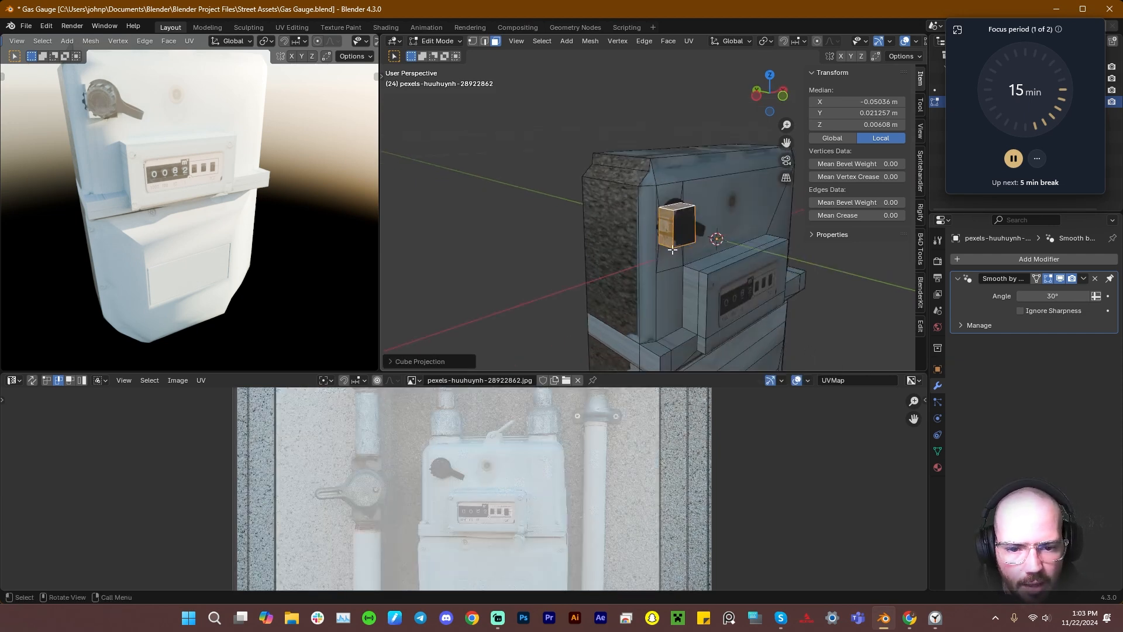
Select the loop of faces around the gauge's outer side walls and unwrap it with Cube Projection
alt+click(631, 181)
key(u)
mouse_move(637, 212)
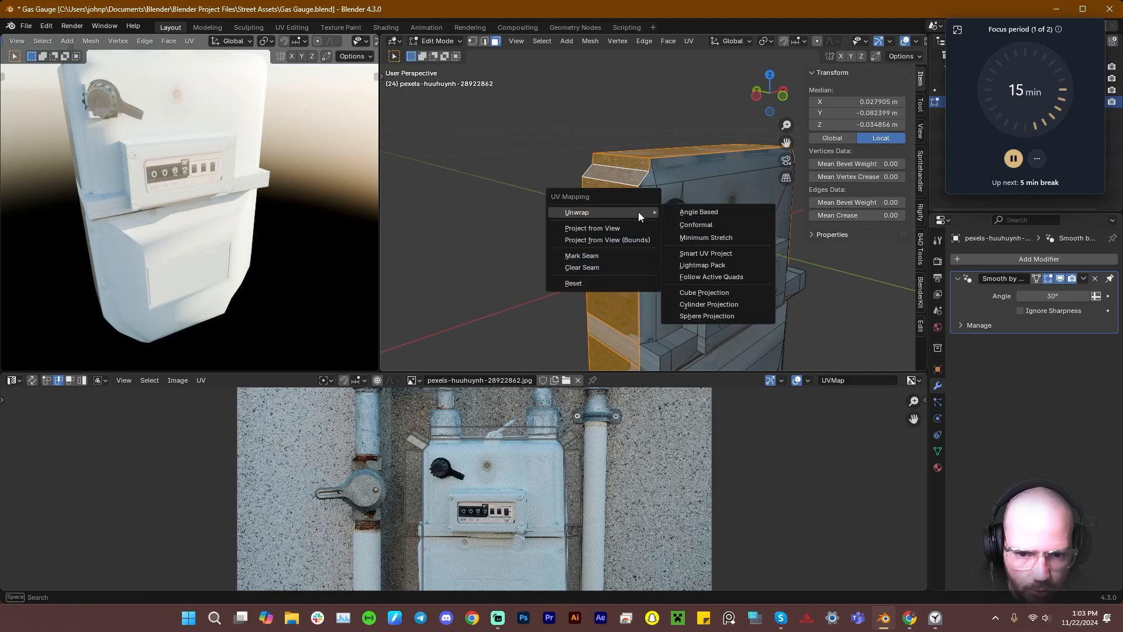
click(713, 293)
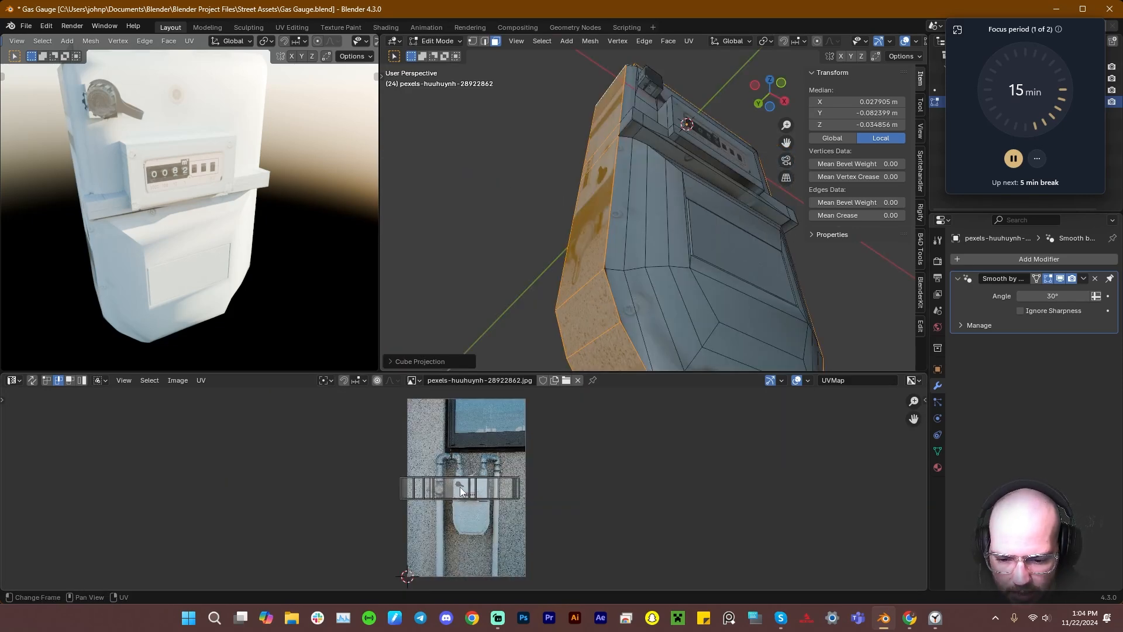
Rotate the outer side-wall UVs 90°, scale them down and place them over the plain blue metal in the photo
key(a)
scroll(559, 510, up, 4)
key(s)
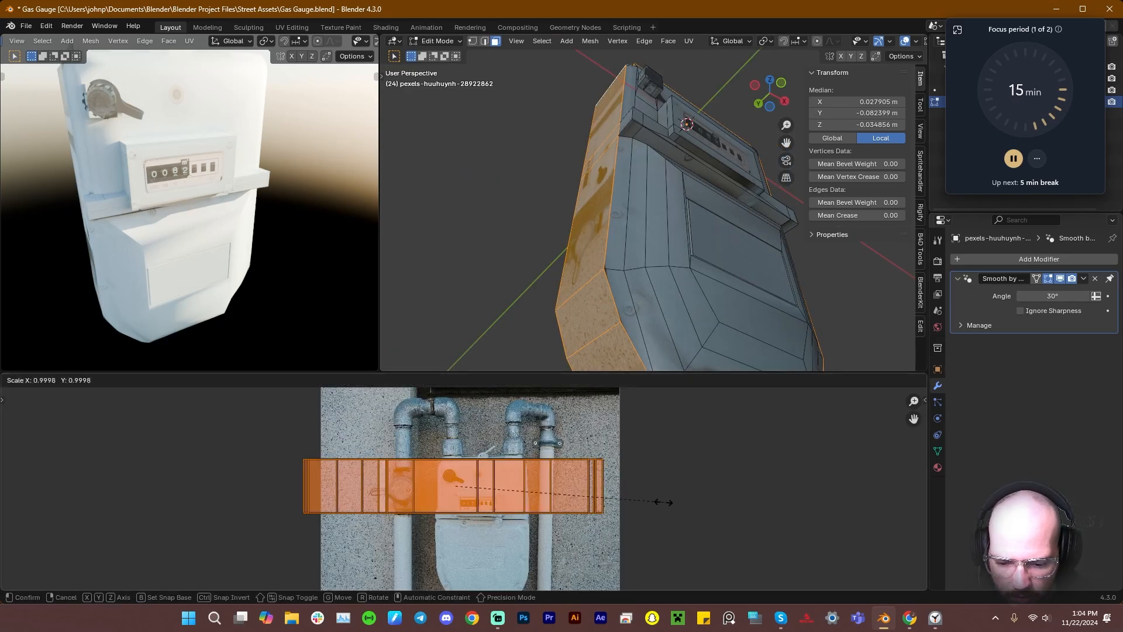
click(533, 508)
text(r90)
key(Return)
key(s)
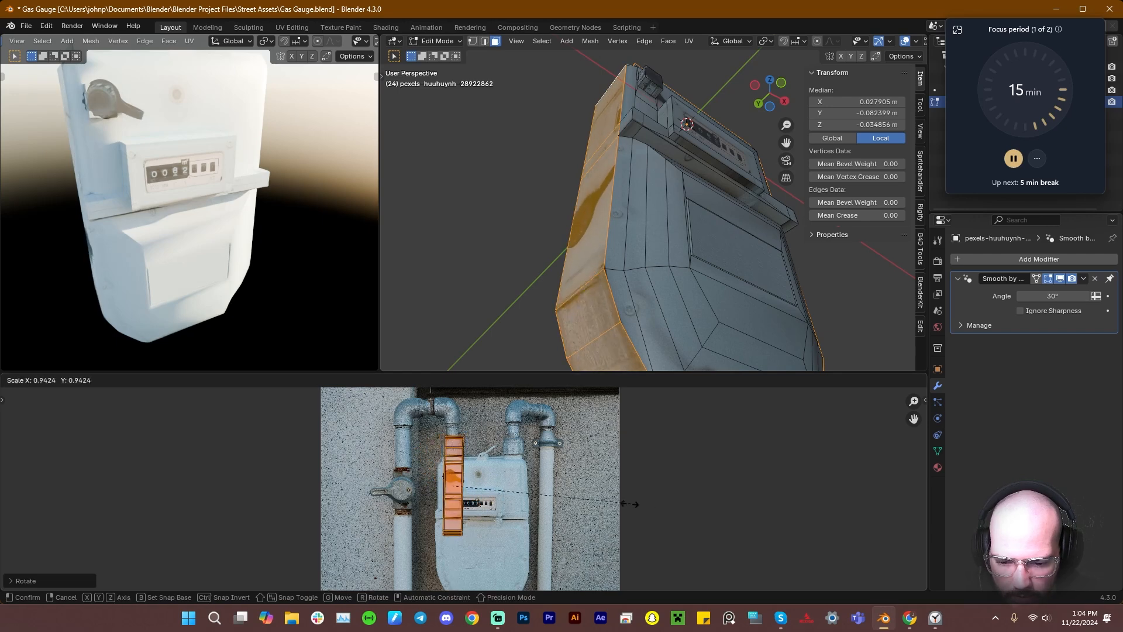
click(553, 496)
key(g)
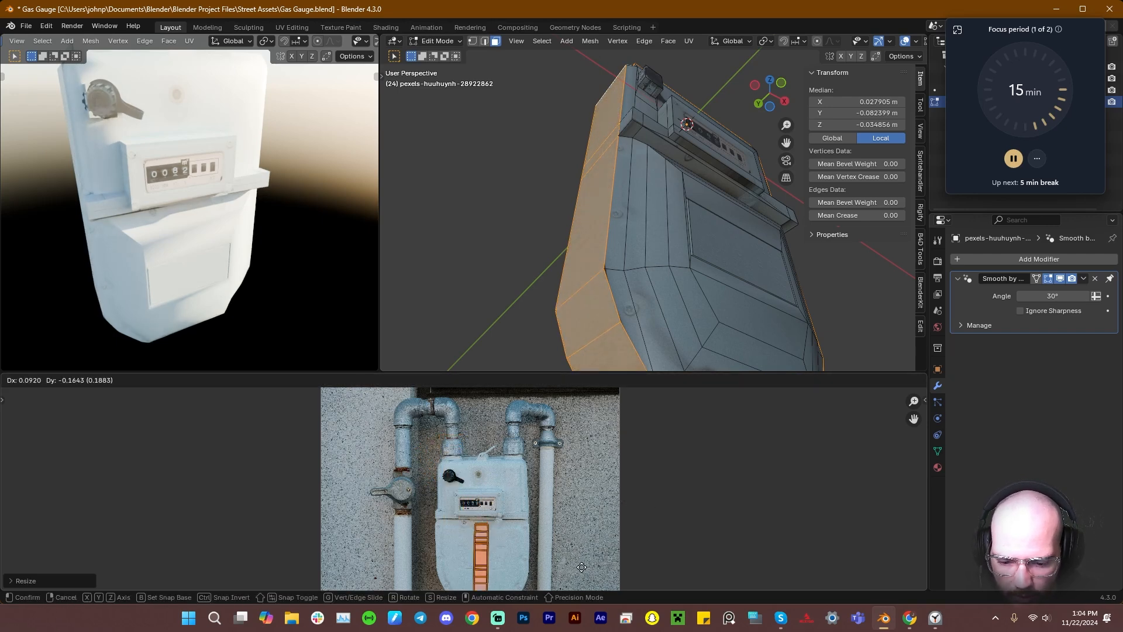
click(497, 525)
Select the knob's side faces, then shrink their UVs and place them over the black knob in the photo
scroll(497, 526, down, 3)
scroll(497, 525, up, 1)
middle_drag(665, 90, 738, 193)
alt+click(737, 199)
key(s)
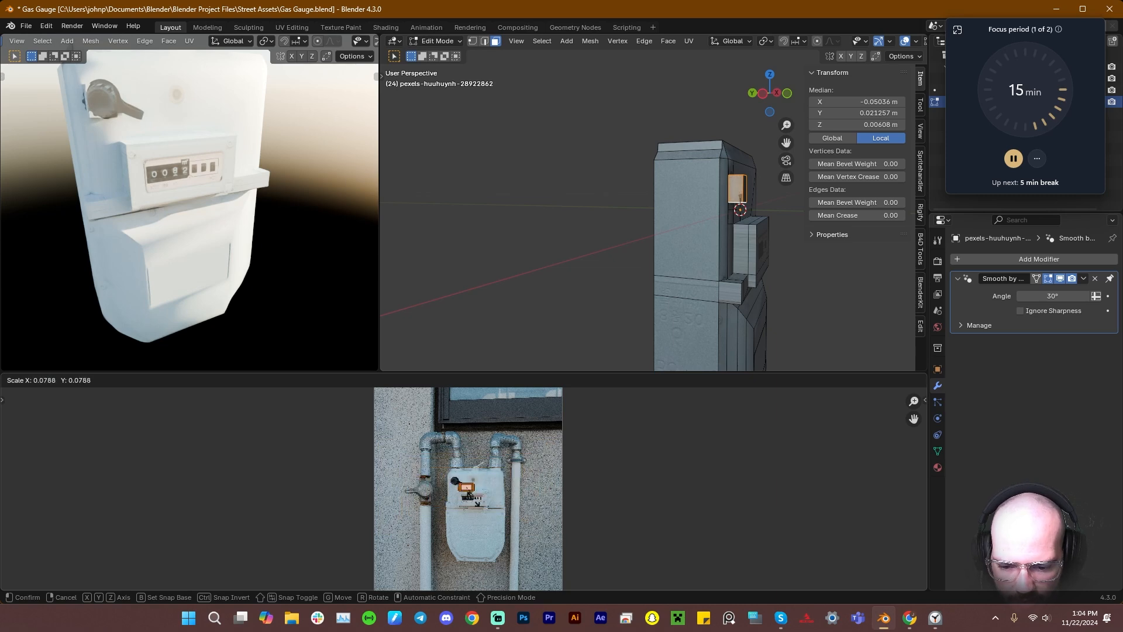
click(475, 490)
scroll(475, 490, up, 9)
key(g)
click(610, 443)
key(s)
click(560, 437)
key(g)
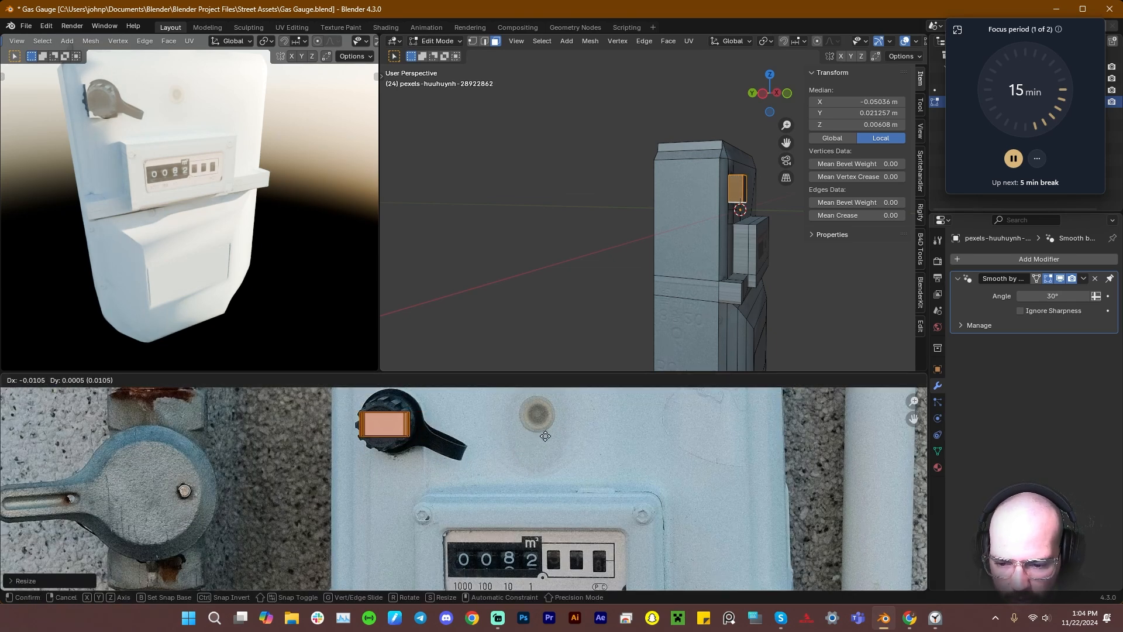
click(546, 437)
Select the knob's front face and scale its UVs to fit within the black knob in the photo
middle_drag(728, 186, 648, 244)
key(Tab)
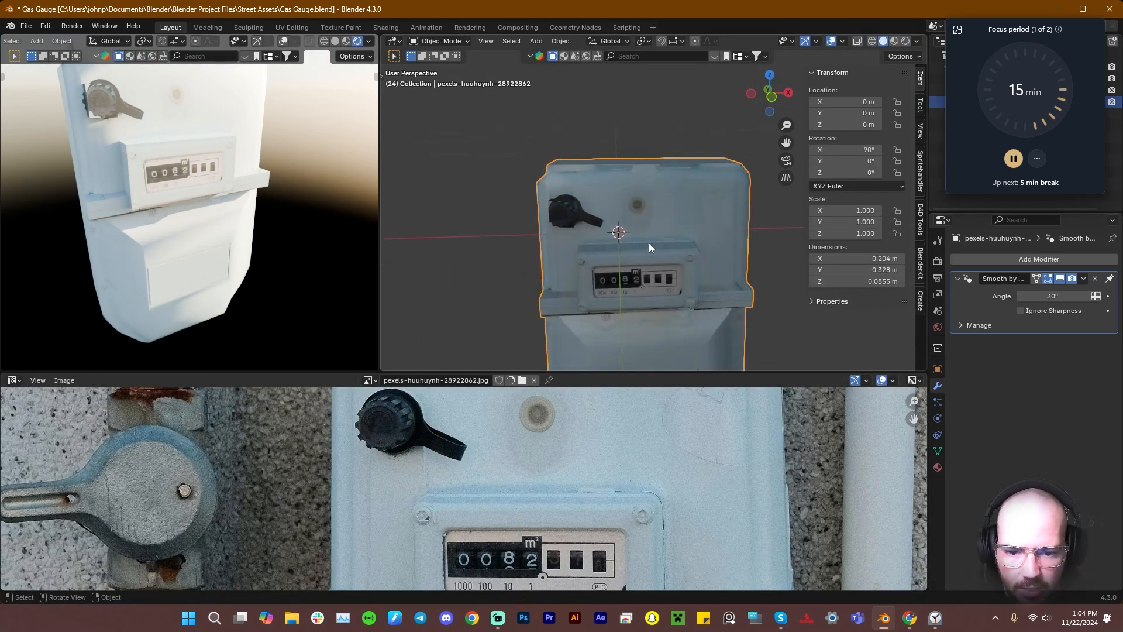
scroll(648, 243, up, 3)
key(Tab)
click(492, 222)
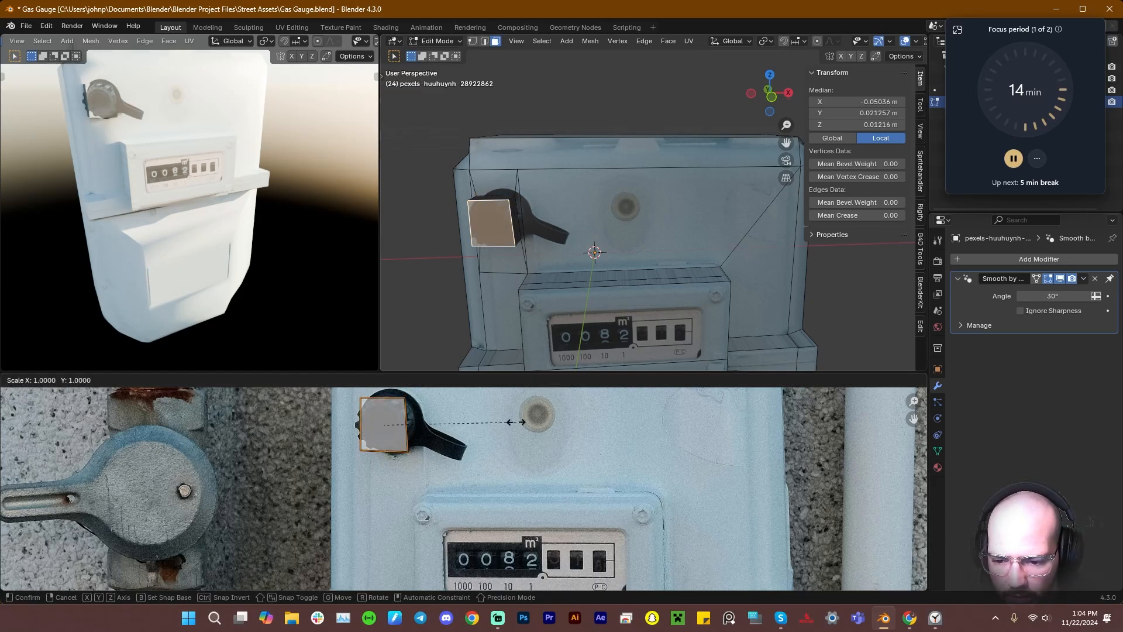
key(Tab)
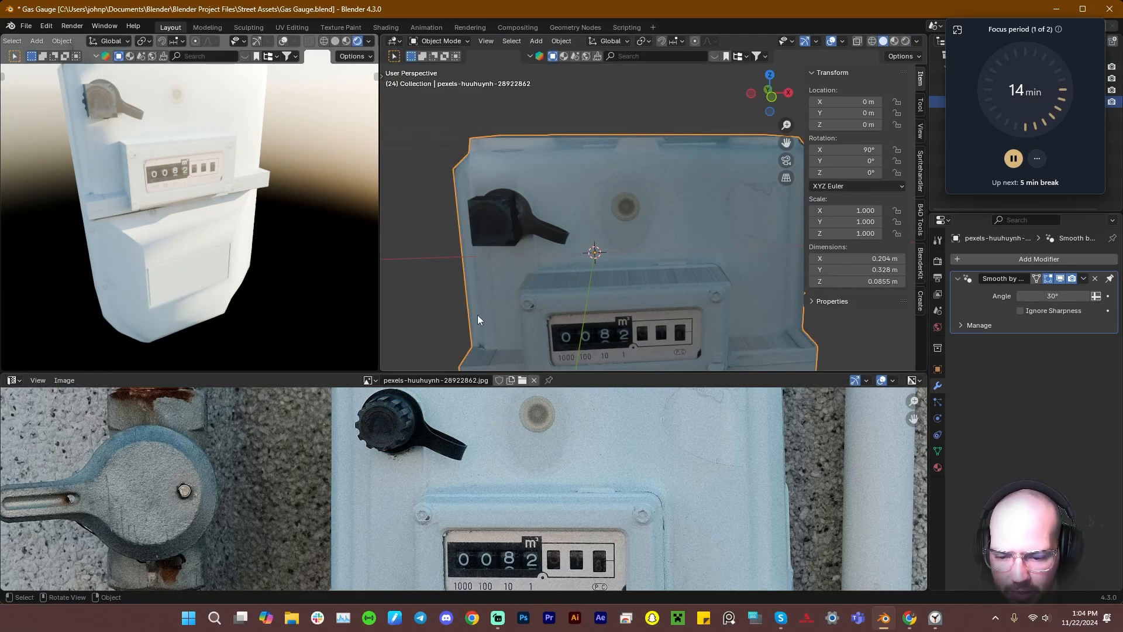
Examine the textured gauge model from the front and sides, including its upper panel and counter housing
scroll(452, 436, down, 4)
scroll(619, 227, down, 5)
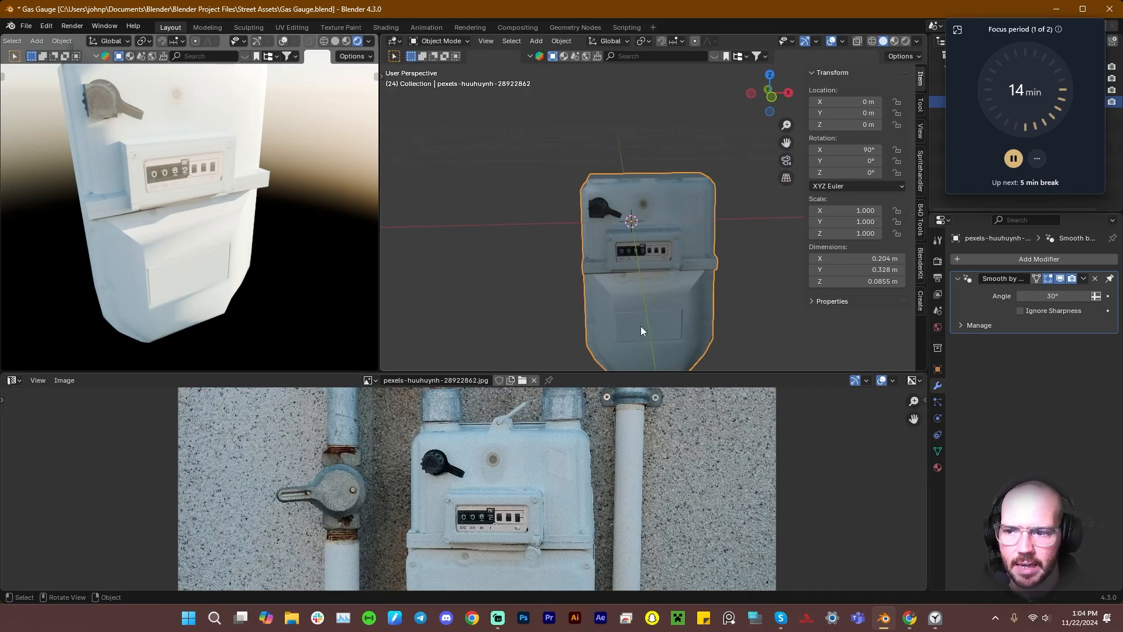
middle_drag(641, 330, 625, 293)
scroll(563, 300, down, 6)
scroll(641, 289, up, 2)
scroll(641, 289, up, 5)
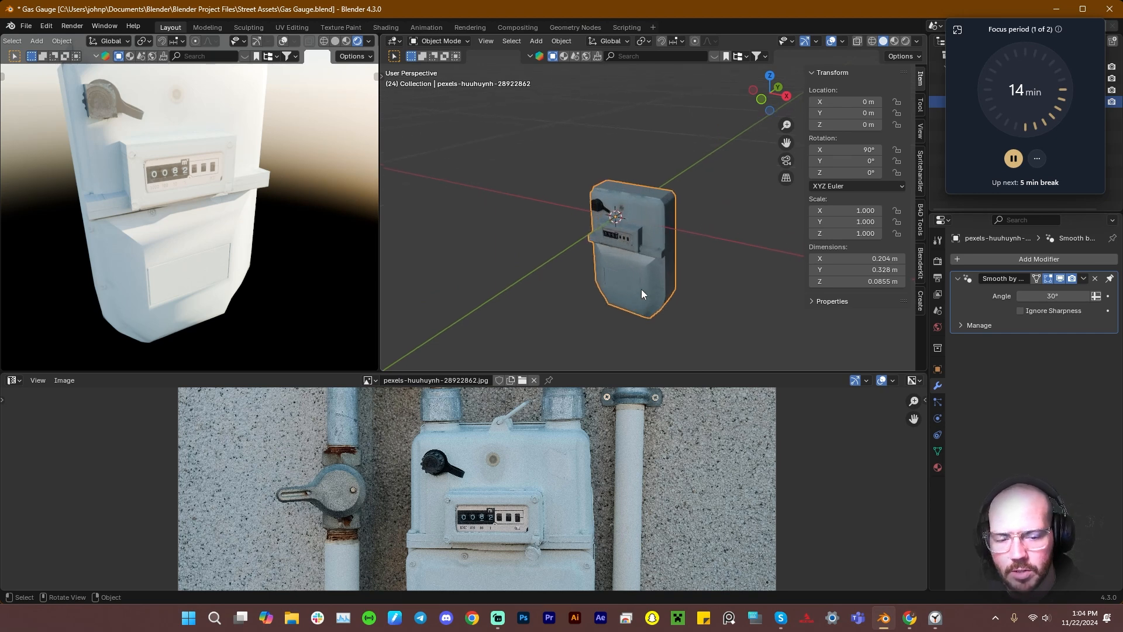
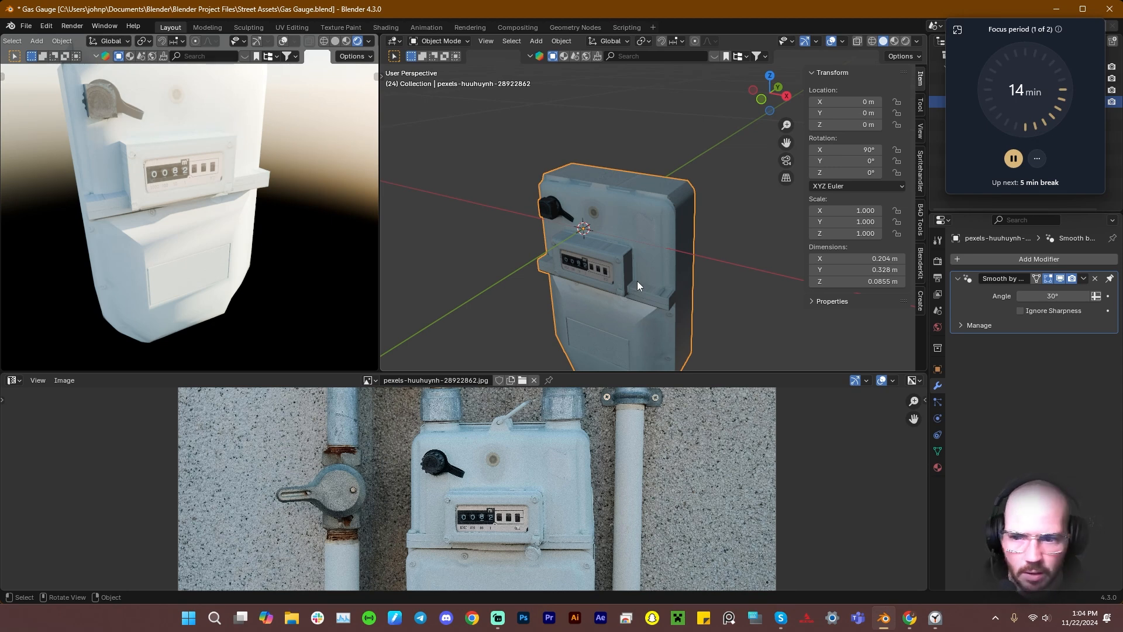
scroll(585, 287, up, 5)
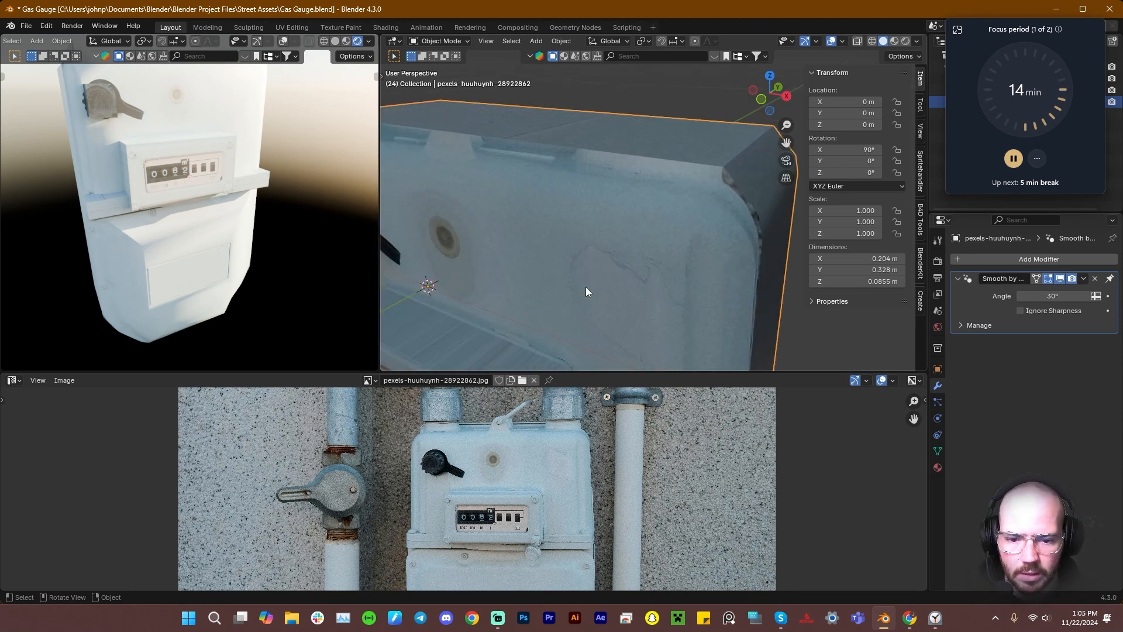
middle_drag(585, 286, 614, 269)
scroll(614, 269, down, 3)
Inset the counter housing's front face by about 0.0065 m and move it down about 0.006 m over the counter window
key(Tab)
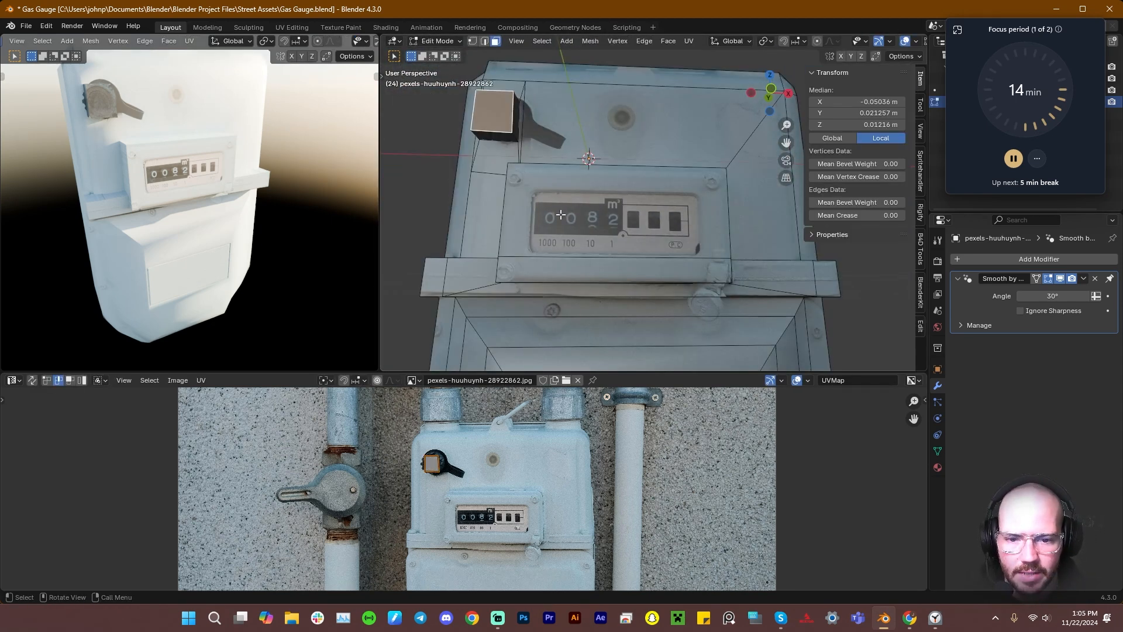
click(601, 214)
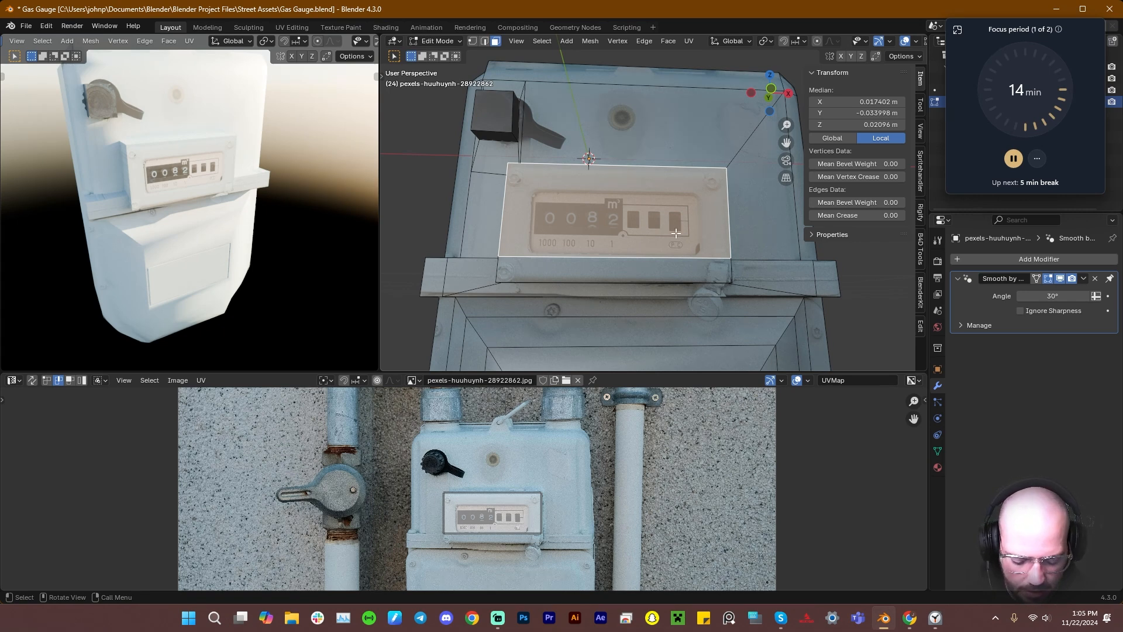
key(i)
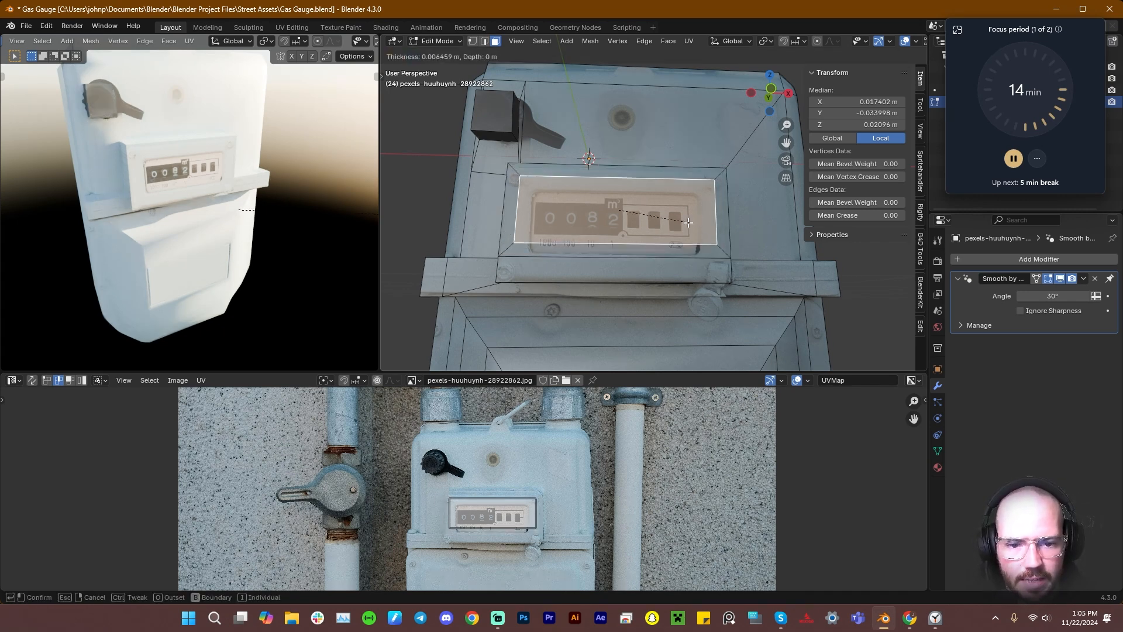
click(687, 223)
key(g)
key(y)
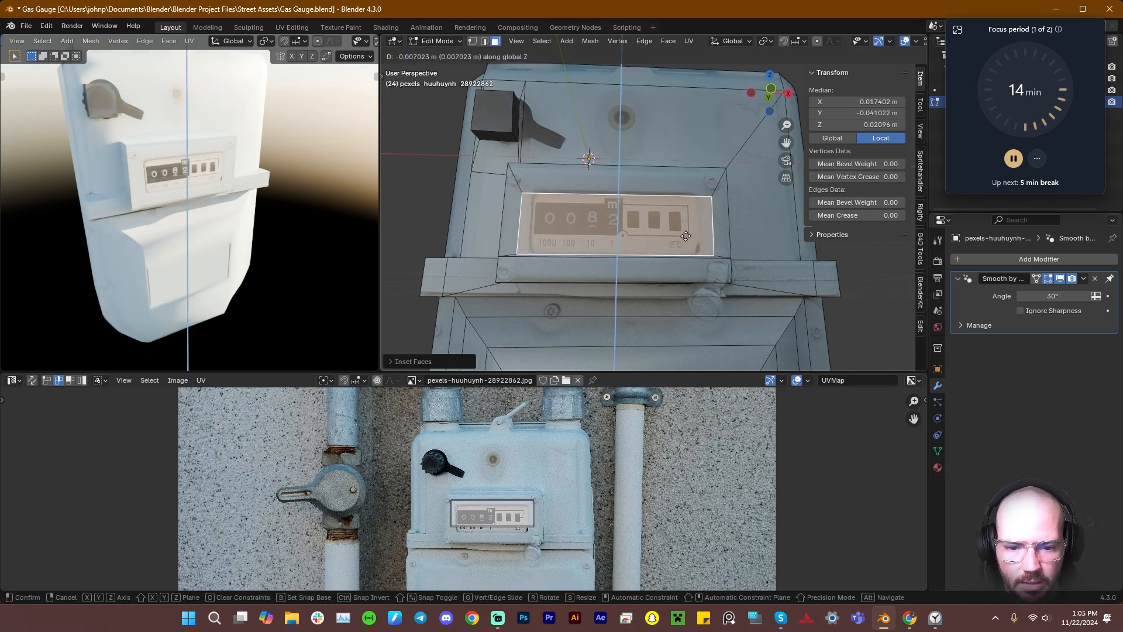
click(685, 230)
Narrow the inset counter face along X and shift its left vertical edge along X to match the counter window
key(s)
key(x)
click(528, 222)
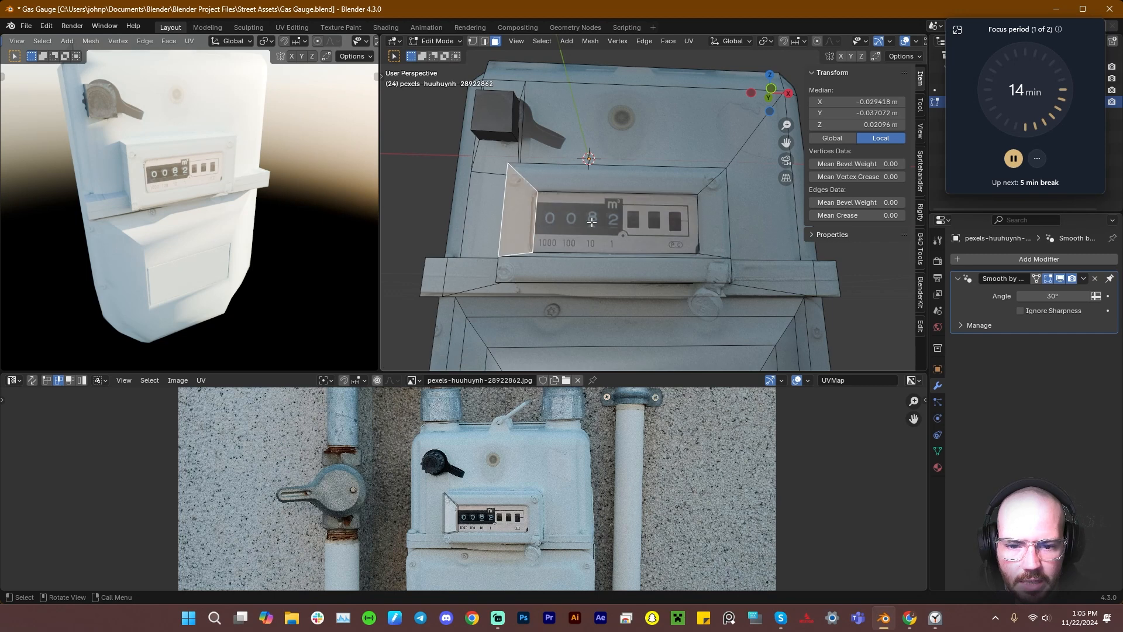
key(2)
click(544, 228)
key(g)
key(x)
click(547, 225)
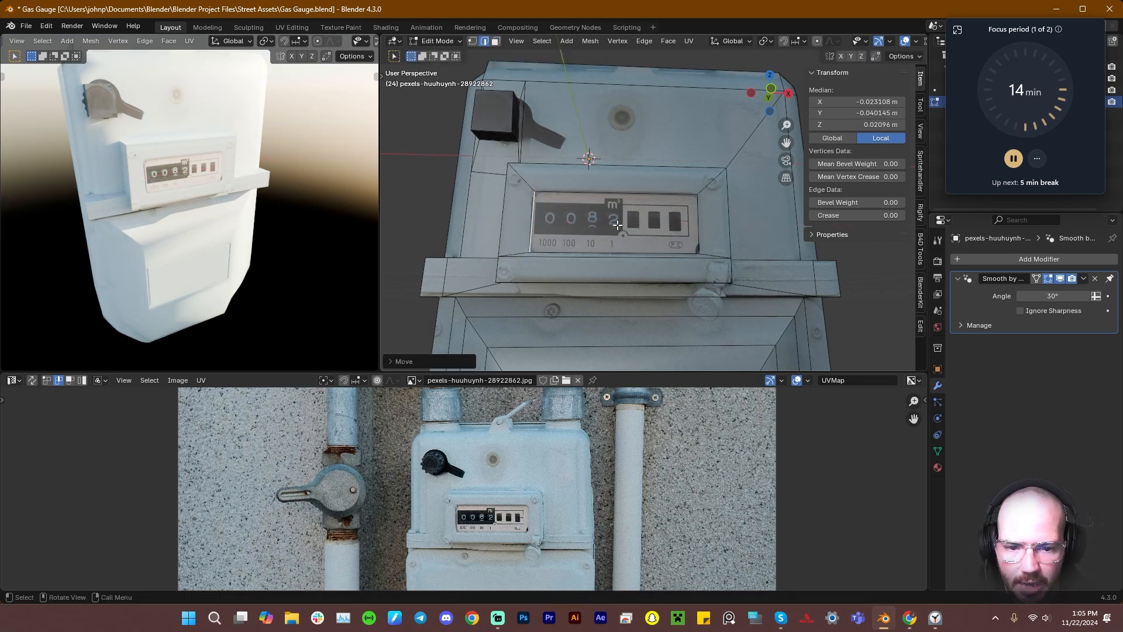
Select the counter window face and extrude it inward to recess the counter within its housing
key(3)
click(632, 221)
middle_drag(632, 222, 705, 247)
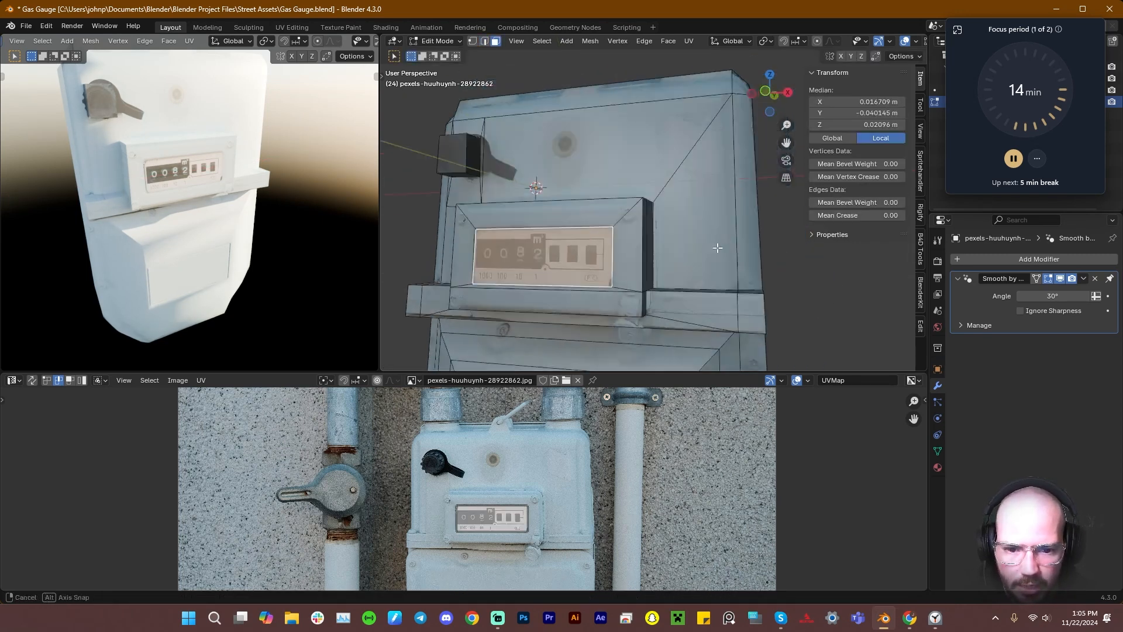
key(e)
click(710, 248)
key(Tab)
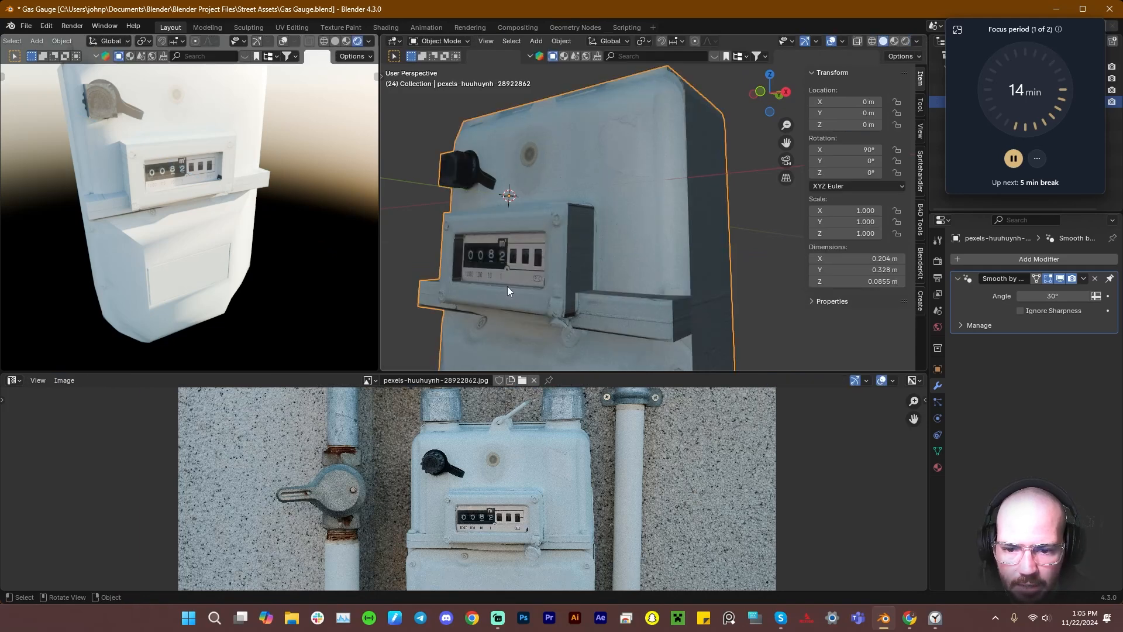
middle_drag(507, 286, 727, 272)
scroll(727, 272, down, 7)
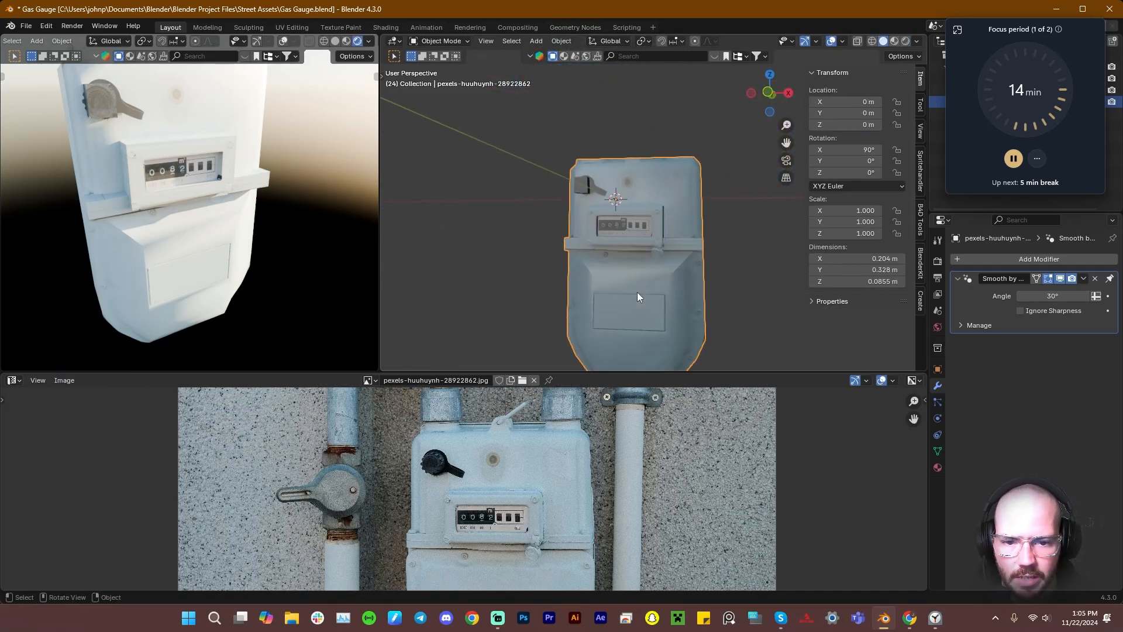
scroll(638, 294, up, 2)
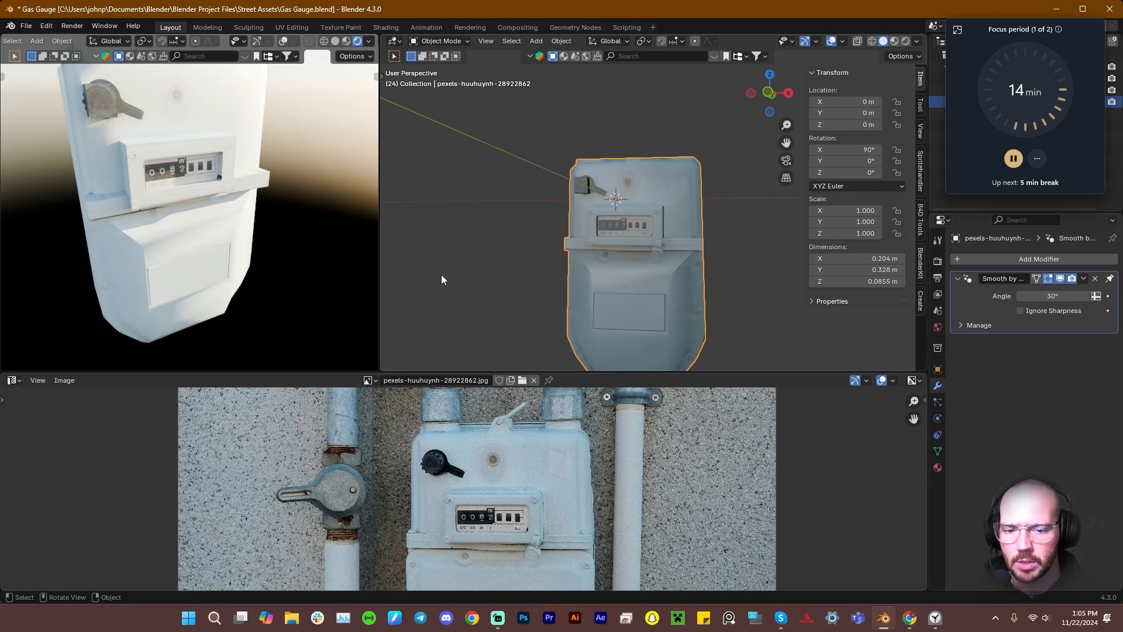
Open the gauge material in the Shader Editor in place of the photo and disconnect the image texture's Alpha from the Principled BSDF
click(13, 380)
click(57, 489)
scroll(404, 459, down, 4)
middle_drag(396, 460, 454, 501)
click(446, 433)
drag(445, 434, 348, 431)
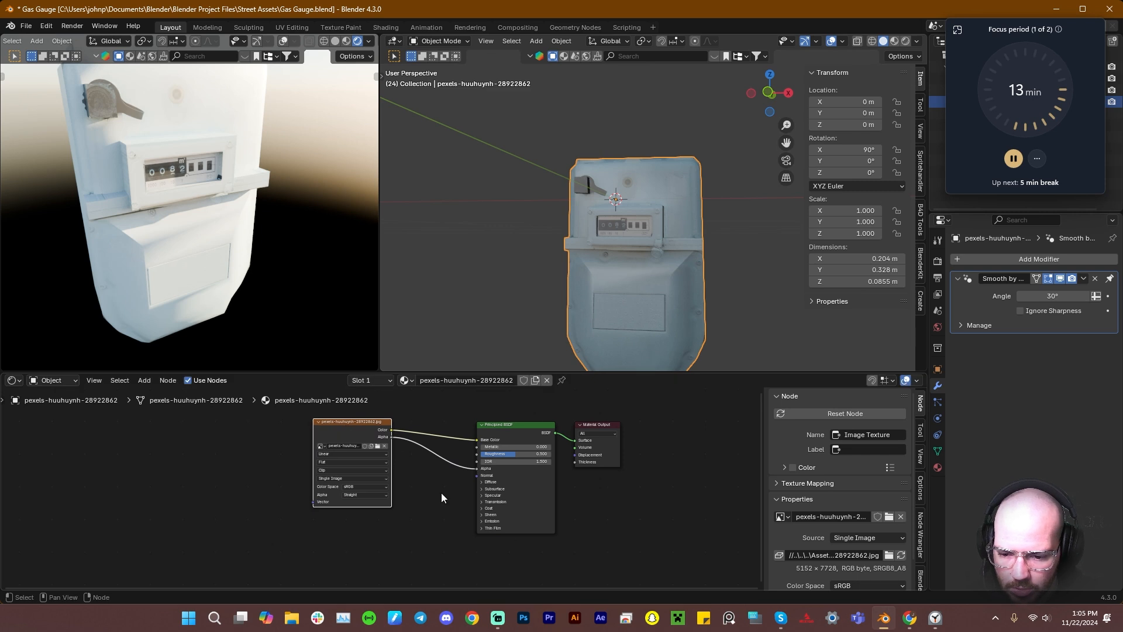
drag(473, 468, 441, 456)
scroll(443, 486, down, 3)
middle_drag(396, 535, 416, 498)
Duplicate the Image Texture node below the original and set the copy's color space to Non-Color
click(406, 426)
key(shift+d)
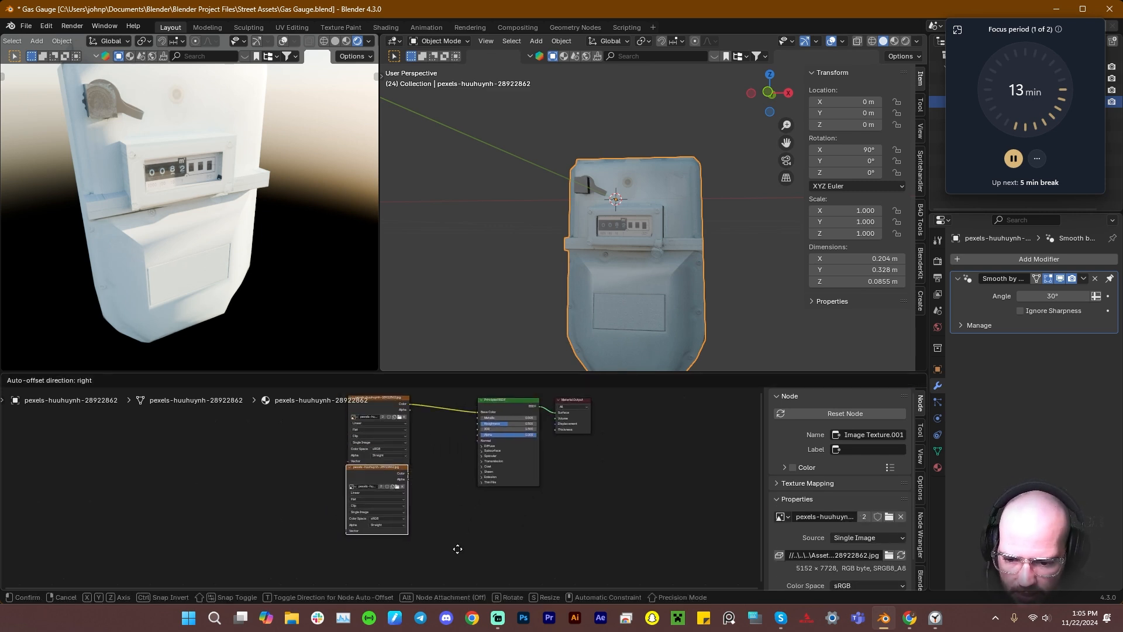
click(452, 556)
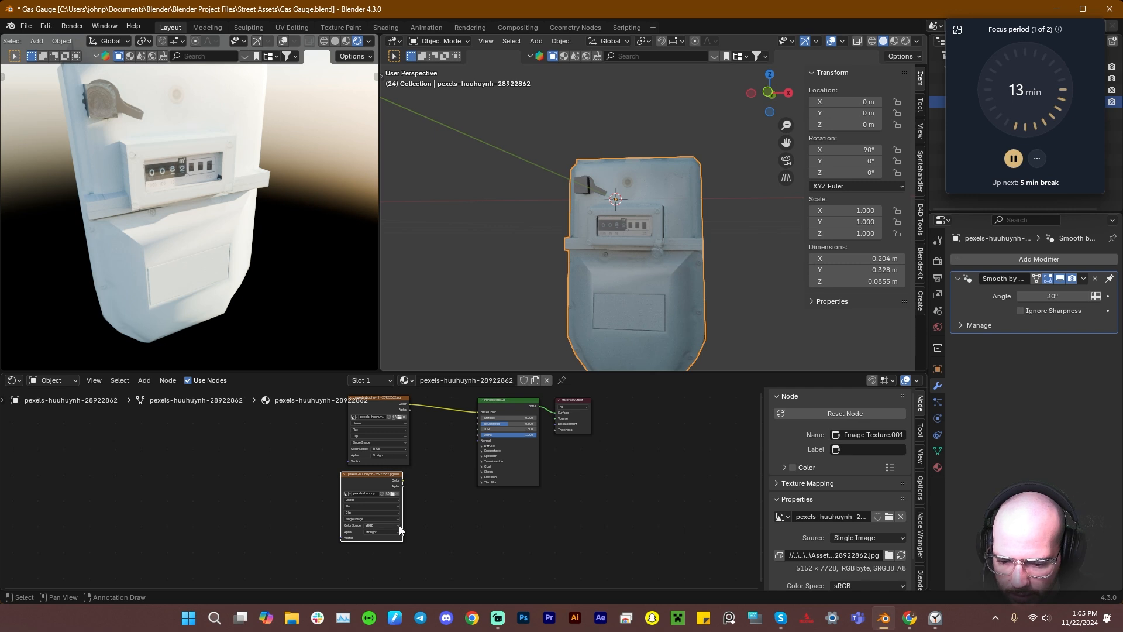
click(396, 526)
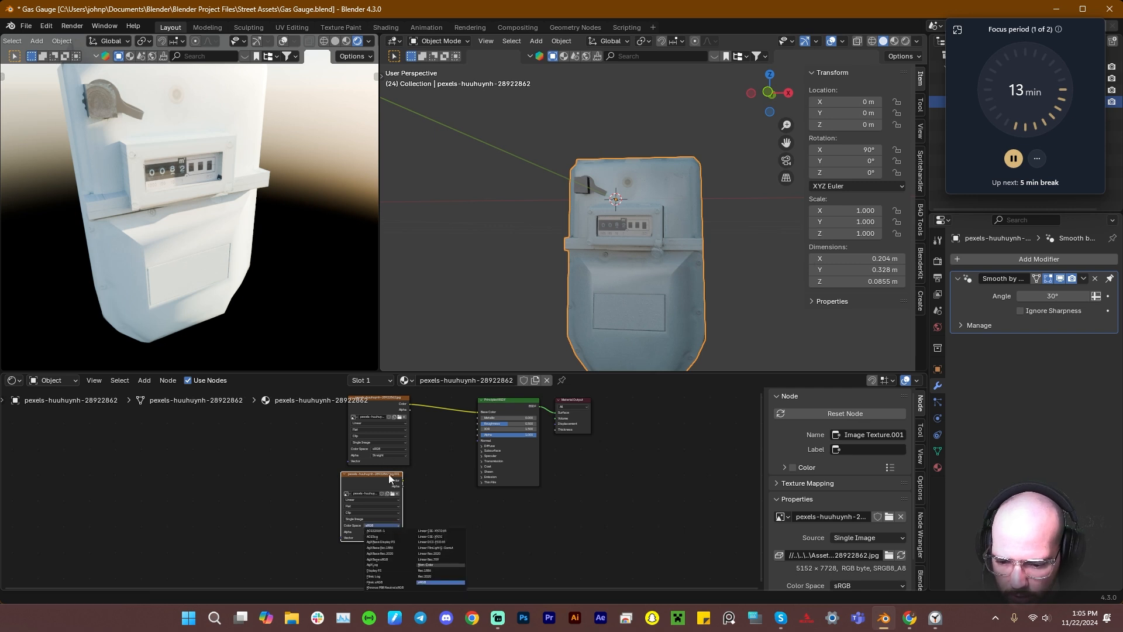
click(428, 565)
Connect the duplicated texture's Color through a Color Ramp into a Bump node's Height and feed the Bump into the Principled BSDF's Normal
drag(402, 480, 478, 441)
click(473, 492)
click(445, 520)
click(486, 485)
click(445, 460)
Set the Bump node's Distance to 0.2 and its Strength to 0.31
scroll(478, 441, up, 3)
click(498, 445)
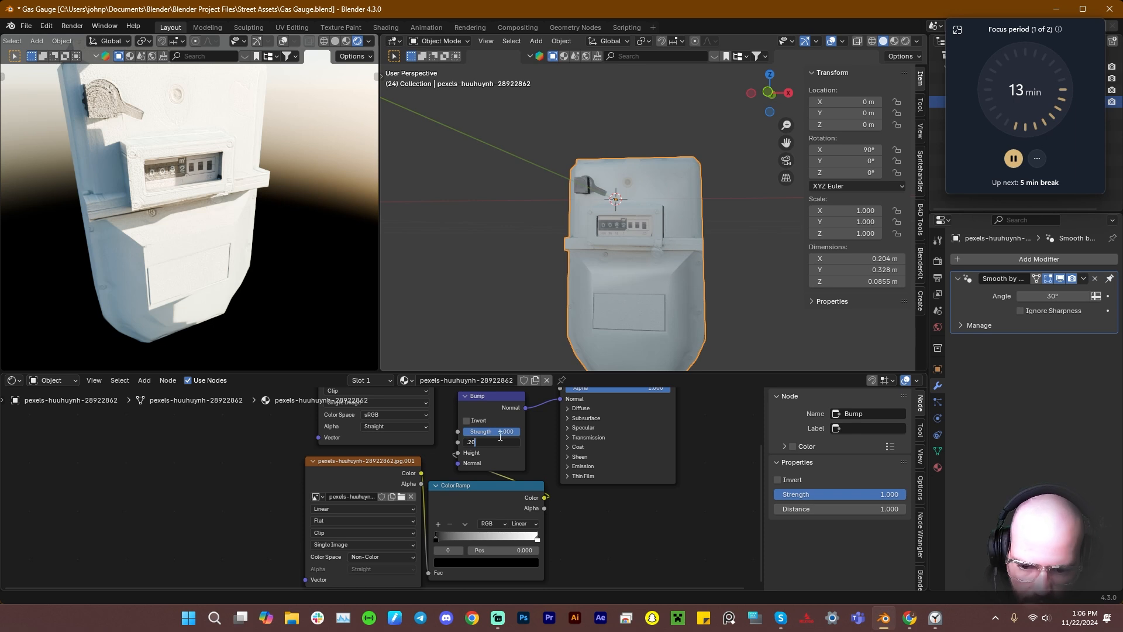
click(498, 445)
text(.20)
key(Return)
click(500, 430)
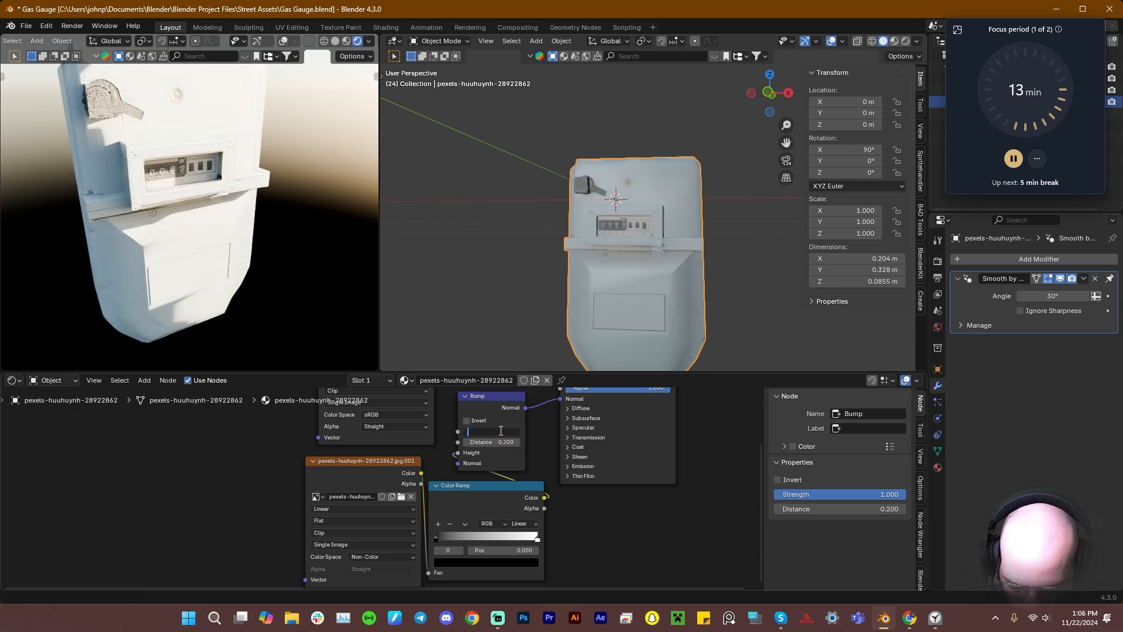
key(Return)
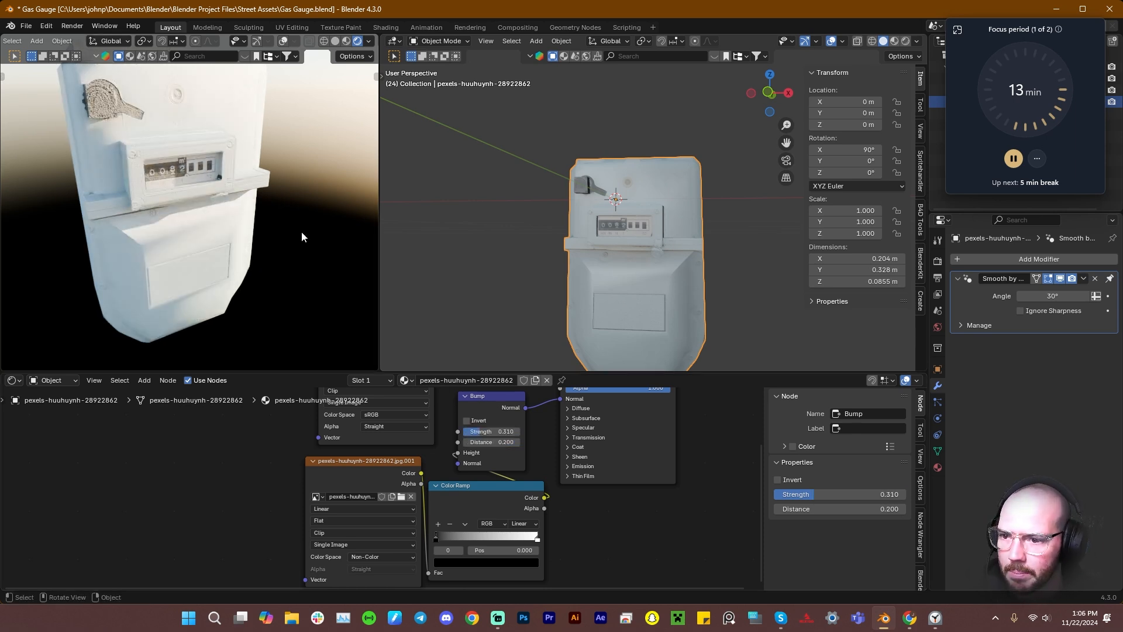
Raise the gauge material's Metallic to about 0.336 and its Roughness to about 0.609 on the Principled BSDF
middle_drag(208, 195, 251, 182)
scroll(622, 496, up, 2)
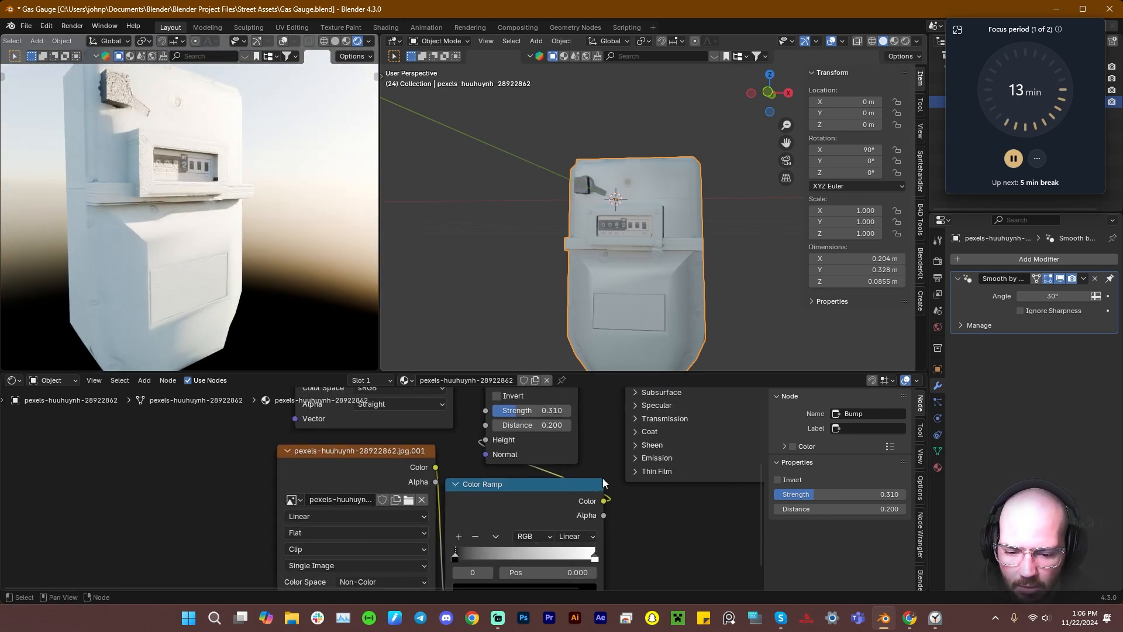
scroll(602, 479, down, 3)
middle_drag(576, 454, 531, 516)
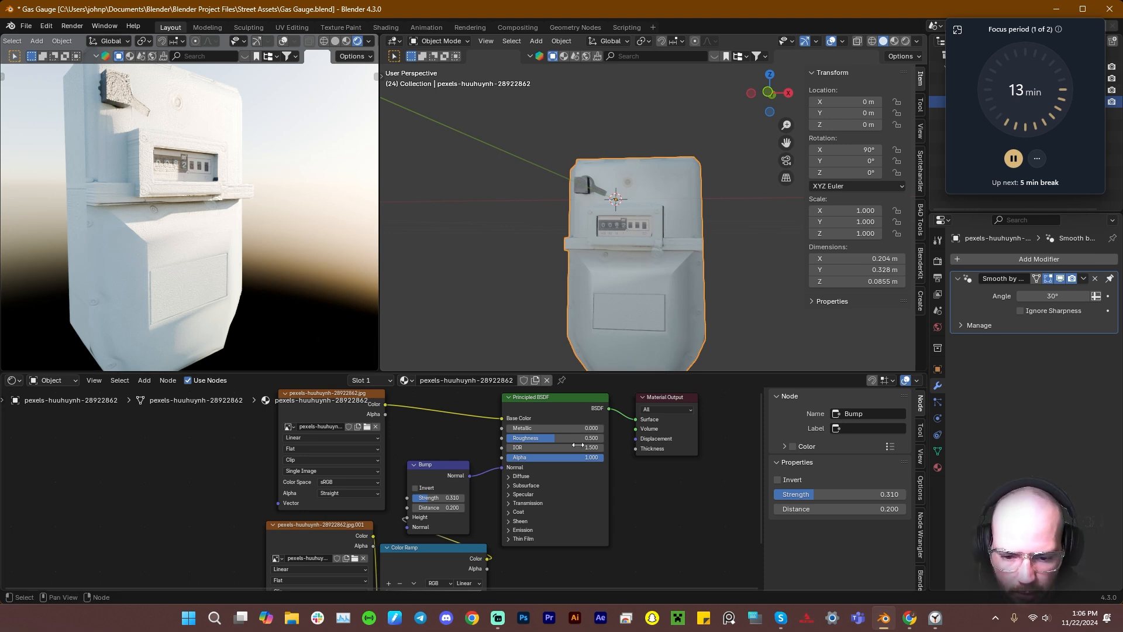
scroll(564, 426, up, 3)
mouse_move(511, 442)
mouse_down()
mouse_move(559, 442)
mouse_move(507, 451)
mouse_up()
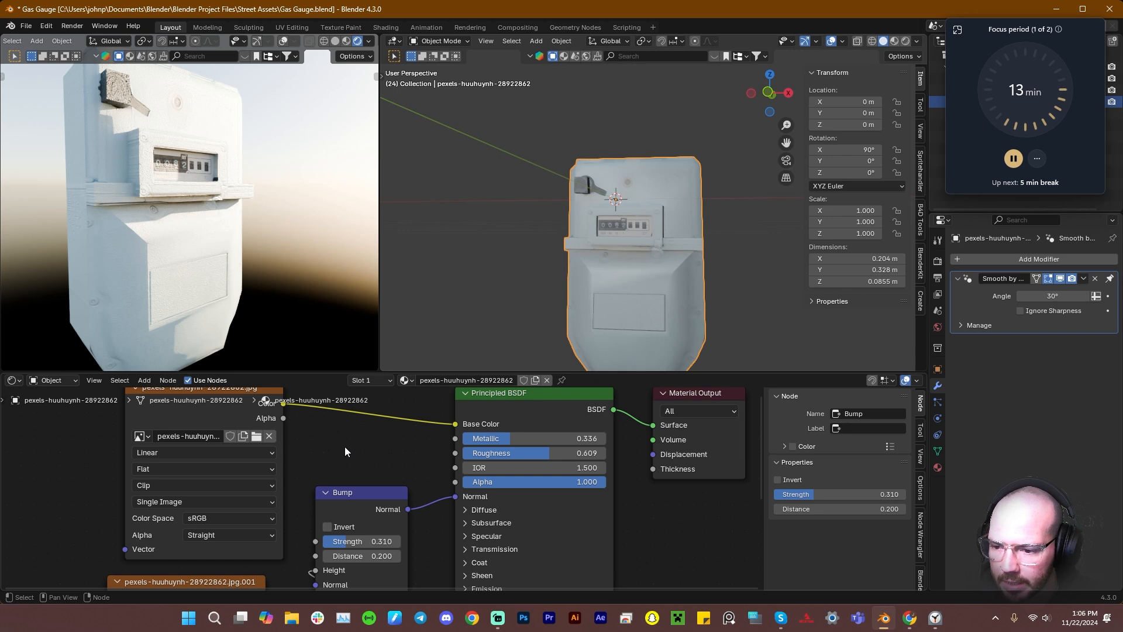
Mark the textured gauge object as an asset and save the Gas Gauge file
scroll(237, 254, down, 5)
middle_drag(257, 251, 227, 259)
scroll(192, 252, up, 5)
scroll(217, 275, down, 6)
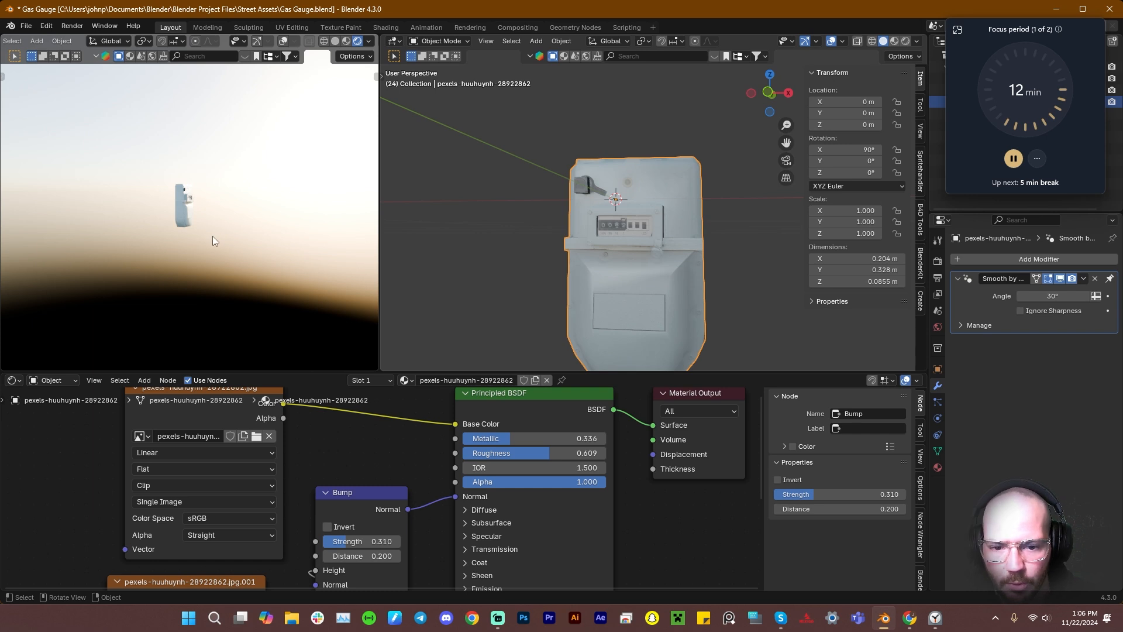
mouse_move(212, 236)
middle_down()
mouse_move(270, 271)
mouse_move(230, 234)
middle_up()
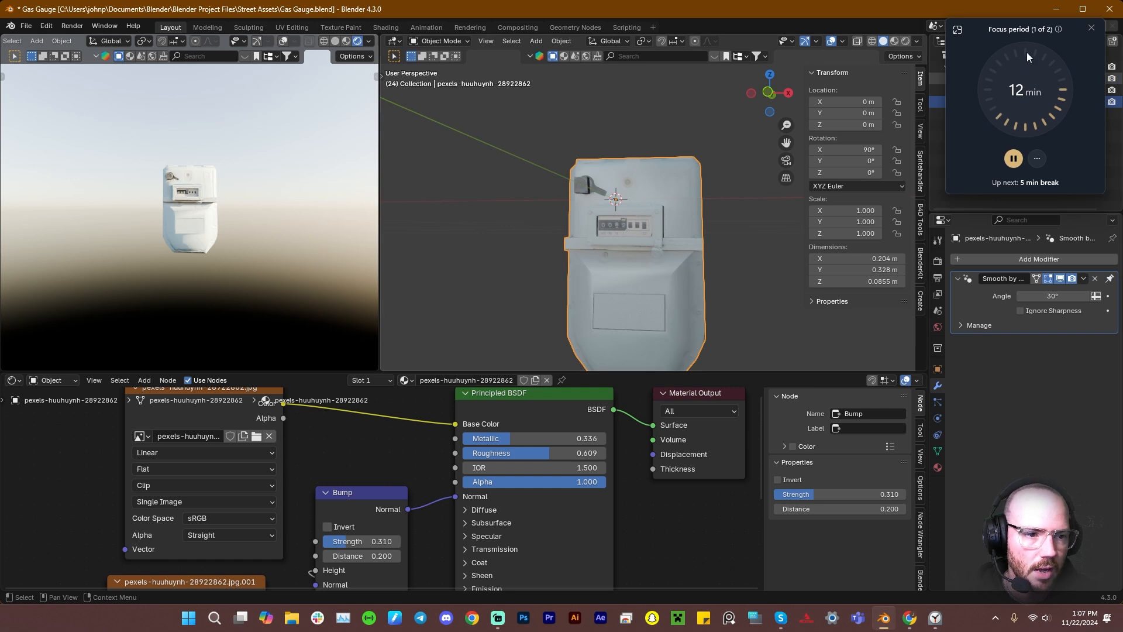
click(958, 30)
right_click(986, 102)
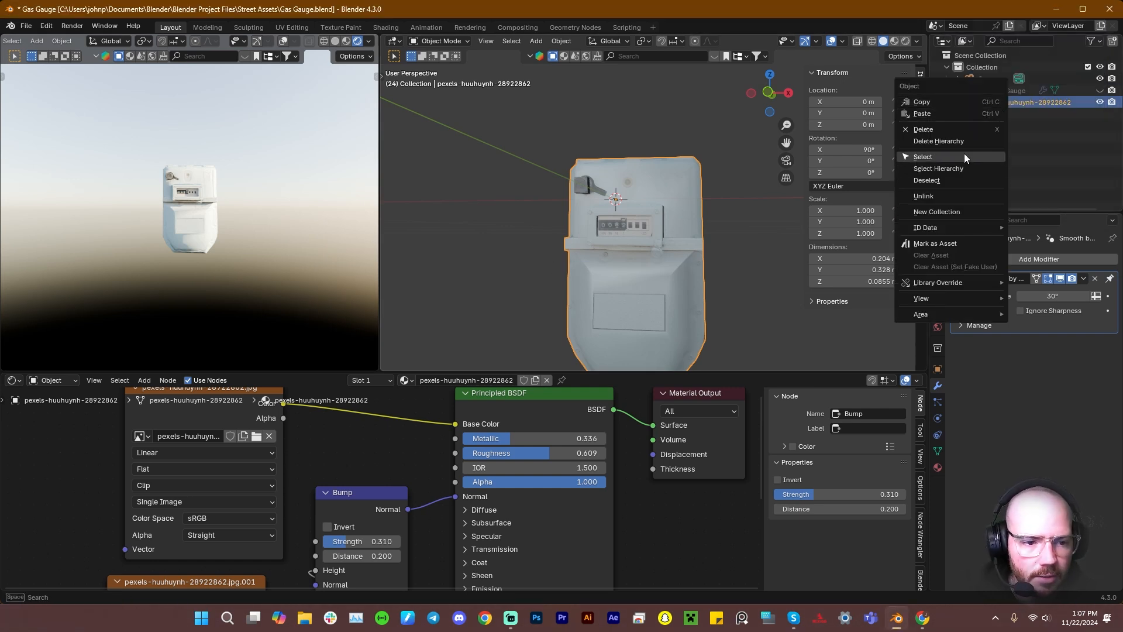
click(950, 242)
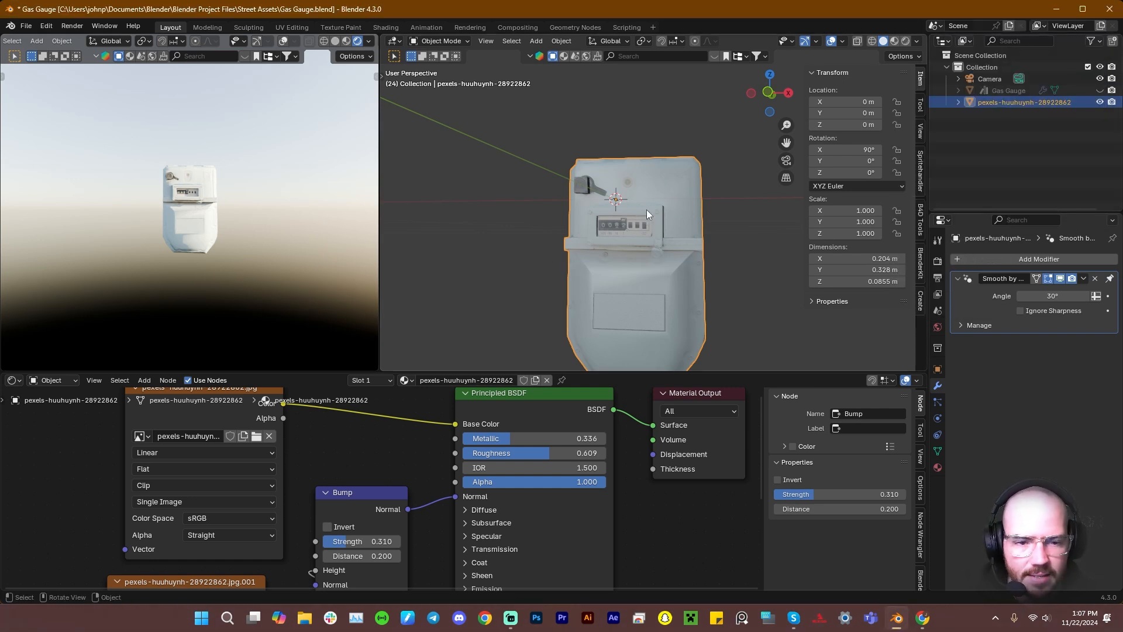
key(ctrl+s)
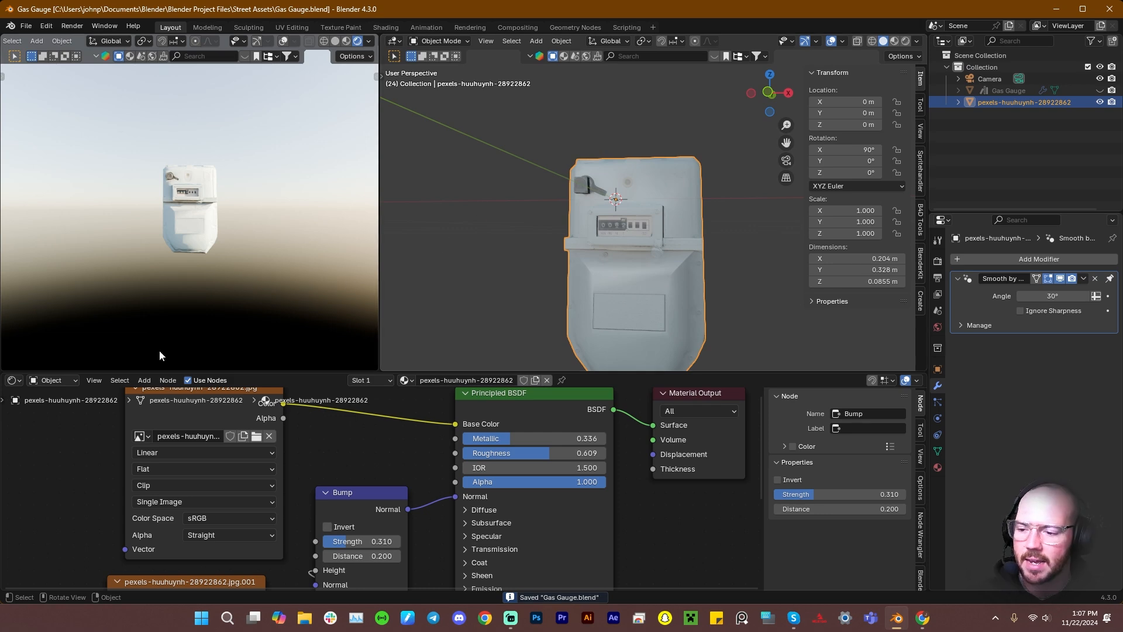
Replace the Shader Editor with the Asset Browser and show the Street Assets library
click(15, 380)
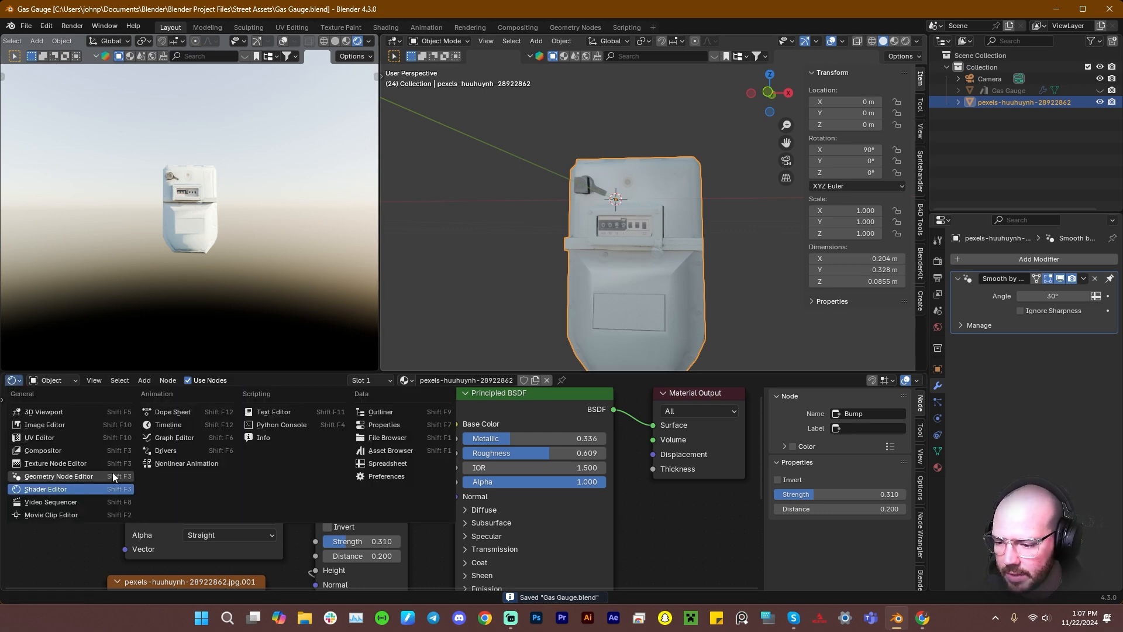
click(388, 450)
click(36, 398)
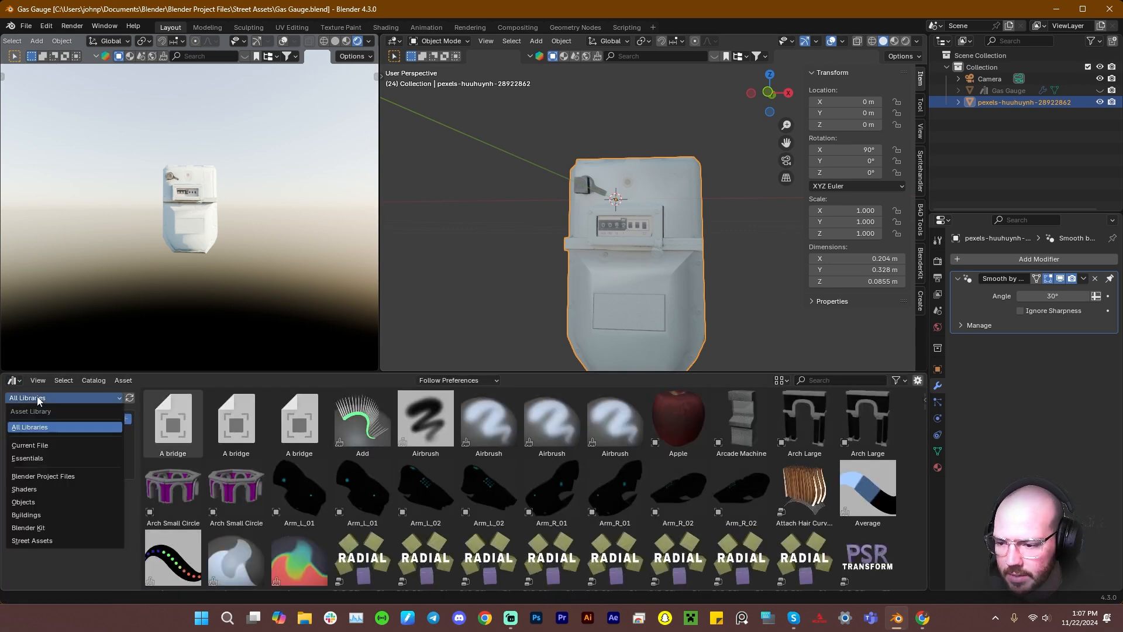
click(72, 540)
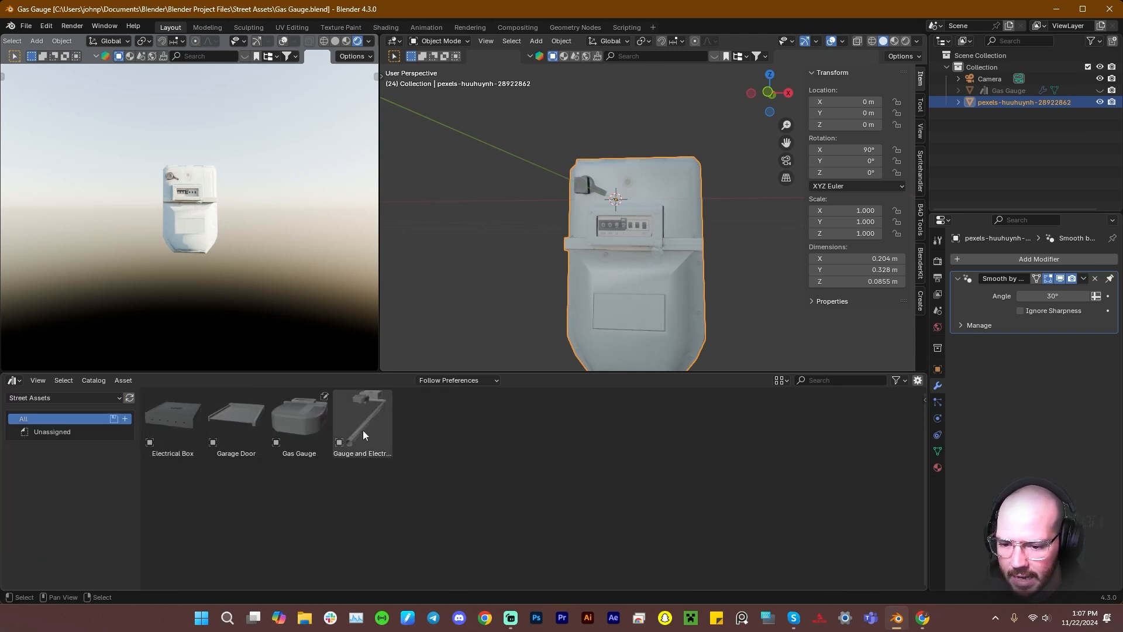
Place the Gauge and Electrical asset in the scene beside the gauge and rotate it 90° about the X axis to stand upright
drag(363, 413, 315, 305)
middle_drag(315, 306, 280, 328)
key(r)
key(x)
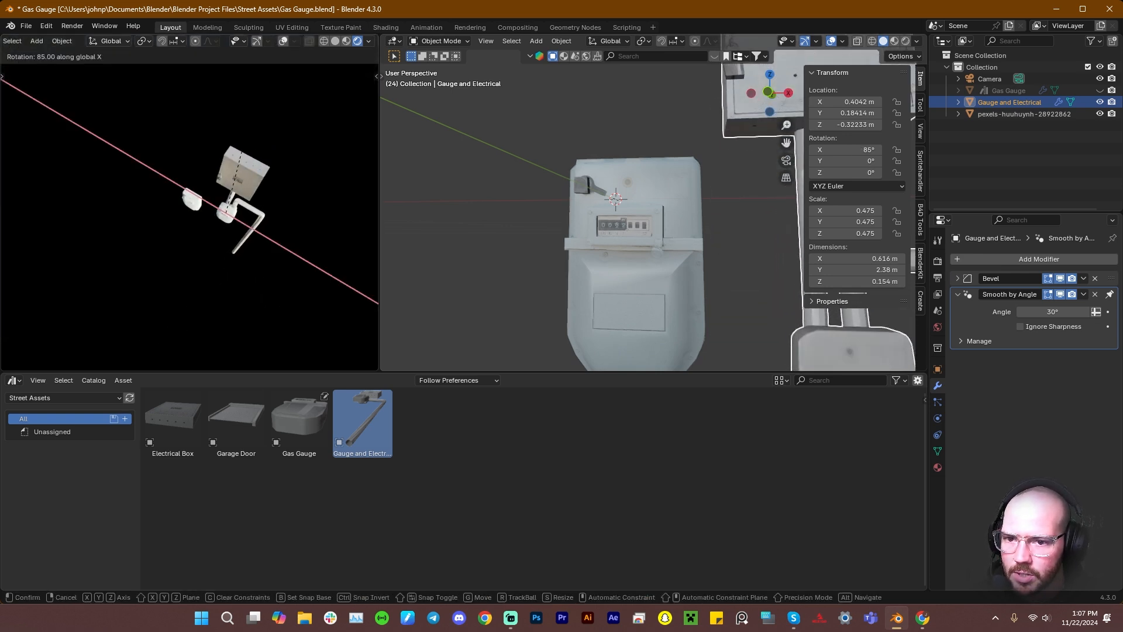
click(243, 273)
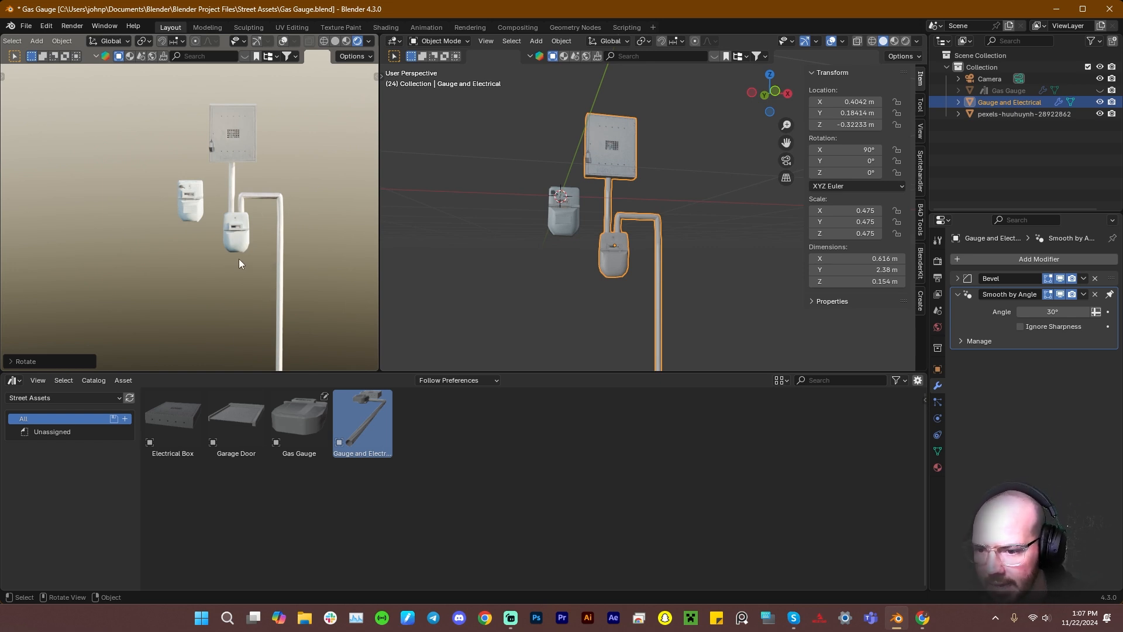
Inspect the Gauge and Electrical assembly's mesh in Edit Mode, return to Object Mode and select the separate textured gas gauge
scroll(239, 263, up, 5)
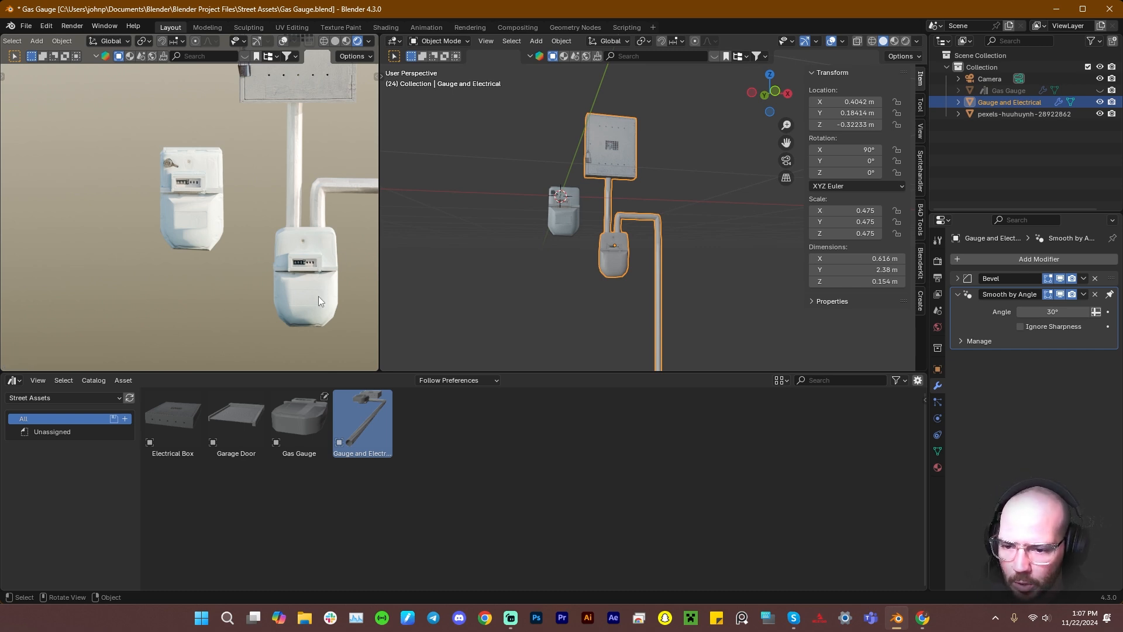
key(Tab)
scroll(585, 313, up, 4)
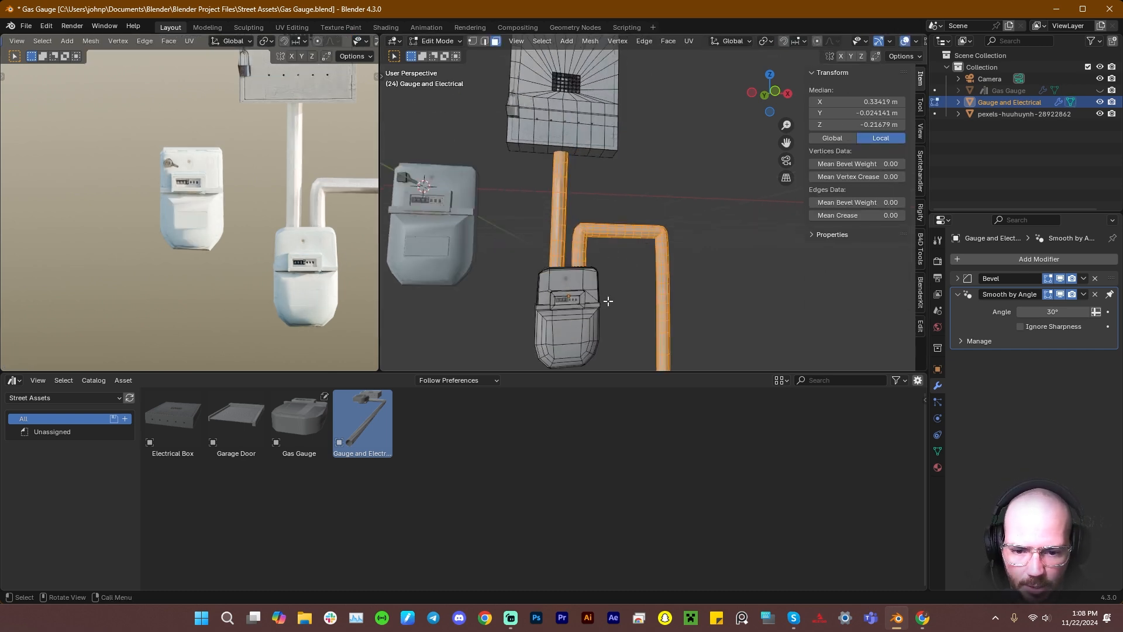
key(Tab)
click(441, 233)
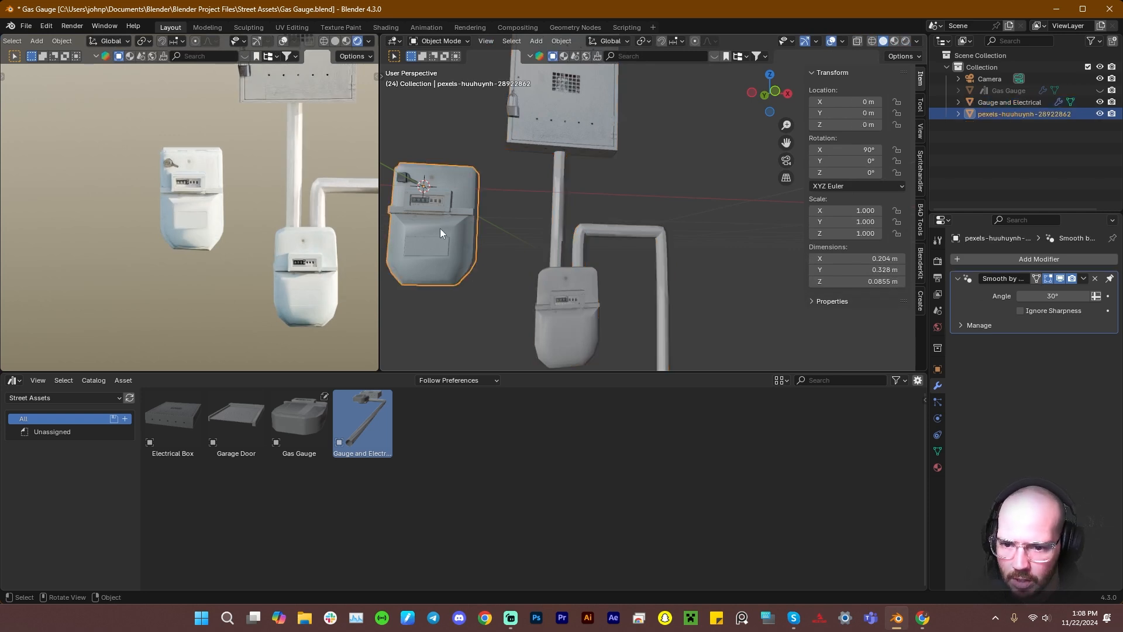